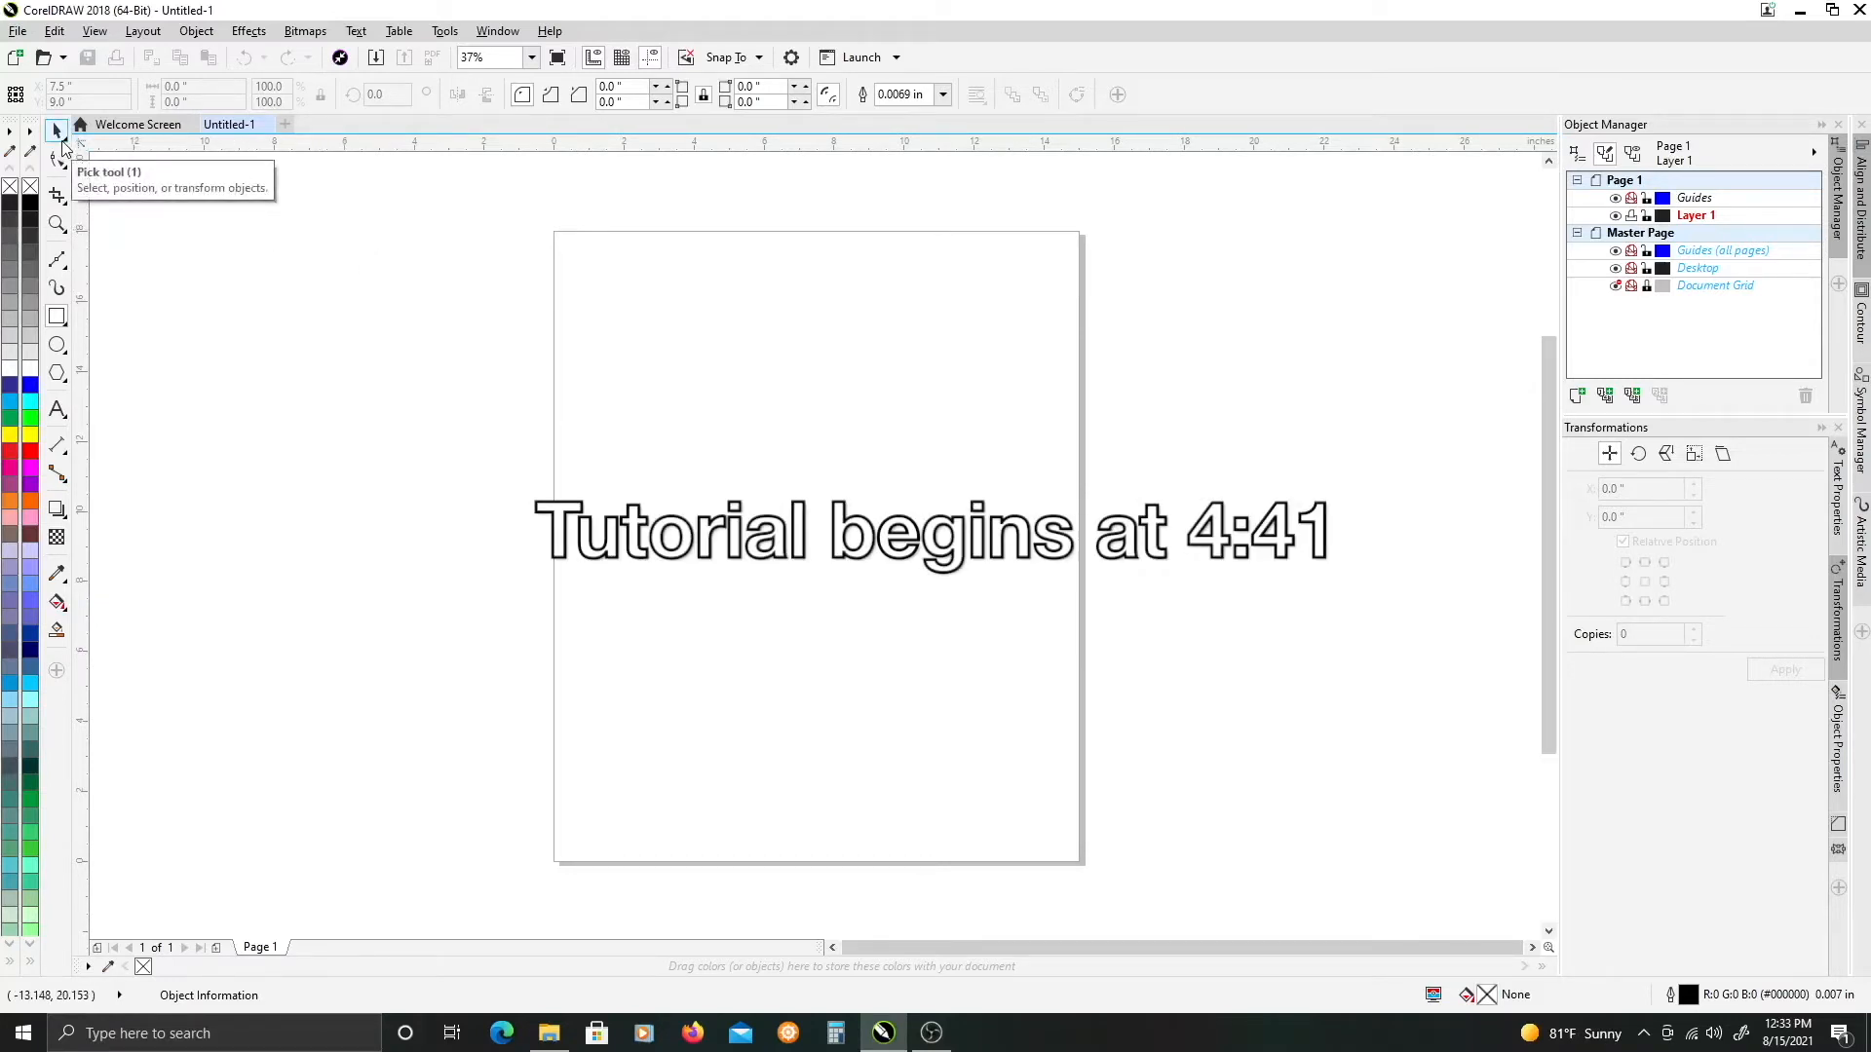
- Point out the Bézier tool and the Shape tool by activating each, ending with the Pick tool active
click(59, 261)
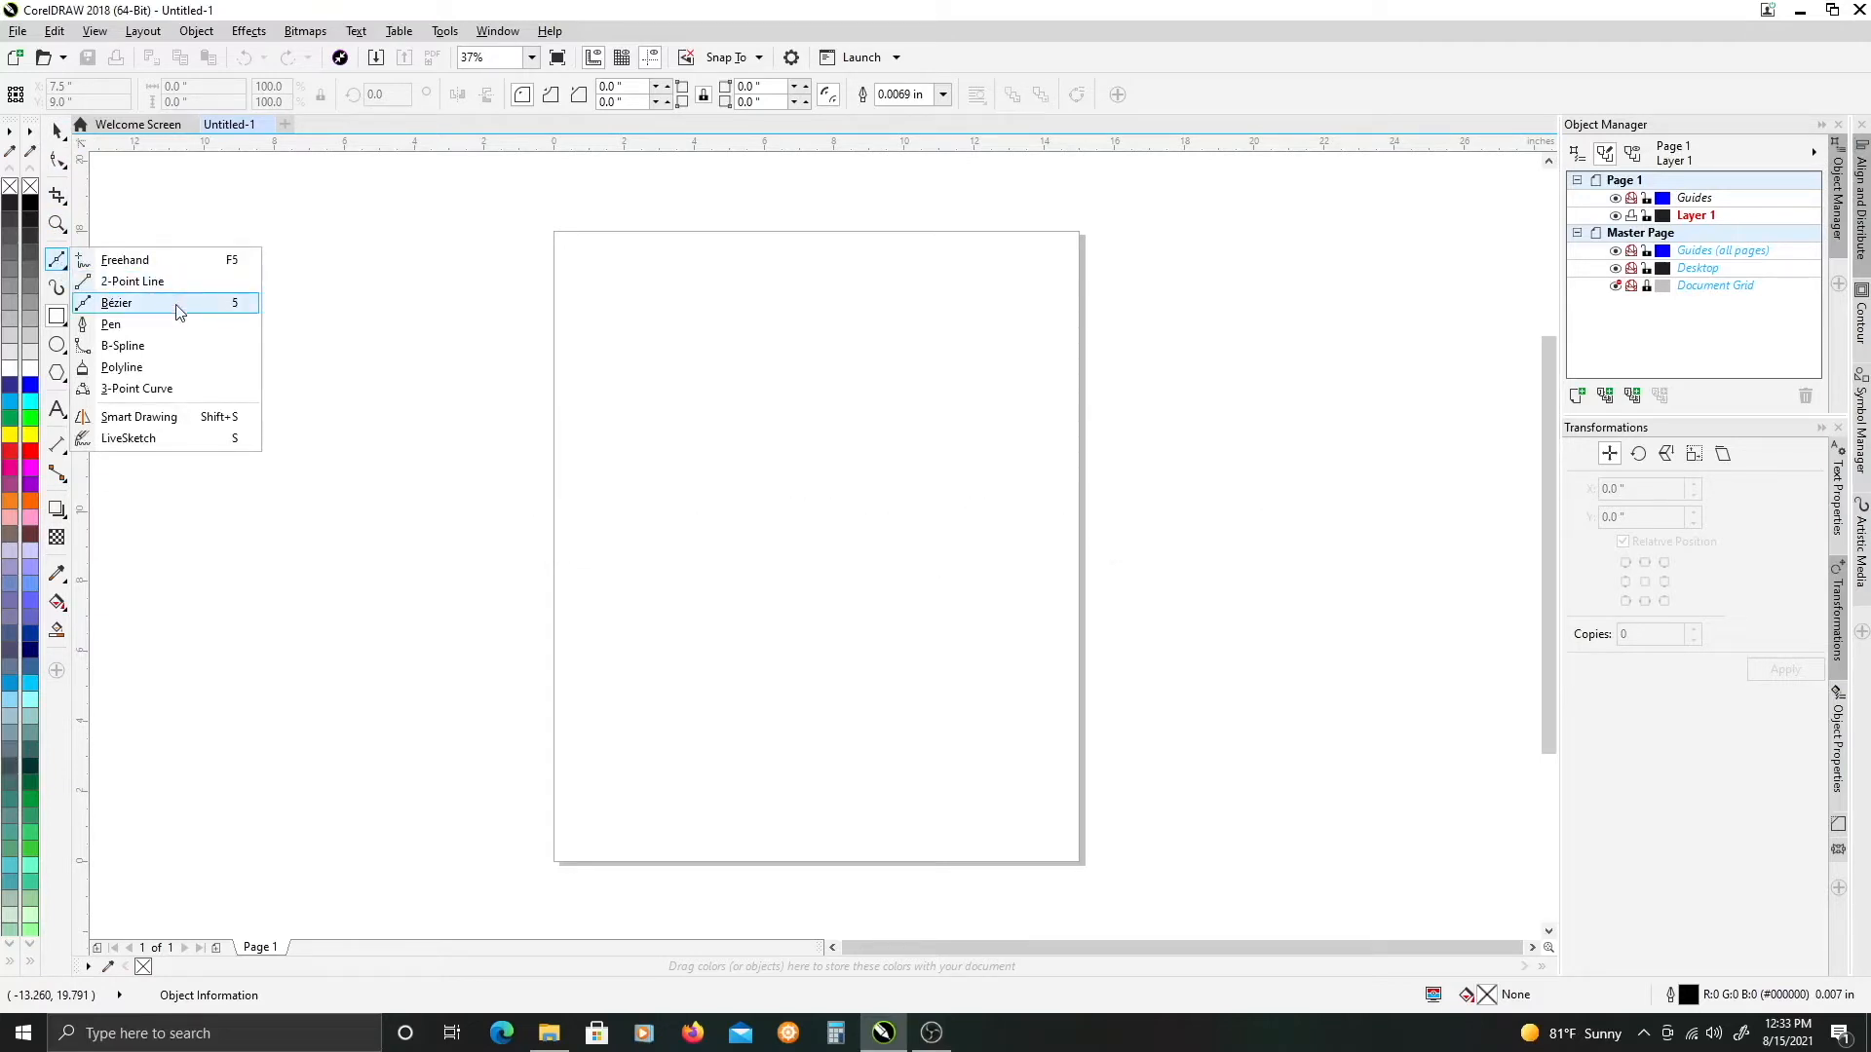
click(178, 312)
click(58, 161)
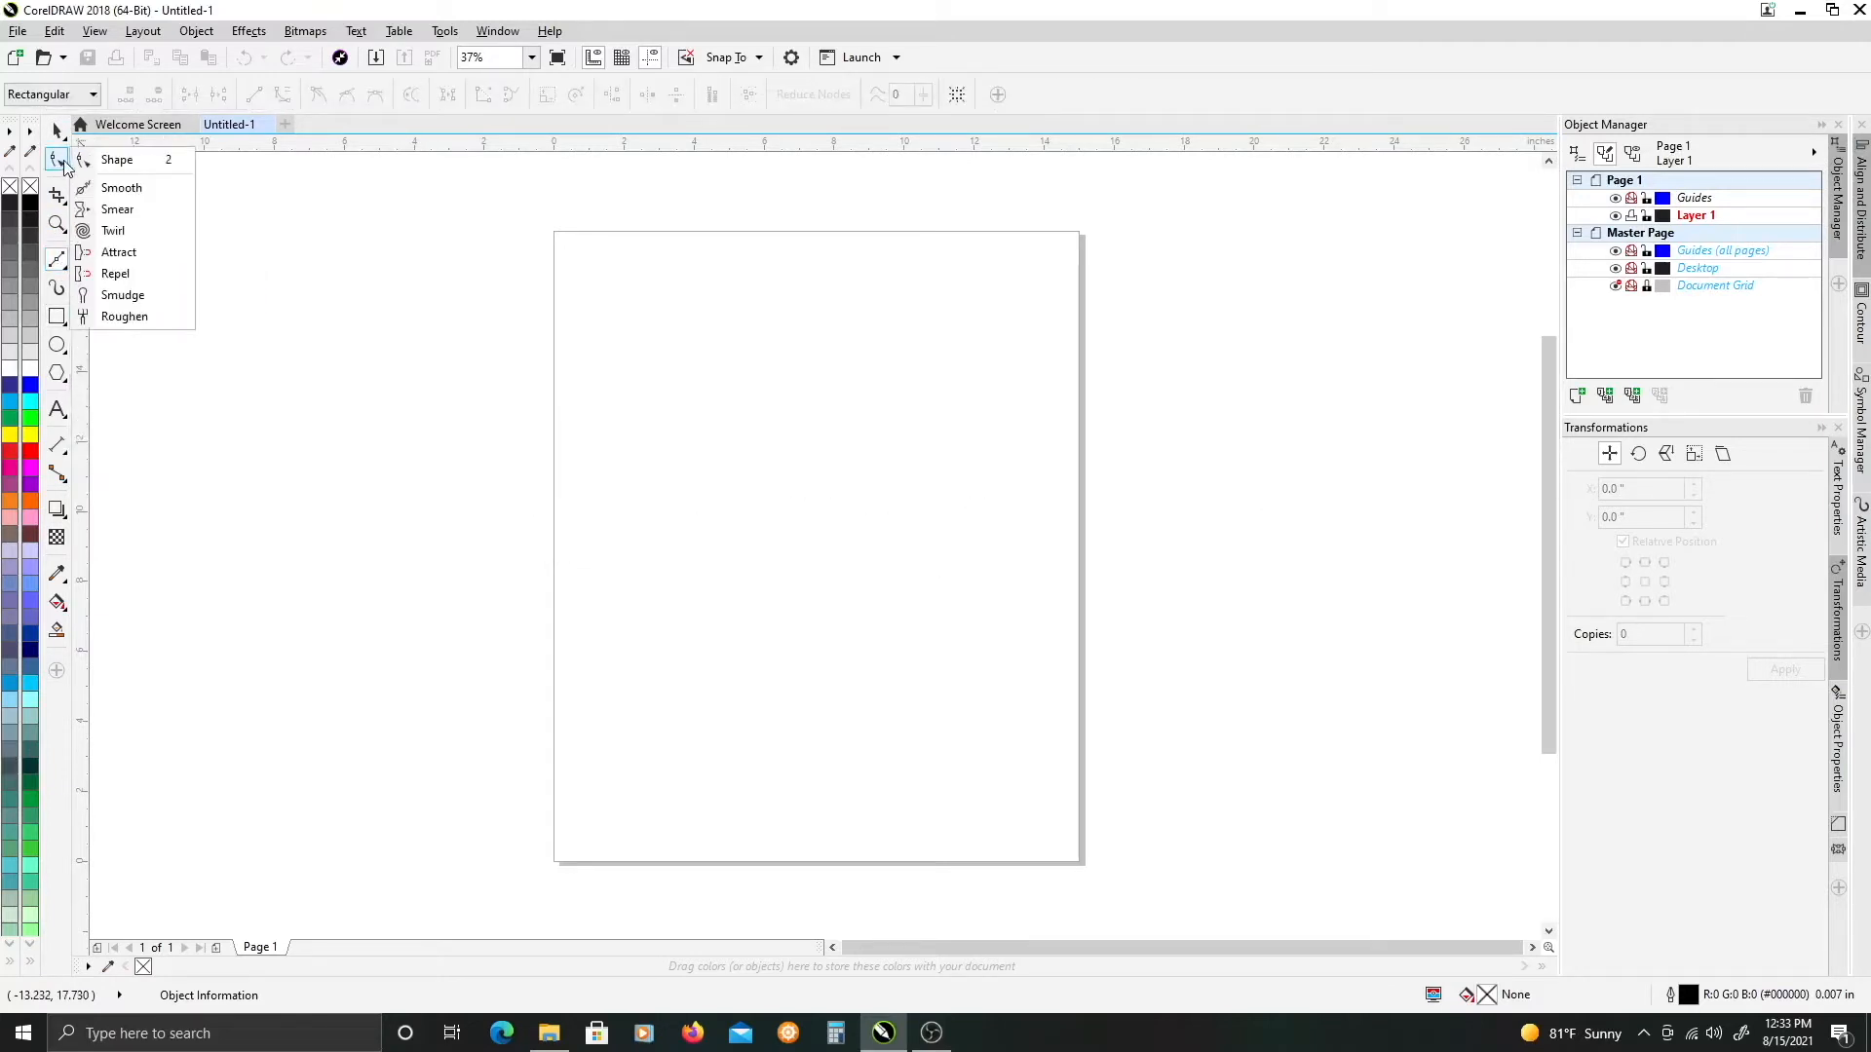
click(138, 166)
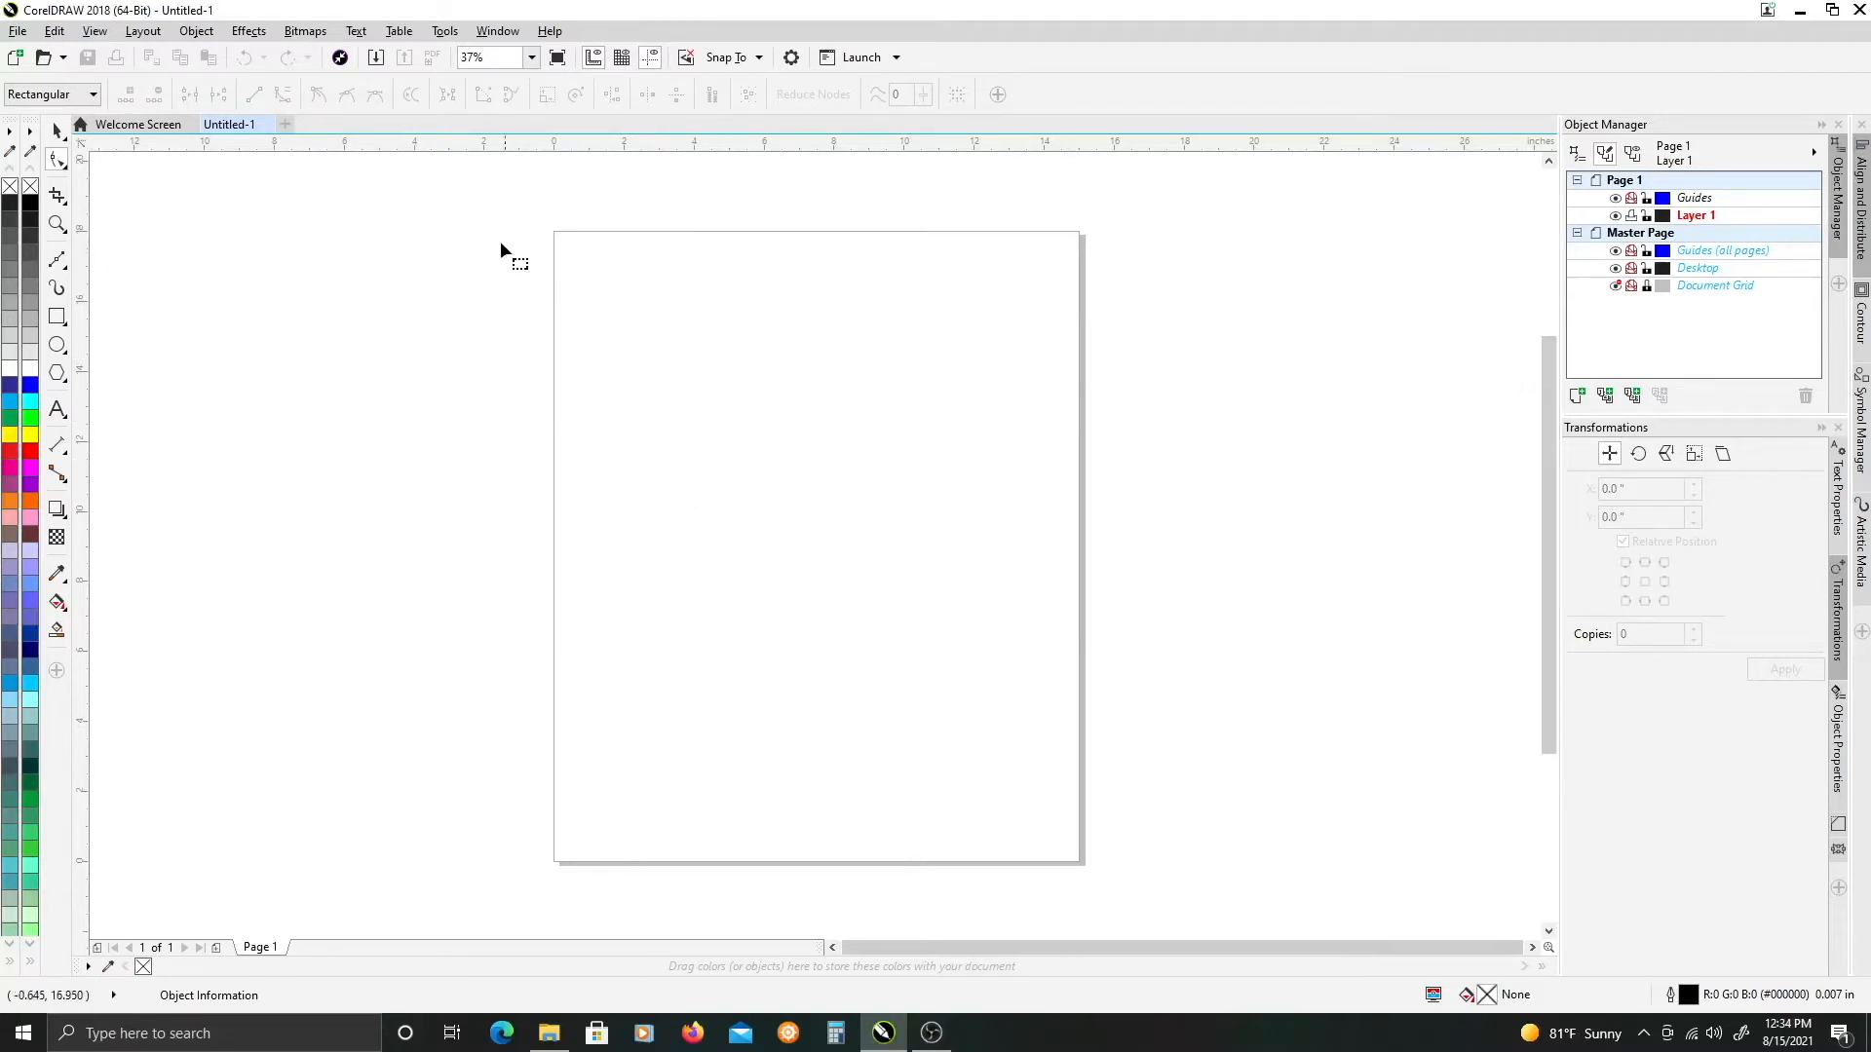
click(56, 131)
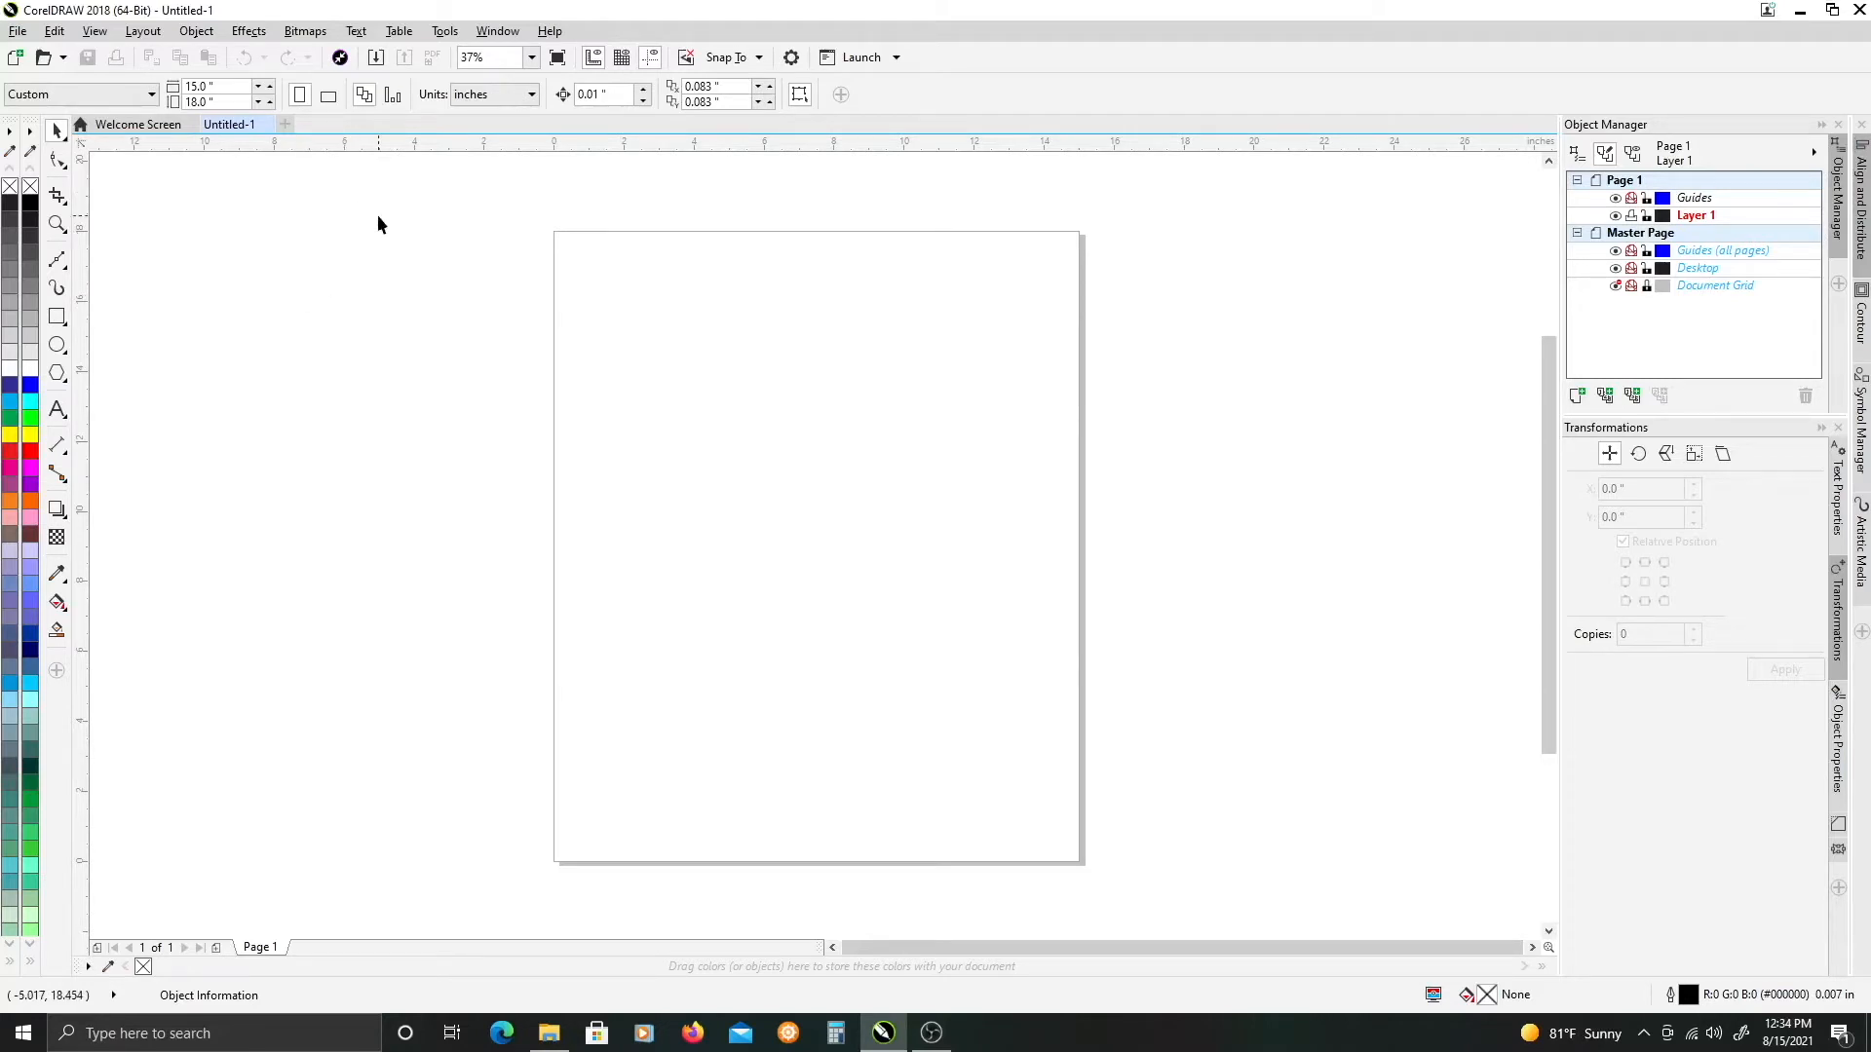
- Look up the shortcut key assigned to the Bézier tool among the Toolbox commands in the customization options
click(444, 35)
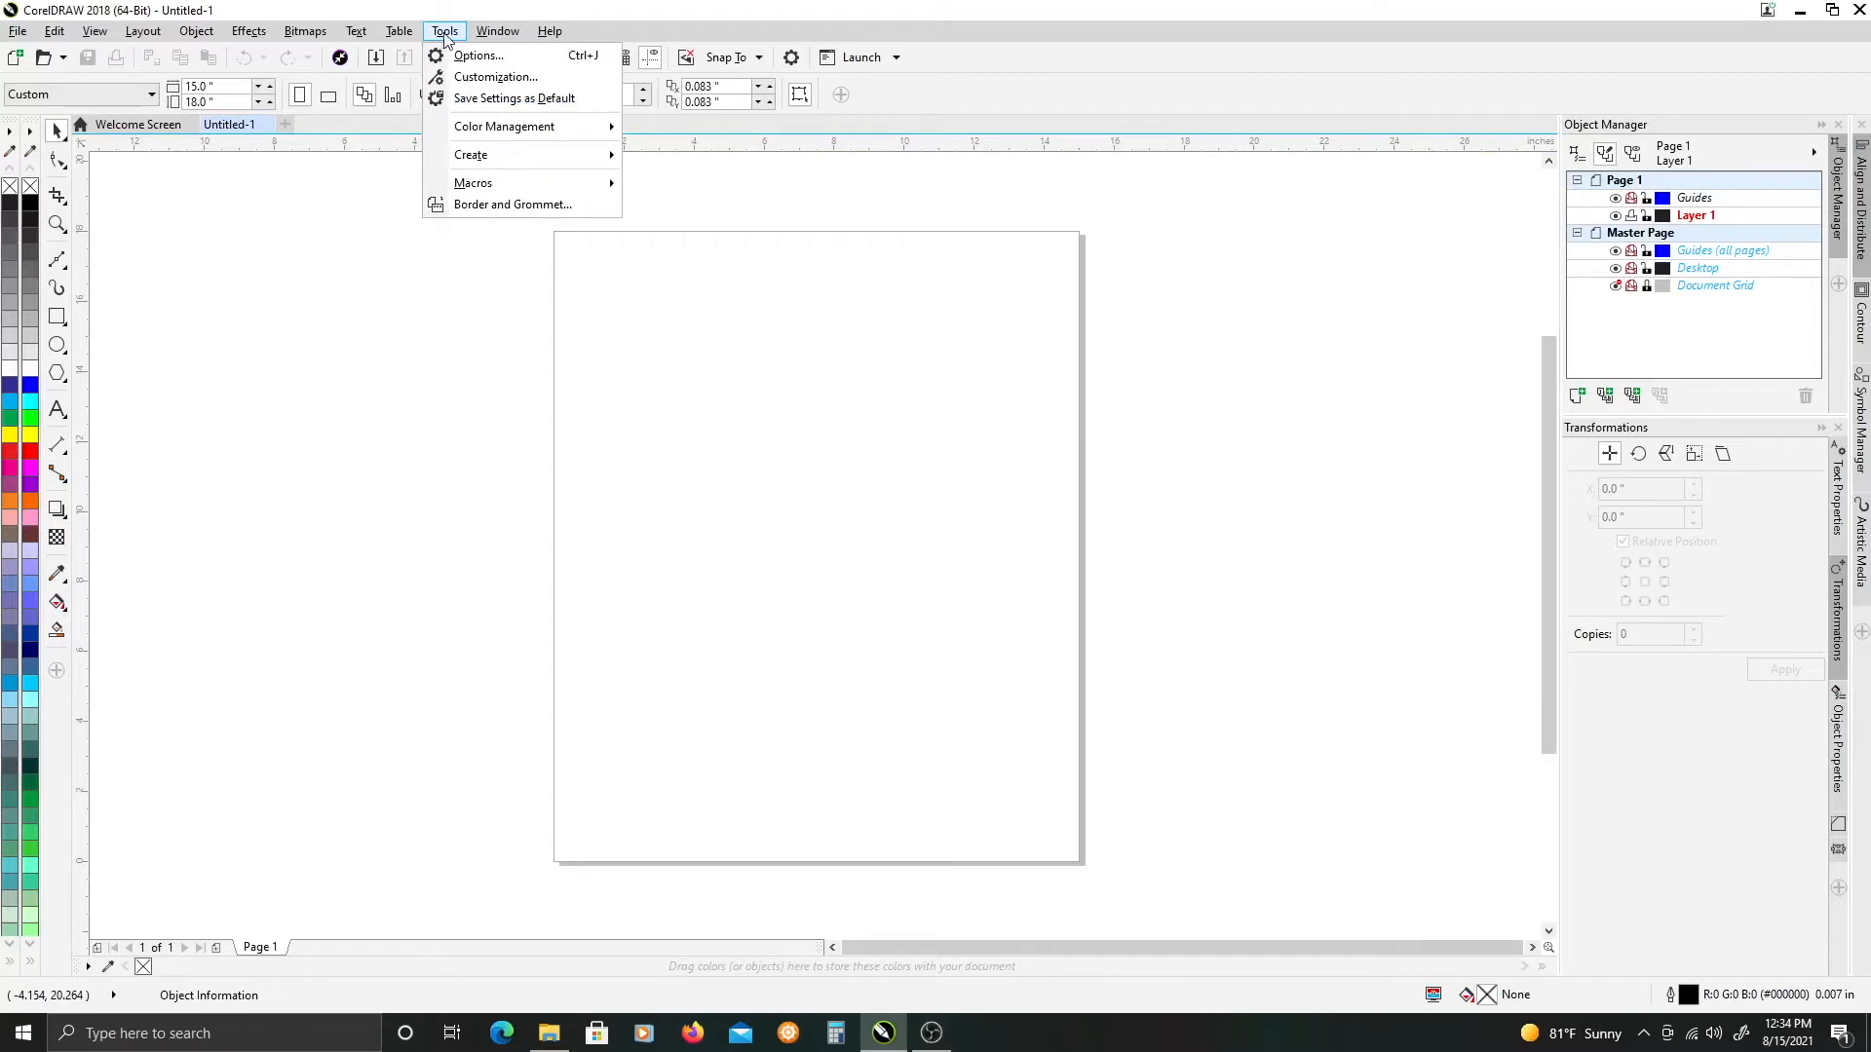
click(483, 80)
drag(789, 255, 653, 249)
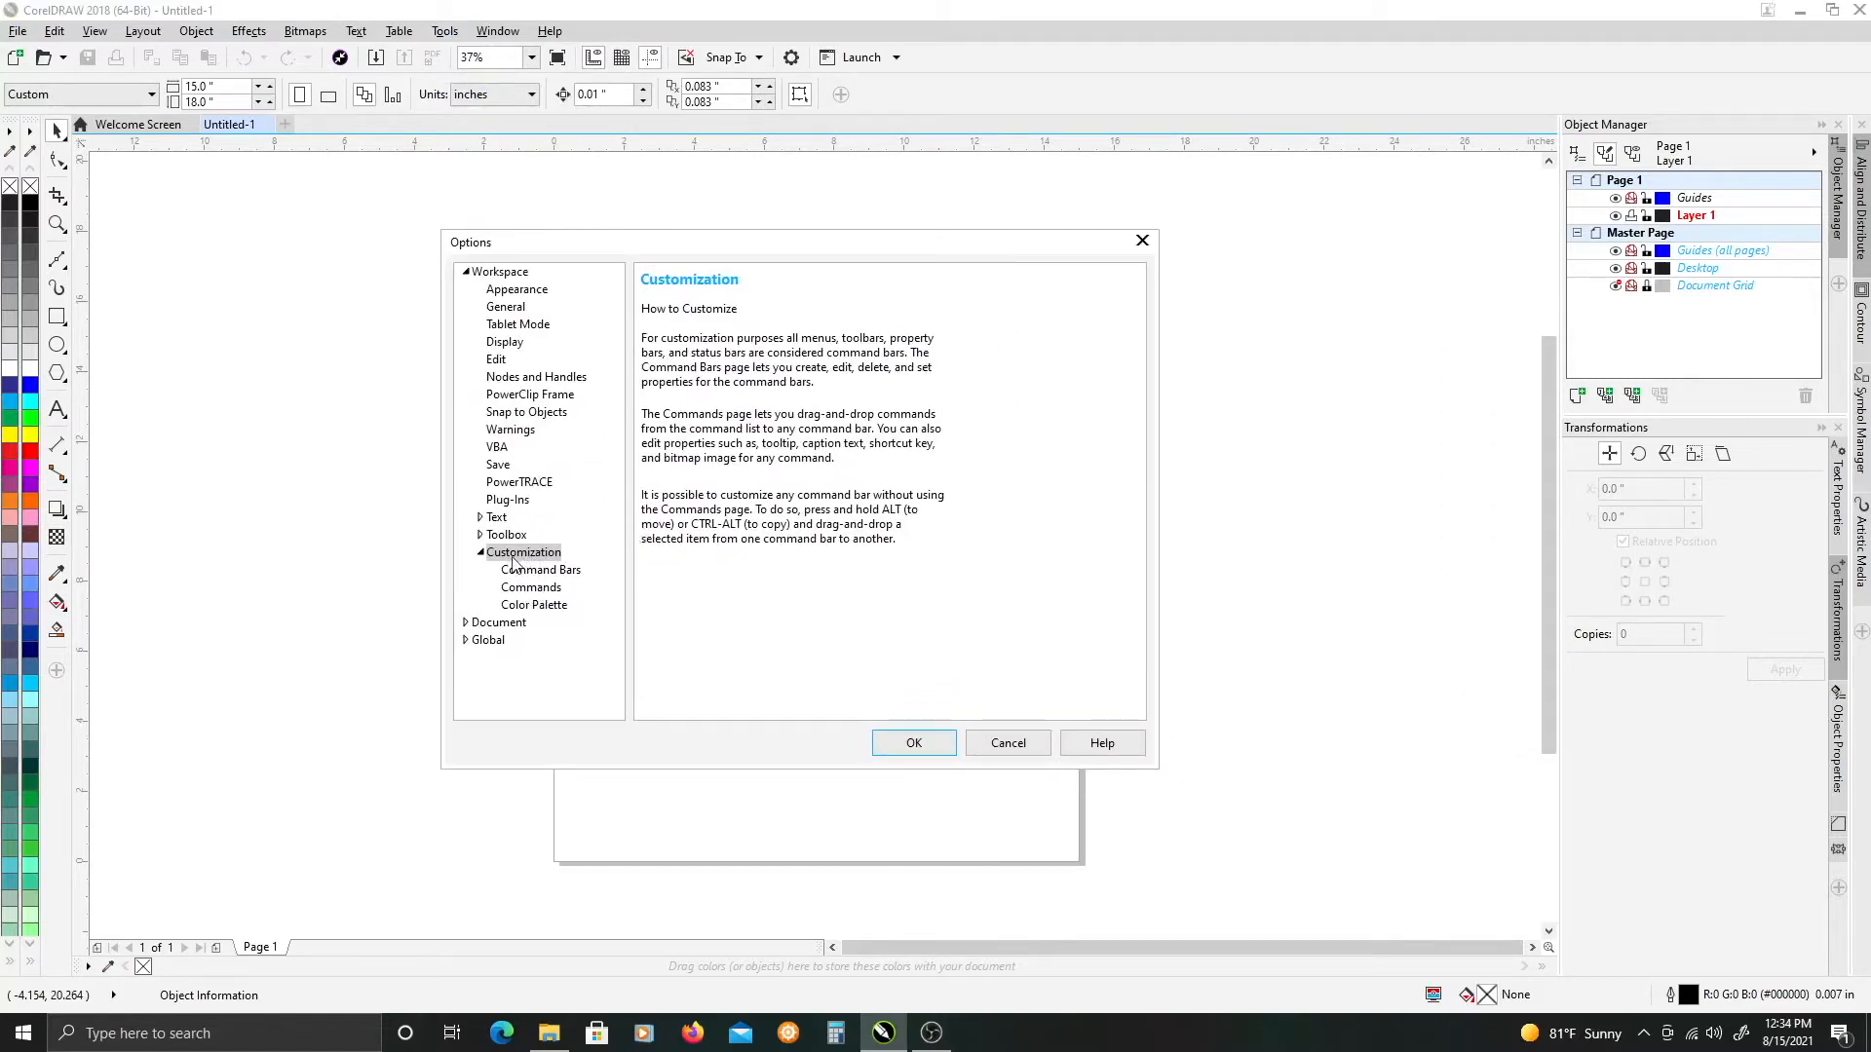
click(528, 587)
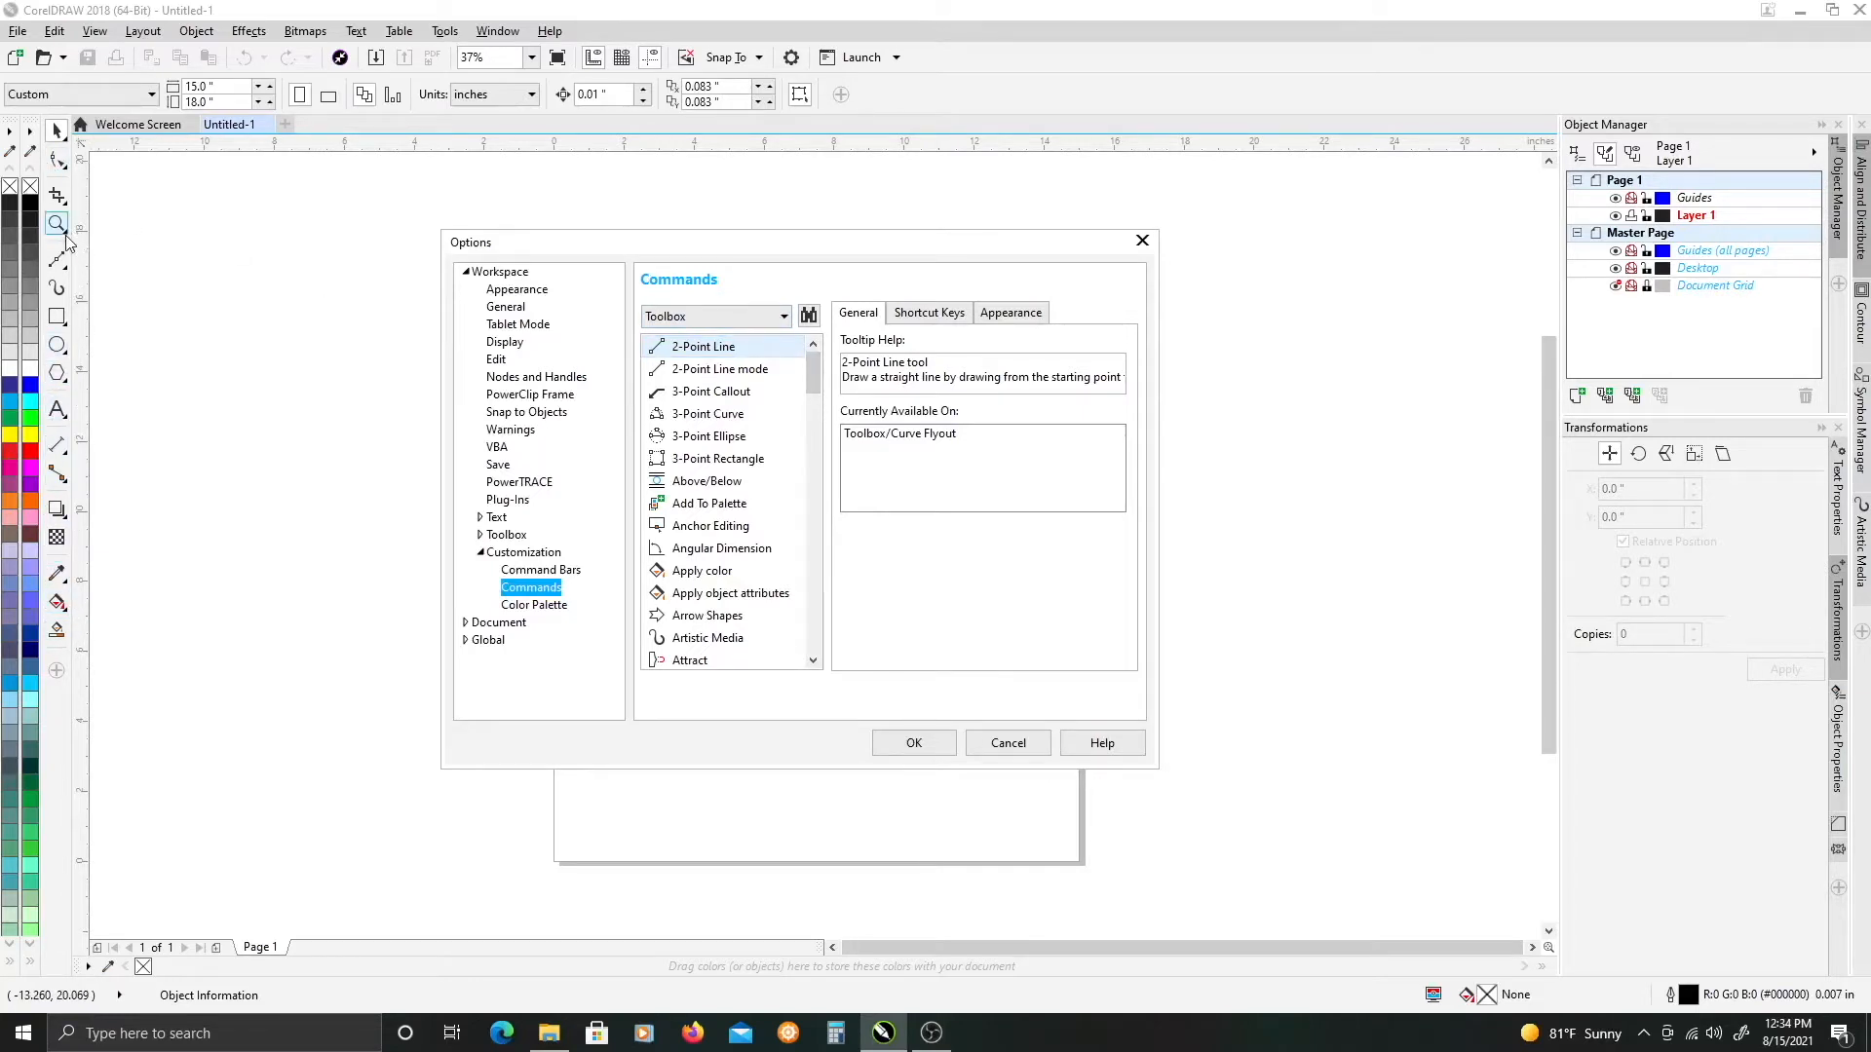
click(770, 316)
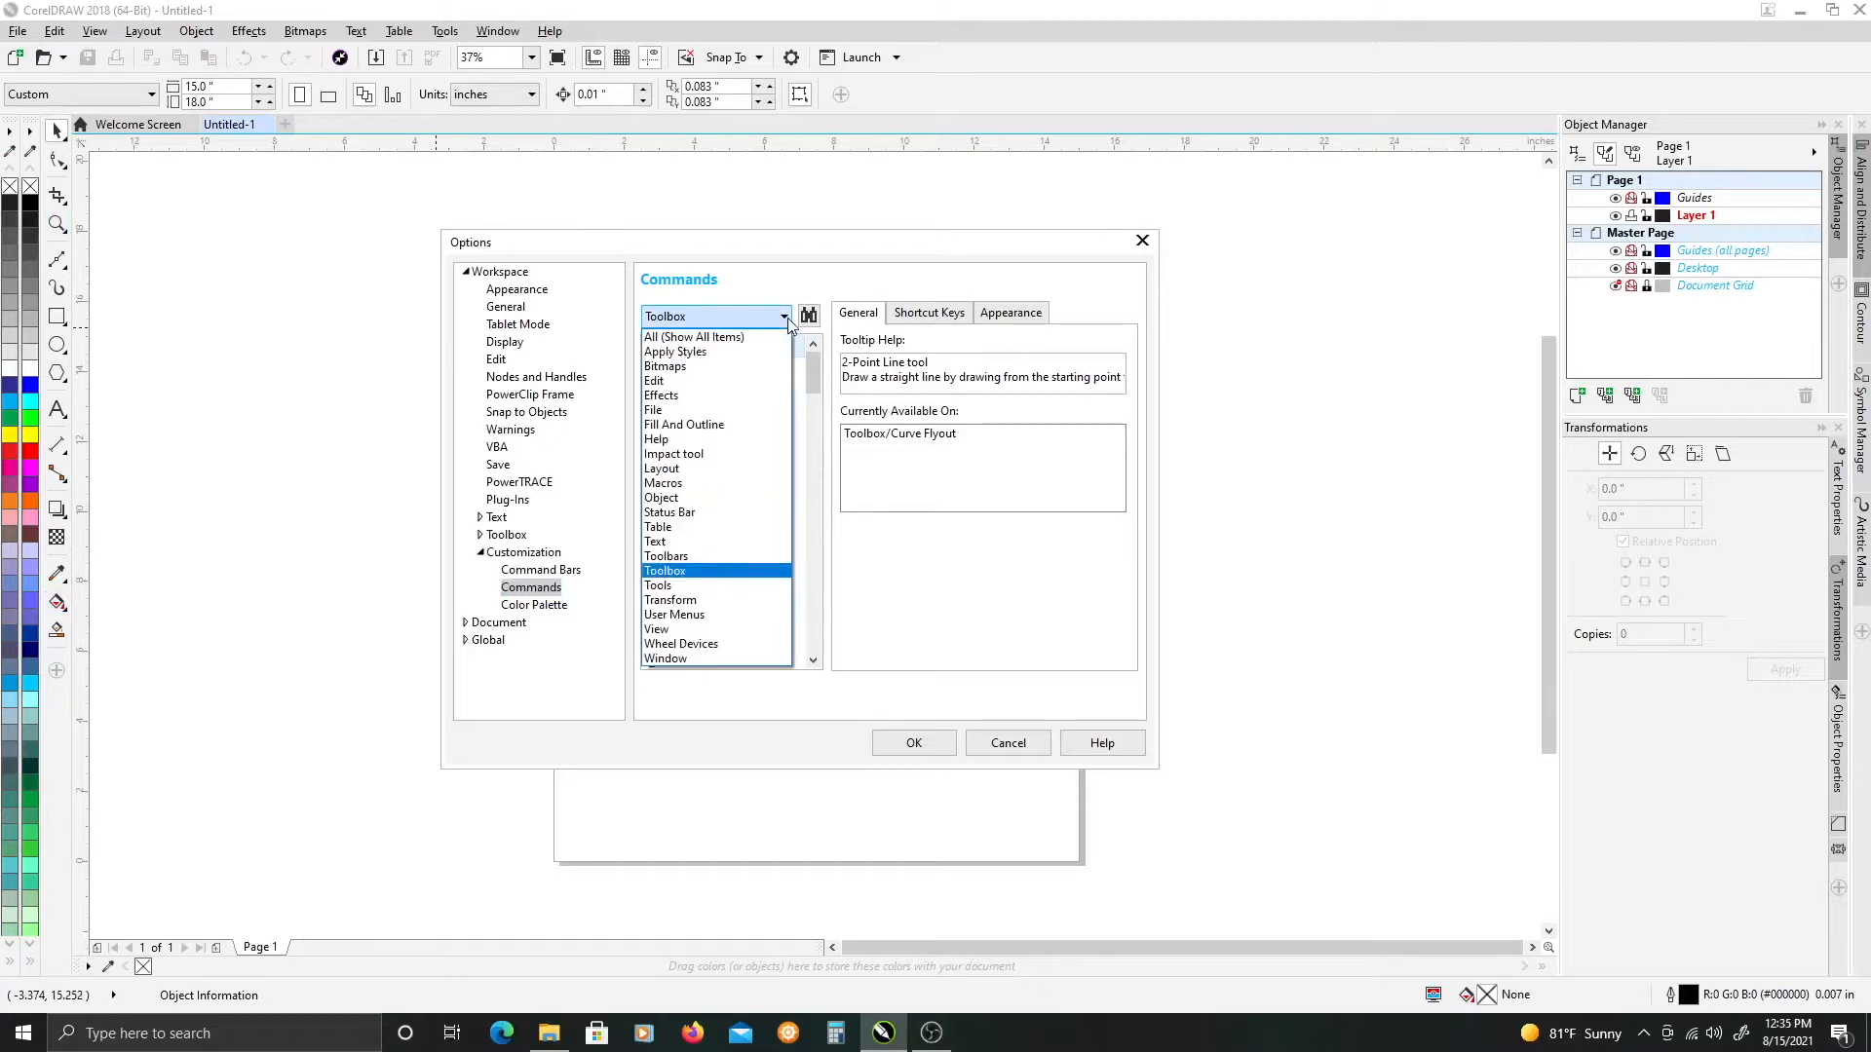
click(687, 574)
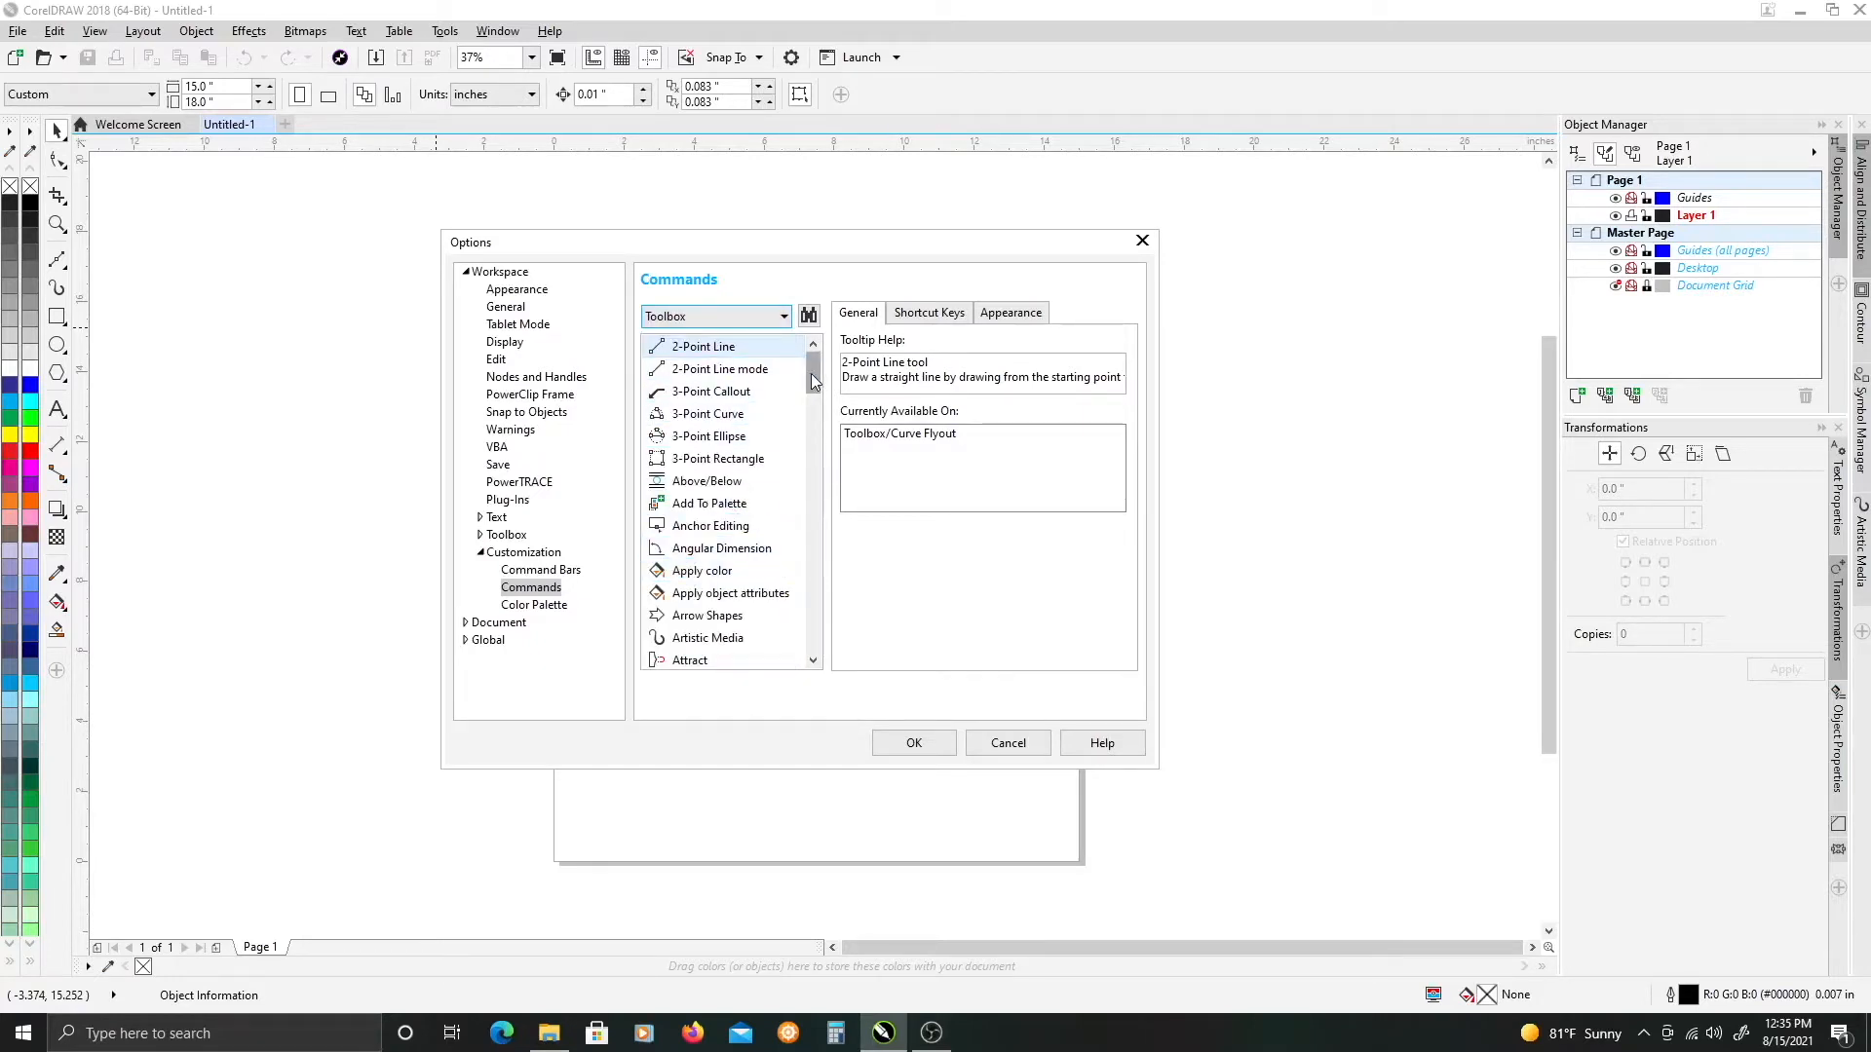
drag(812, 380, 815, 421)
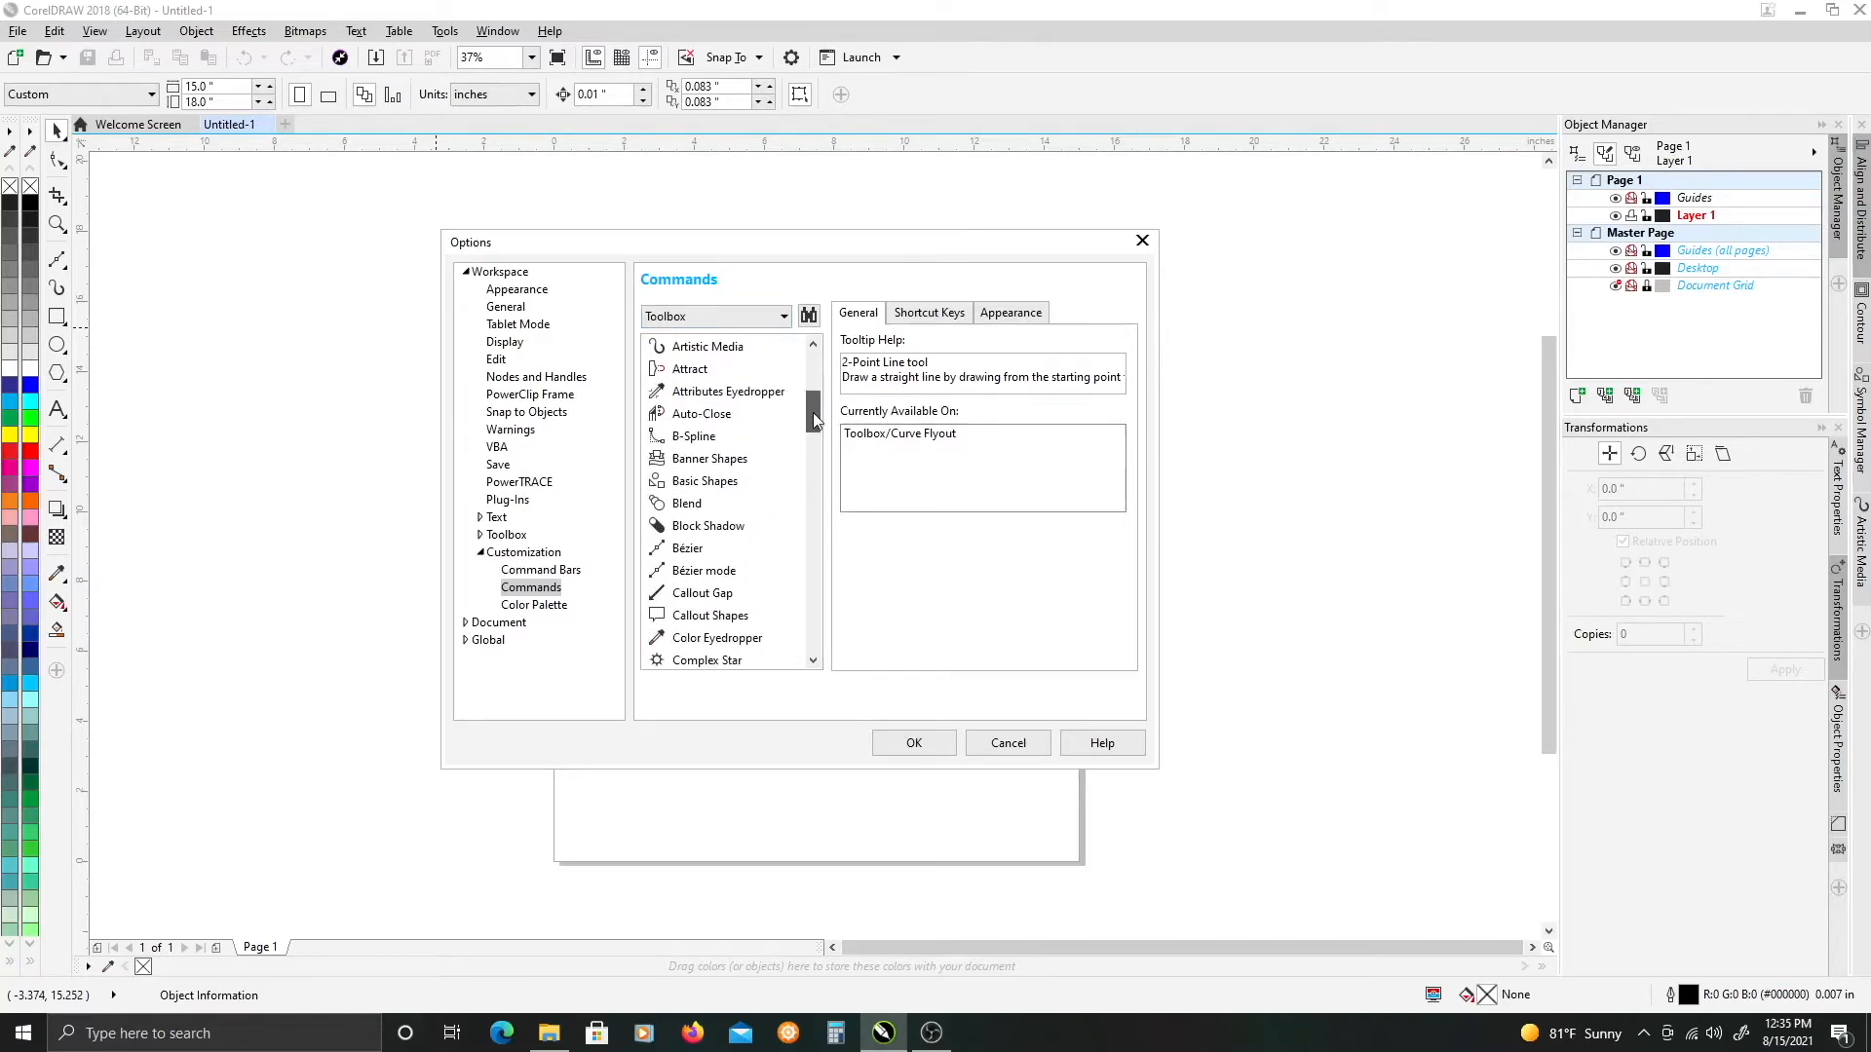
click(702, 550)
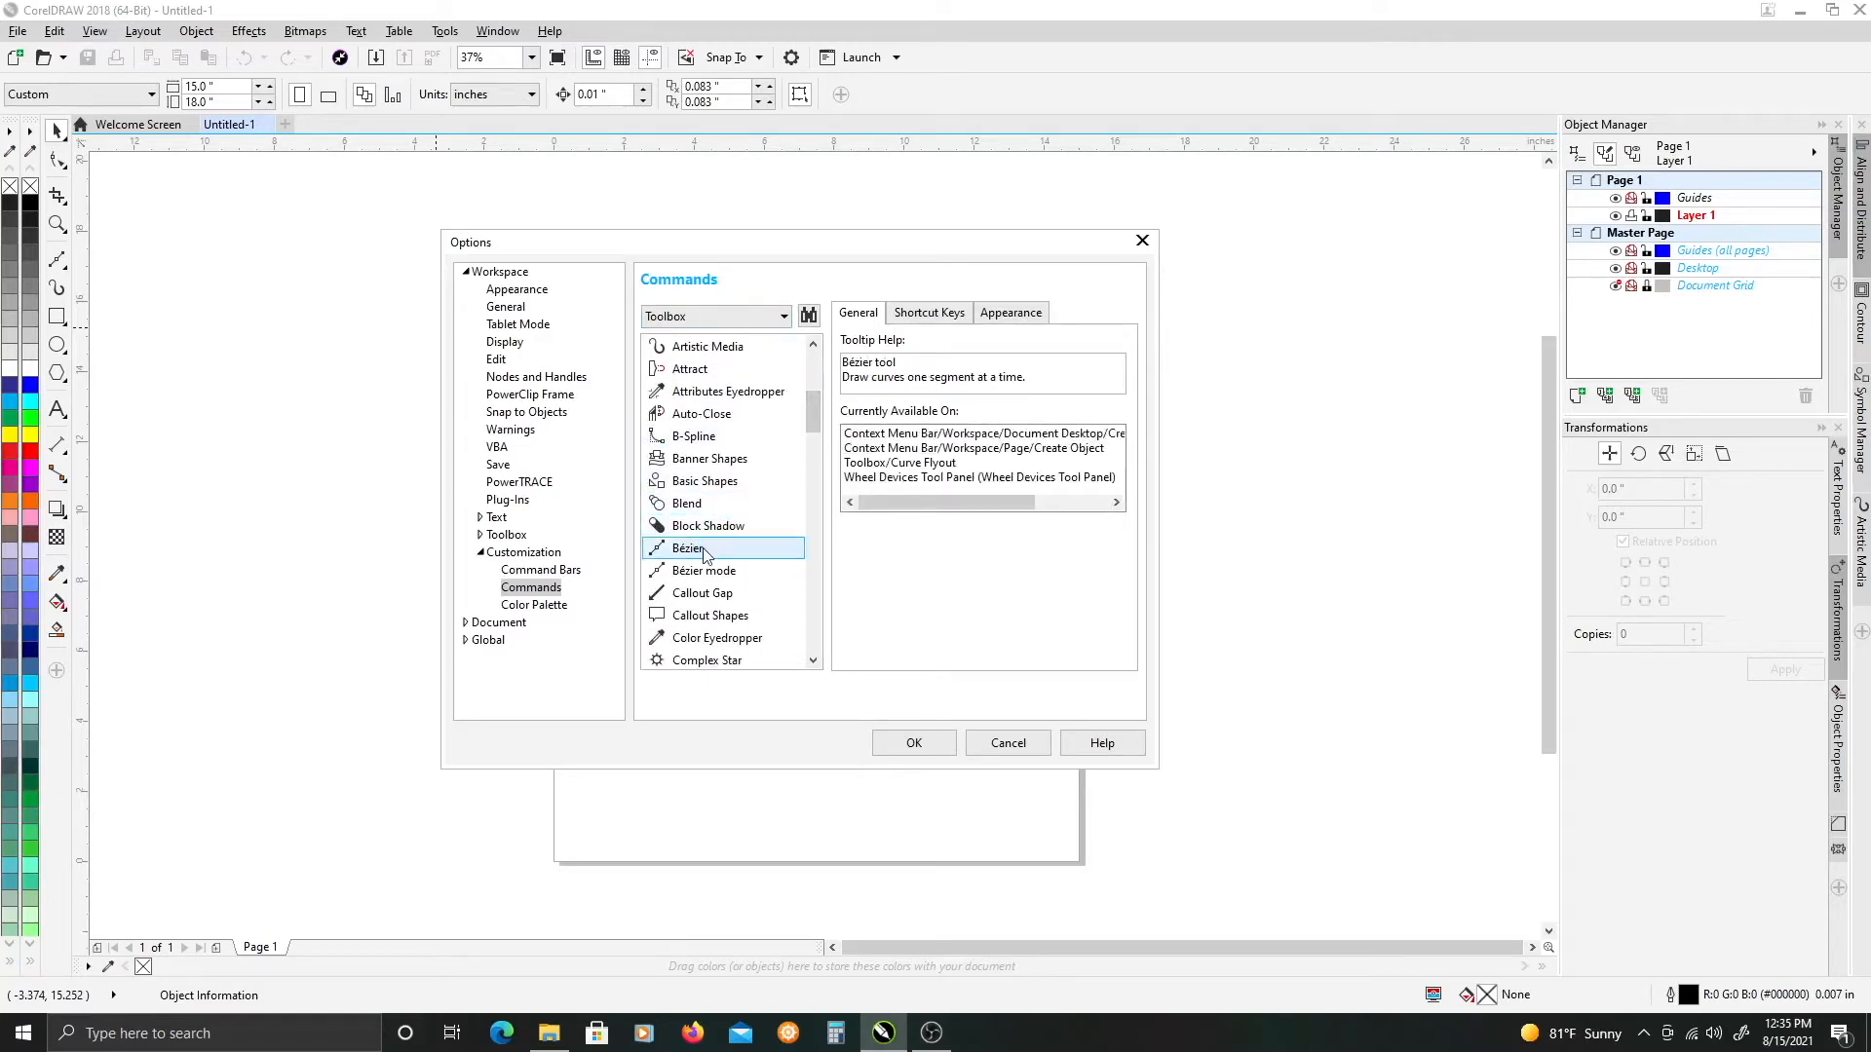
click(931, 312)
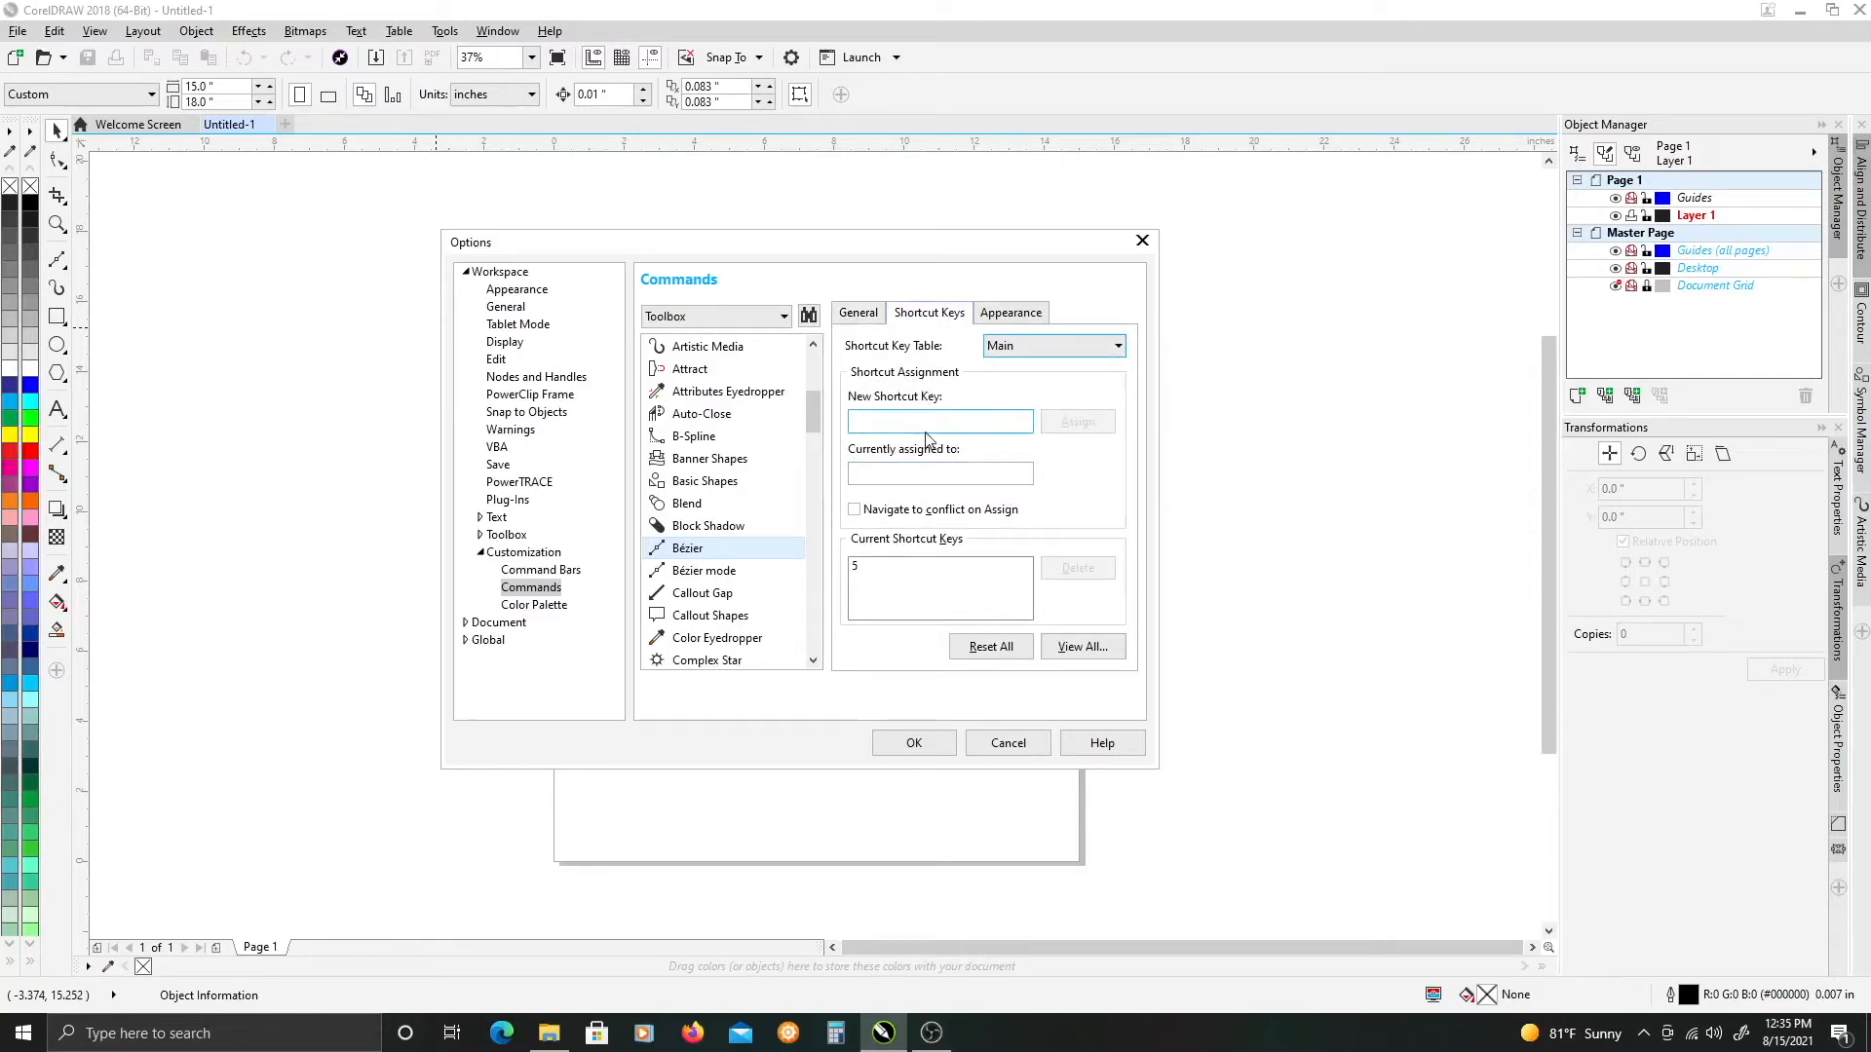
- Check the shortcut key assigned to the Zoom tool in the Toolbox command list
click(726, 509)
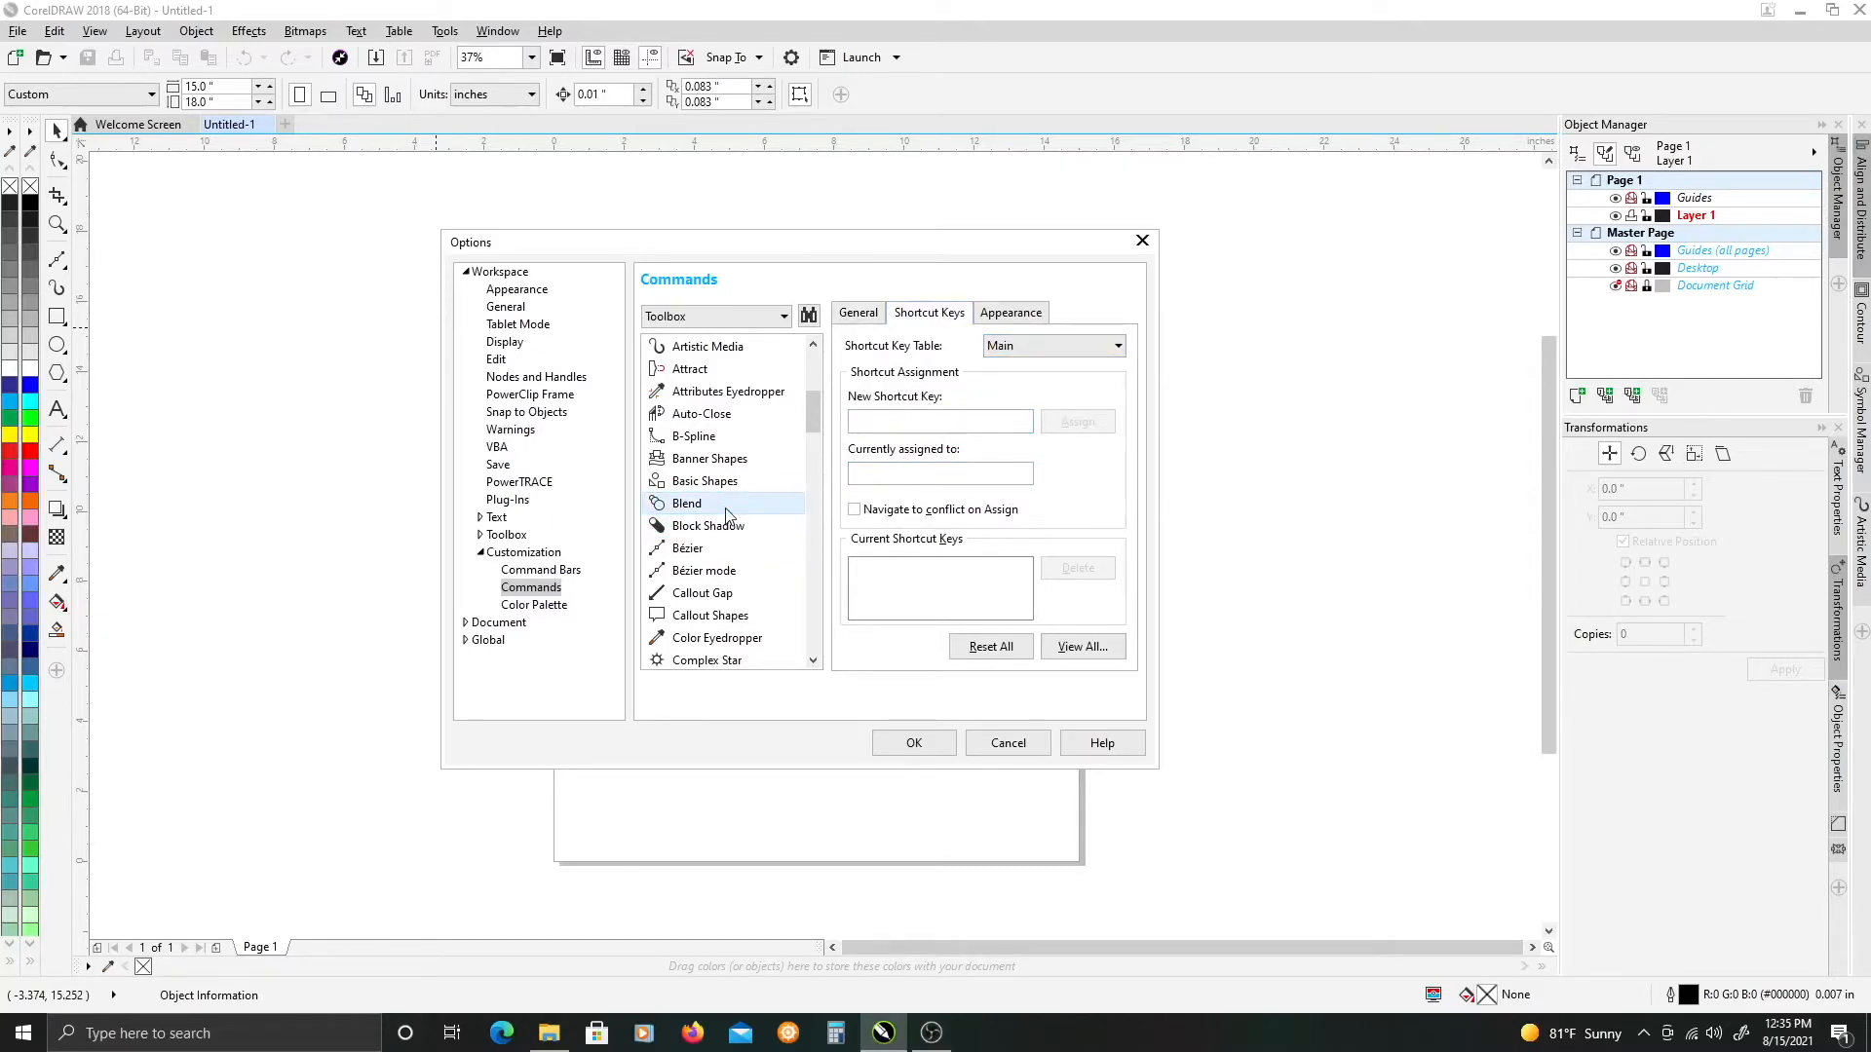
drag(810, 423, 811, 648)
click(741, 638)
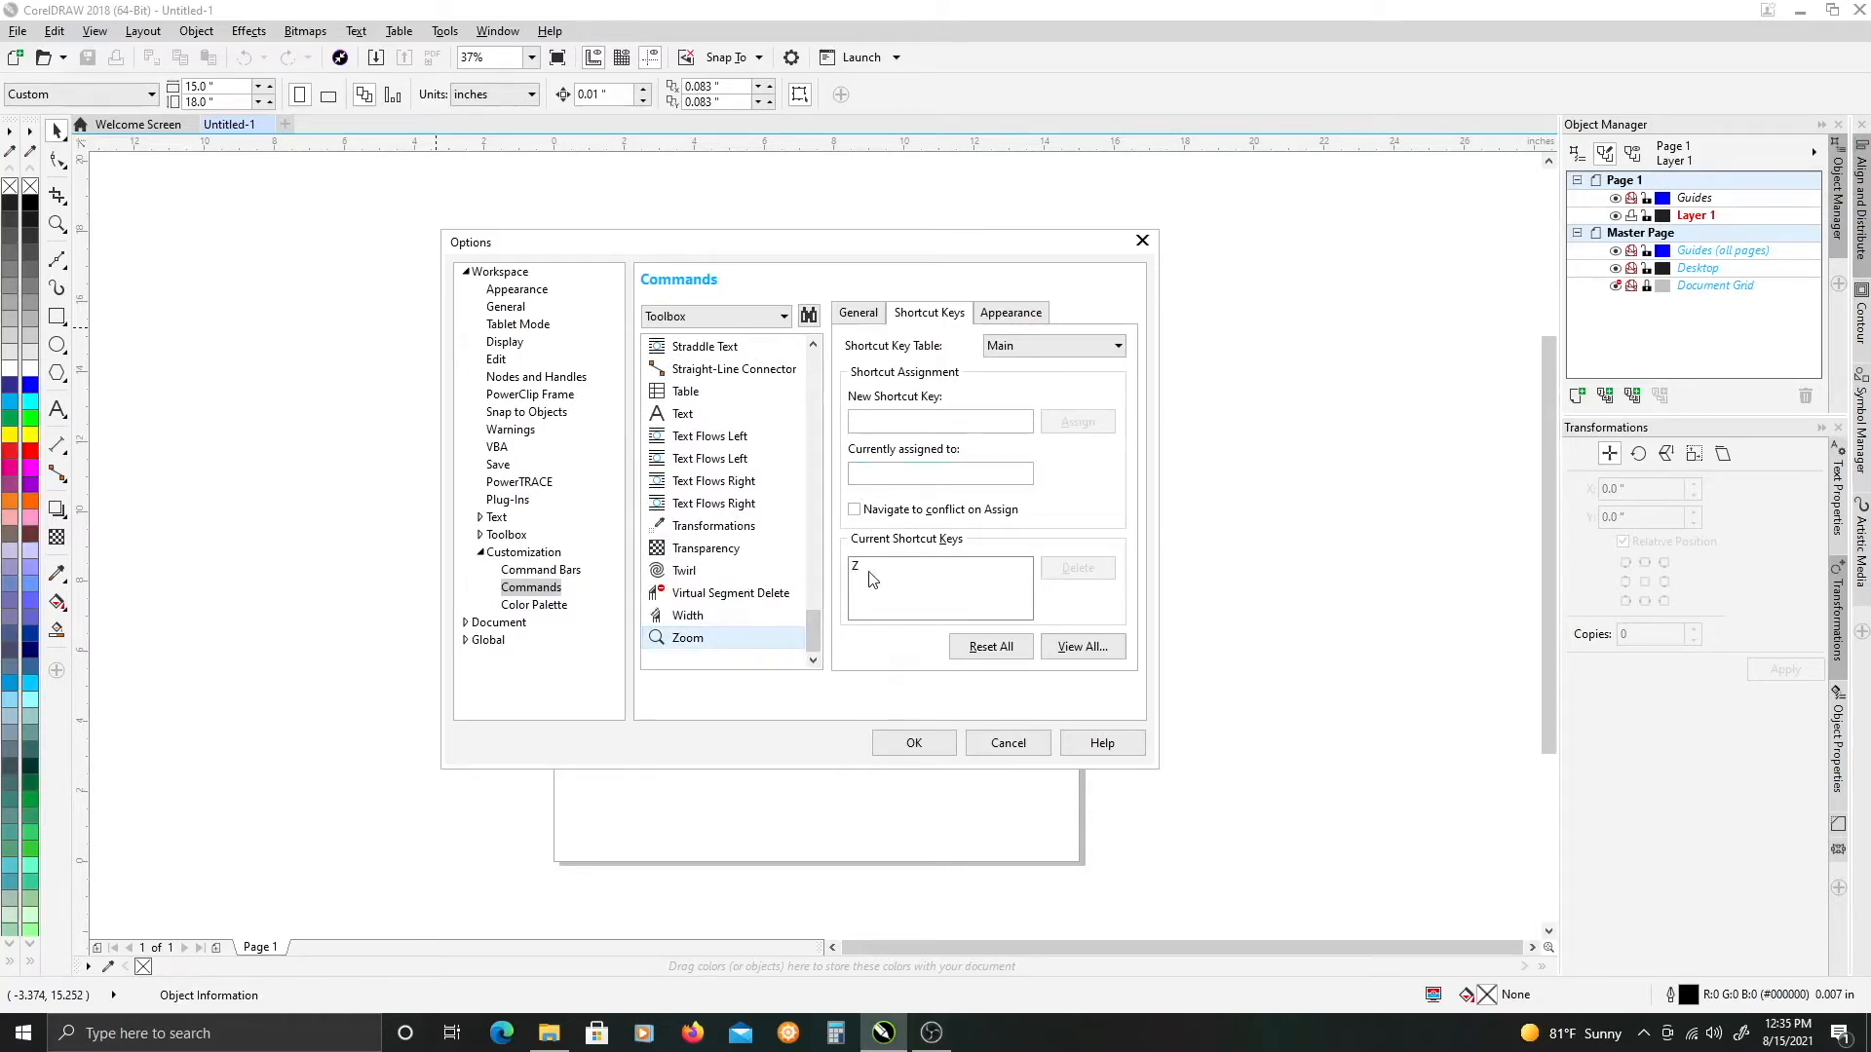
- Try NUMPAD5 as a new shortcut key for the Bézier tool and clear the entry without assigning it
drag(812, 631, 809, 398)
click(705, 617)
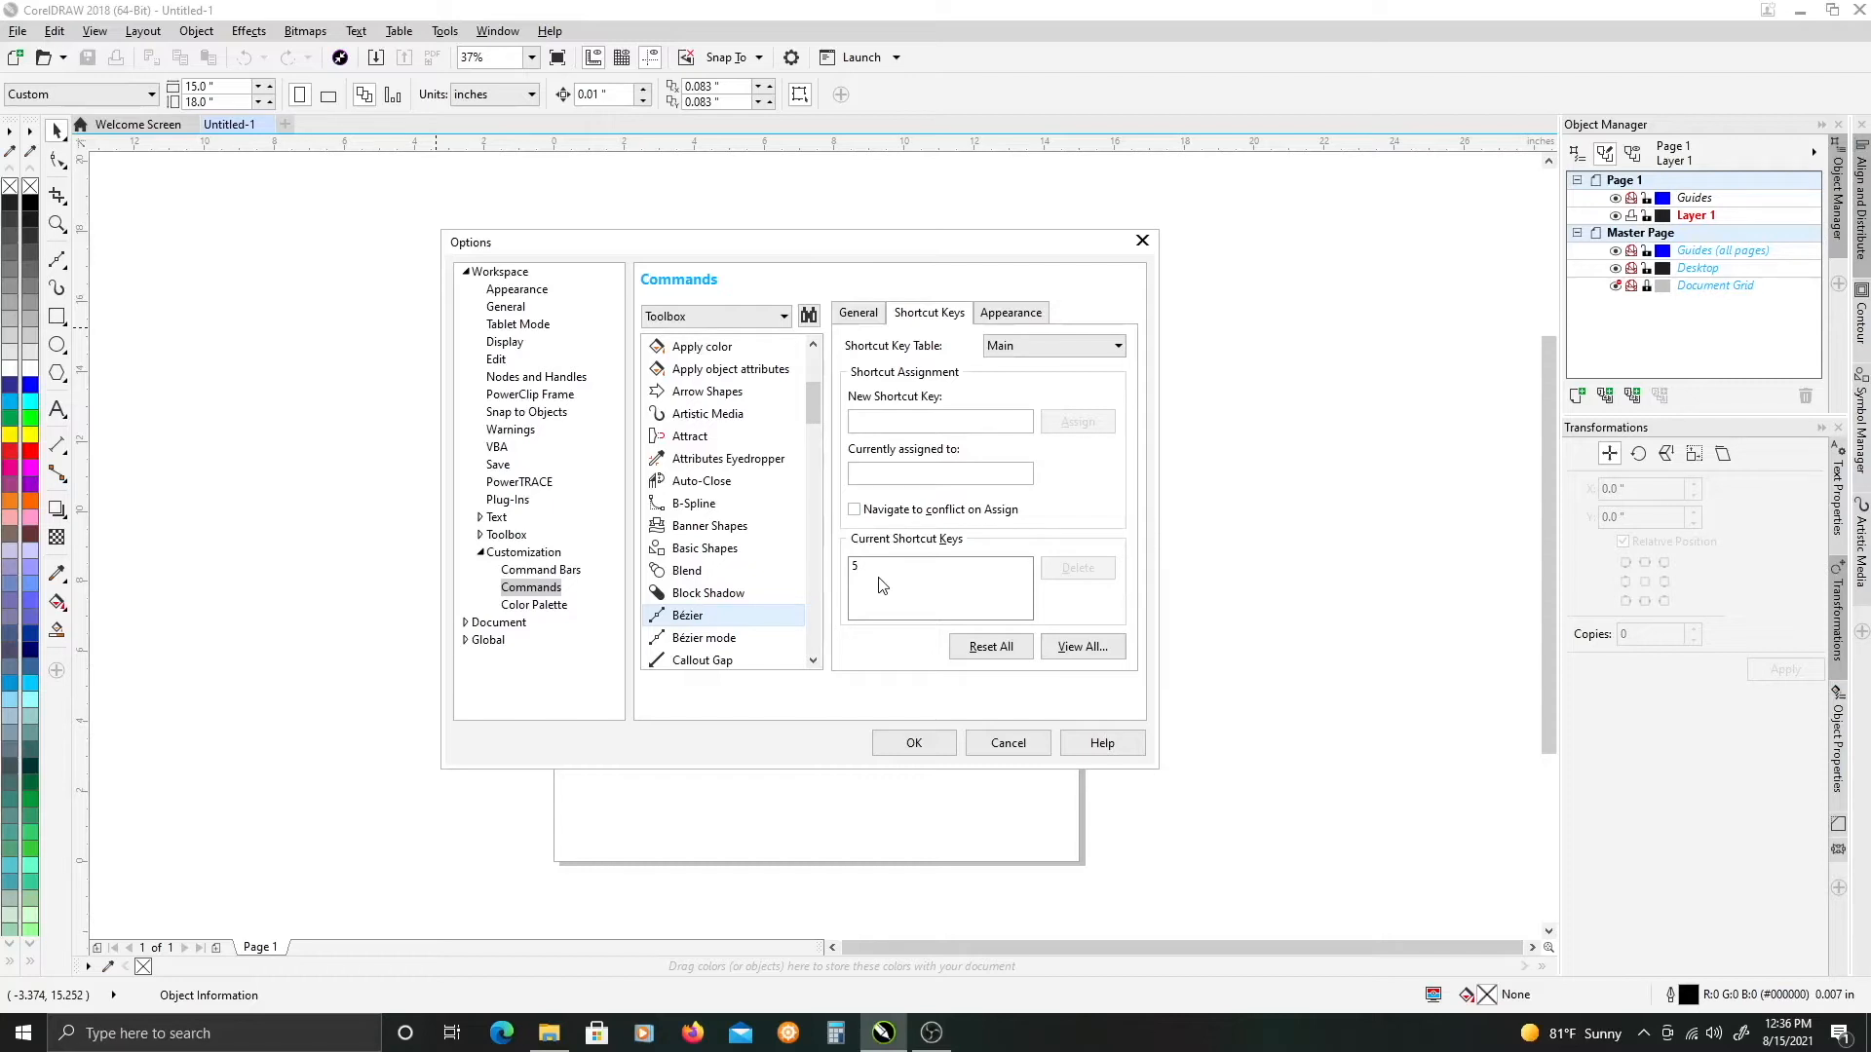
click(874, 421)
key(KP_5)
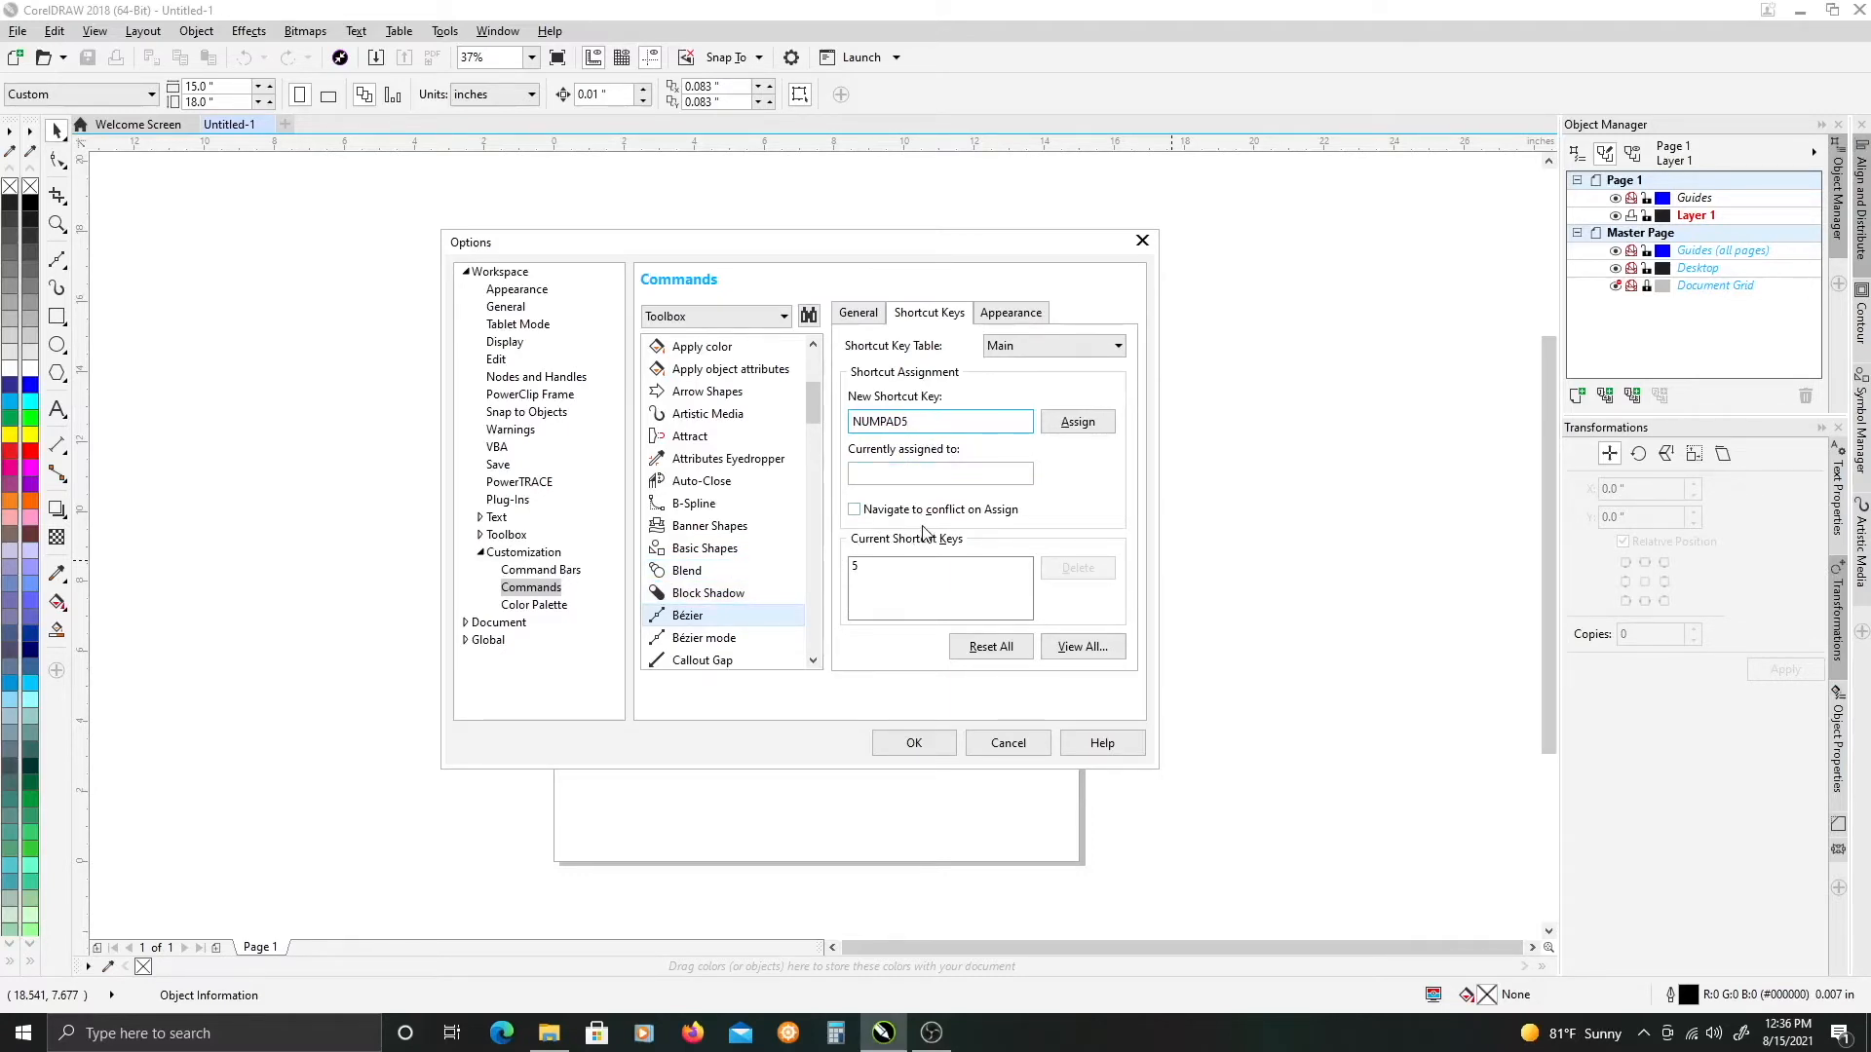
key(BackSpace)
key(BackSpace)
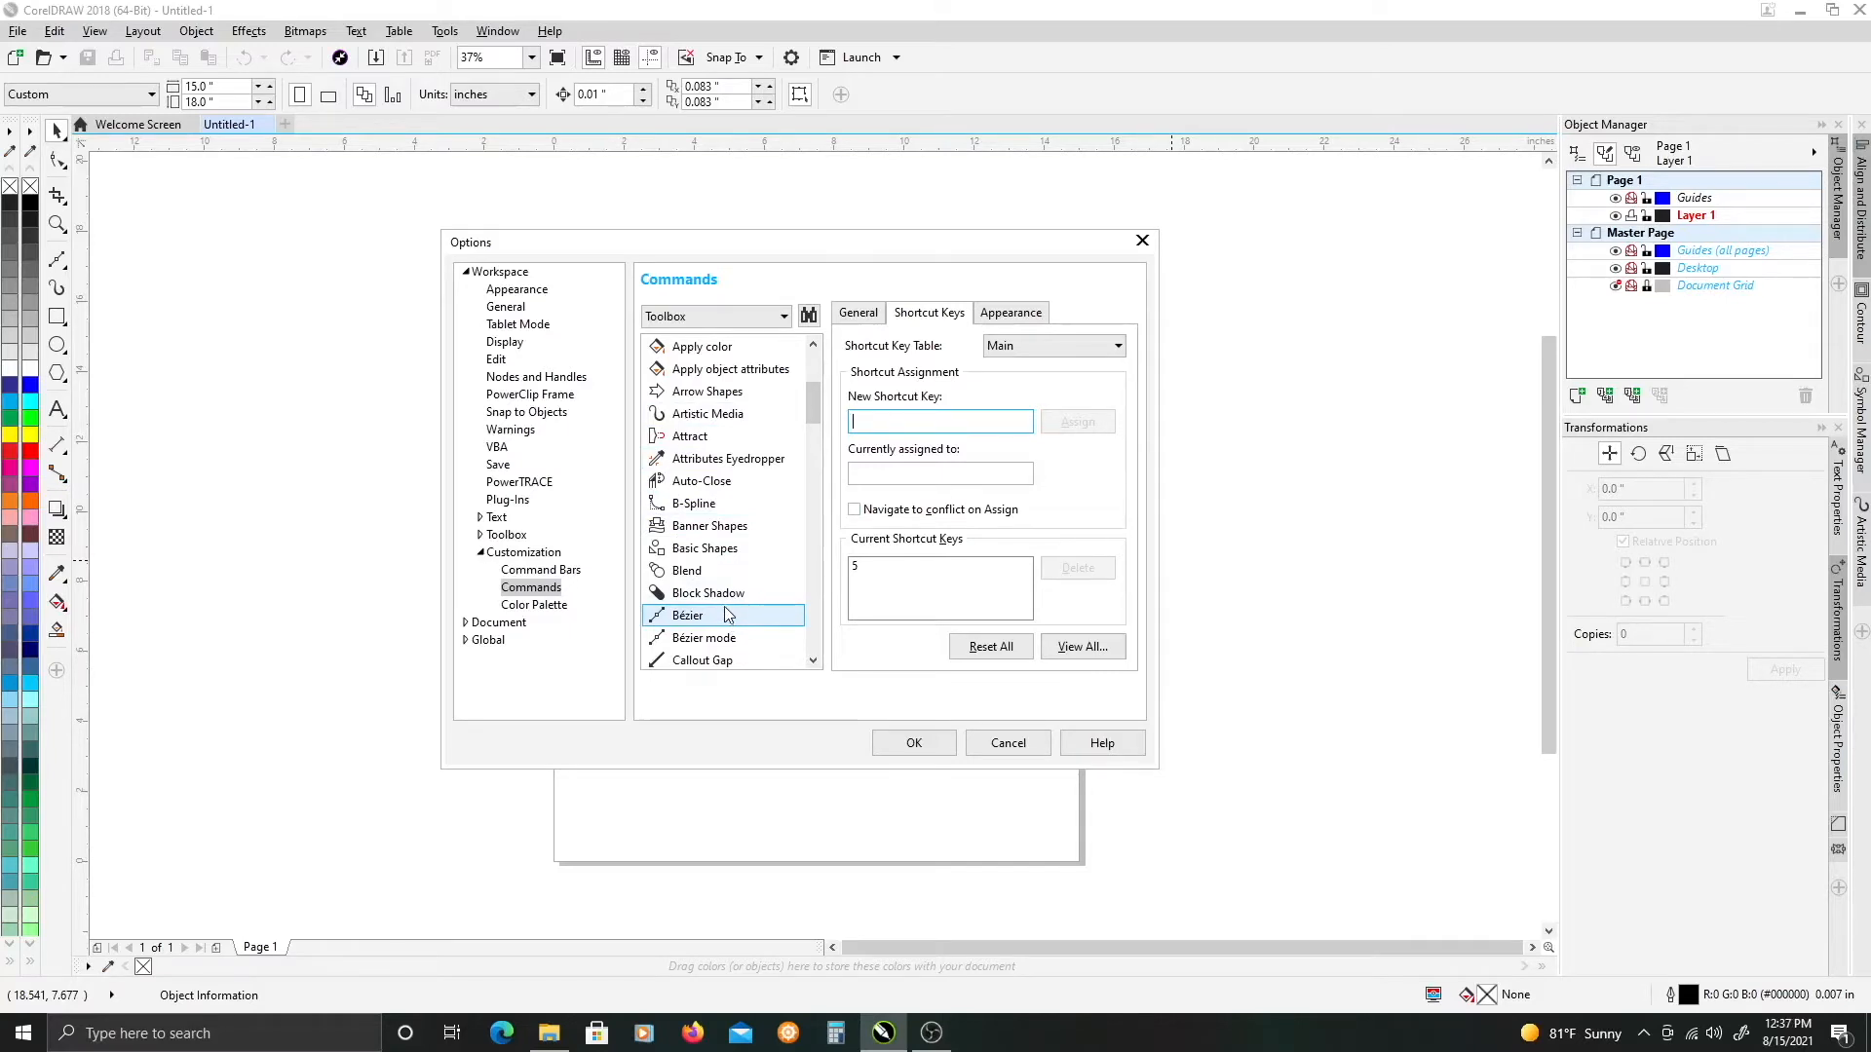
- Check the shortcut key assigned to the Shape tool and close the options without saving changes
drag(807, 413, 798, 590)
click(725, 552)
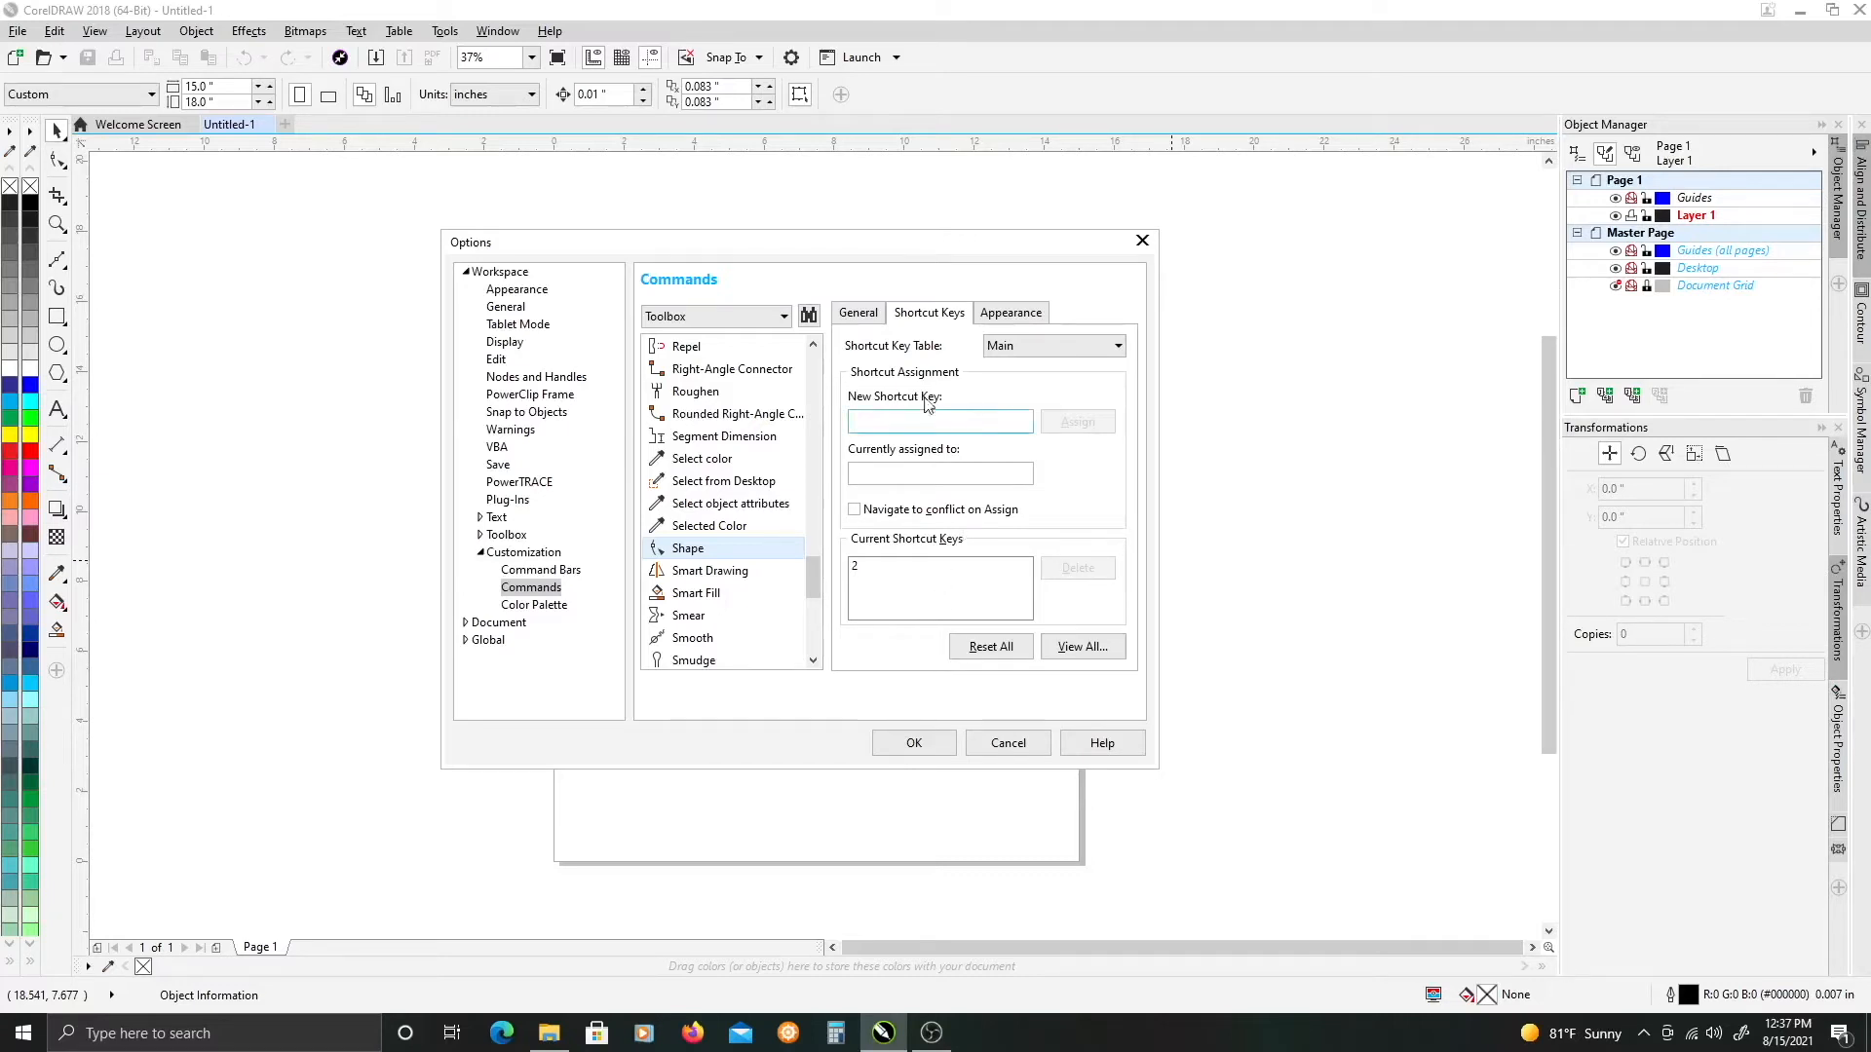
drag(813, 564, 826, 354)
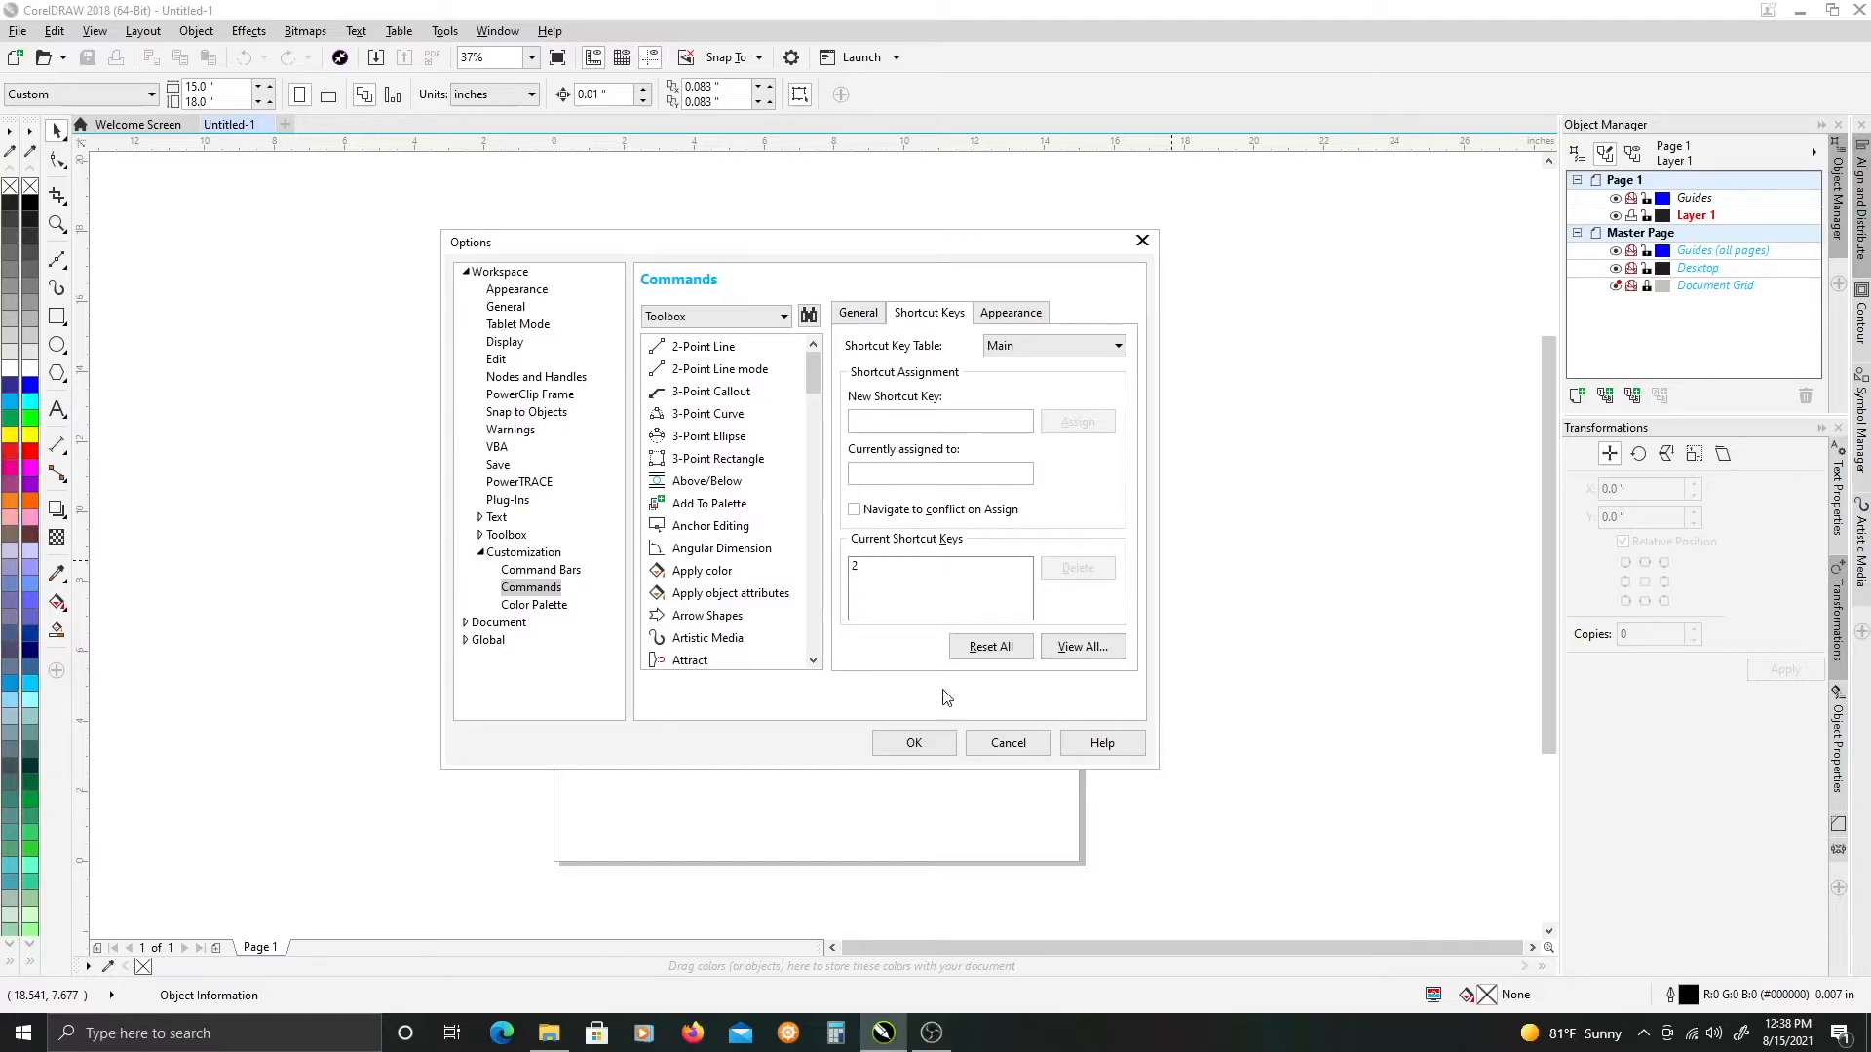
click(1007, 744)
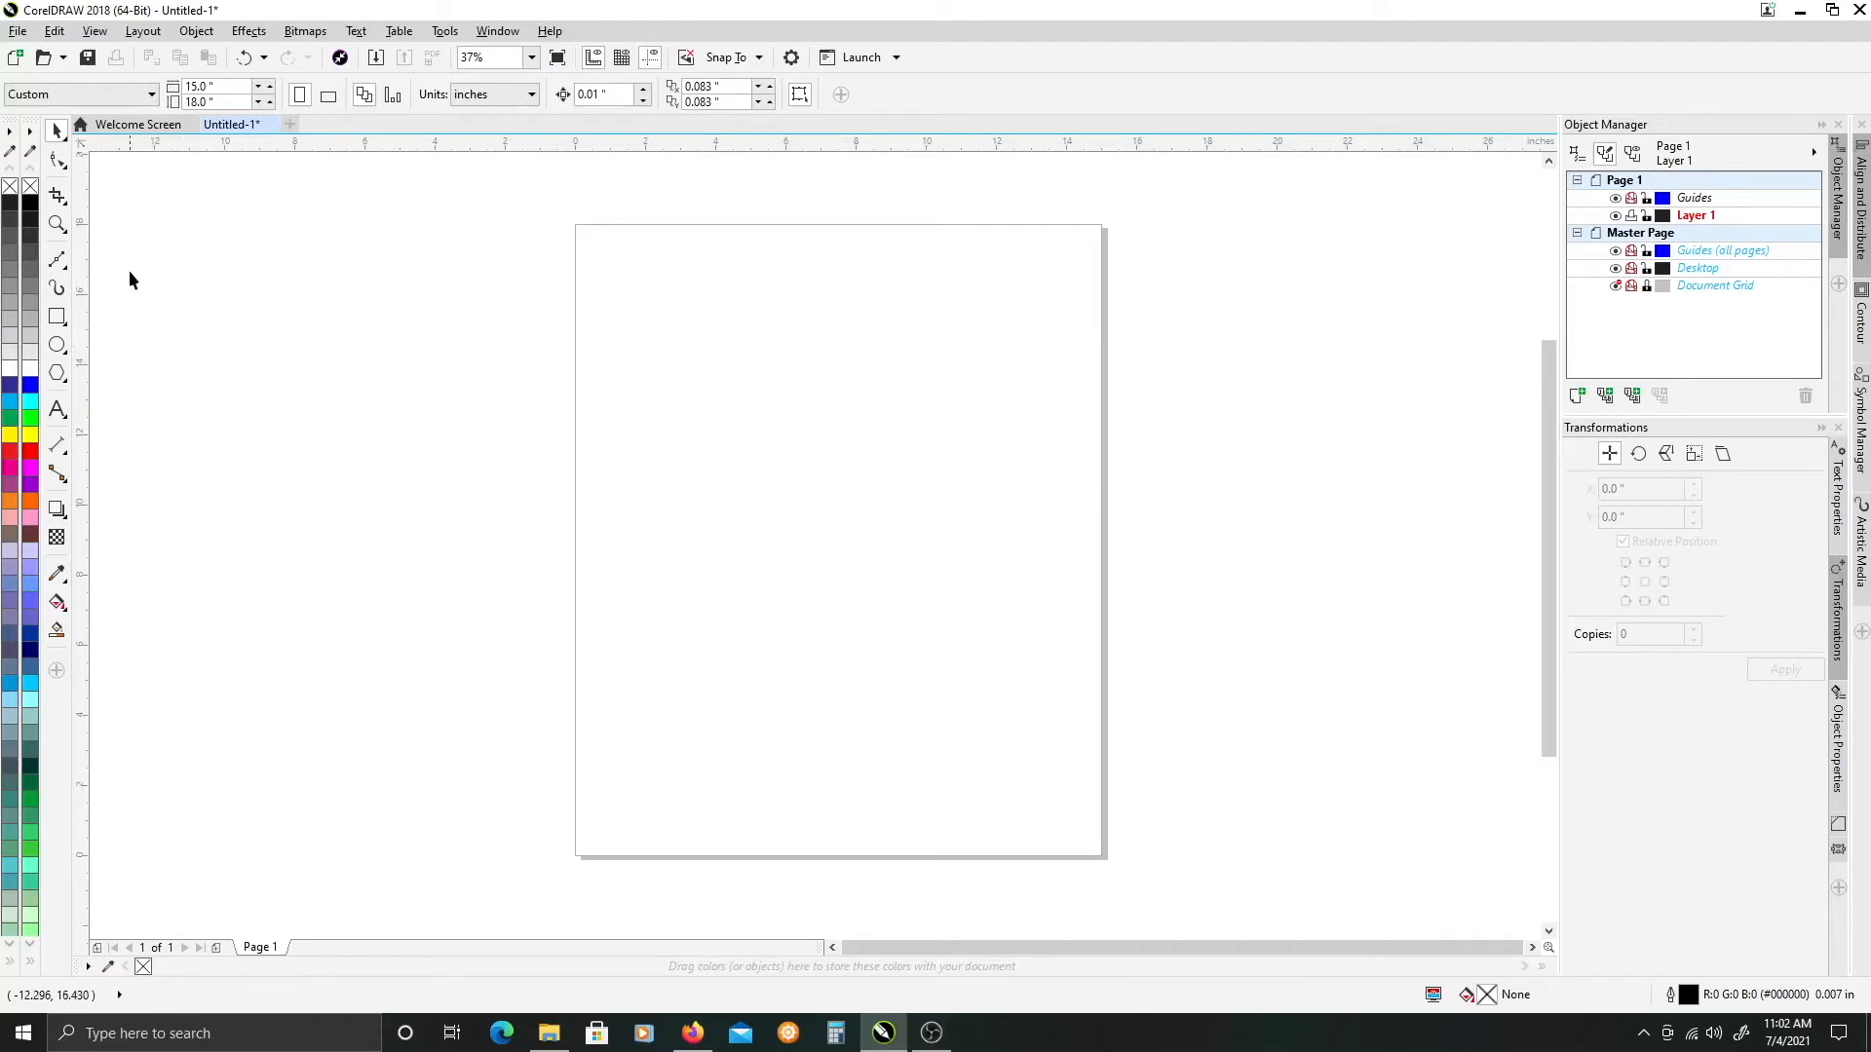
- Review where the Bézier tool and the Shape tool sit among their tool groups, activating each one
click(59, 261)
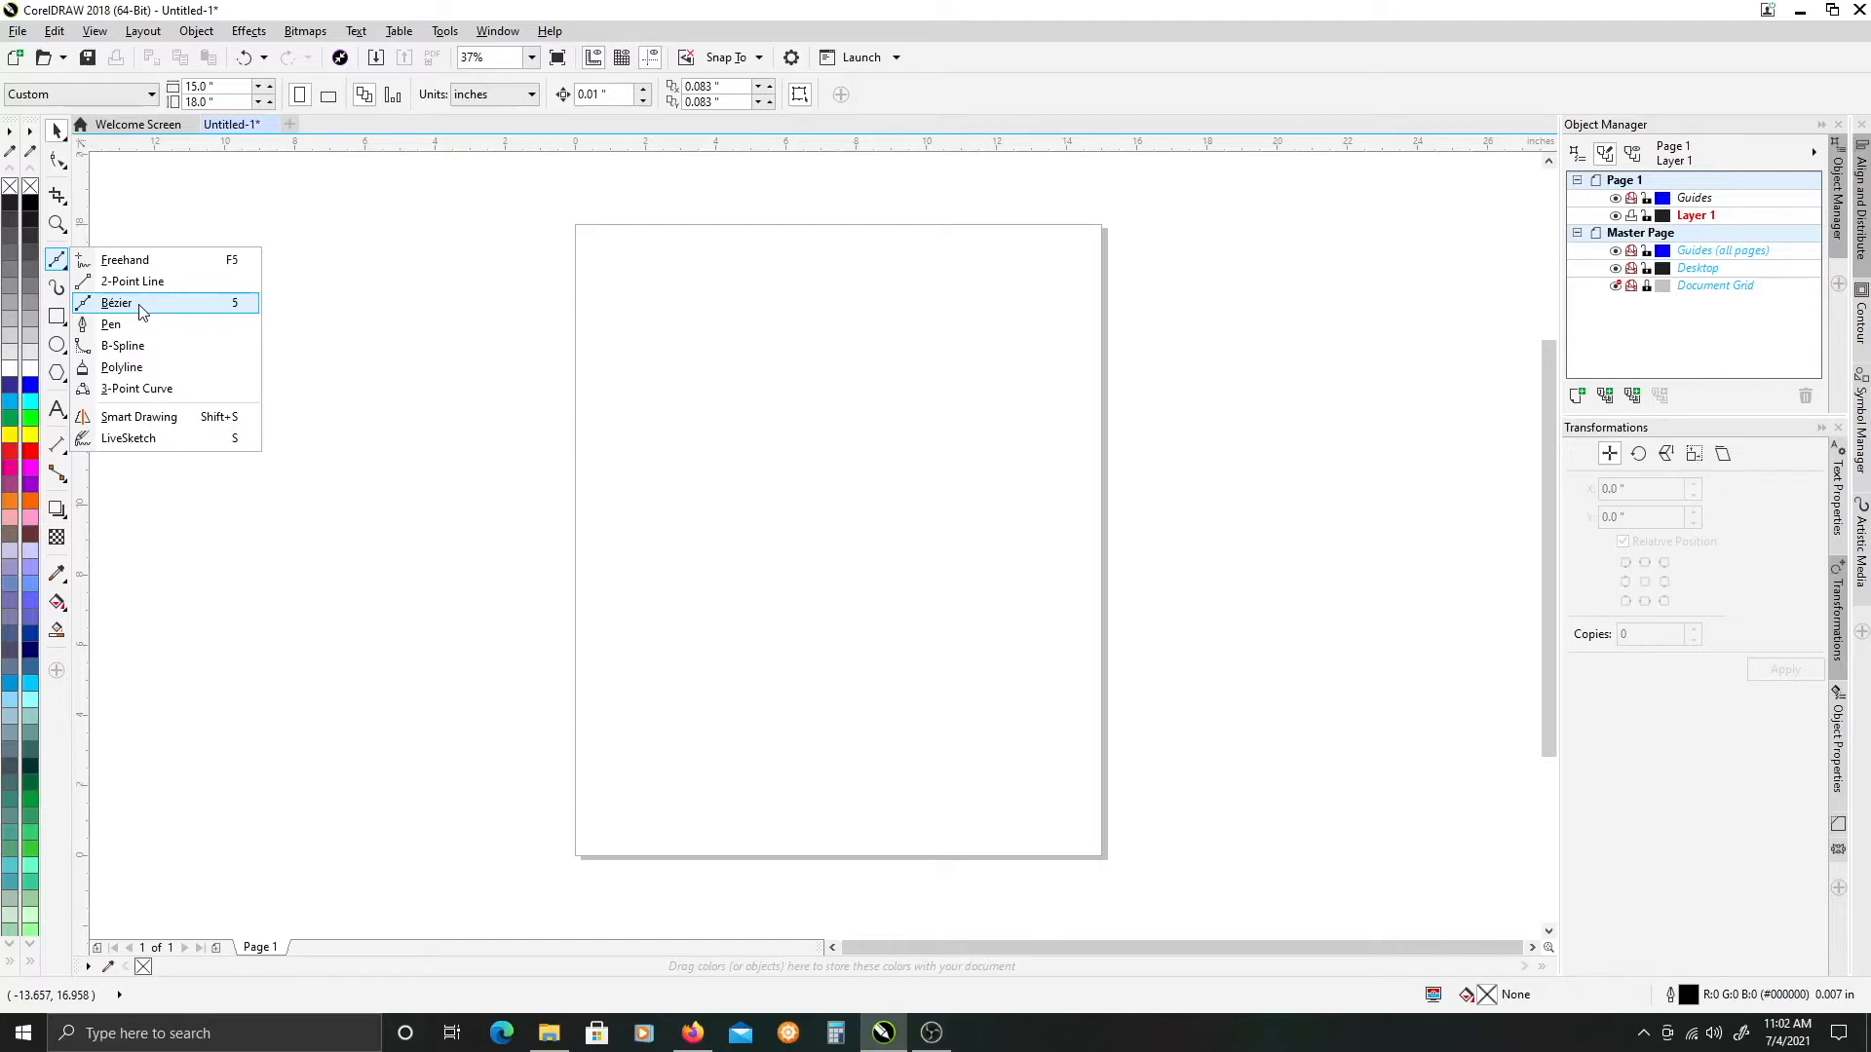
click(94, 304)
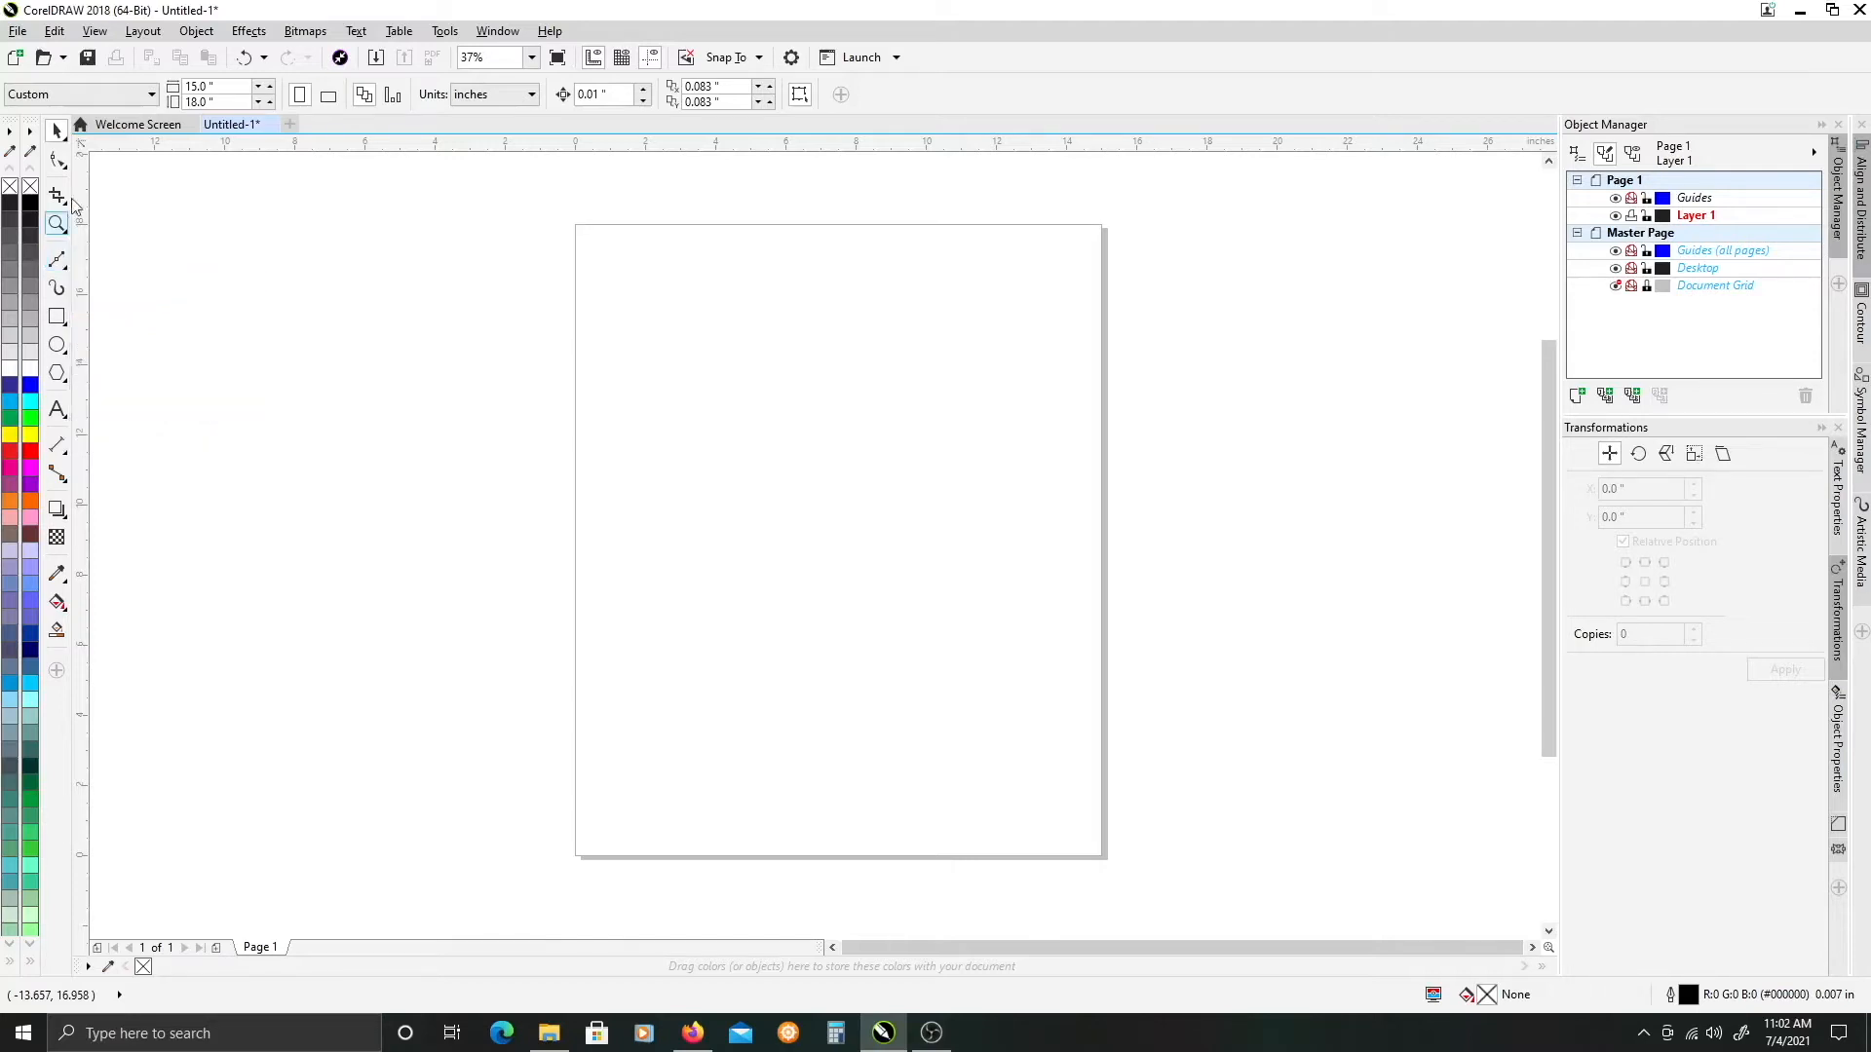
click(58, 264)
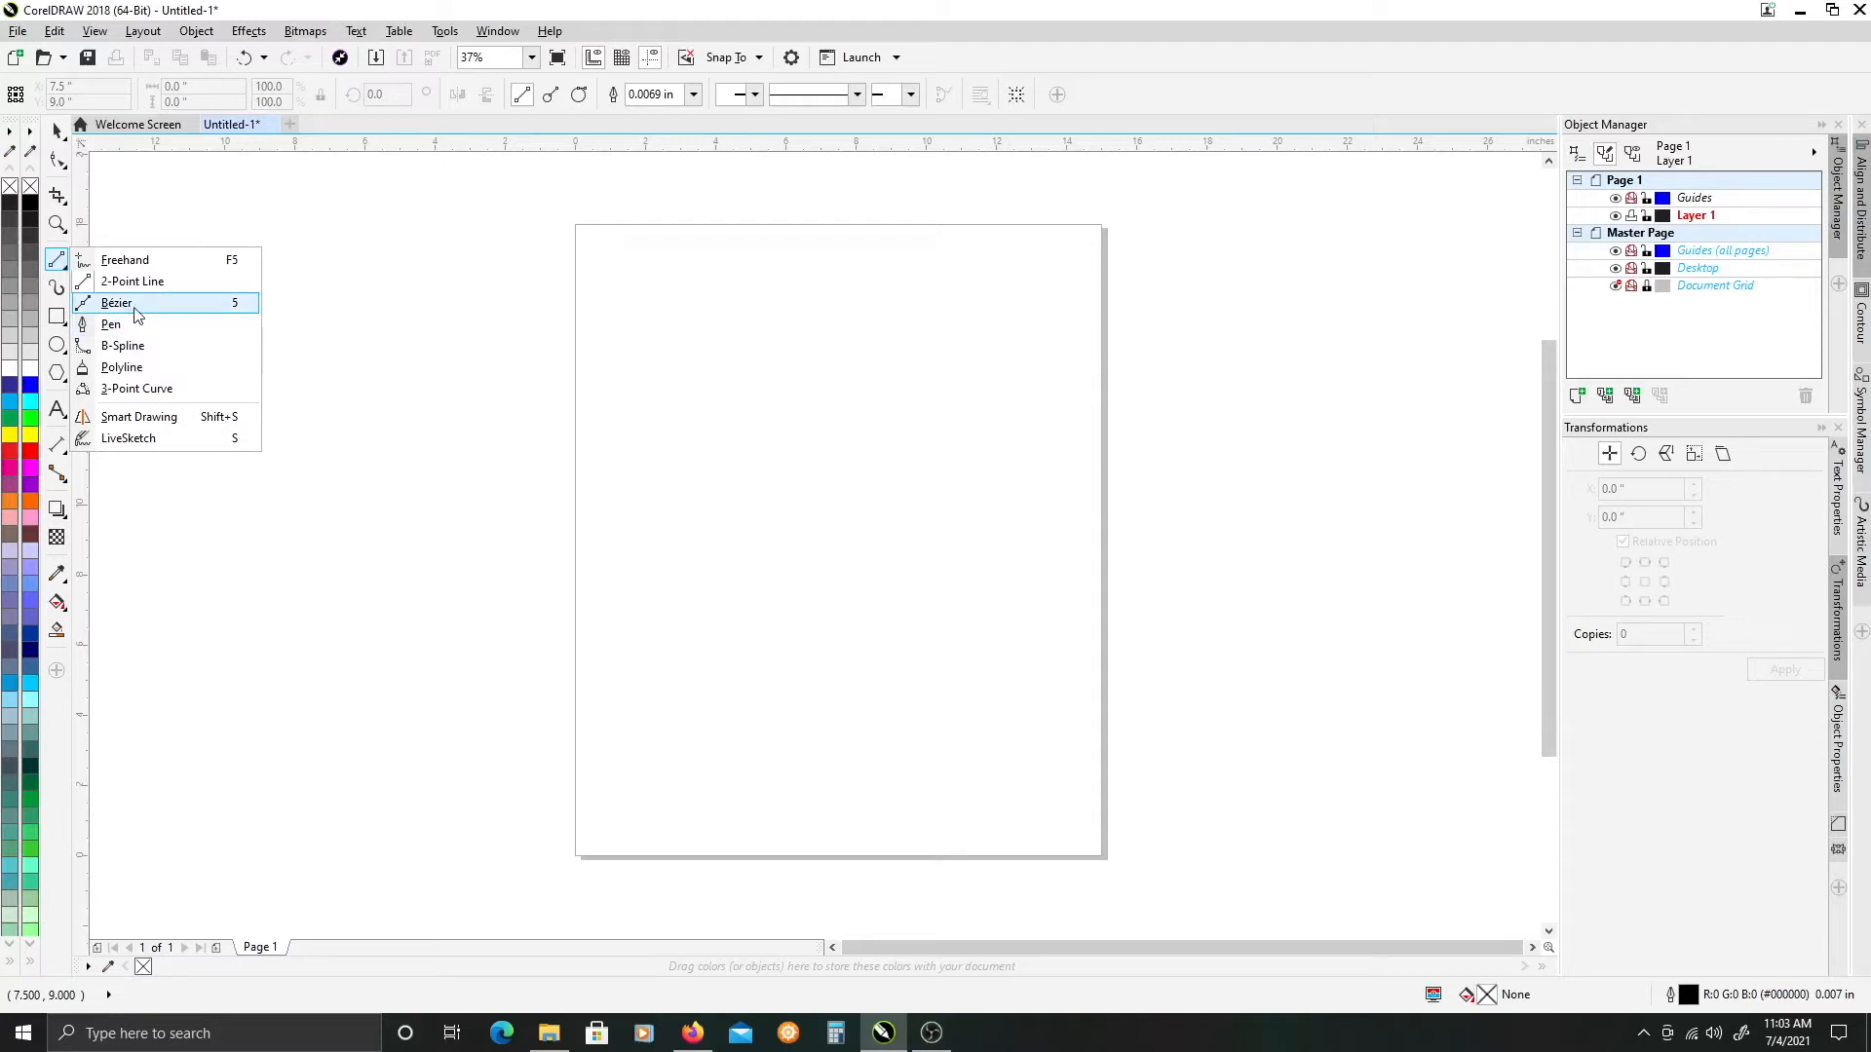
click(114, 304)
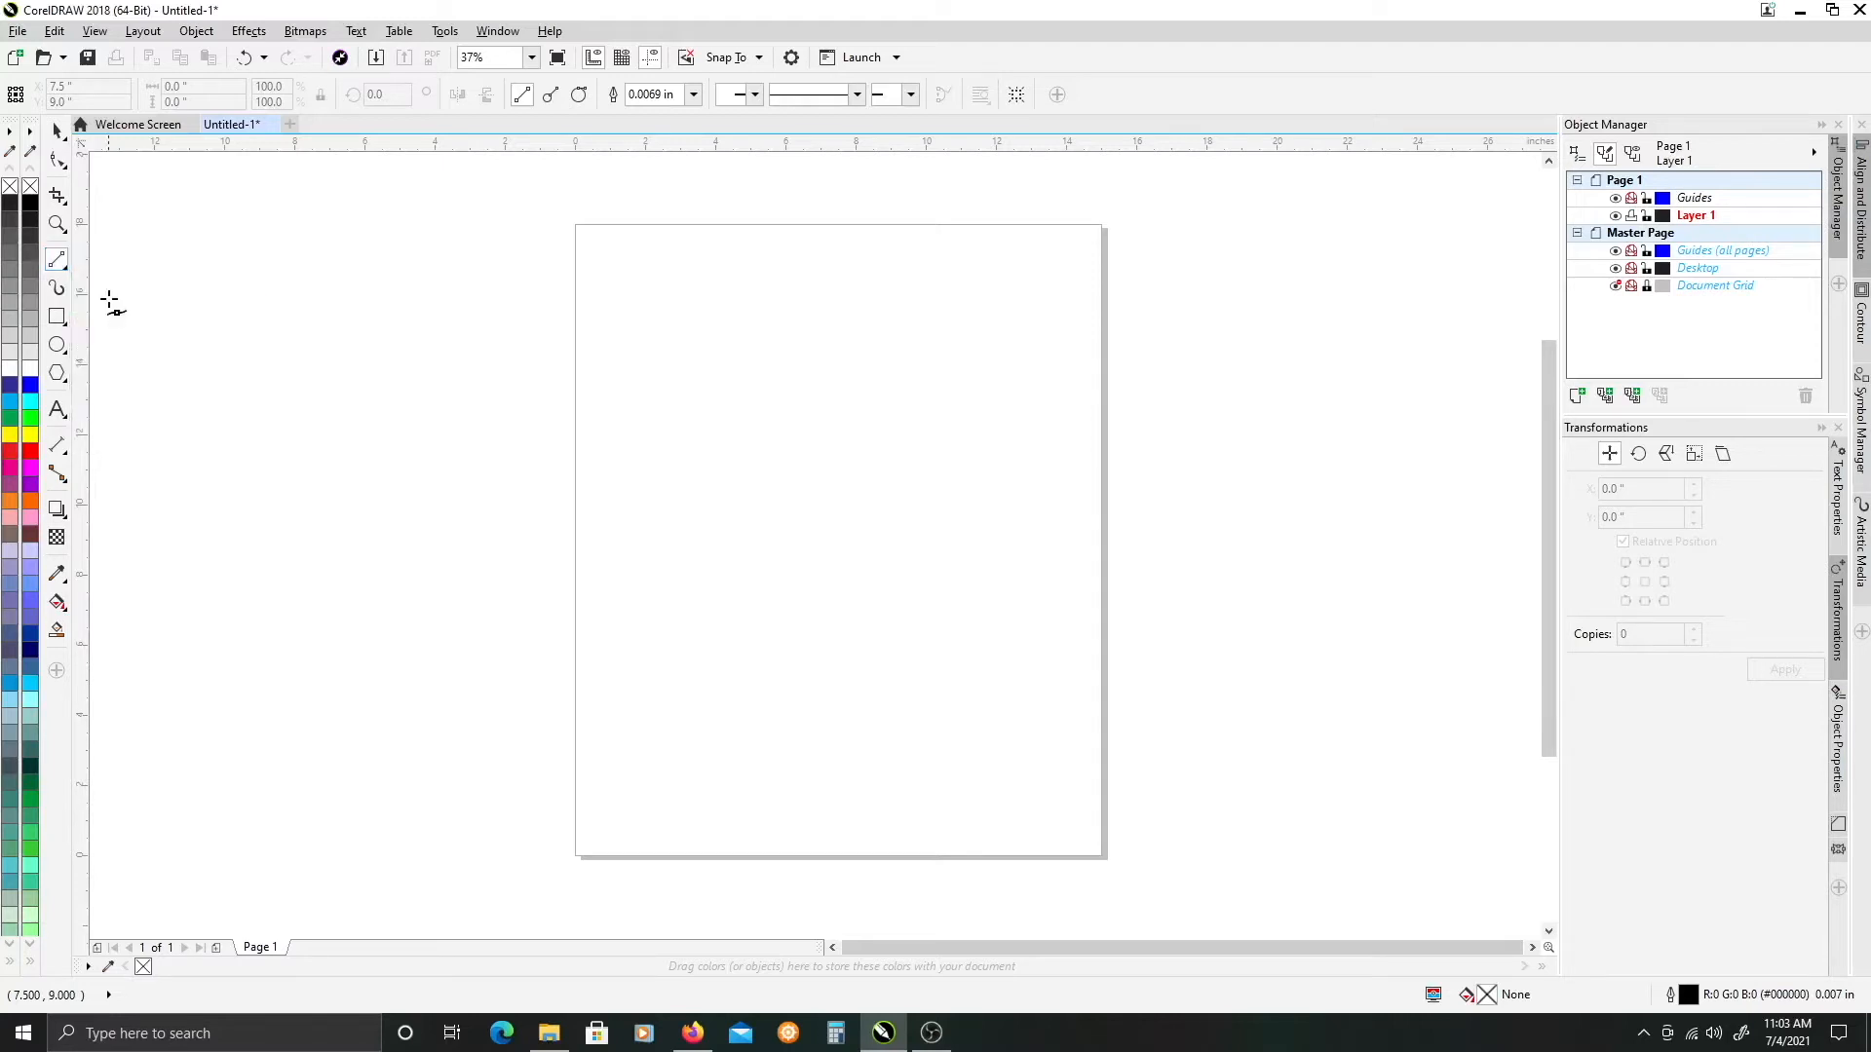
click(58, 287)
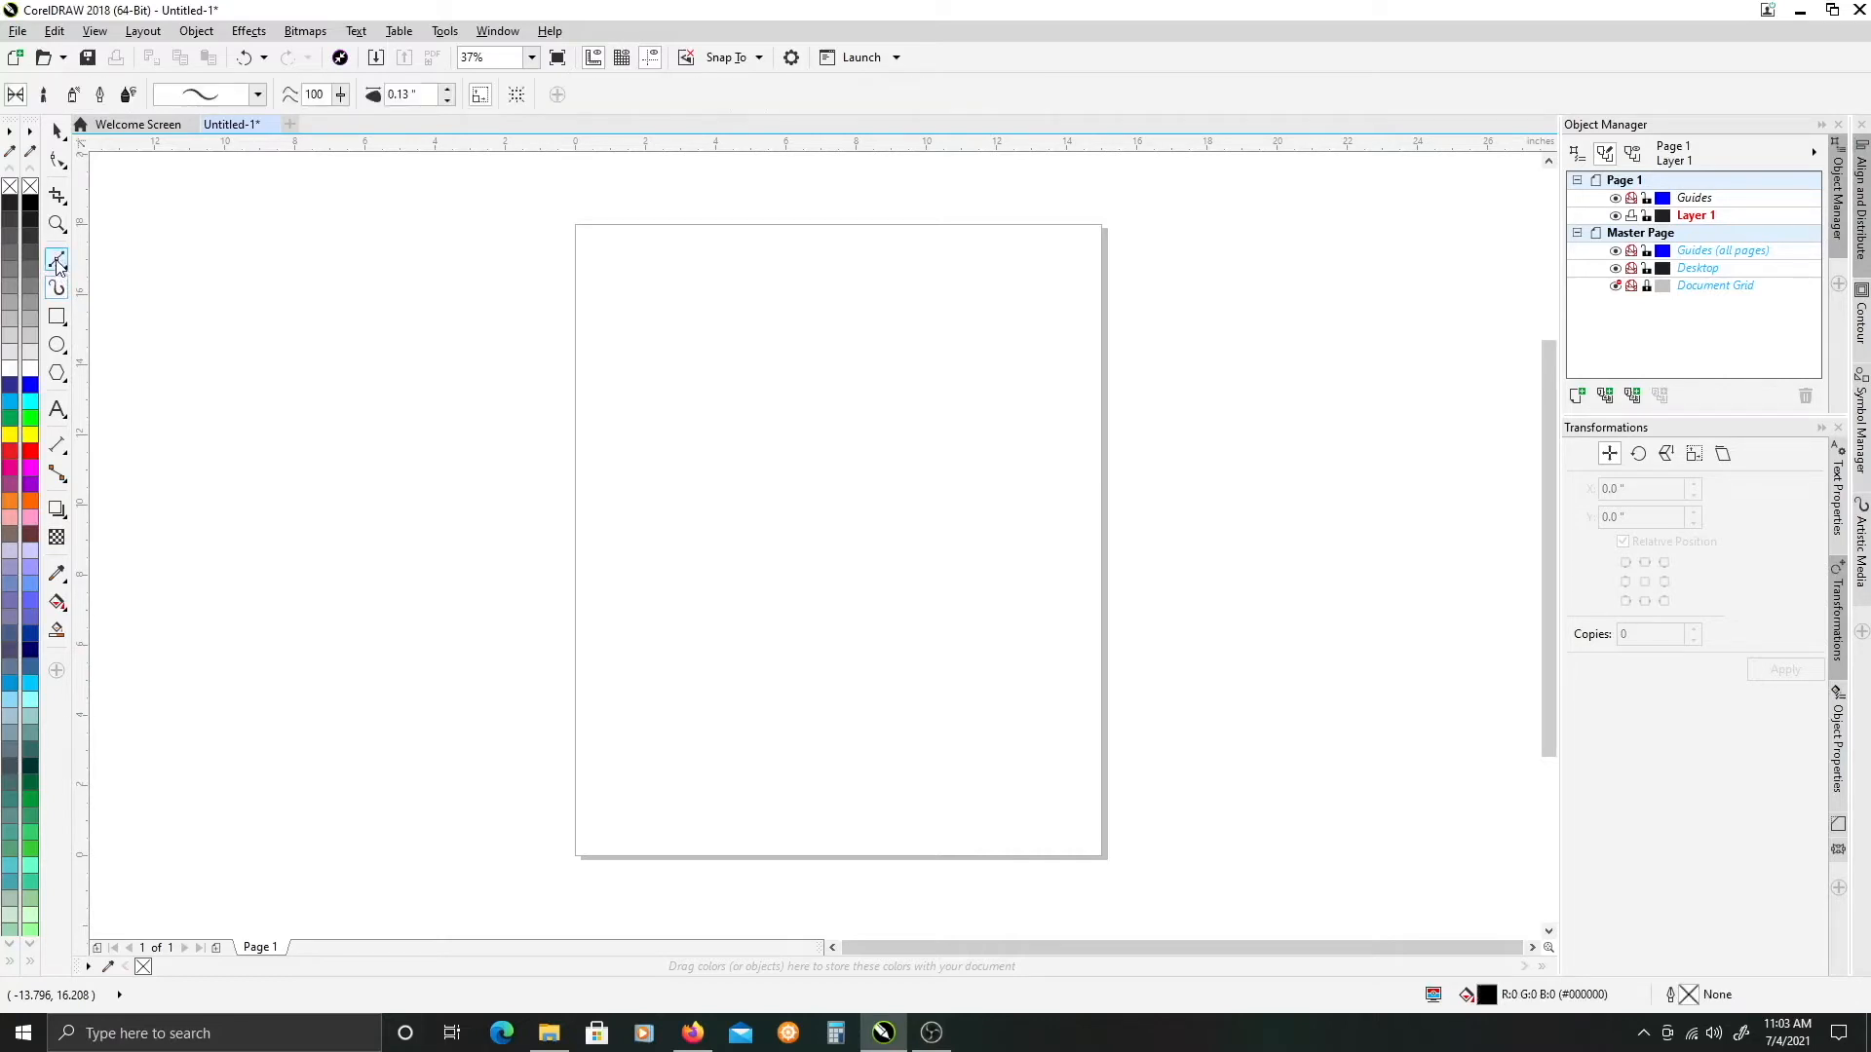
click(58, 262)
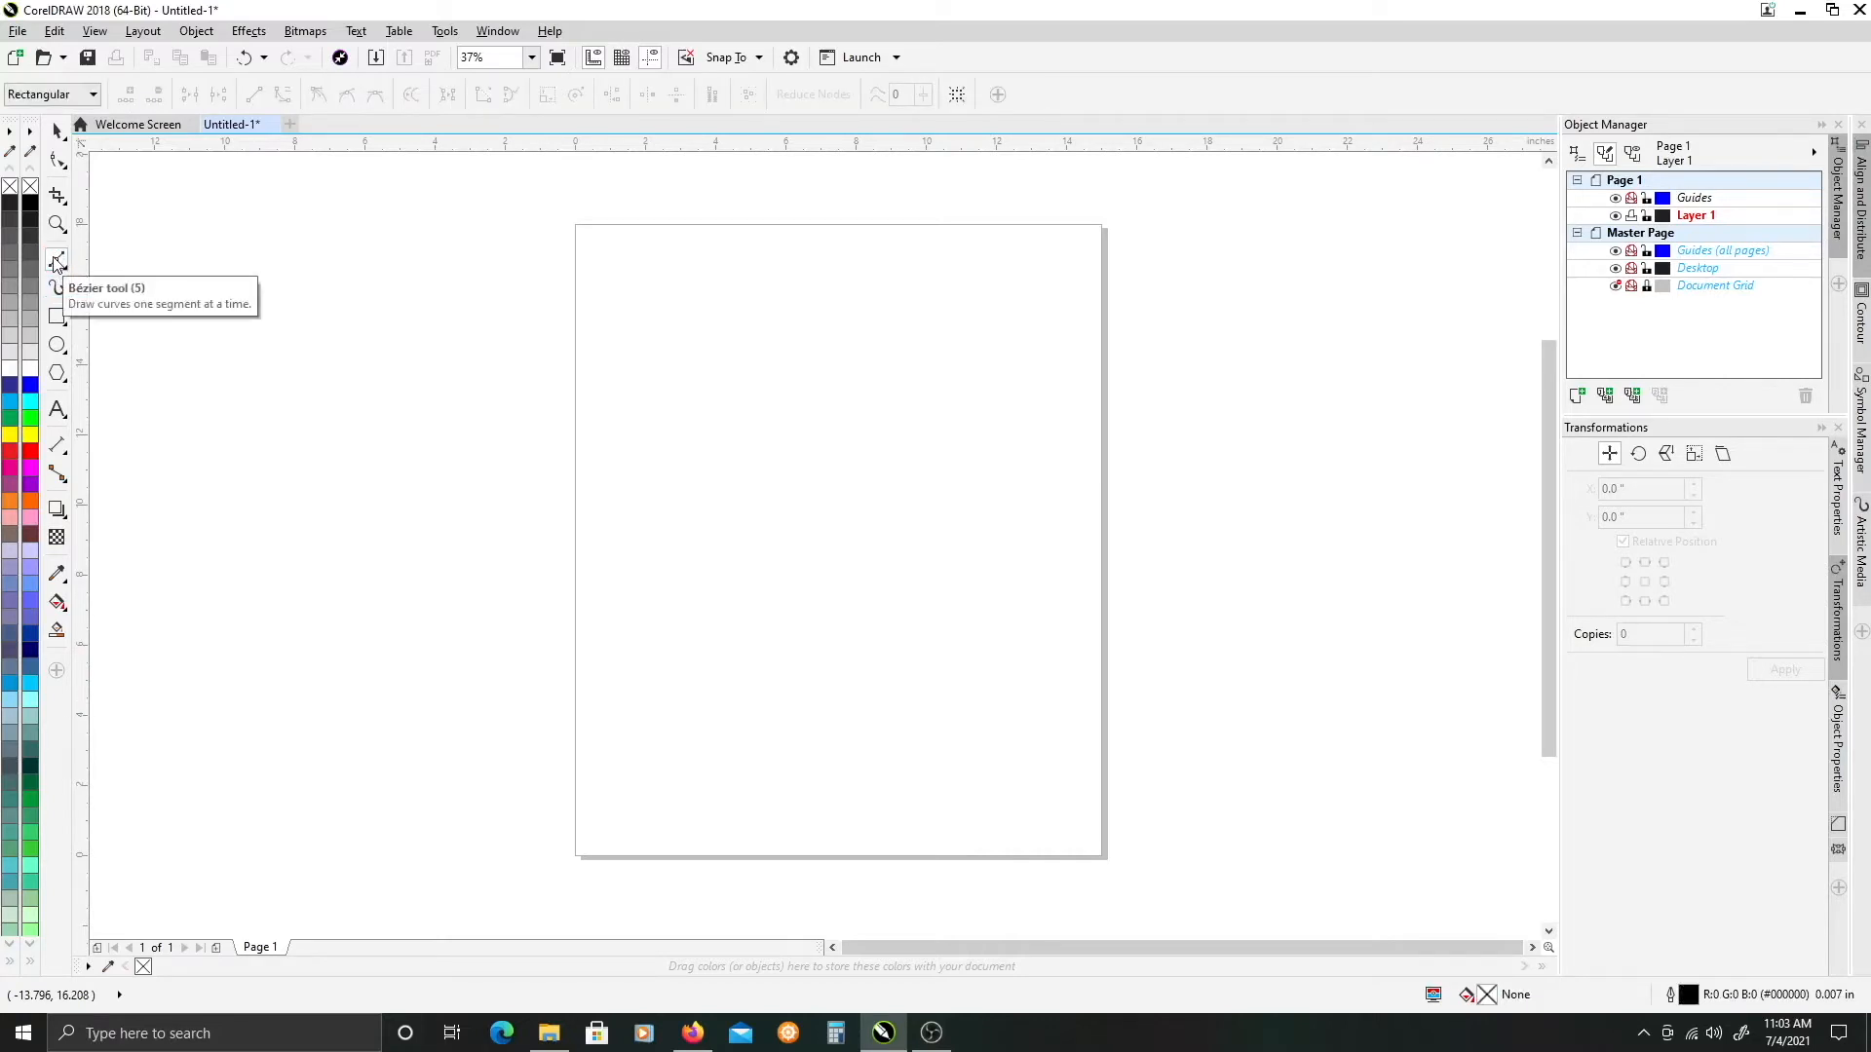
click(57, 261)
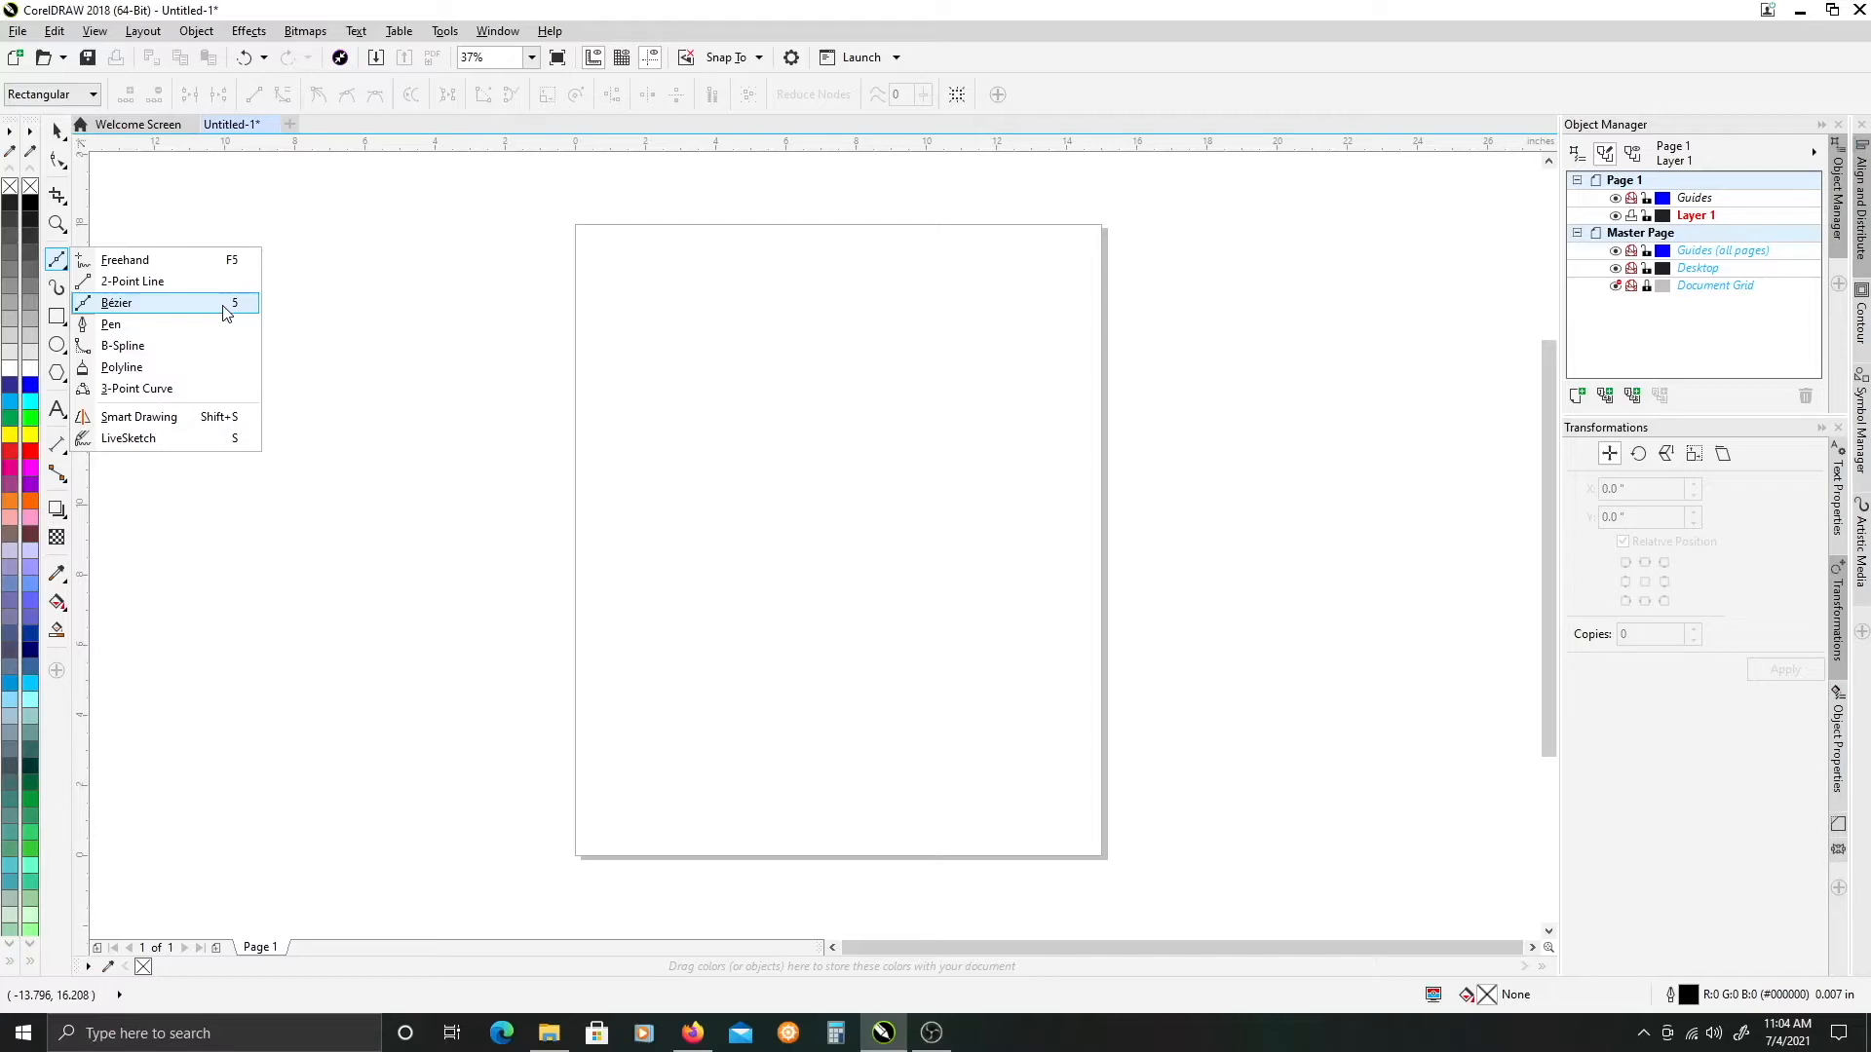
click(150, 303)
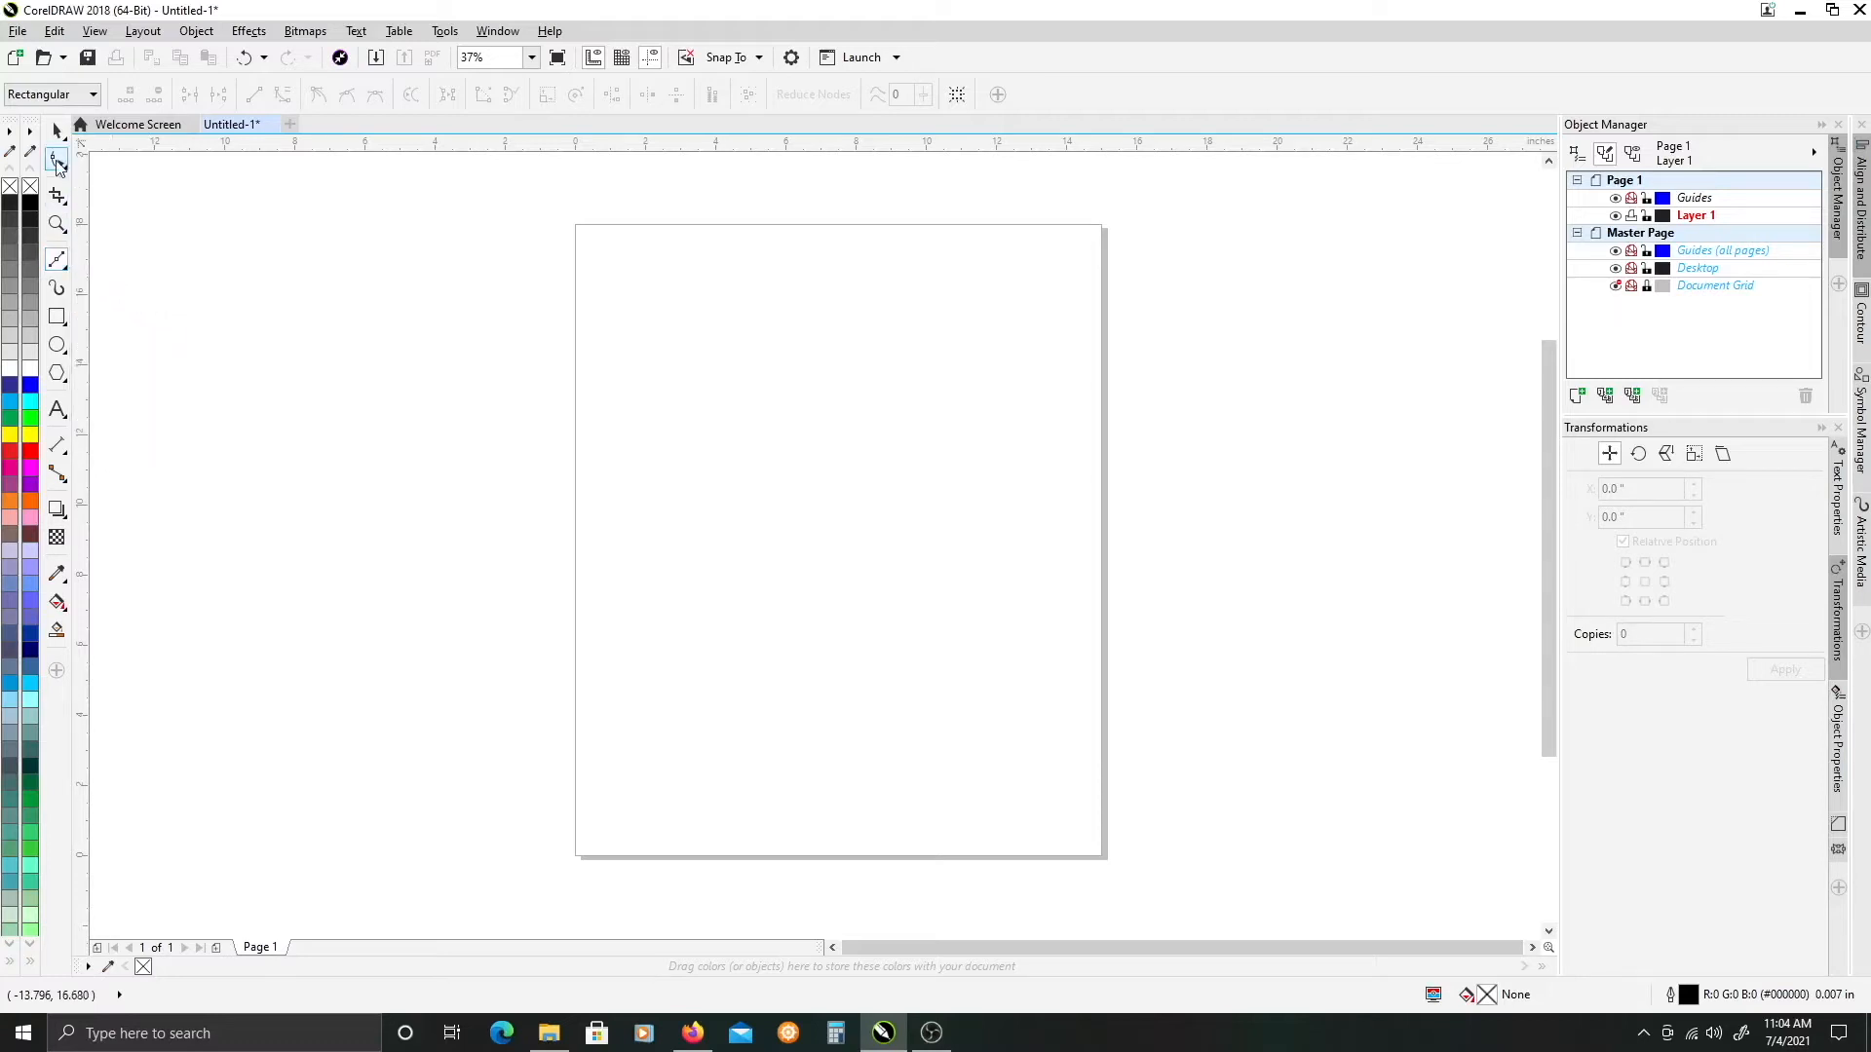
click(60, 165)
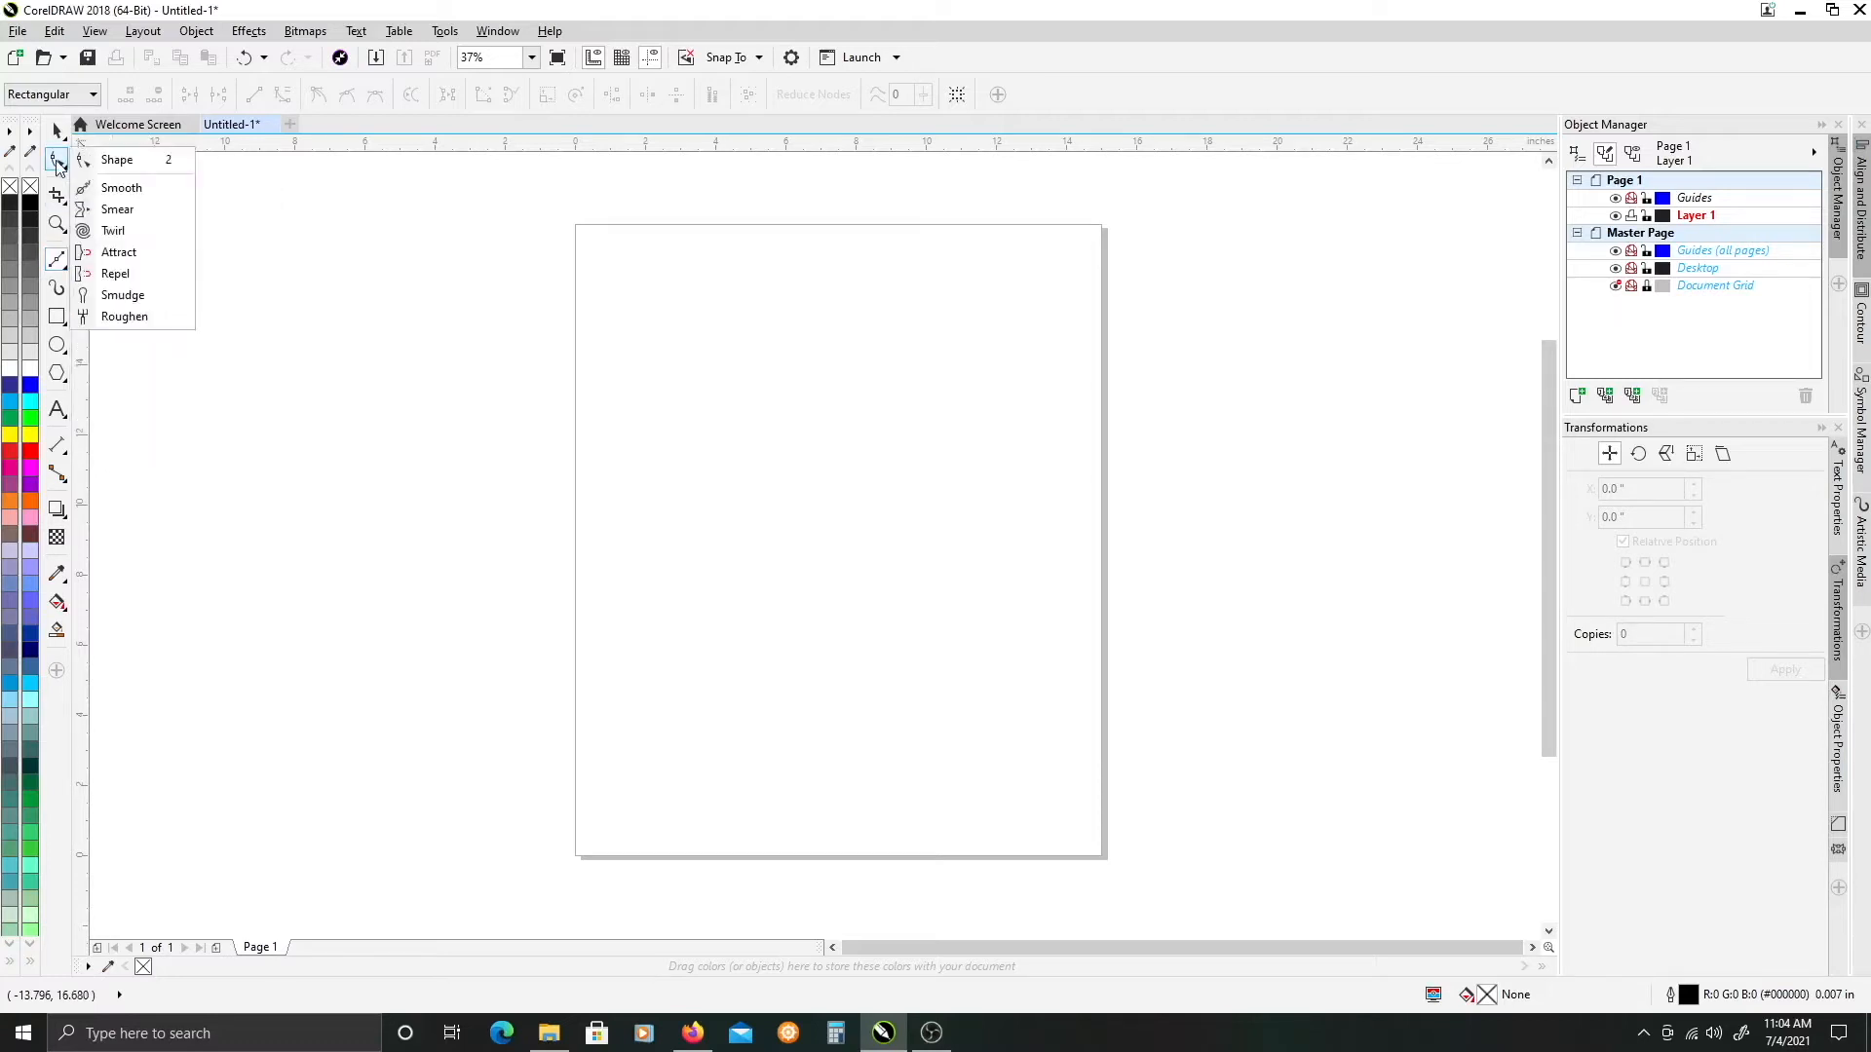
click(118, 166)
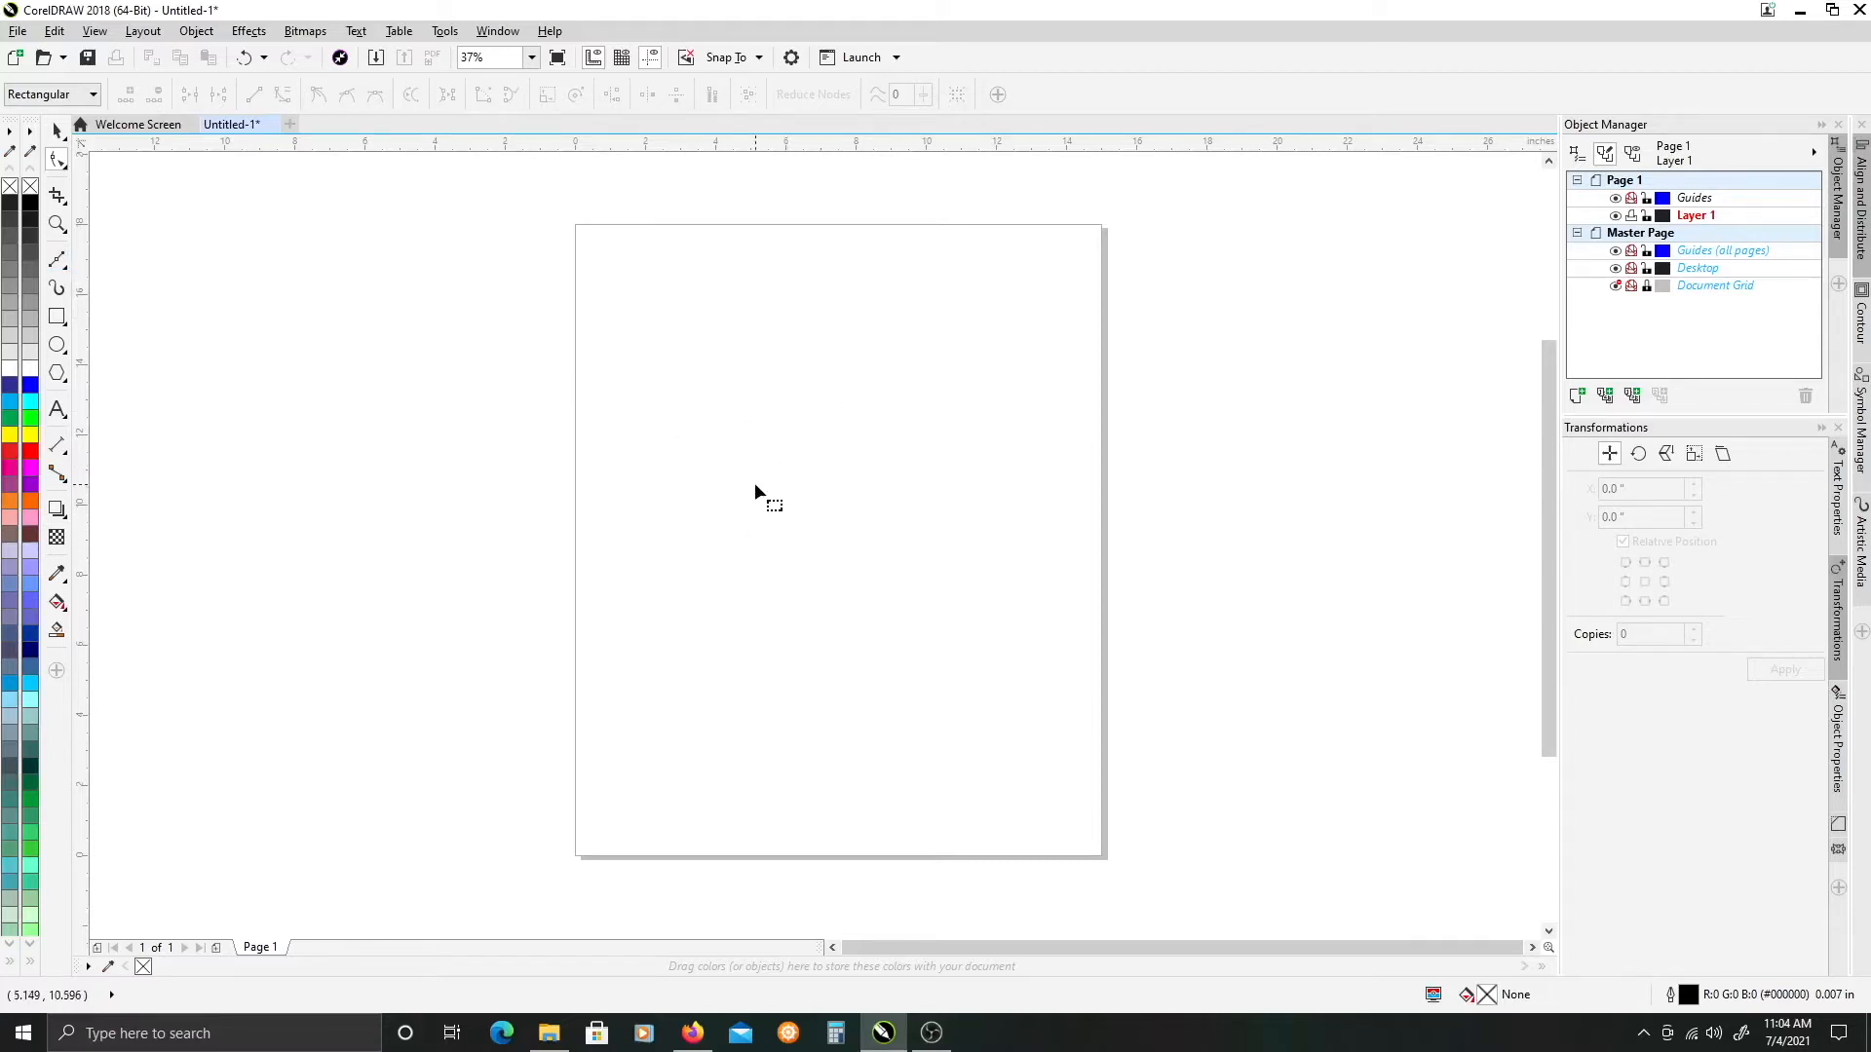
- Draw a closed seven-sided straight-segment outline about 6 inches wide and 3.7 inches tall on the page with the Bézier tool
click(57, 261)
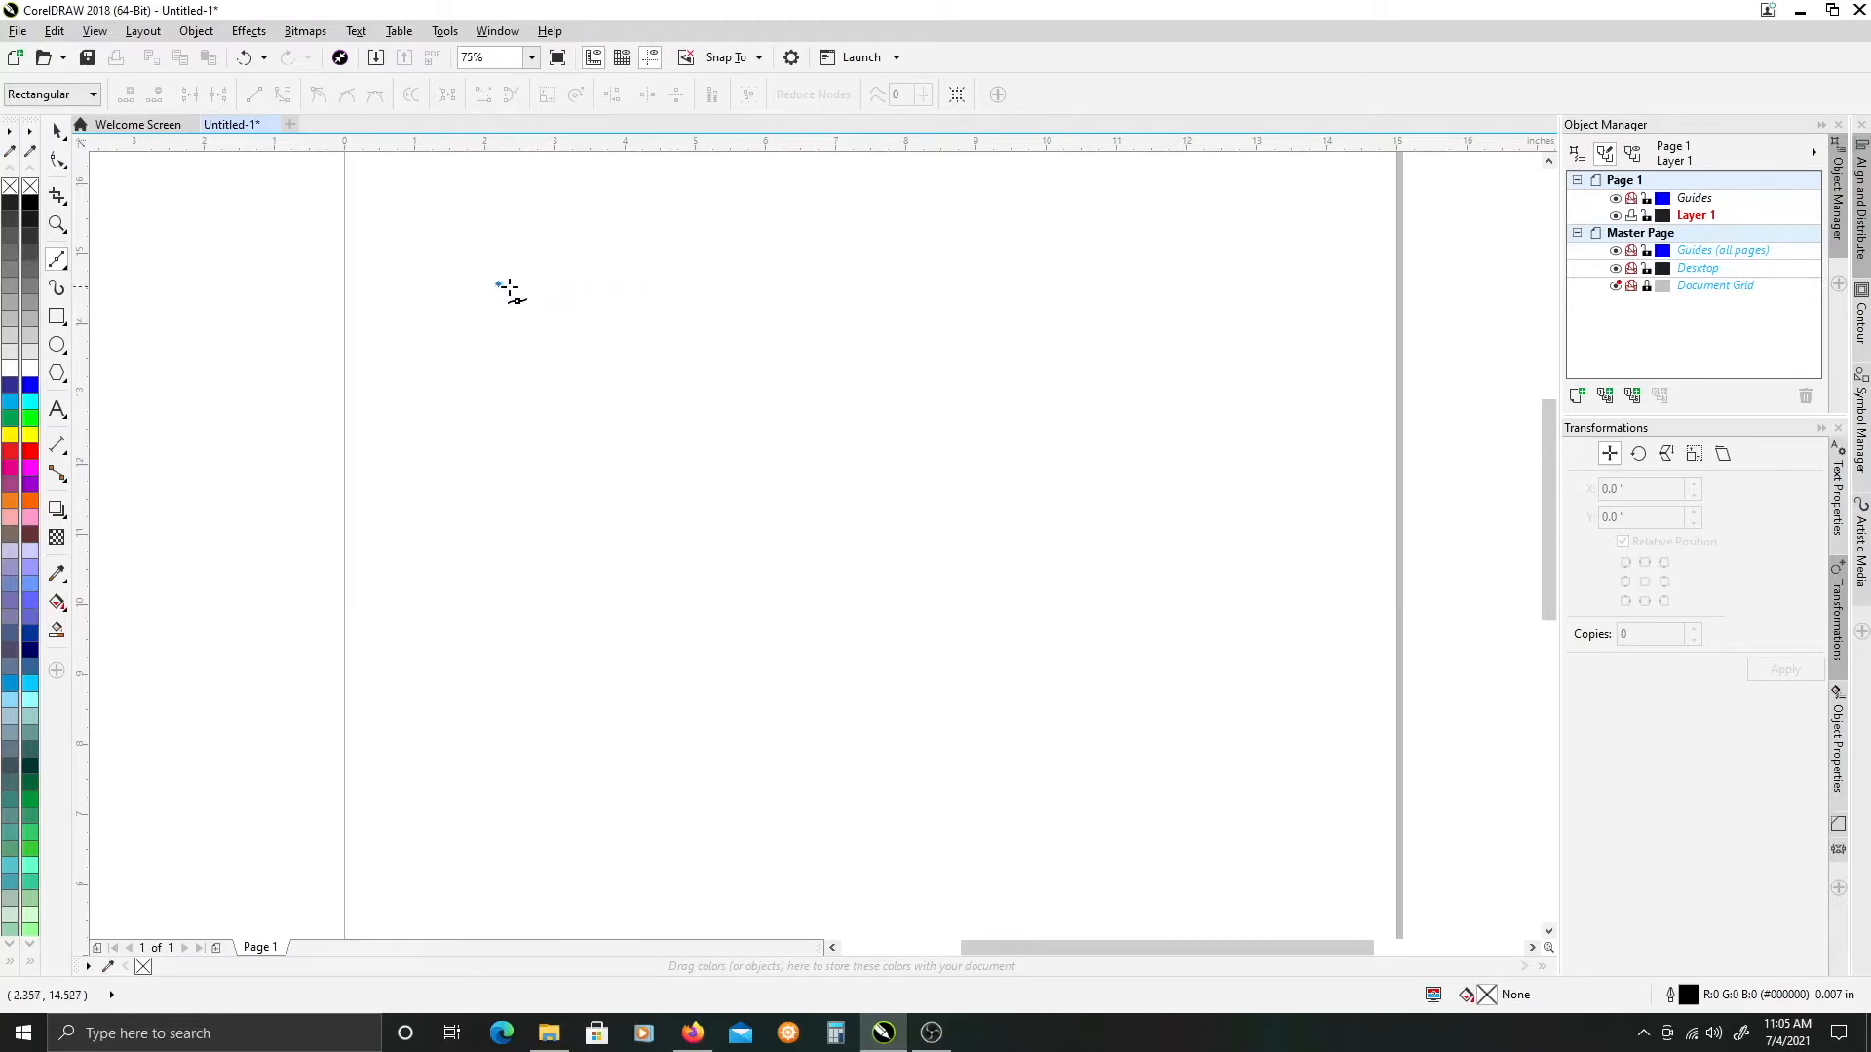
click(785, 288)
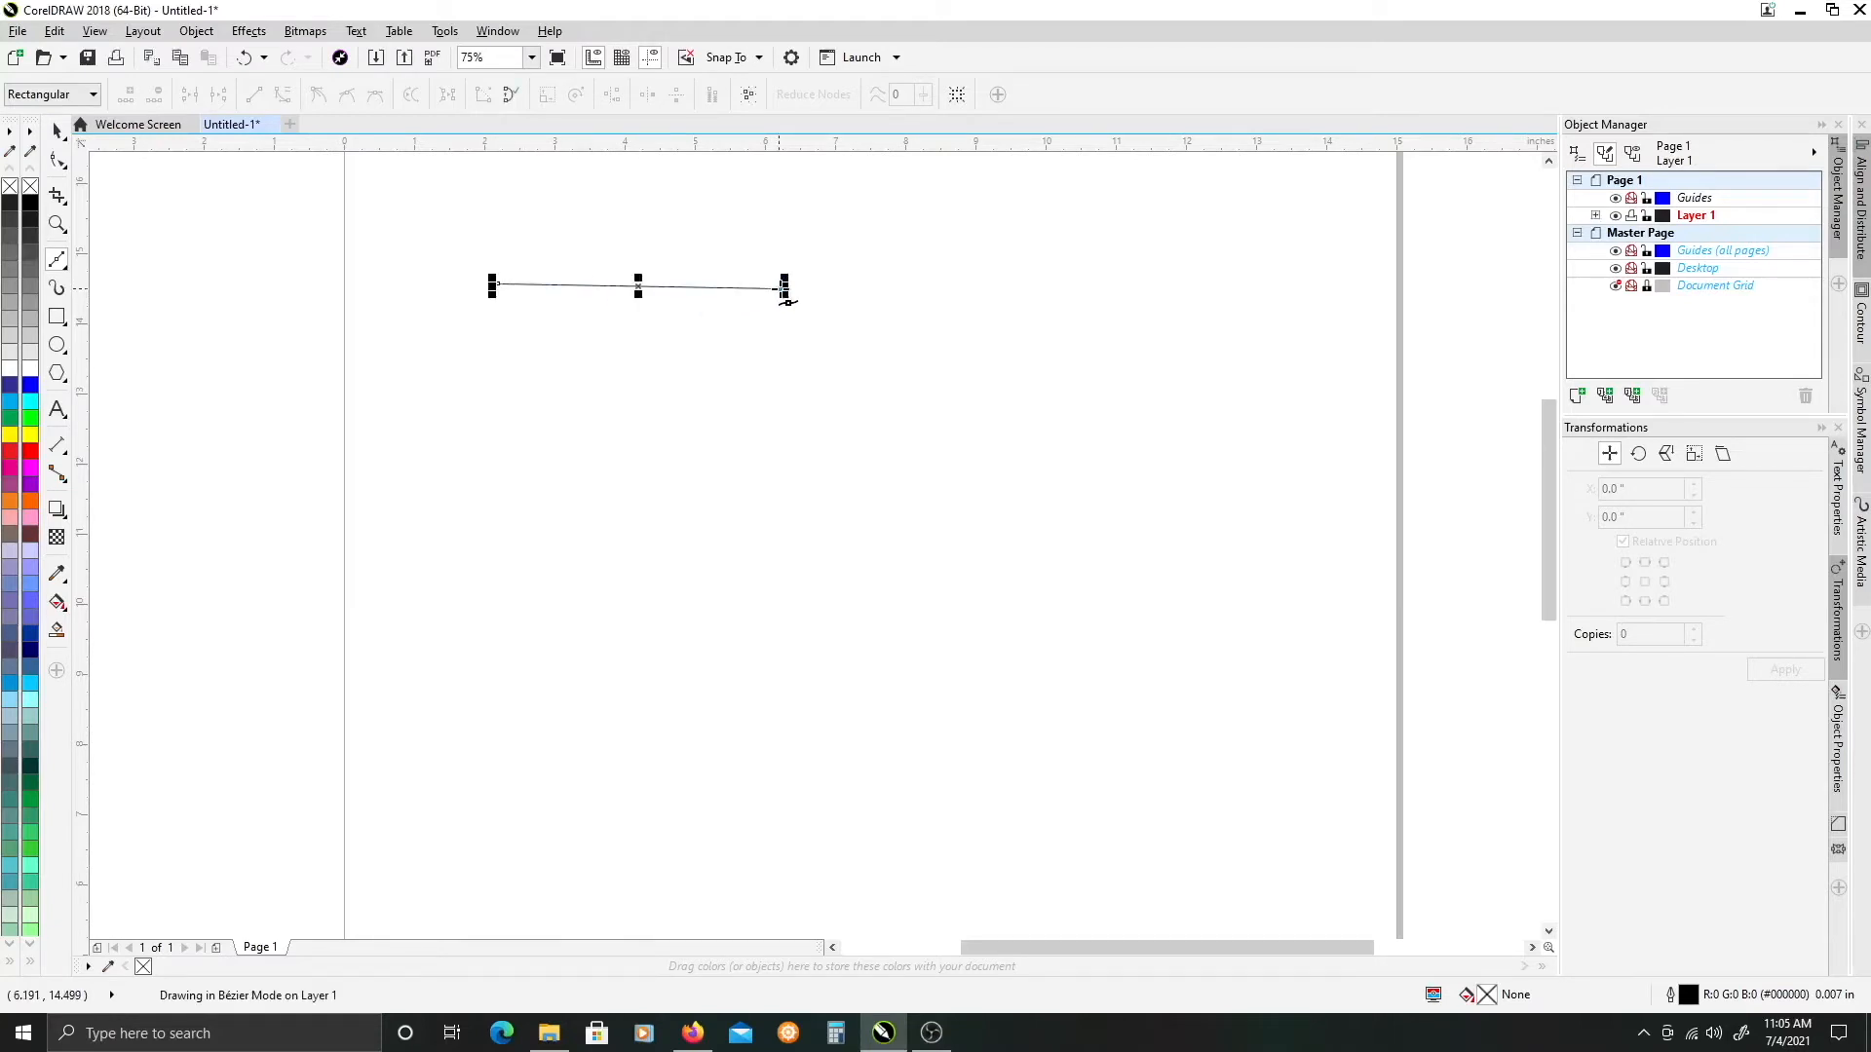
click(844, 385)
click(830, 519)
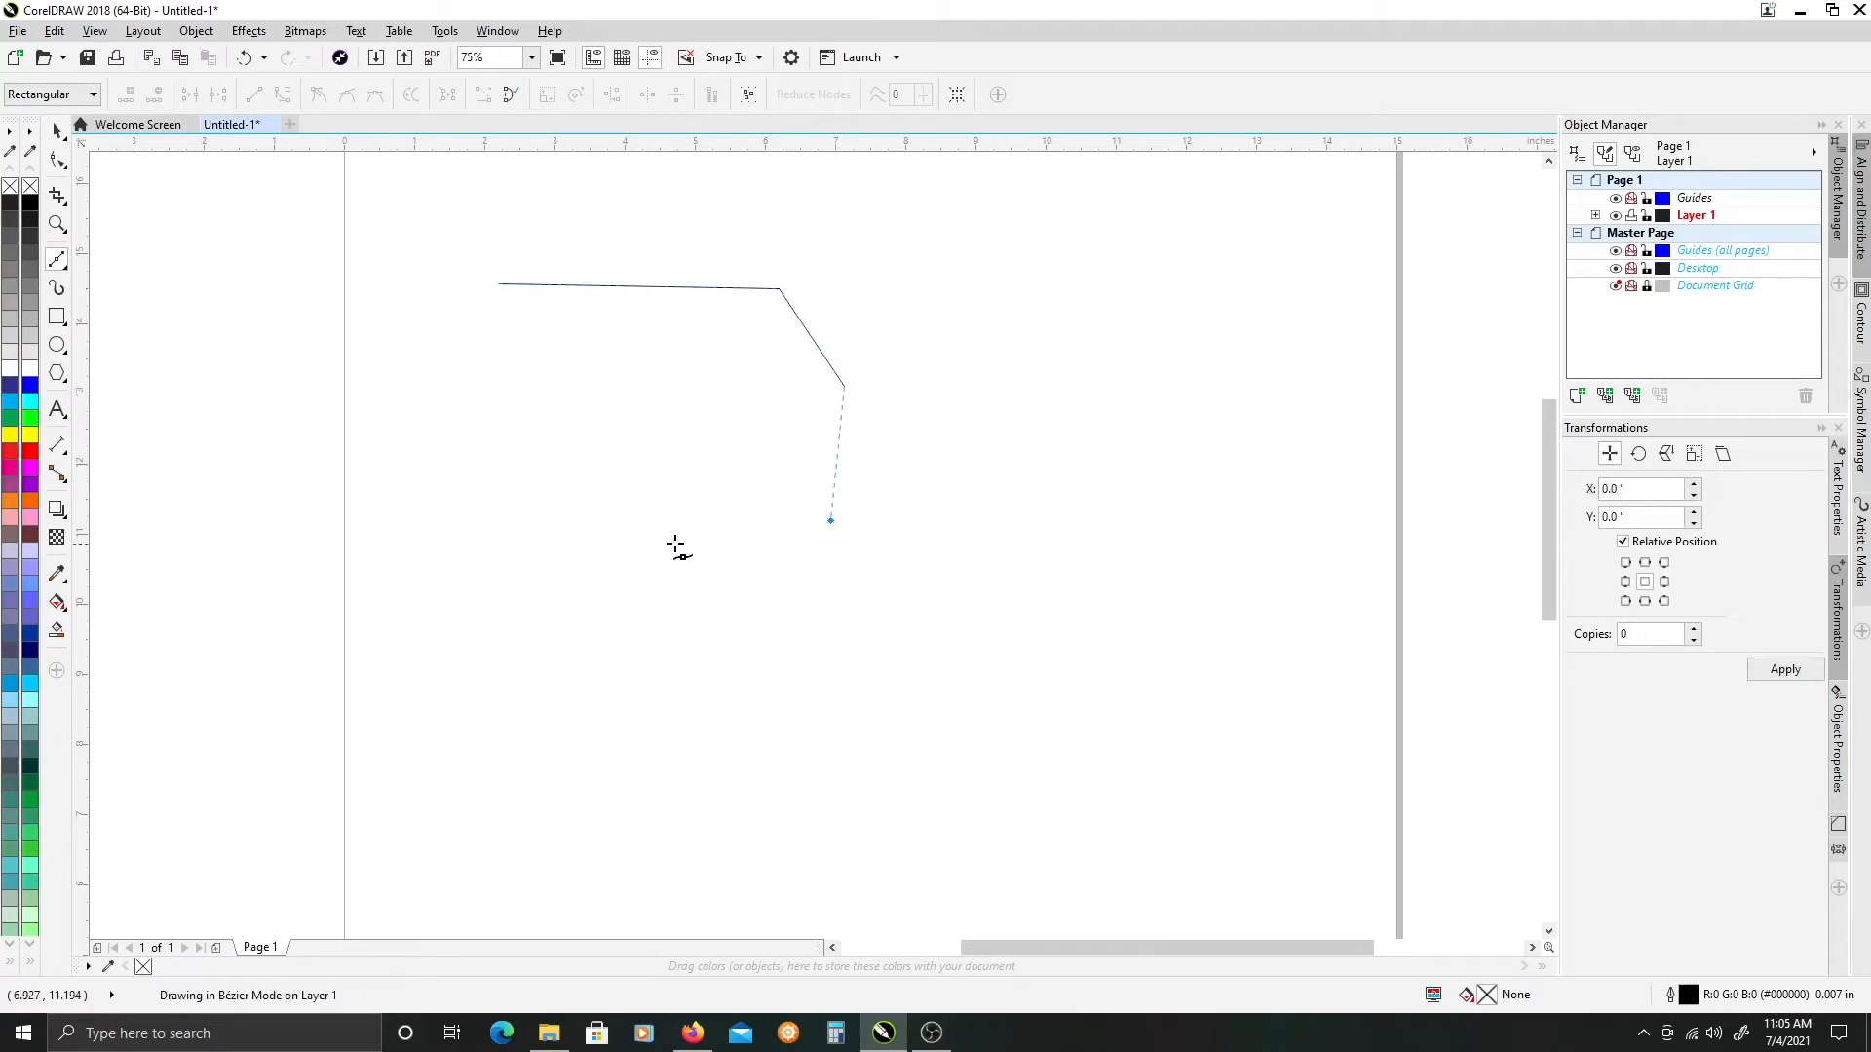
click(648, 541)
click(520, 501)
click(424, 392)
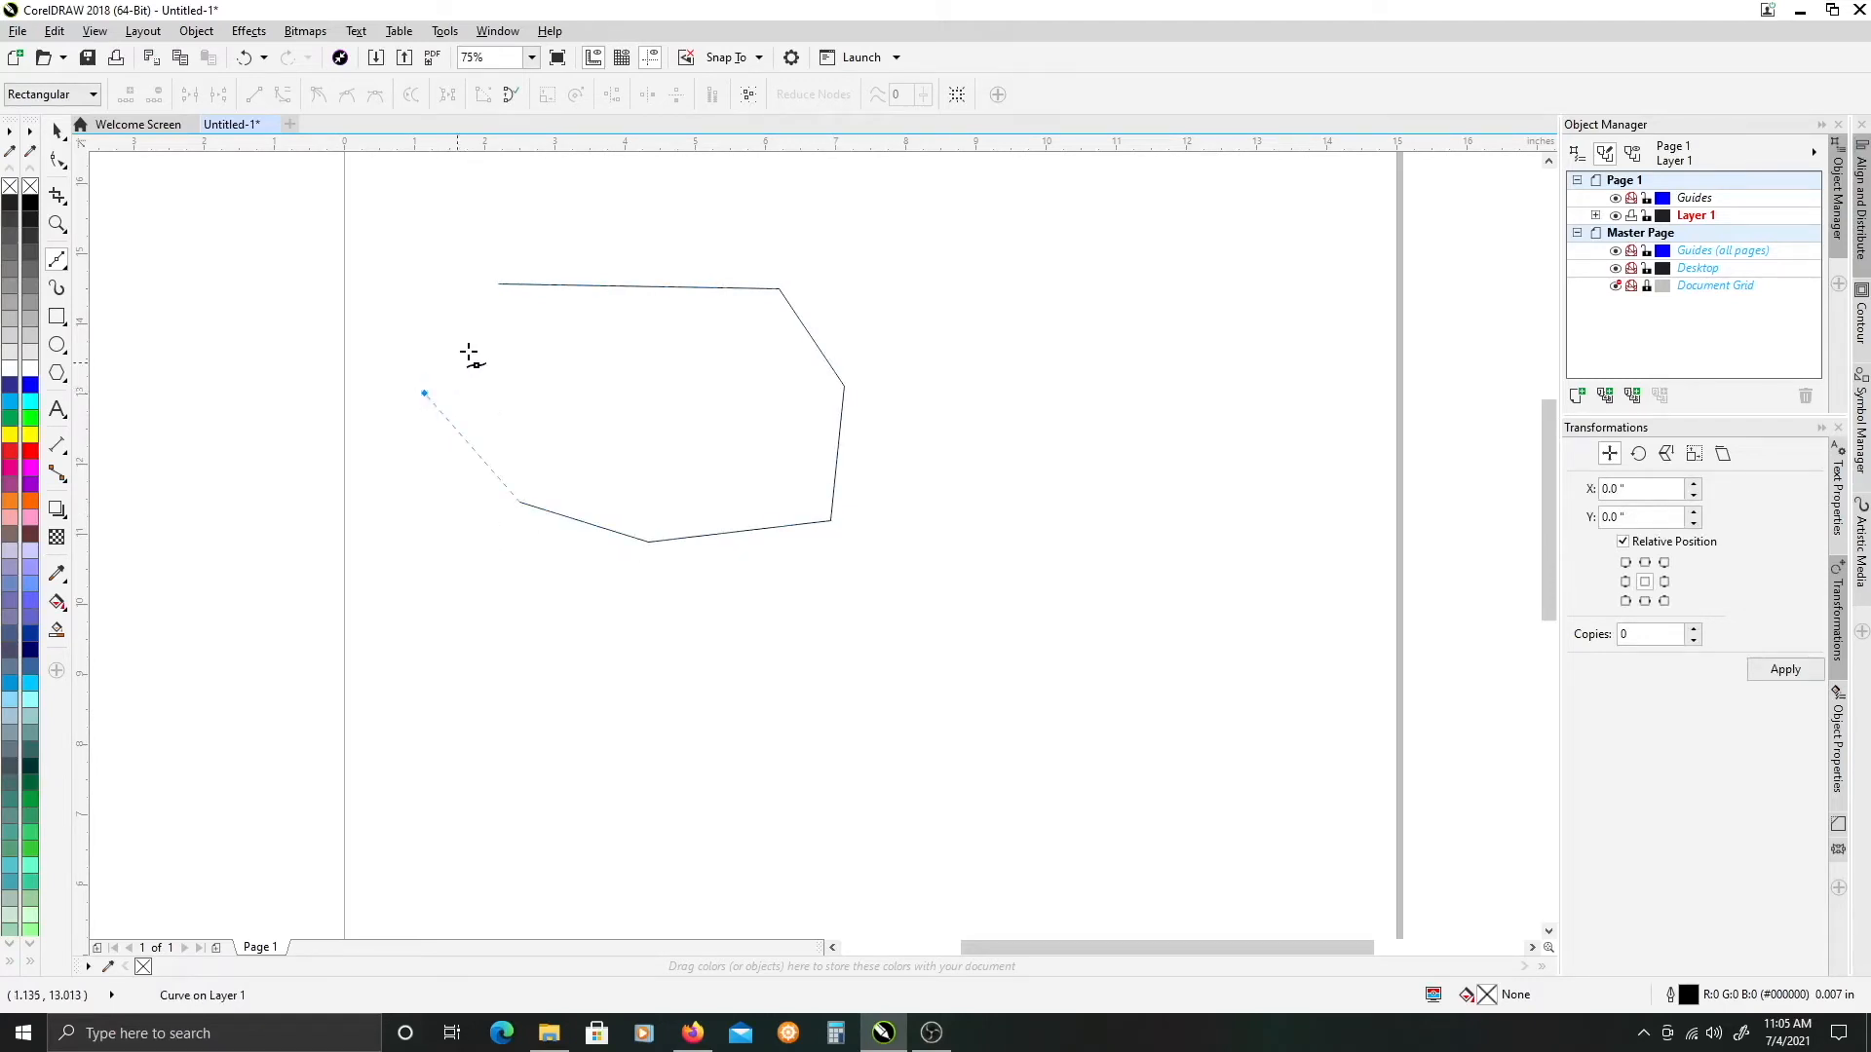
click(497, 285)
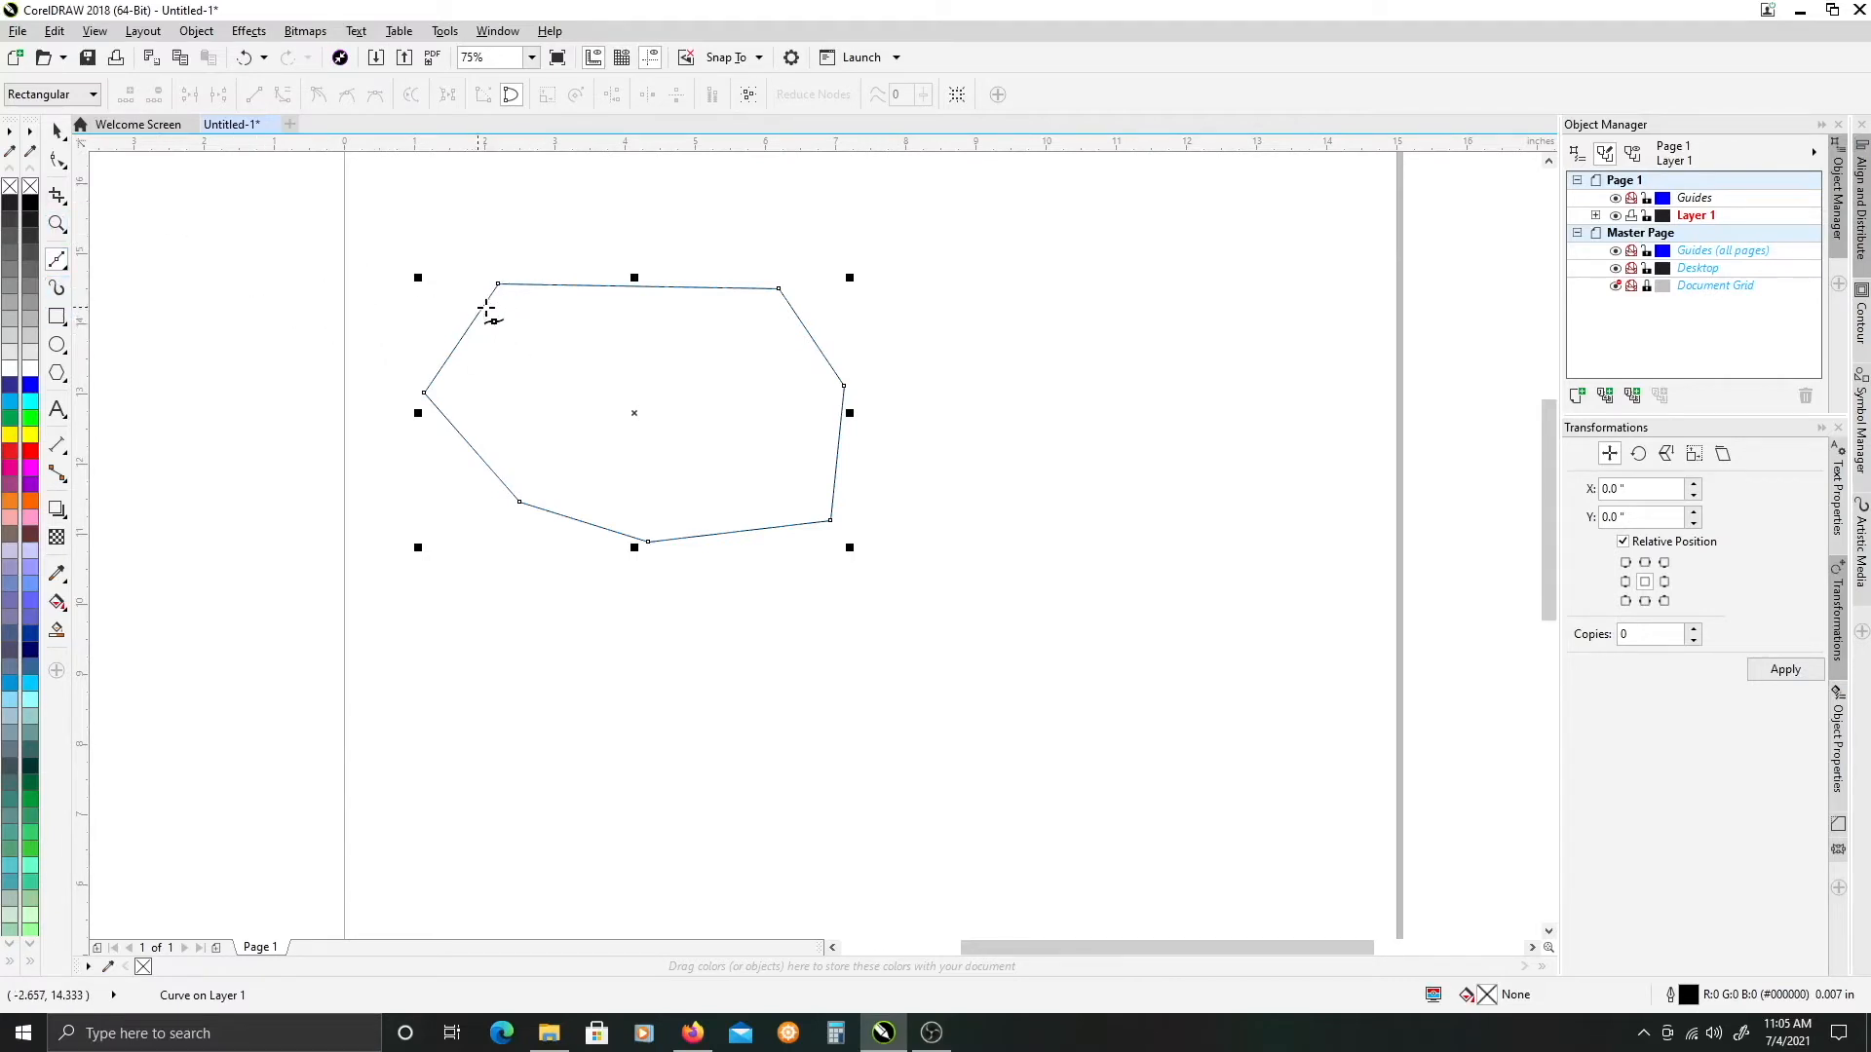
- Try a cyan fill on the closed seven-sided outline, remove it, and undo back to the open outline
click(30, 405)
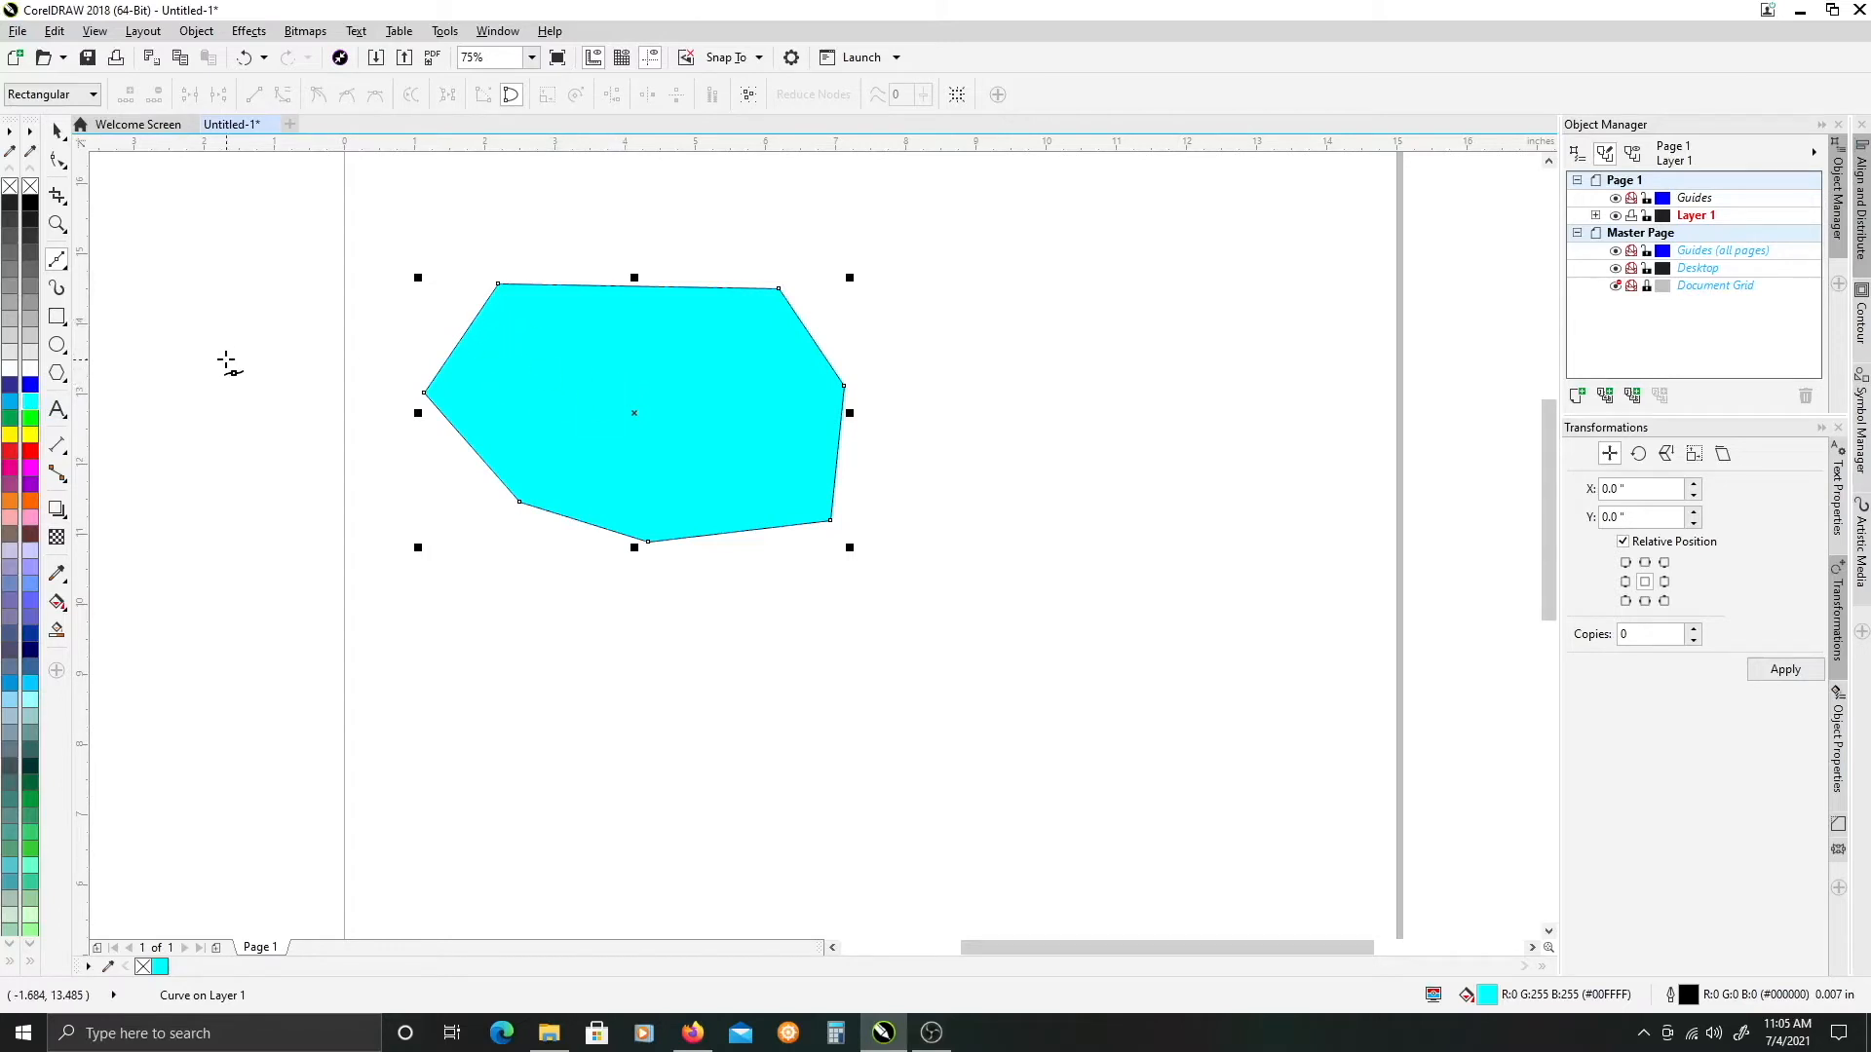
click(31, 189)
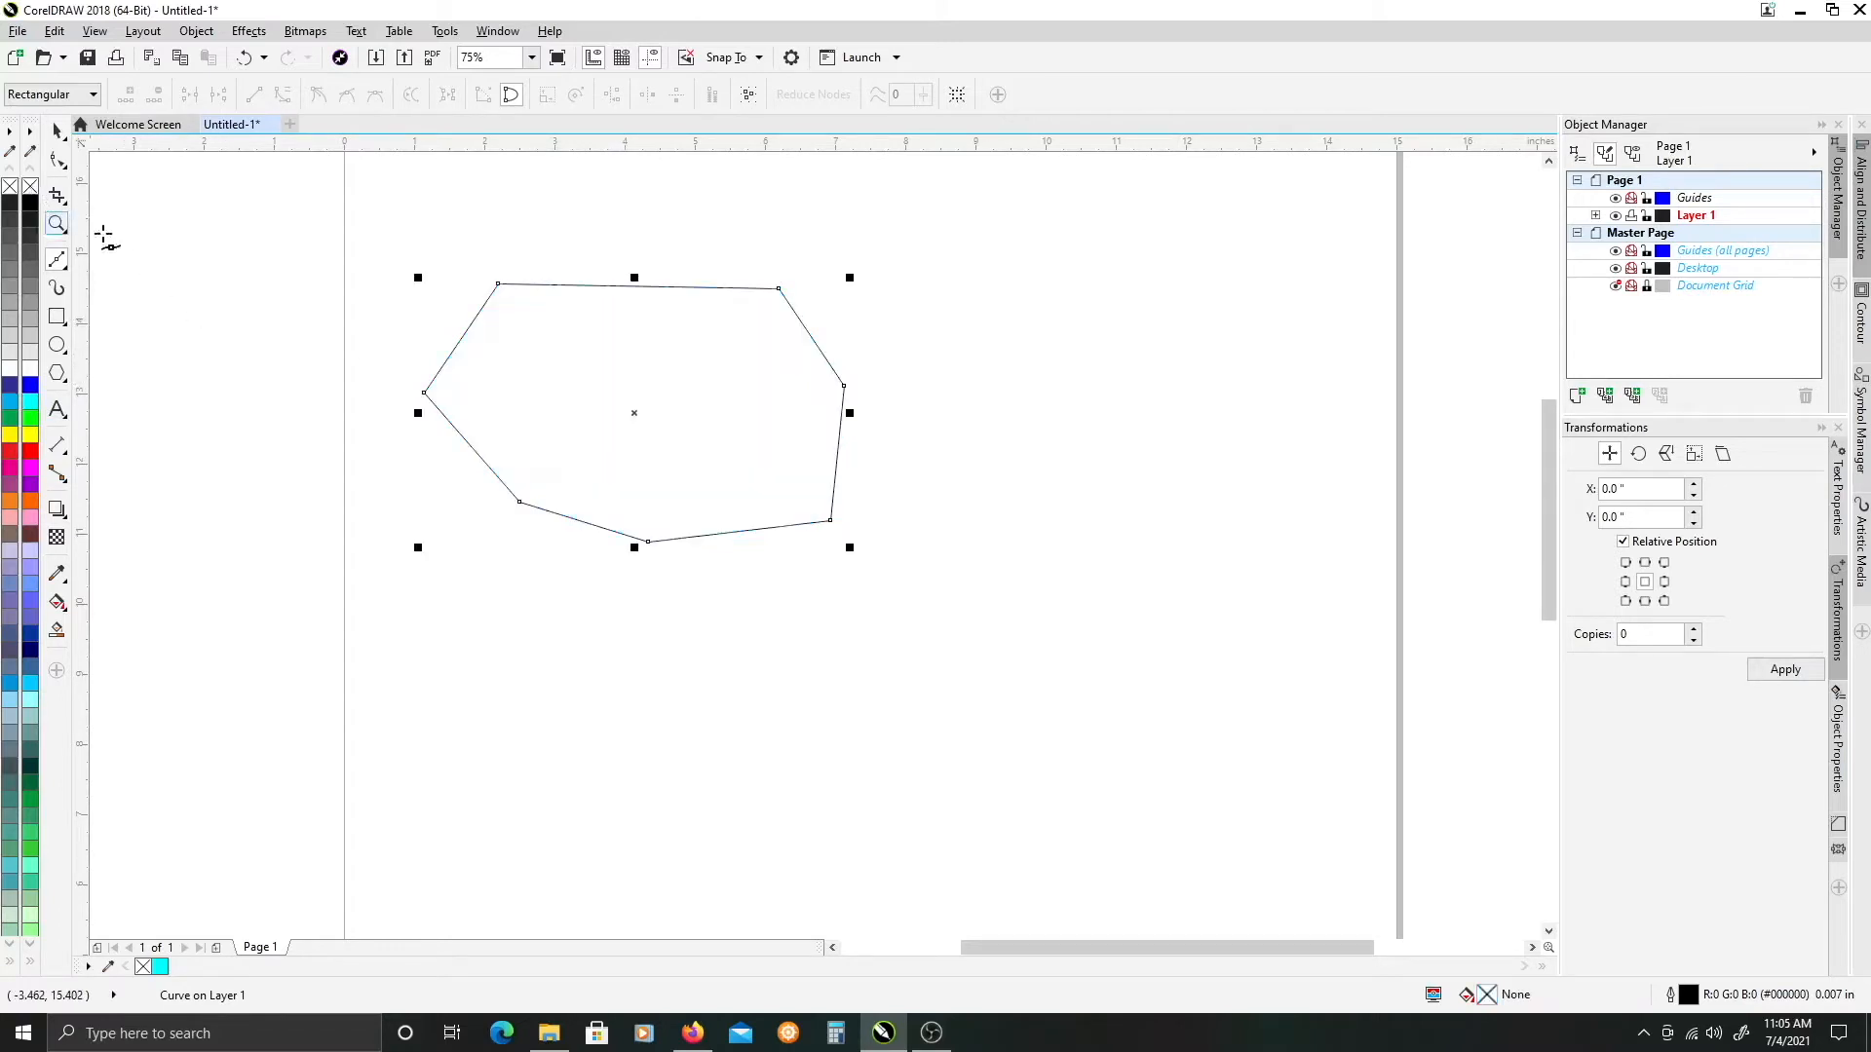
key(ctrl+z)
key(ctrl+z)
key(ctrl+z)
- Apply a cyan fill to the open outline and close it at its starting node
click(30, 404)
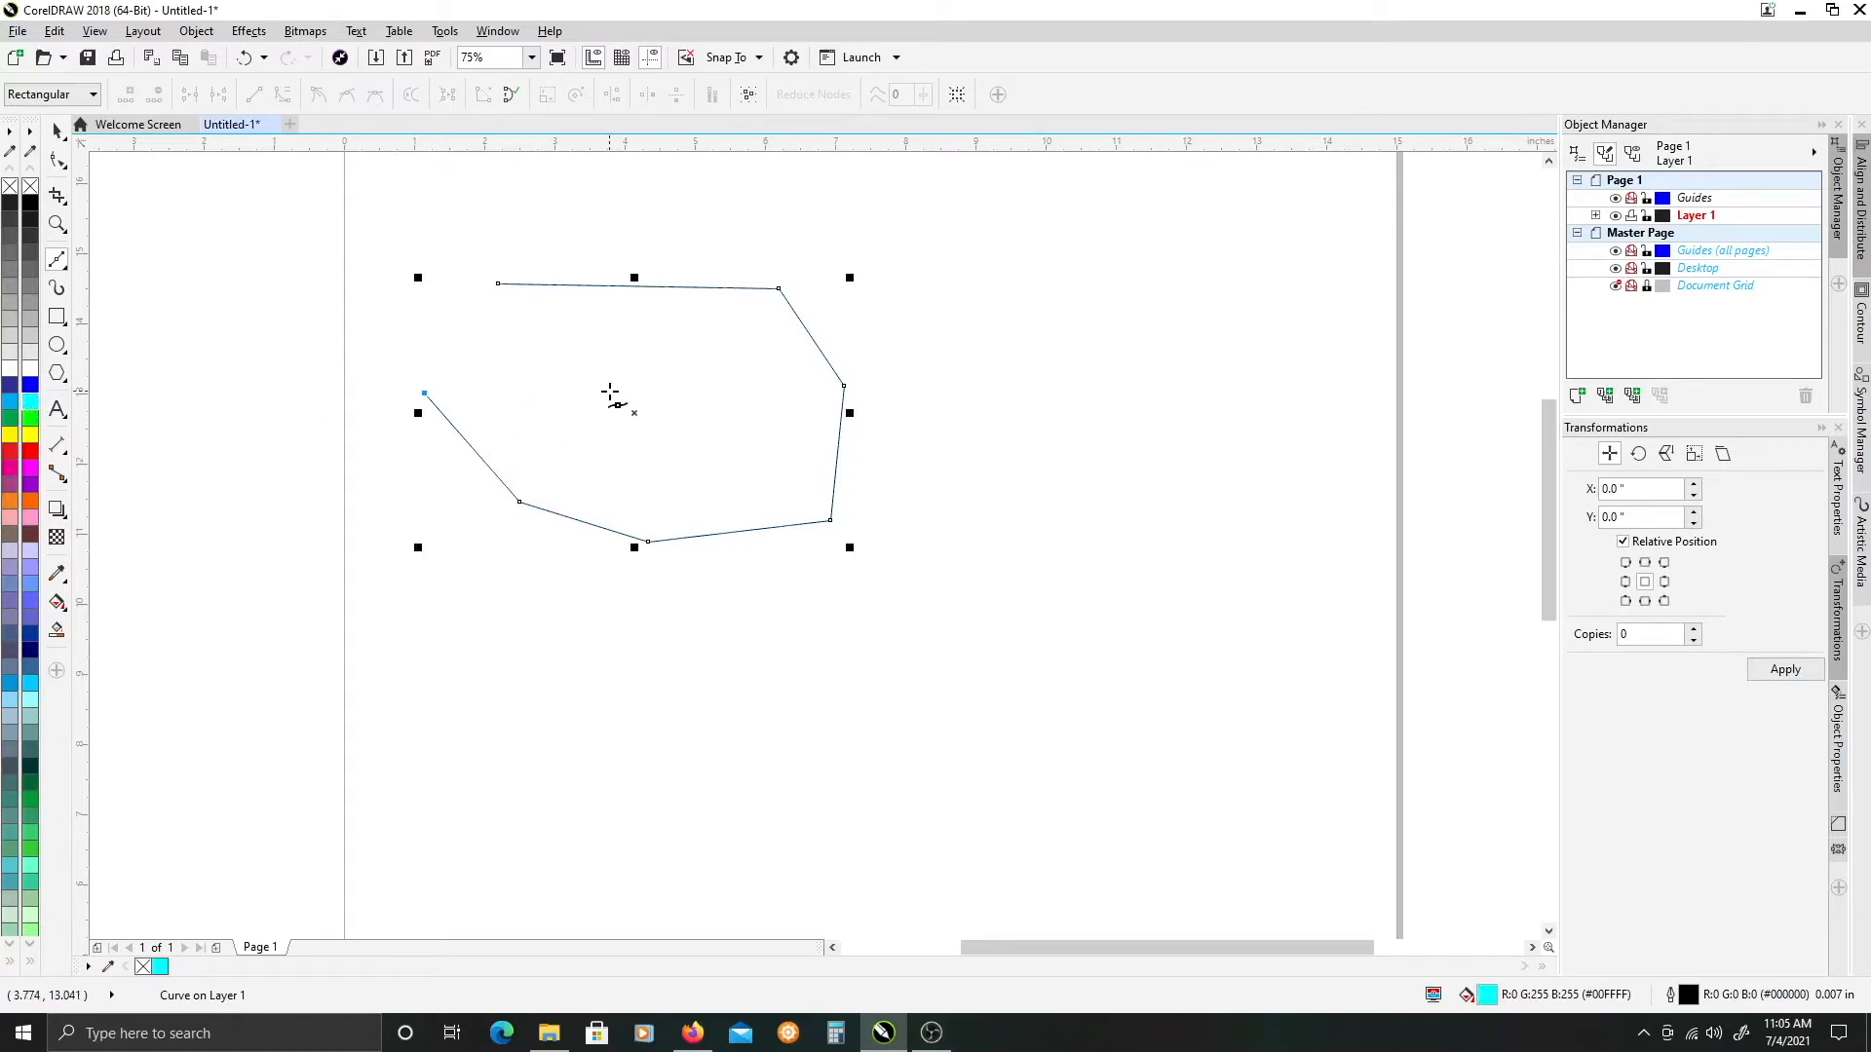
click(498, 284)
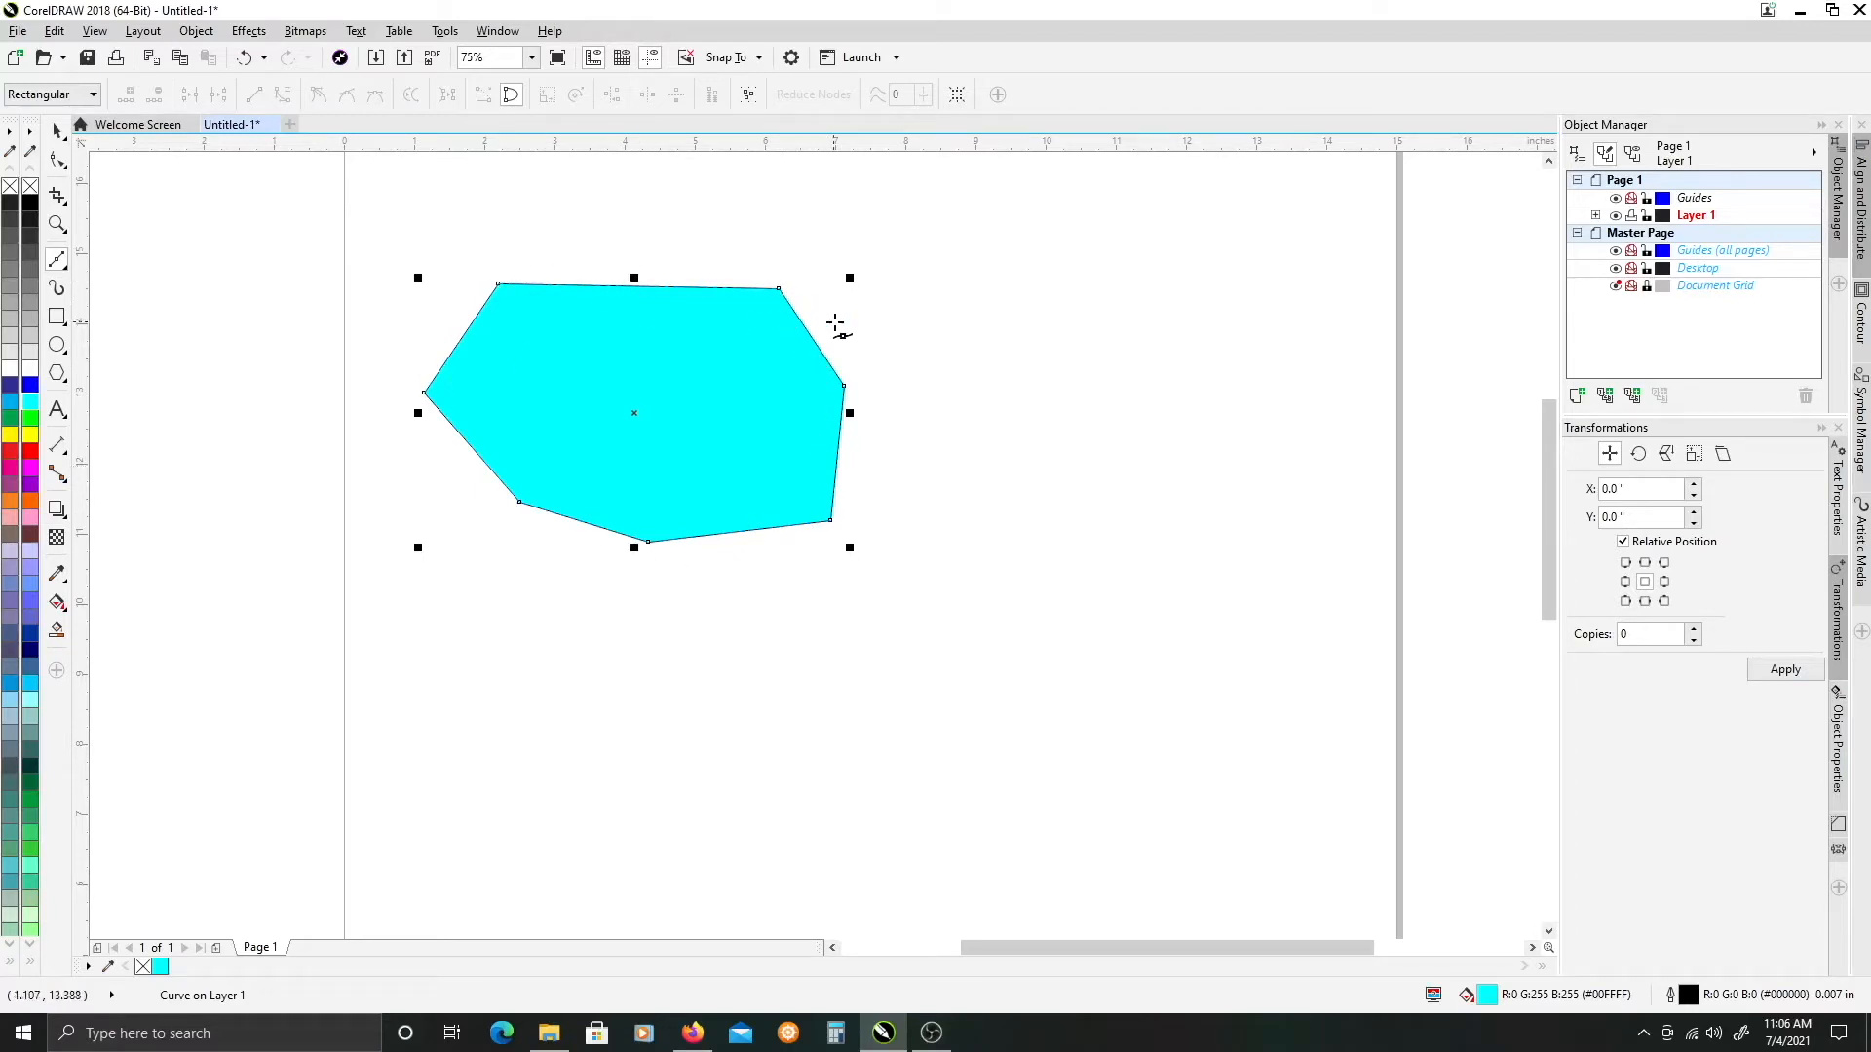
- Draw a closed six-sided straight-segment outline about 1.8 inches wide and 1.5 inches tall beside the cyan shape with the Bézier tool
click(958, 301)
click(1026, 310)
click(1034, 383)
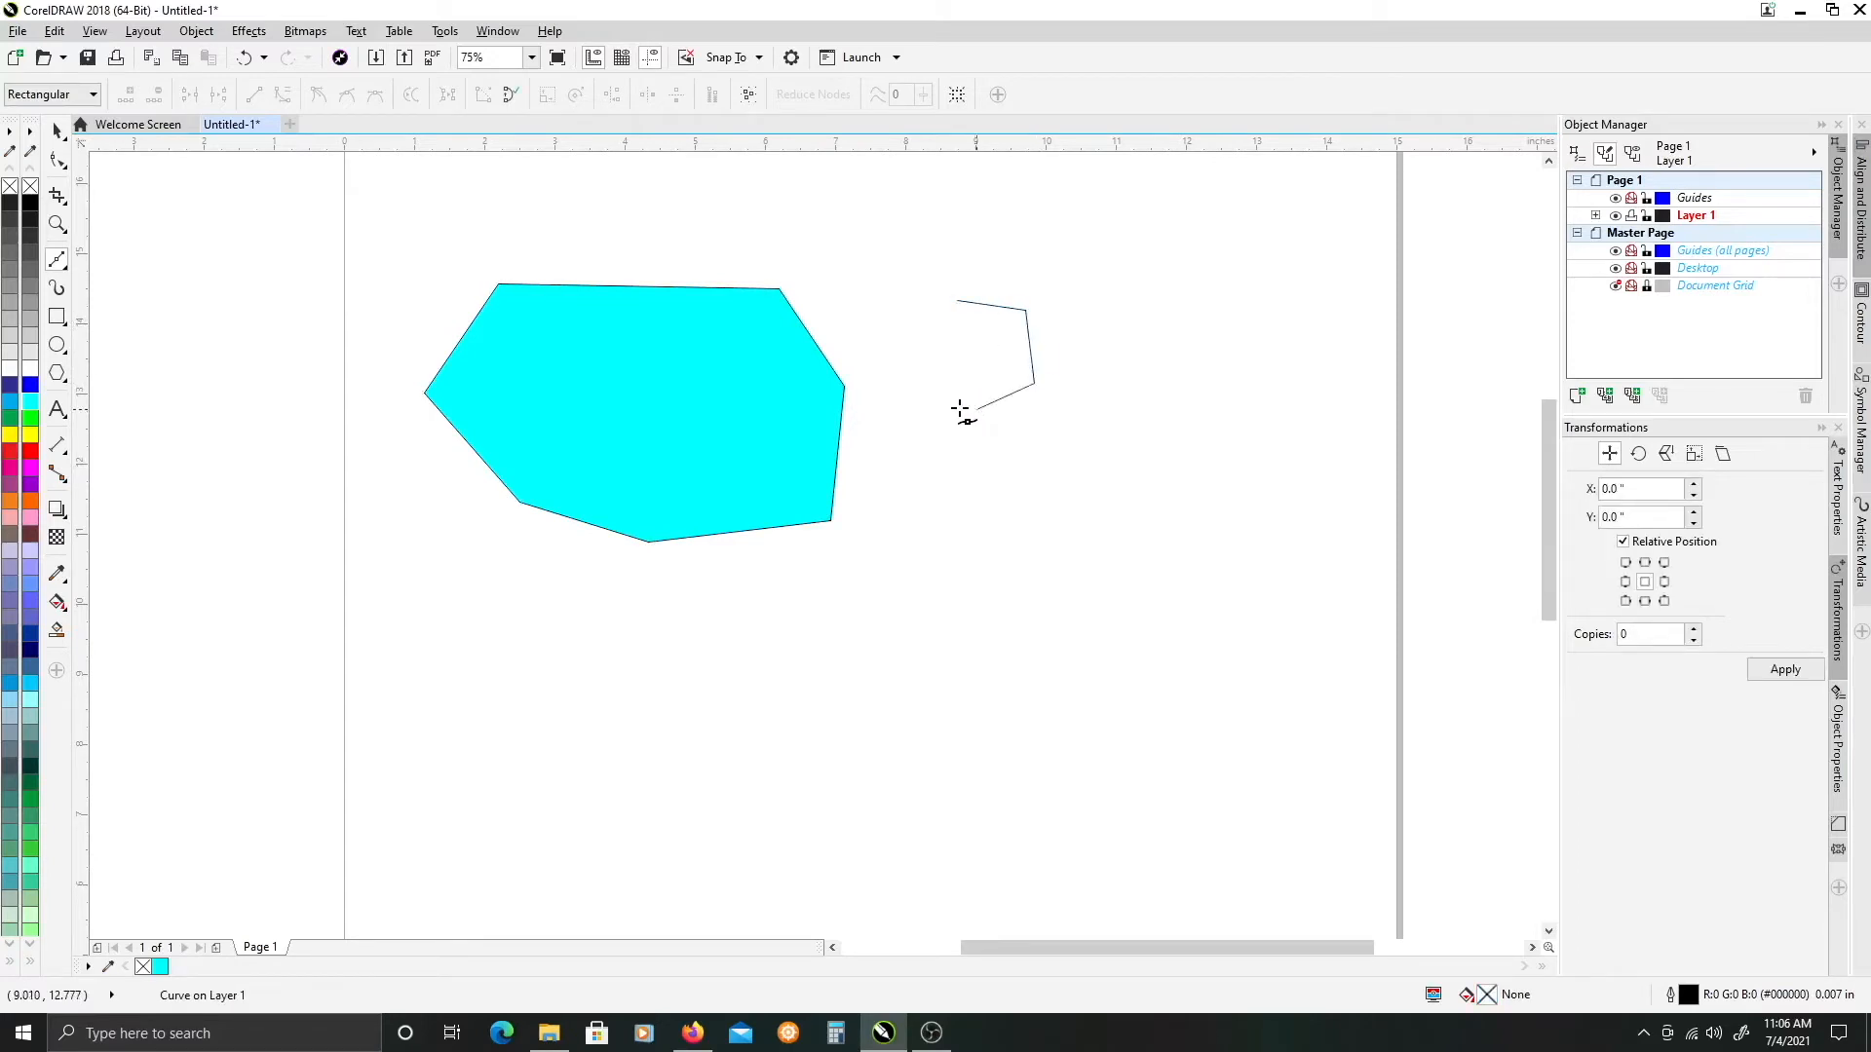
click(921, 383)
click(910, 323)
click(958, 301)
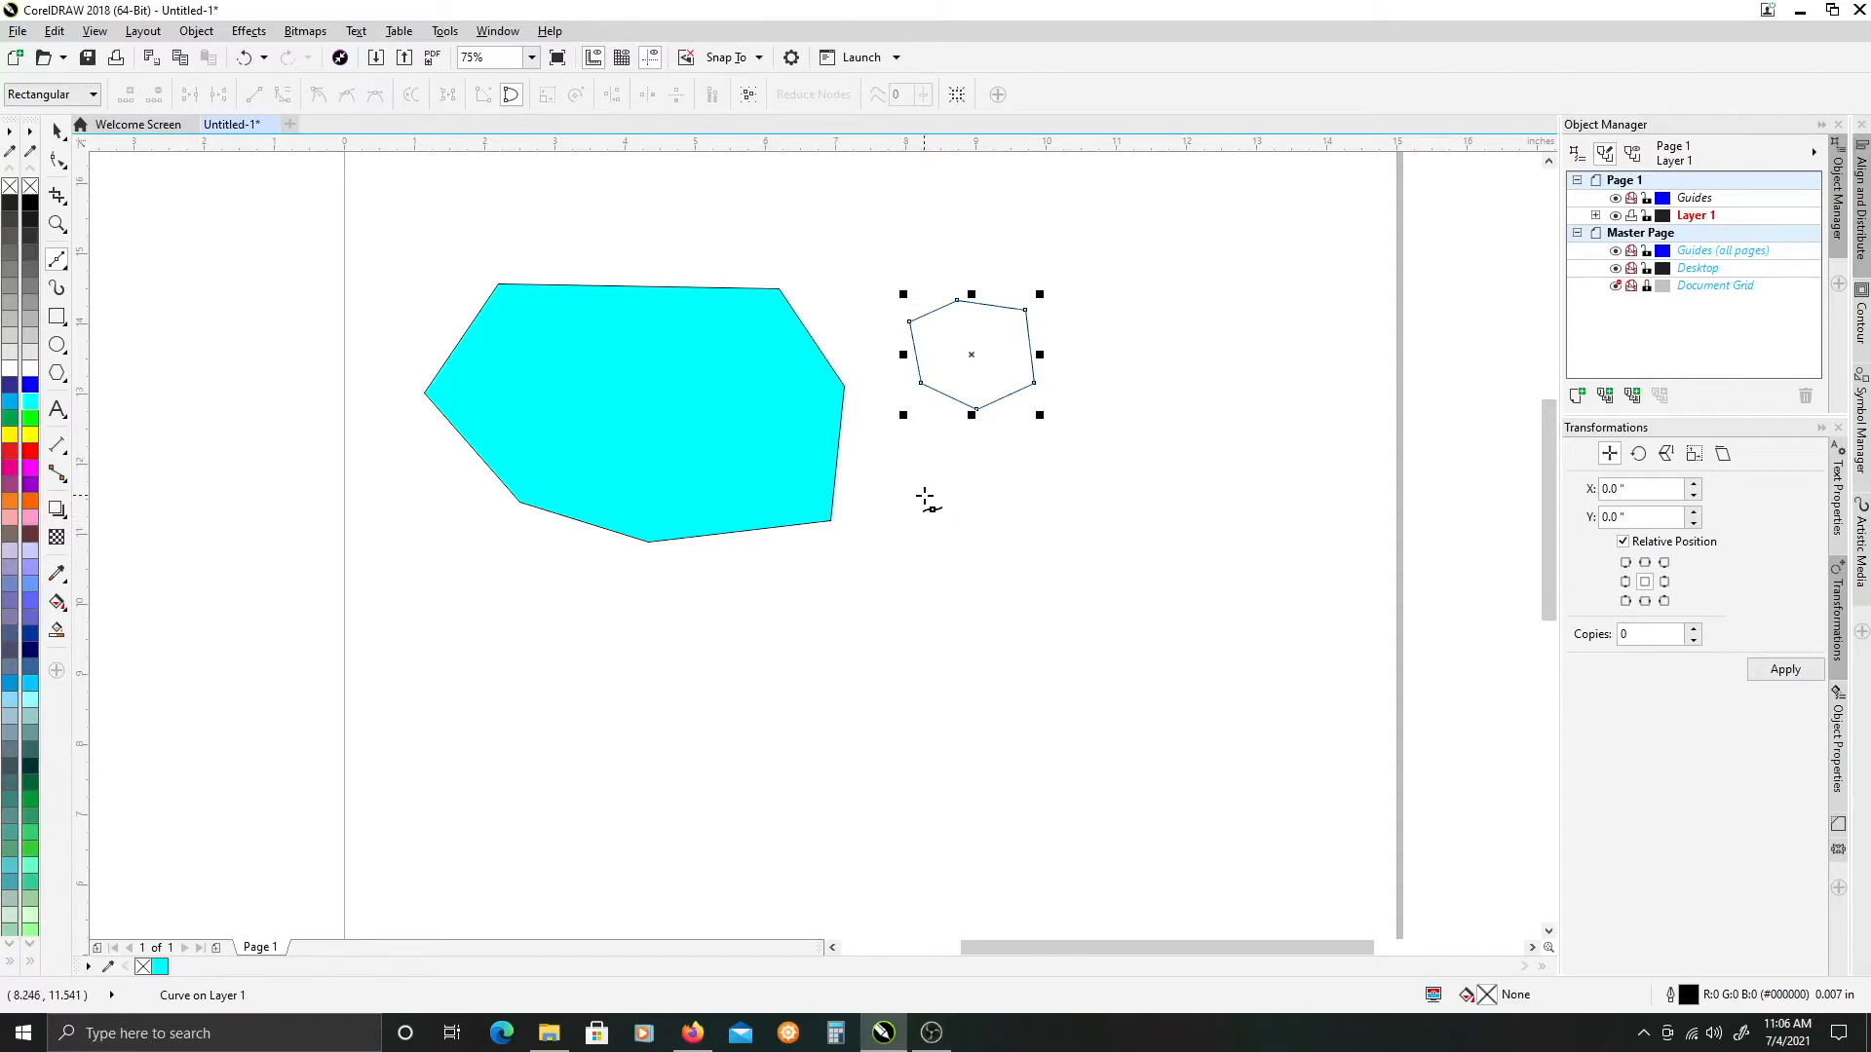
- Start a new Bézier outline below the small hexagon with a straight segment followed by two curved segments forming a U shape
click(919, 460)
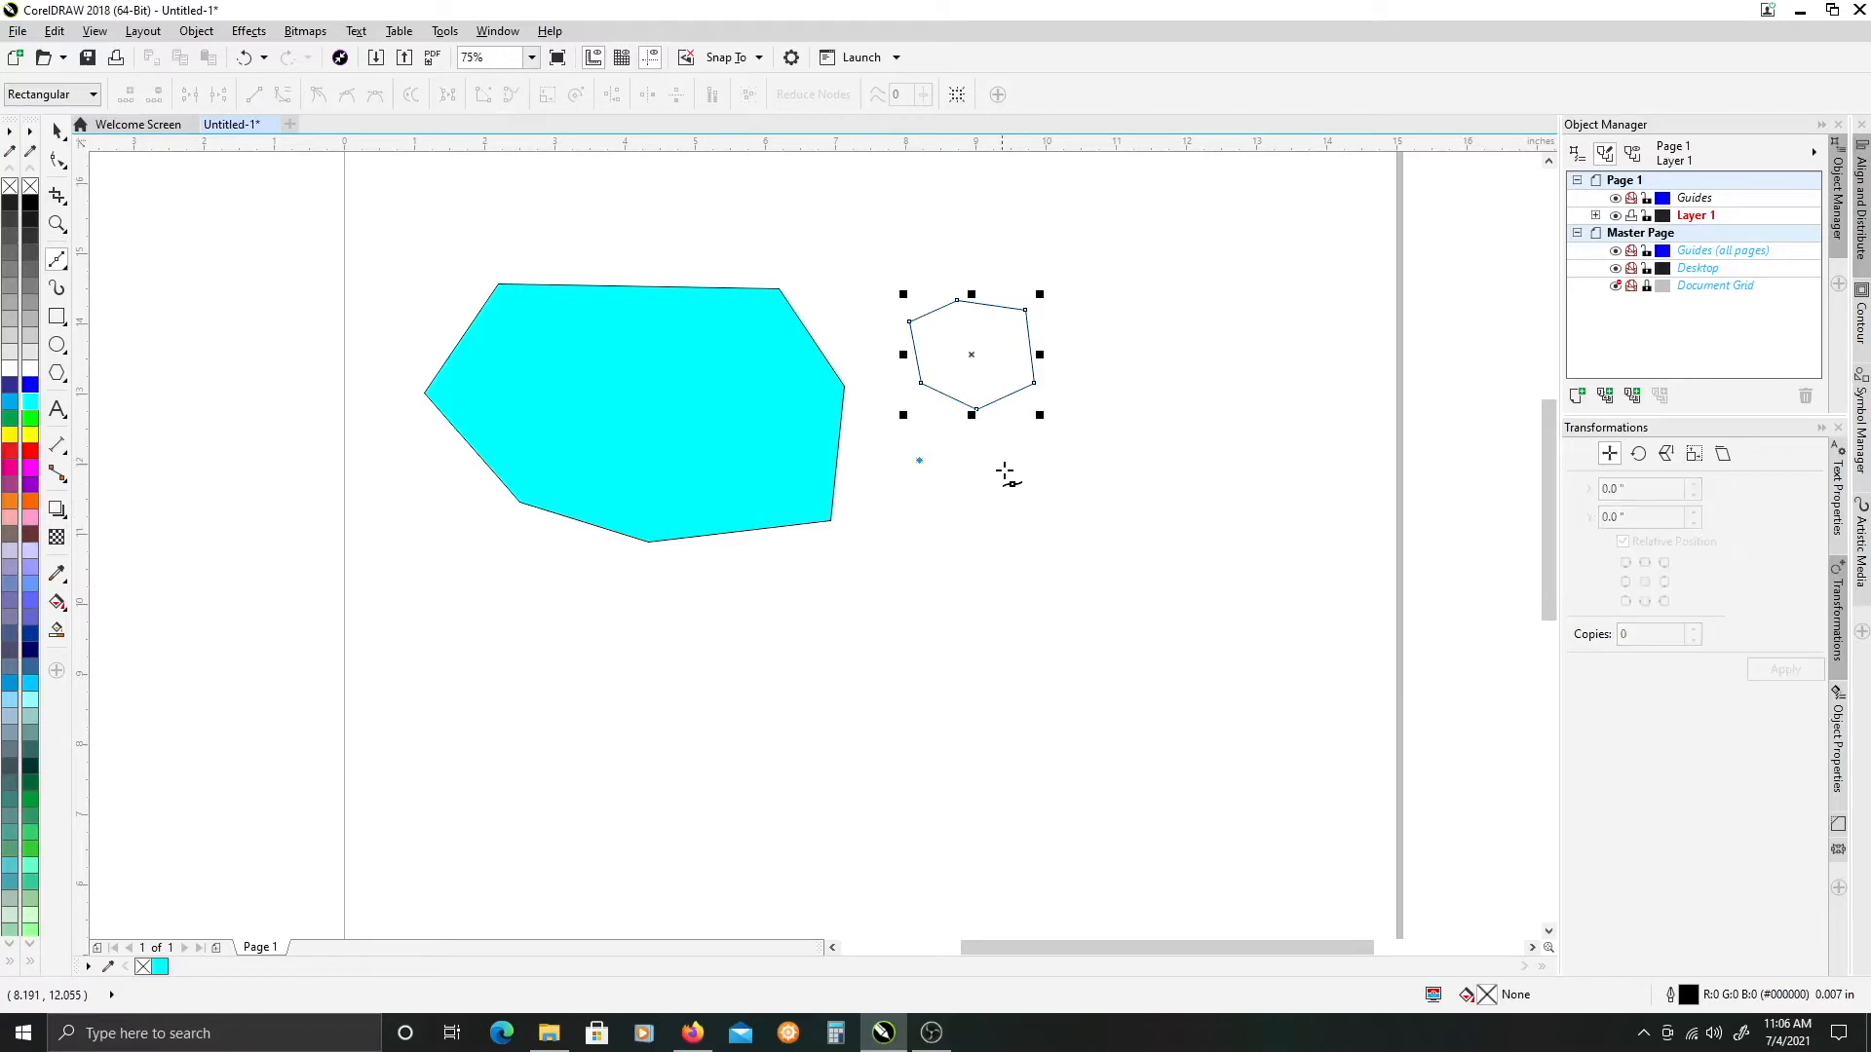
click(1042, 471)
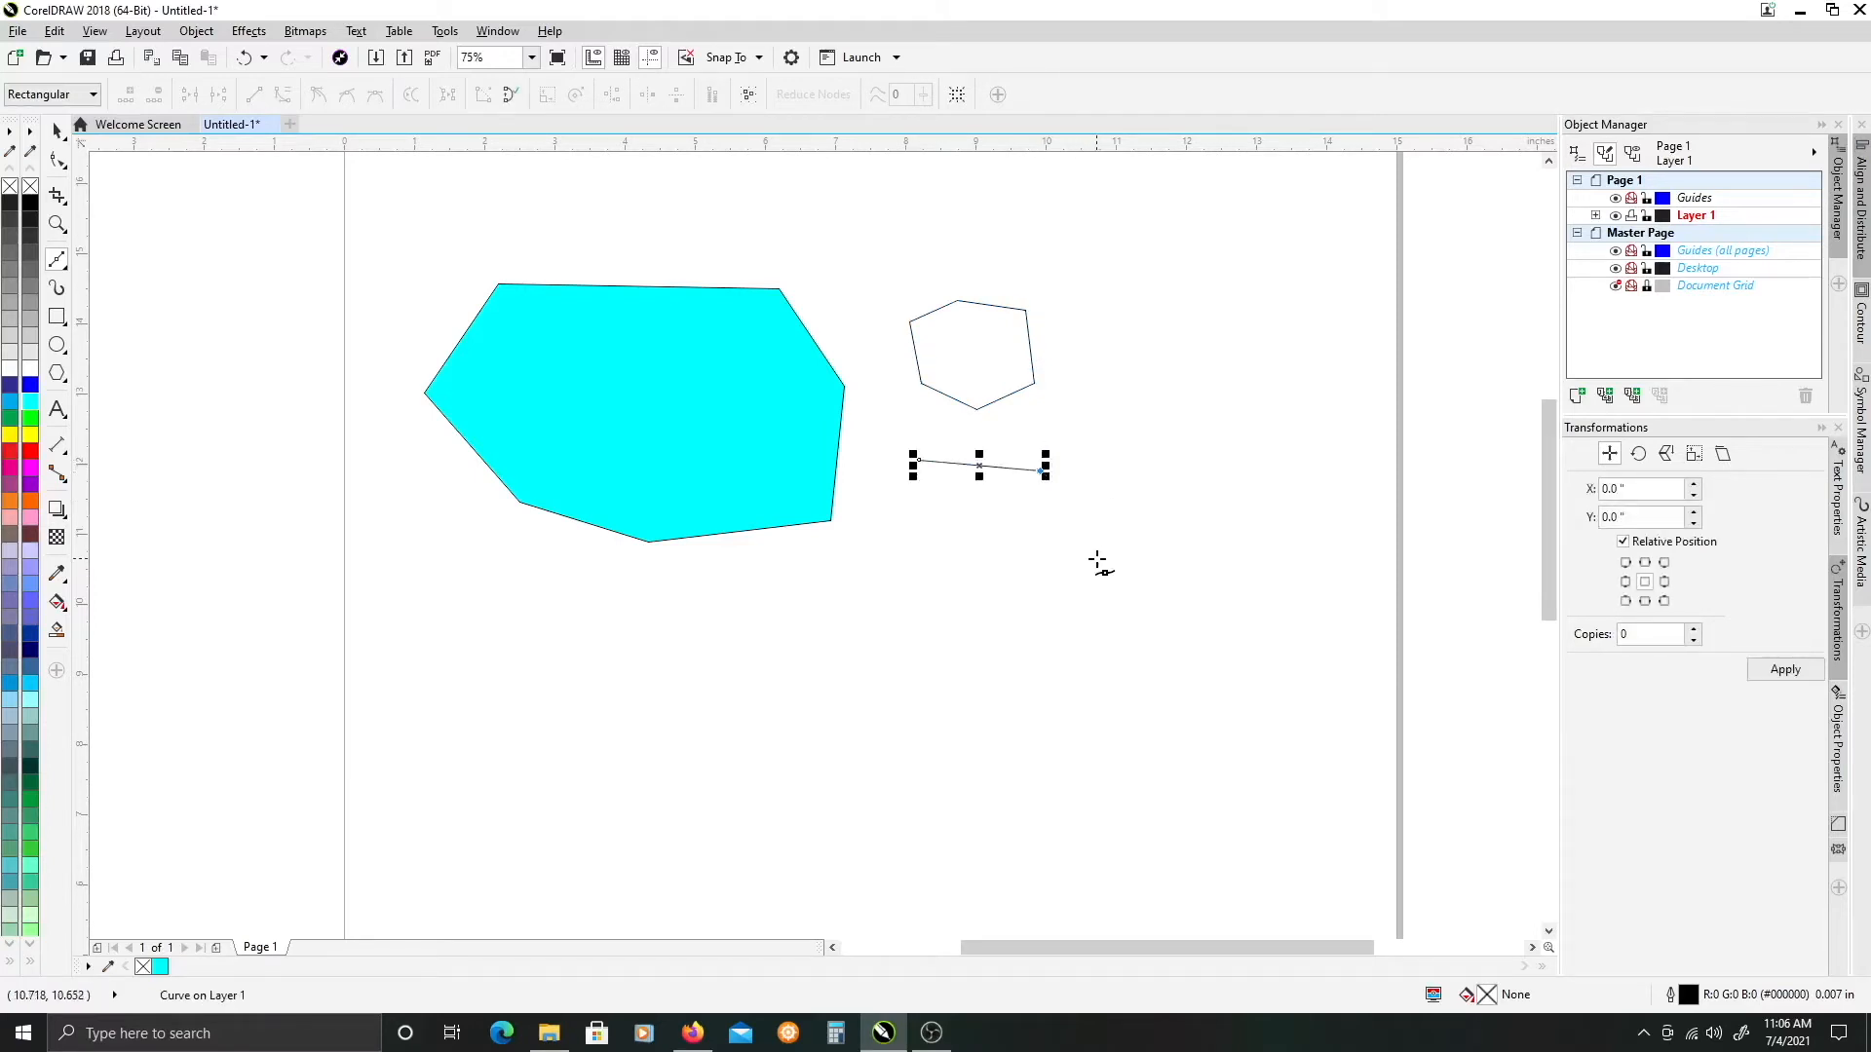
click(1099, 563)
drag(1100, 564, 1171, 577)
key(space)
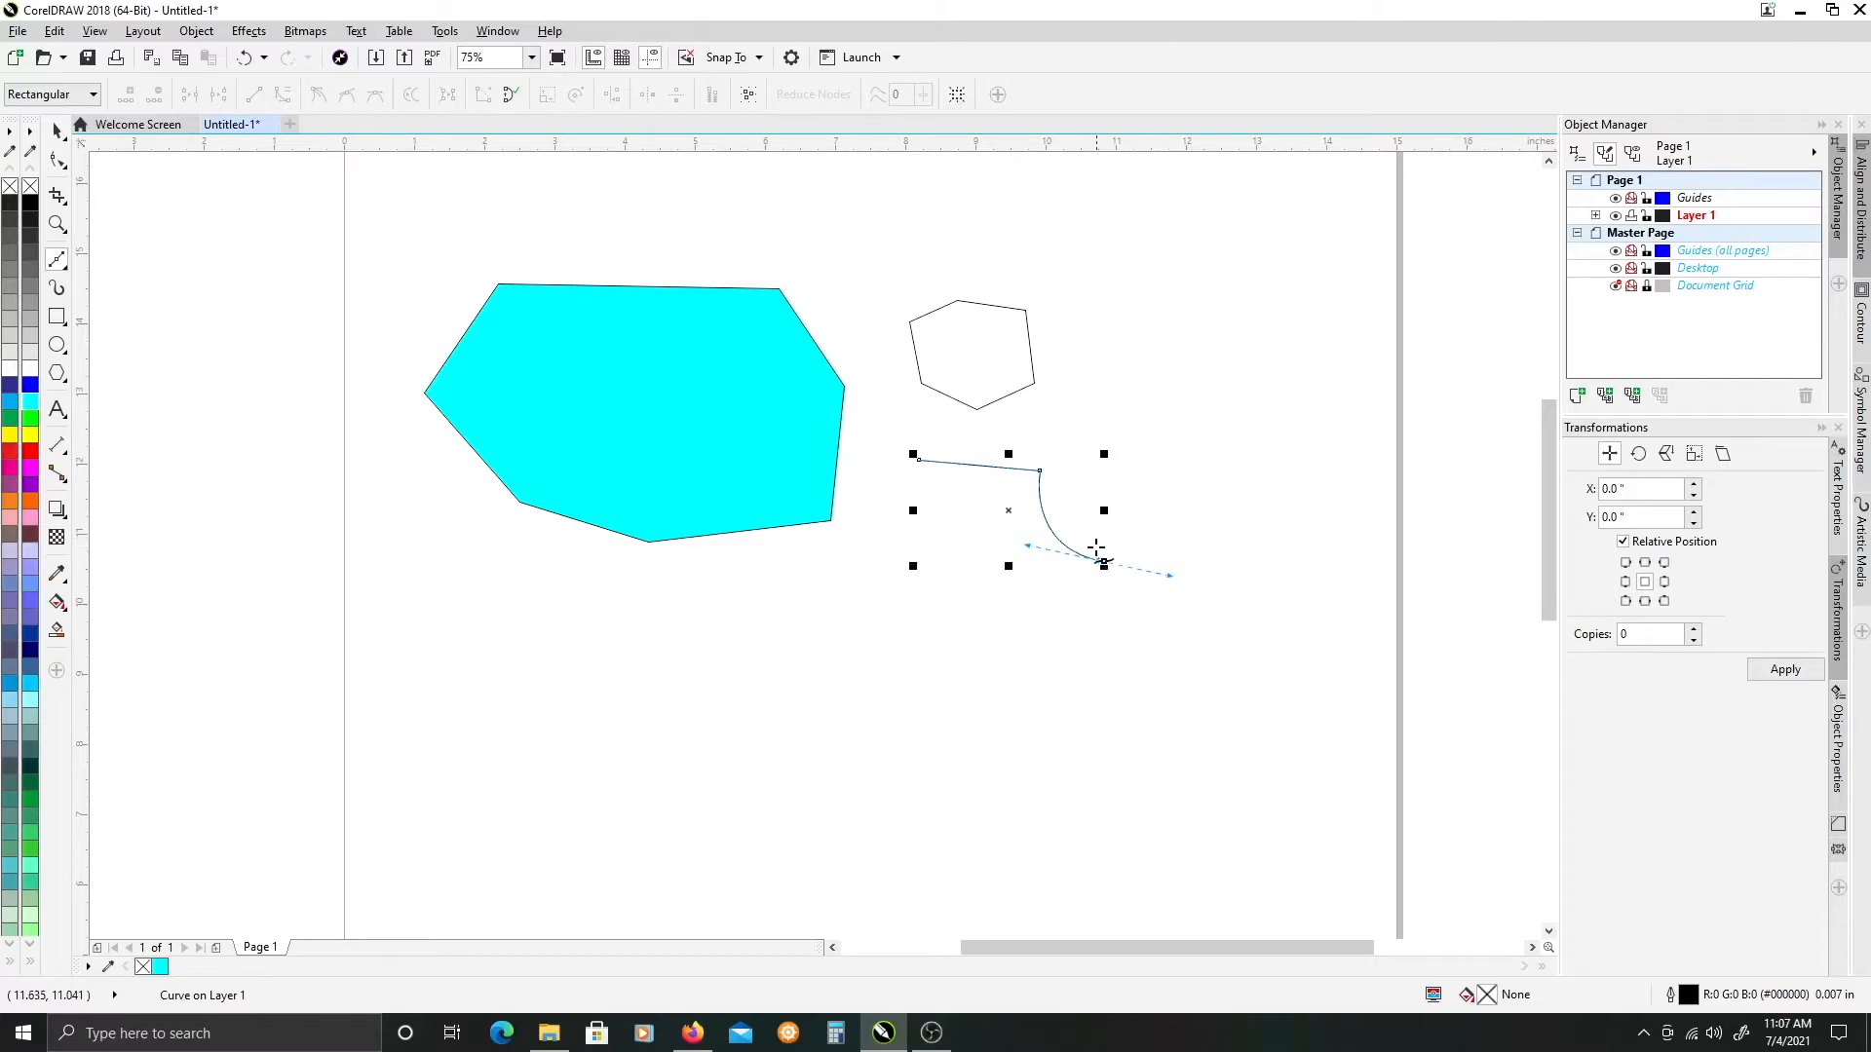
click(1207, 492)
scroll(1111, 570, up, 3)
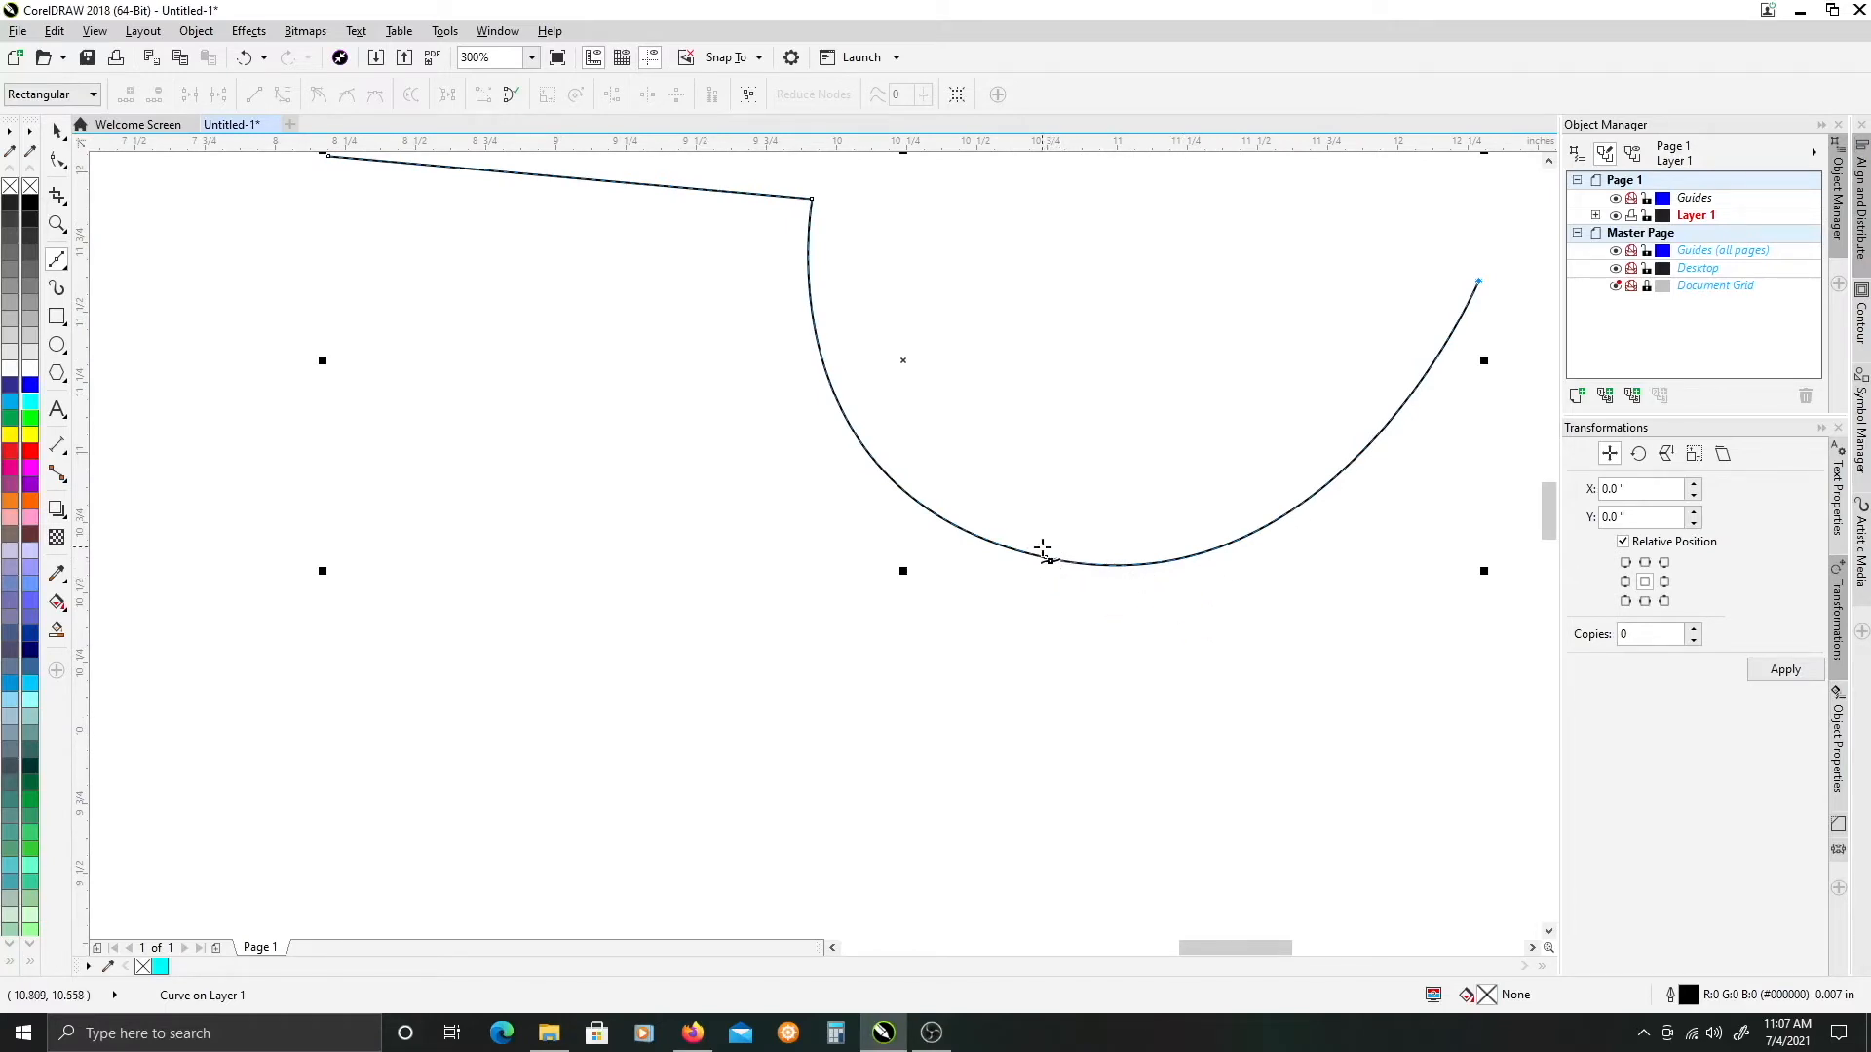
scroll(1119, 593, down, 2)
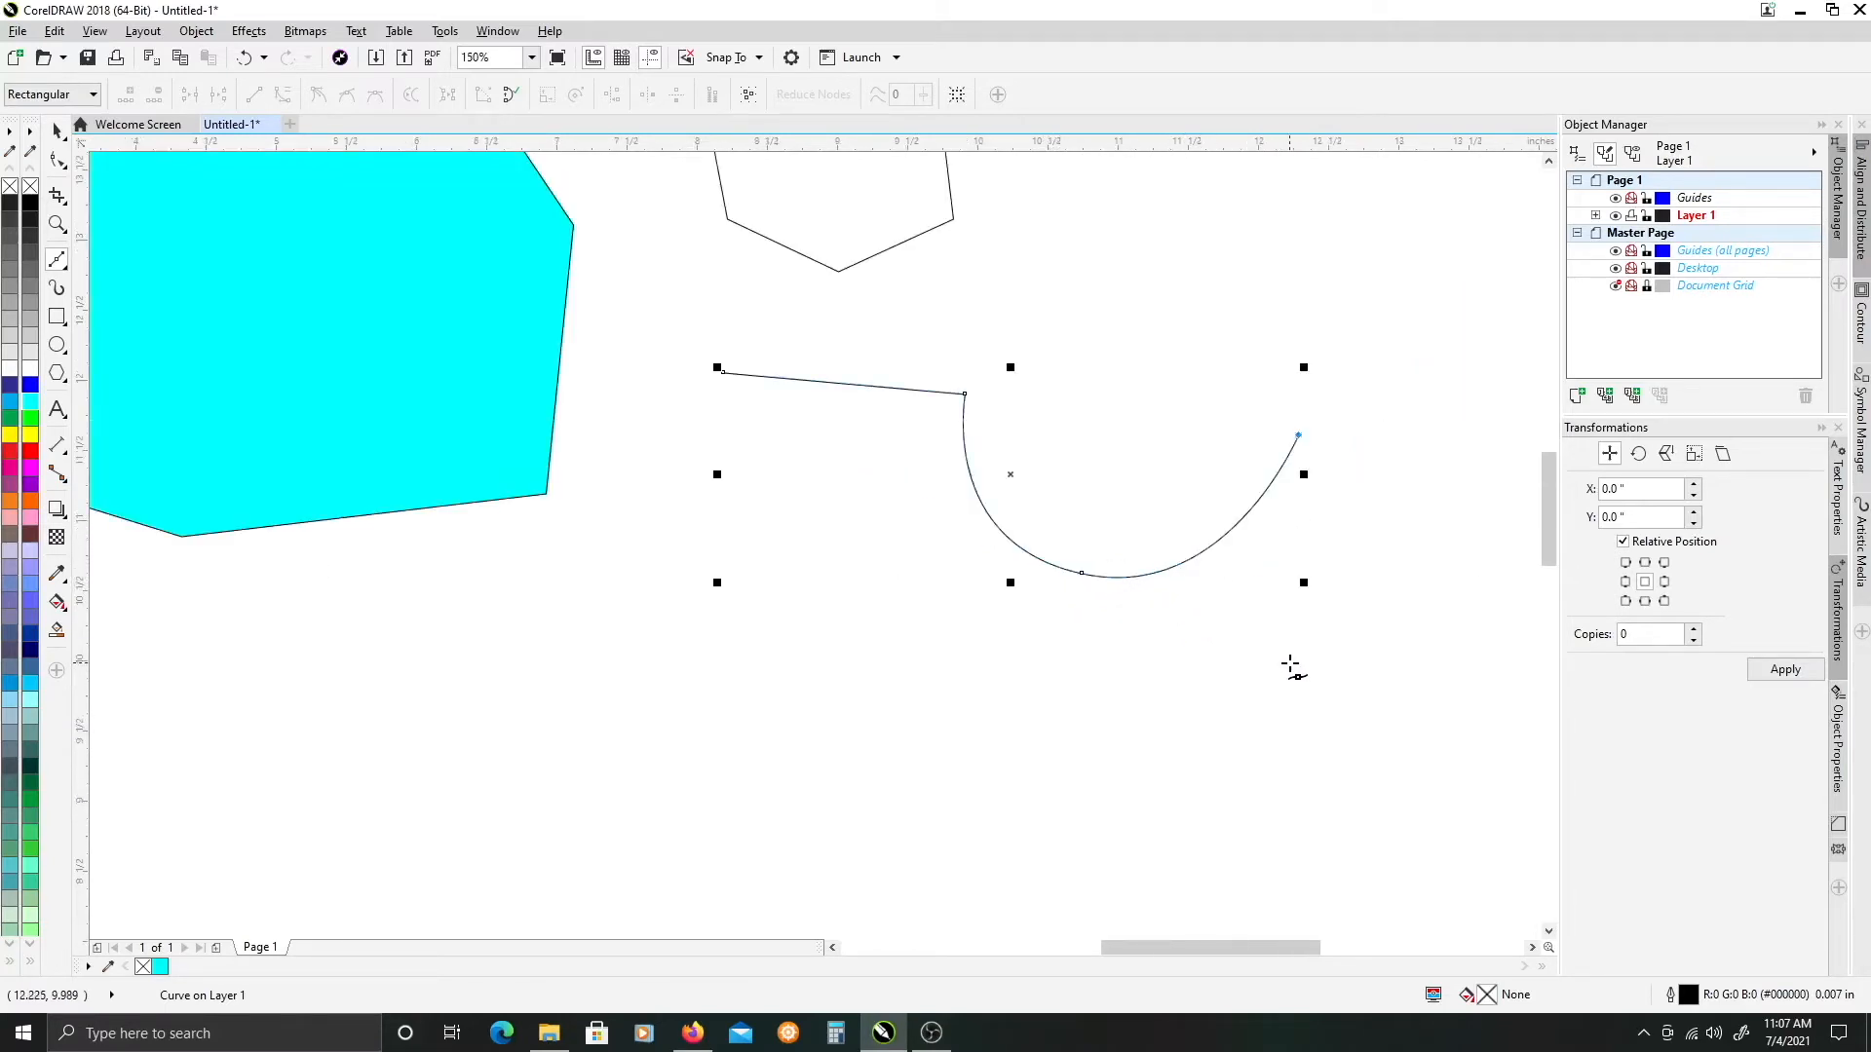
- Extend the outline with two straight segments and an arched curve back toward the cyan shape, undoing the stray extra segment
click(1381, 644)
click(1228, 709)
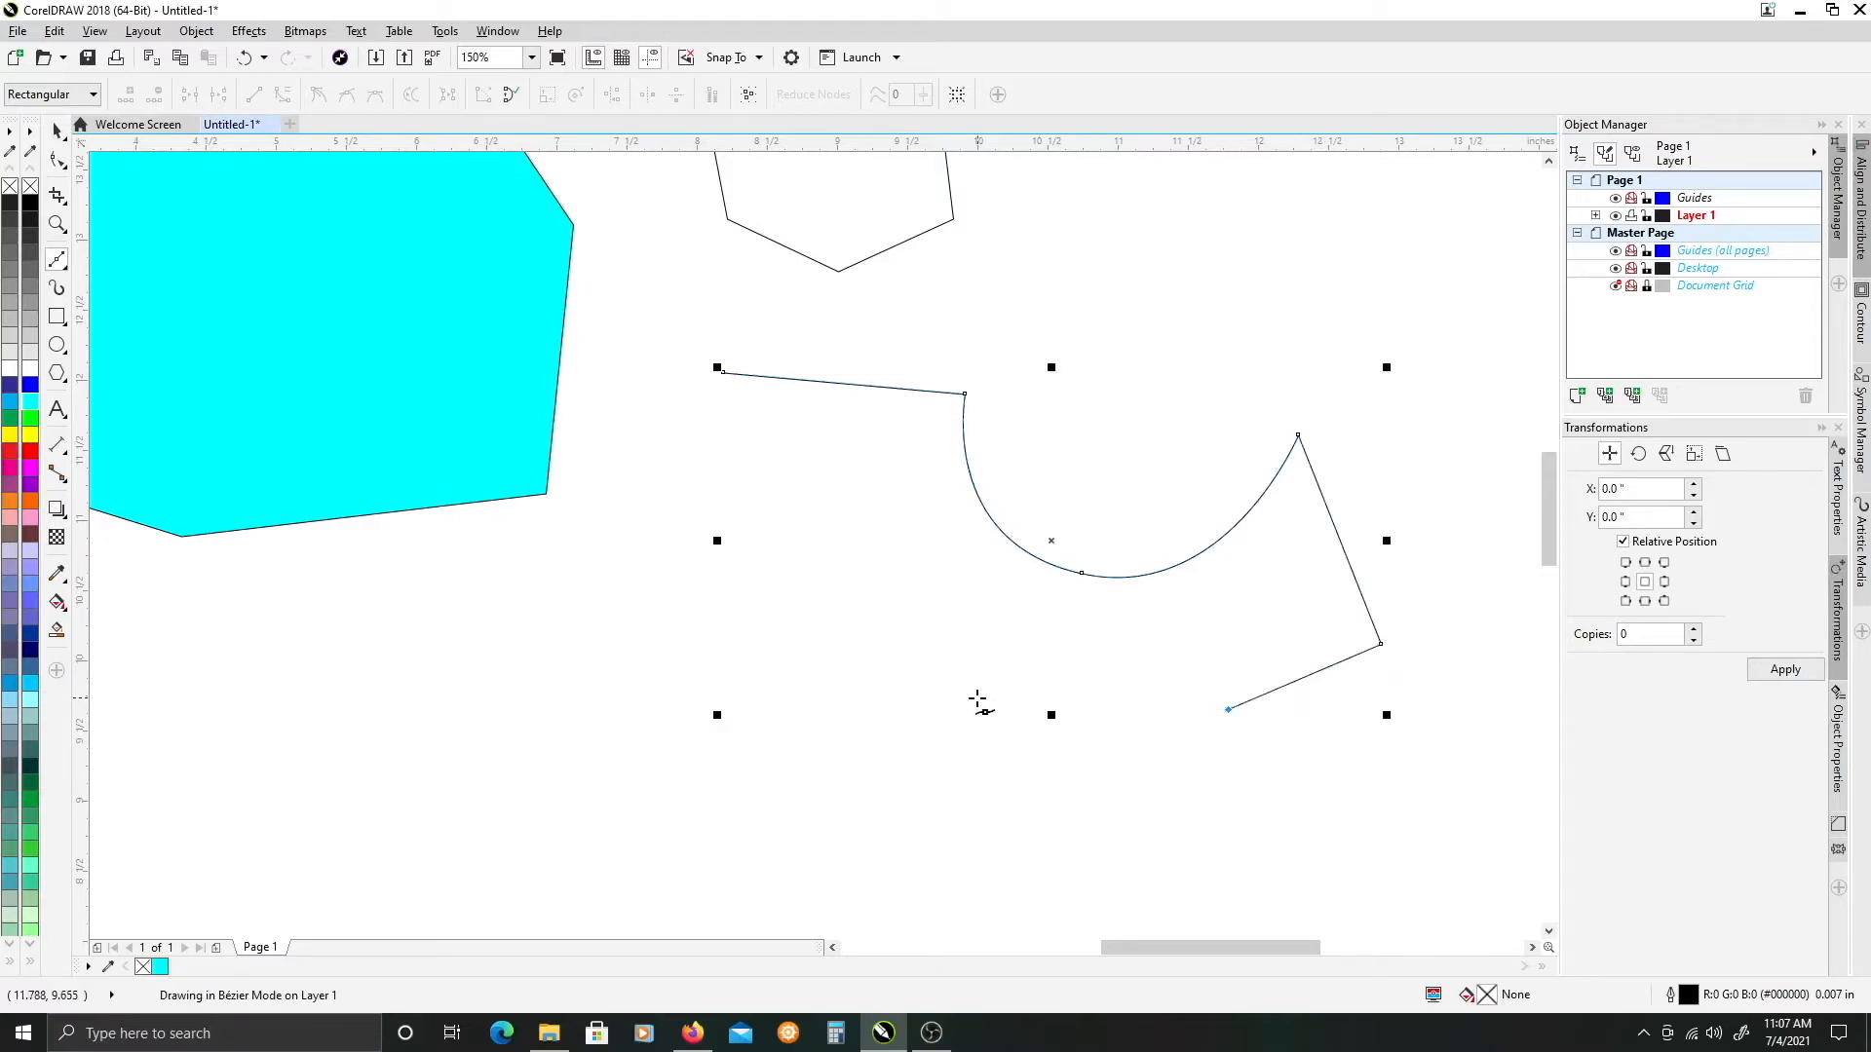
mouse_move(976, 698)
mouse_down()
mouse_move(869, 775)
mouse_move(936, 793)
mouse_move(1013, 780)
mouse_up()
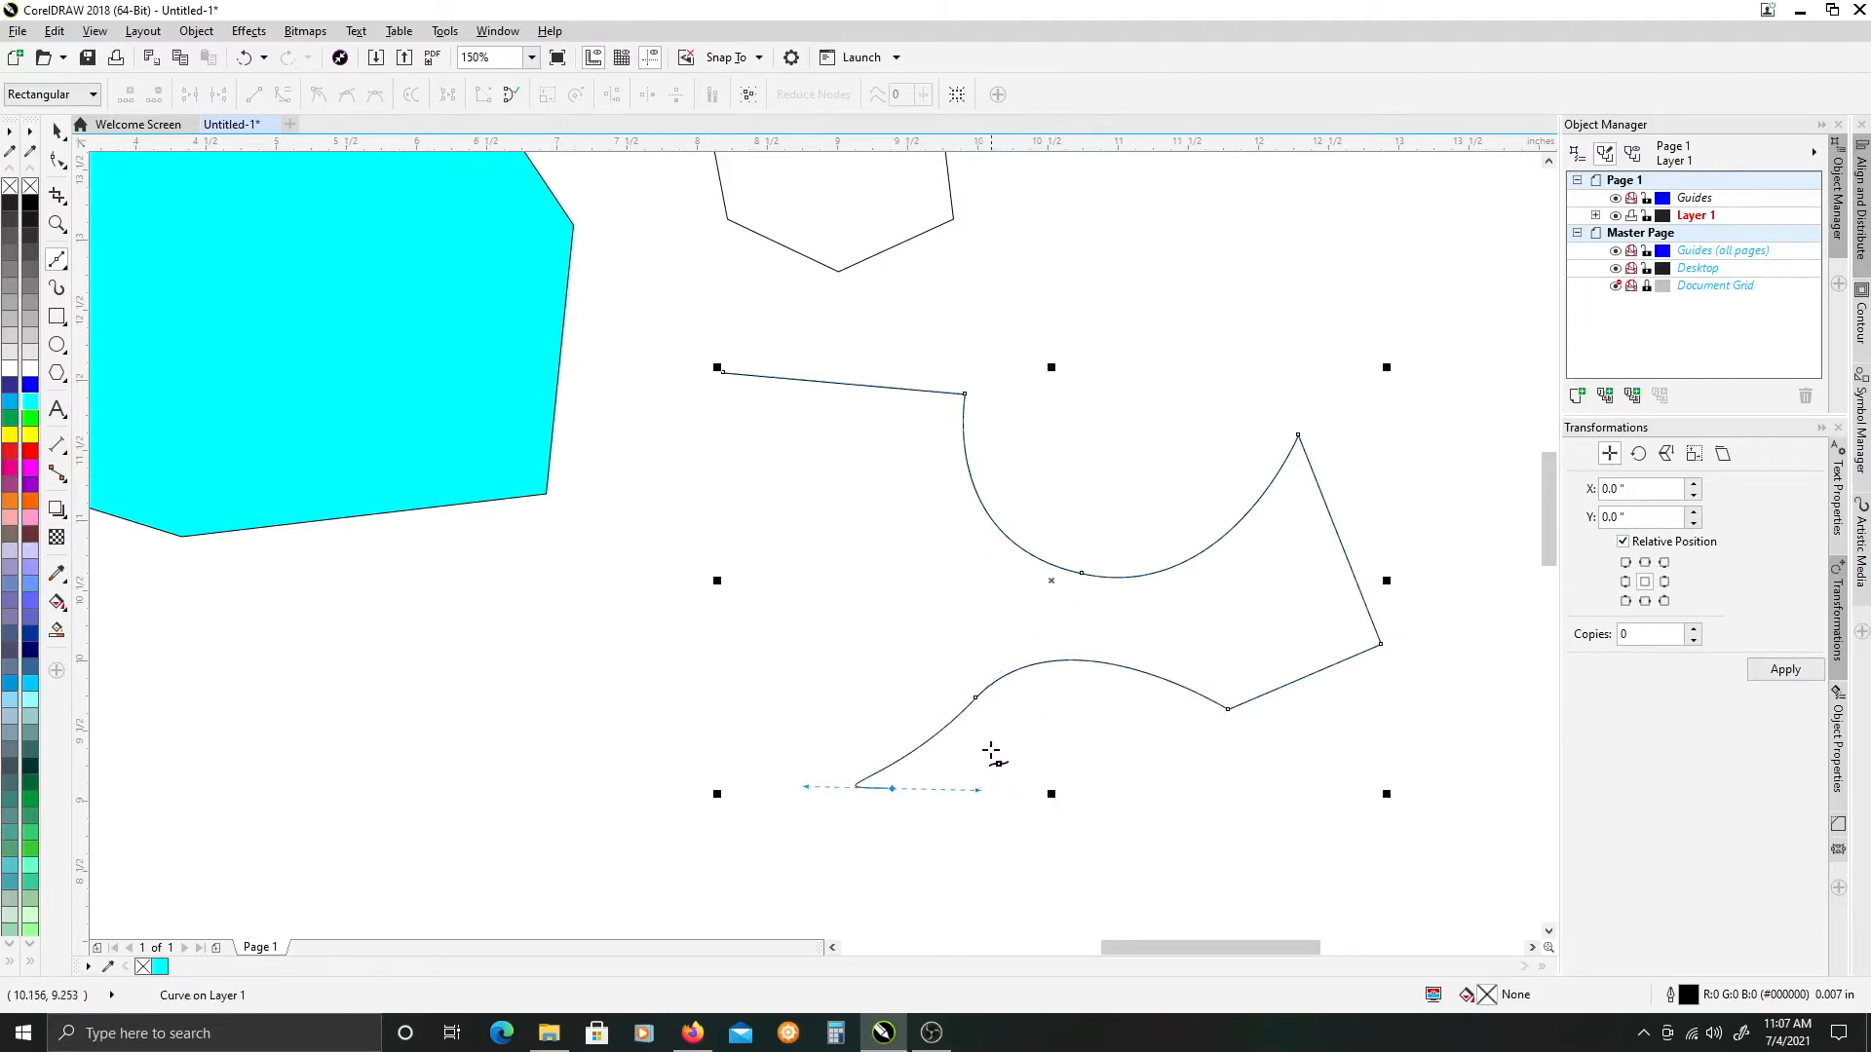
key(ctrl+z)
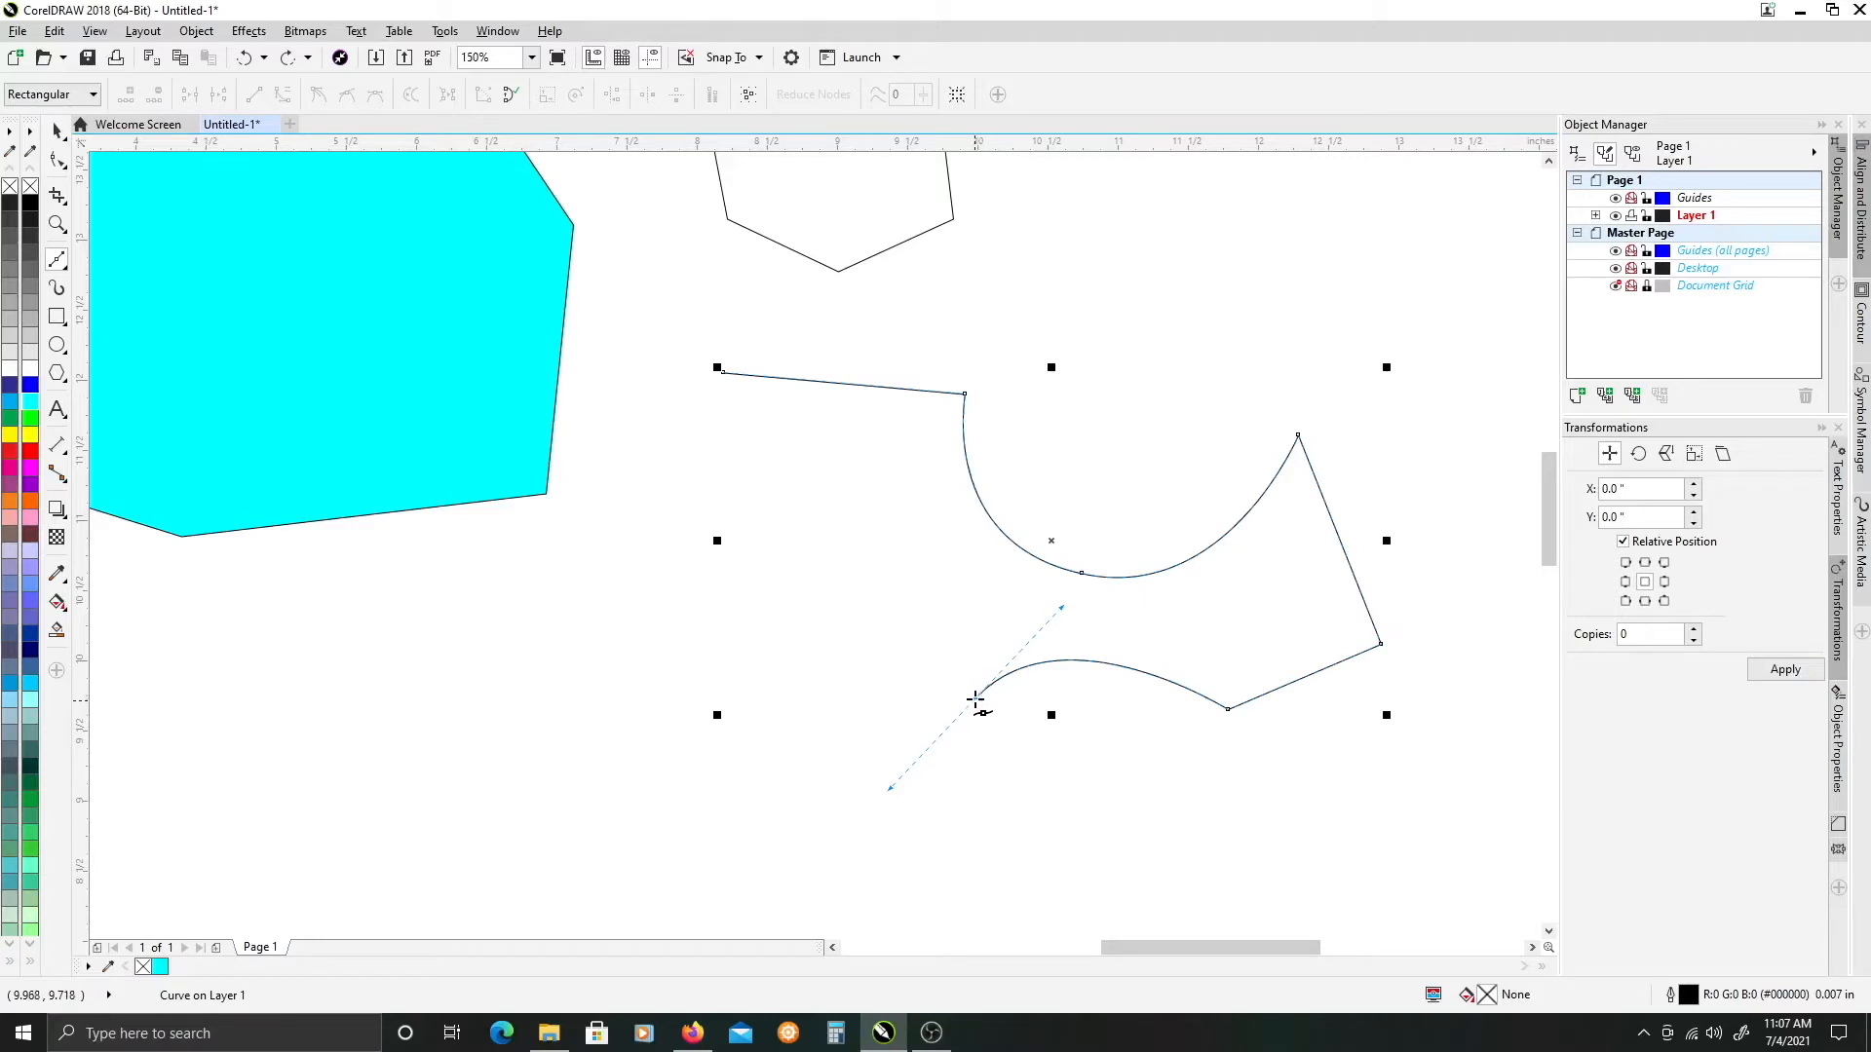
- Drop the leading handle of the arched curve's end node and continue the outline with two straight segments
scroll(976, 698, up, 2)
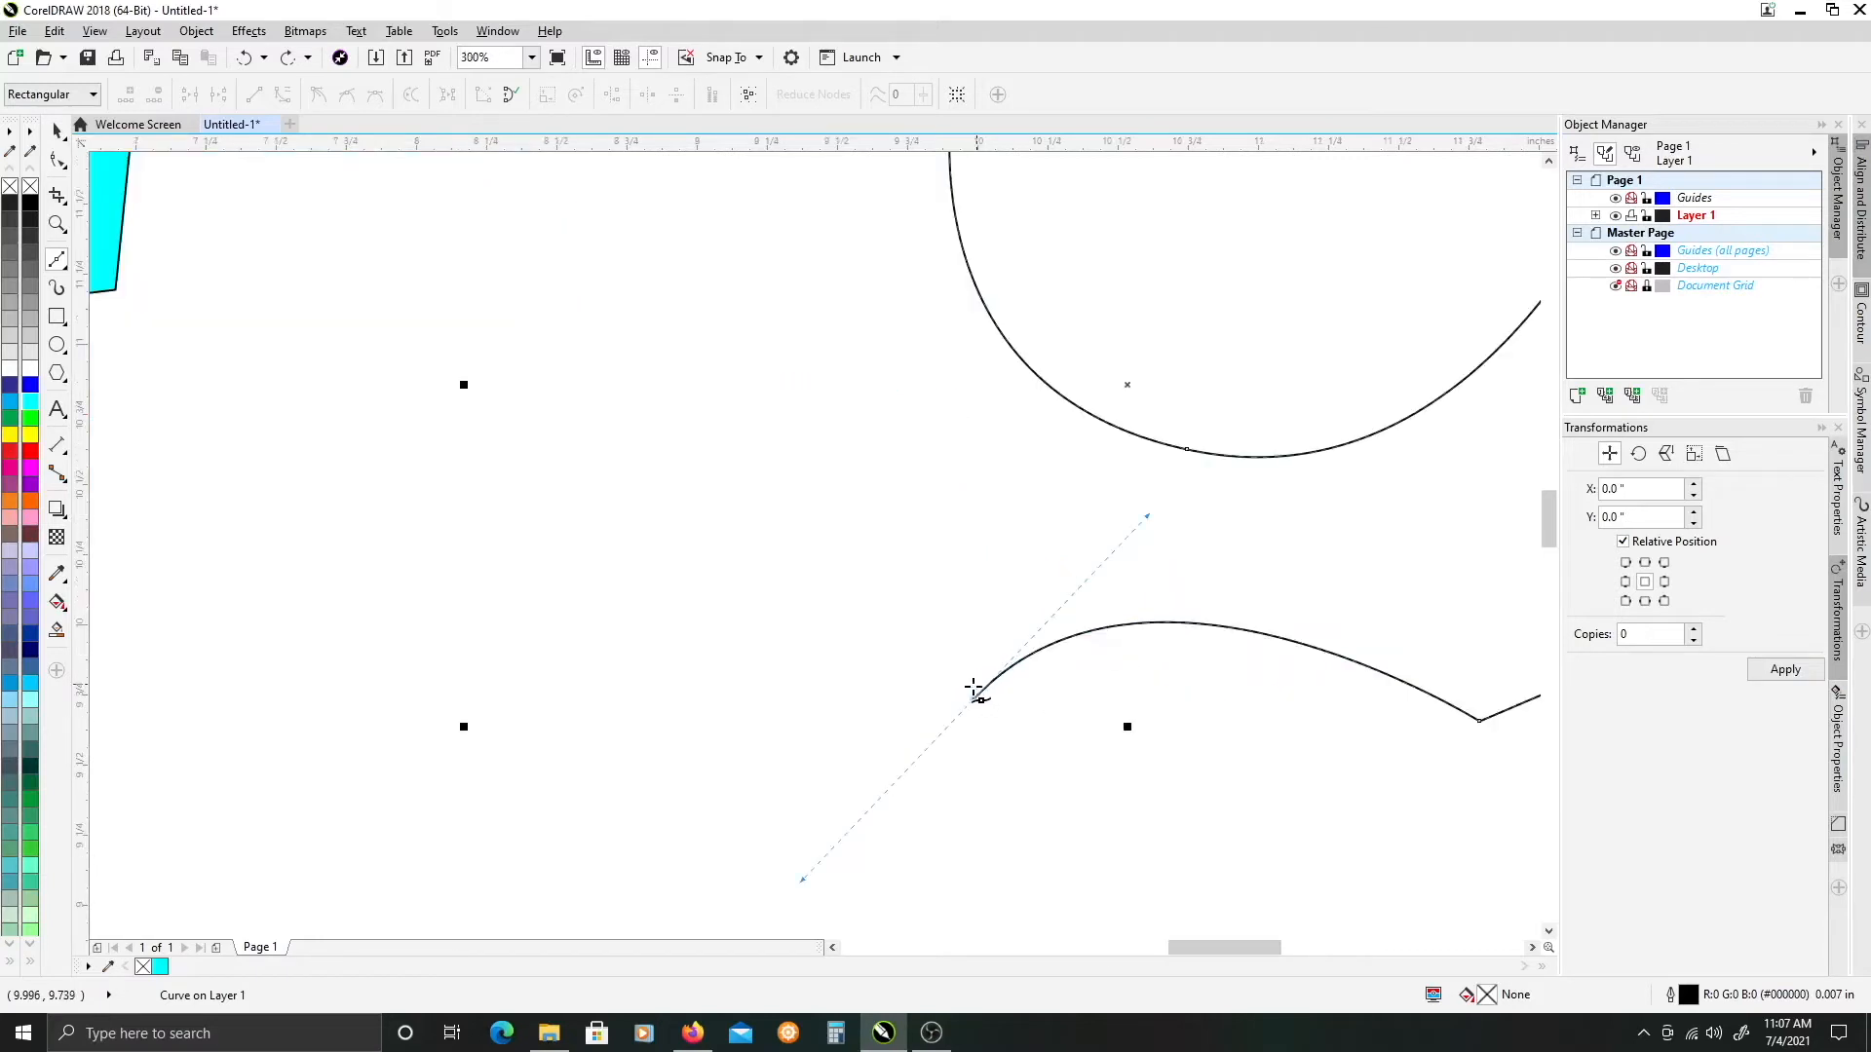
click(977, 698)
click(1047, 835)
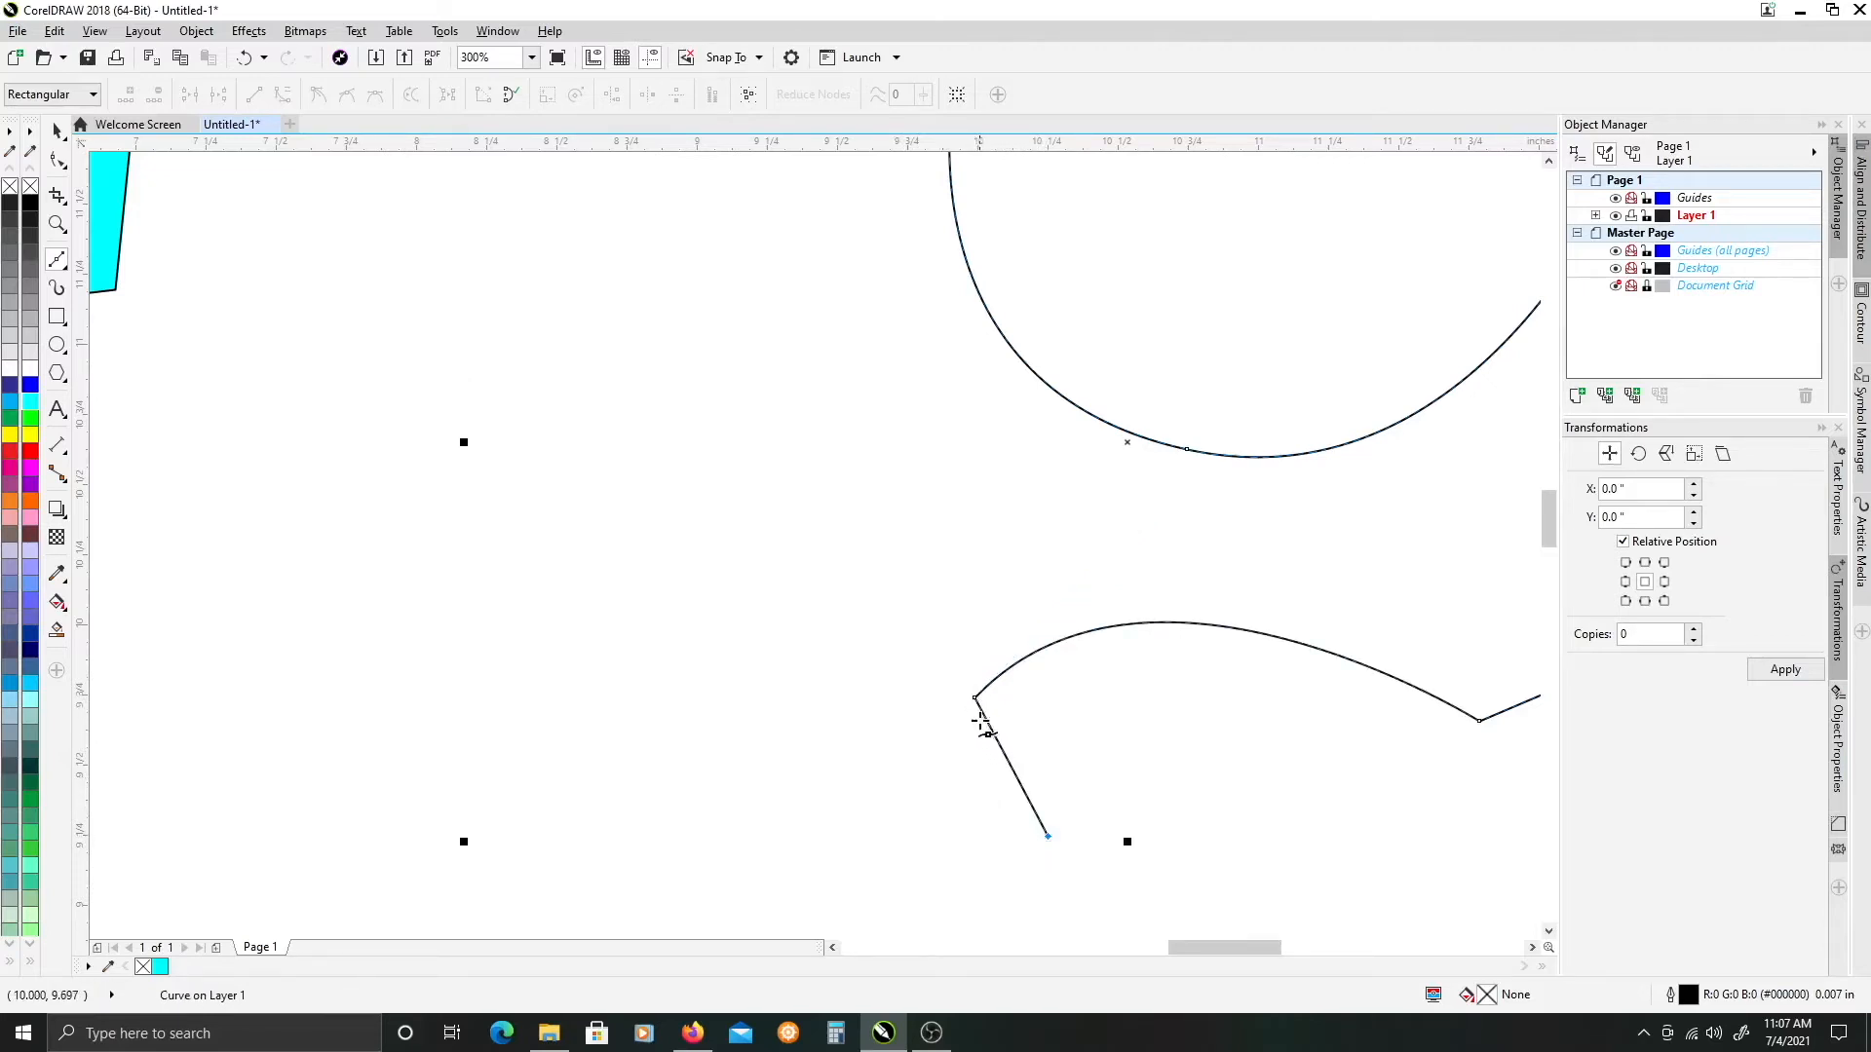
scroll(915, 740, down, 2)
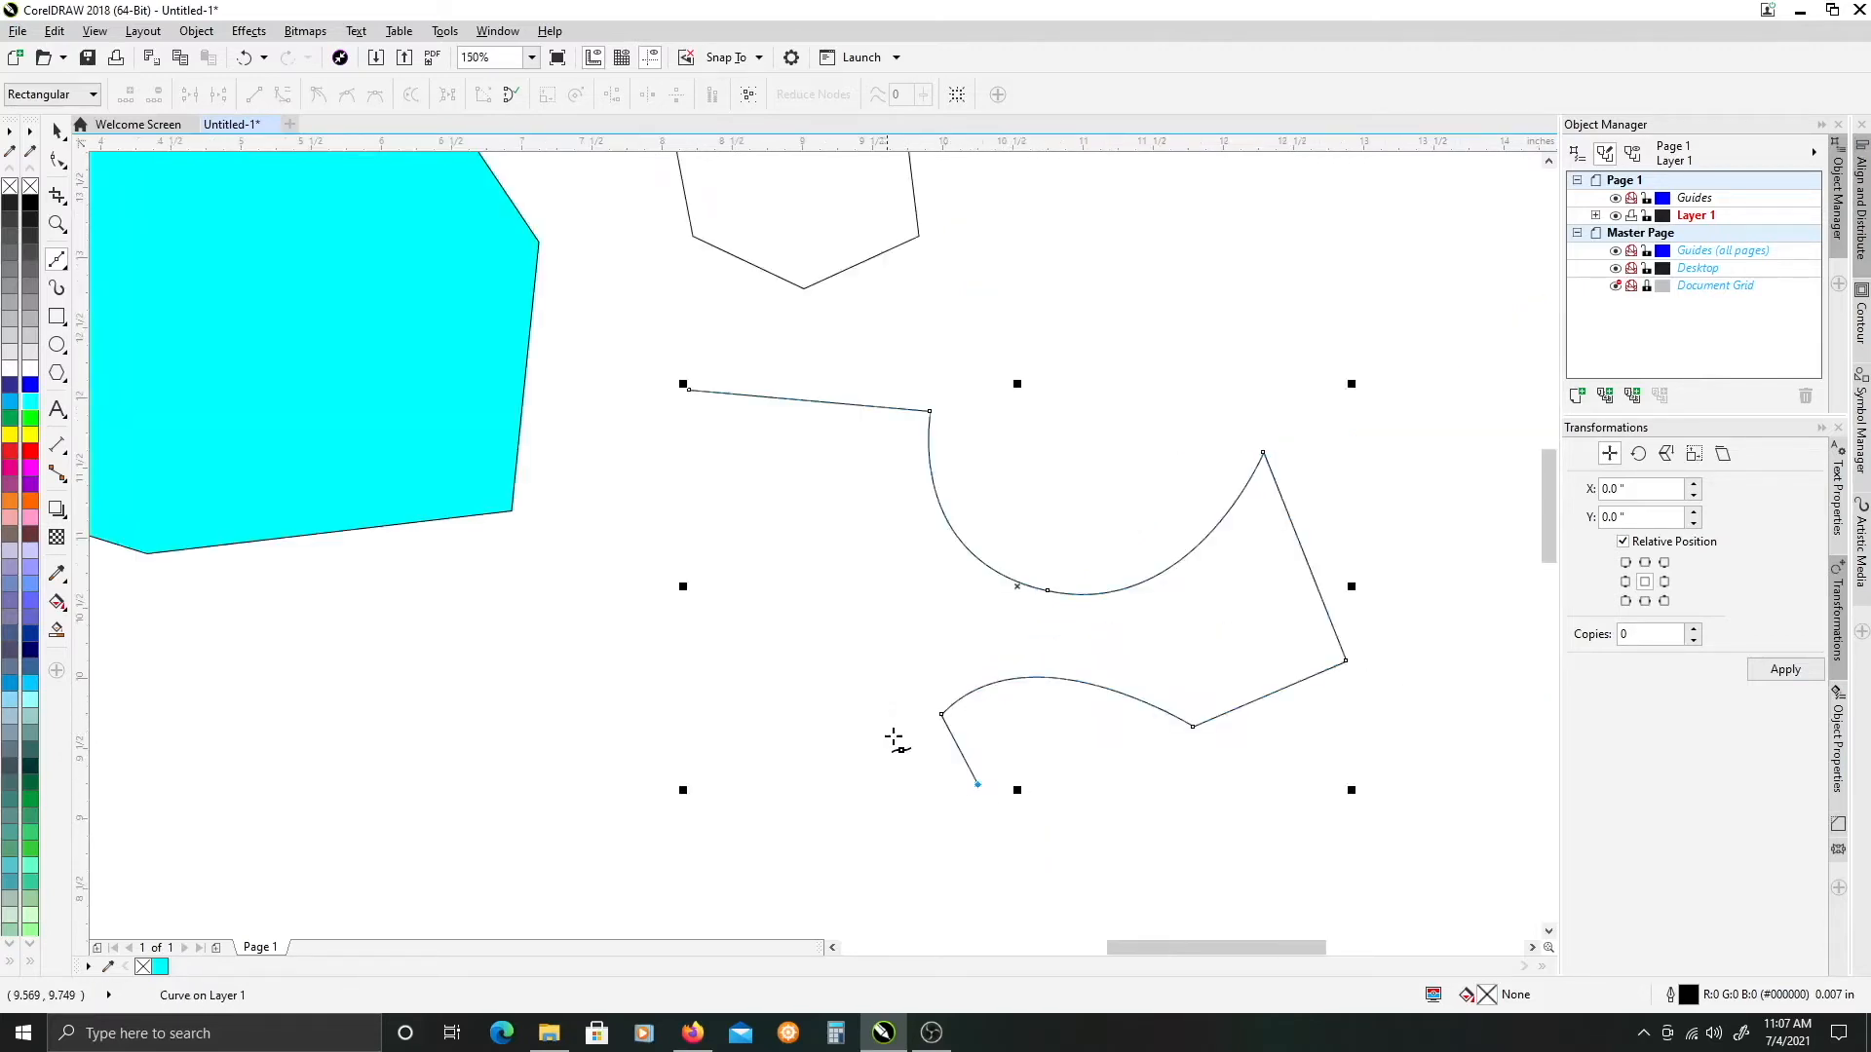
click(787, 785)
- Add three curved segments to the outline, removing the leading handle at each joint to form sharp corners between them
scroll(775, 736, up, 2)
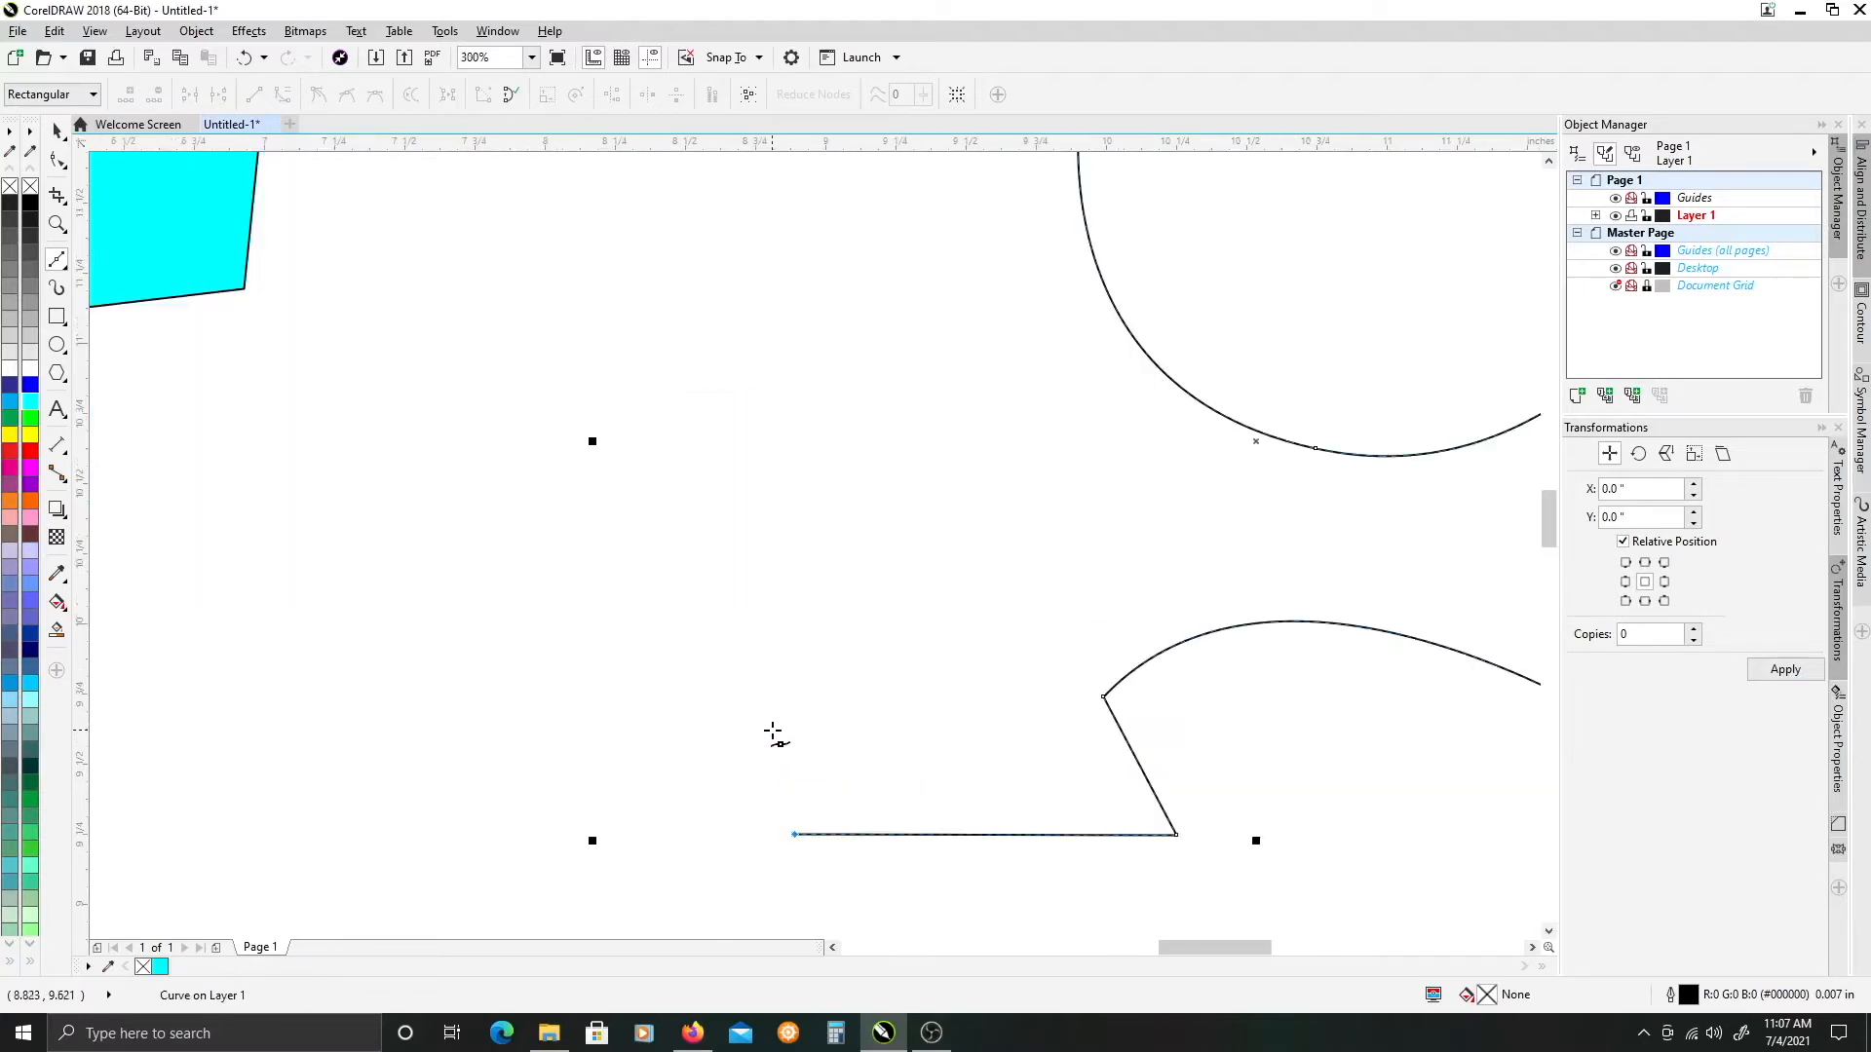
drag(709, 668, 777, 546)
click(708, 669)
drag(636, 503, 556, 446)
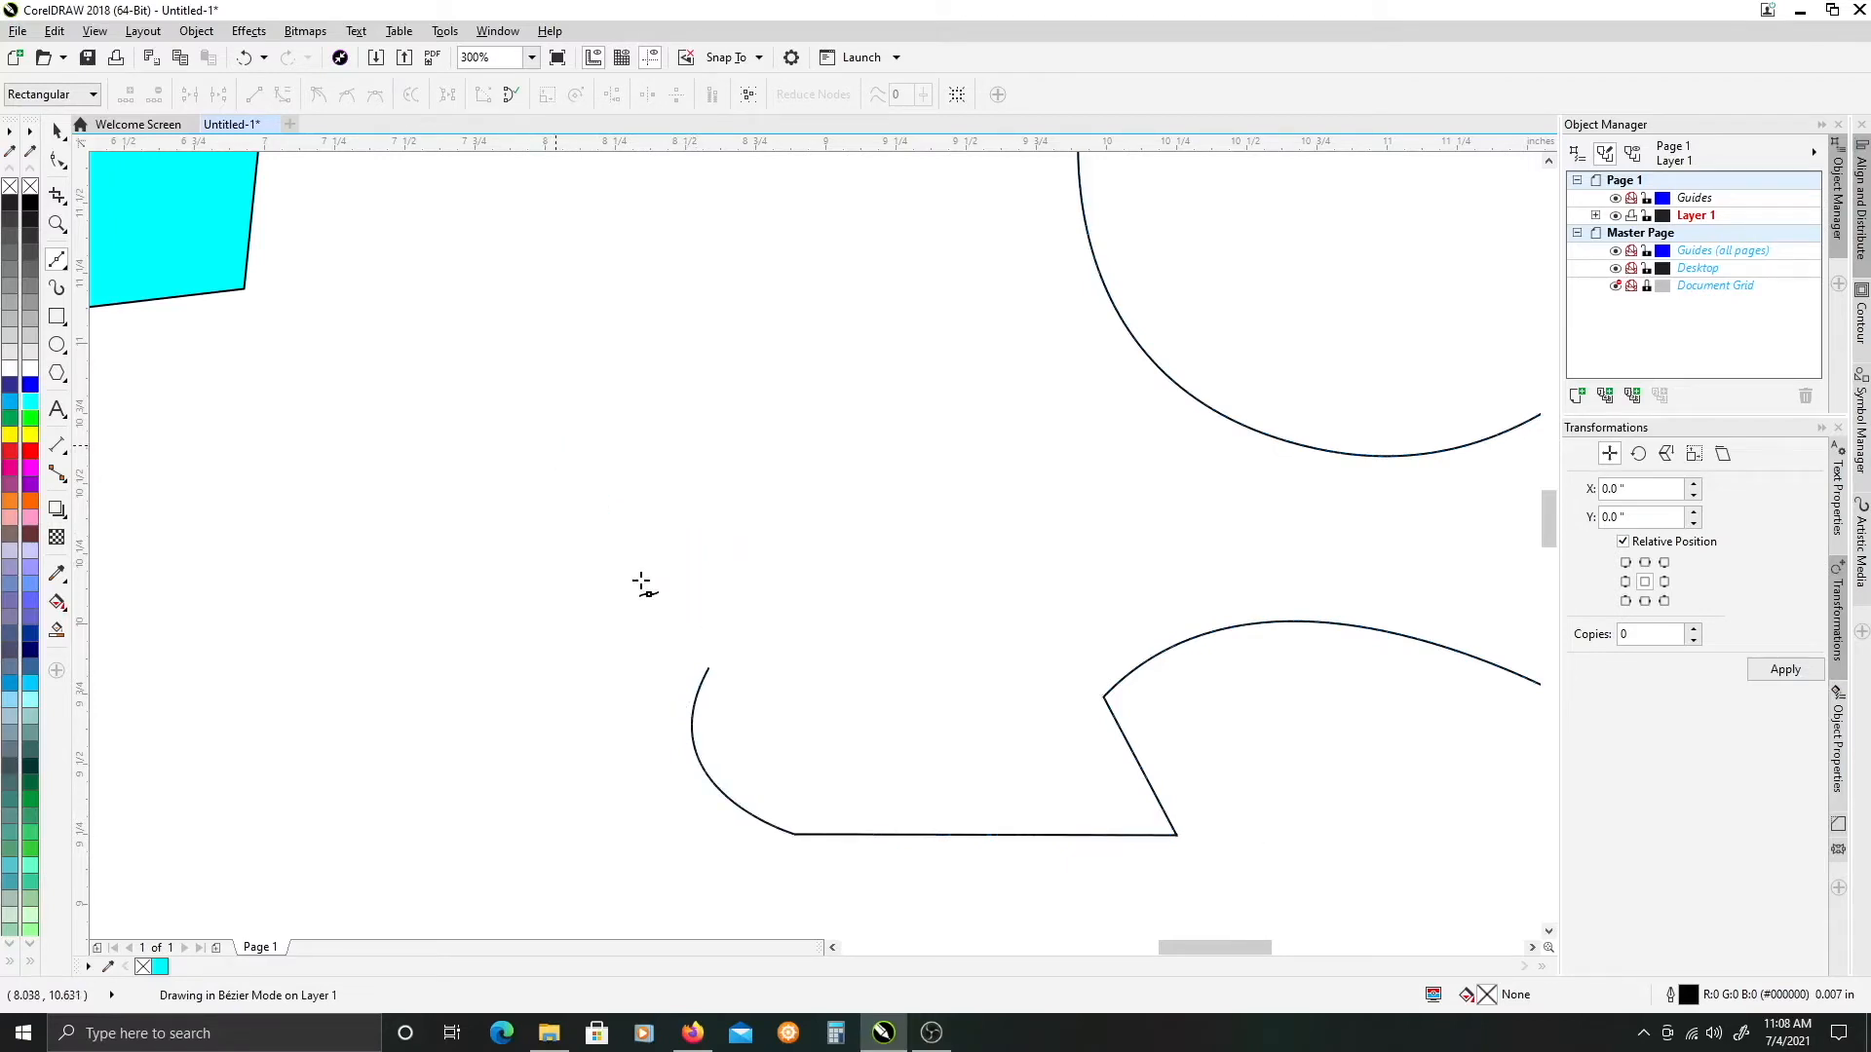
scroll(692, 663, up, 4)
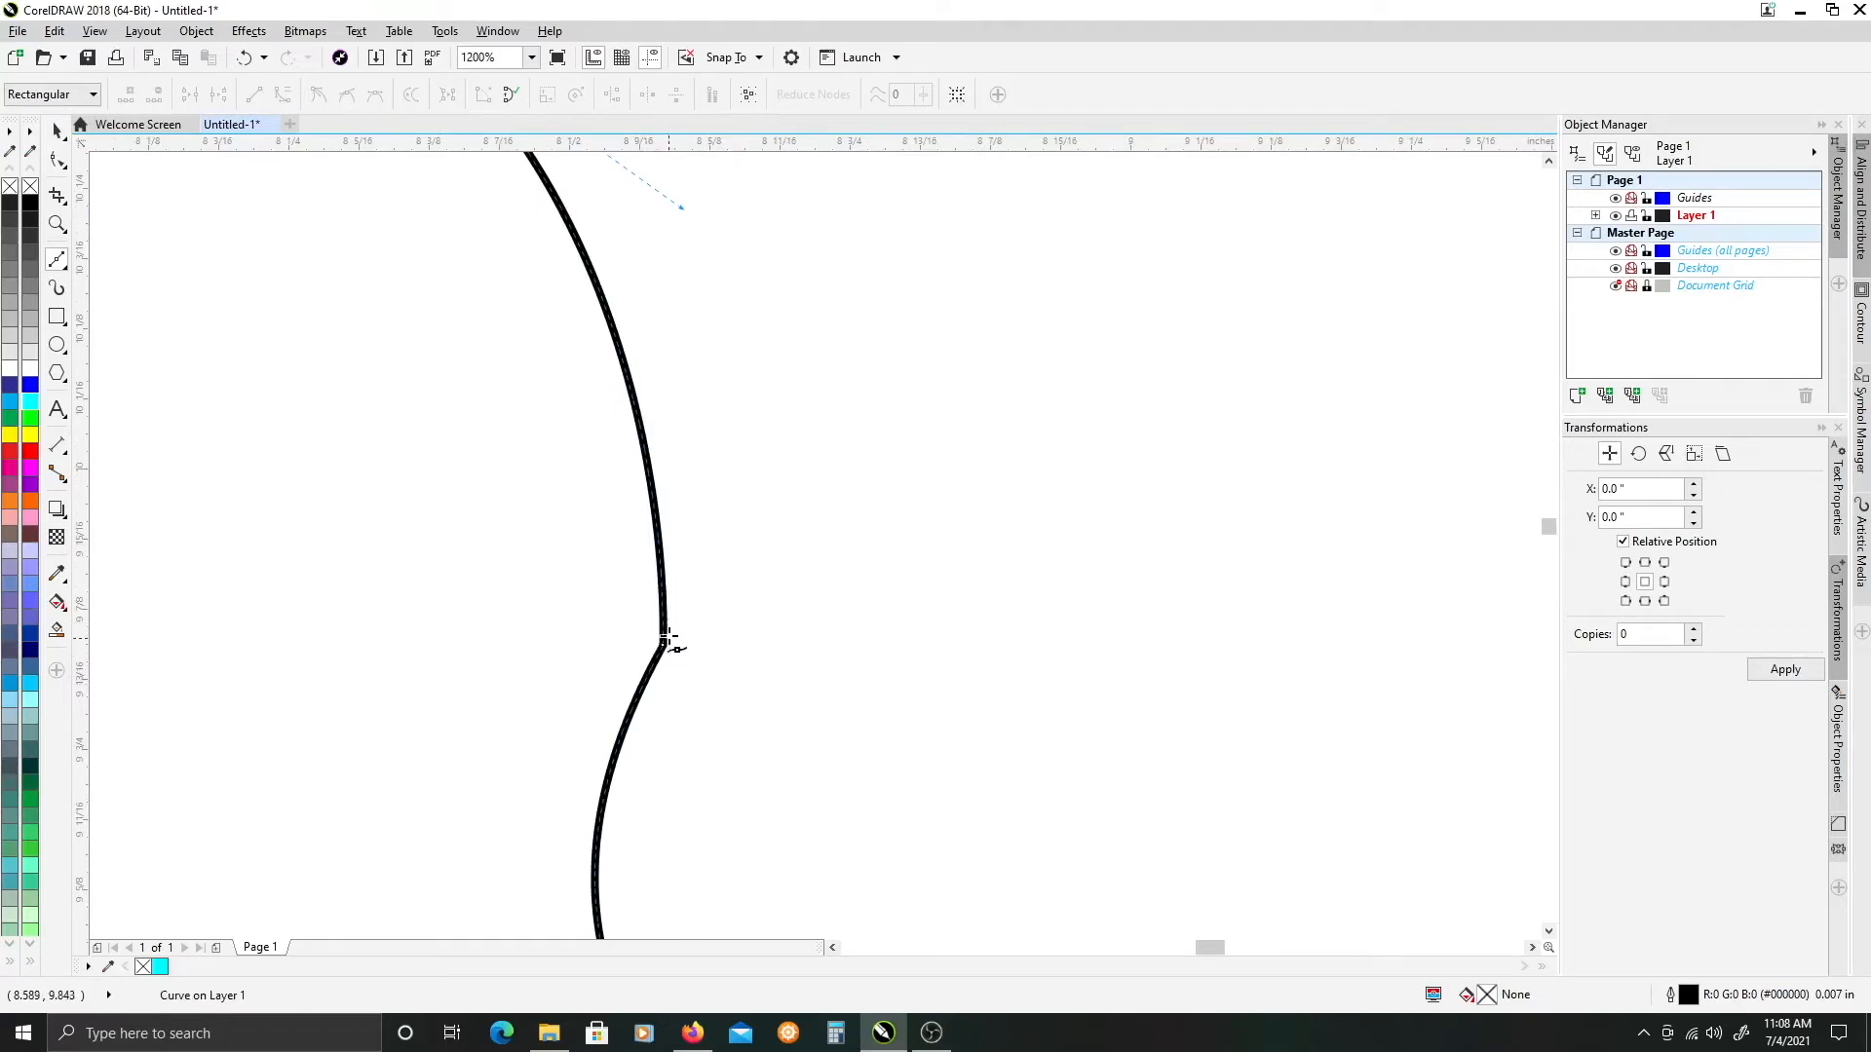
scroll(690, 658, down, 2)
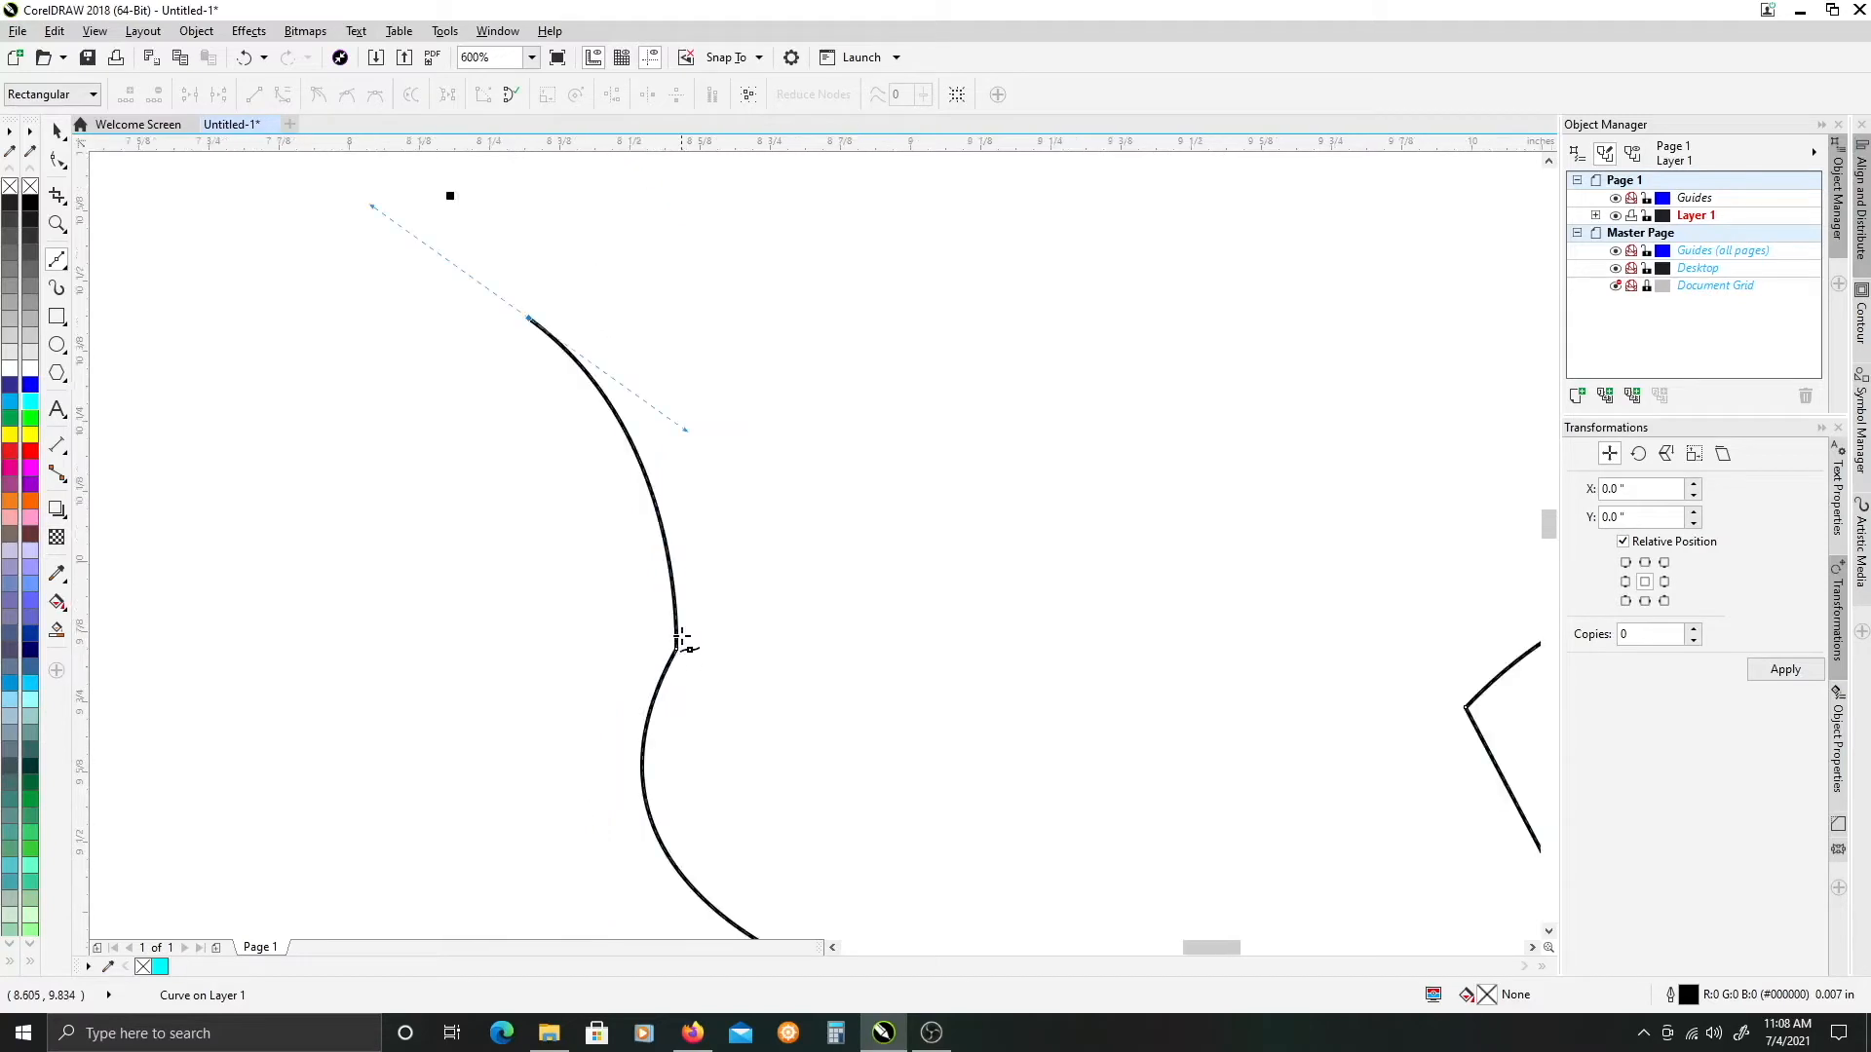
click(528, 318)
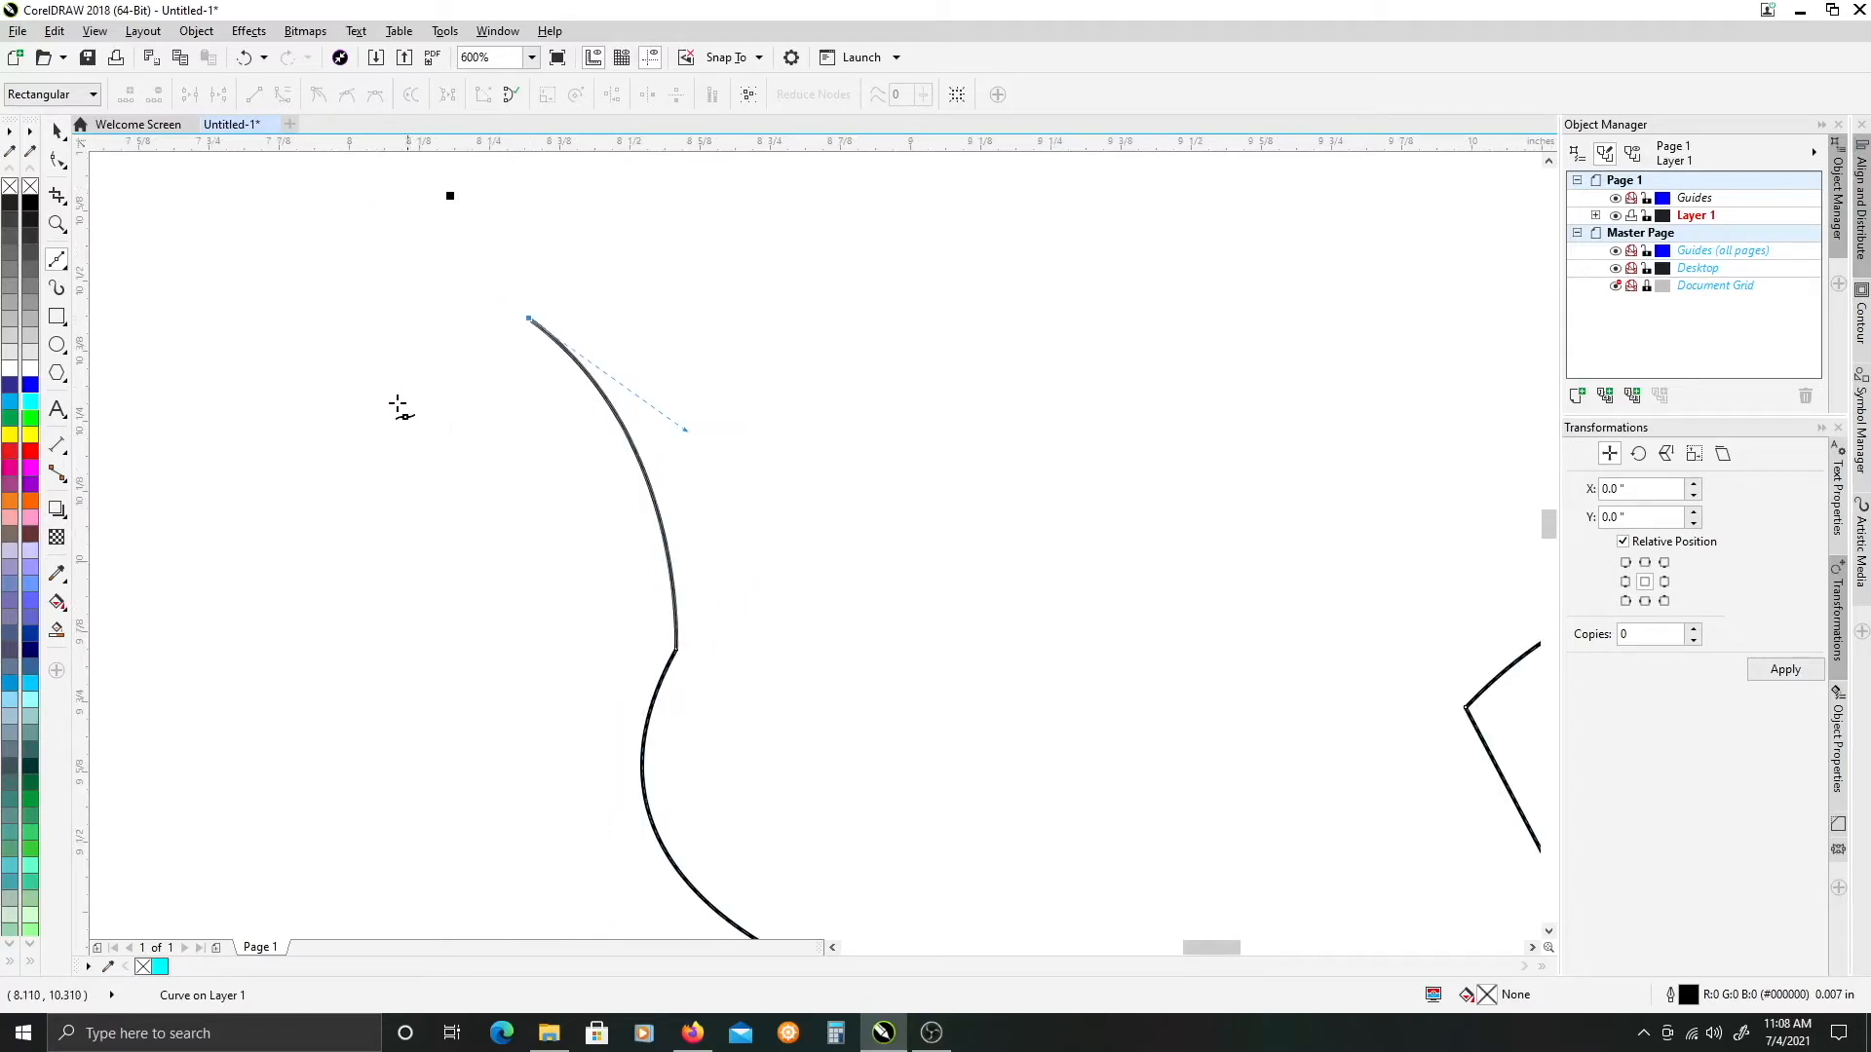
drag(313, 485, 151, 504)
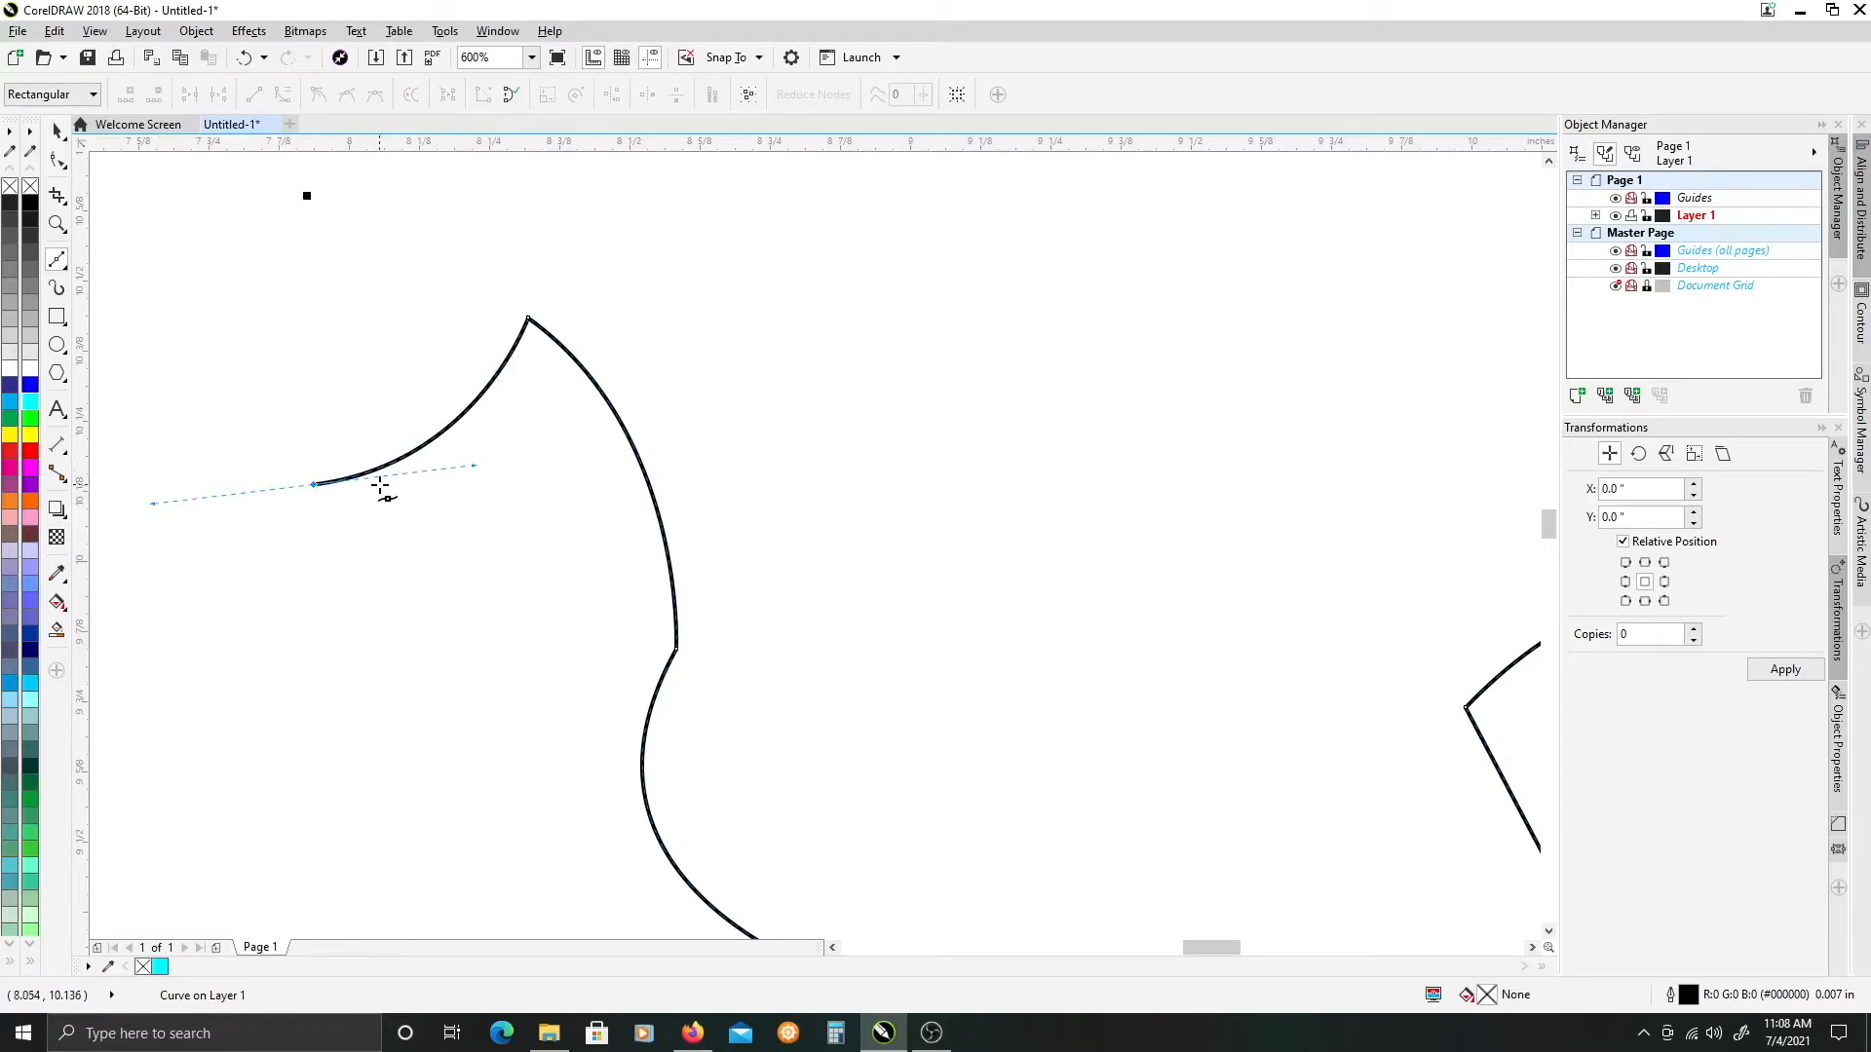
- Complete the outline with one curve and three straight segments, closing it at its start, about 5.3 by 2.8 inches overall
scroll(458, 535, down, 1)
drag(481, 499, 583, 760)
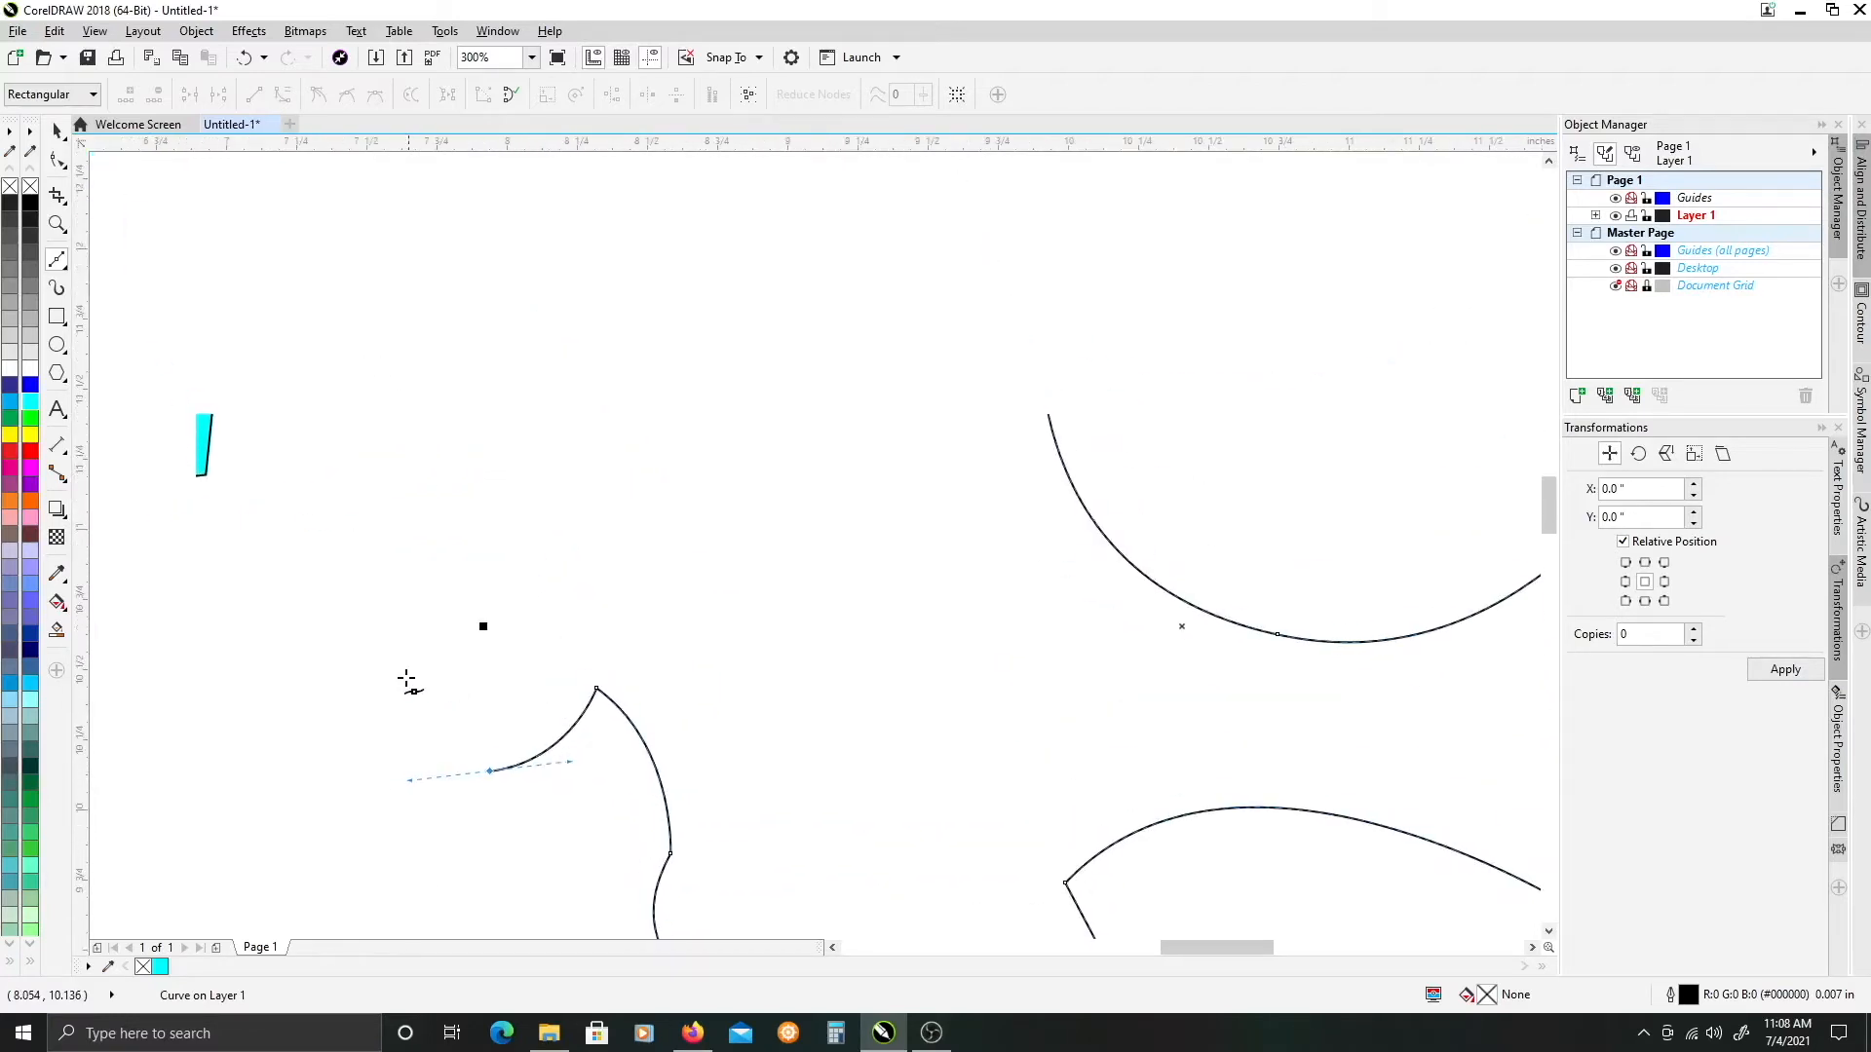
scroll(466, 665, down, 1)
click(426, 624)
click(468, 548)
click(513, 516)
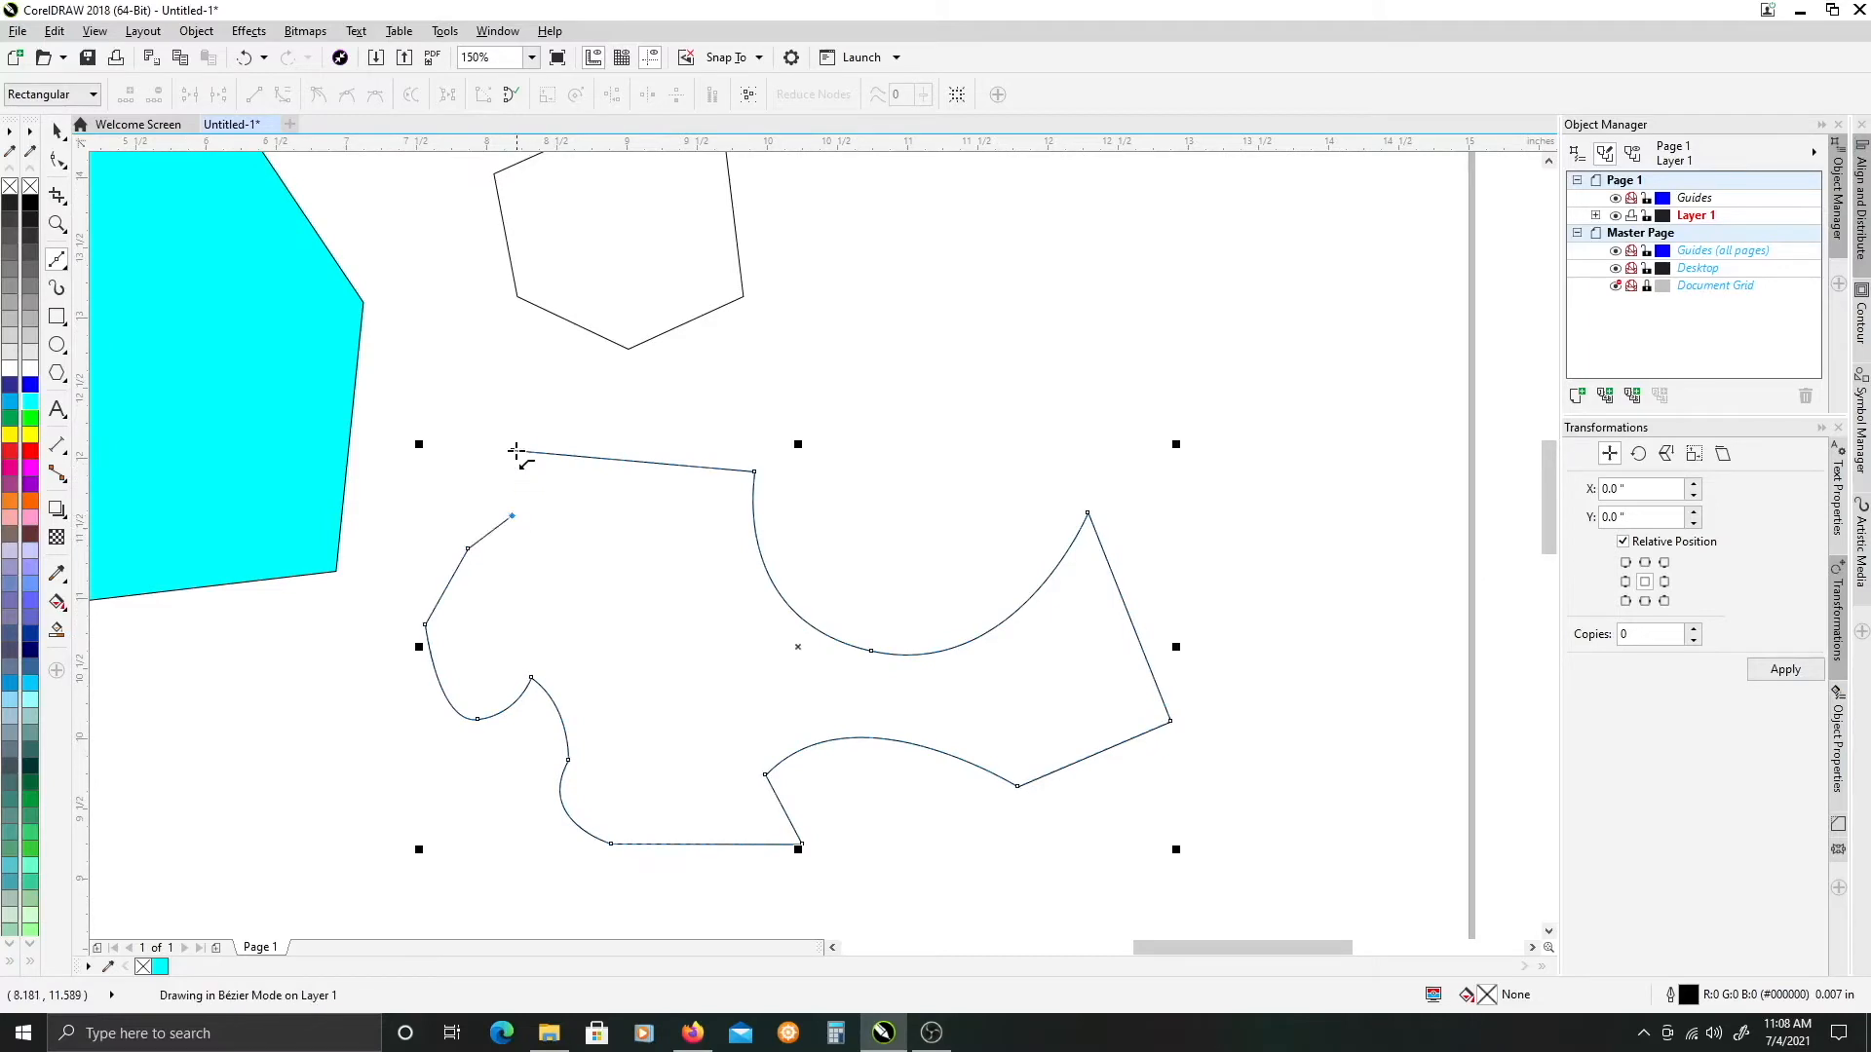
click(515, 450)
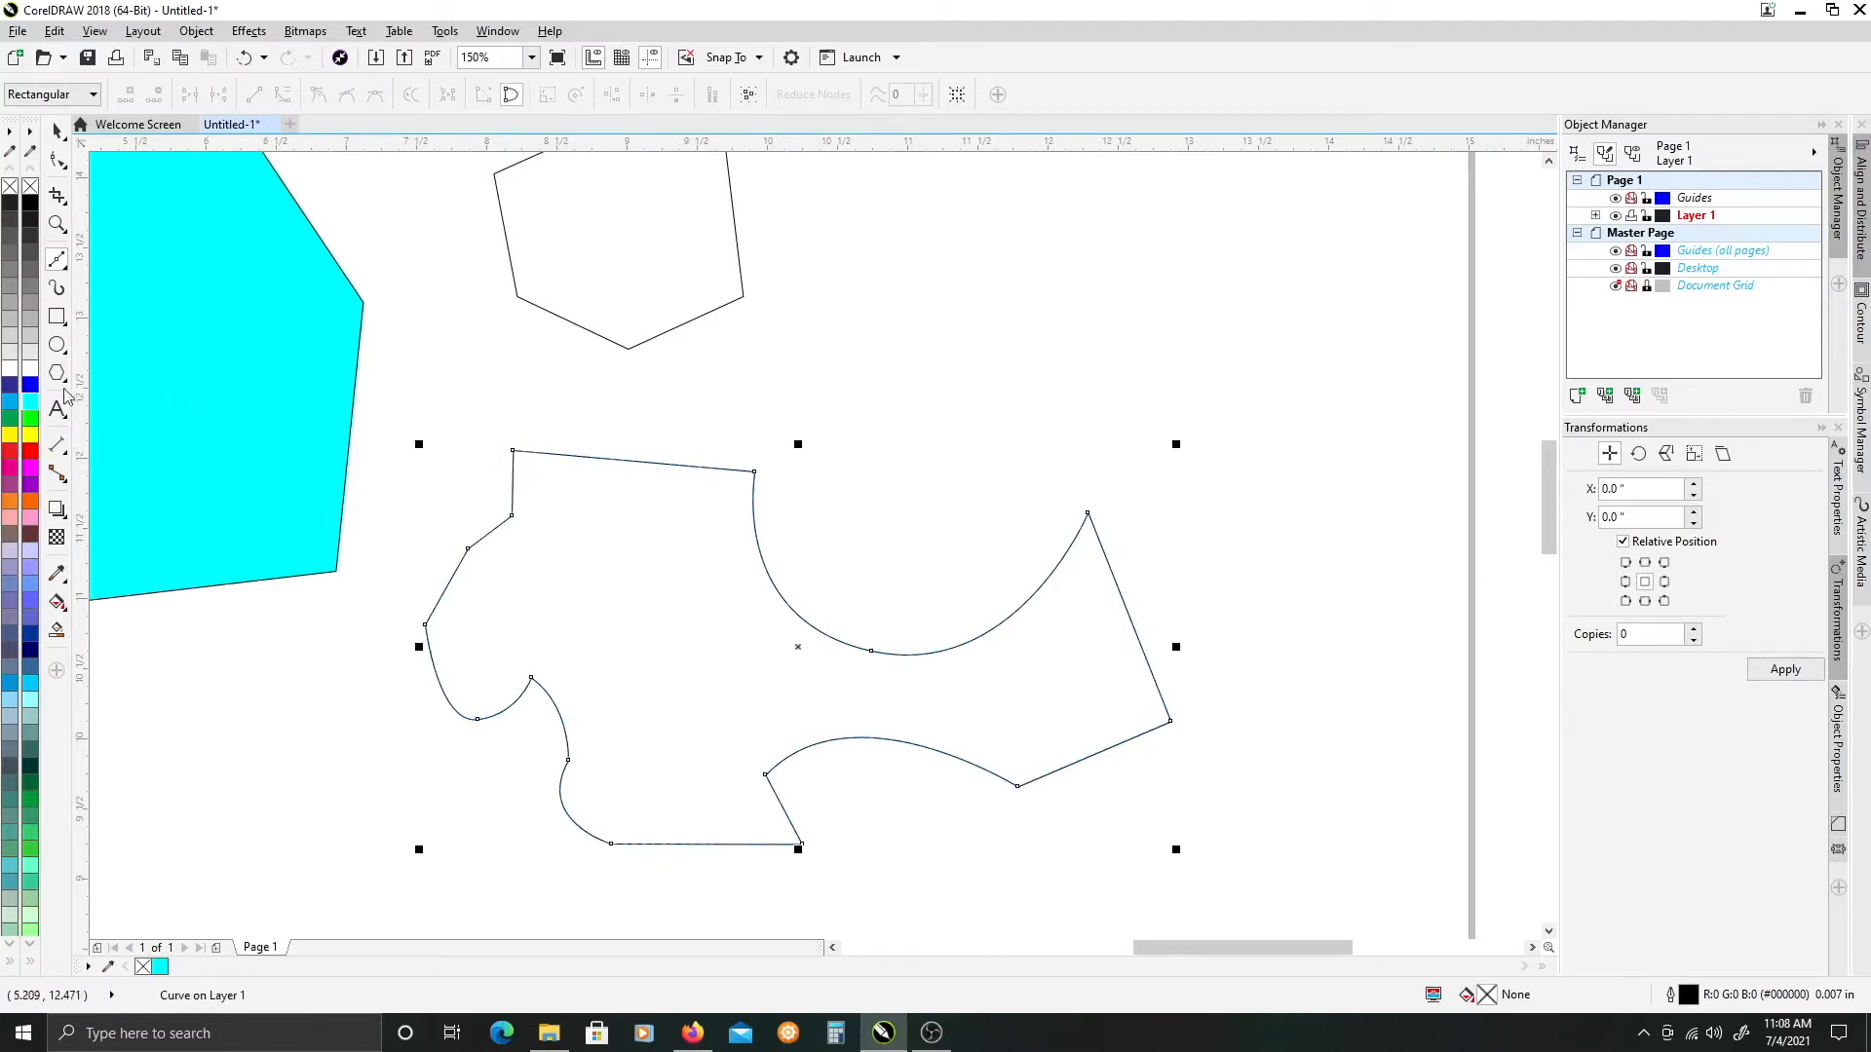
- Fill the closed mixed-segment outline with bright green (R:0 G:255 B:0) and switch to the Pick tool
click(30, 419)
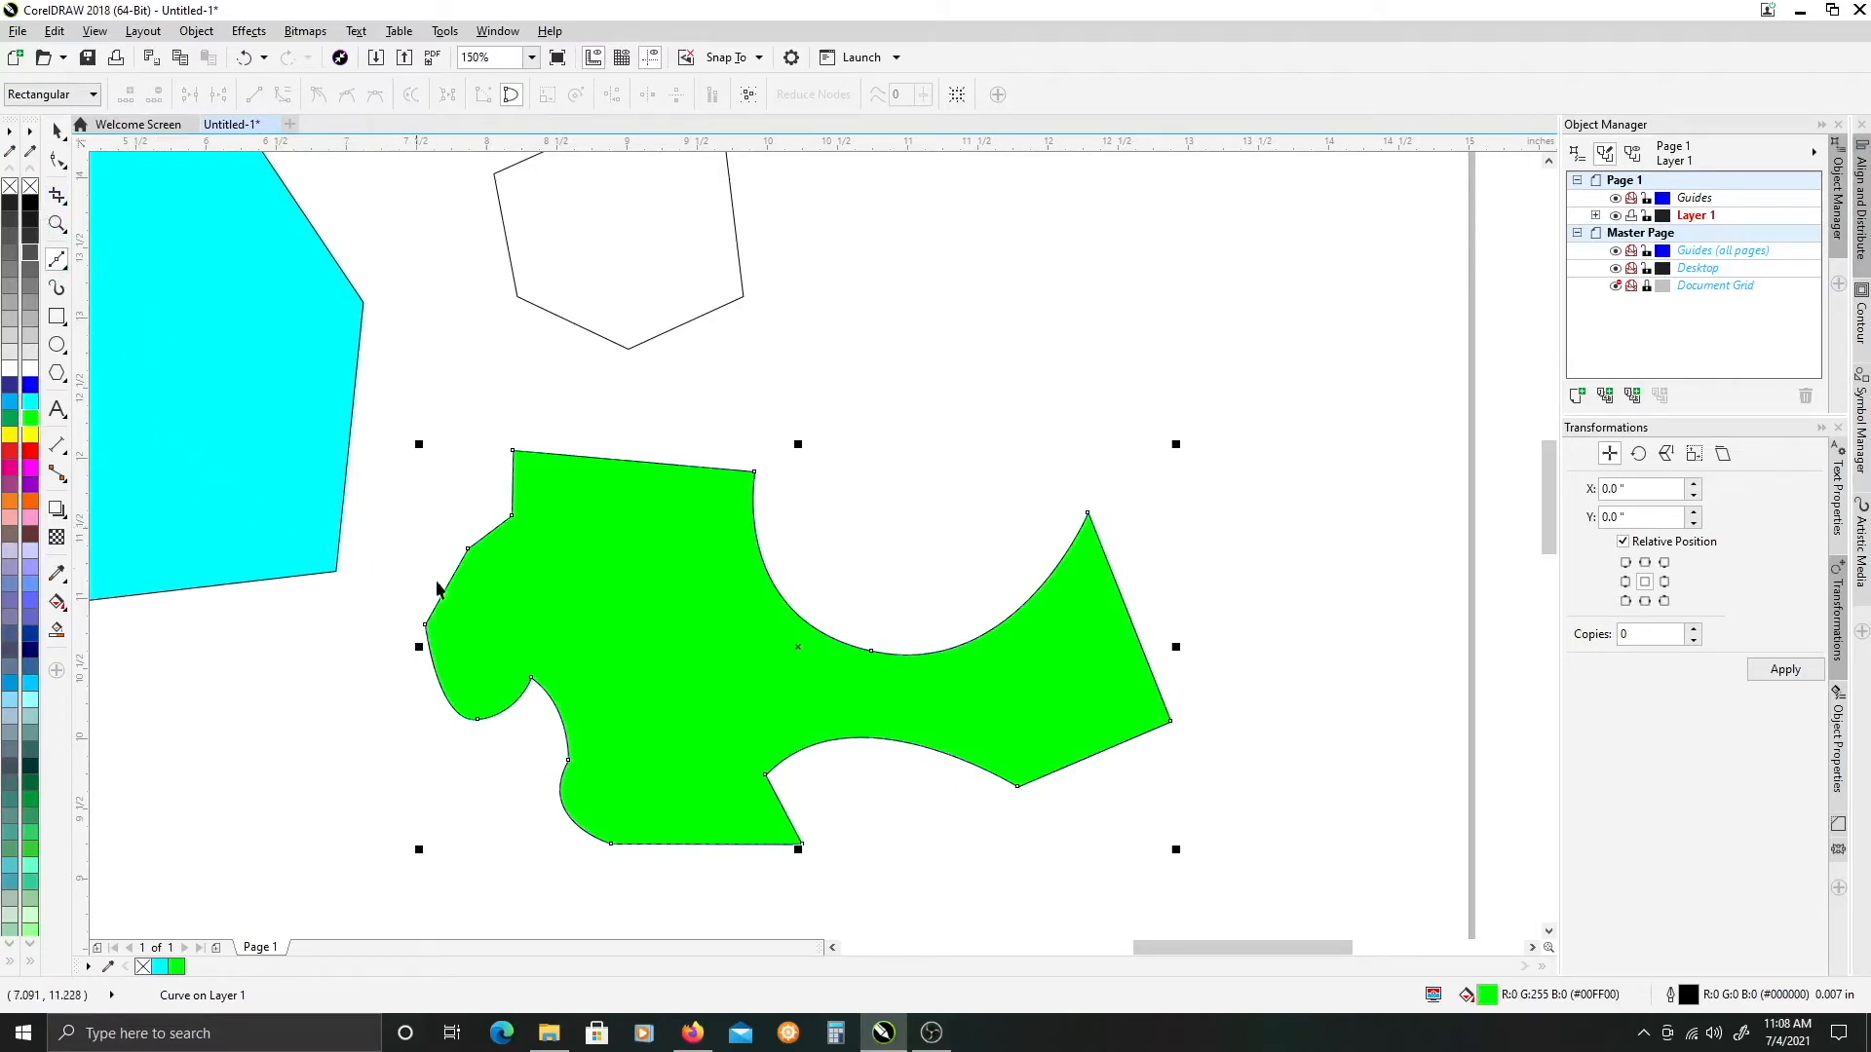
key(space)
scroll(701, 631, down, 1)
drag(677, 637, 779, 533)
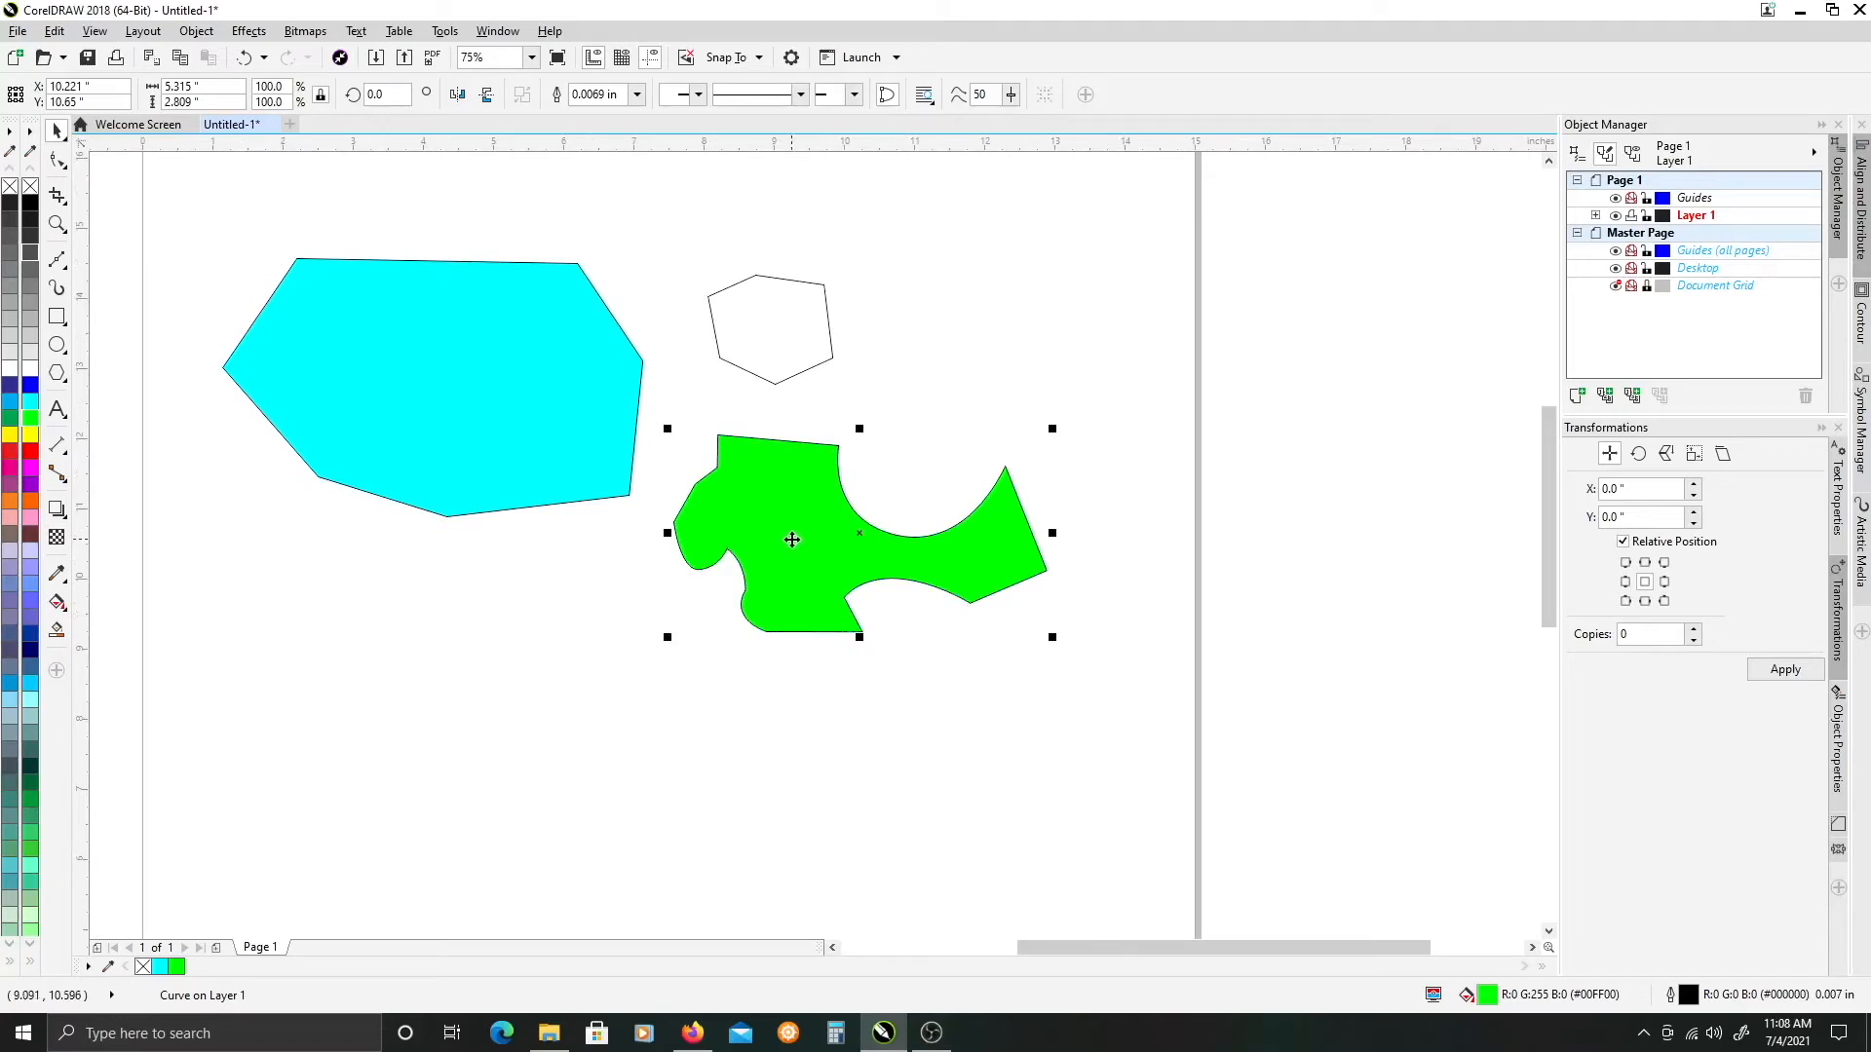
scroll(820, 548, up, 1)
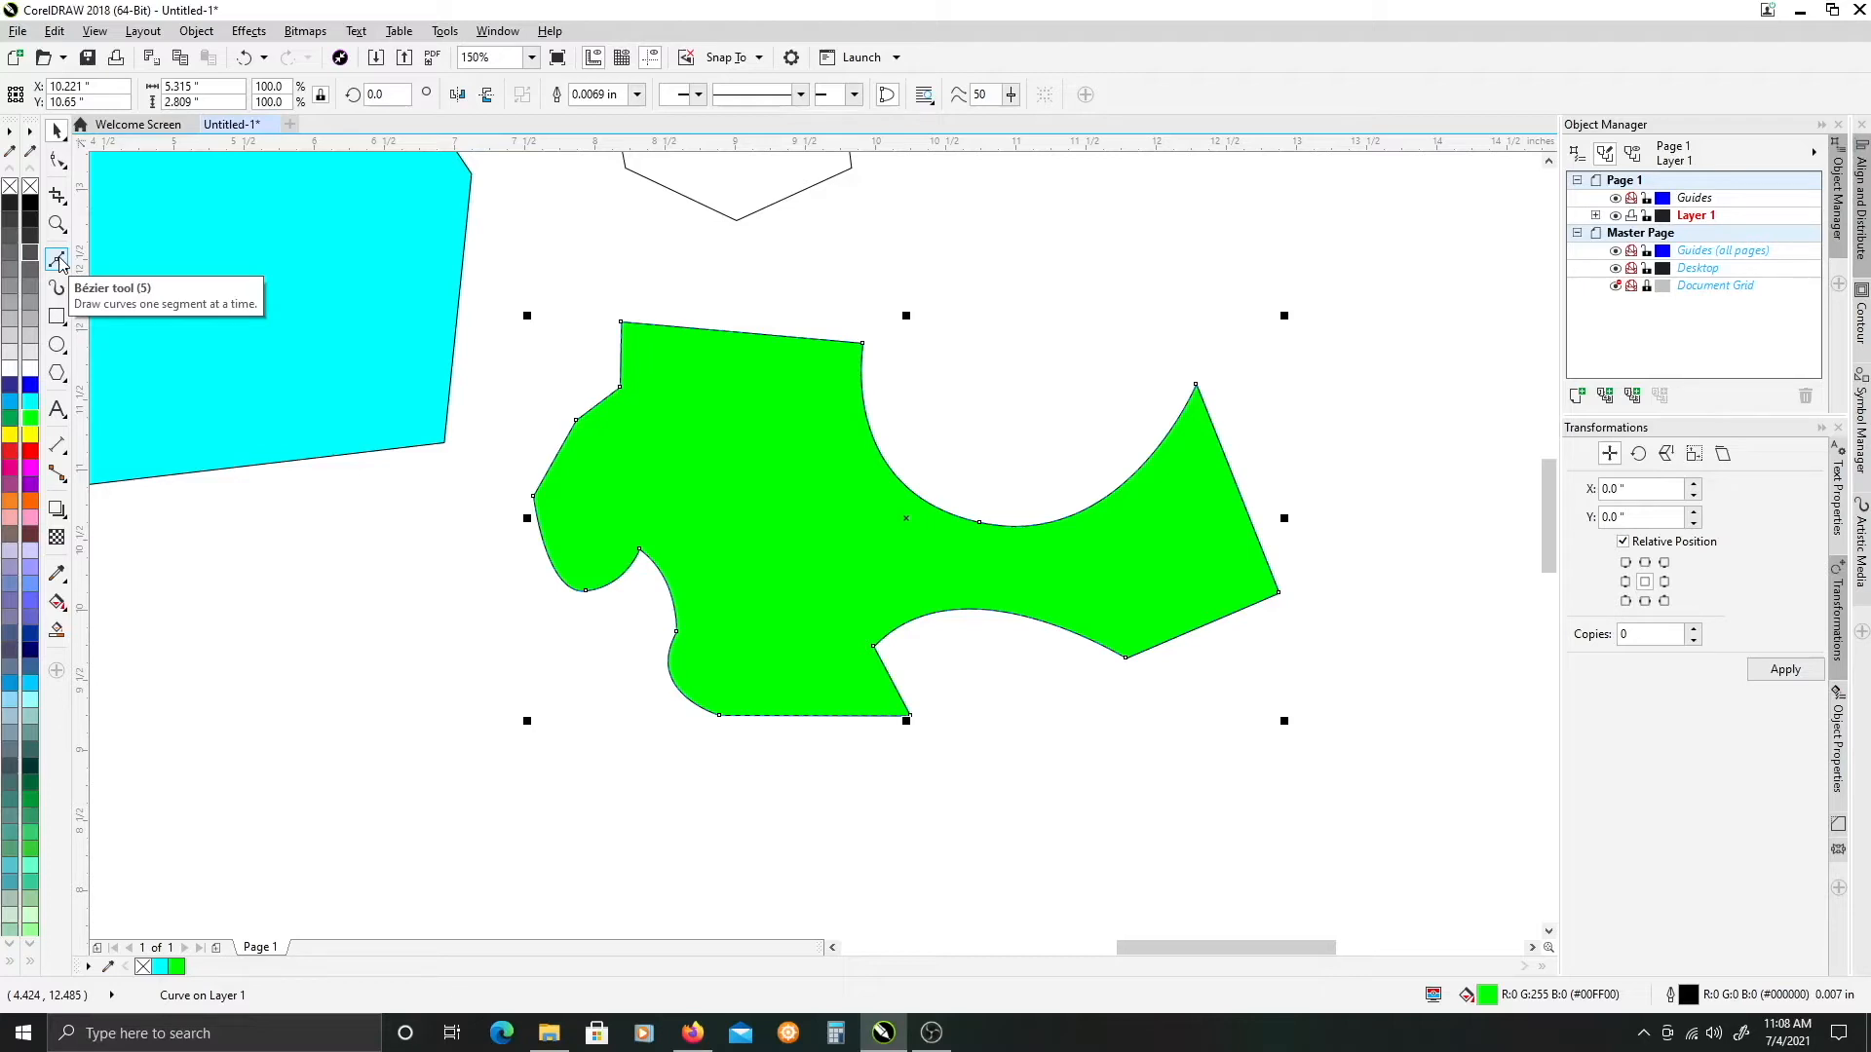
- Draw a closed six-sided outline of straight segments with the Pen tool below the cyan shape, about 3.1 by 2.9 inches
click(59, 261)
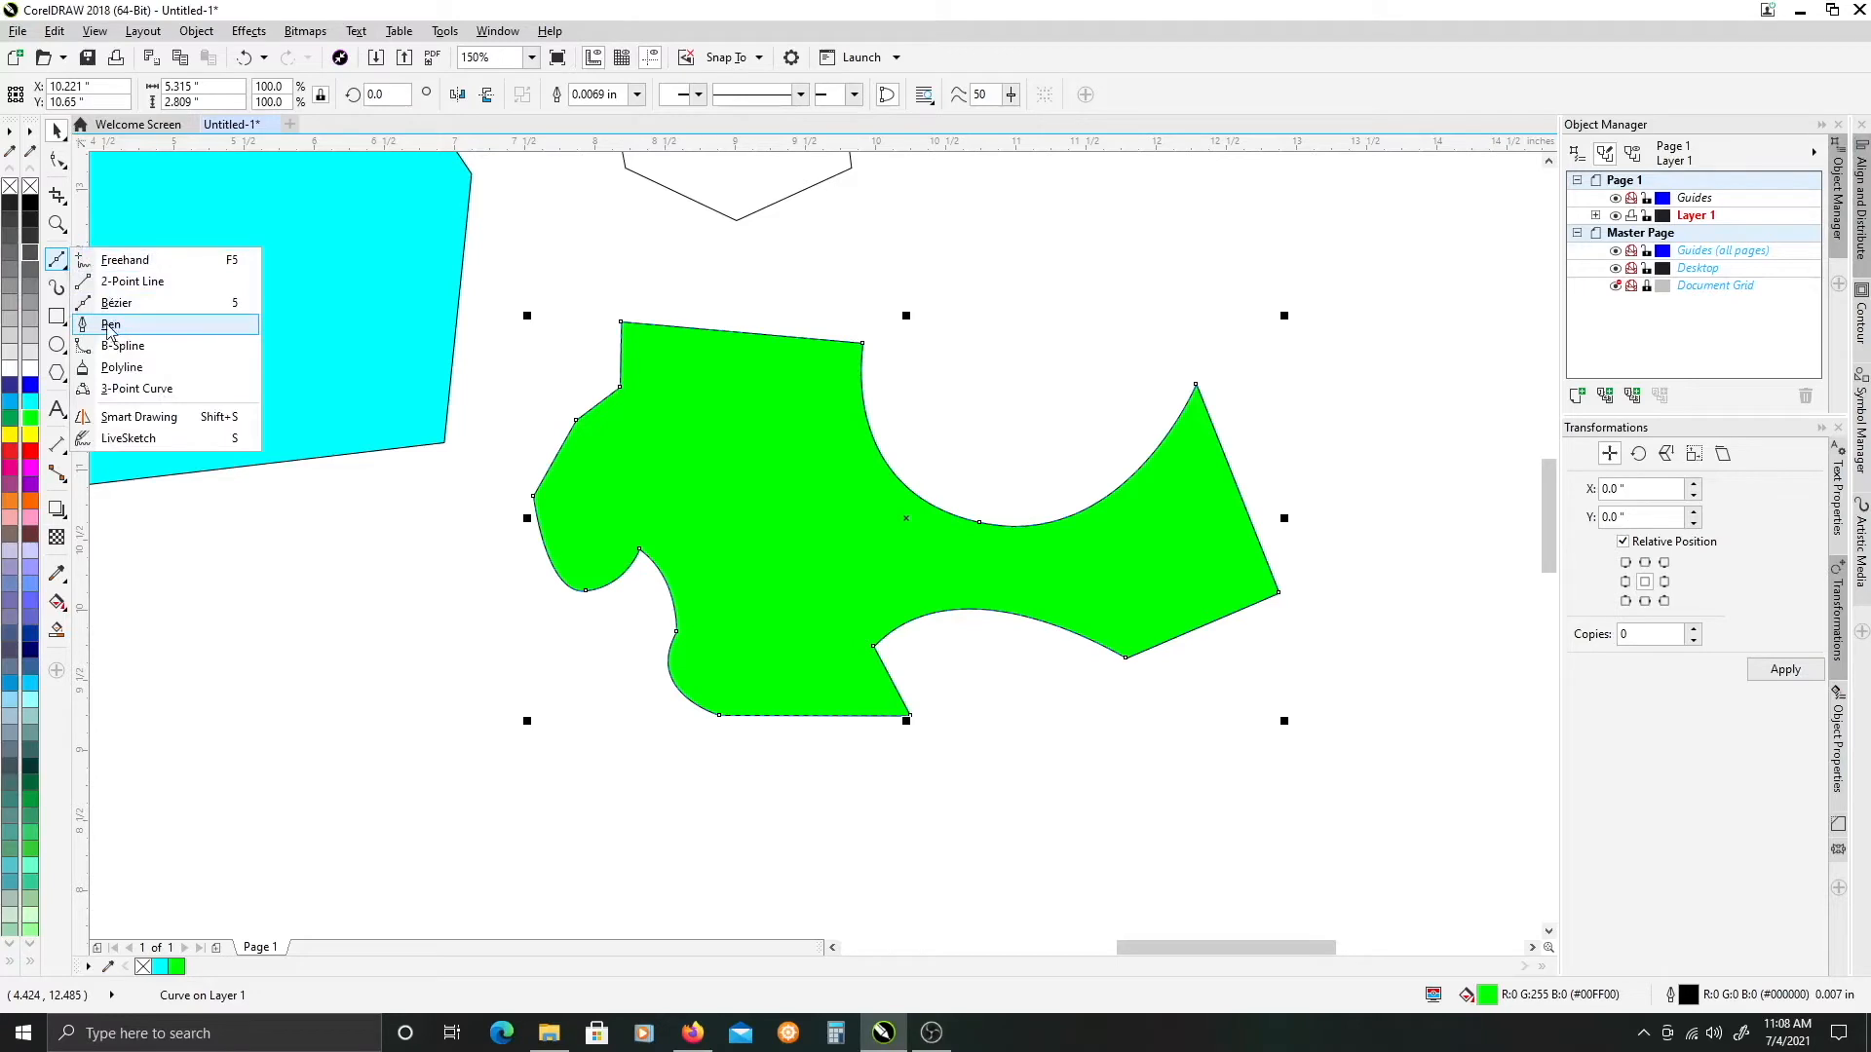
click(110, 324)
drag(396, 571, 864, 374)
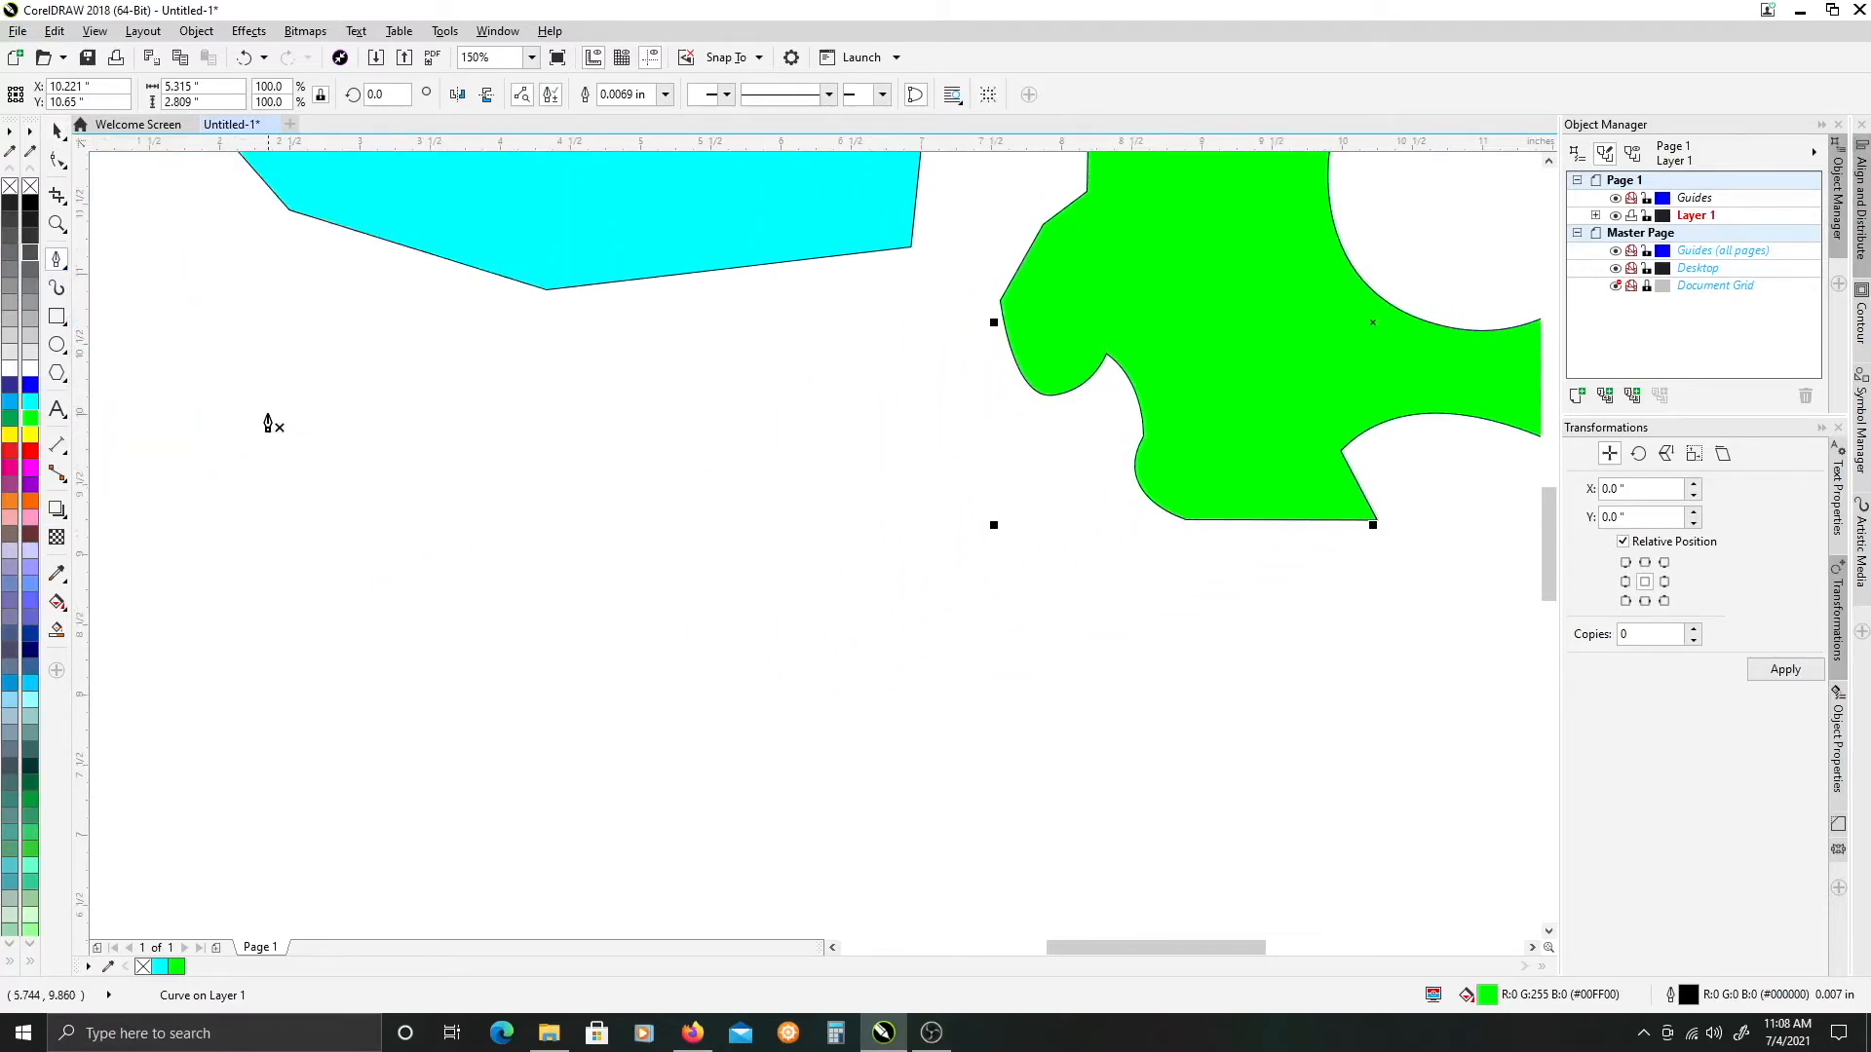
click(295, 348)
click(492, 400)
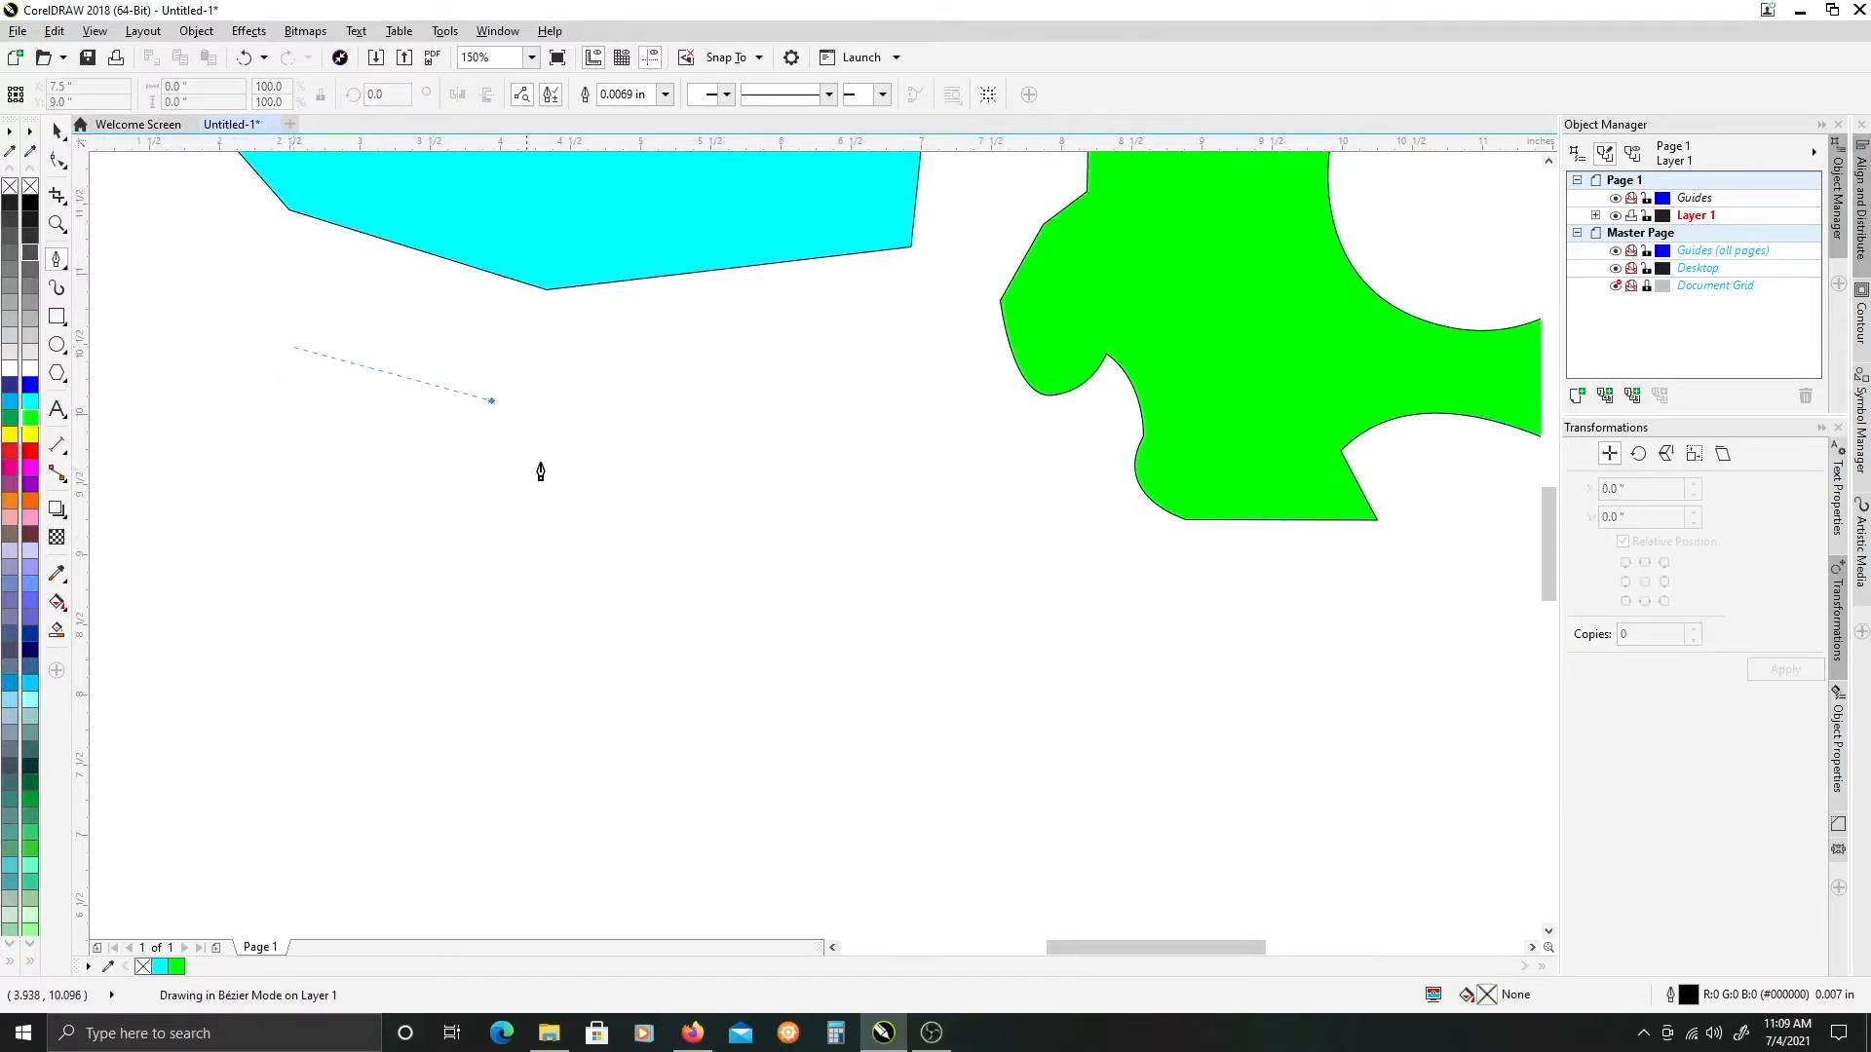
click(601, 610)
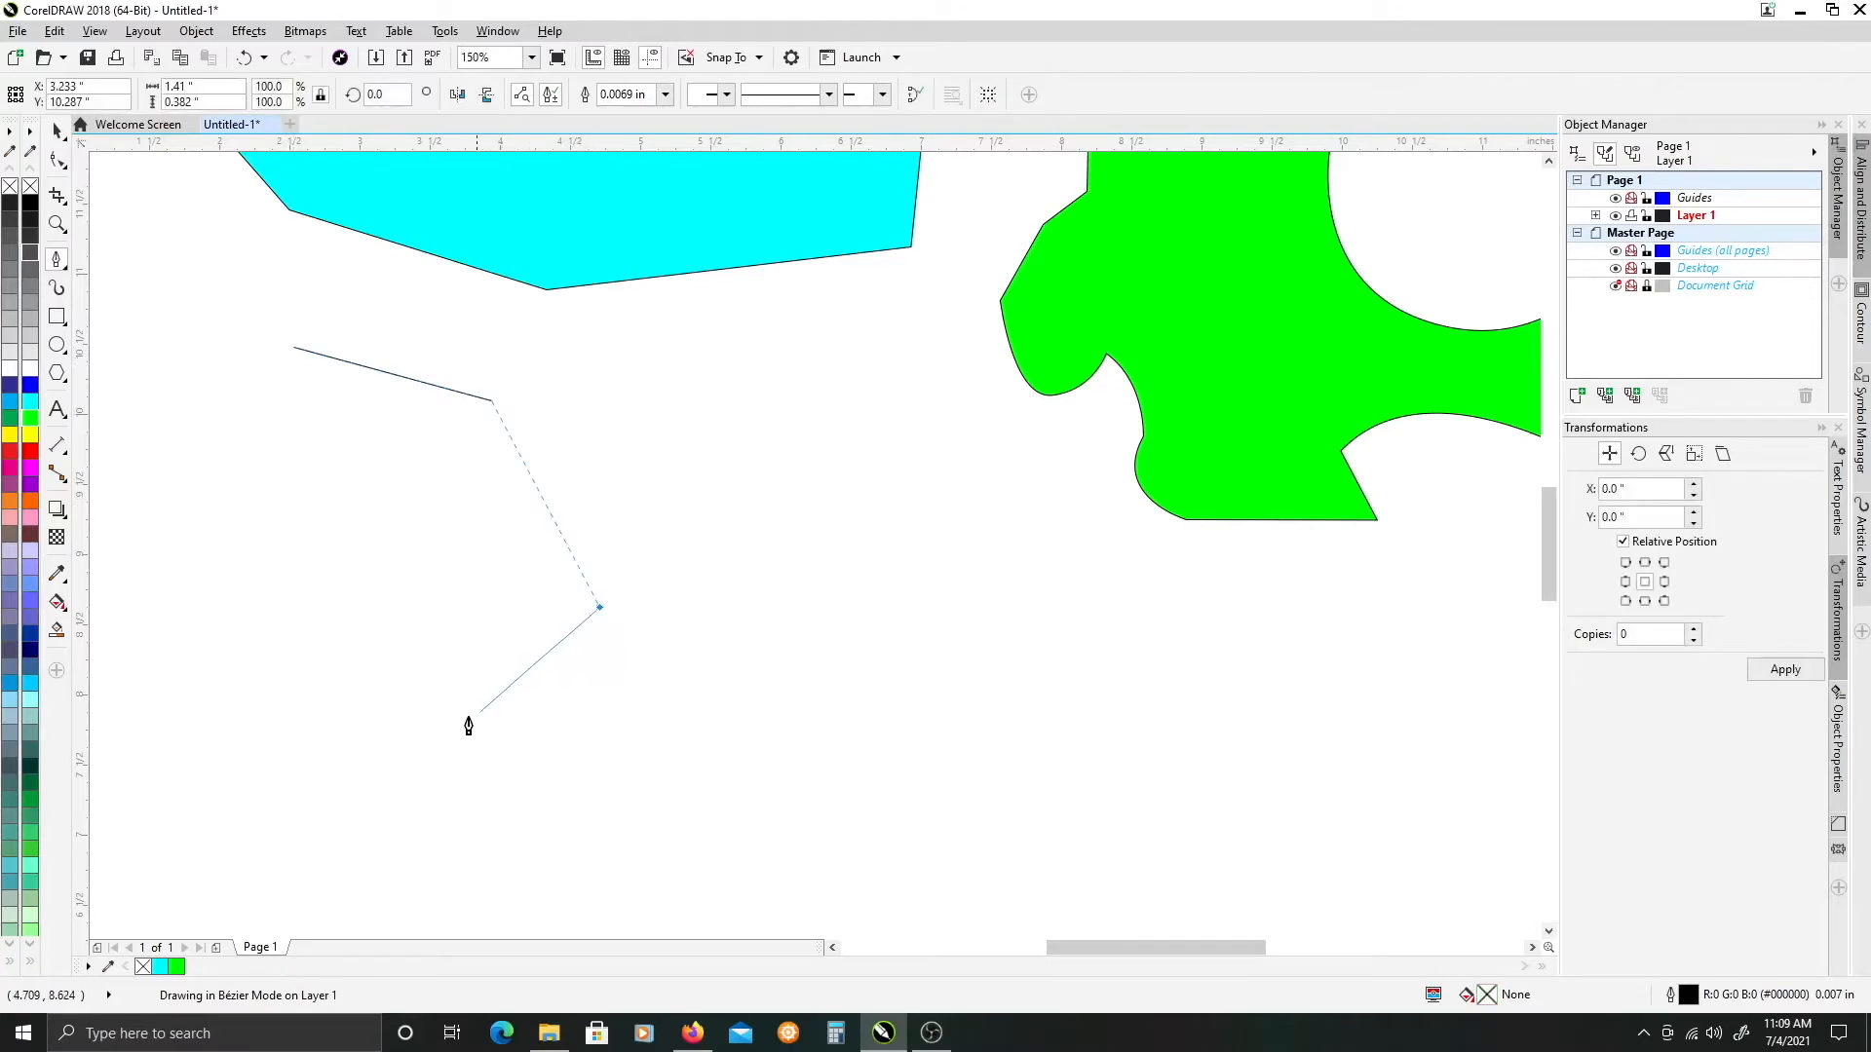
click(427, 750)
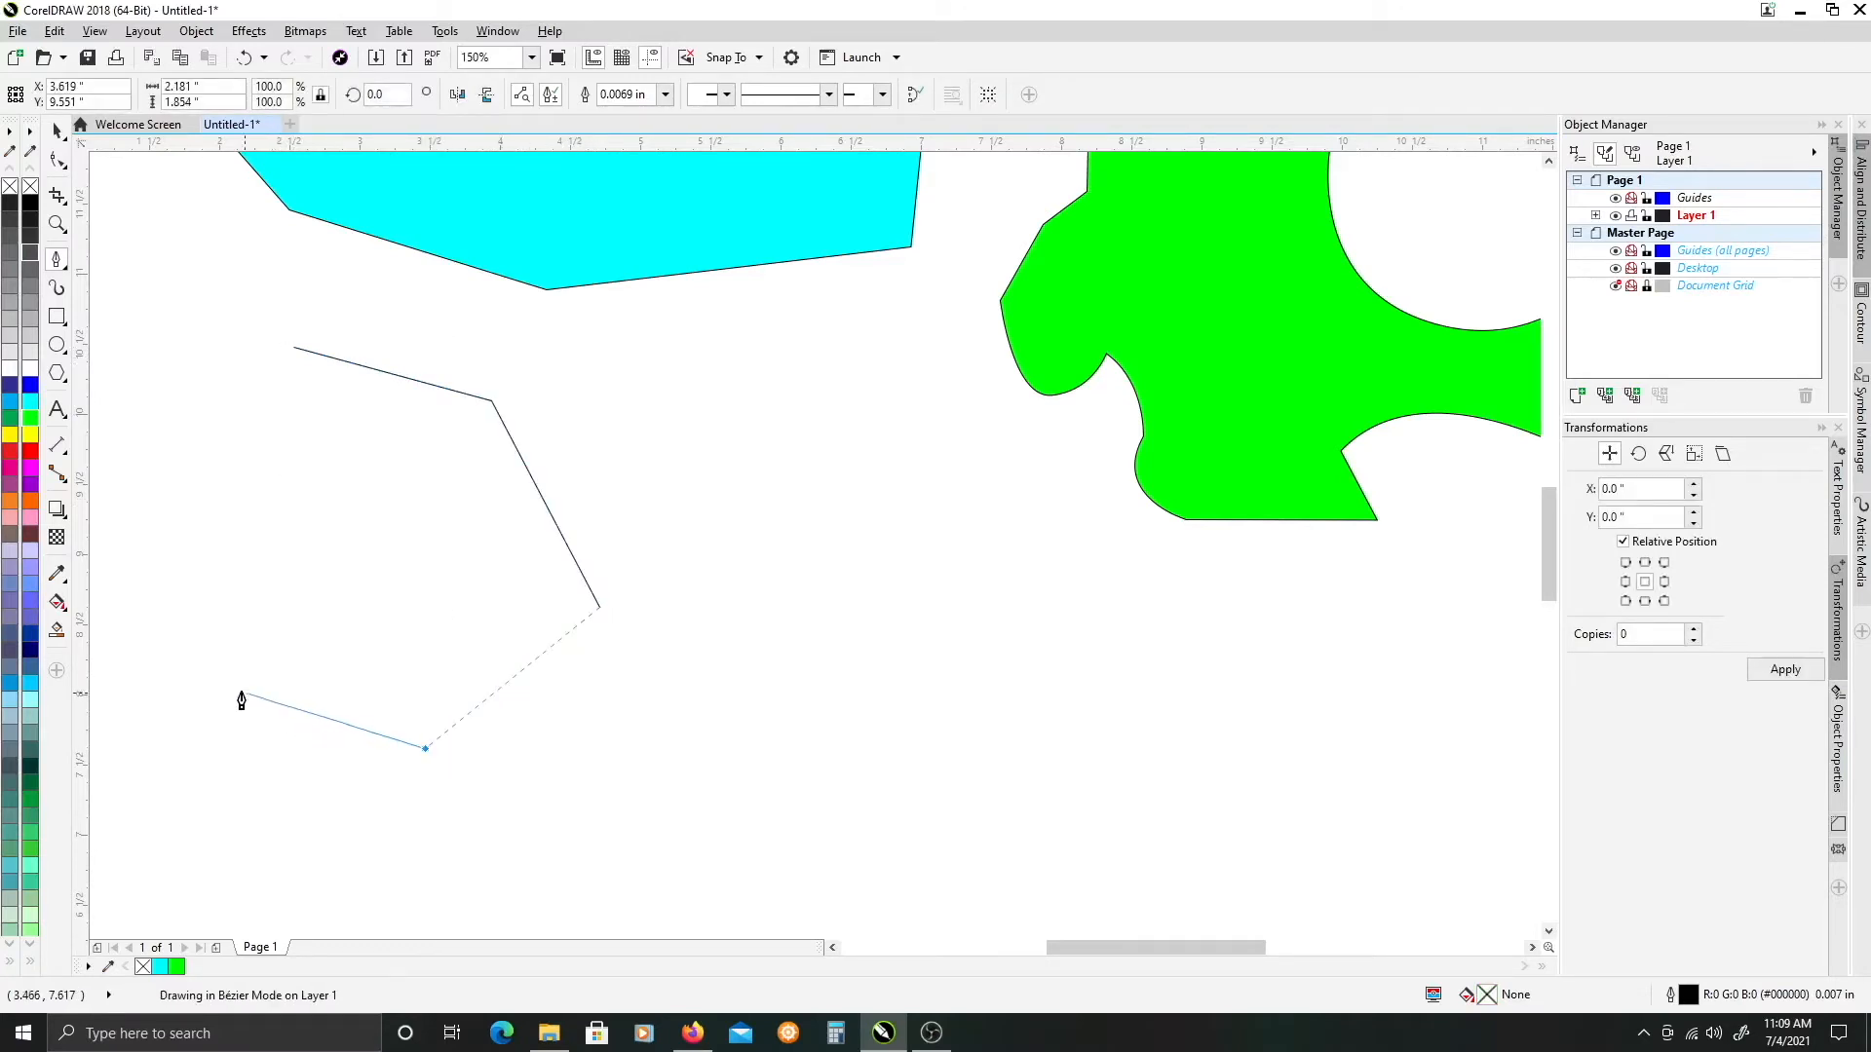
click(202, 657)
click(169, 496)
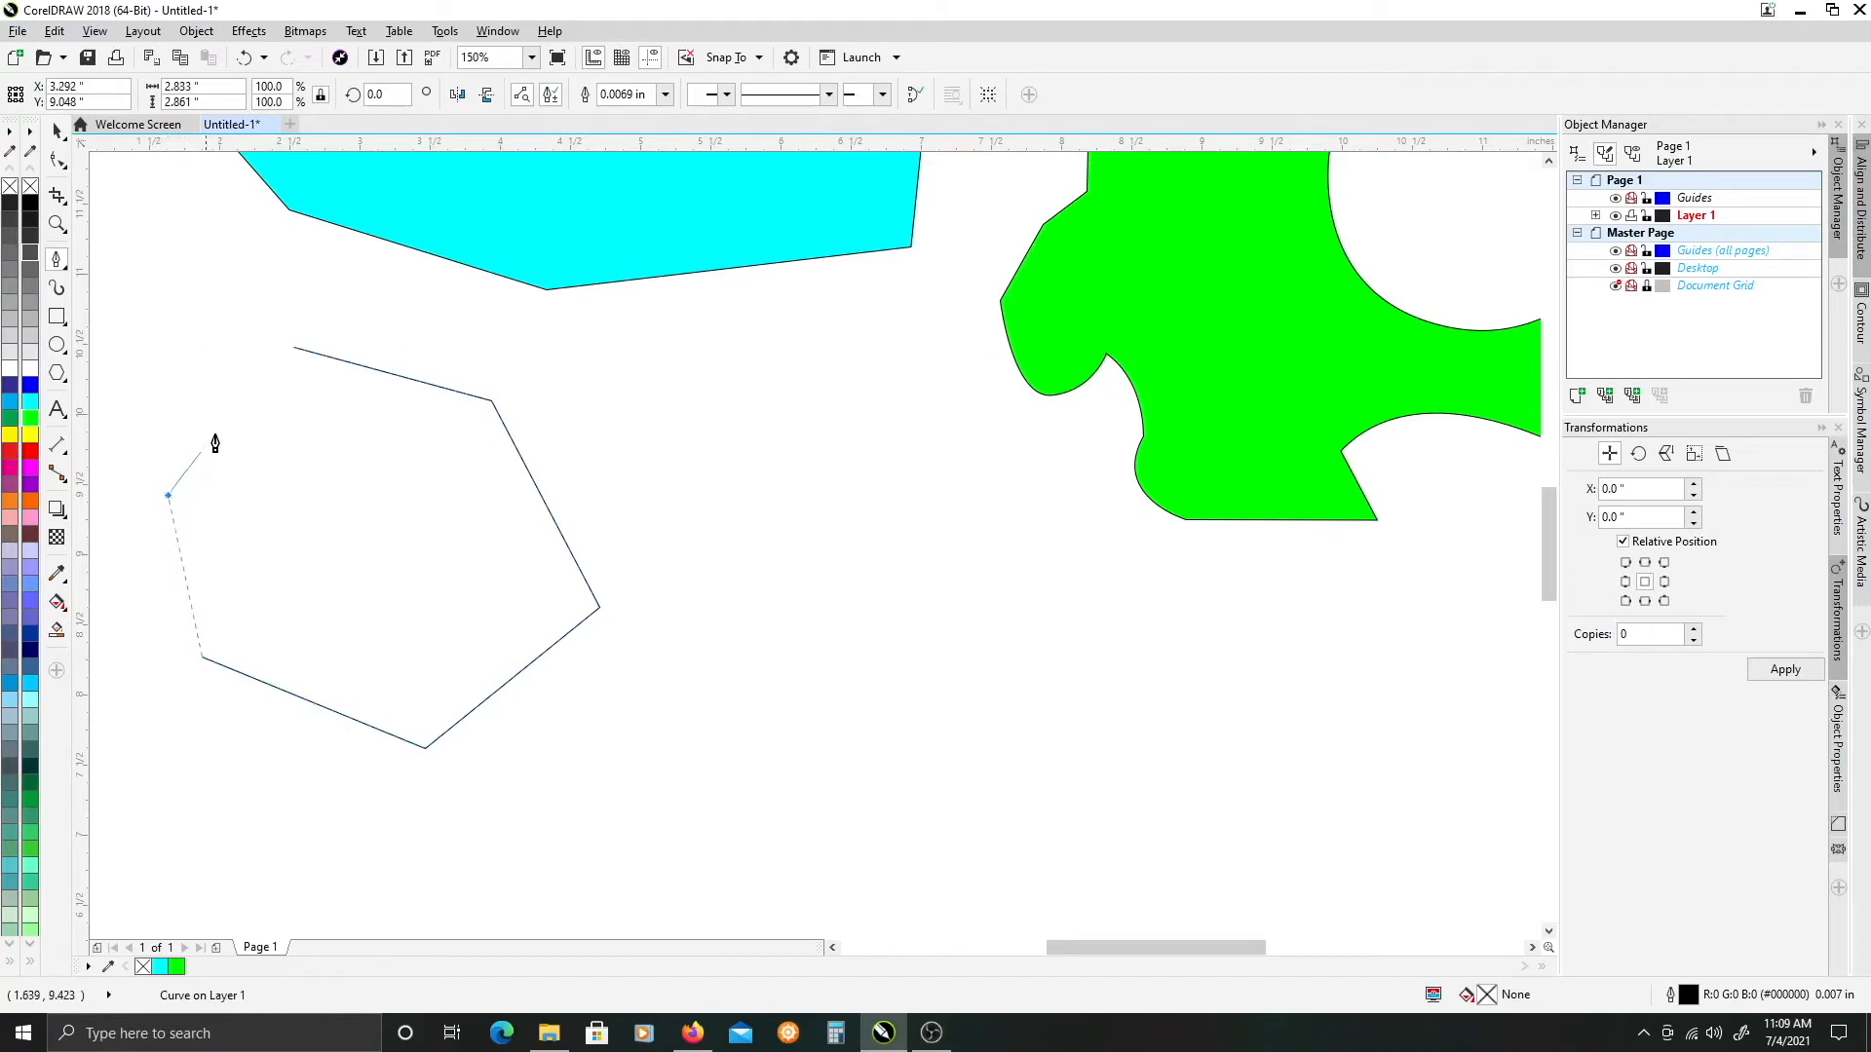
click(293, 360)
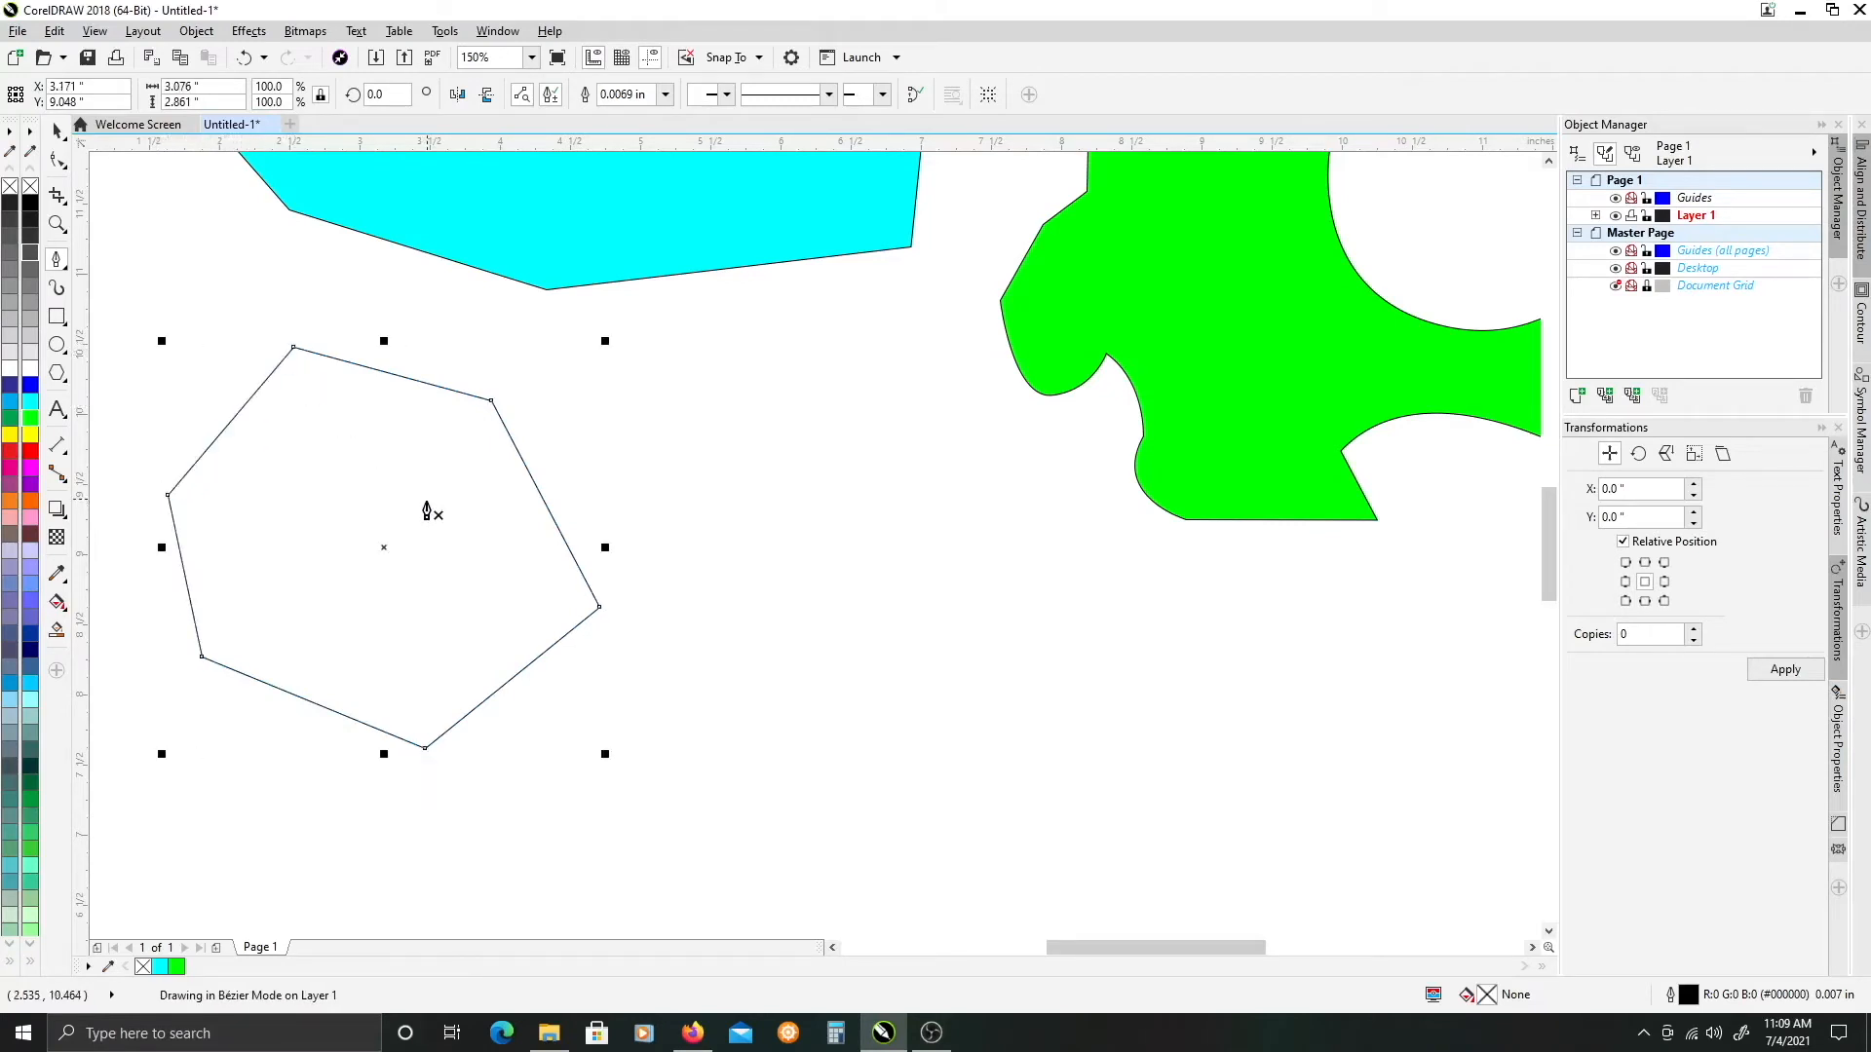
- Draw a closed outline combining straight and curved segments beside the six-sided one, bulging on its right side, about 2.3 by 2.2 inches
scroll(458, 487, down, 3)
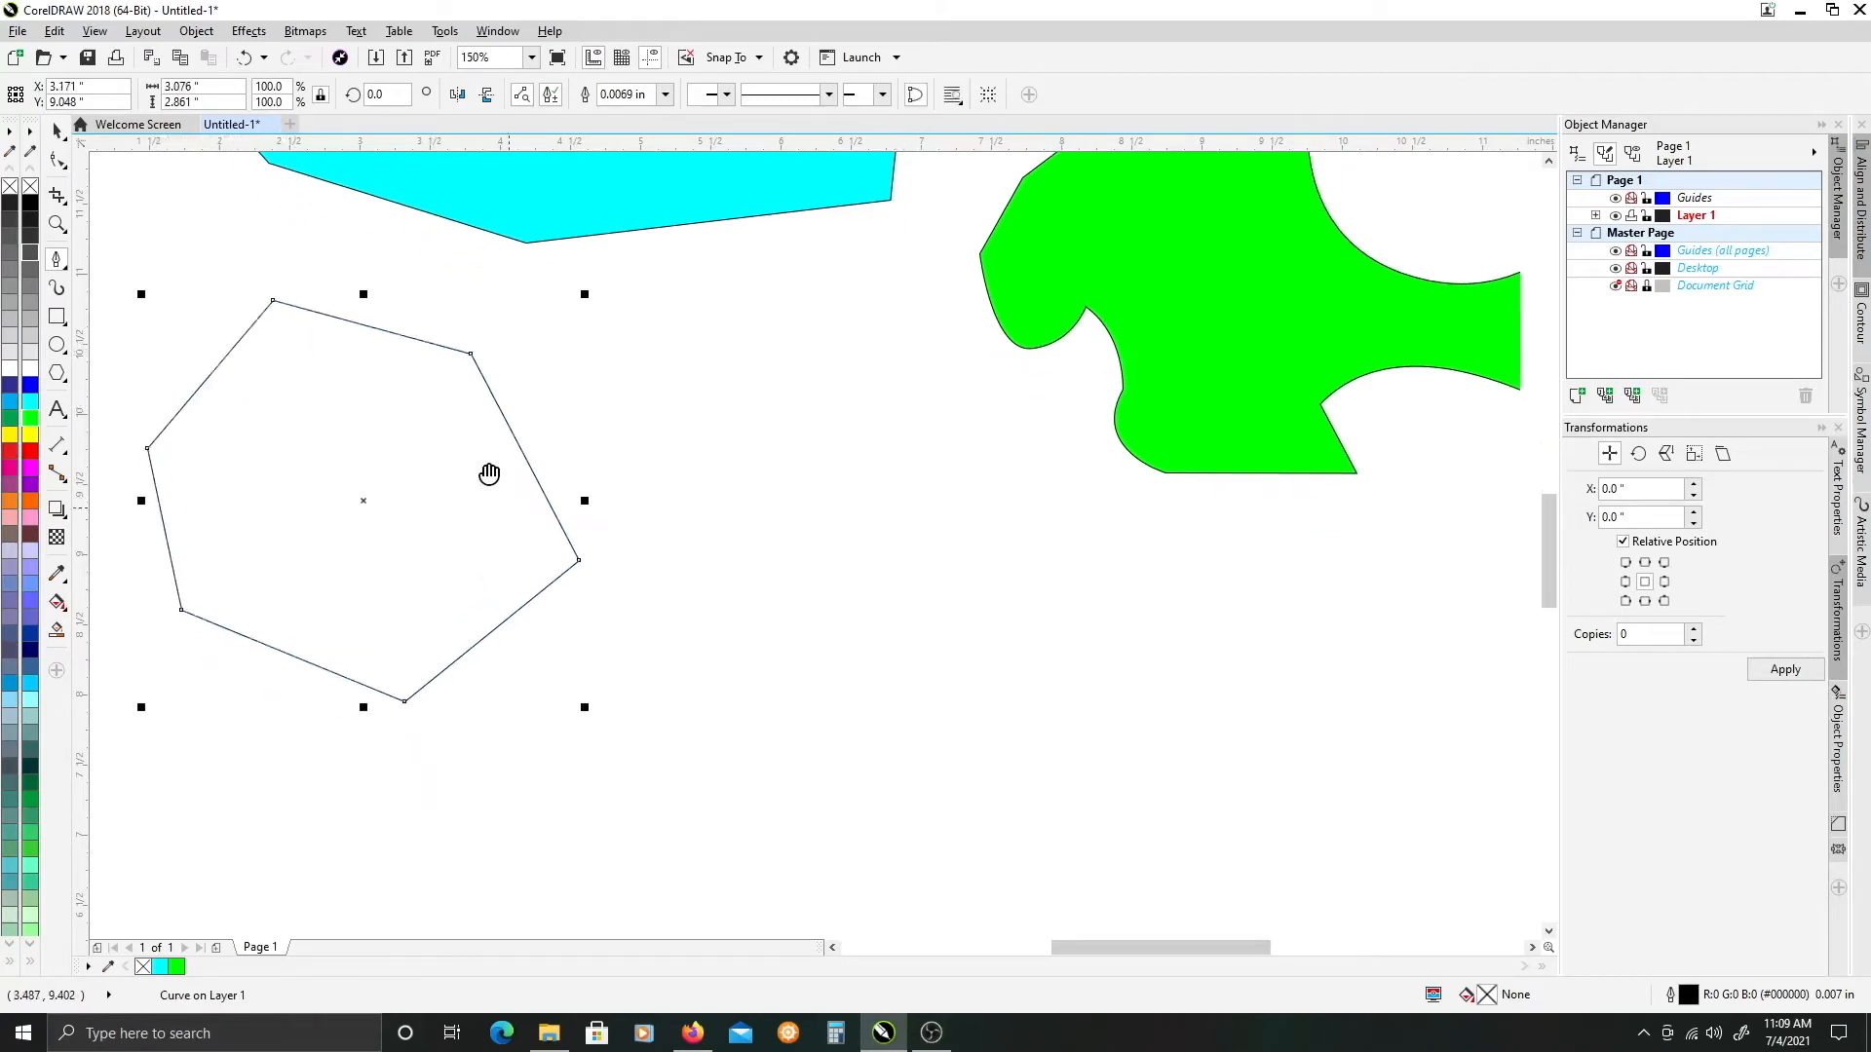
click(702, 366)
click(889, 436)
drag(931, 602, 841, 672)
click(701, 680)
click(635, 559)
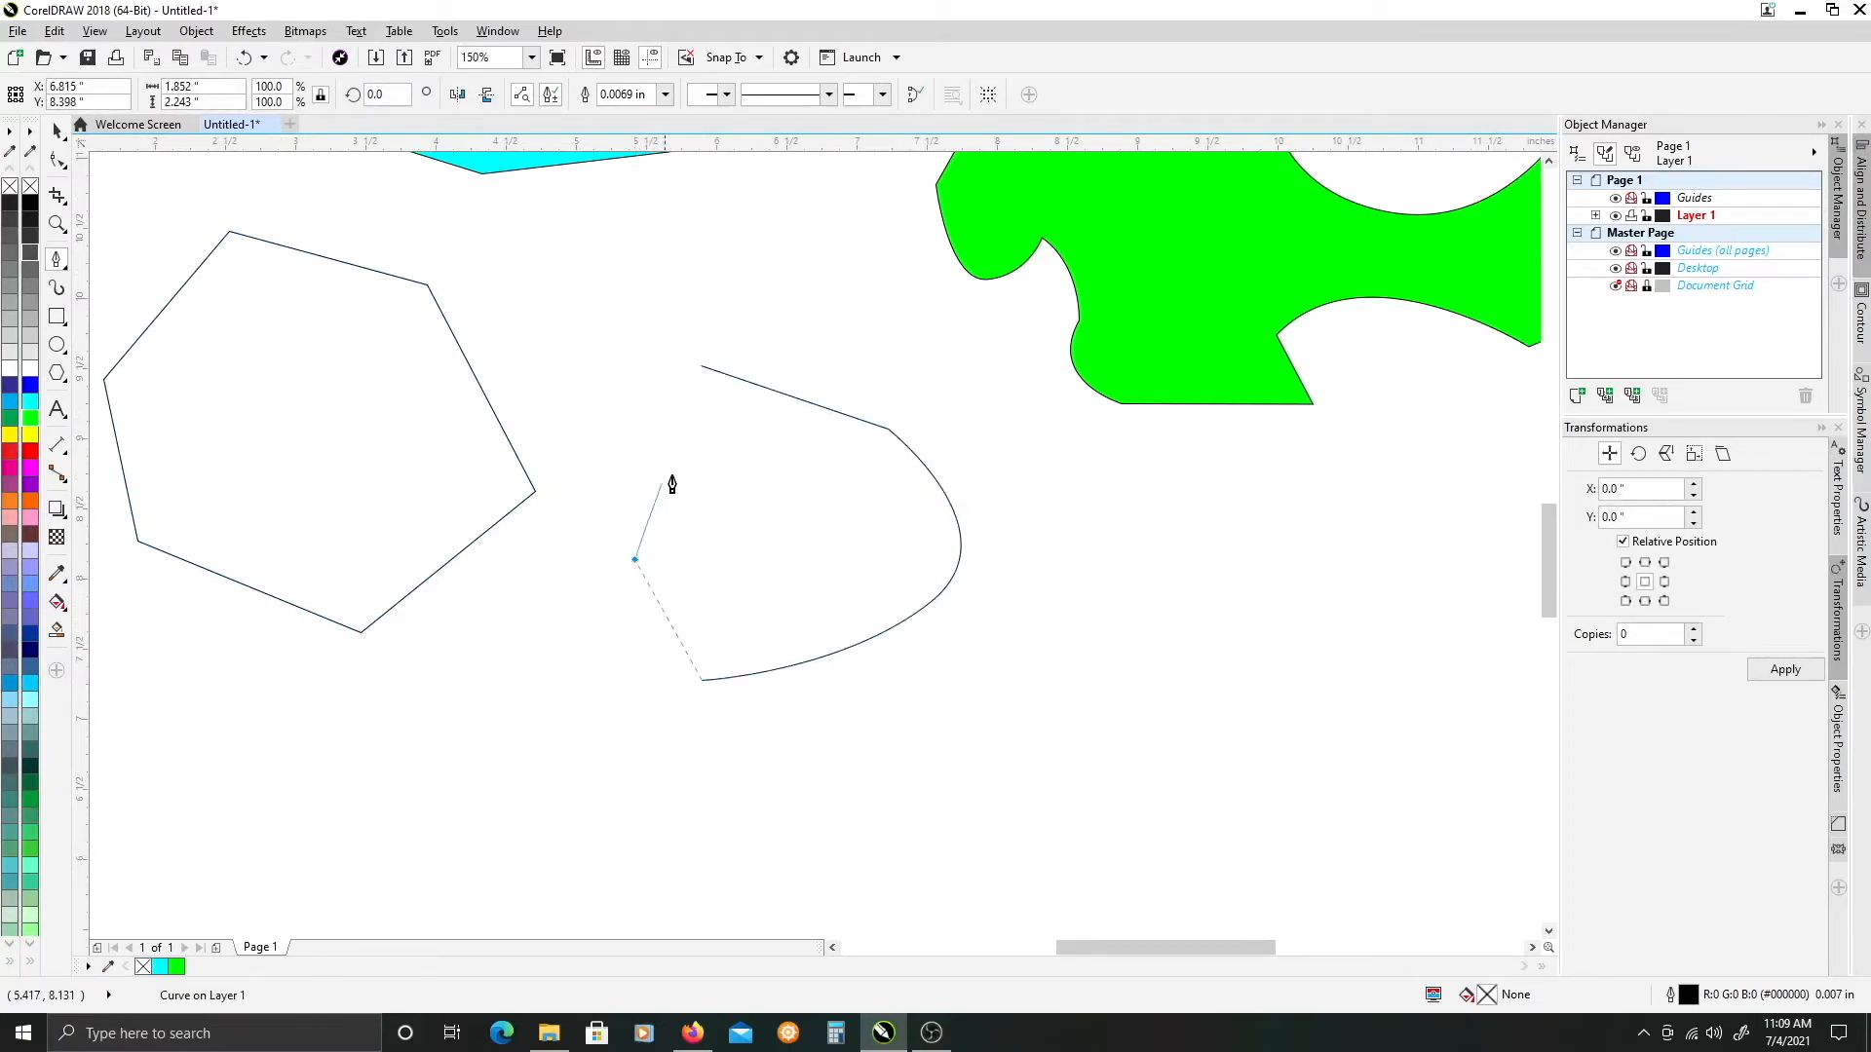
click(702, 367)
- Draw a straight segment and a curve below the green shape, about 1.7 by 1.0 inches, and try to drop the end node's leading handle
scroll(935, 605, right, 5)
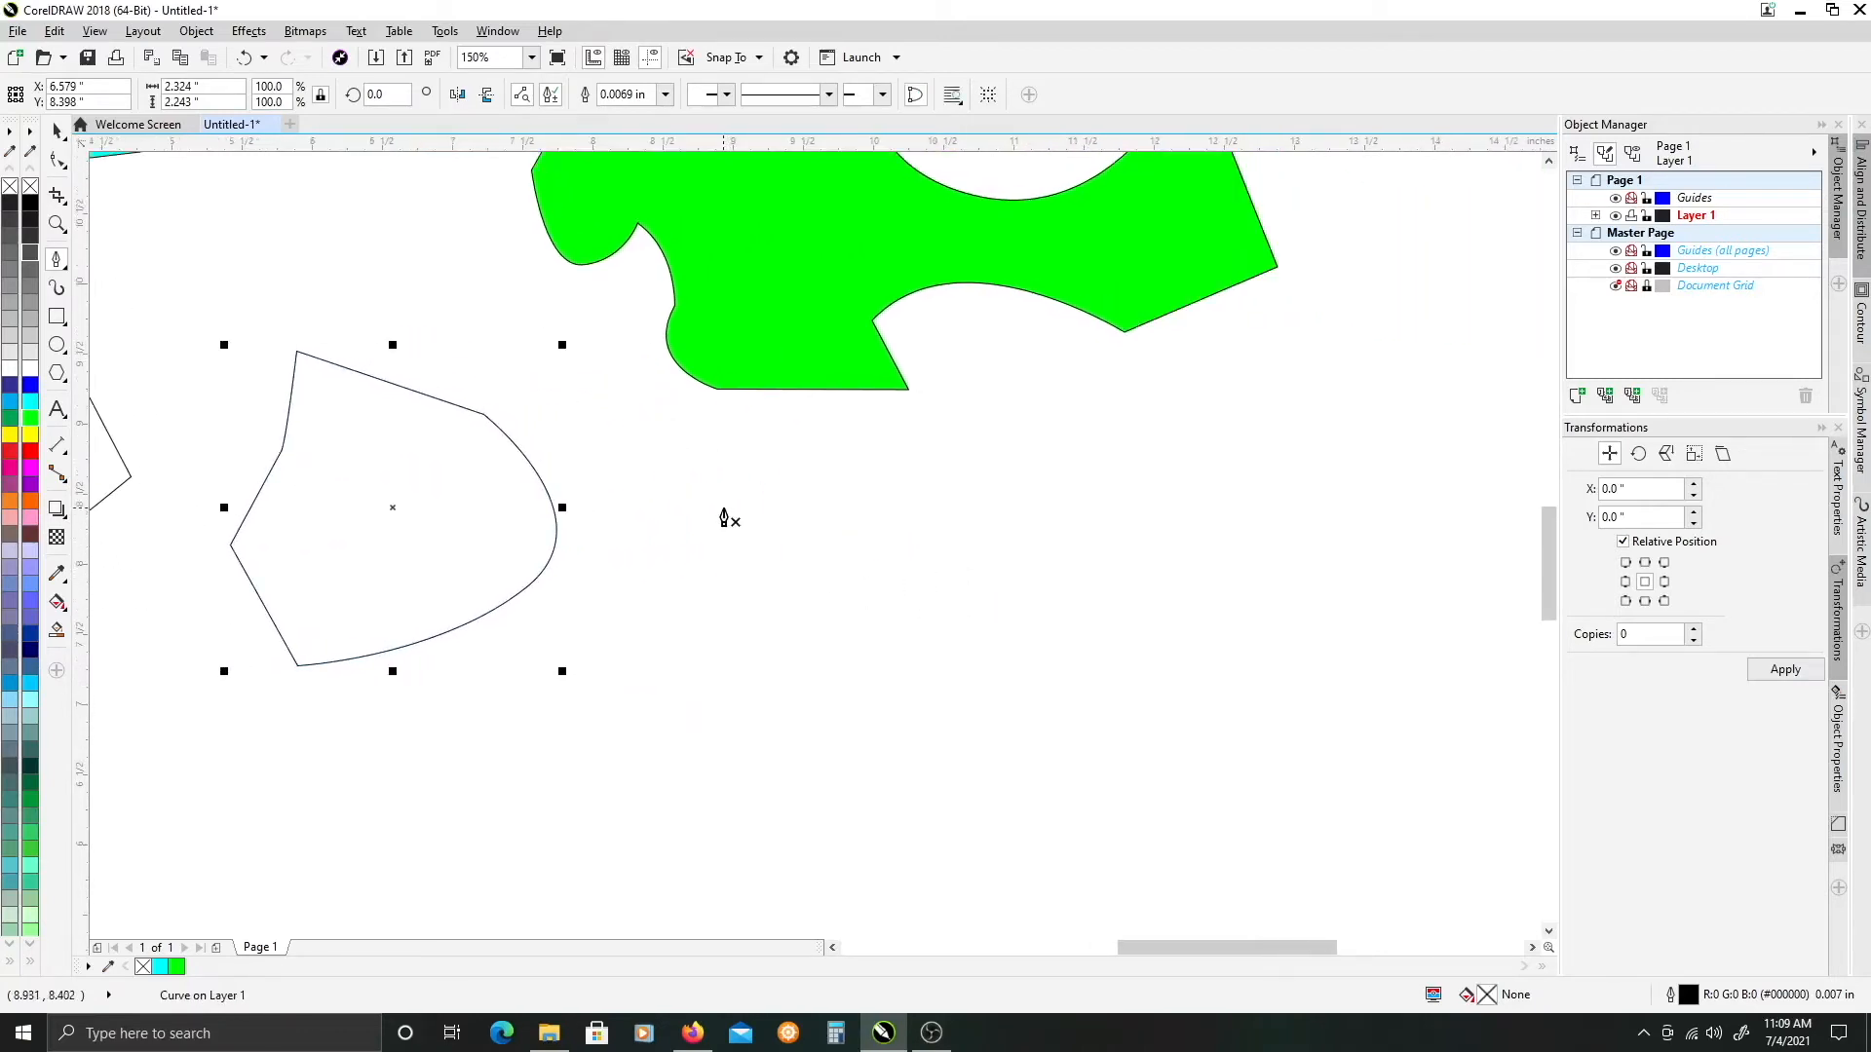
click(750, 509)
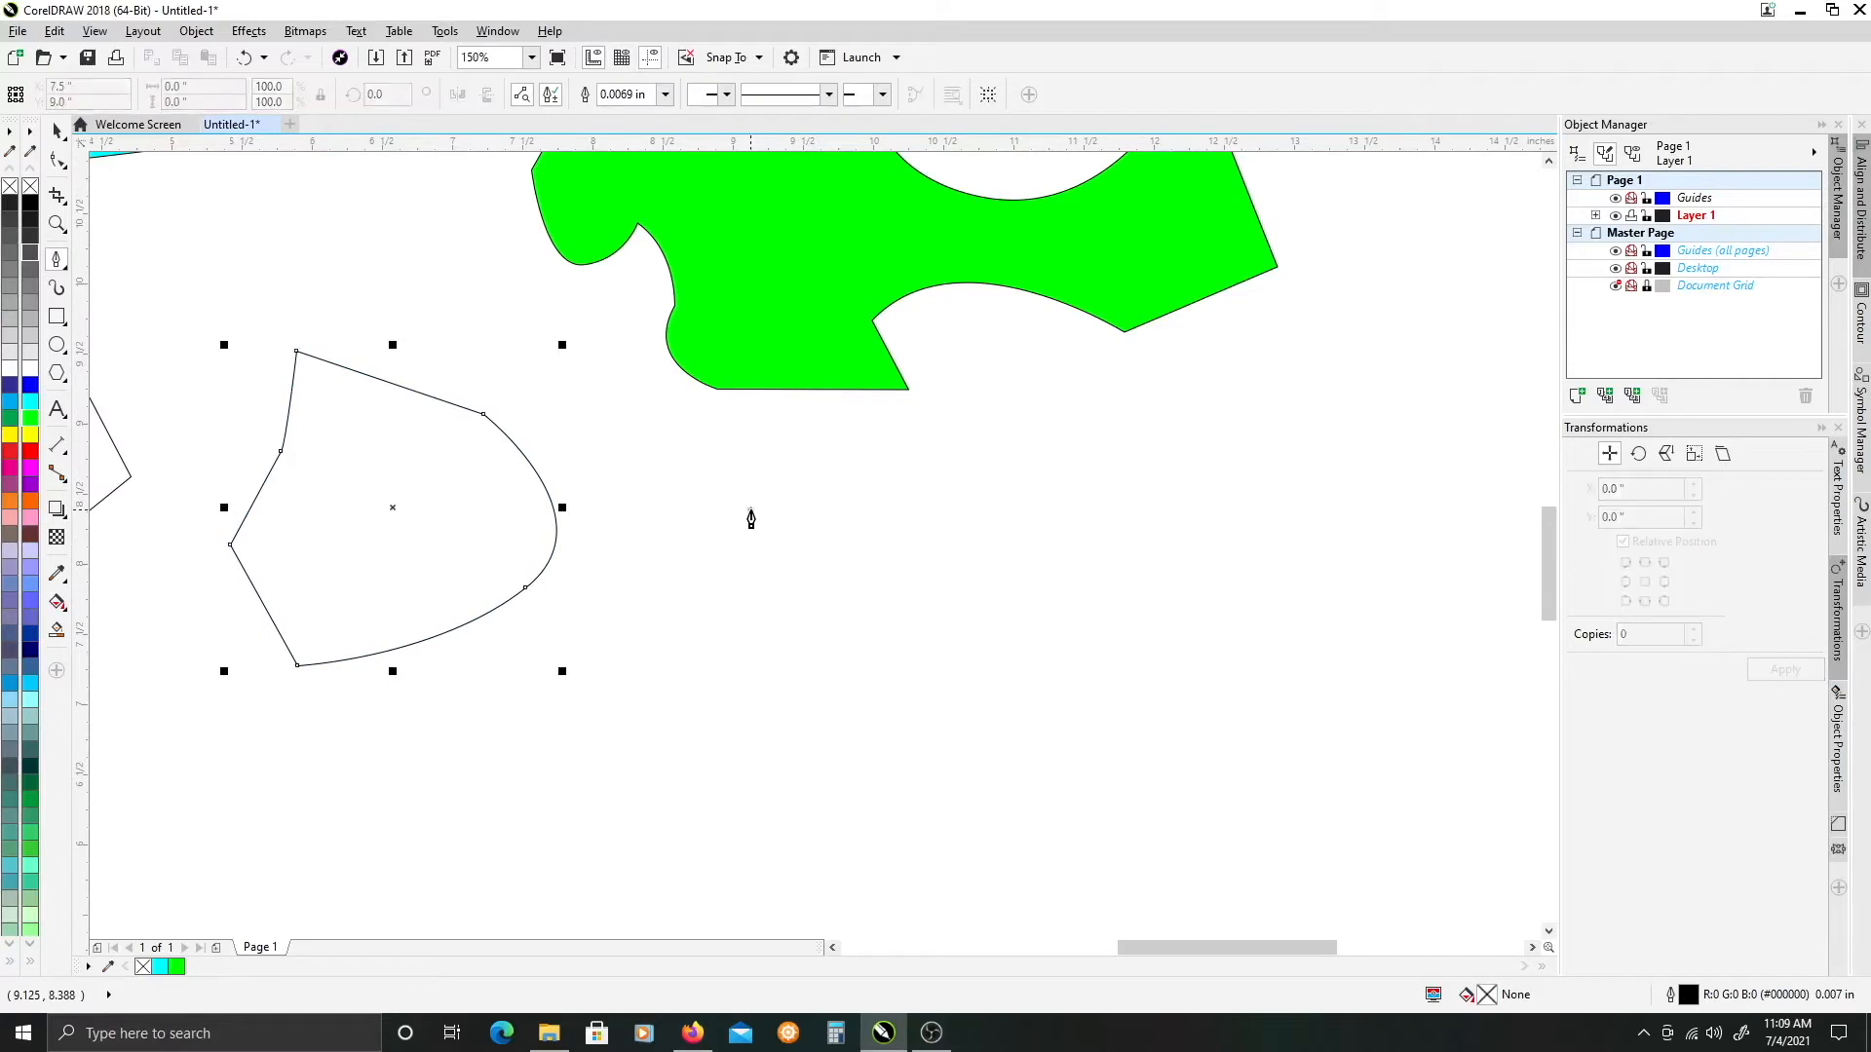
click(936, 507)
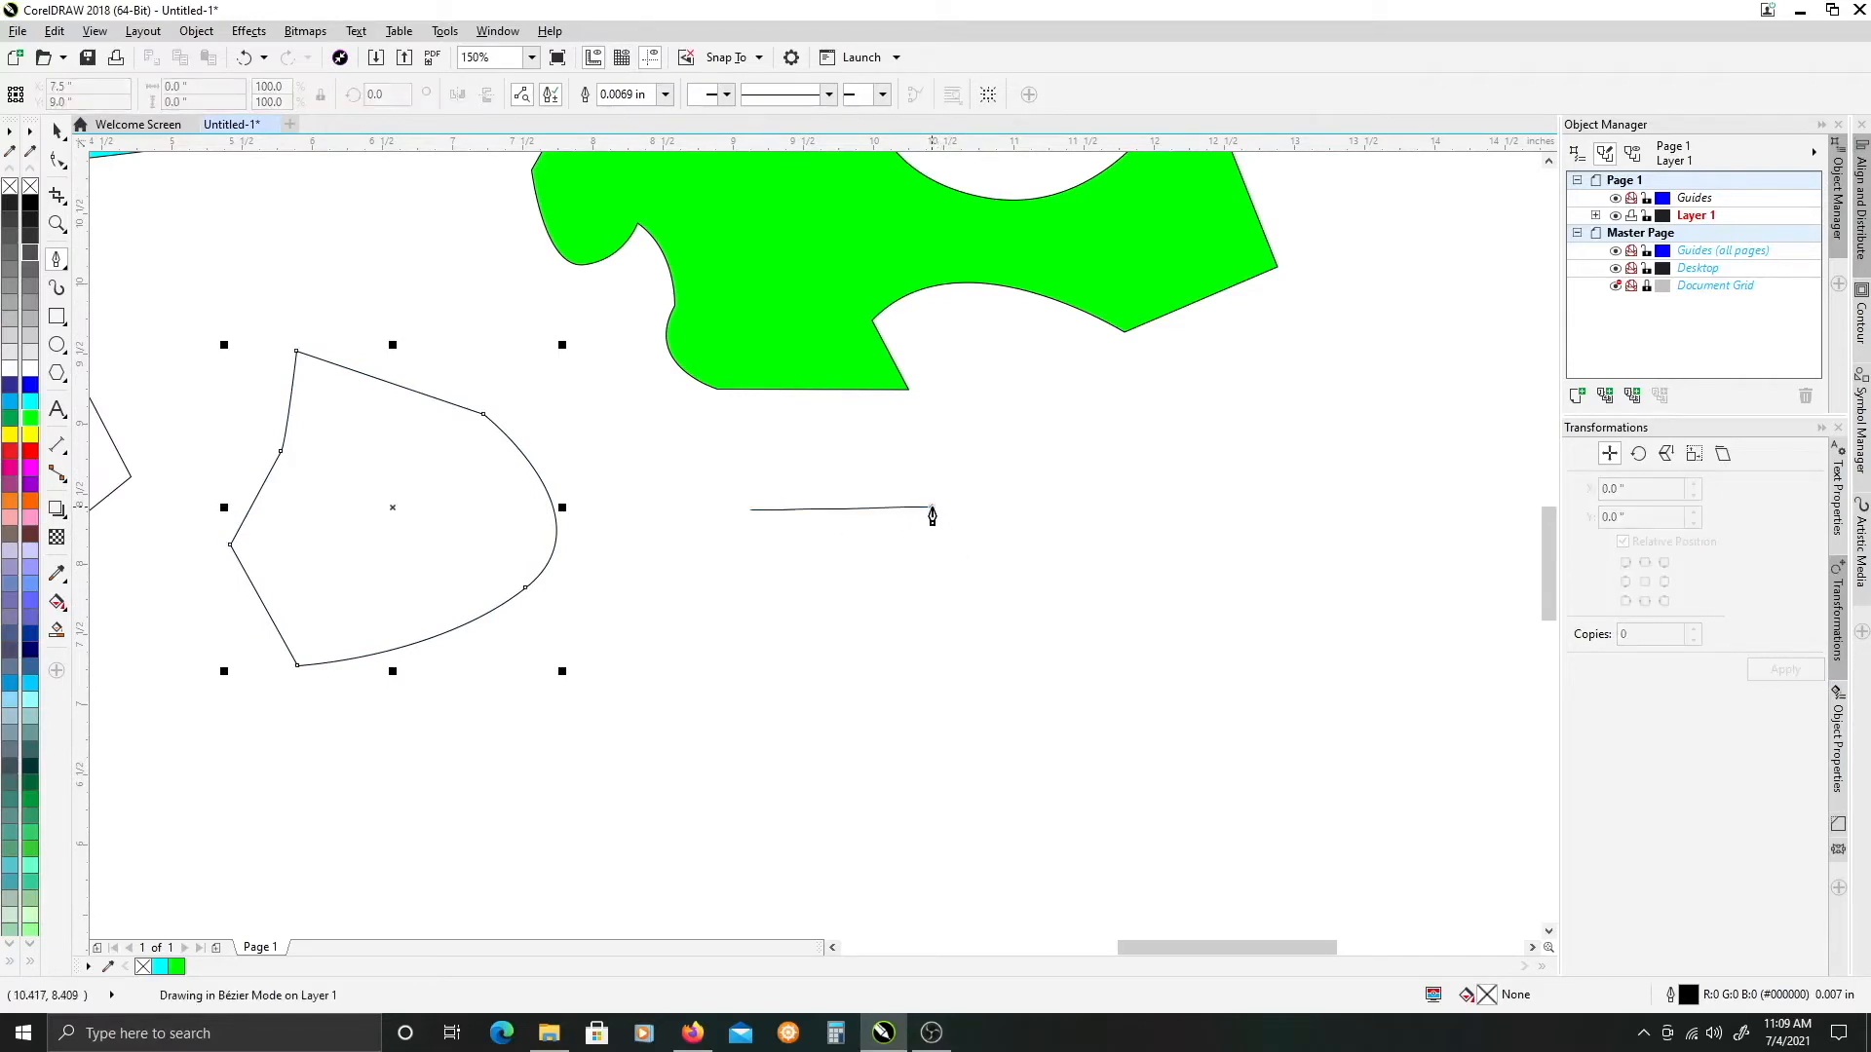
drag(966, 643, 888, 721)
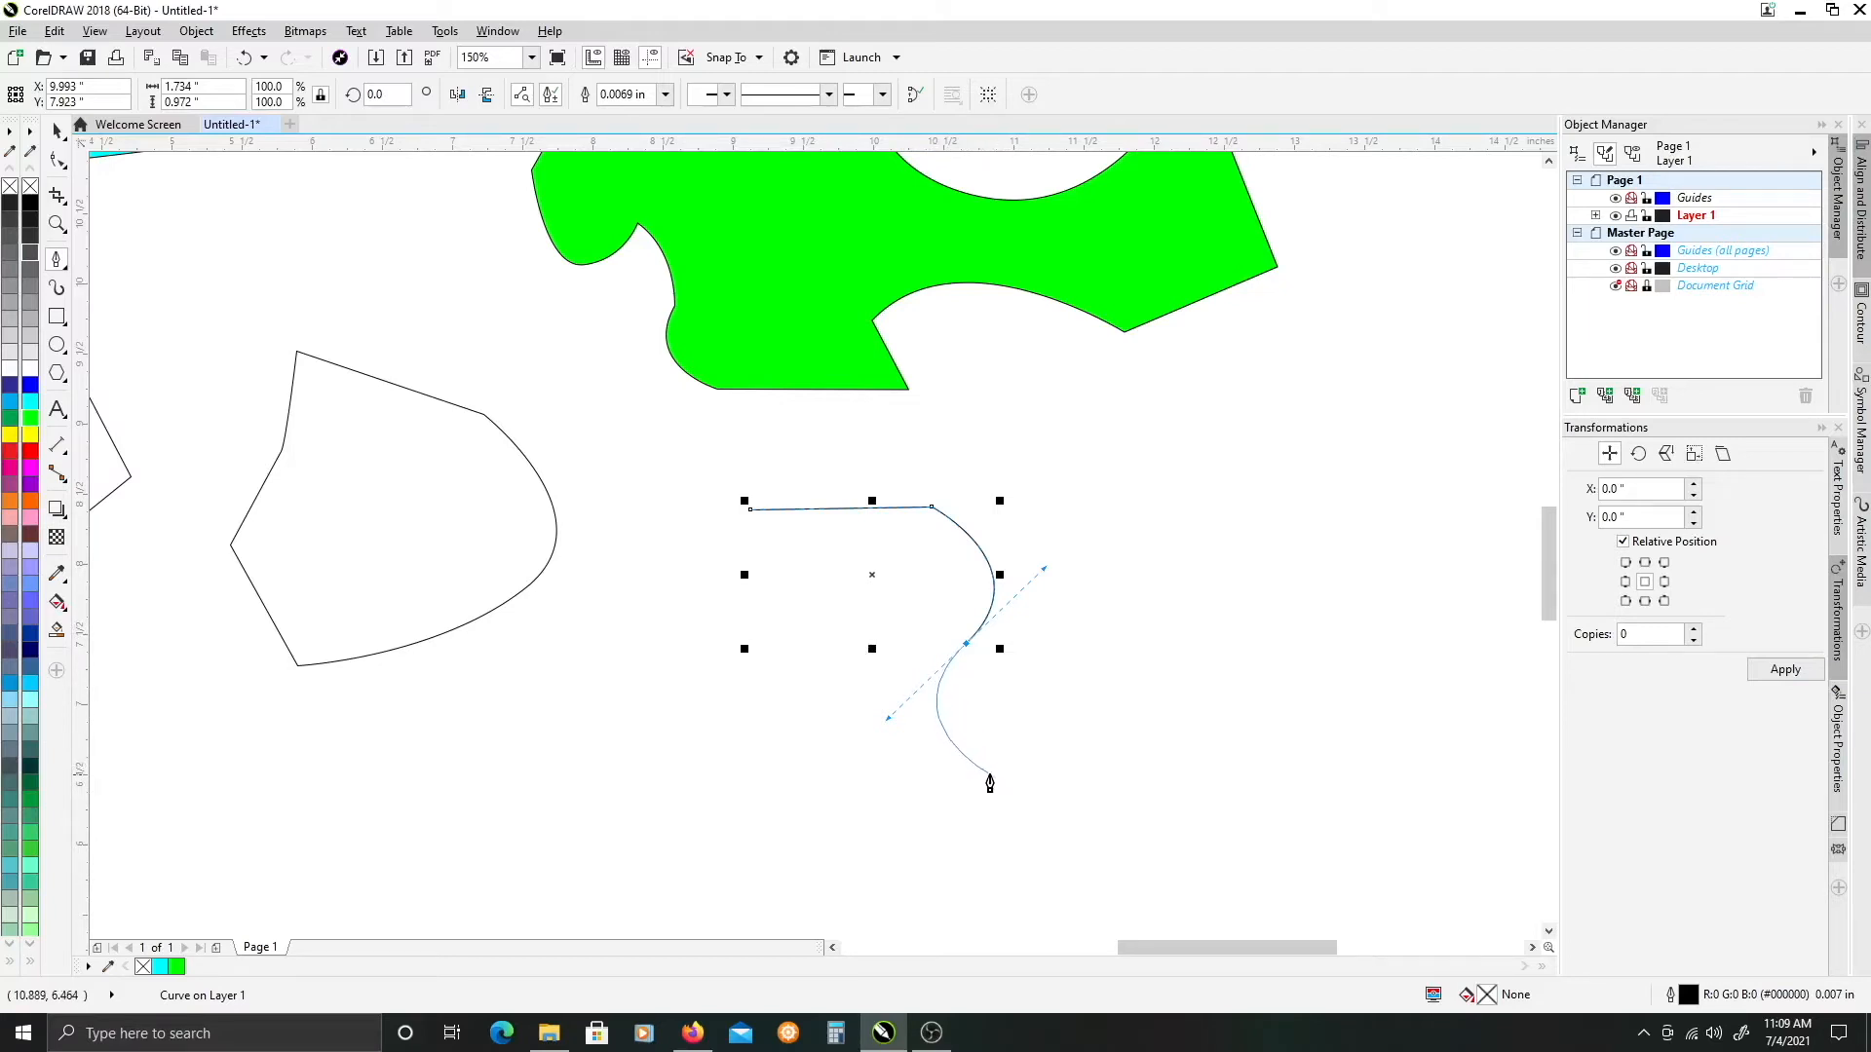
alt+click(966, 645)
- Draw a closed five-sided outline of straight segments below the open path, about 2.0 by 0.9 inches
click(750, 700)
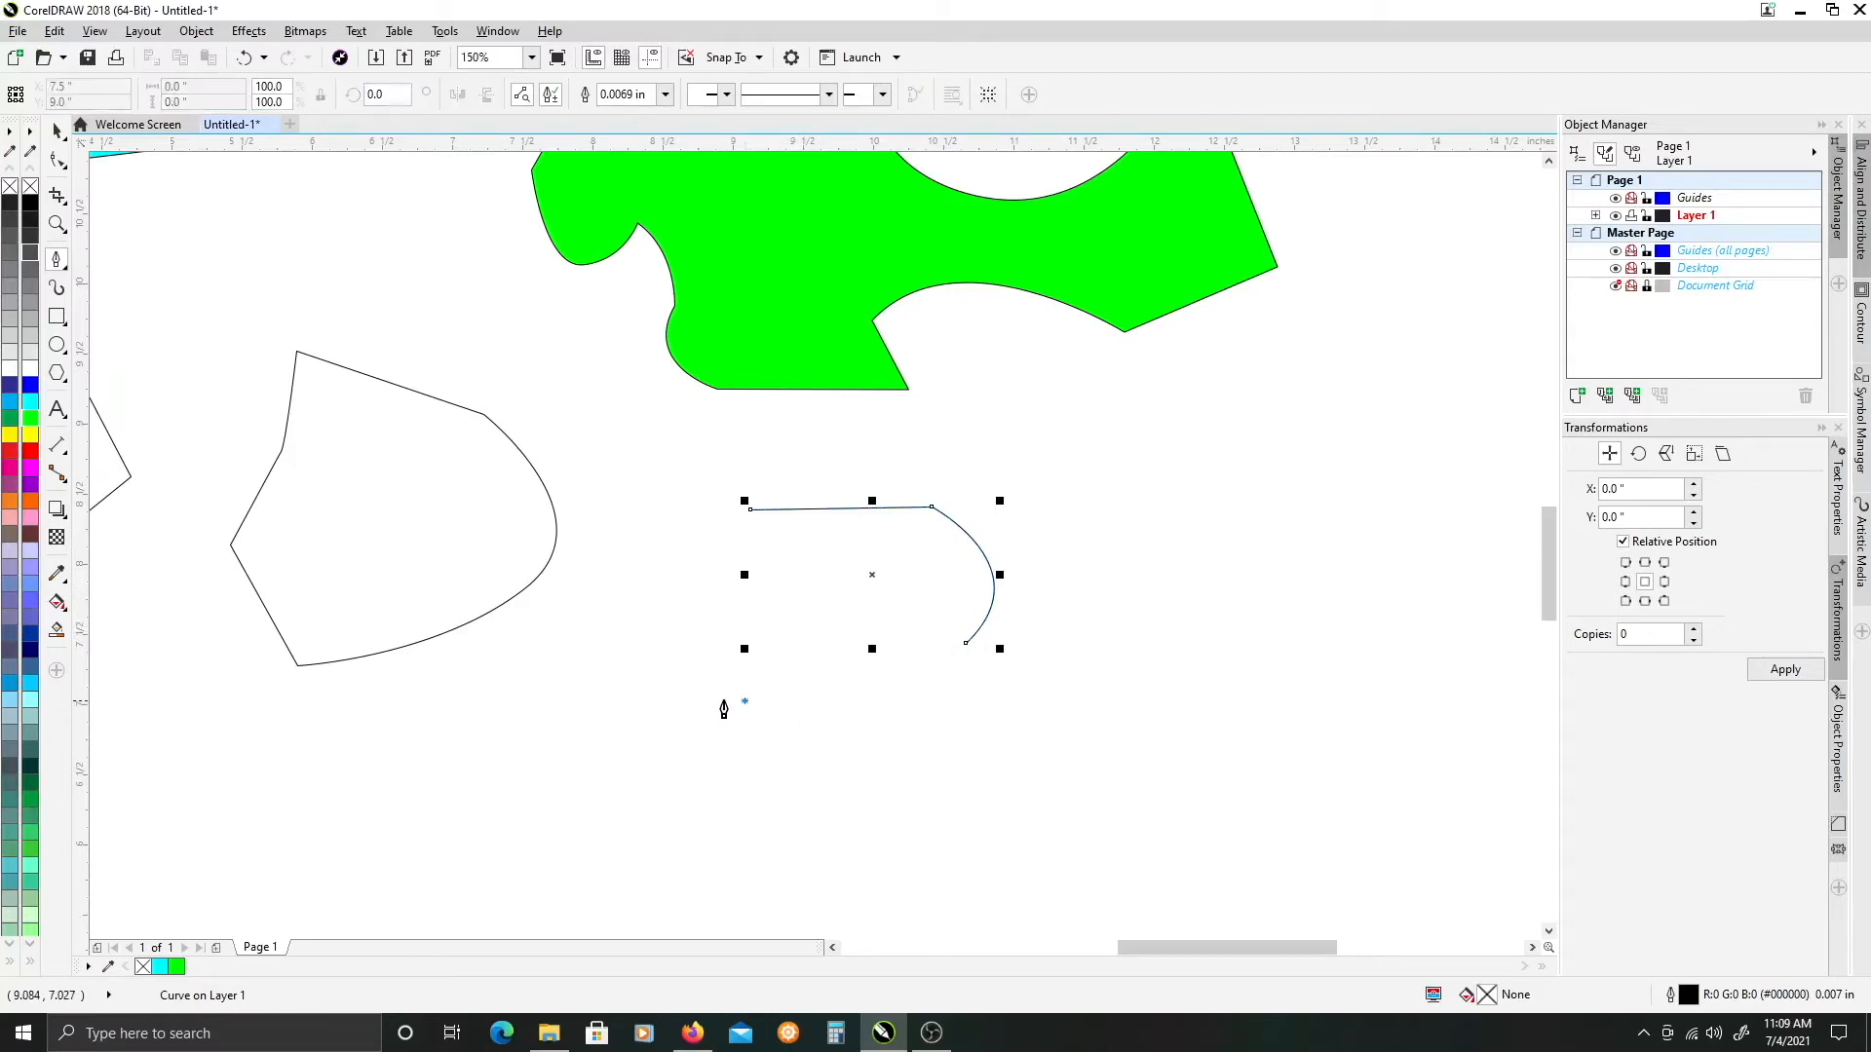
click(567, 700)
click(459, 744)
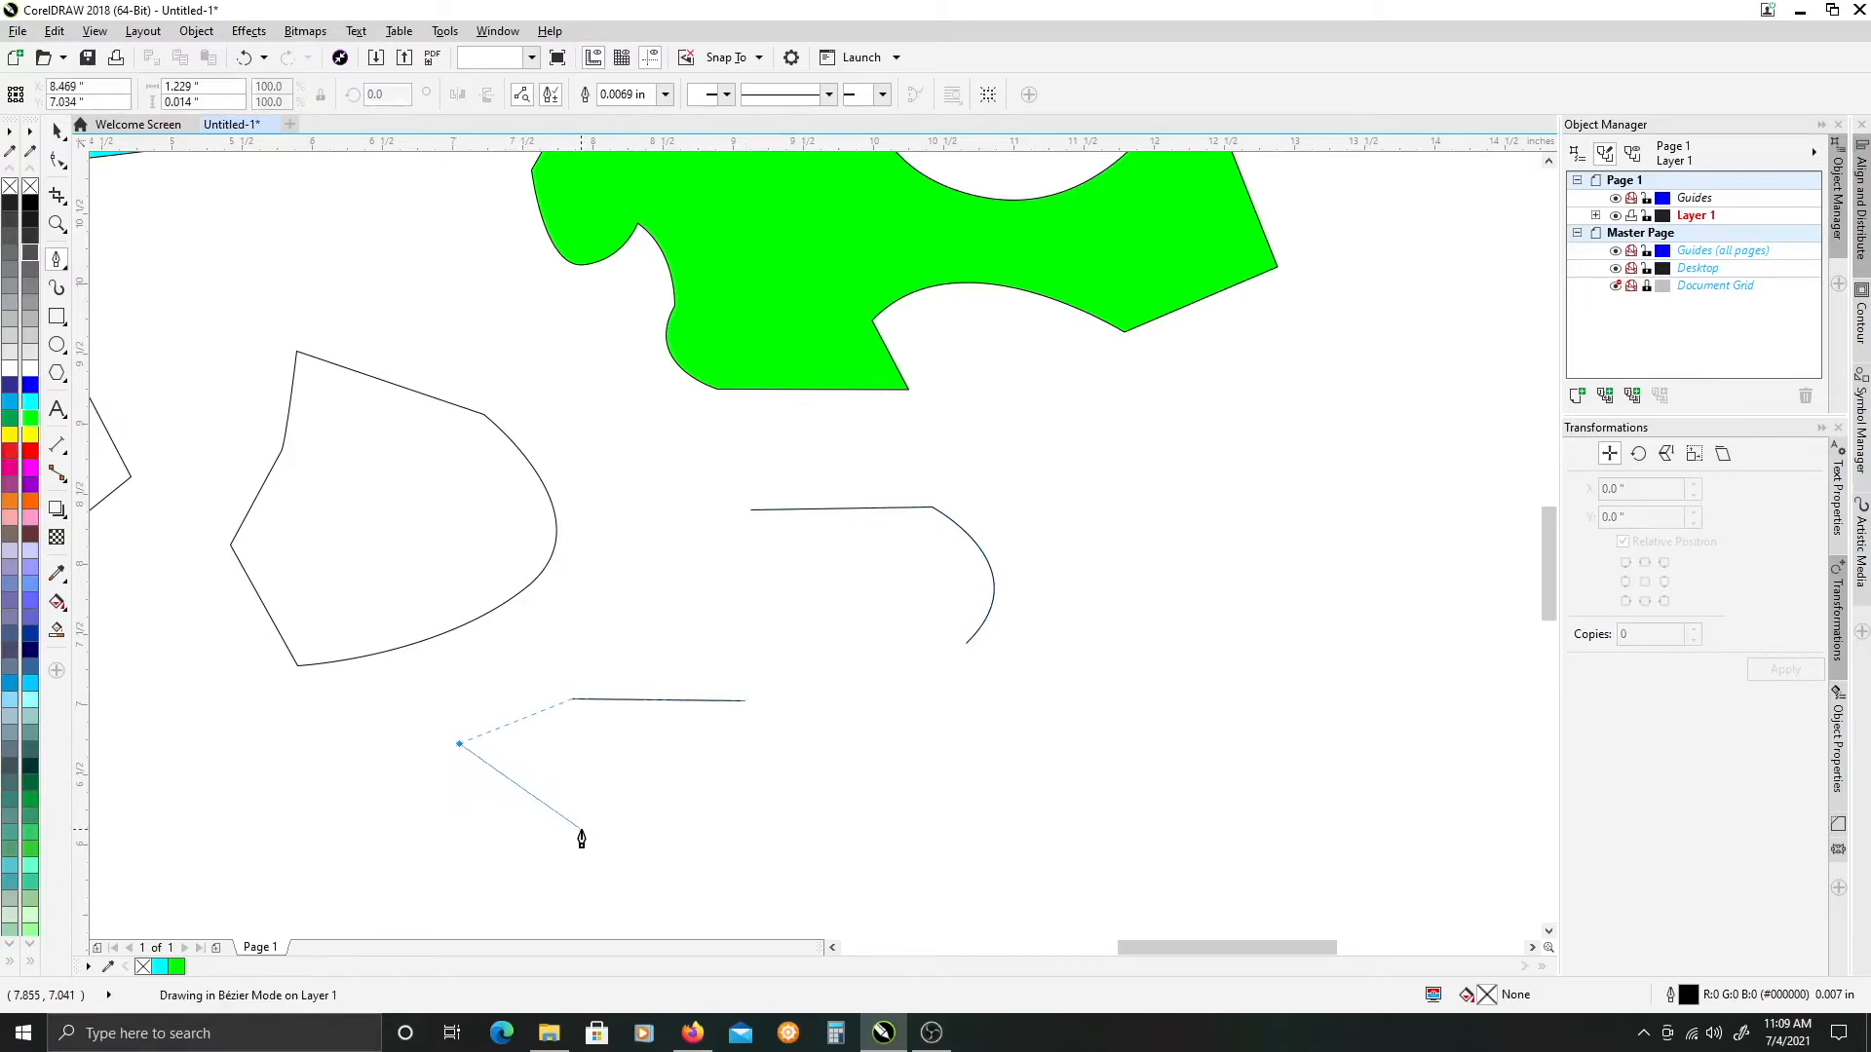
click(581, 830)
click(747, 775)
click(748, 700)
click(747, 702)
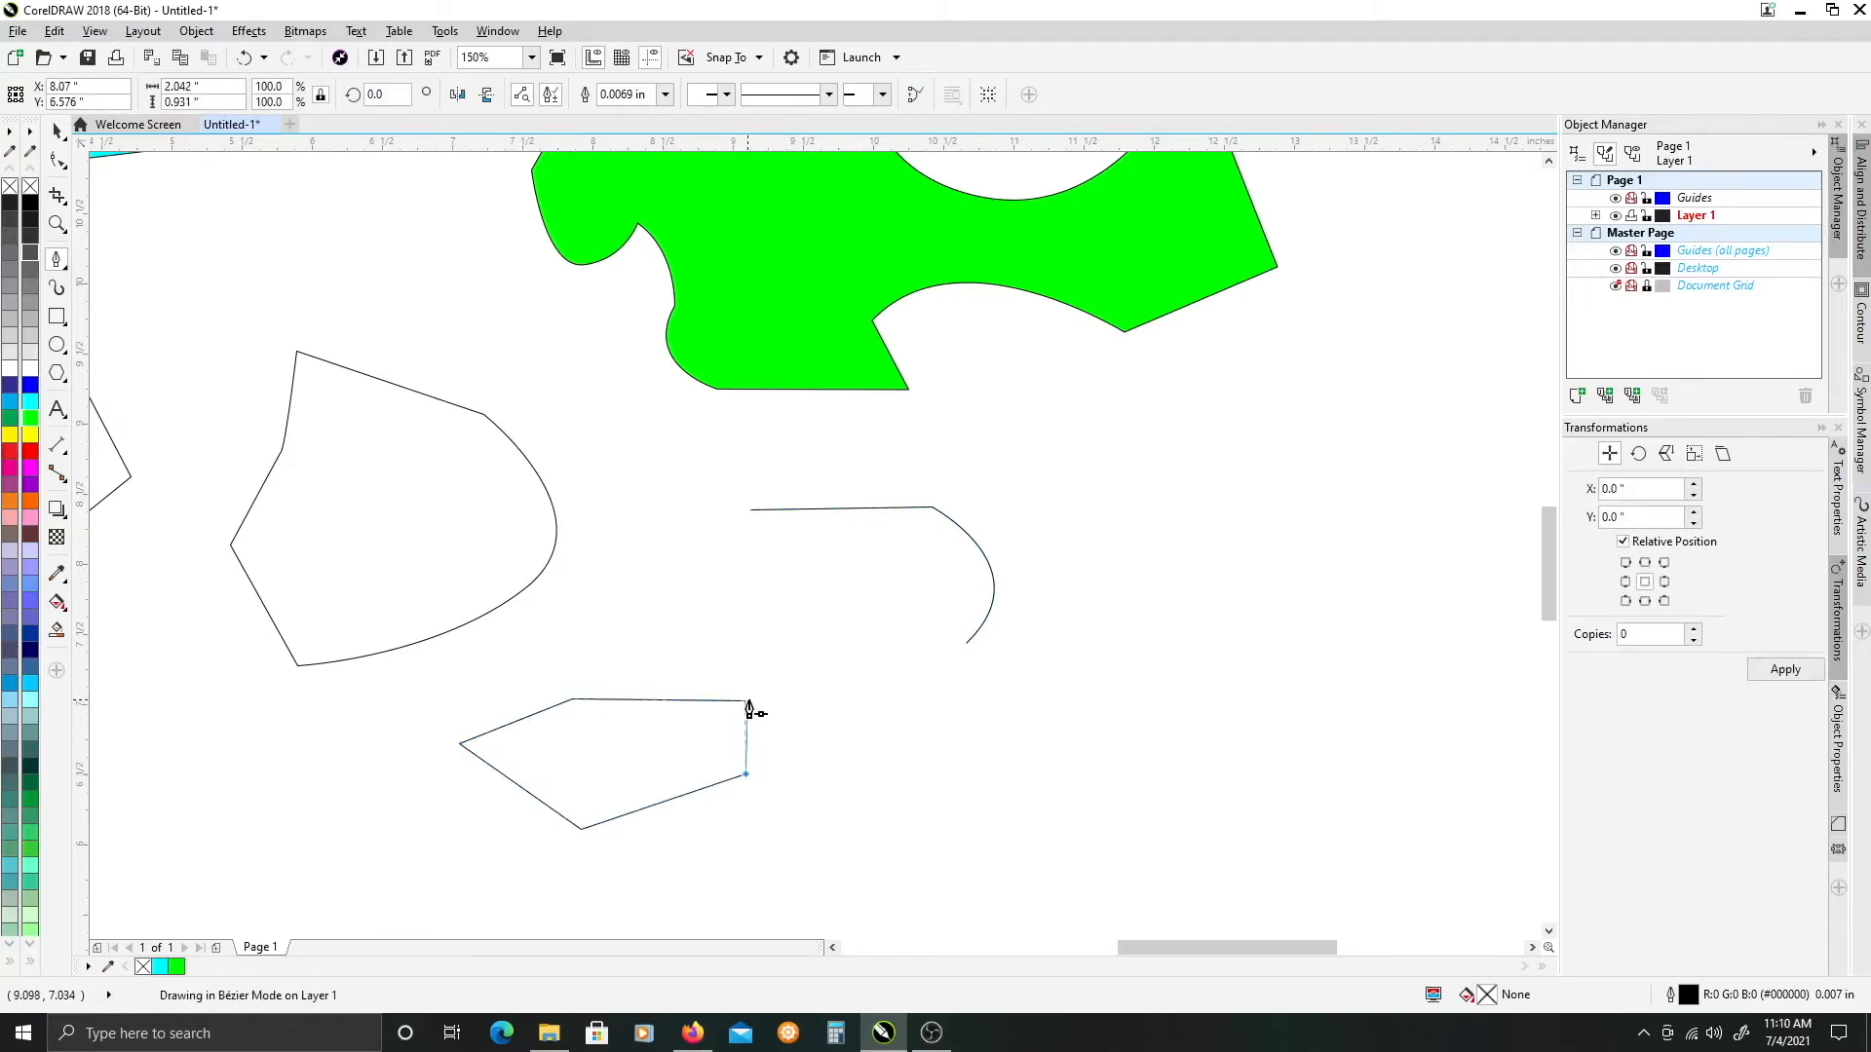
- Draw a path of one straight segment and one curve right of the open path, about 1.4 by 0.8 inches, ending it at the curve's node
drag(958, 765, 911, 651)
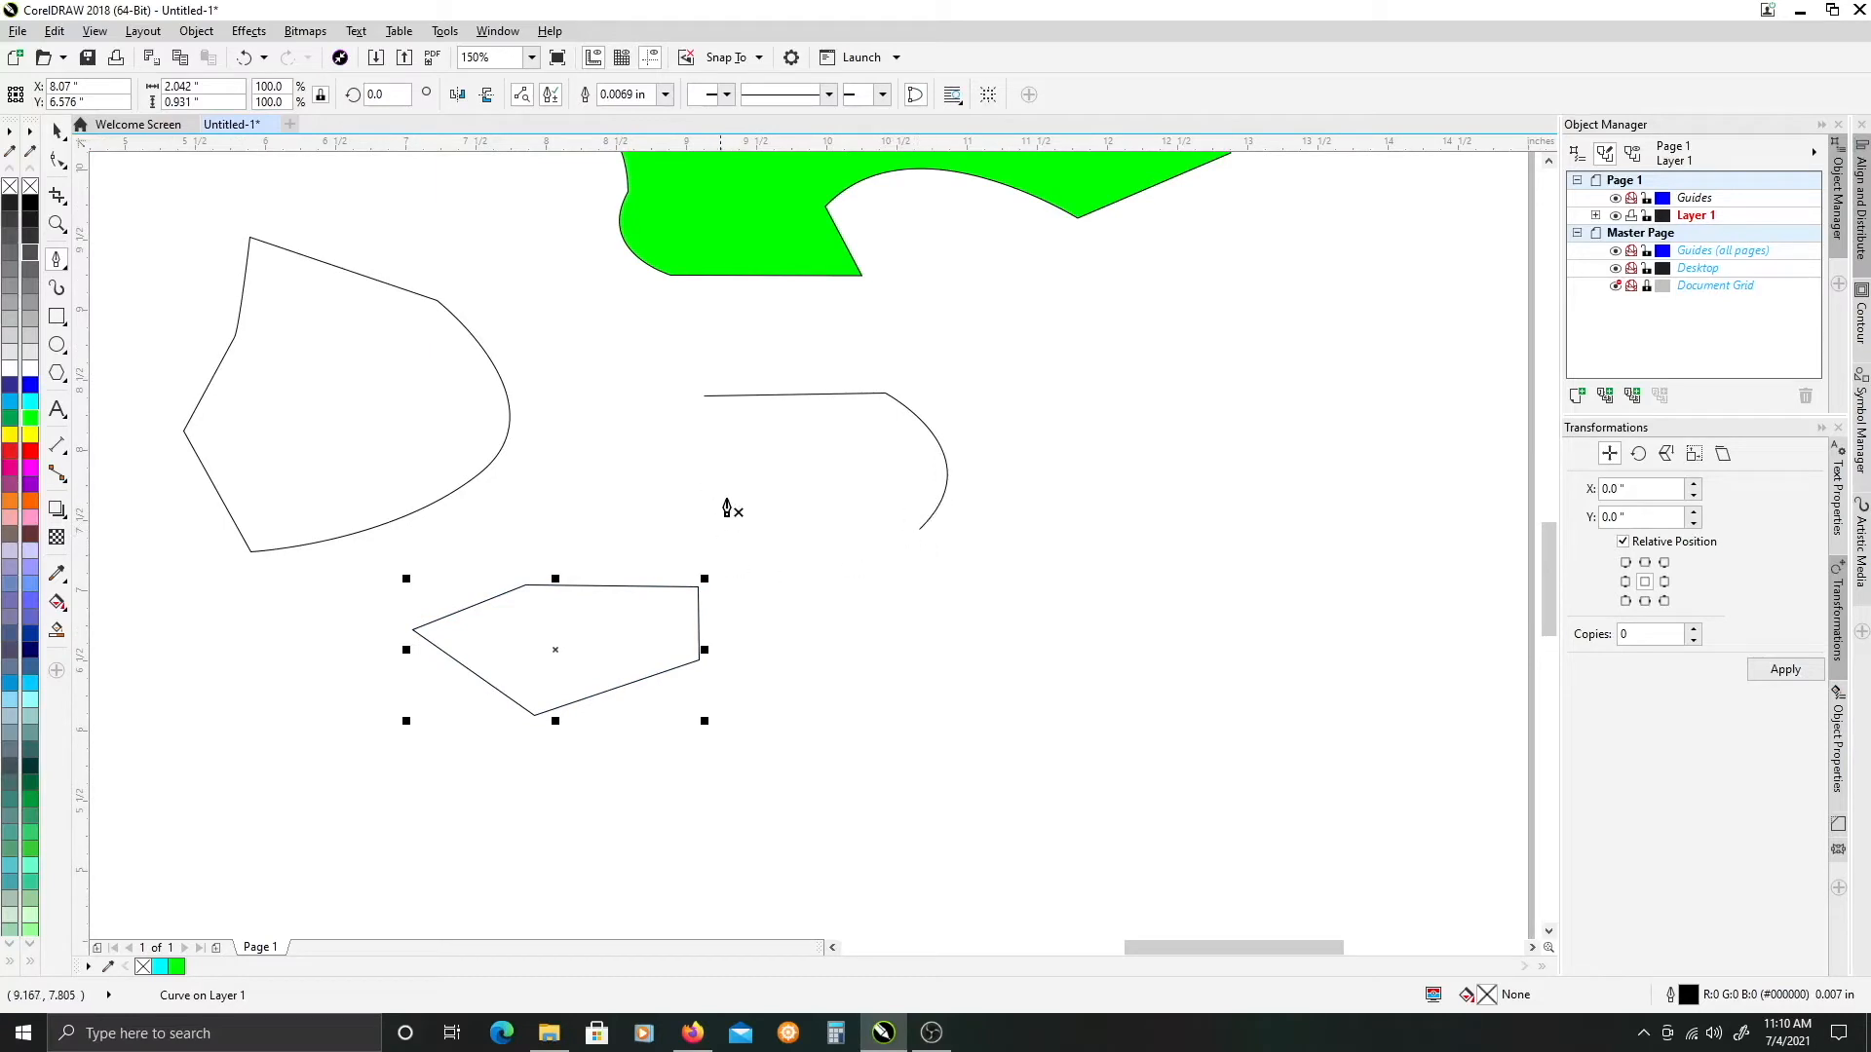
drag(878, 409, 835, 612)
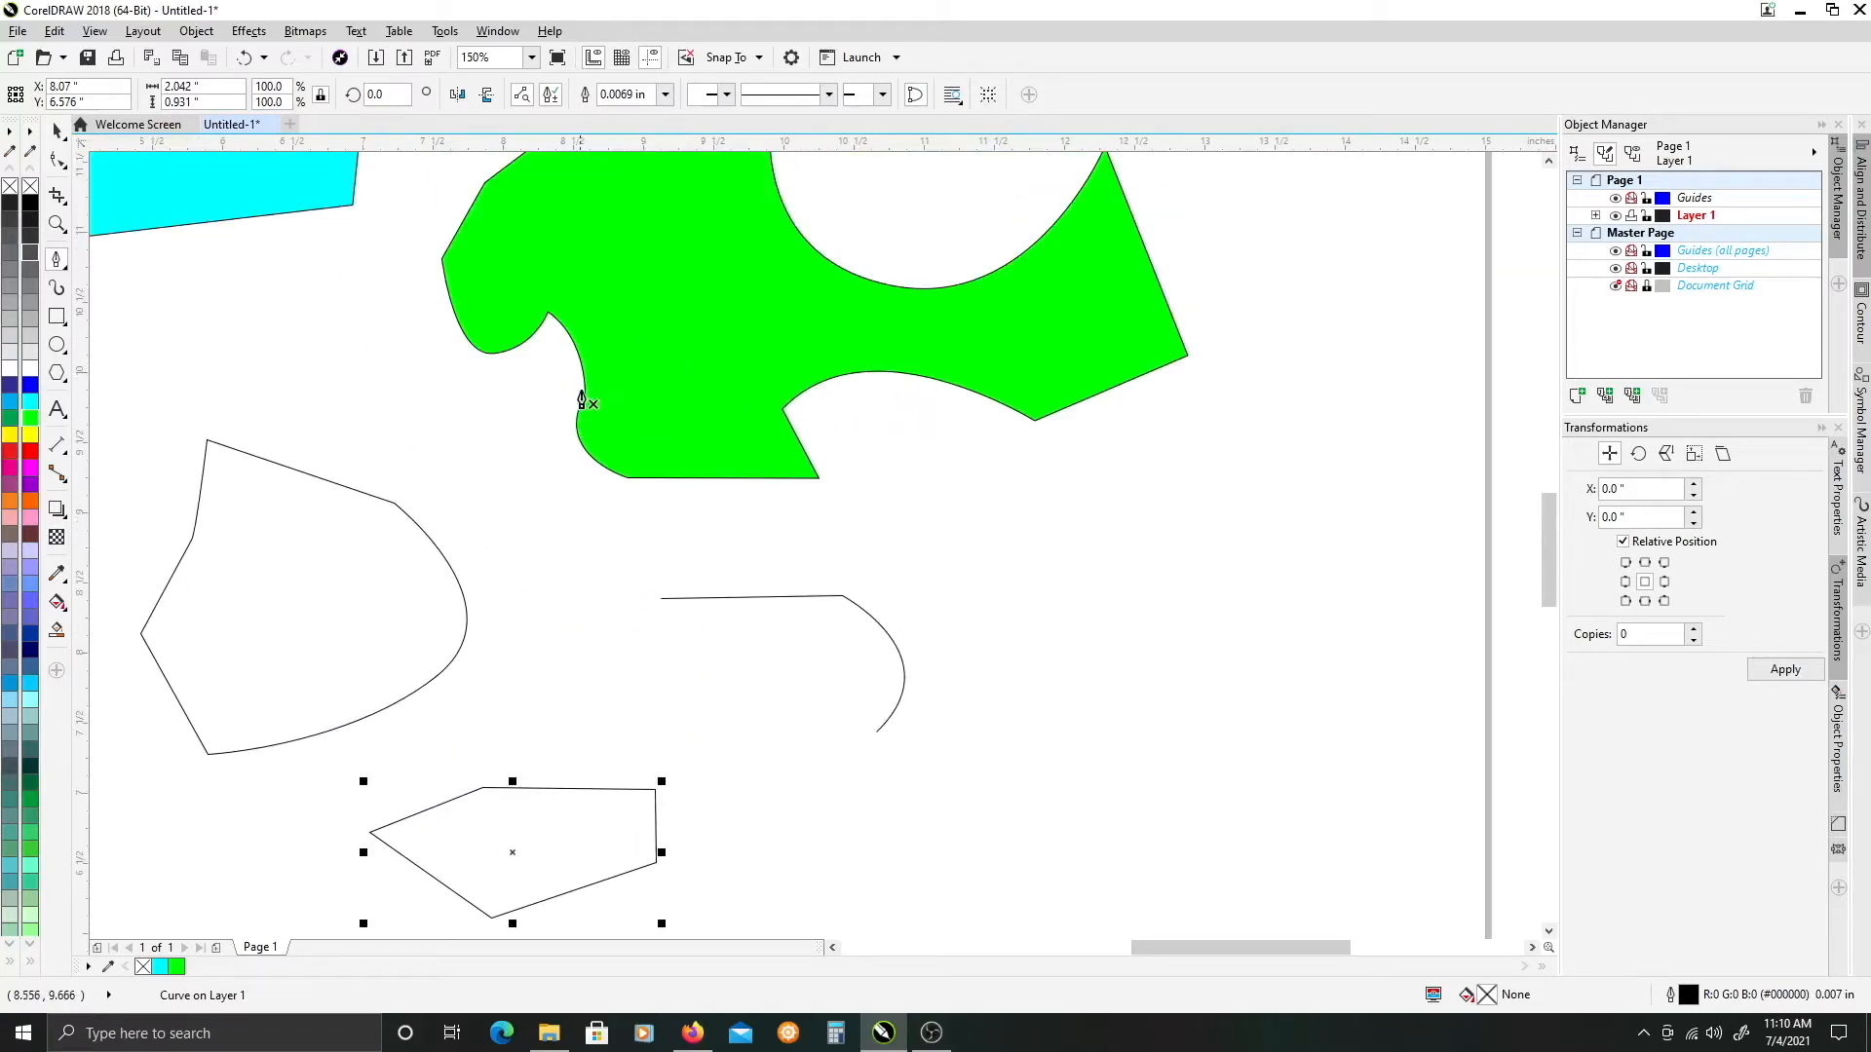
drag(771, 699, 685, 621)
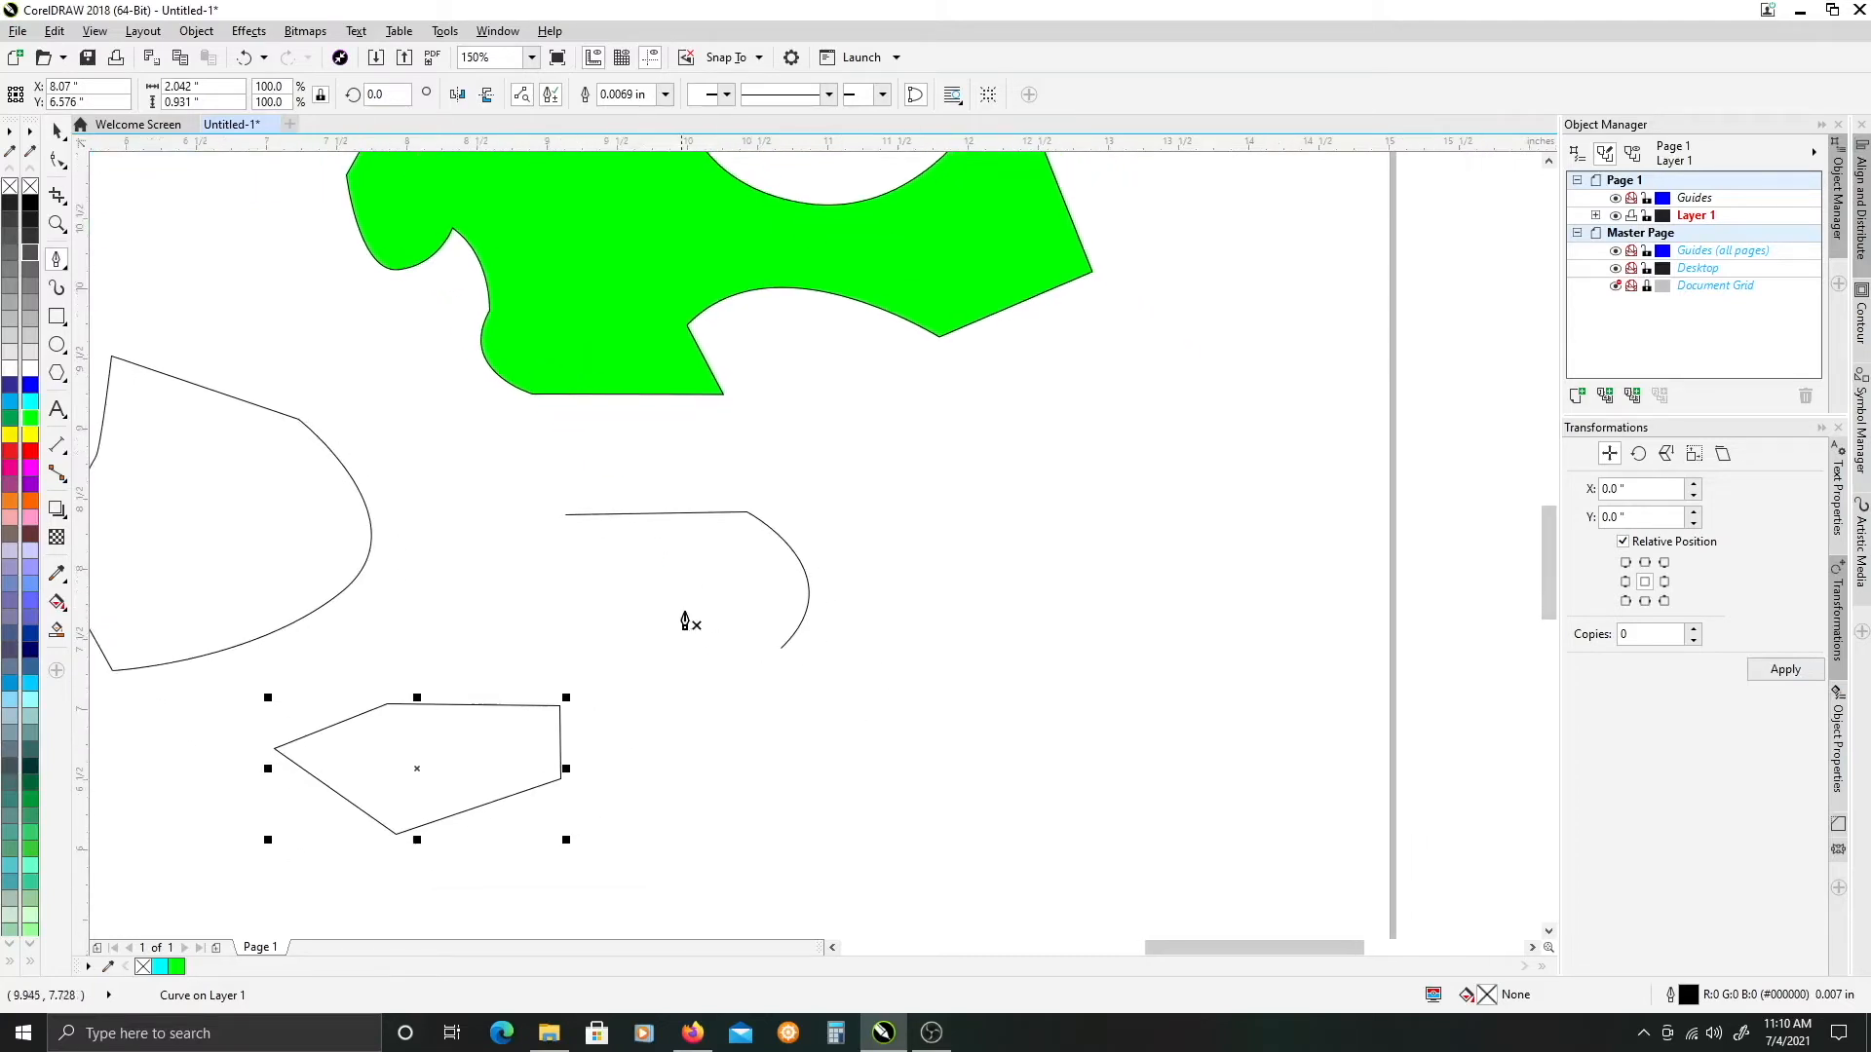
drag(905, 534, 1051, 534)
drag(1075, 651, 1008, 728)
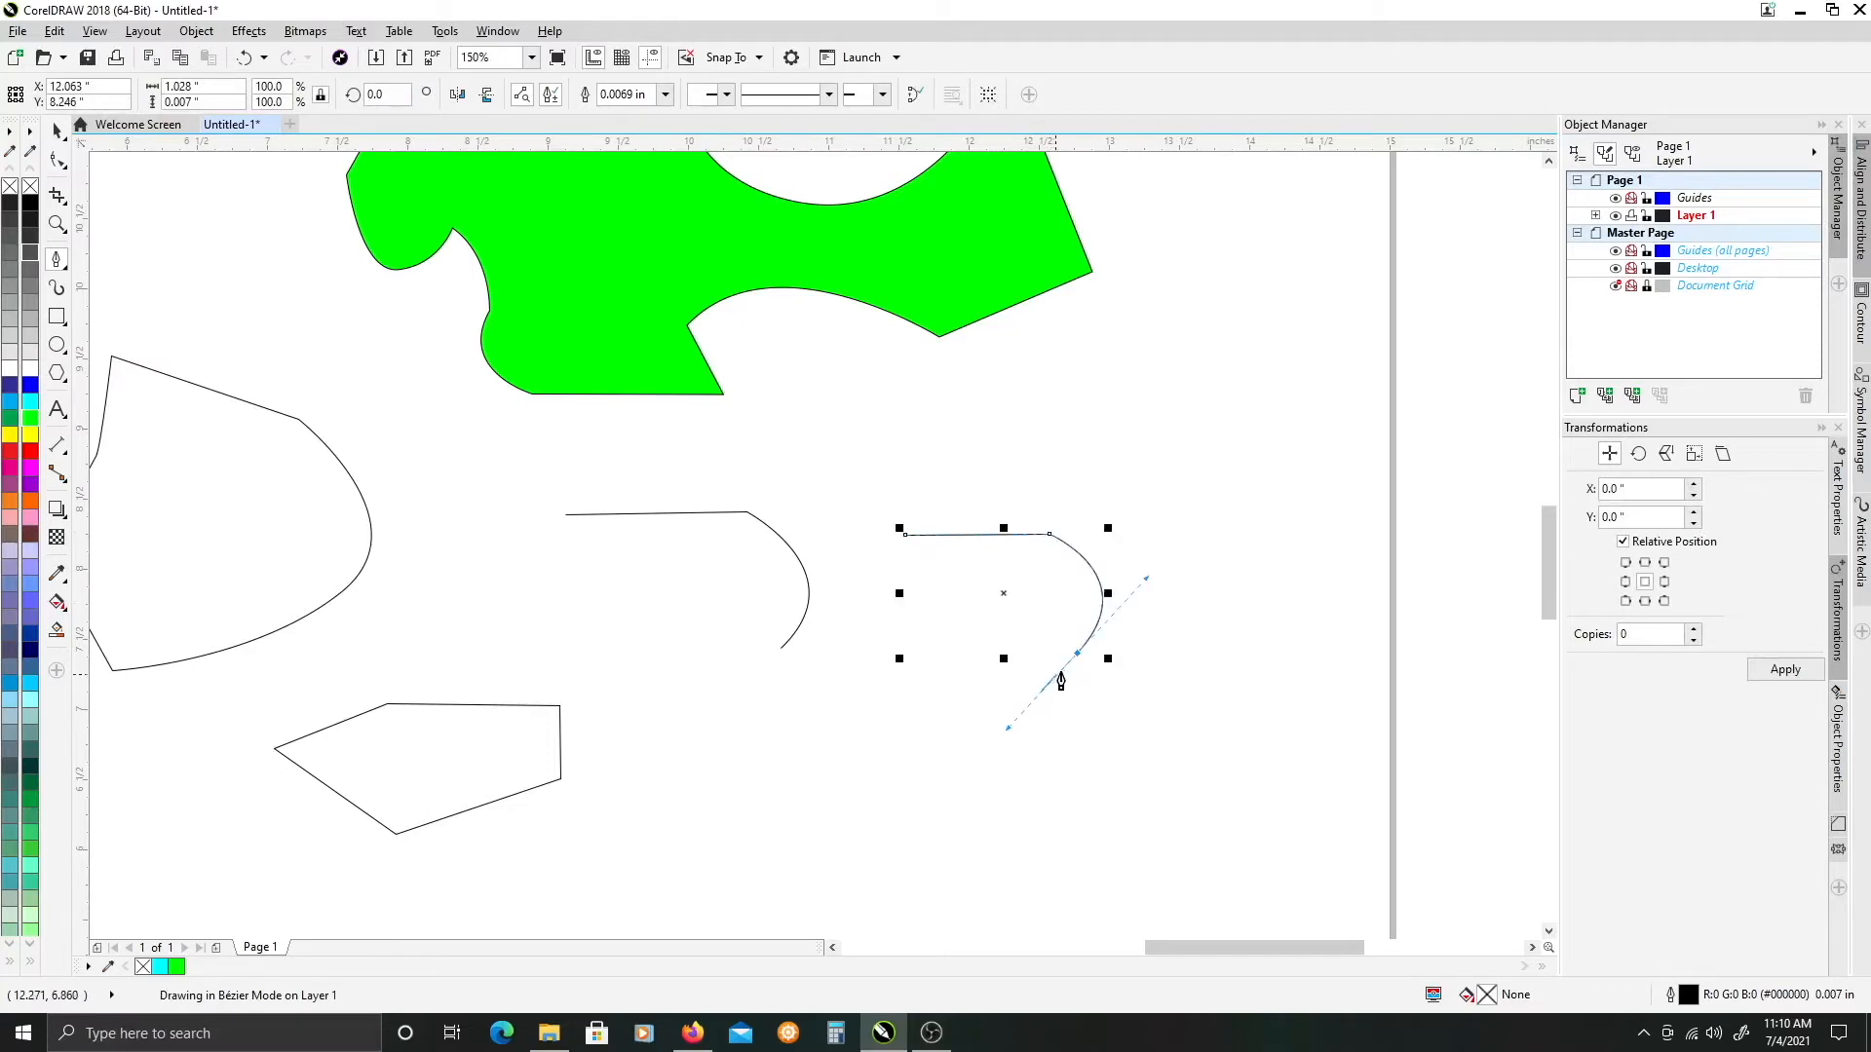
double_click(1077, 654)
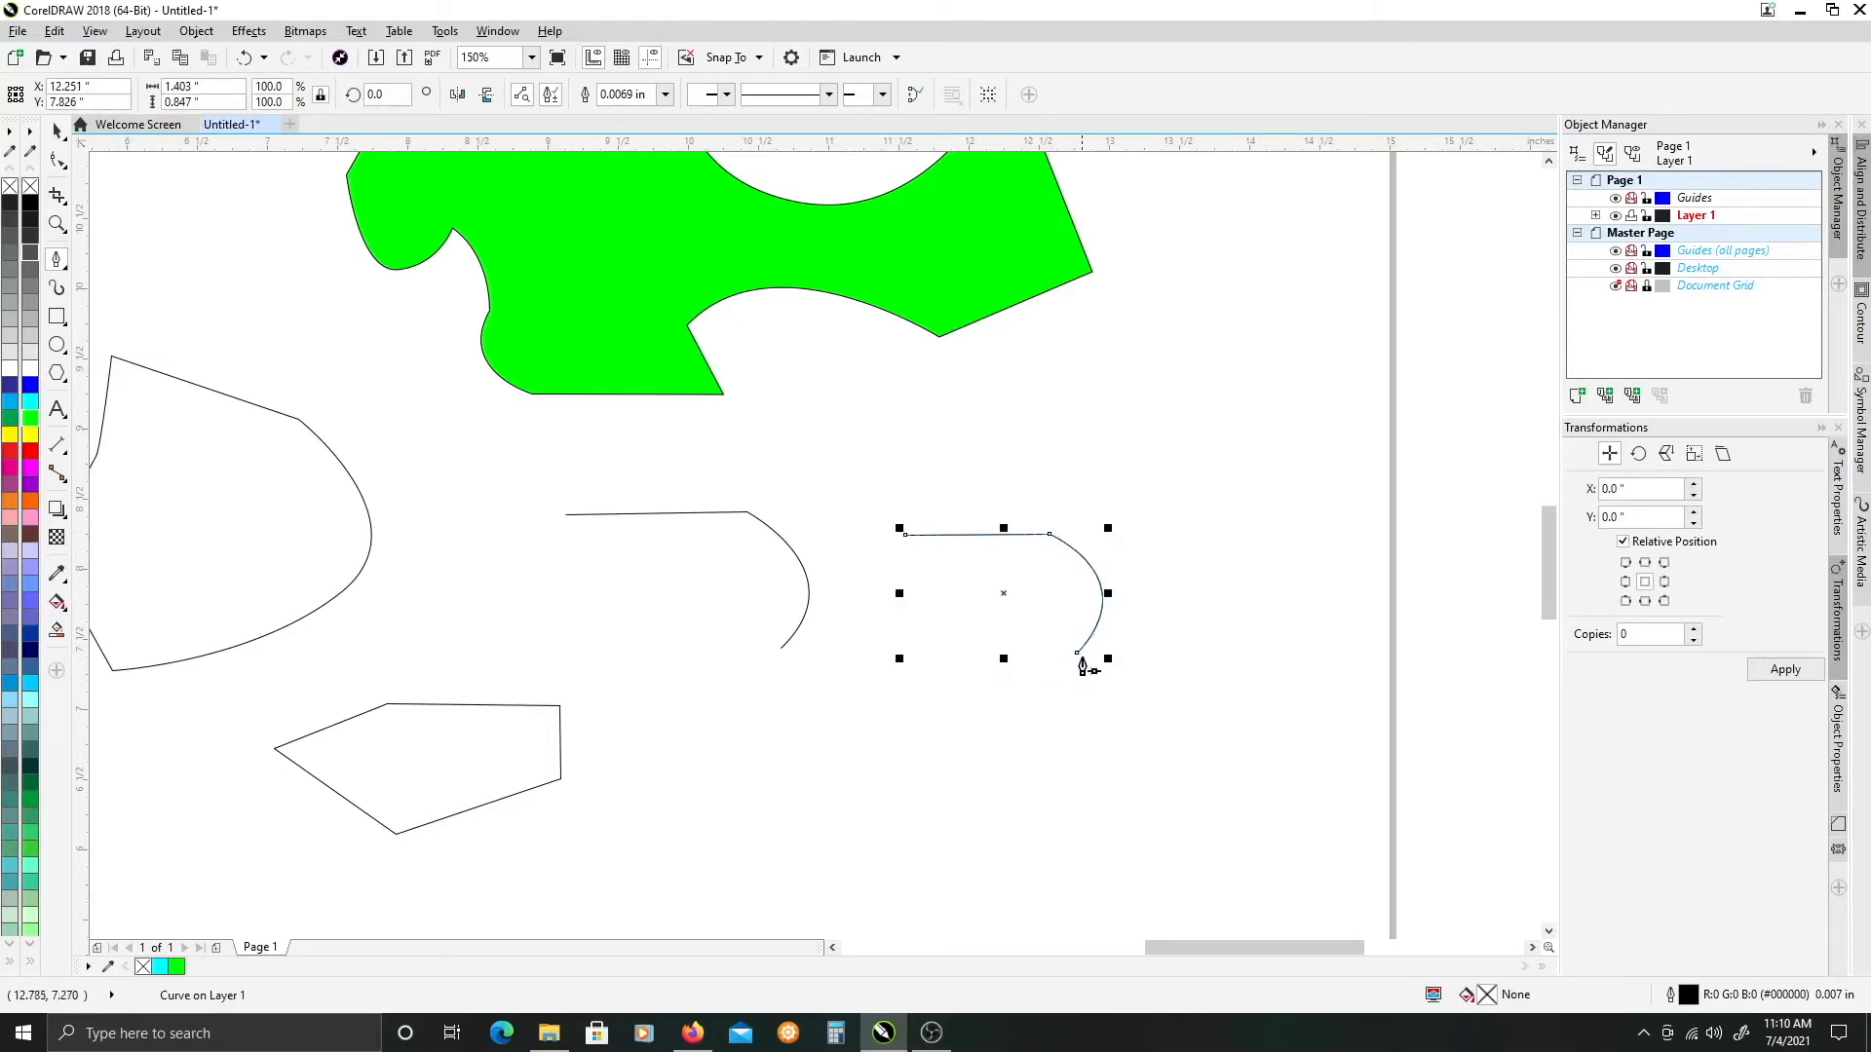
- Resume the path from its end node with a curve, two straight segments and two curves, closing it at its start, about 1.8 by 1.8 inches overall
click(1077, 654)
click(1022, 792)
click(850, 770)
click(911, 655)
drag(867, 583, 870, 524)
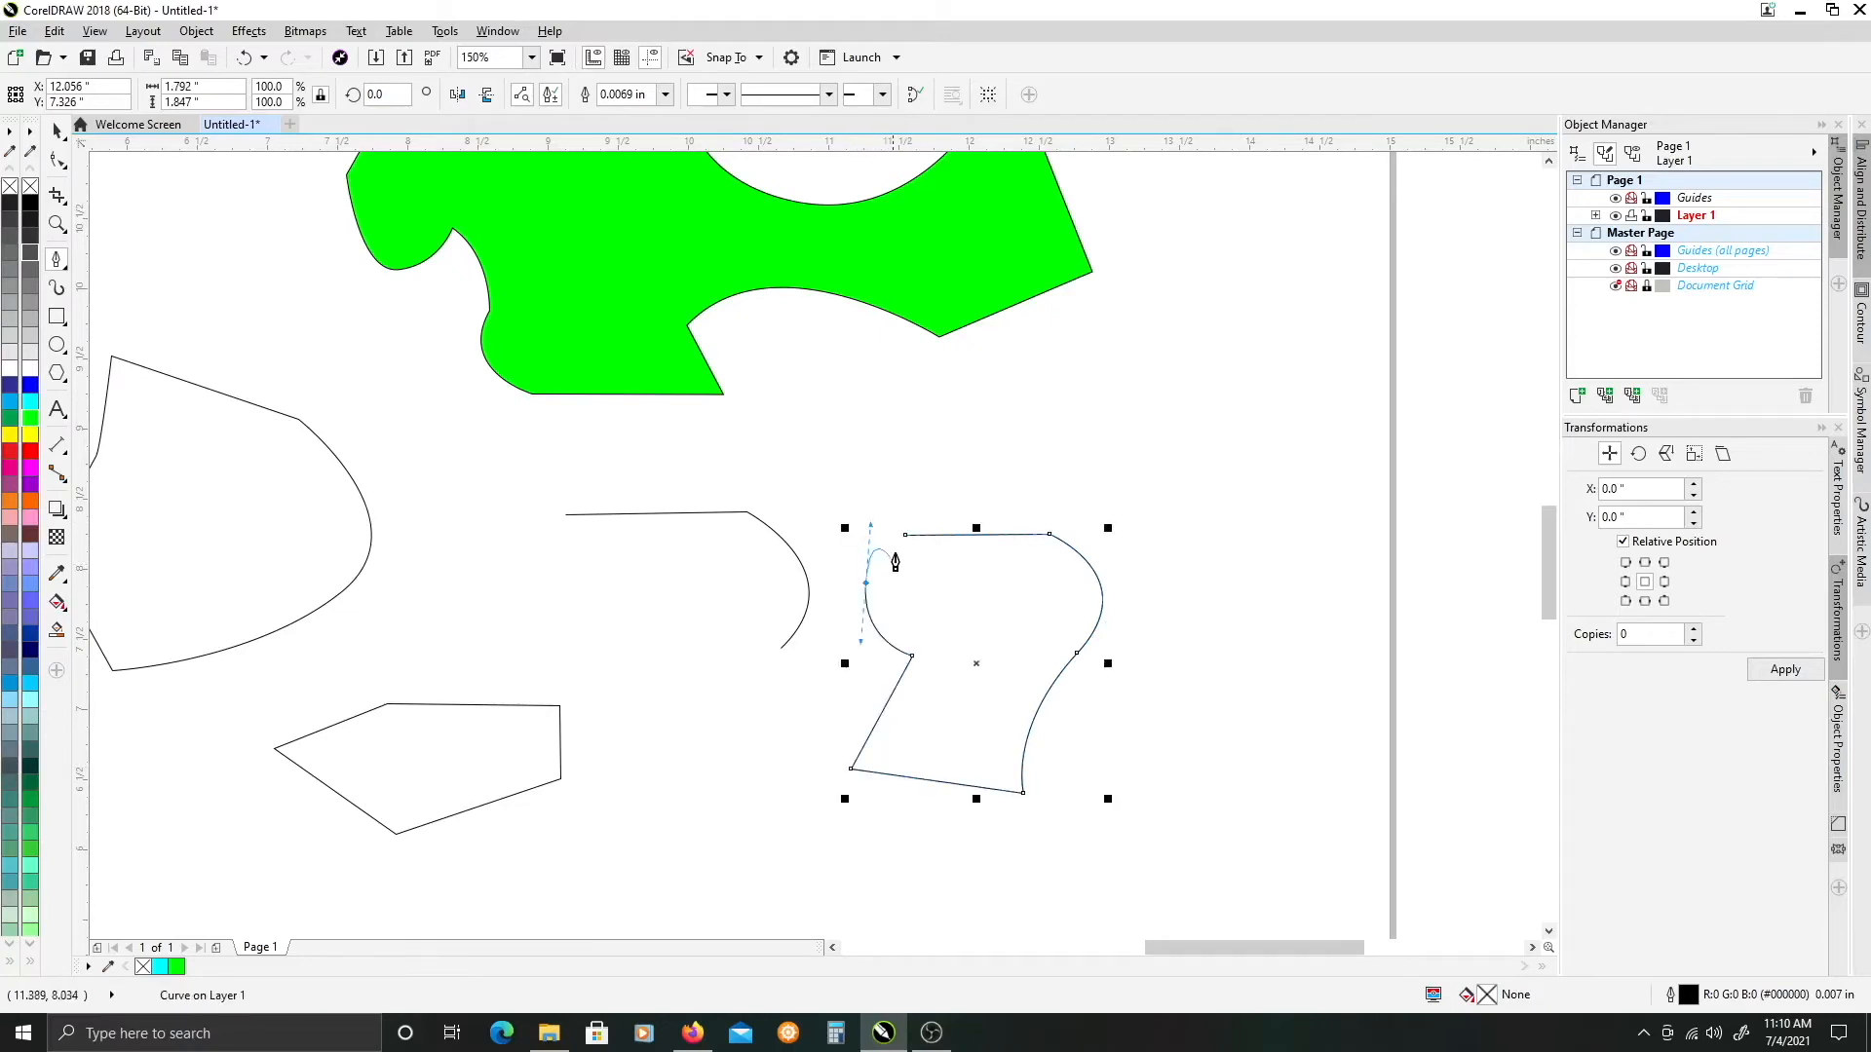
click(904, 537)
- Switch from the Pen tool to the Bézier tool
drag(826, 615, 953, 670)
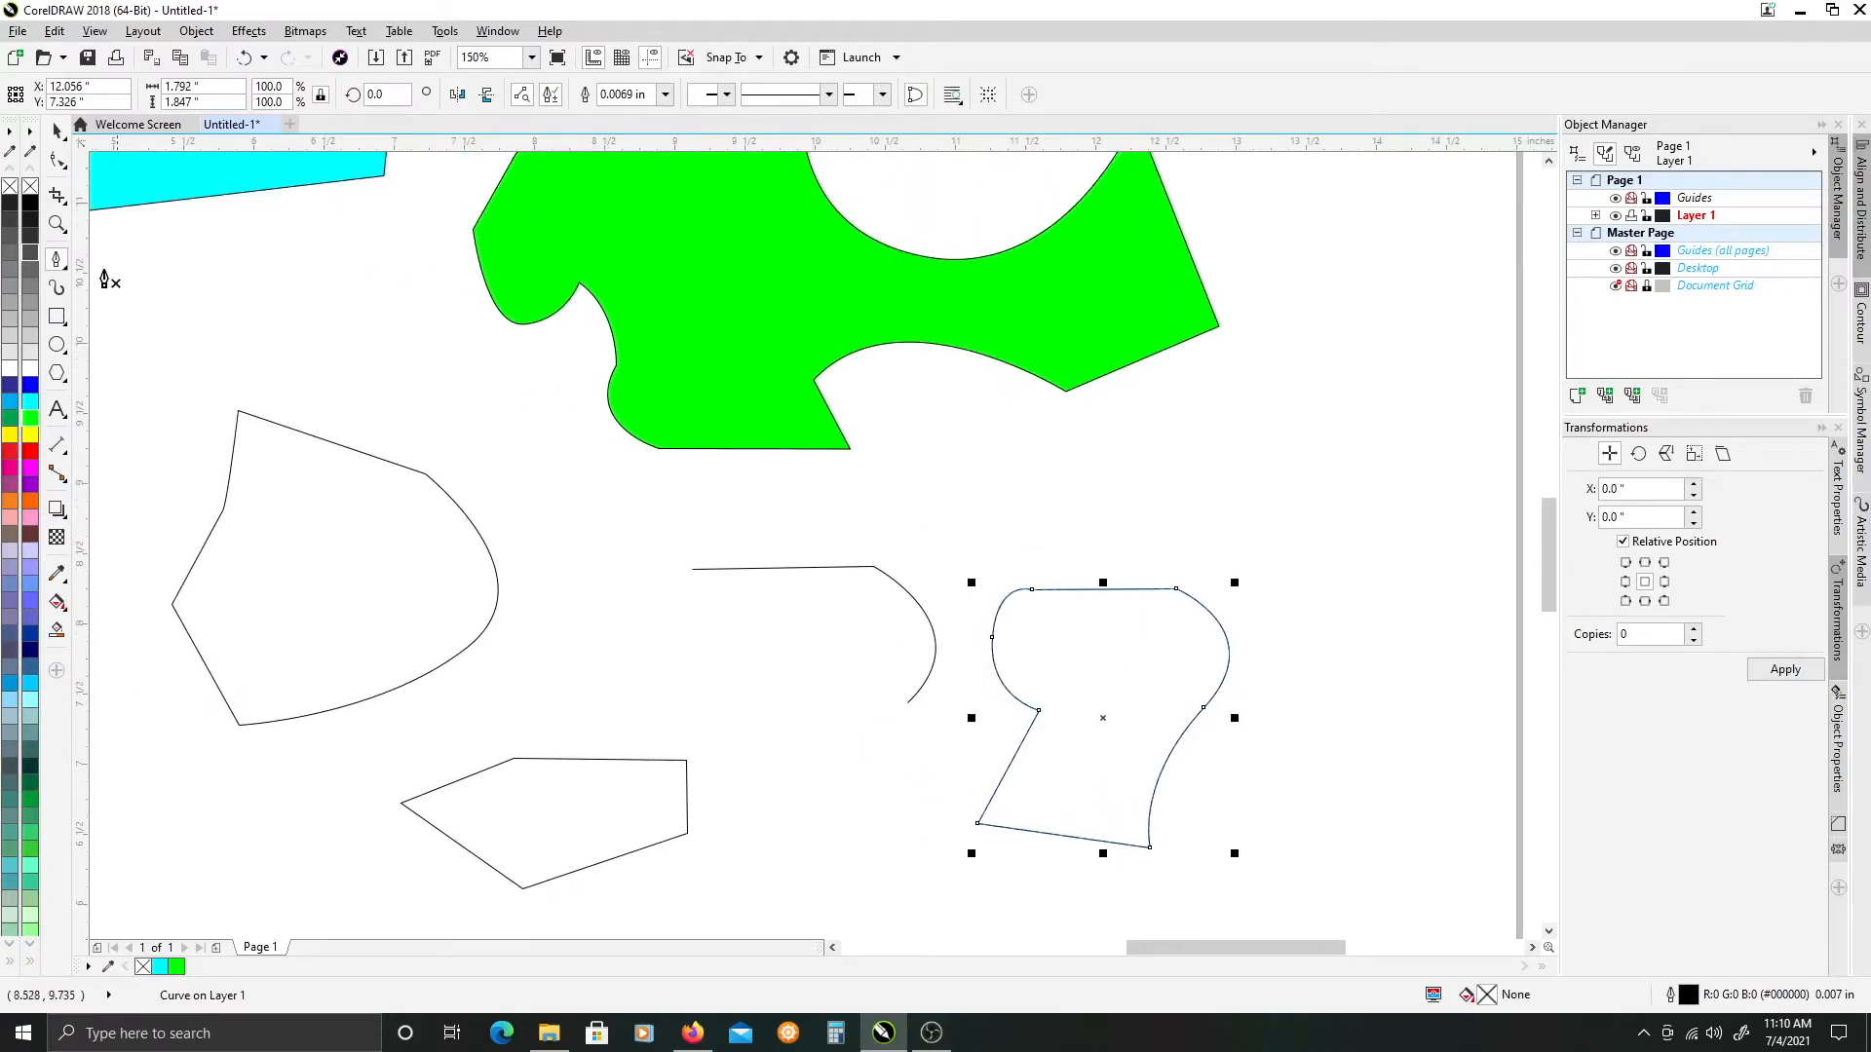
click(58, 263)
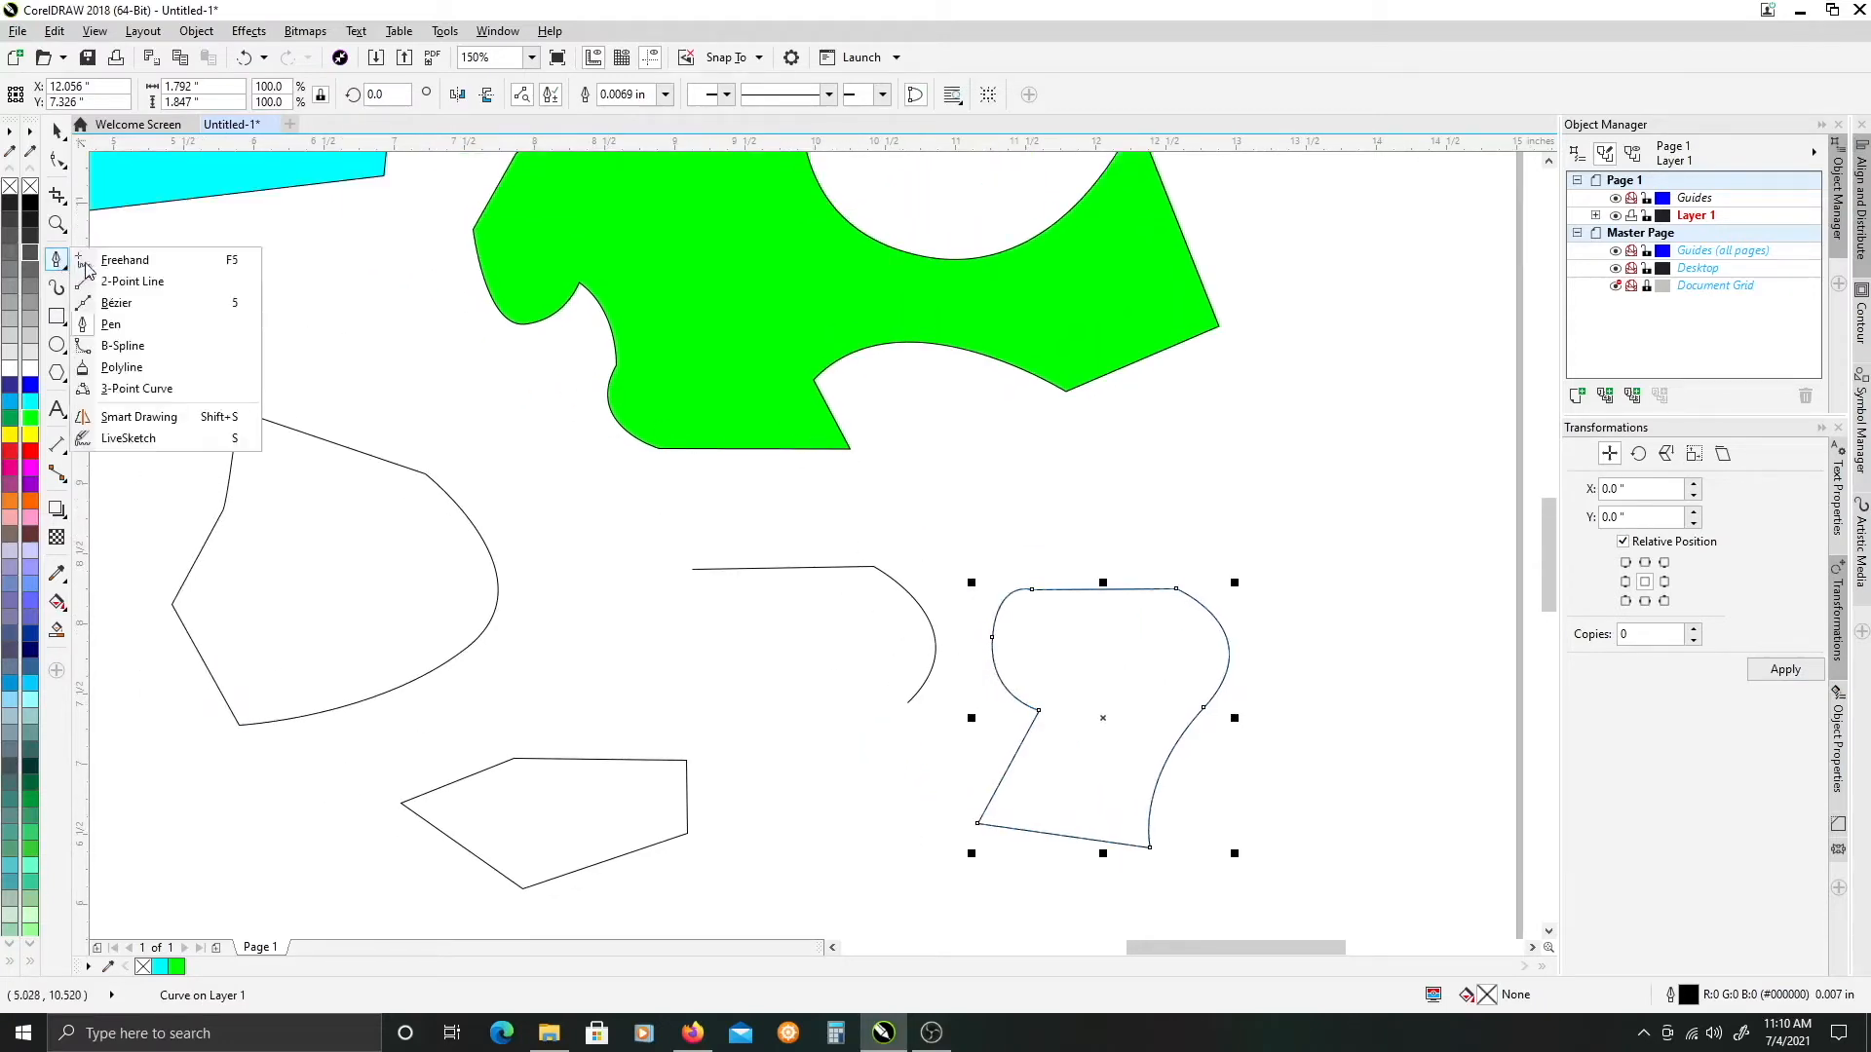
click(117, 303)
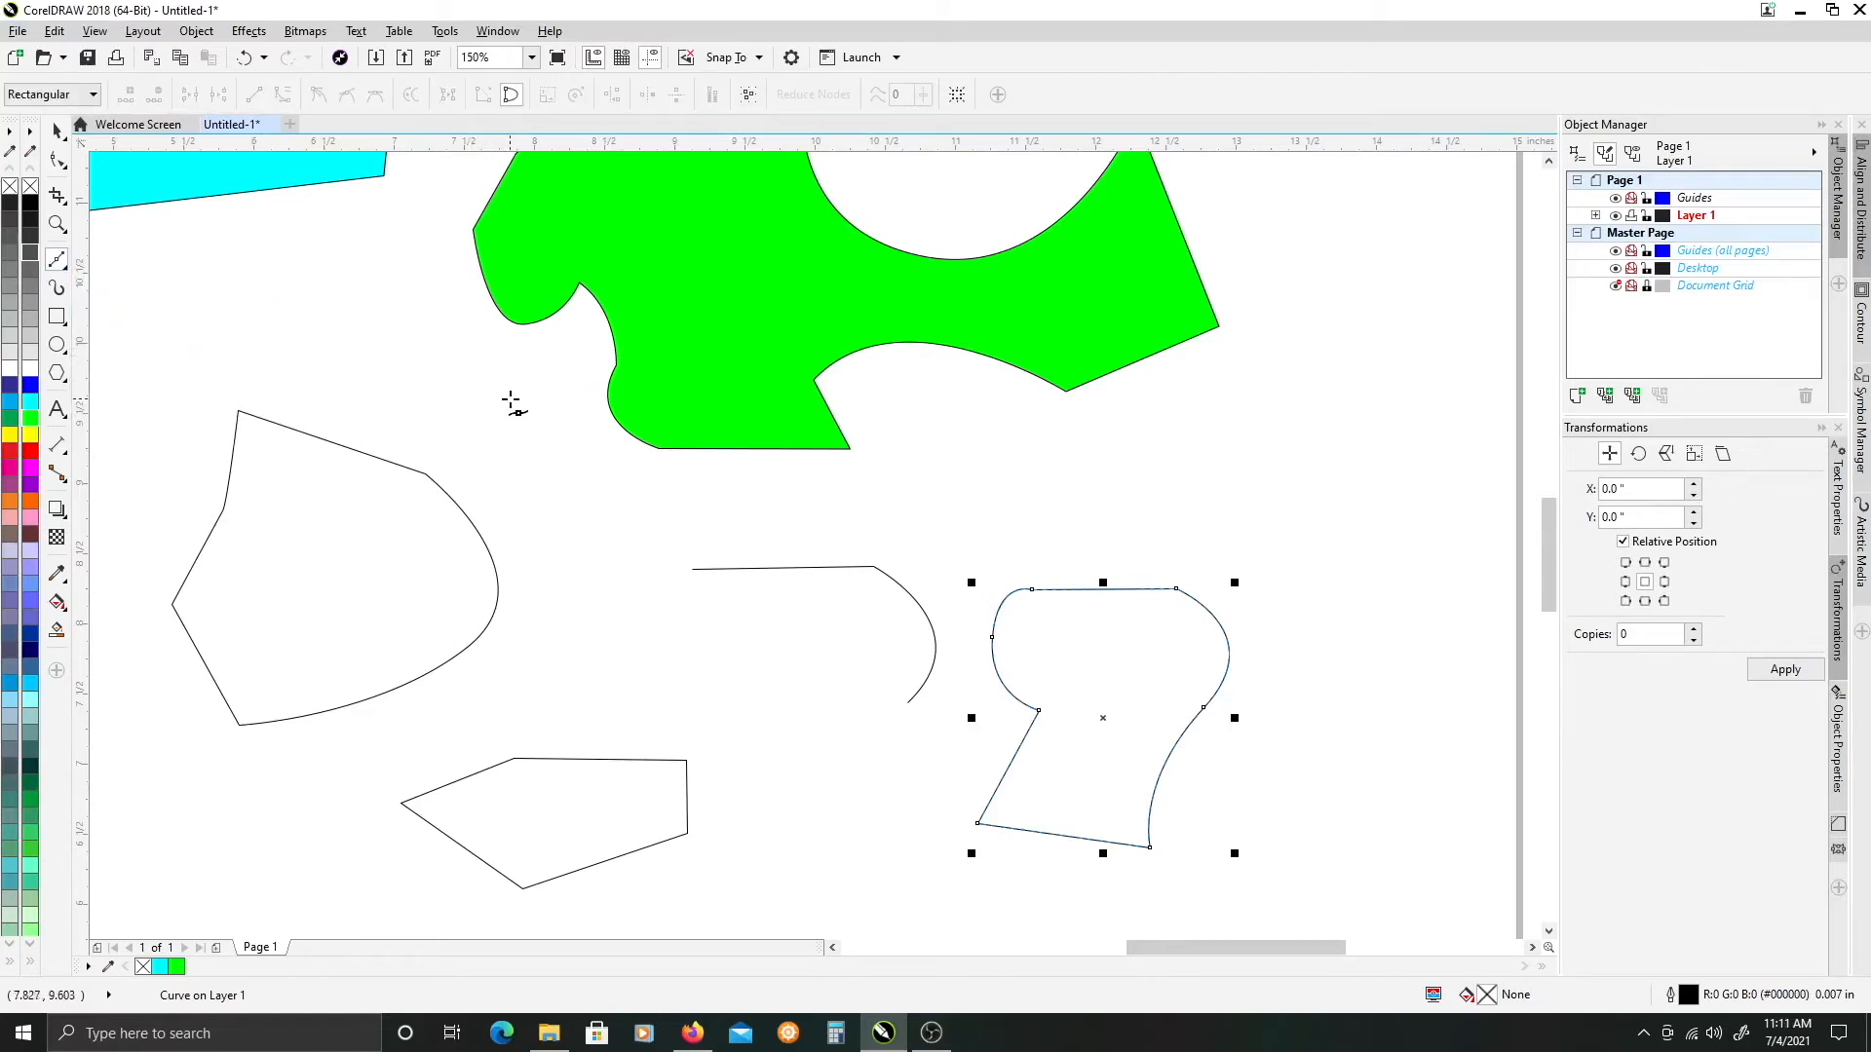
- Examine the curves and corner joints along the green shape's outline up close and compare them with the Pen tool shapes
drag(577, 409, 755, 560)
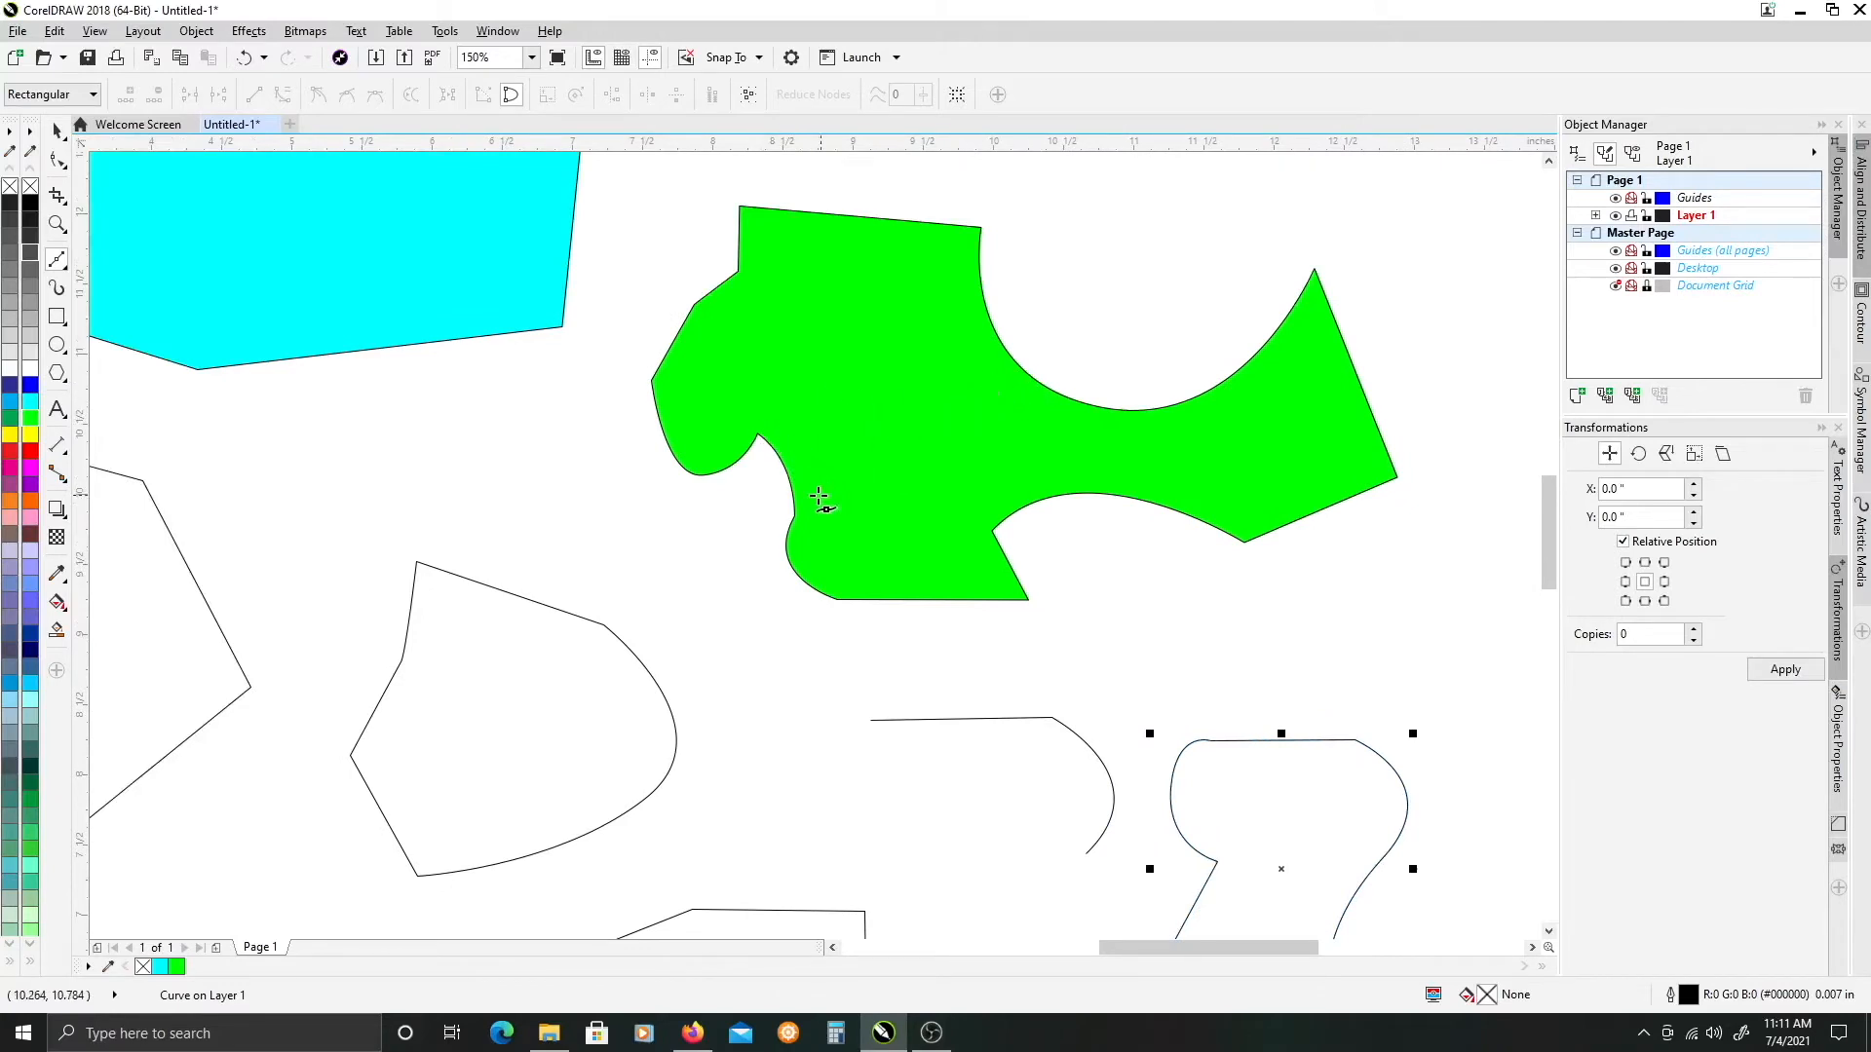
scroll(778, 500, up, 2)
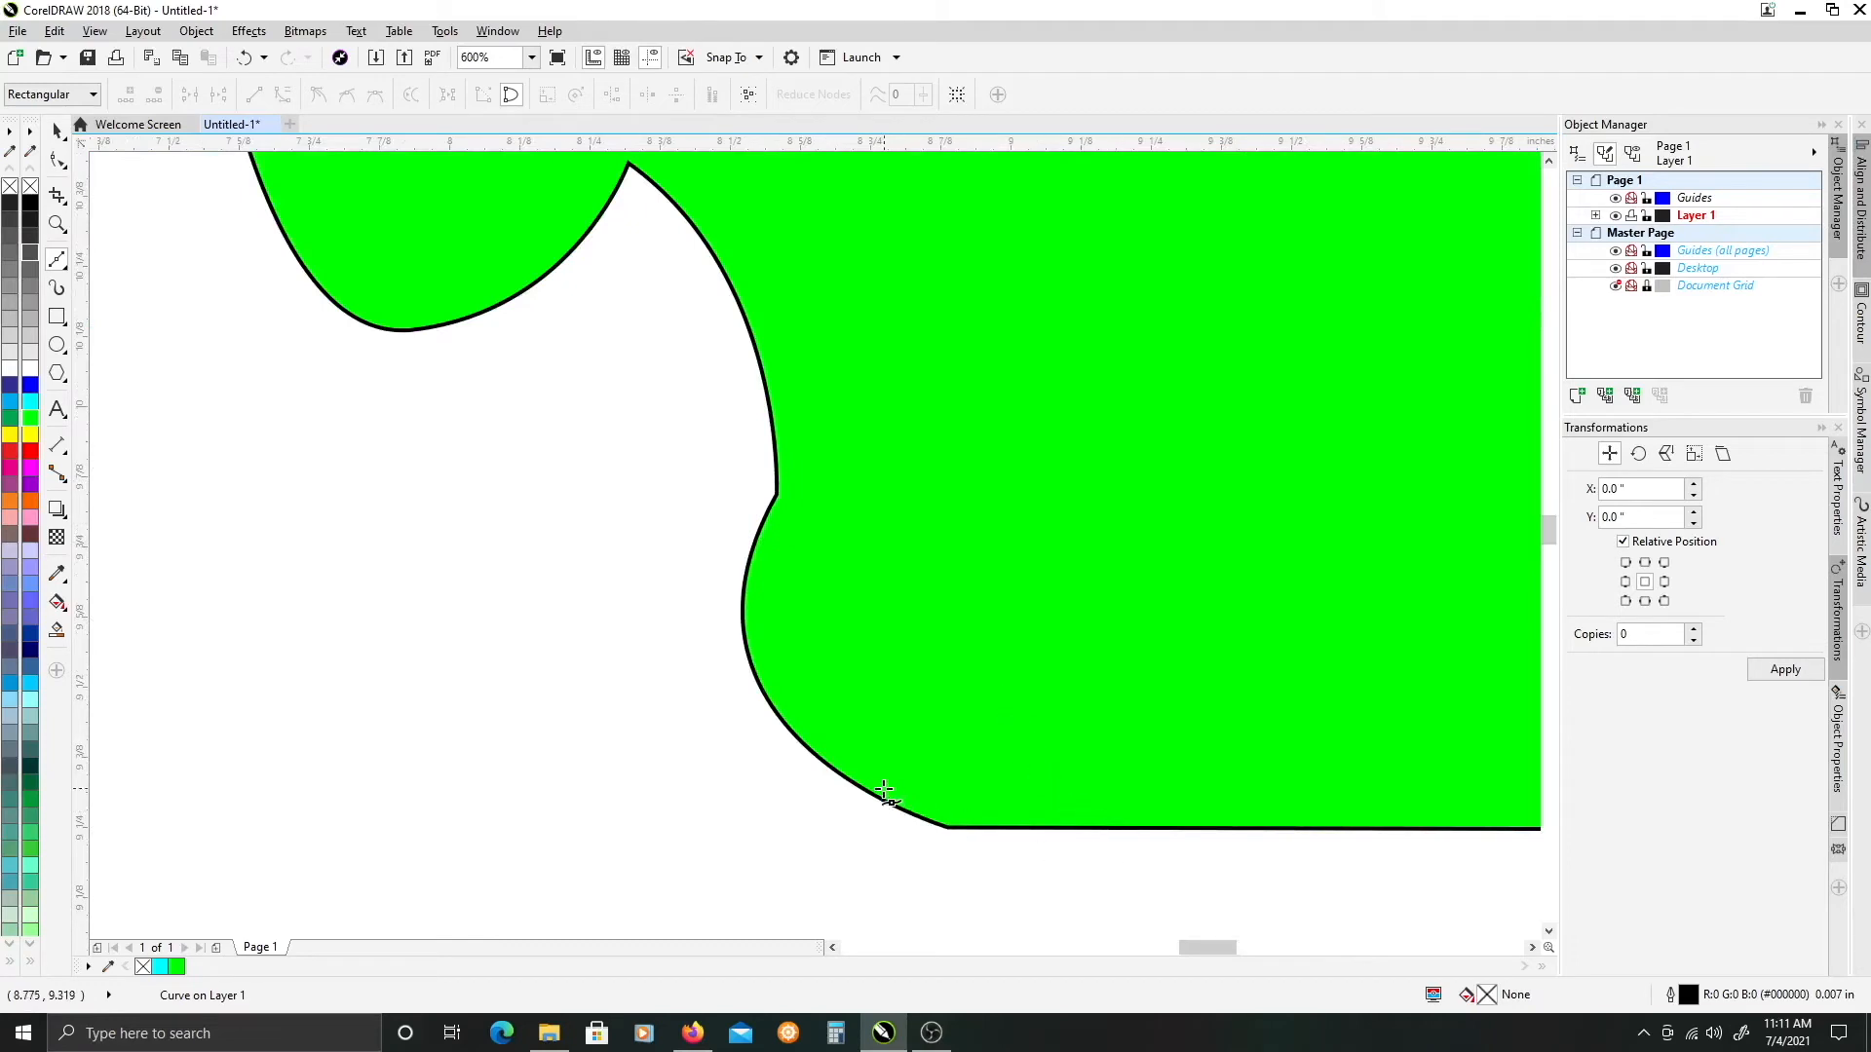
scroll(797, 503, down, 1)
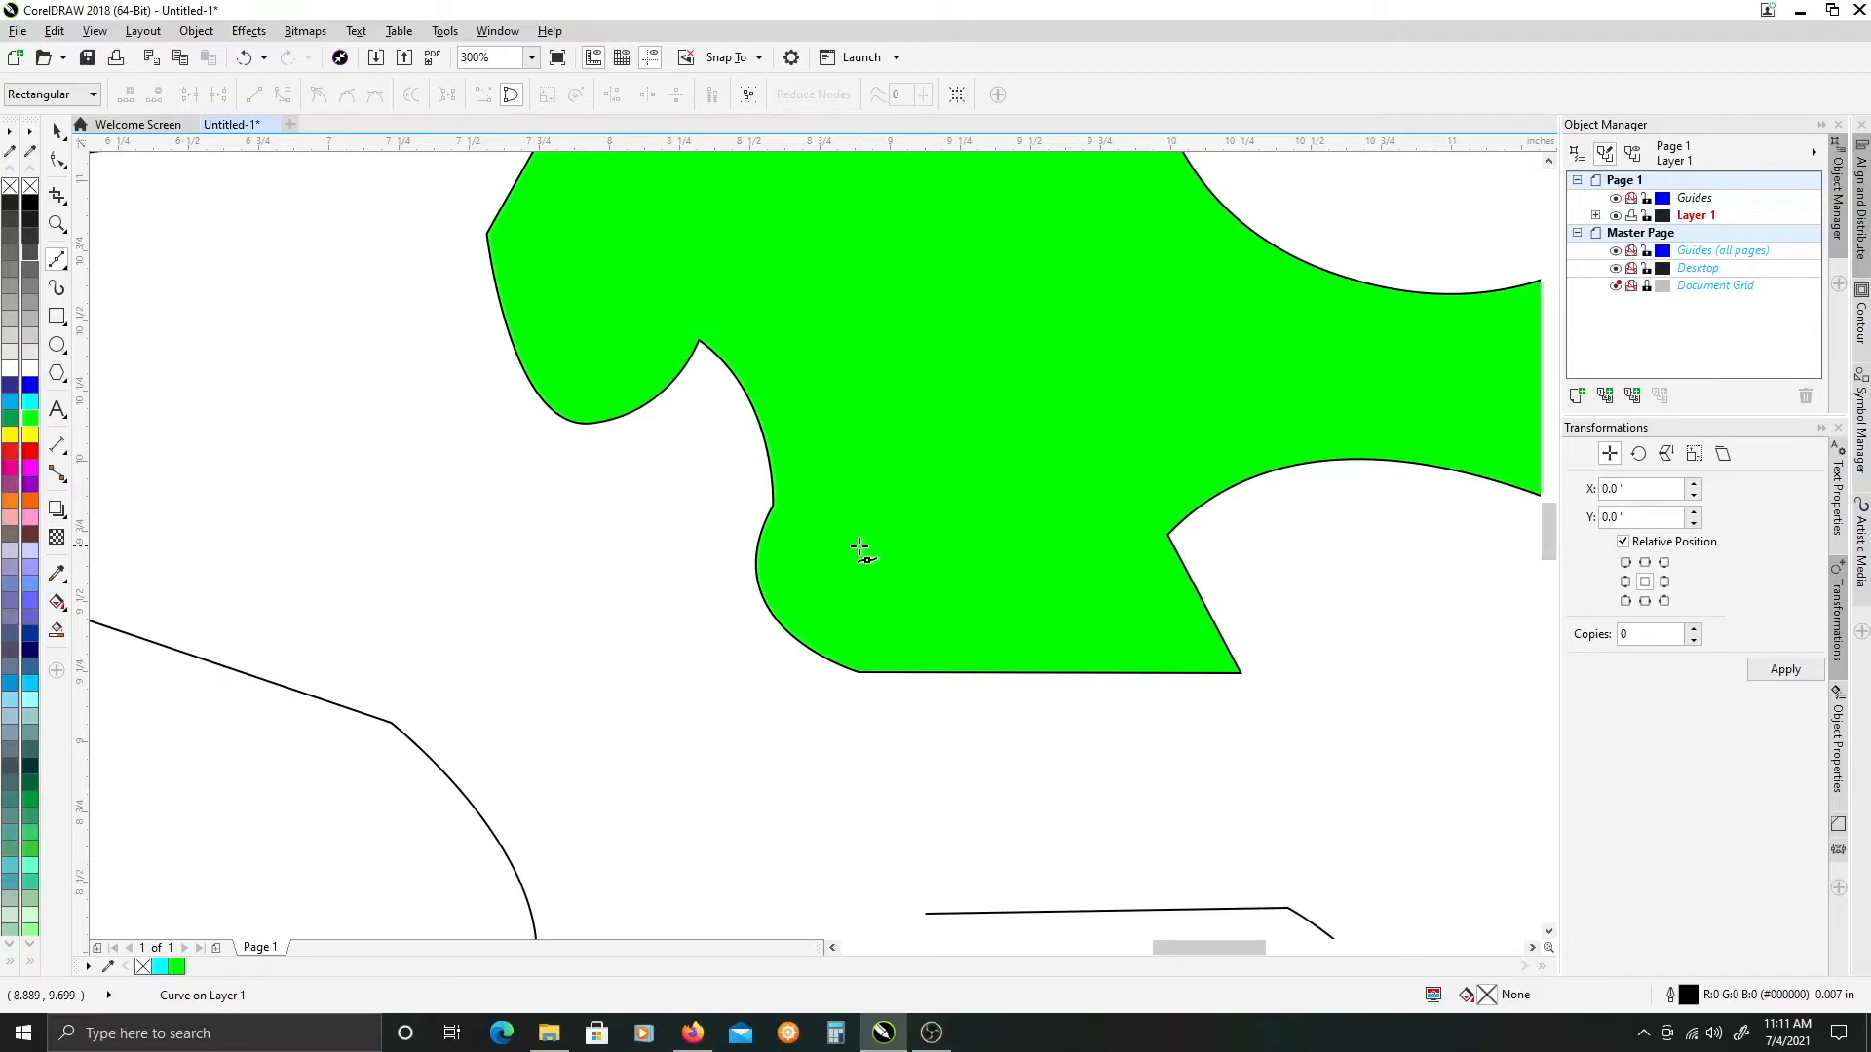
drag(966, 520, 806, 631)
drag(910, 529, 772, 590)
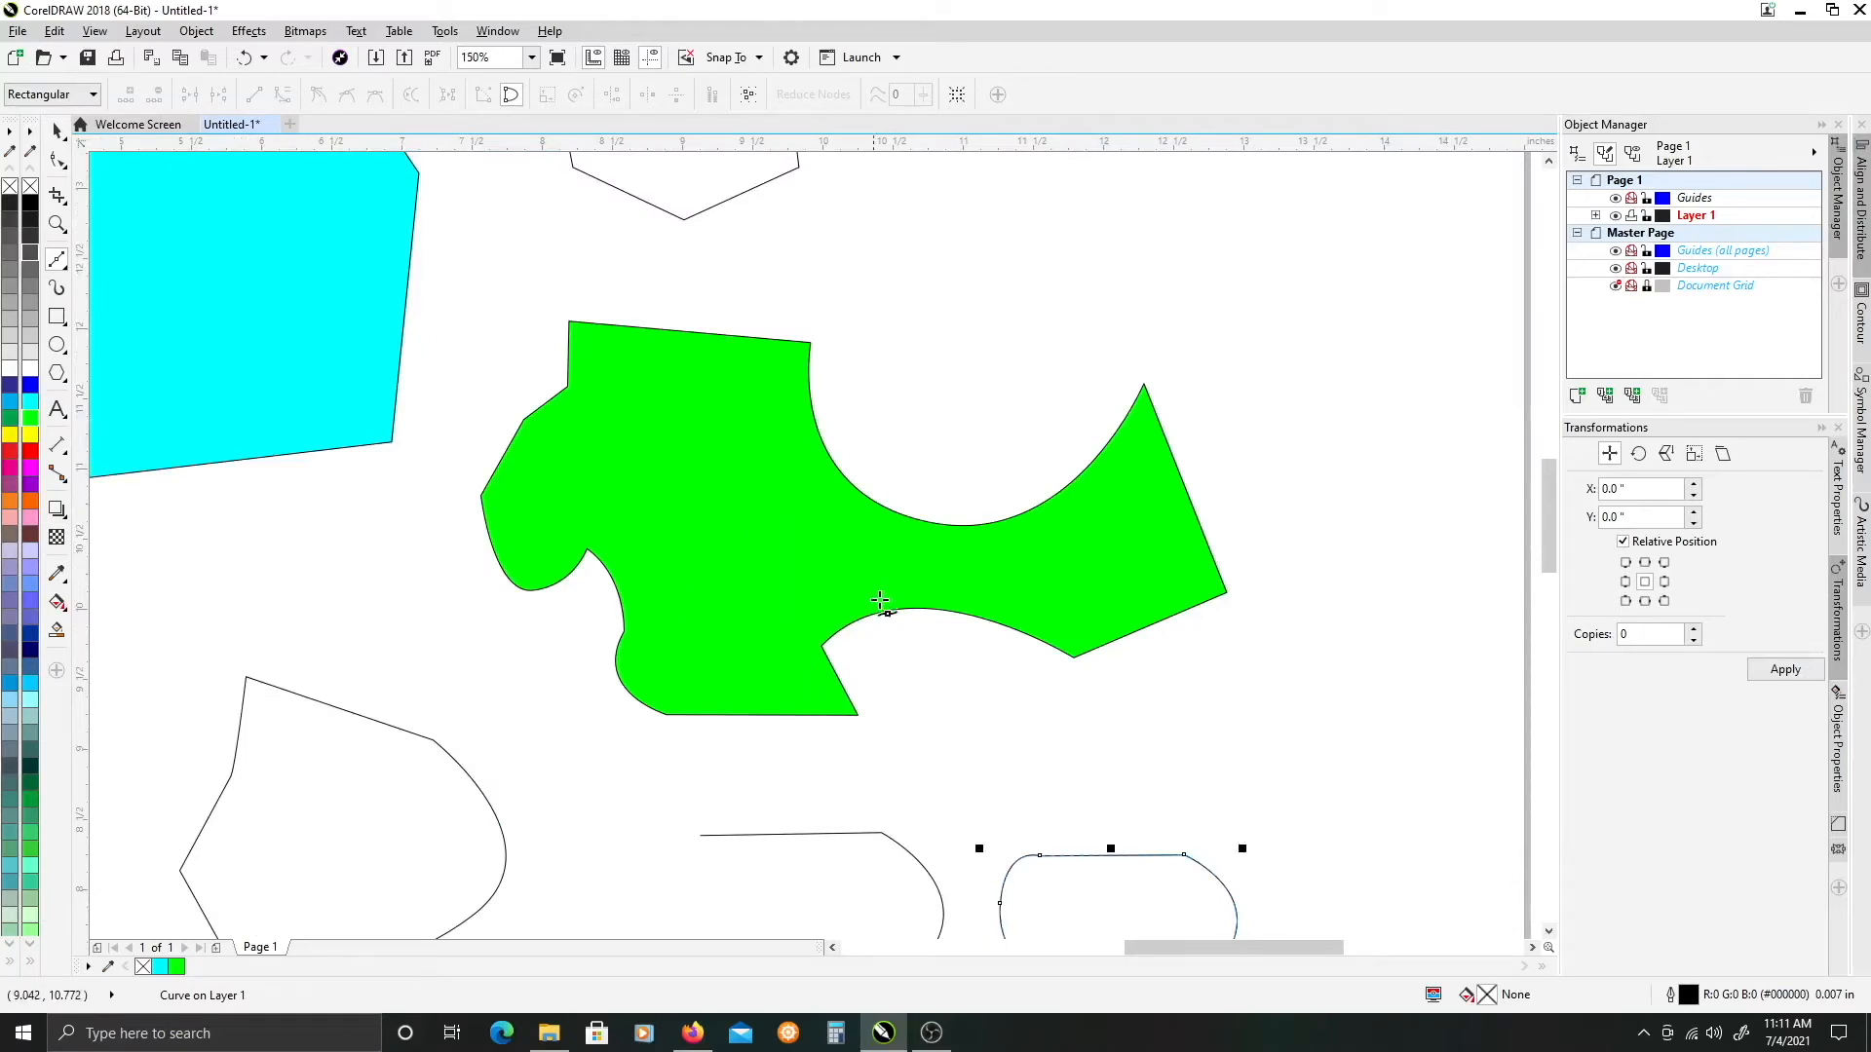
scroll(877, 598, down, 3)
scroll(867, 507, right, 1)
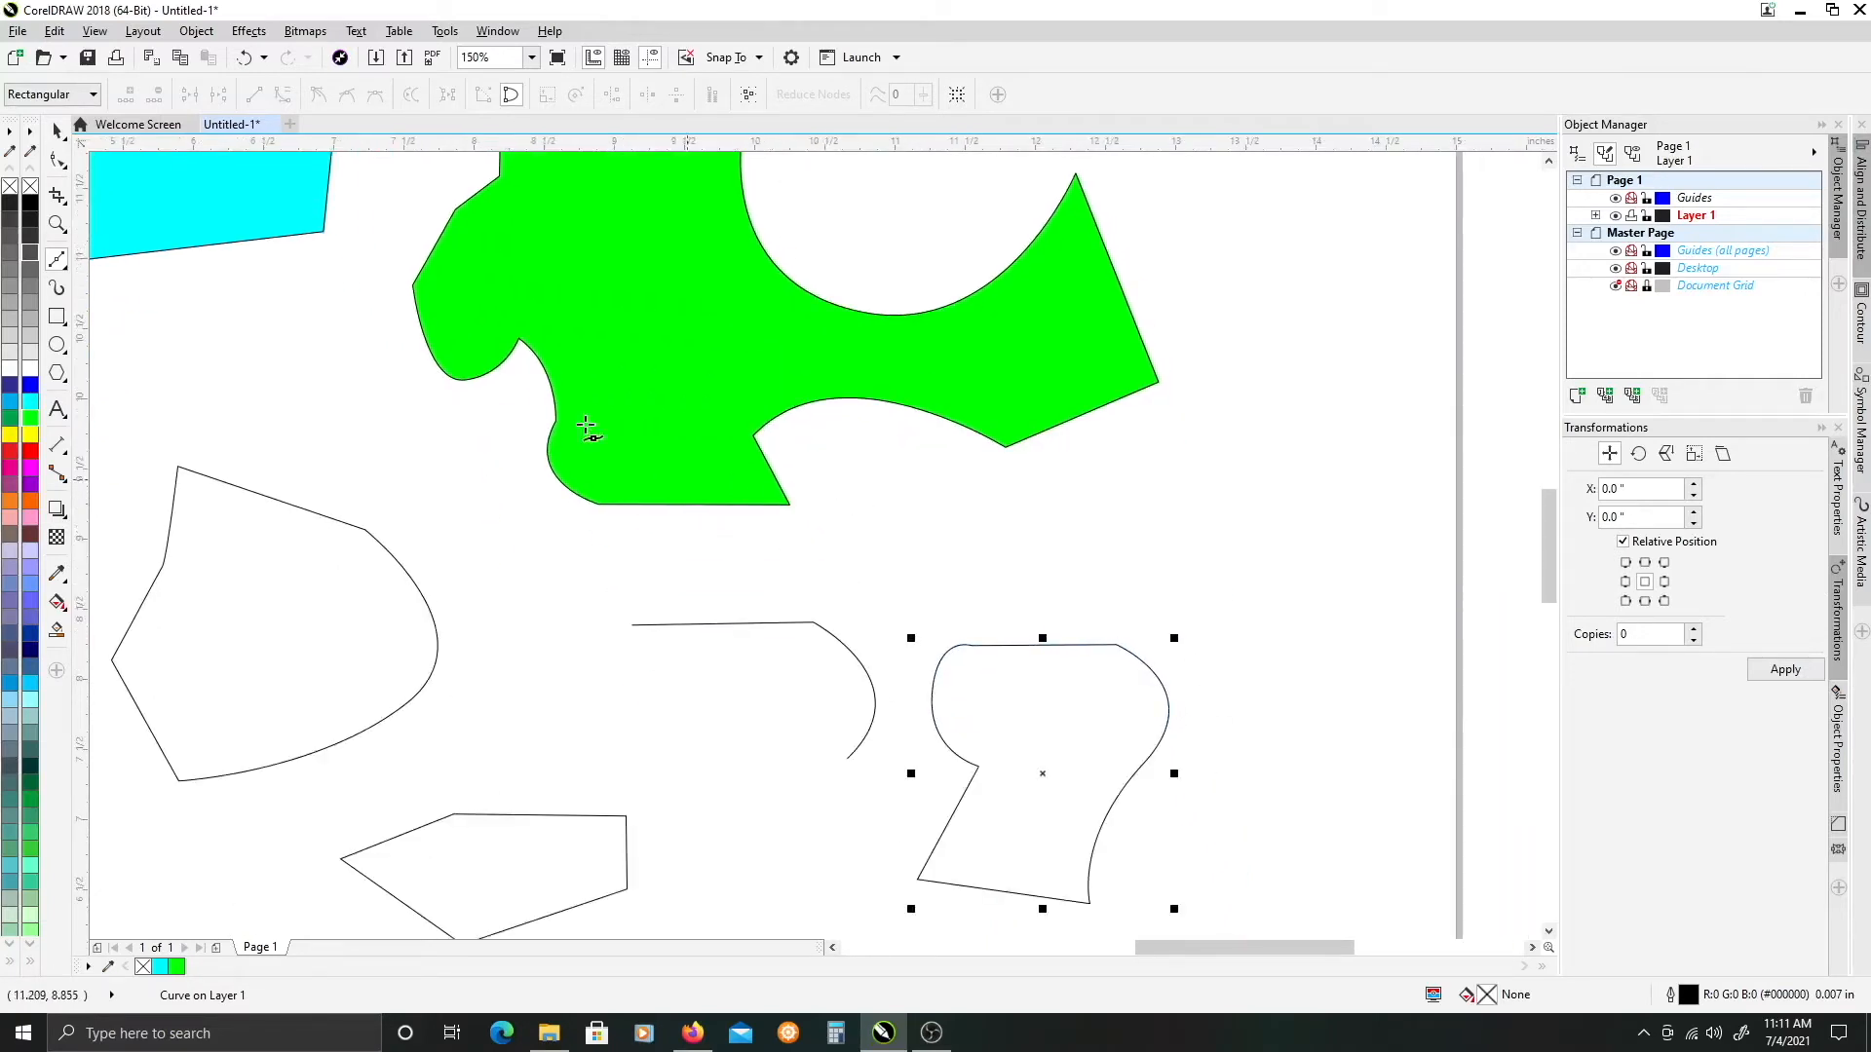
scroll(542, 473, up, 2)
scroll(555, 507, left, 1)
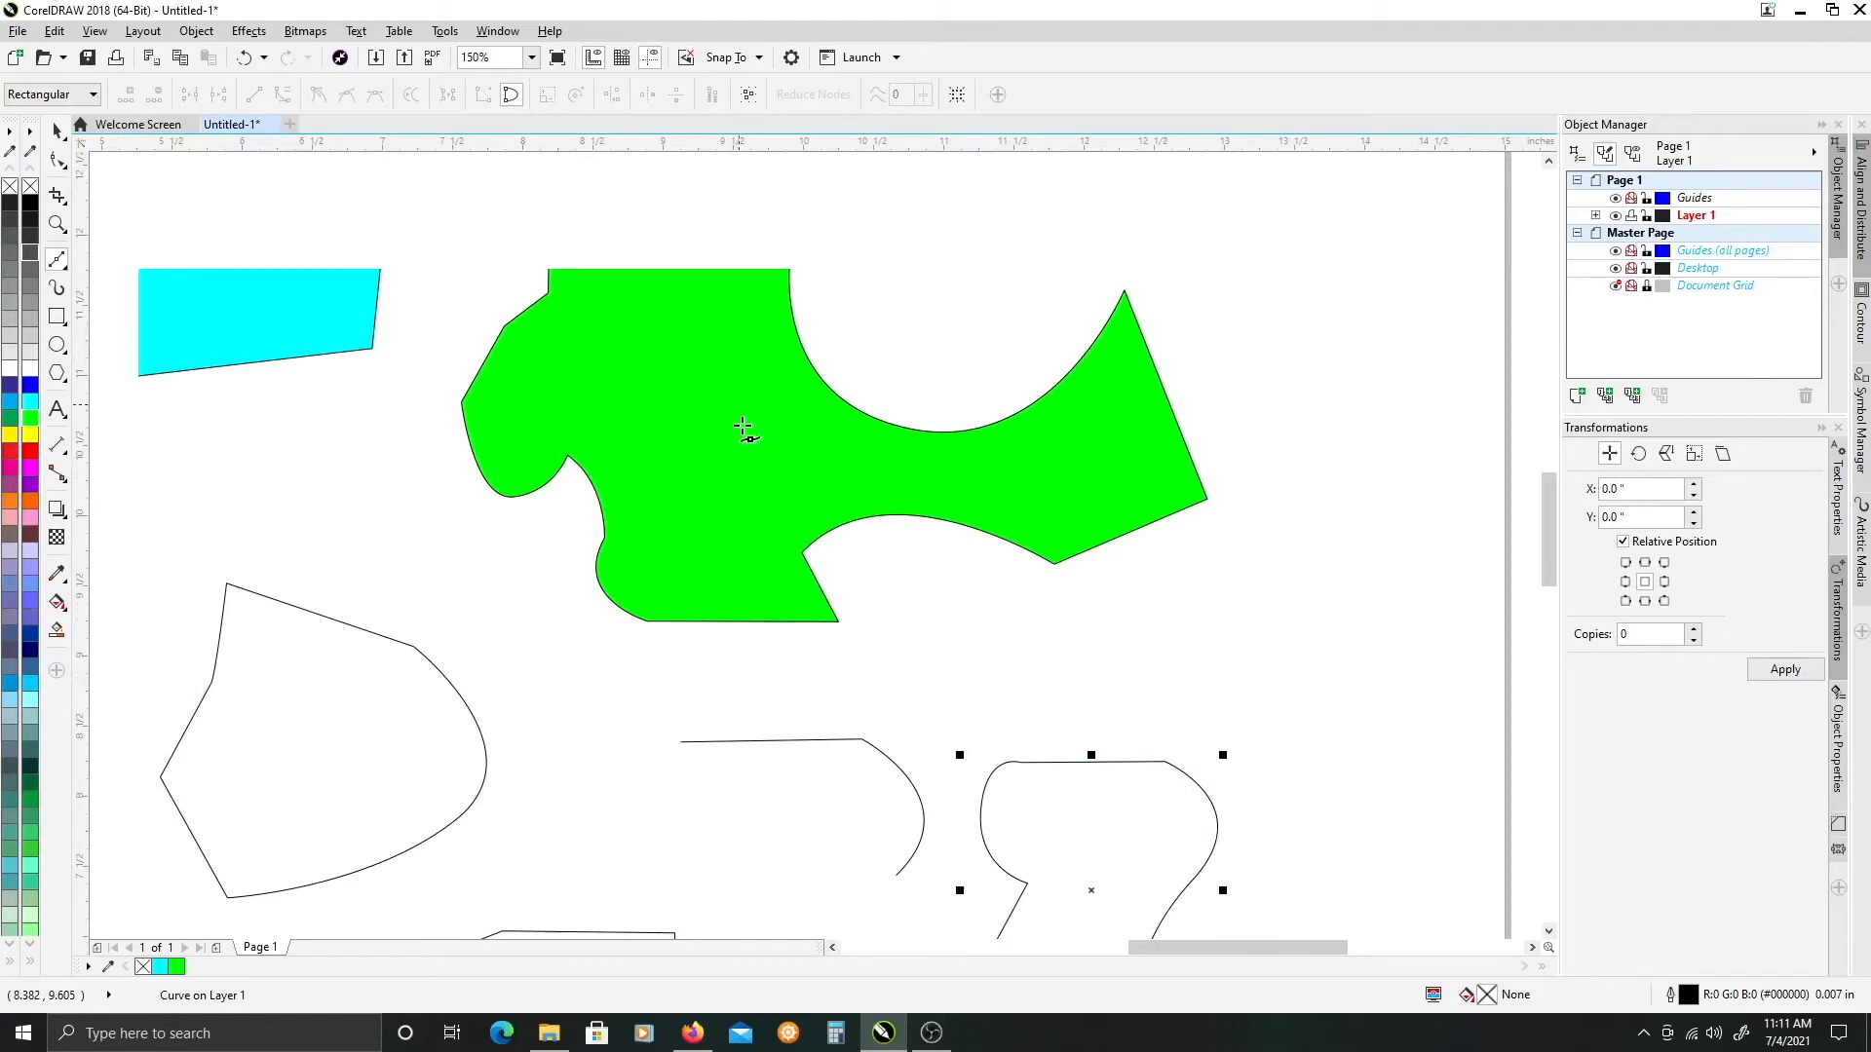
drag(738, 308, 702, 498)
drag(696, 376, 572, 646)
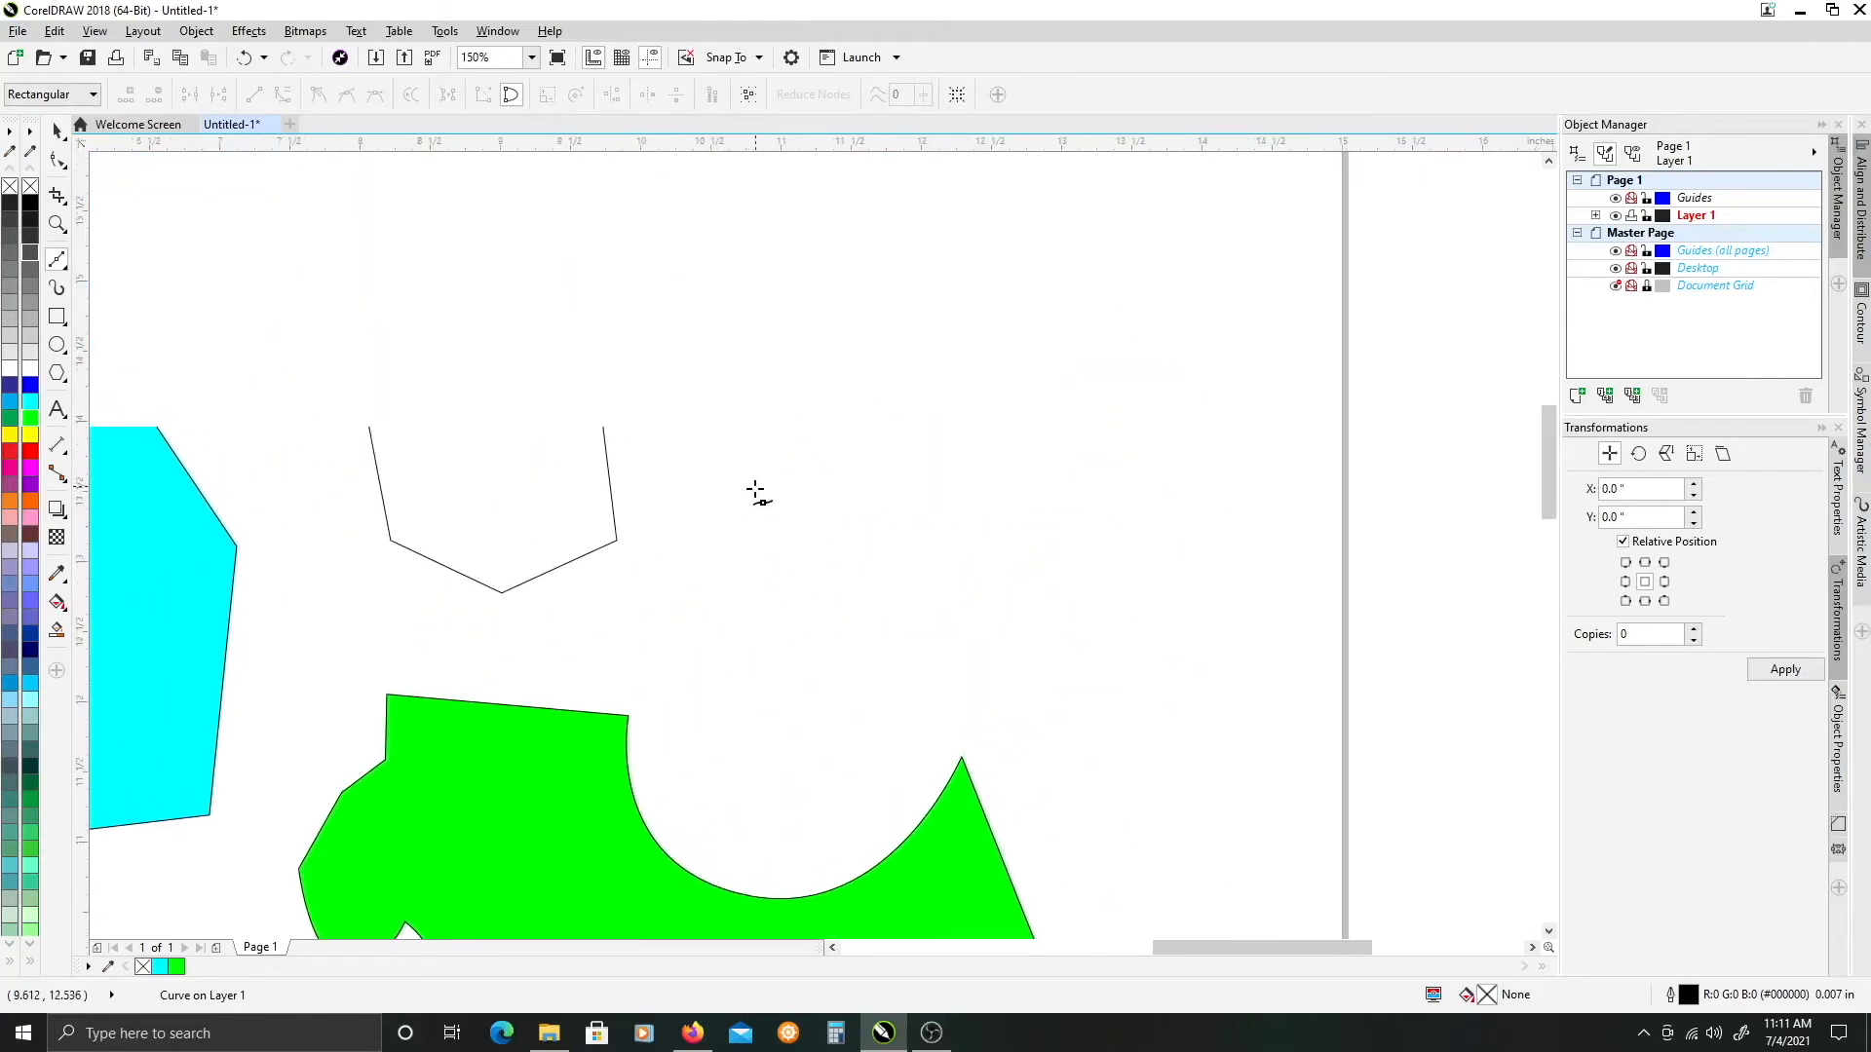
drag(761, 492, 640, 622)
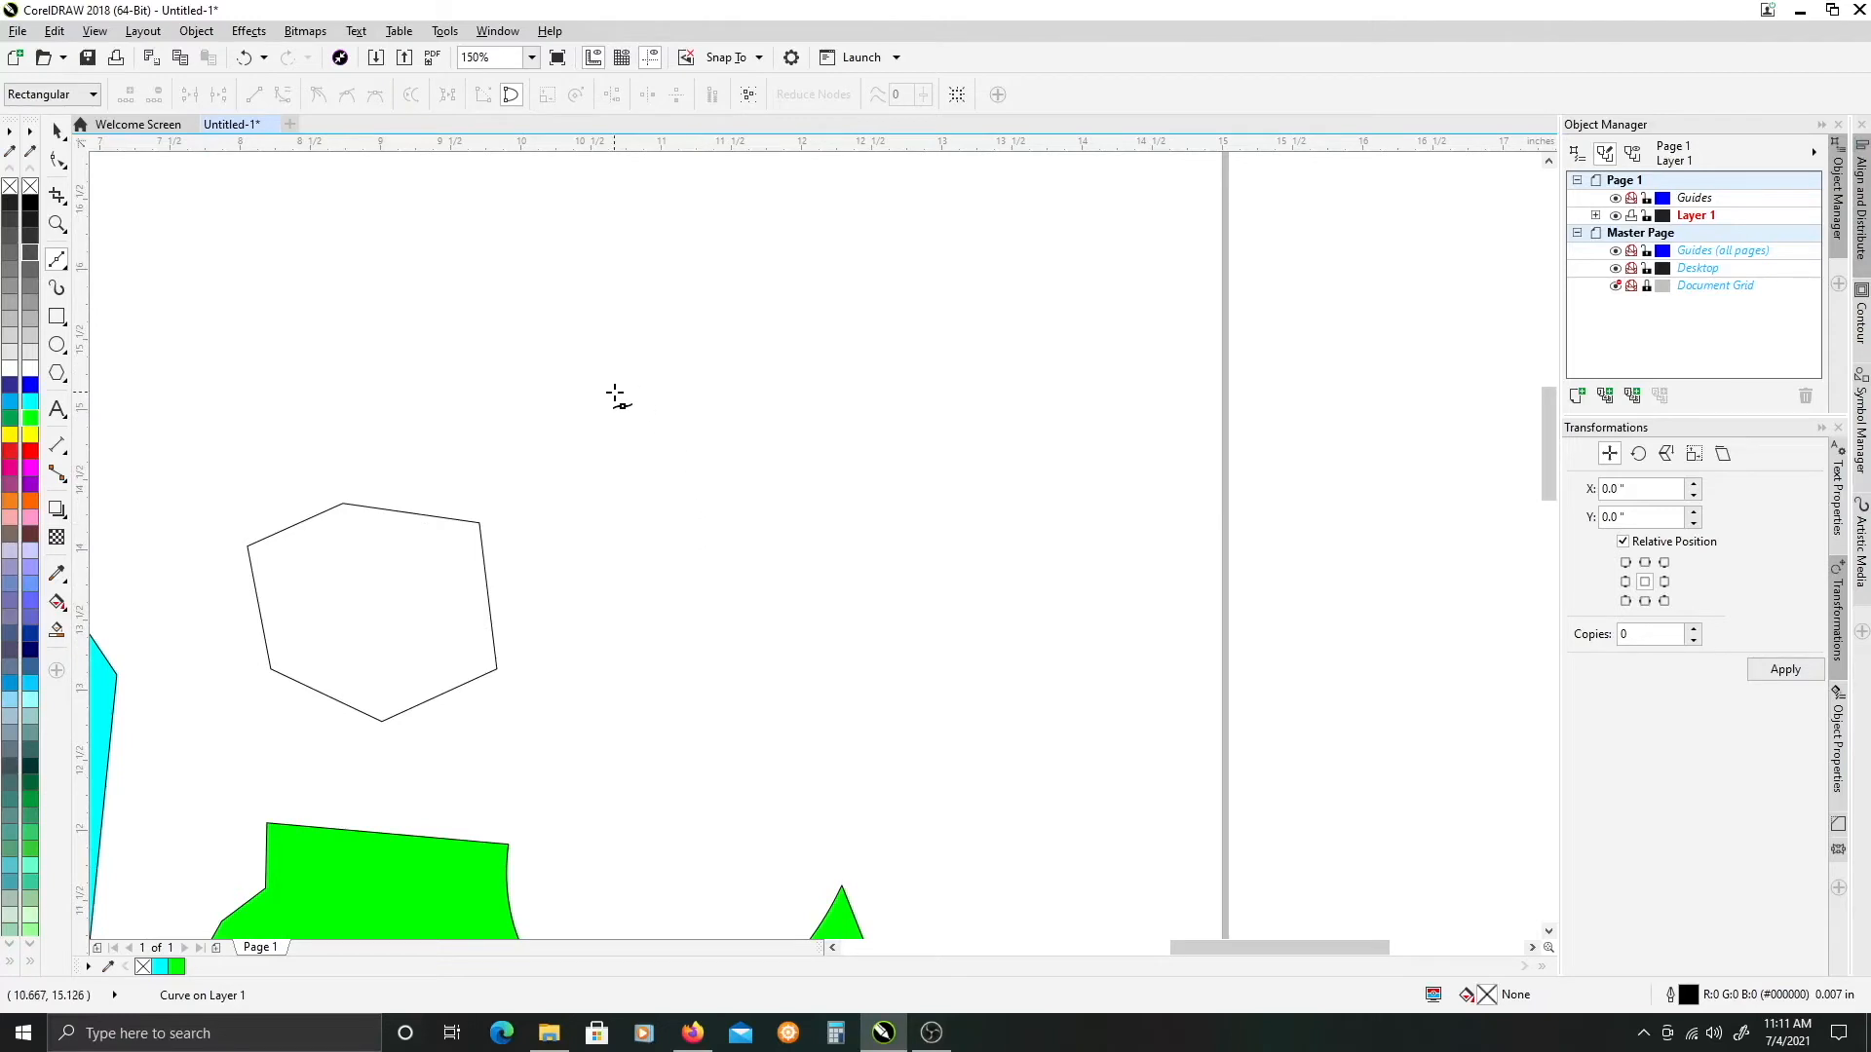
drag(585, 581, 841, 346)
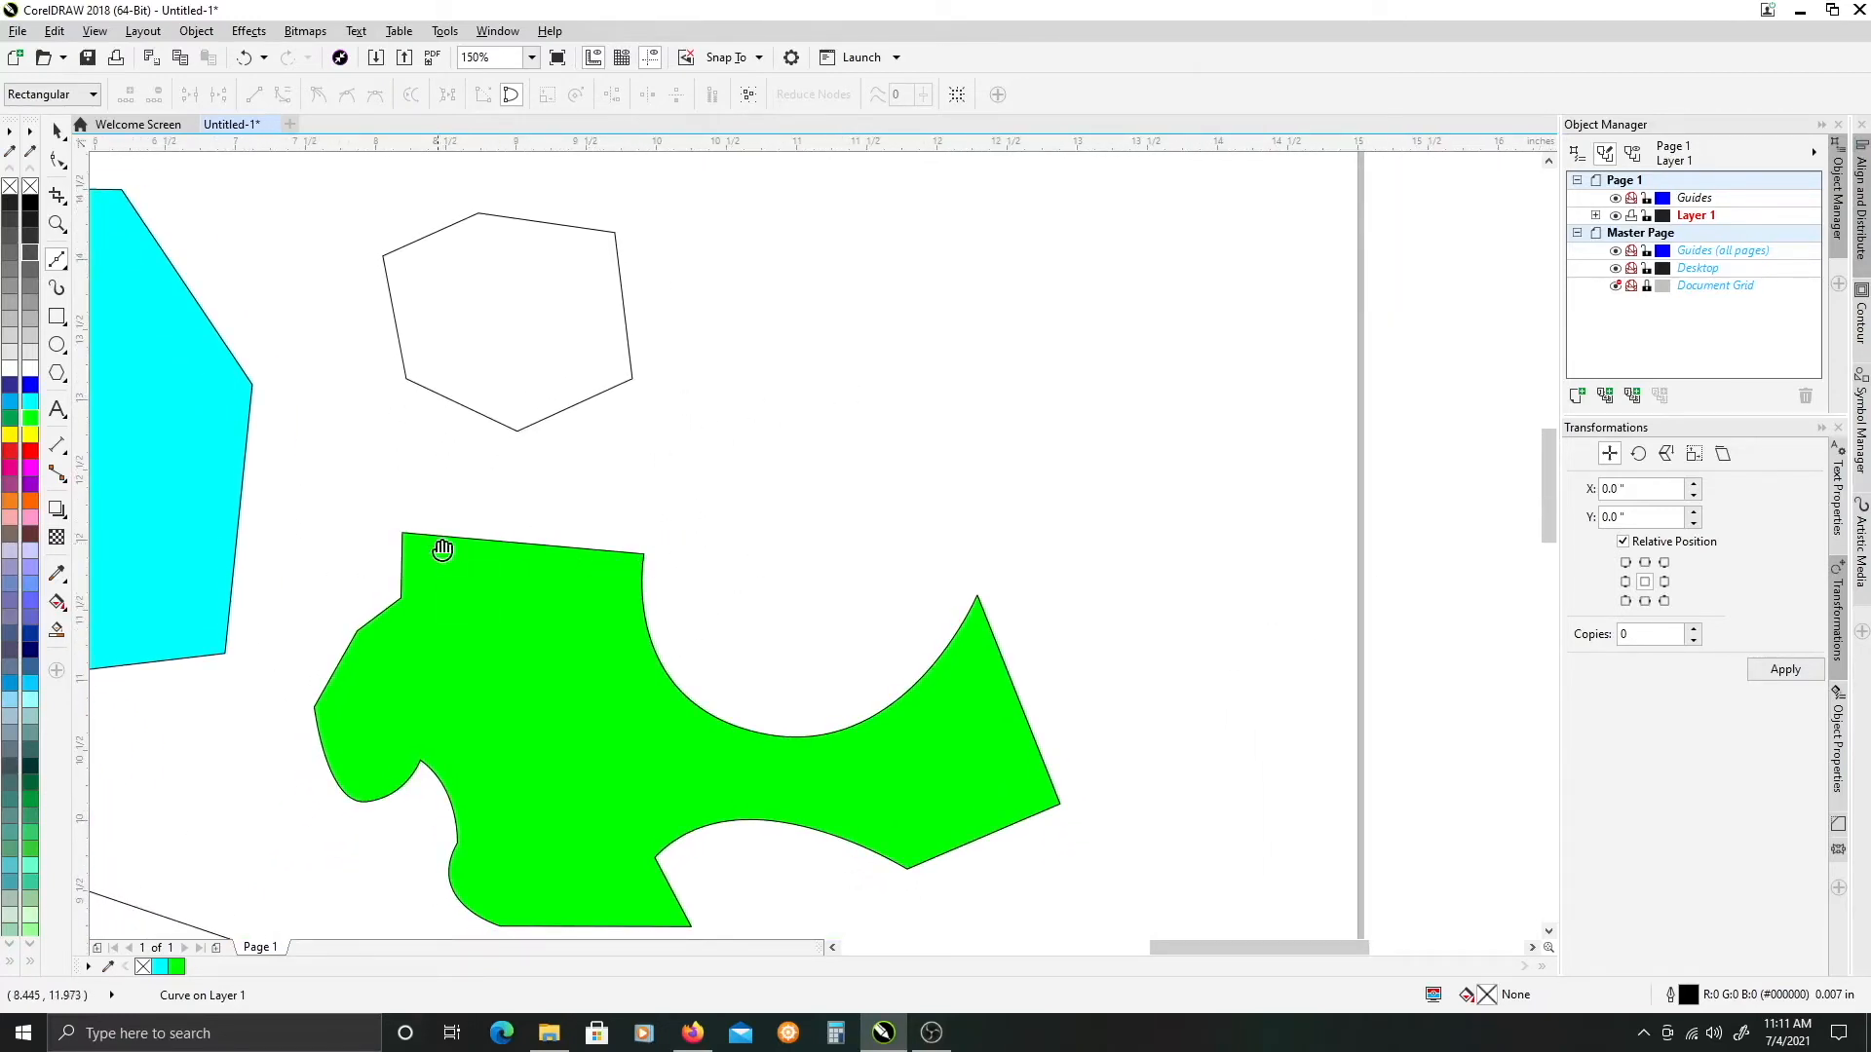
drag(445, 550, 476, 674)
drag(933, 368, 710, 542)
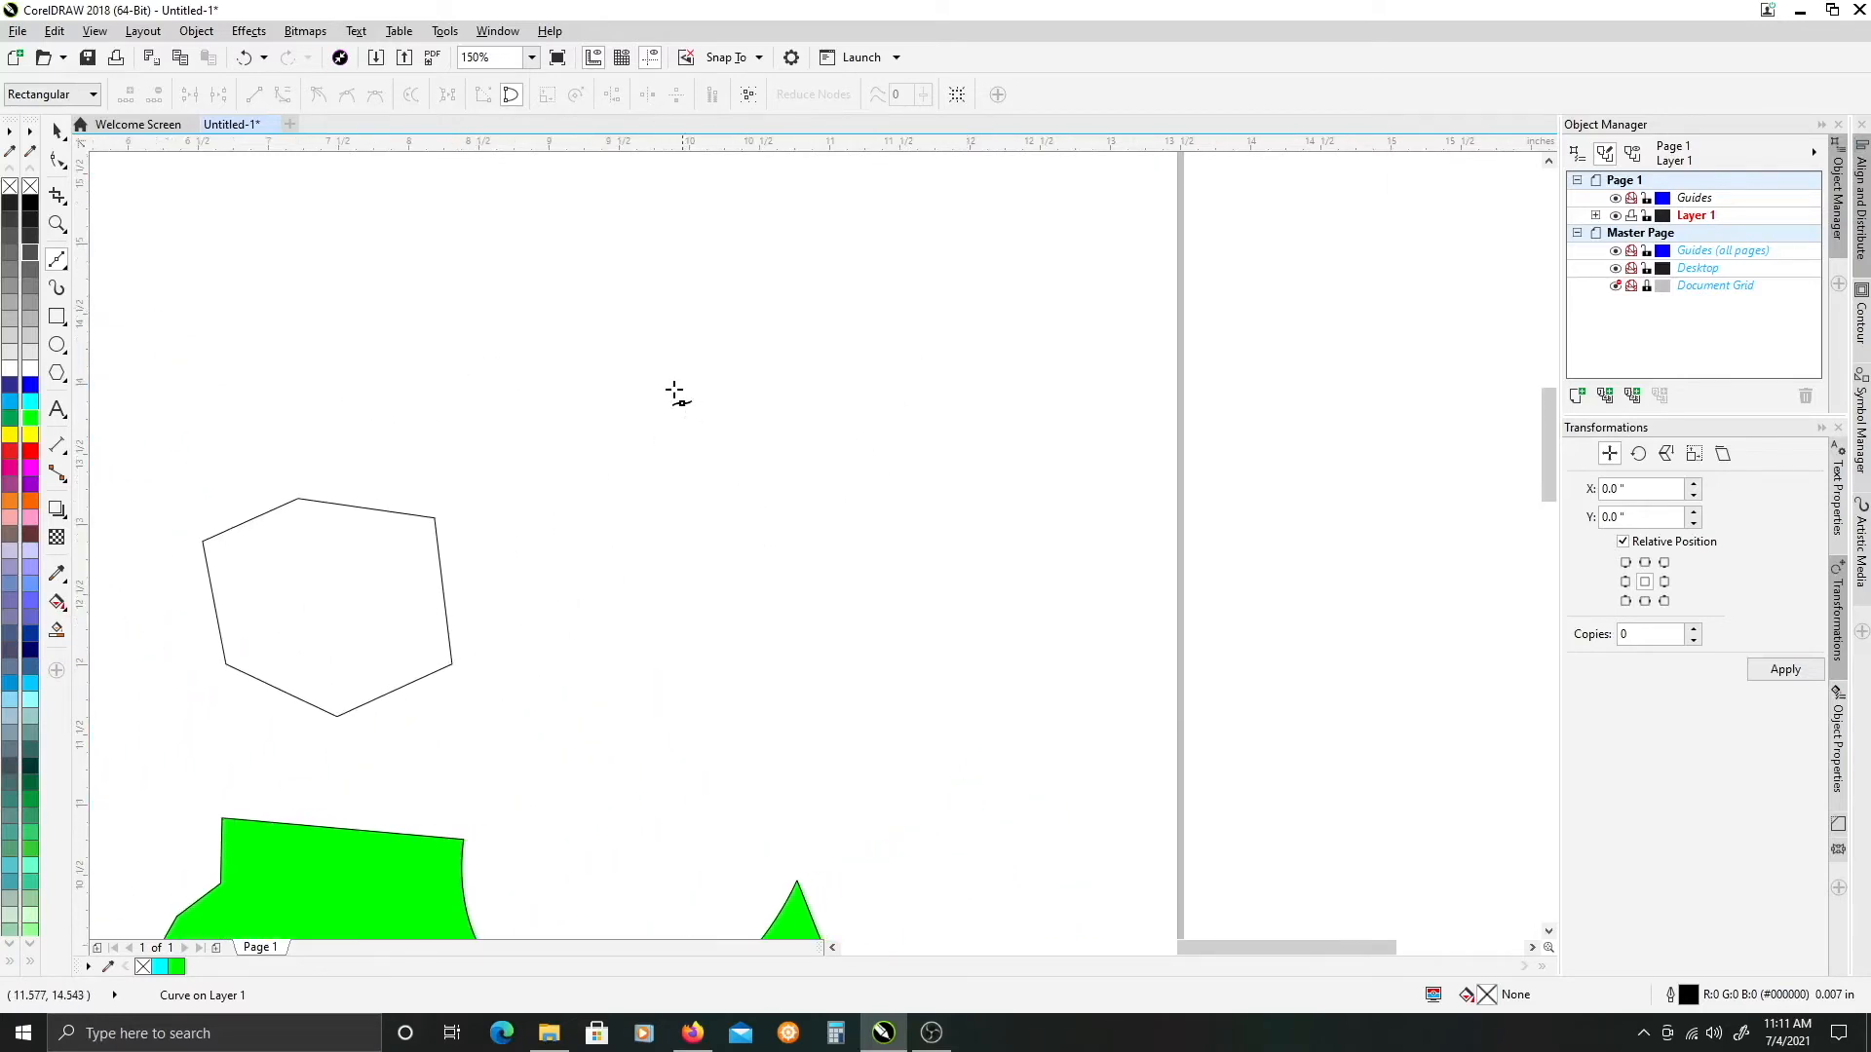
- Draw a six-sided outline with the Bézier tool up right of the small hexagon, about 2.0 by 1.7 inches, ending just short of its start node
drag(673, 393, 652, 569)
click(659, 398)
click(579, 497)
click(621, 596)
click(775, 637)
double_click(860, 529)
double_click(786, 443)
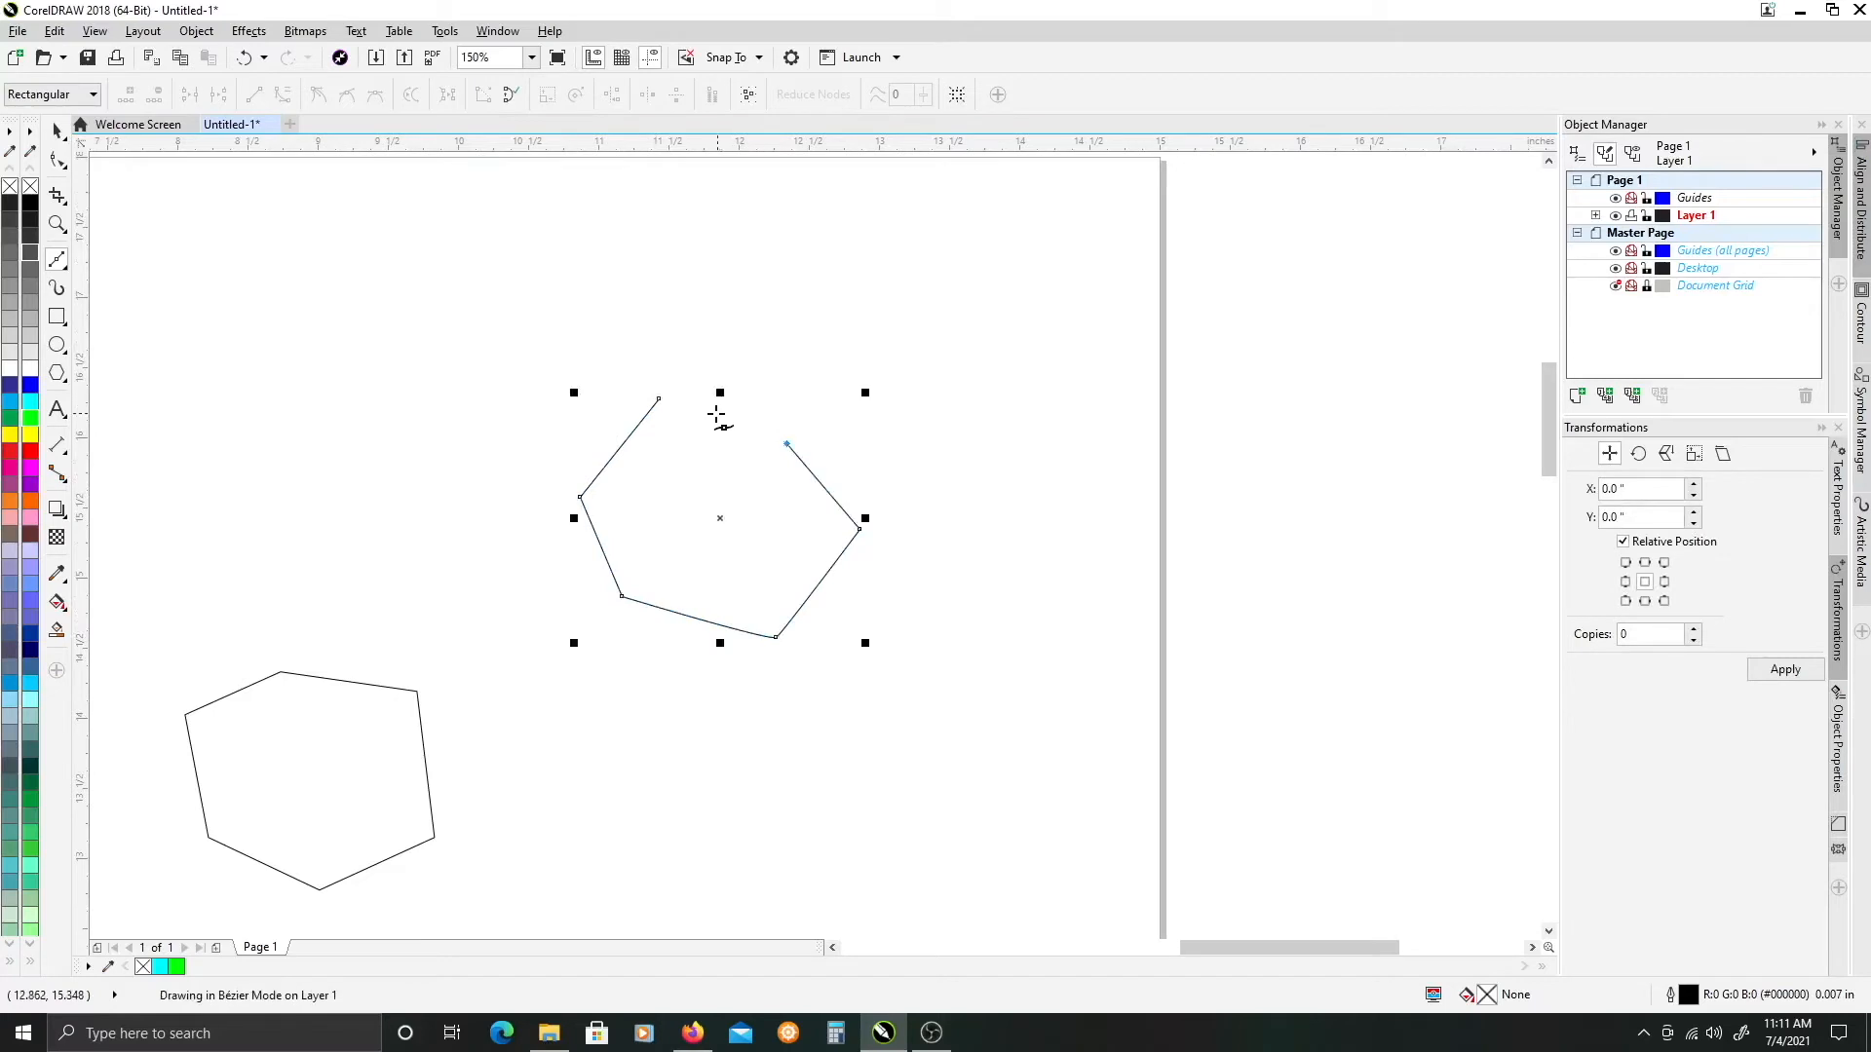
scroll(719, 409, up, 1)
click(608, 386)
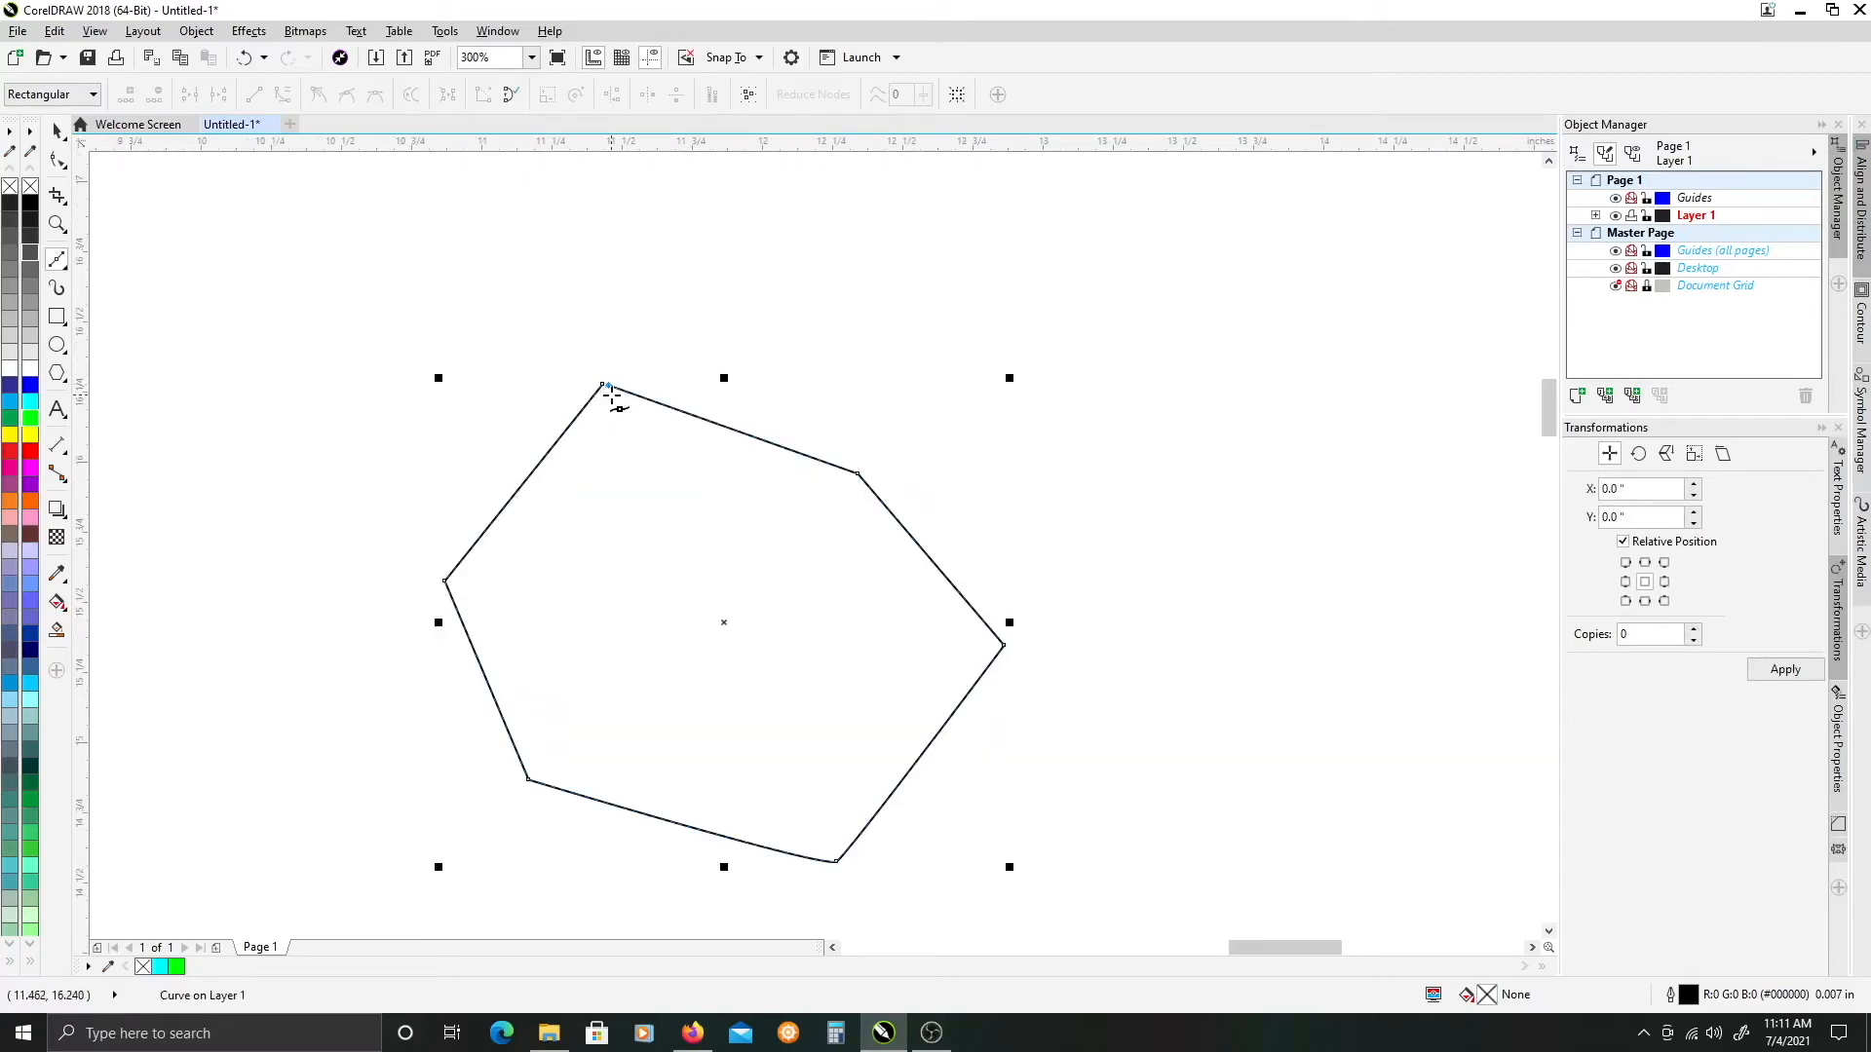
- Close the small gap by moving the end node onto the start node with the Shape tool, and fill the outline cyan
scroll(609, 390, up, 2)
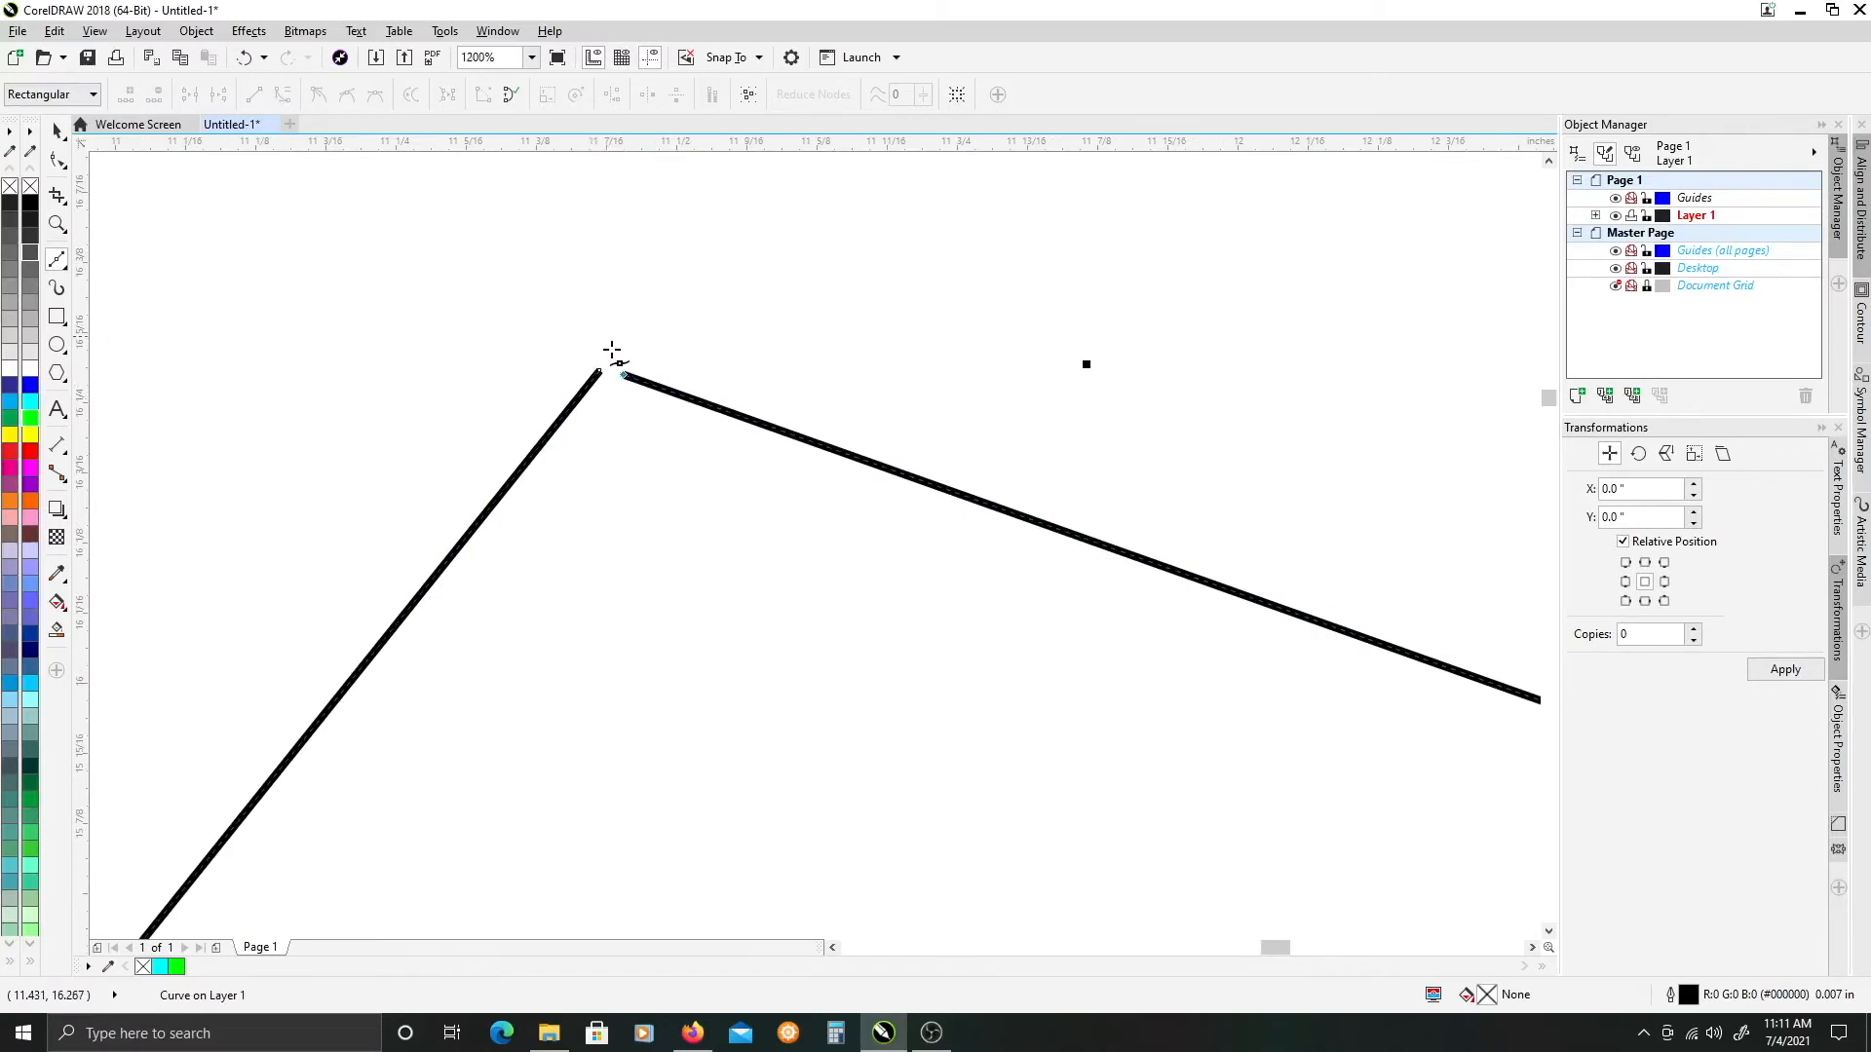
scroll(614, 362, up, 2)
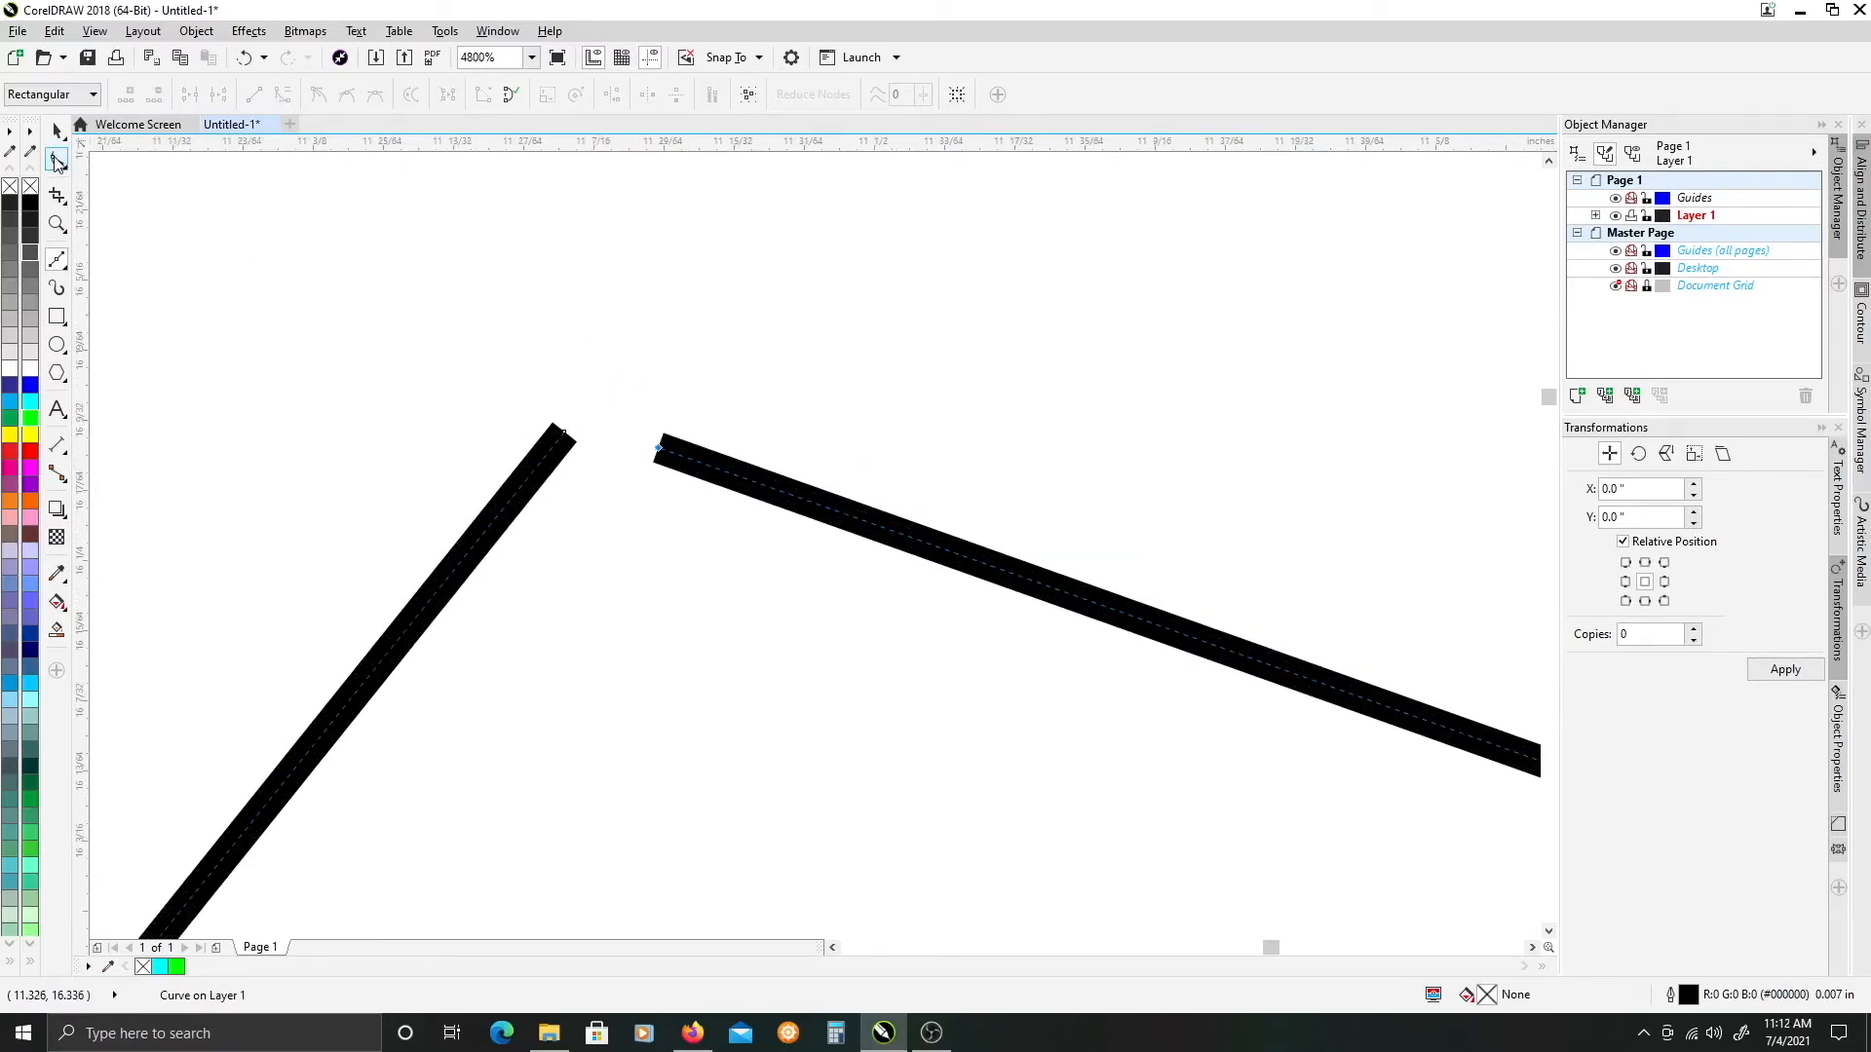
click(56, 162)
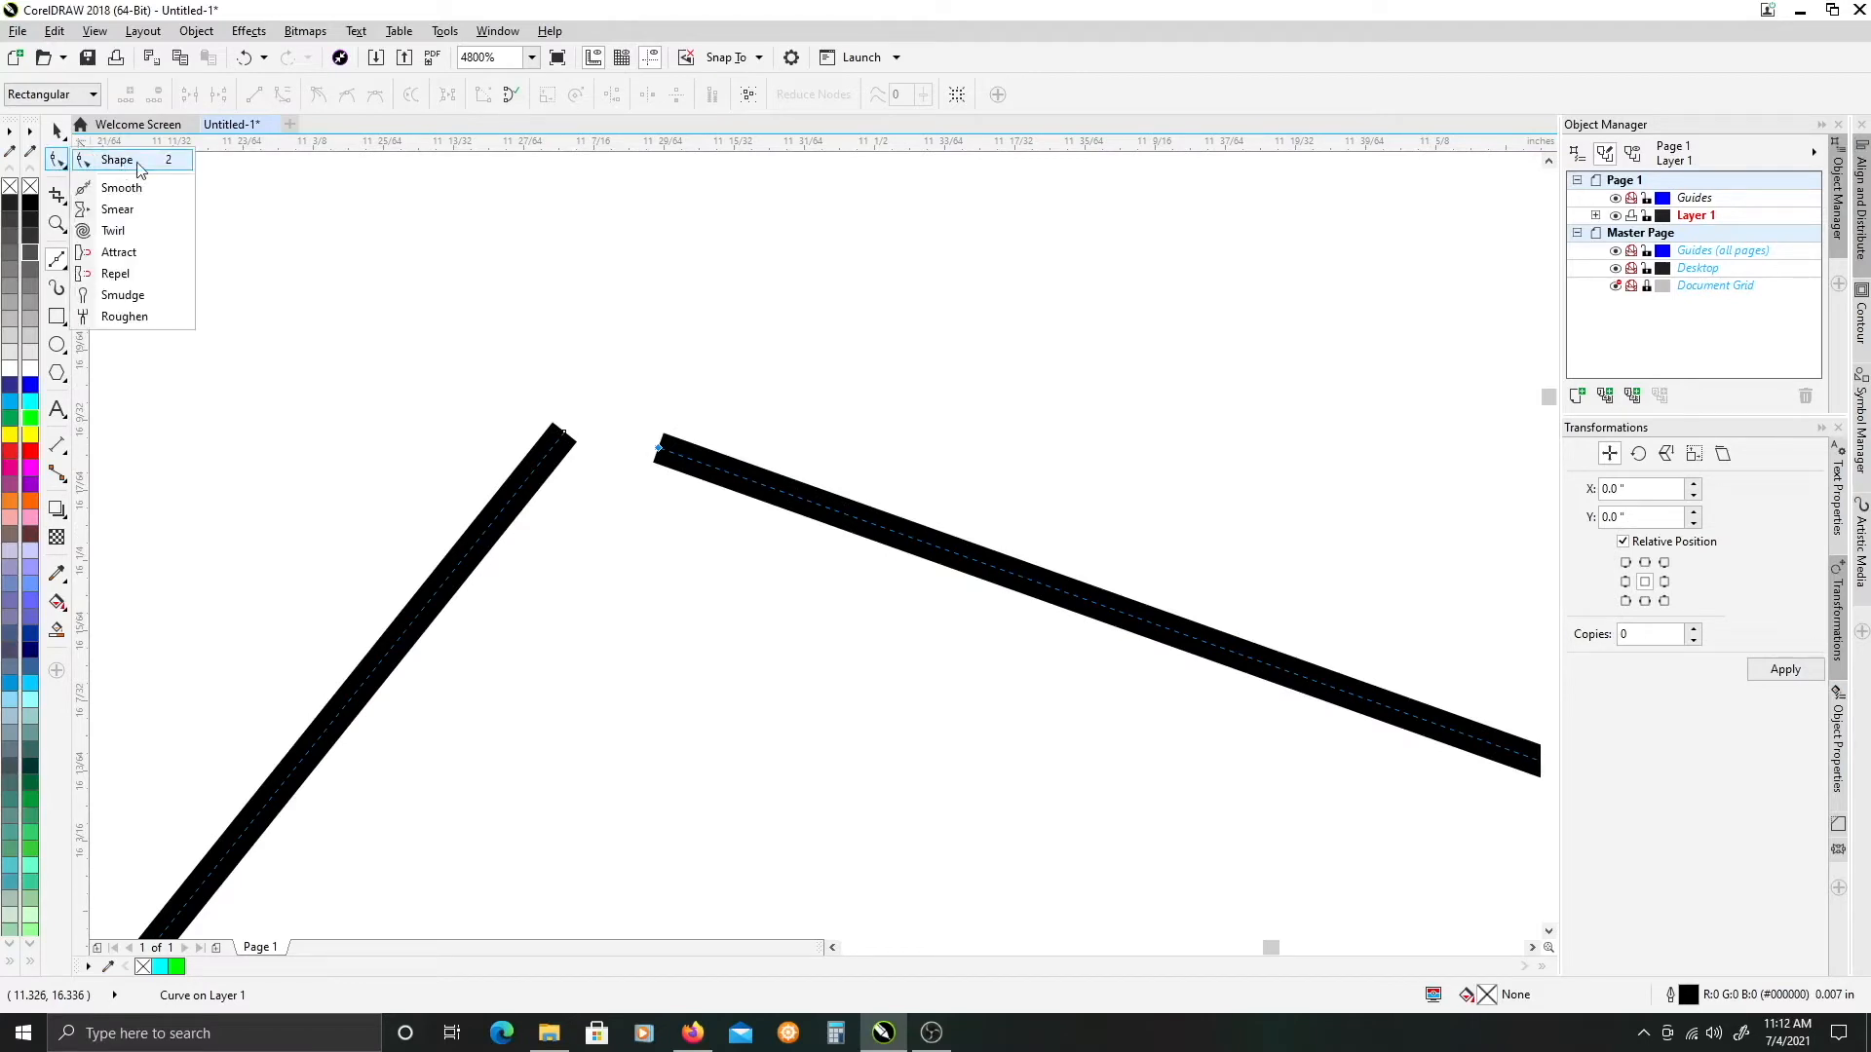
click(138, 168)
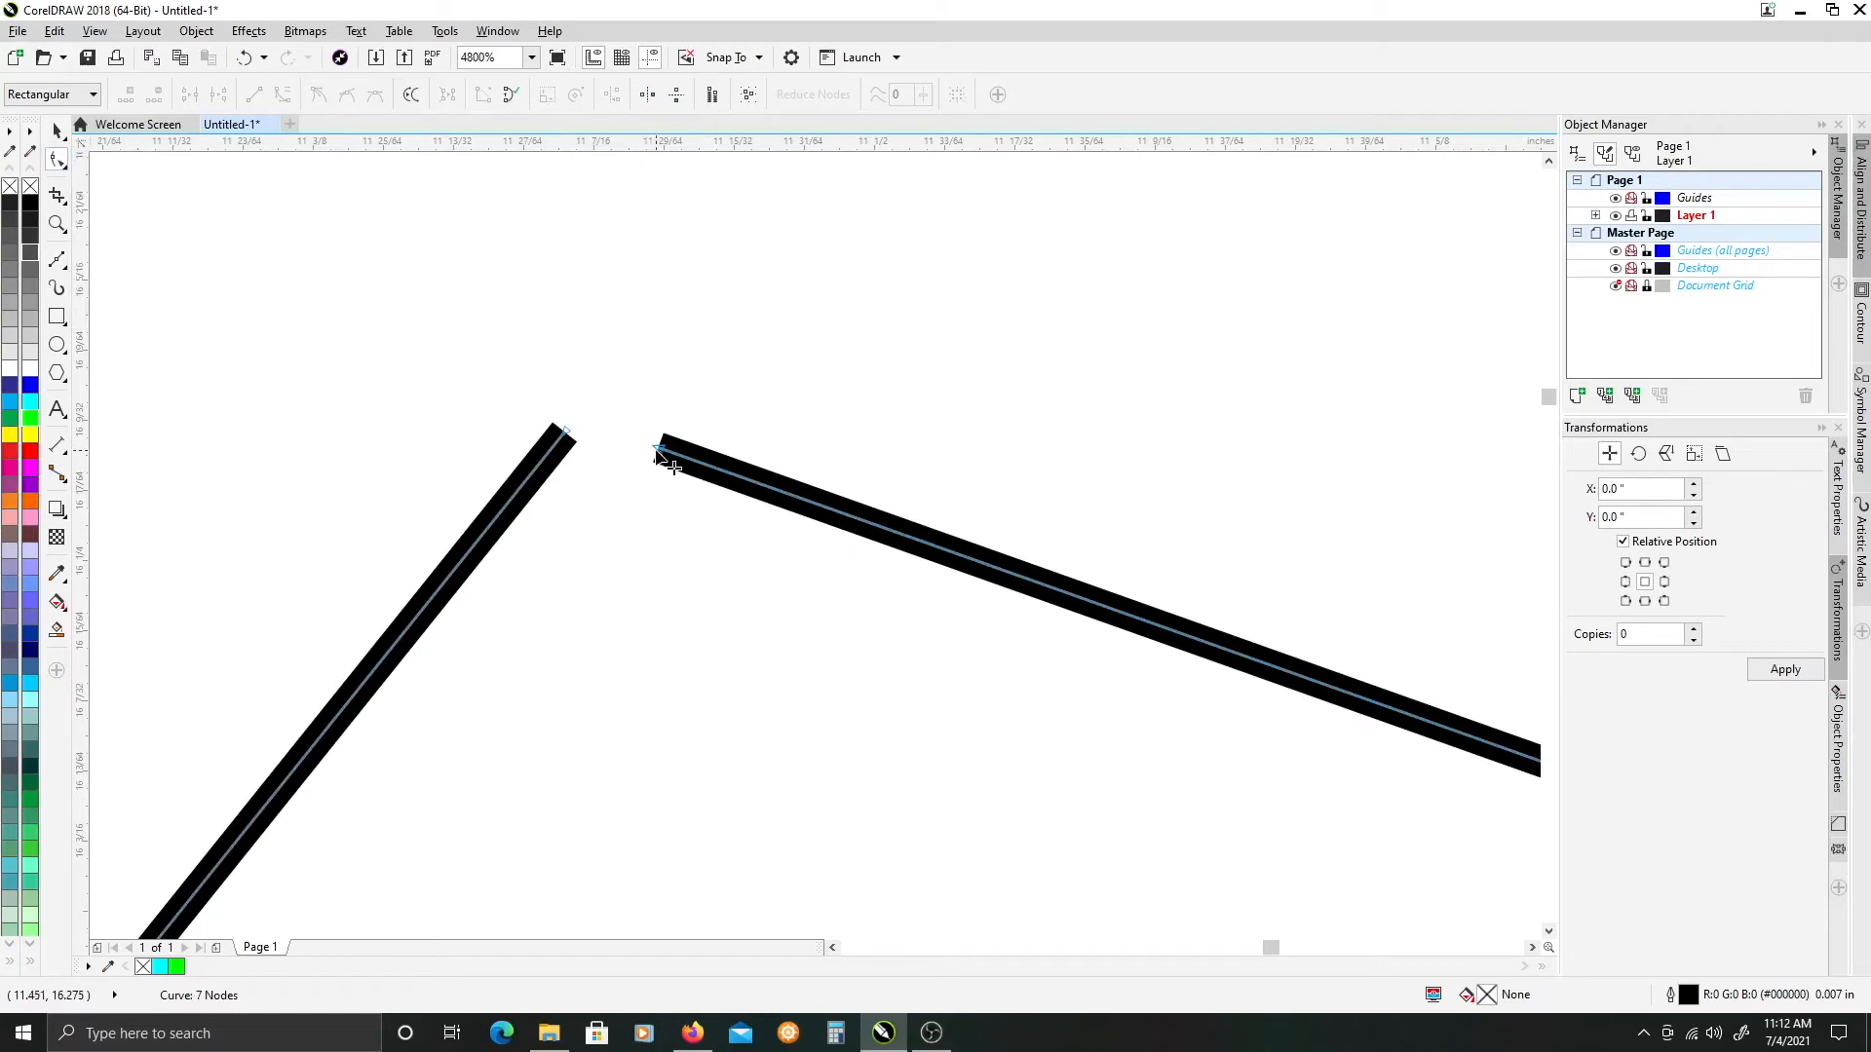
drag(655, 450, 565, 437)
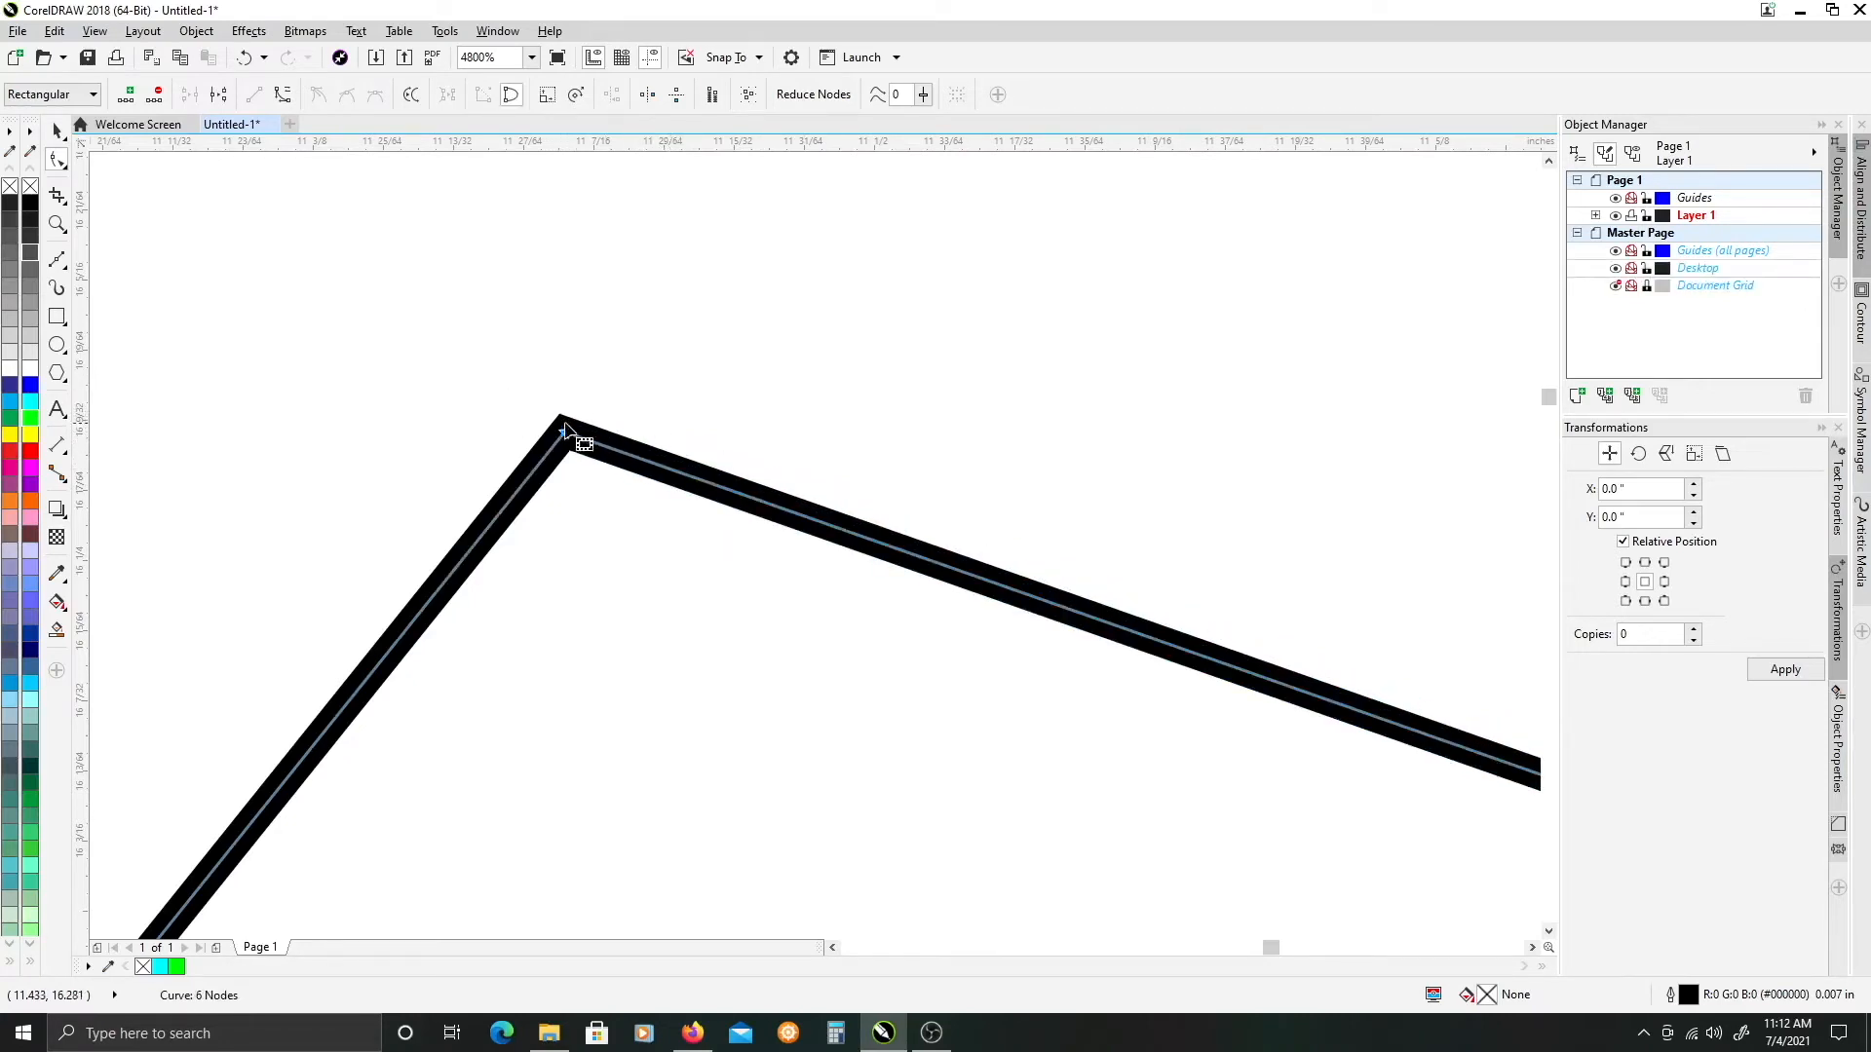
scroll(634, 471, down, 4)
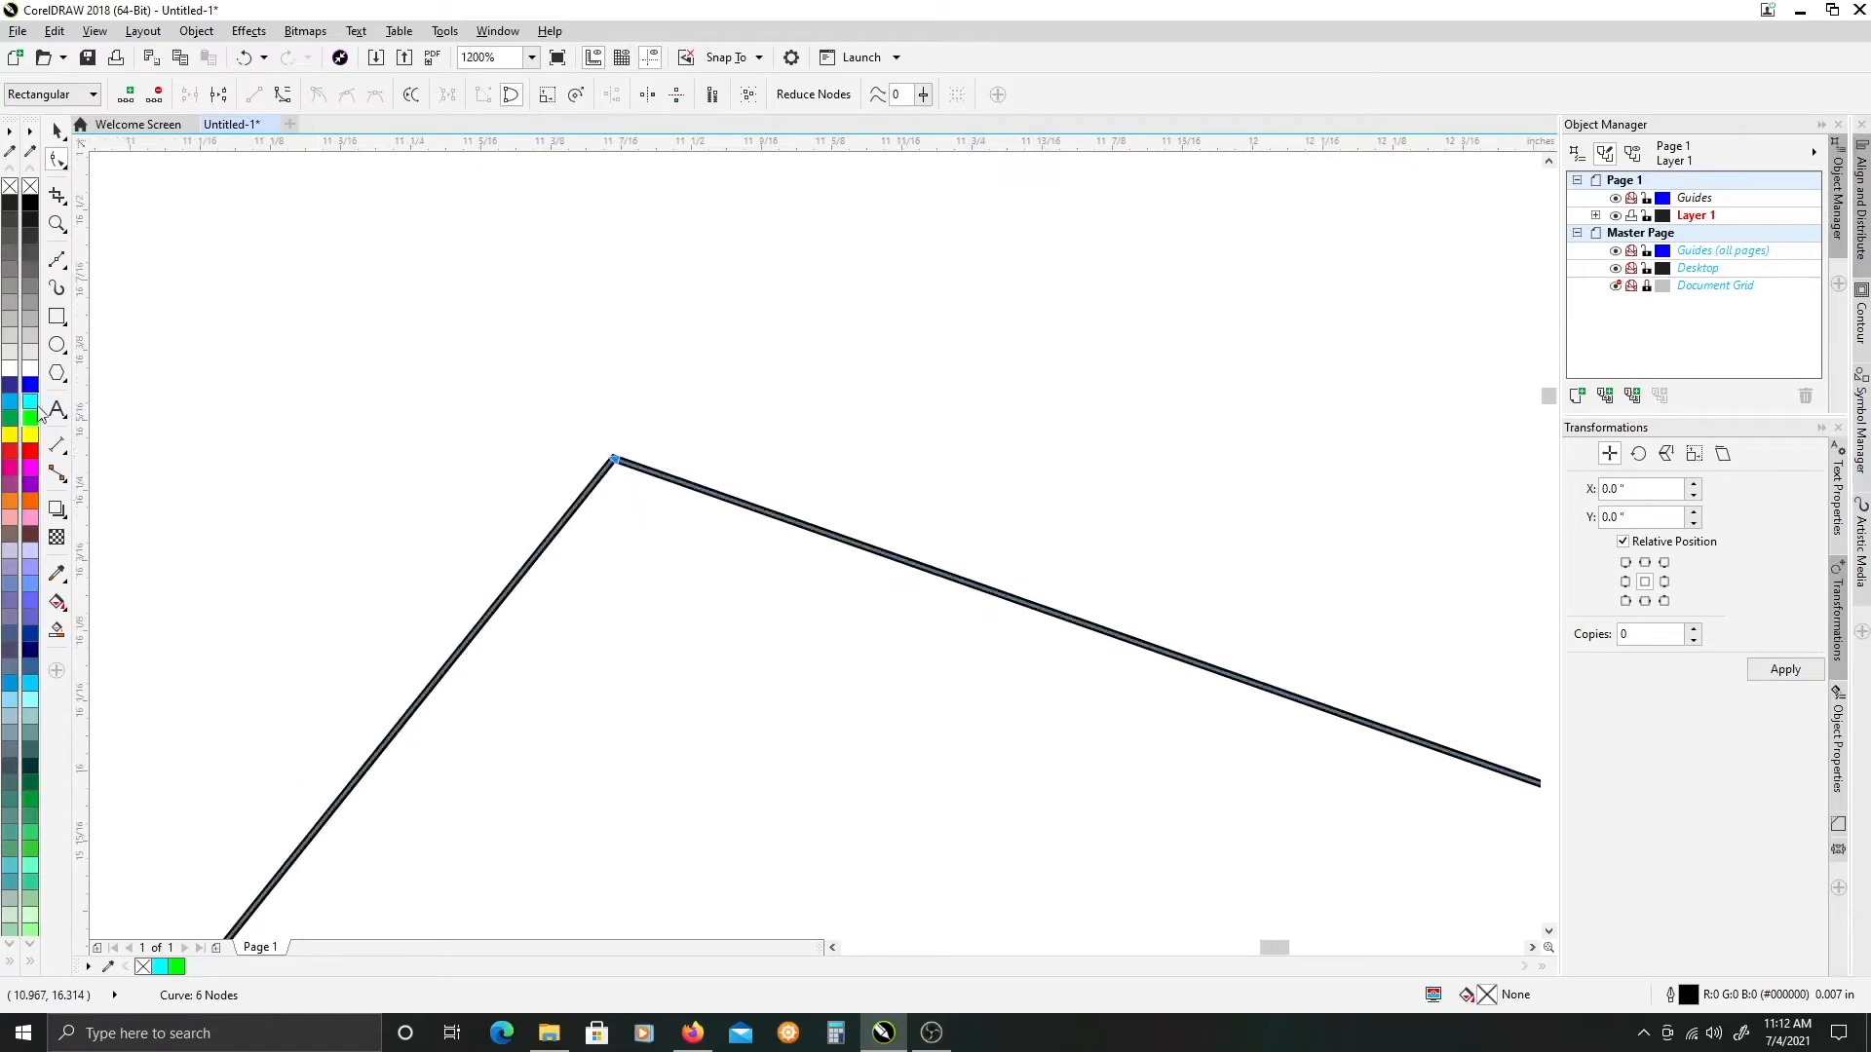
click(30, 402)
scroll(750, 585, down, 6)
scroll(757, 646, up, 4)
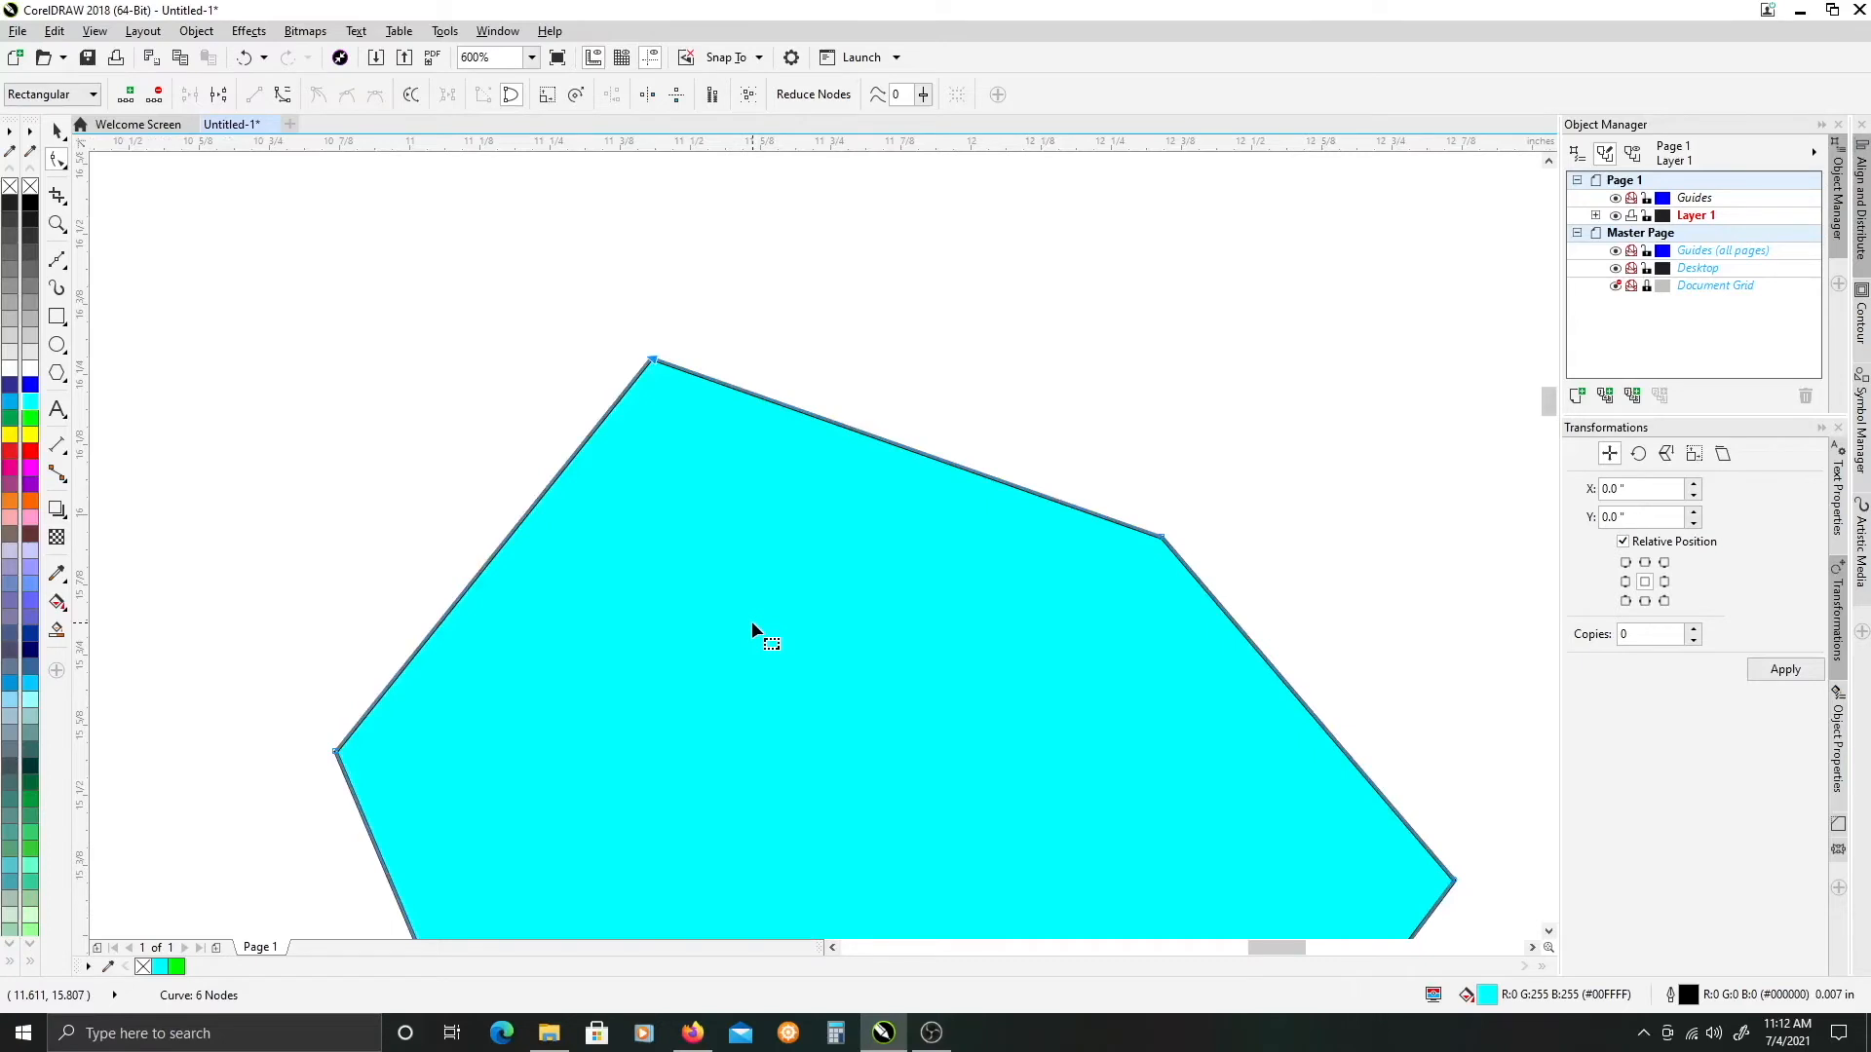
- Undo the cyan fill and the move that closed the outline
key(ctrl+z)
scroll(661, 376, up, 2)
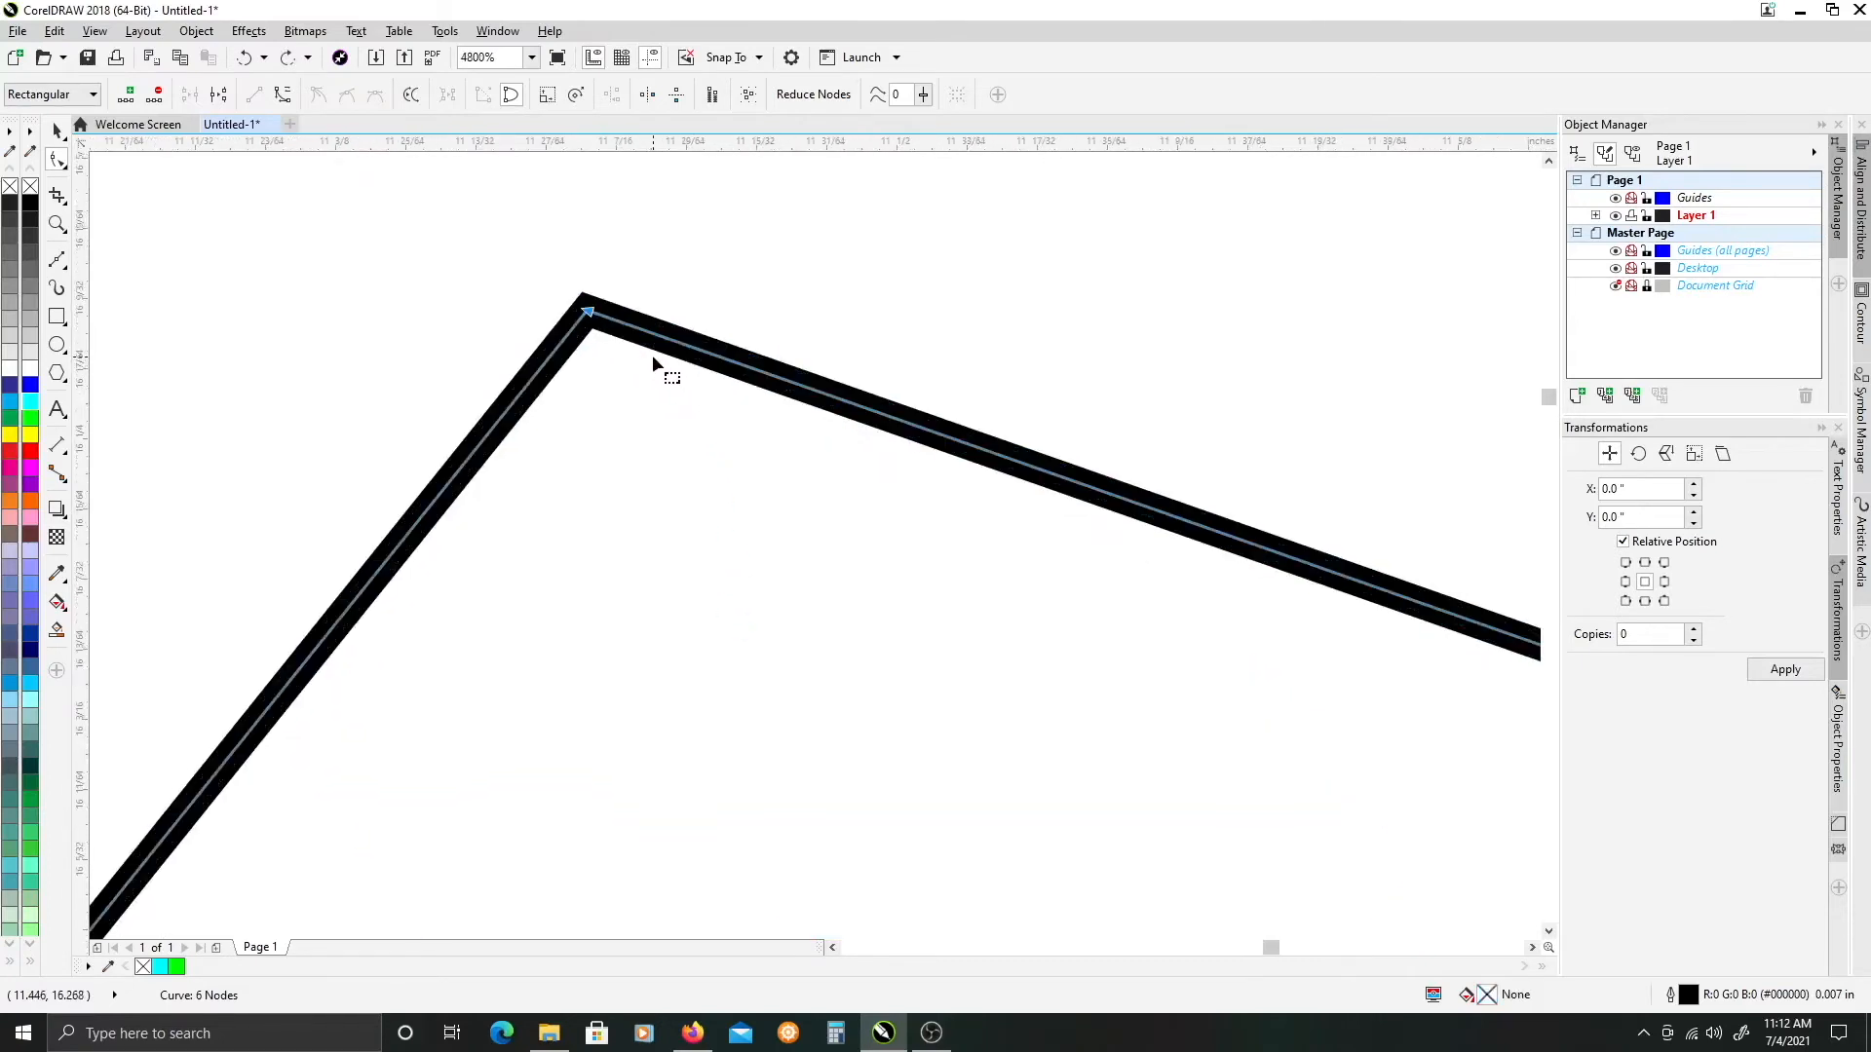
key(ctrl+z)
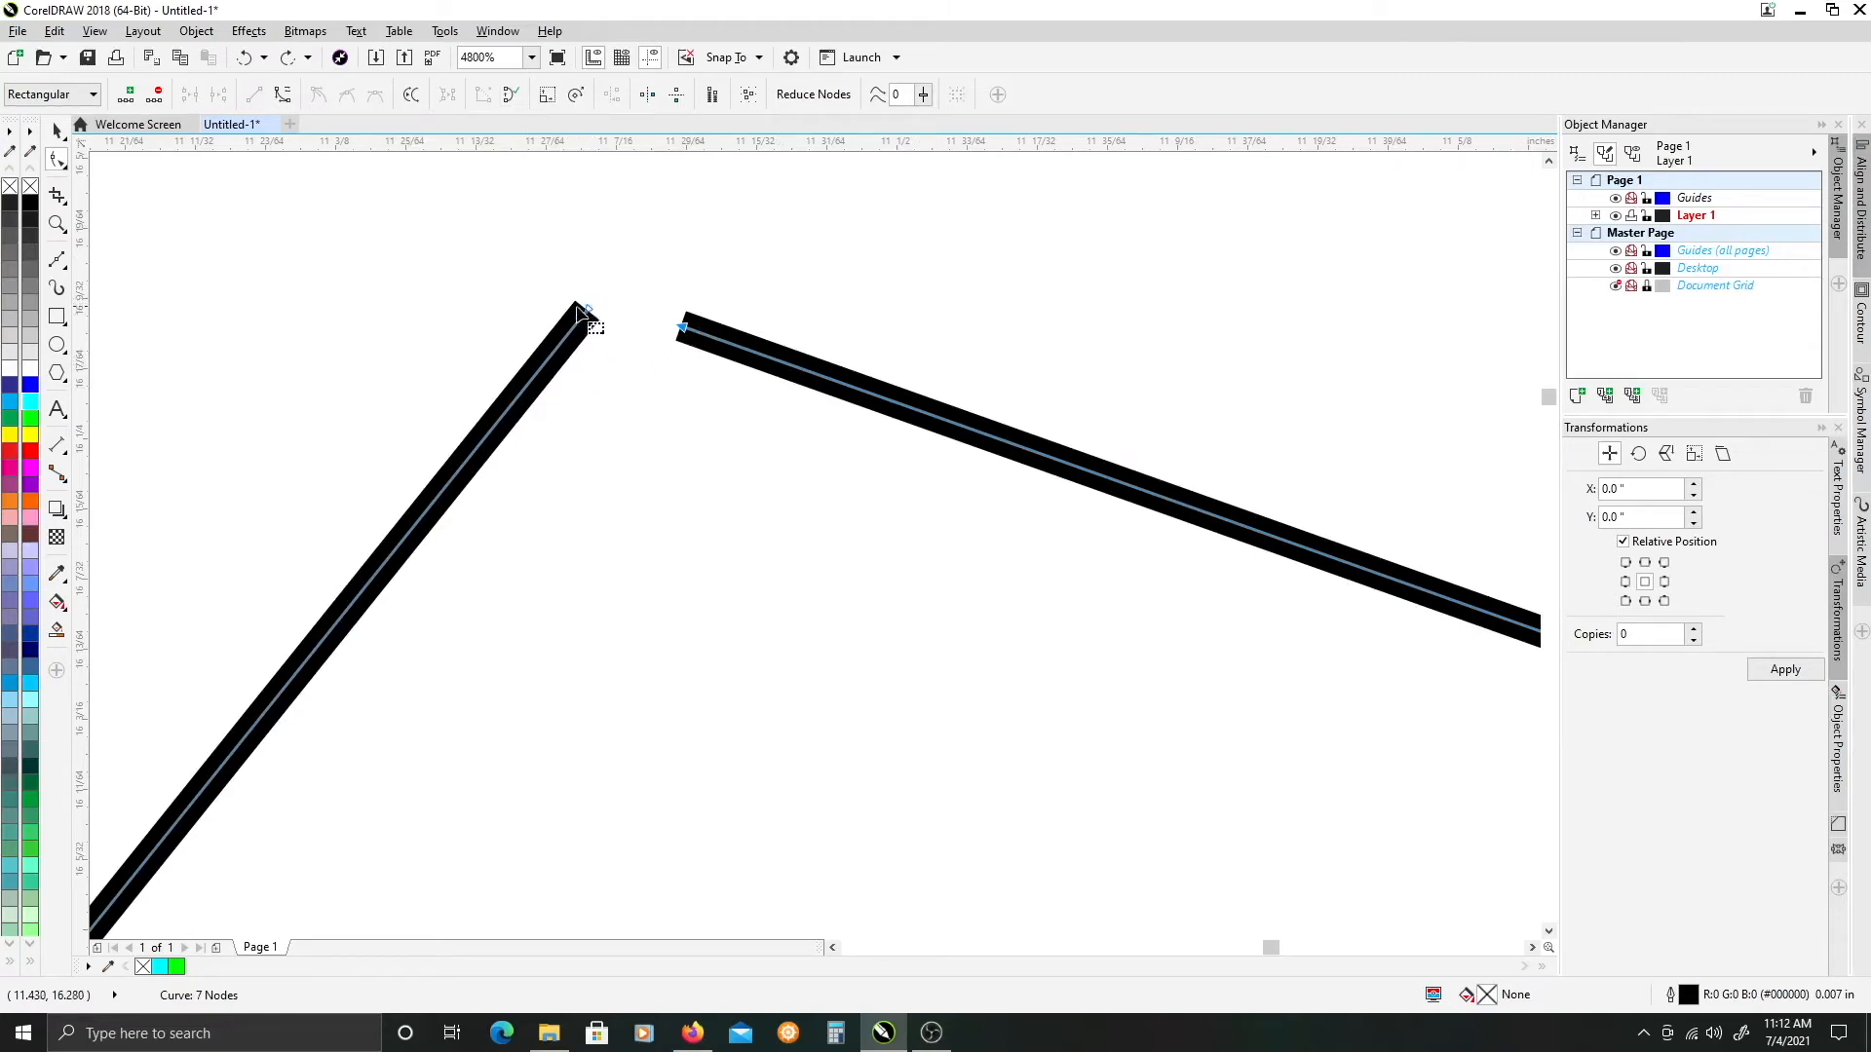
- Select both end nodes at the gap, join them with Join Two Nodes, and fill the closed outline cyan
drag(893, 232, 419, 400)
click(188, 99)
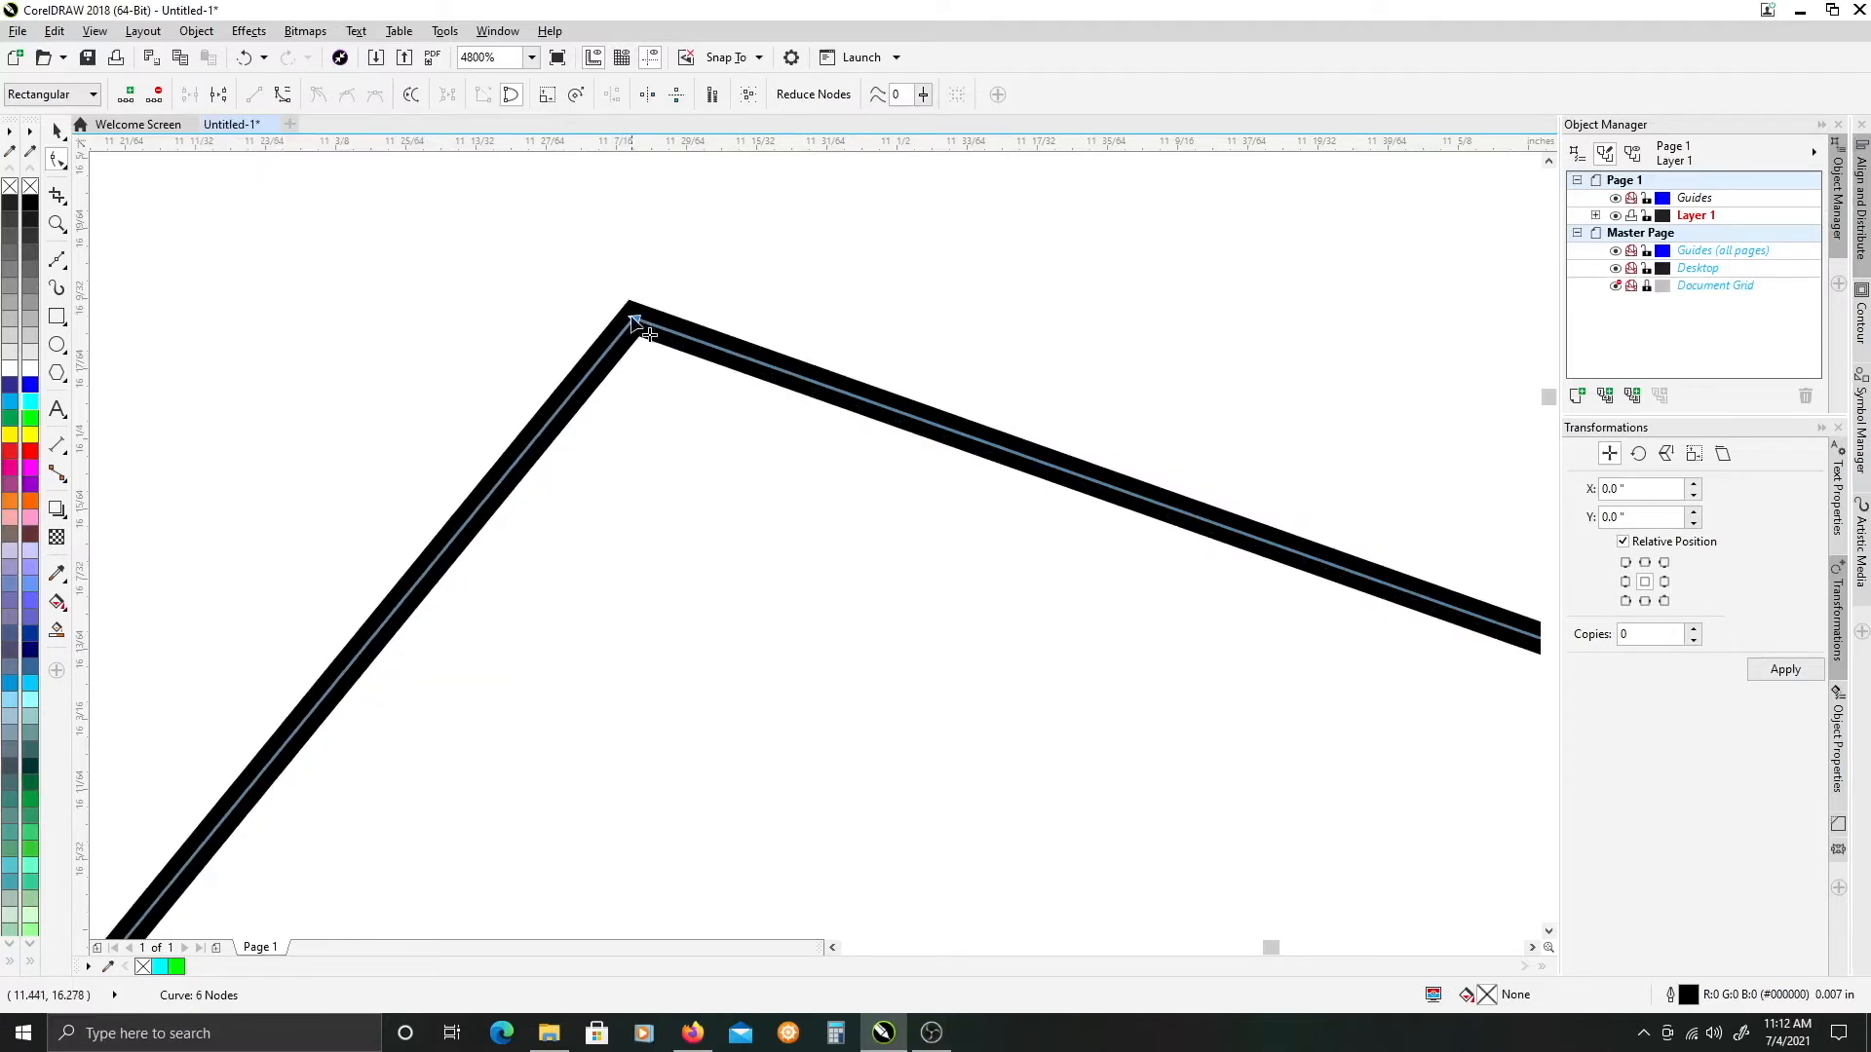
scroll(683, 448, down, 2)
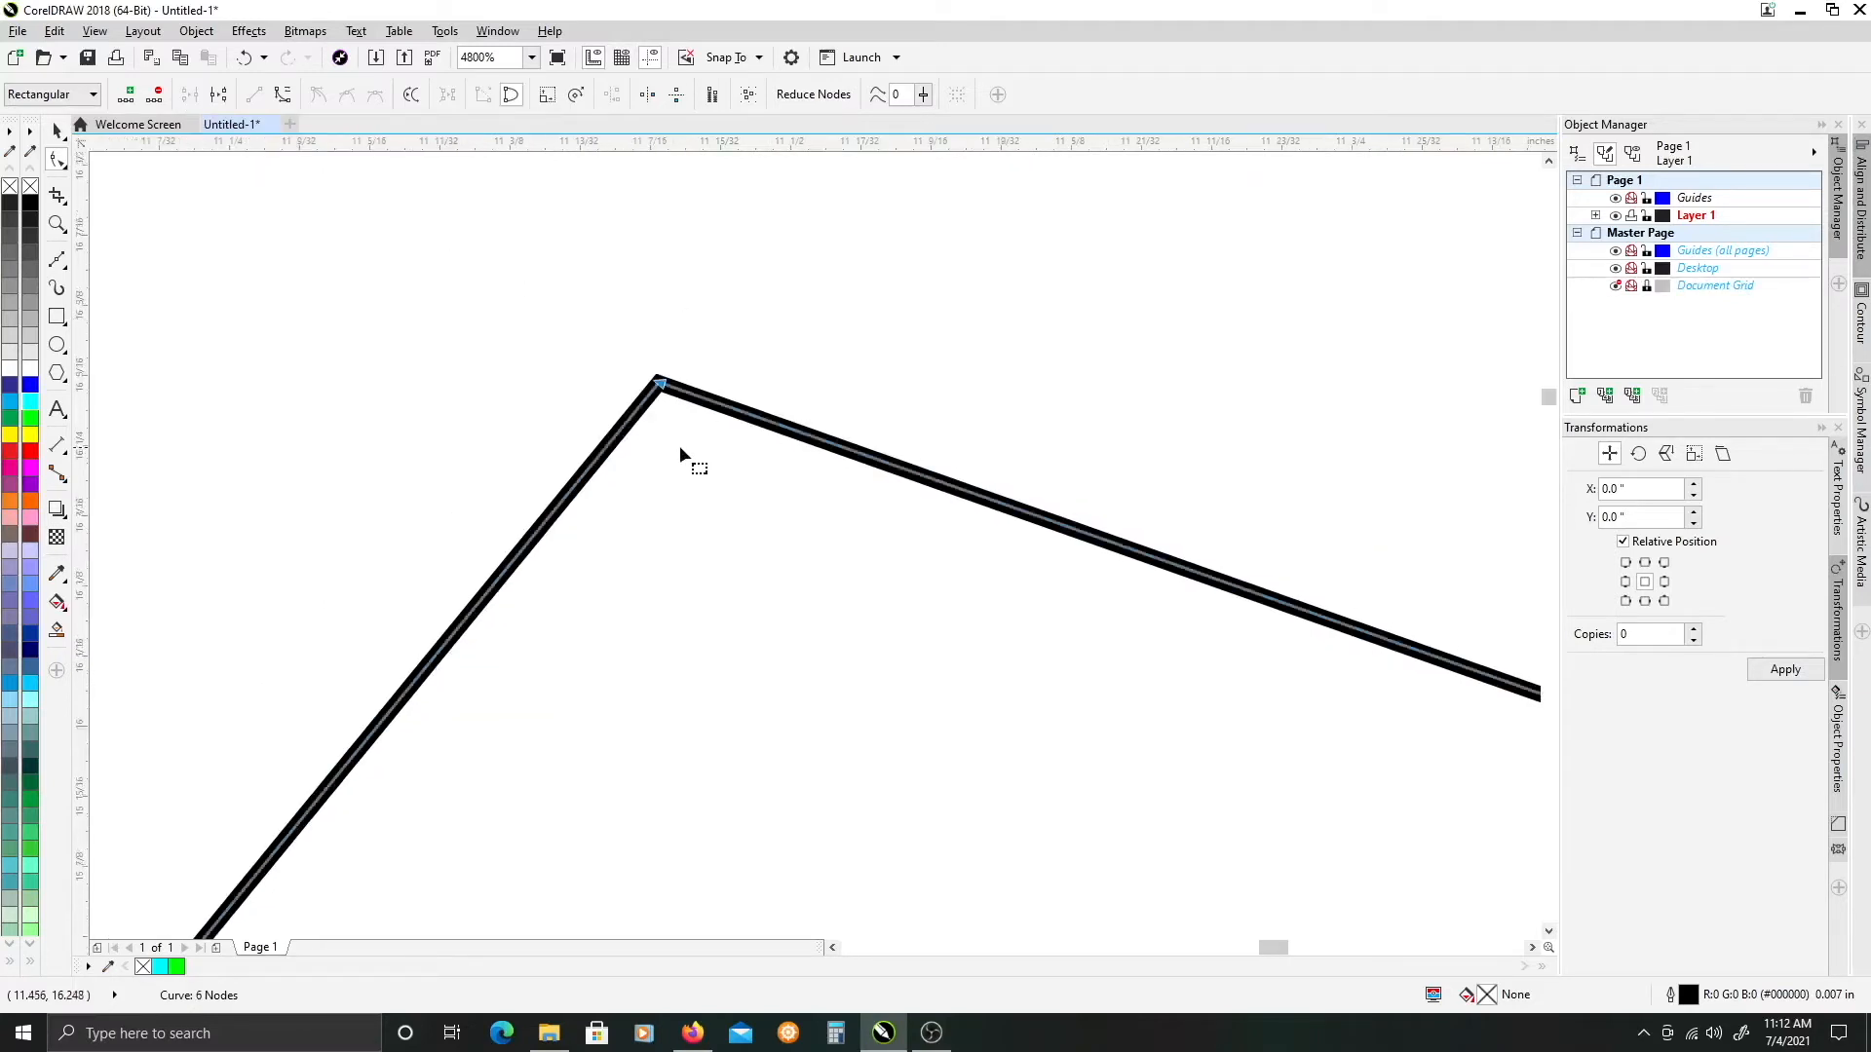
click(32, 403)
scroll(766, 478, down, 2)
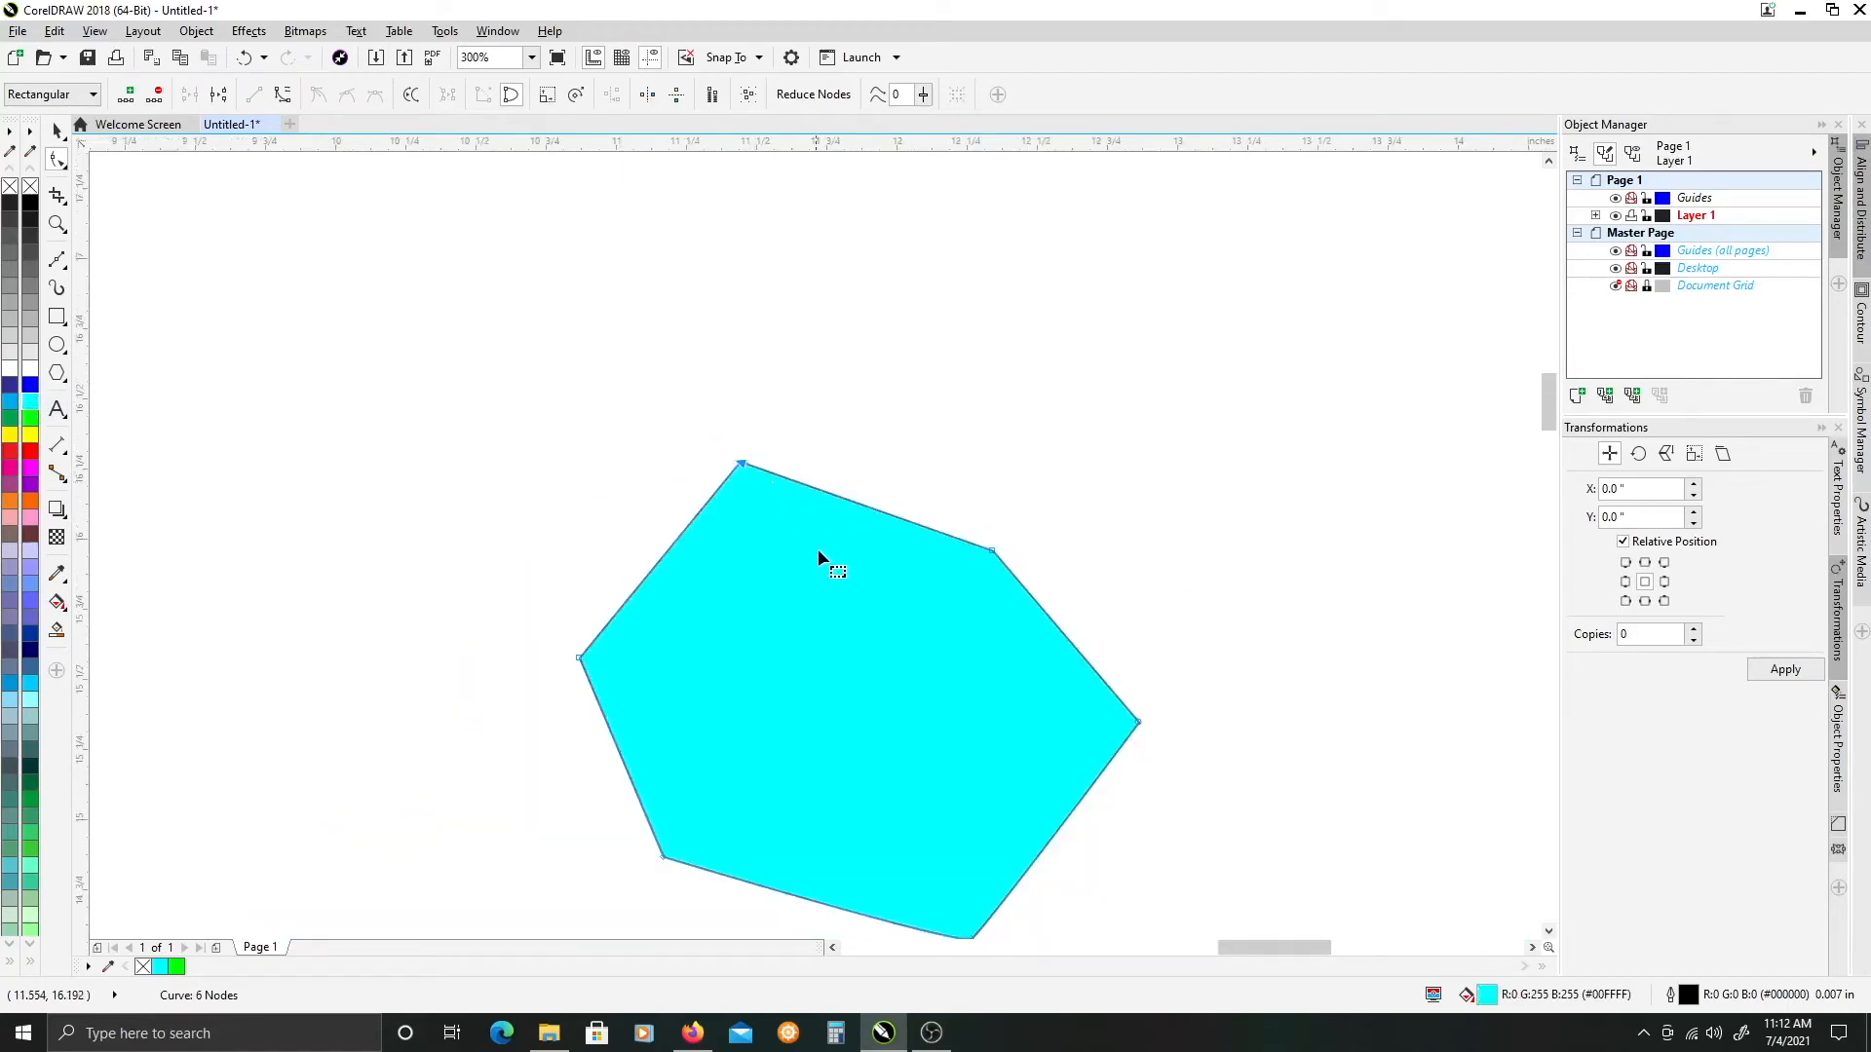
drag(831, 569, 777, 488)
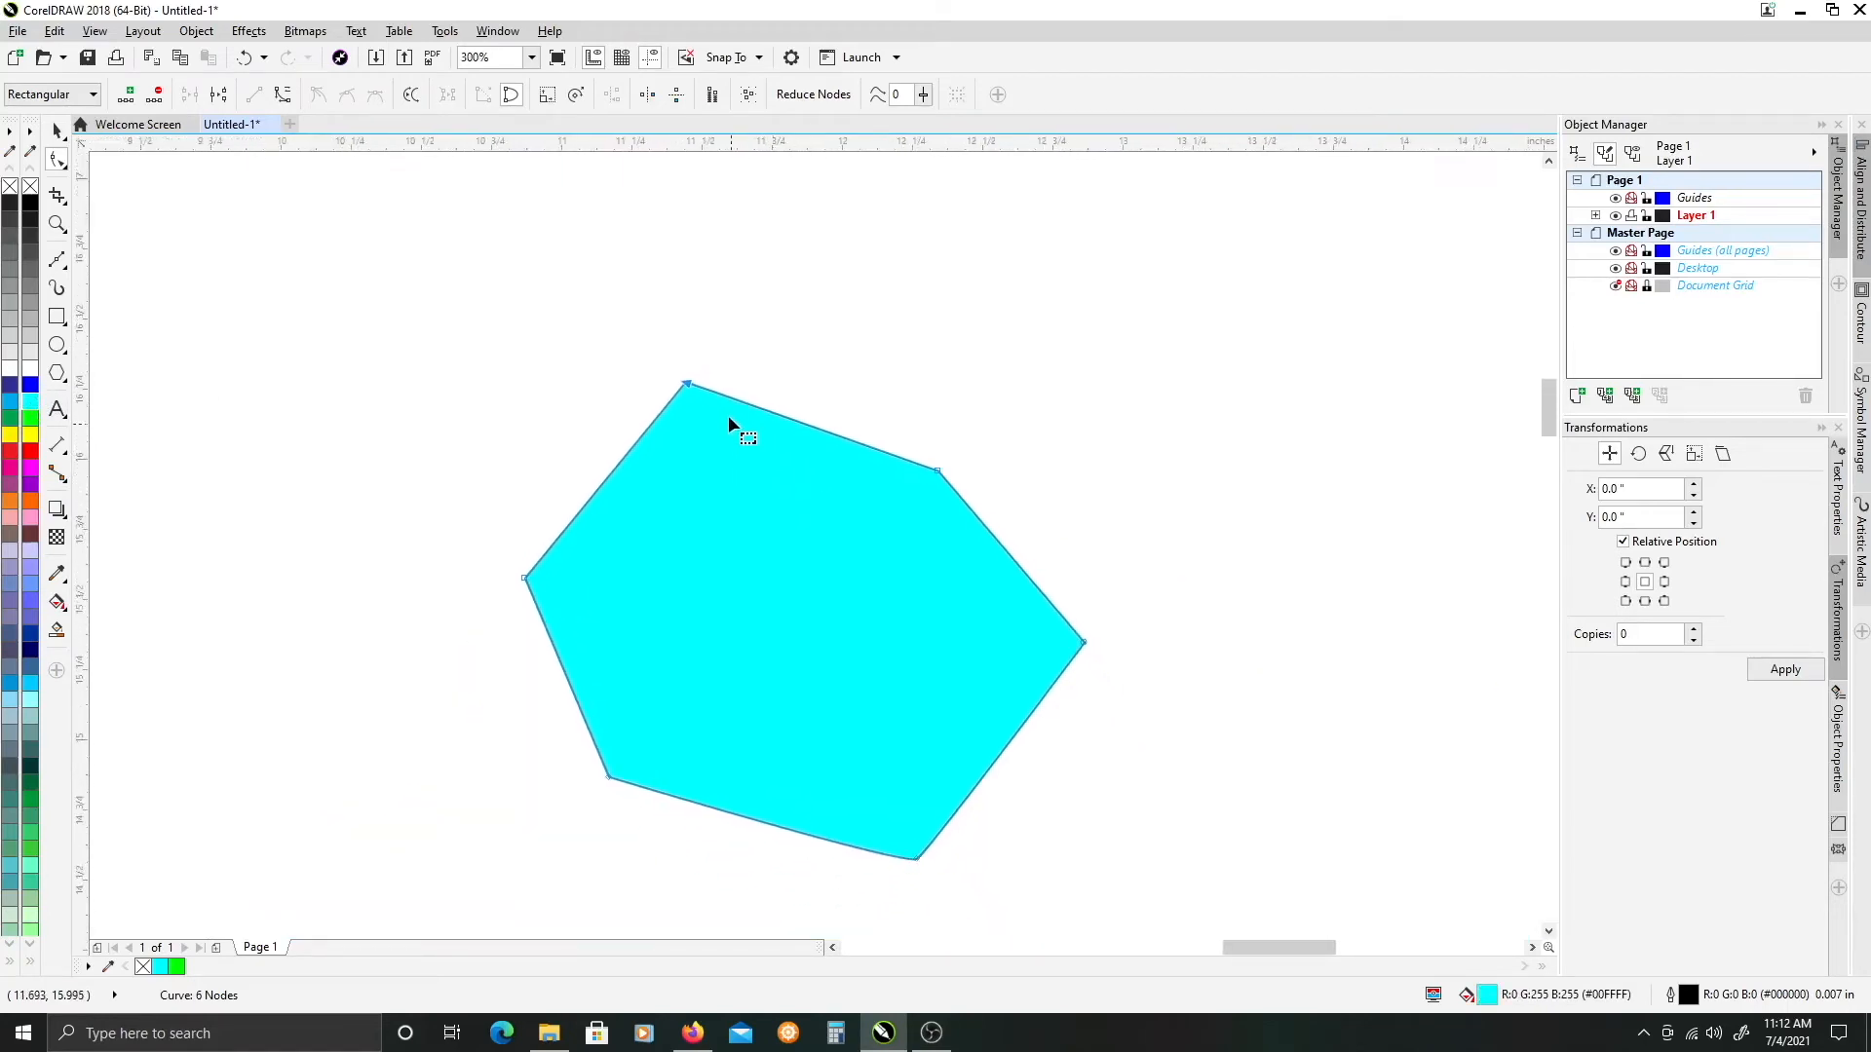
scroll(728, 444, up, 1)
scroll(733, 450, down, 1)
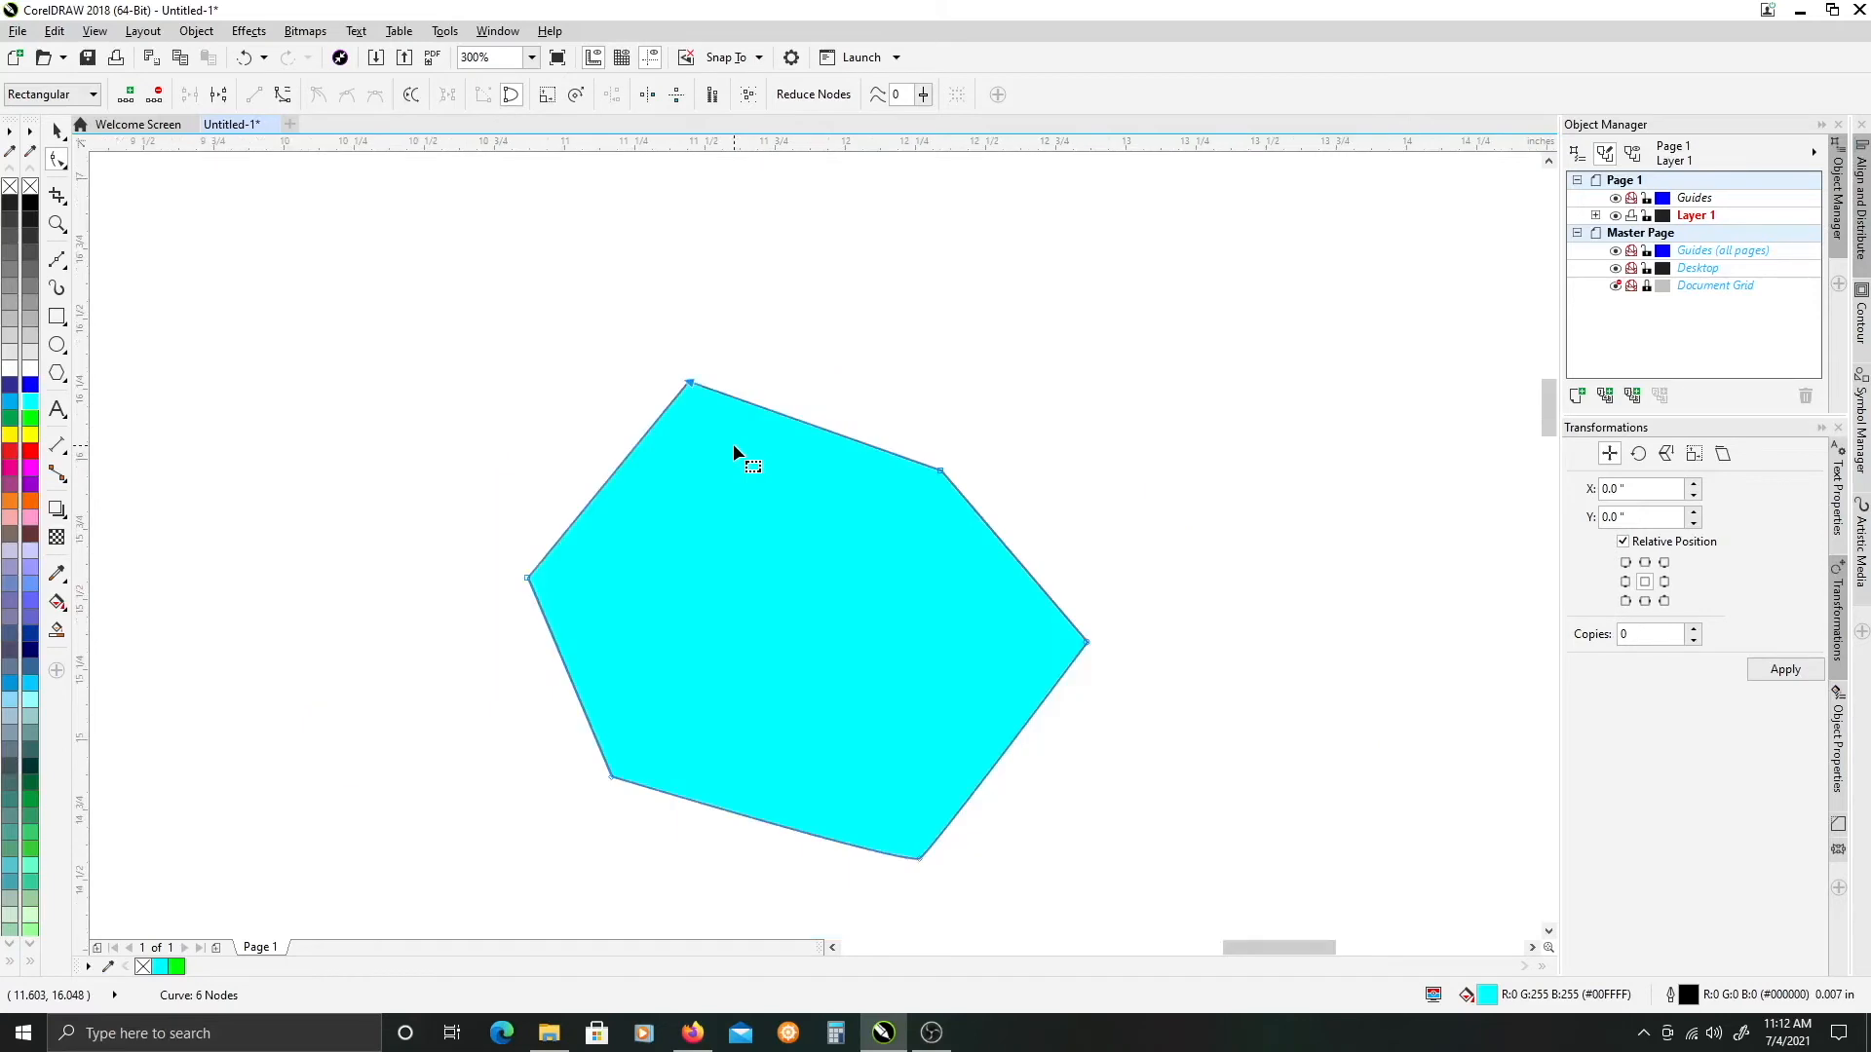
- Undo the cyan fill and the node join, and move the two end nodes apart to a gap of about 0.6 inch
key(ctrl+z)
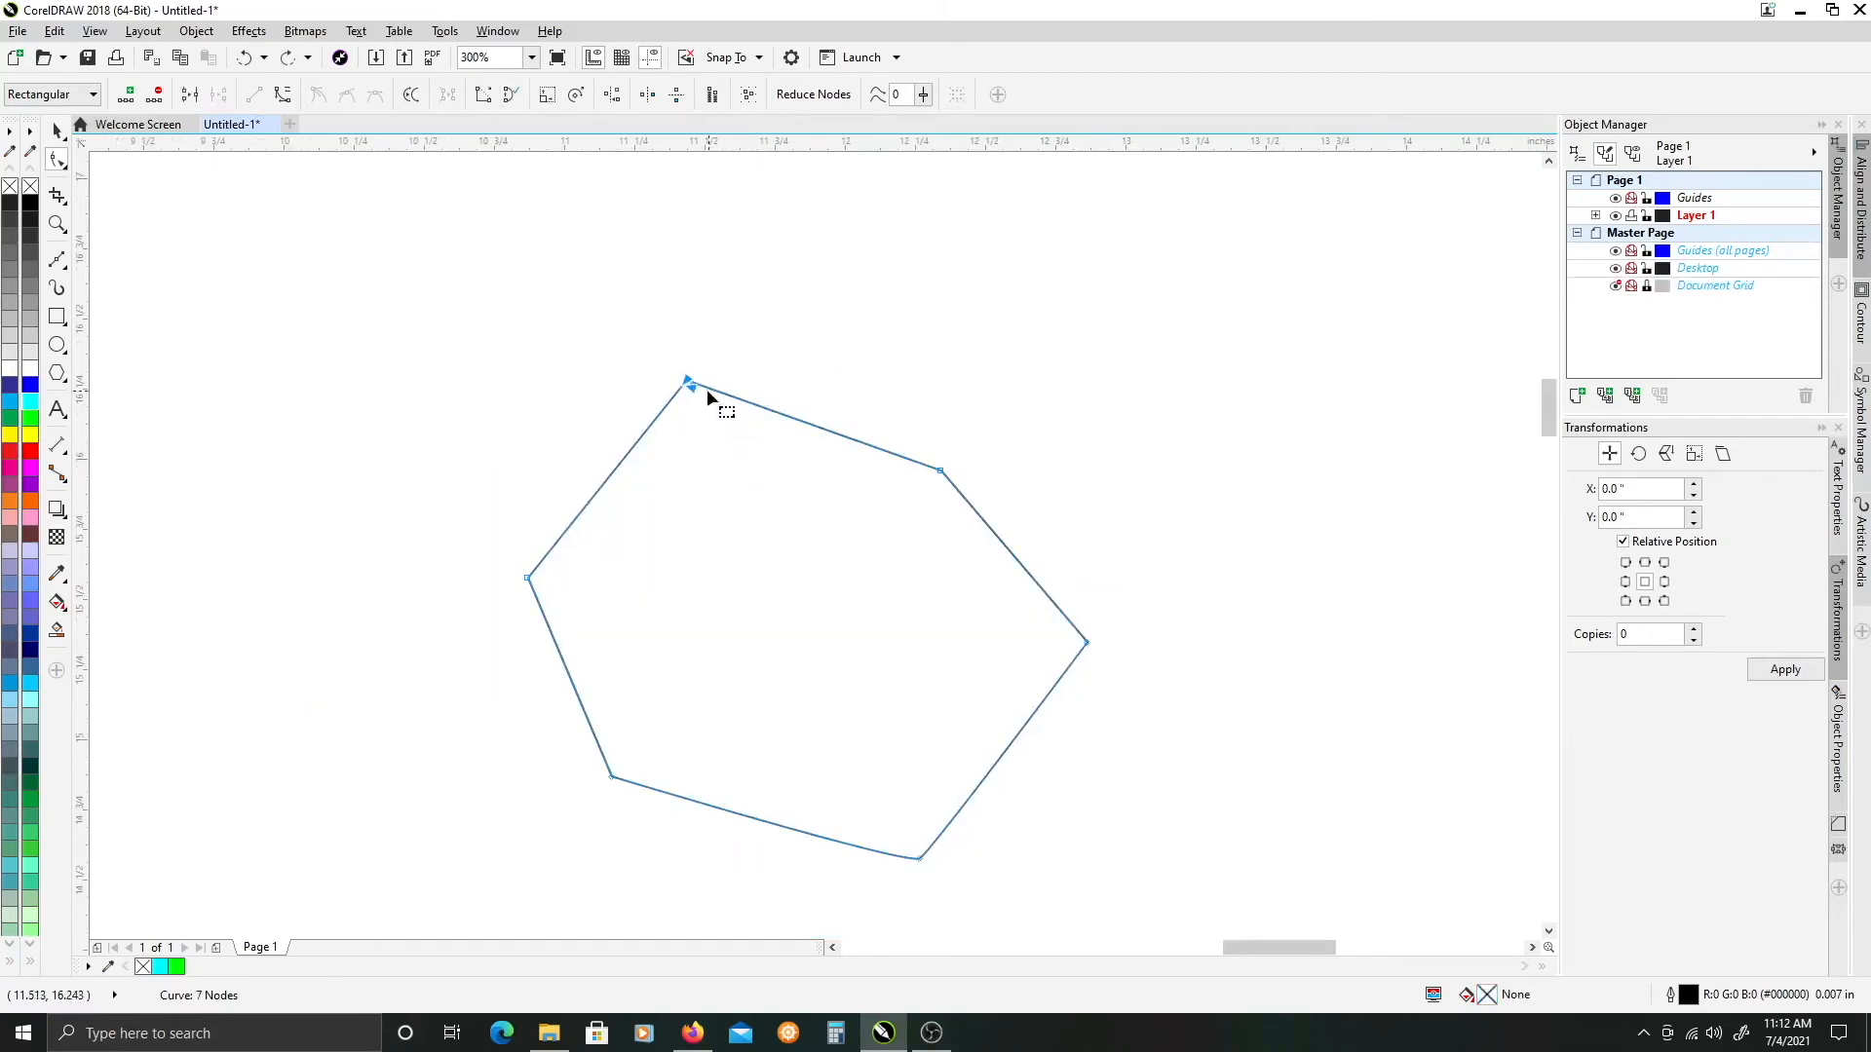
drag(695, 391, 763, 390)
scroll(745, 388, up, 2)
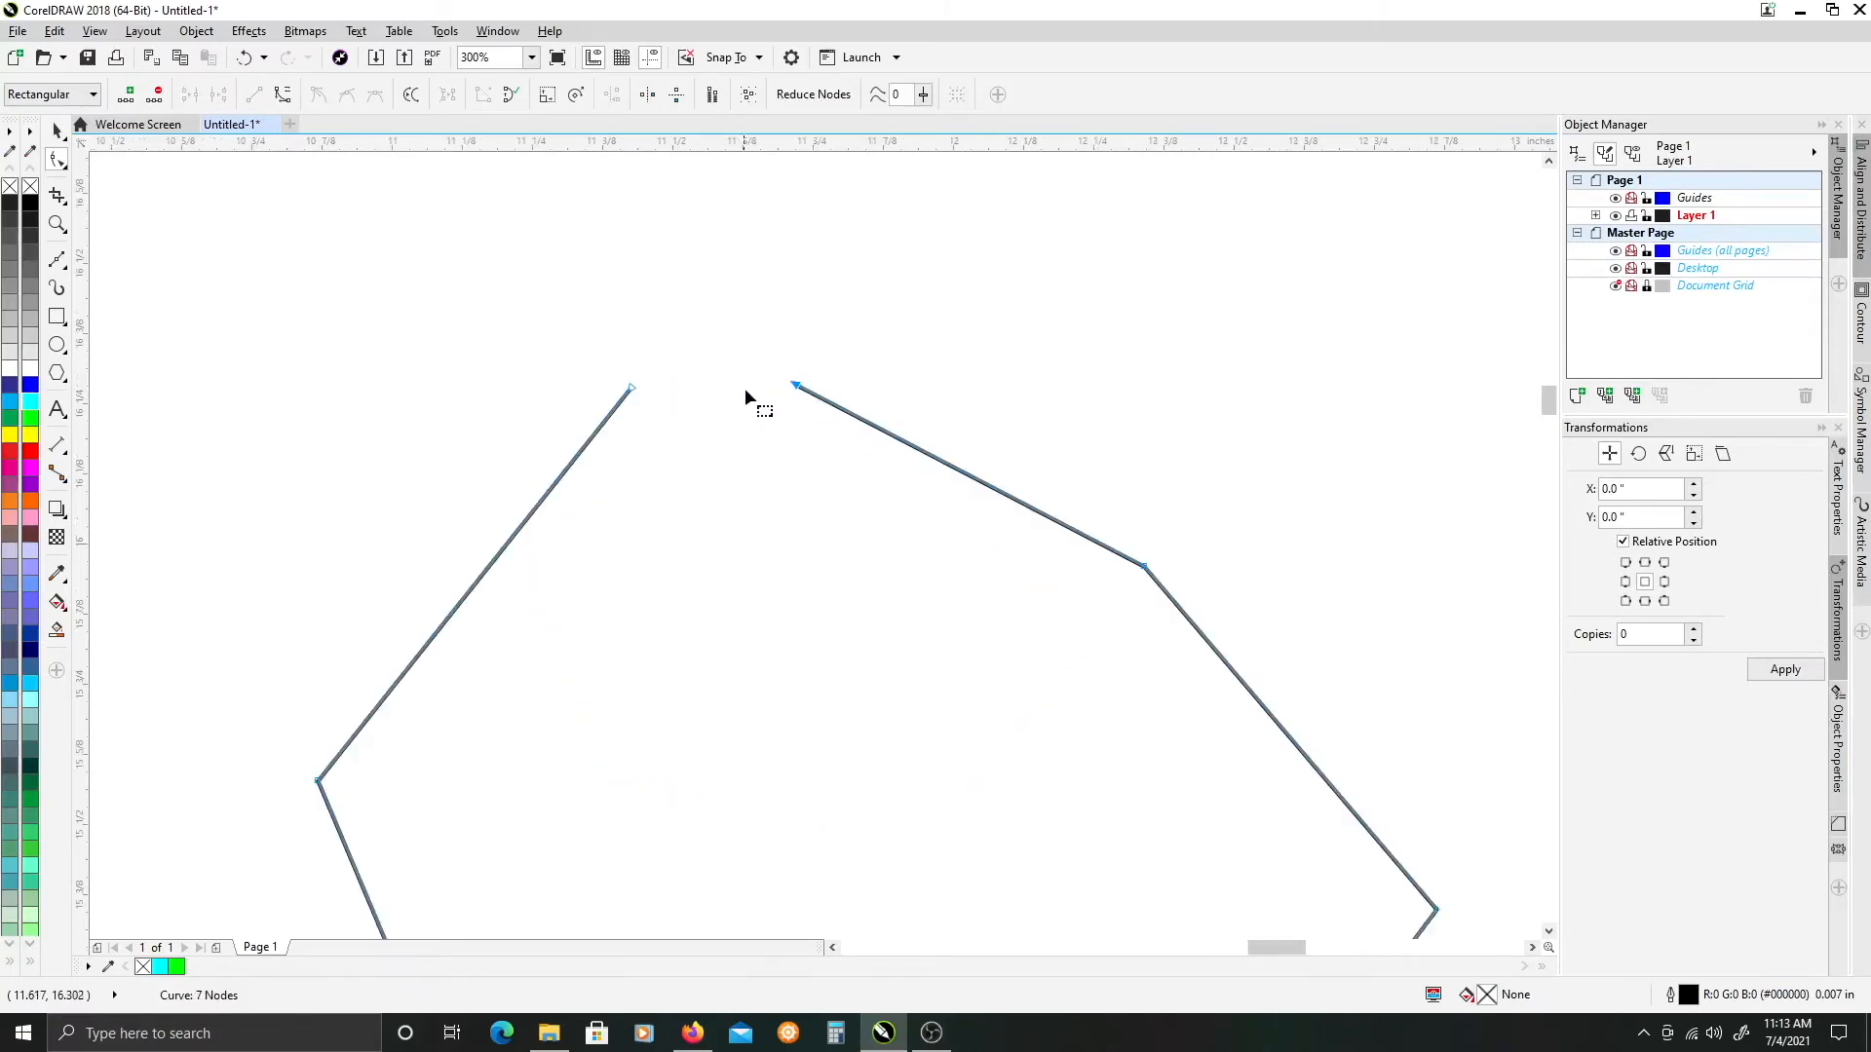
drag(548, 429, 551, 428)
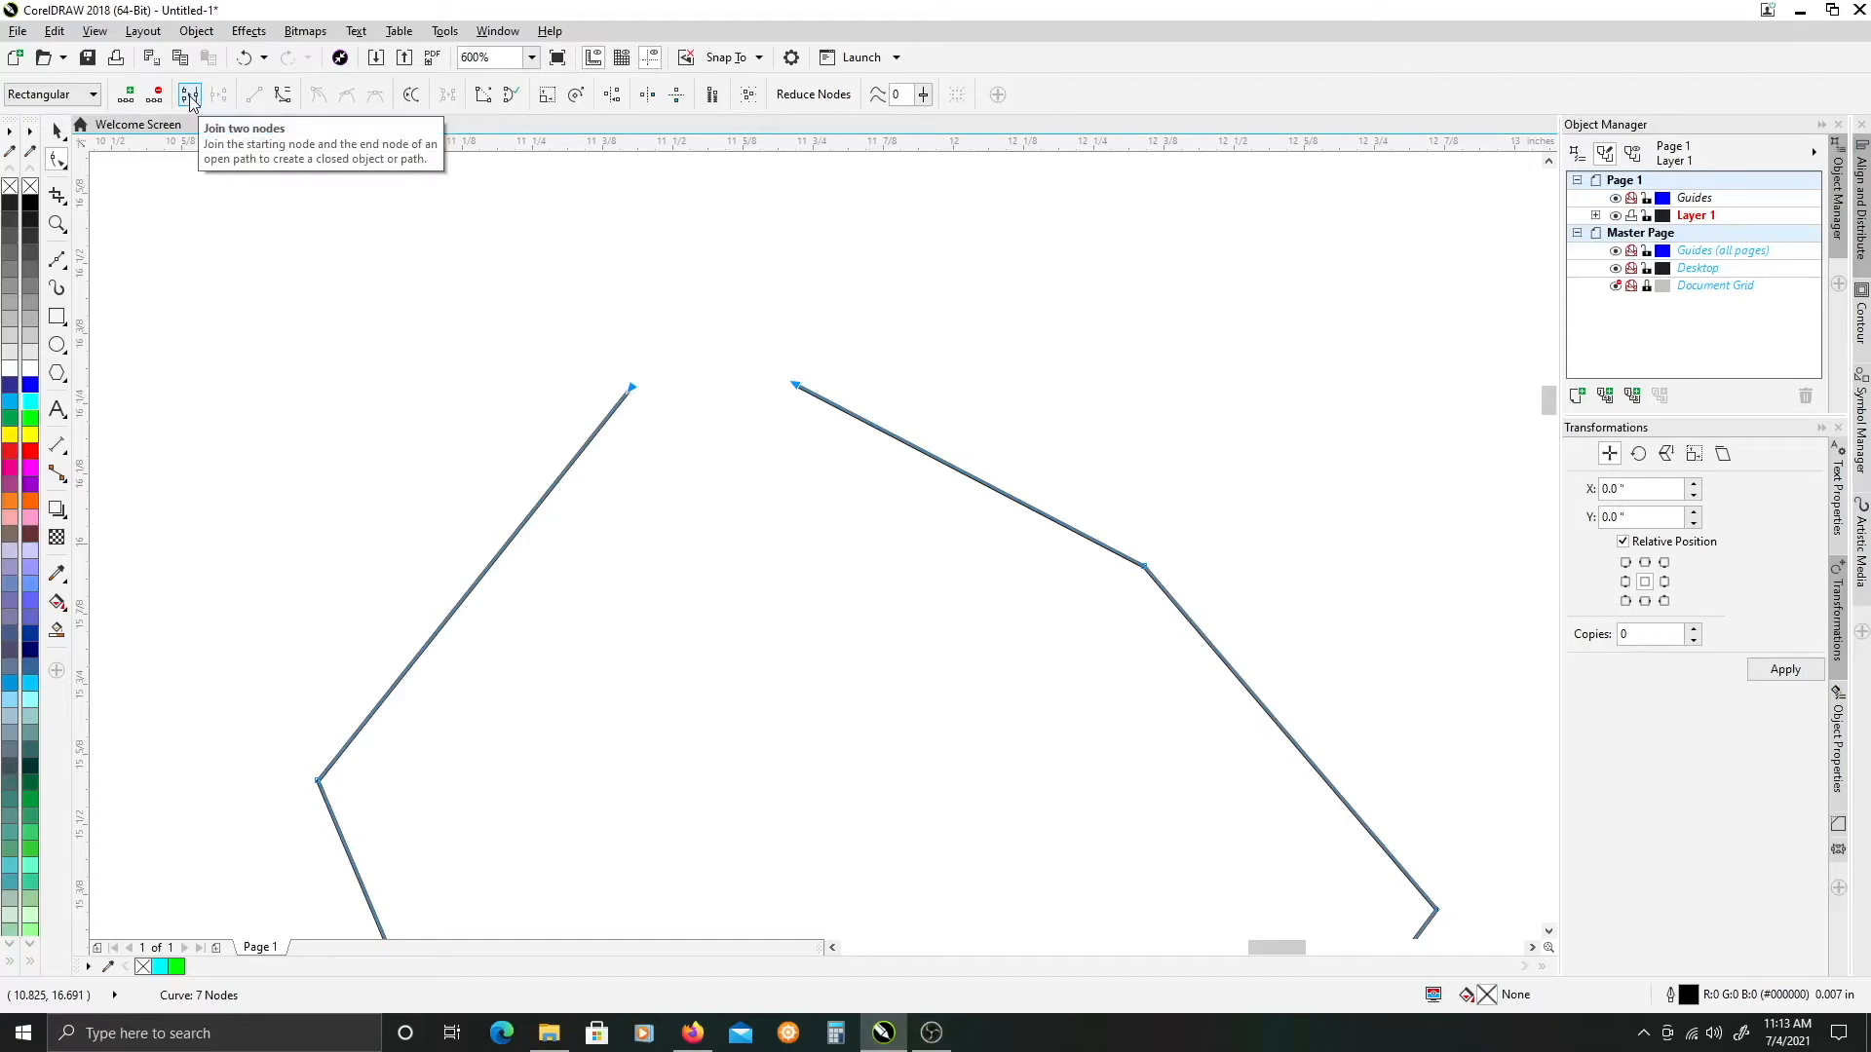
drag(796, 385, 908, 387)
drag(633, 388, 563, 393)
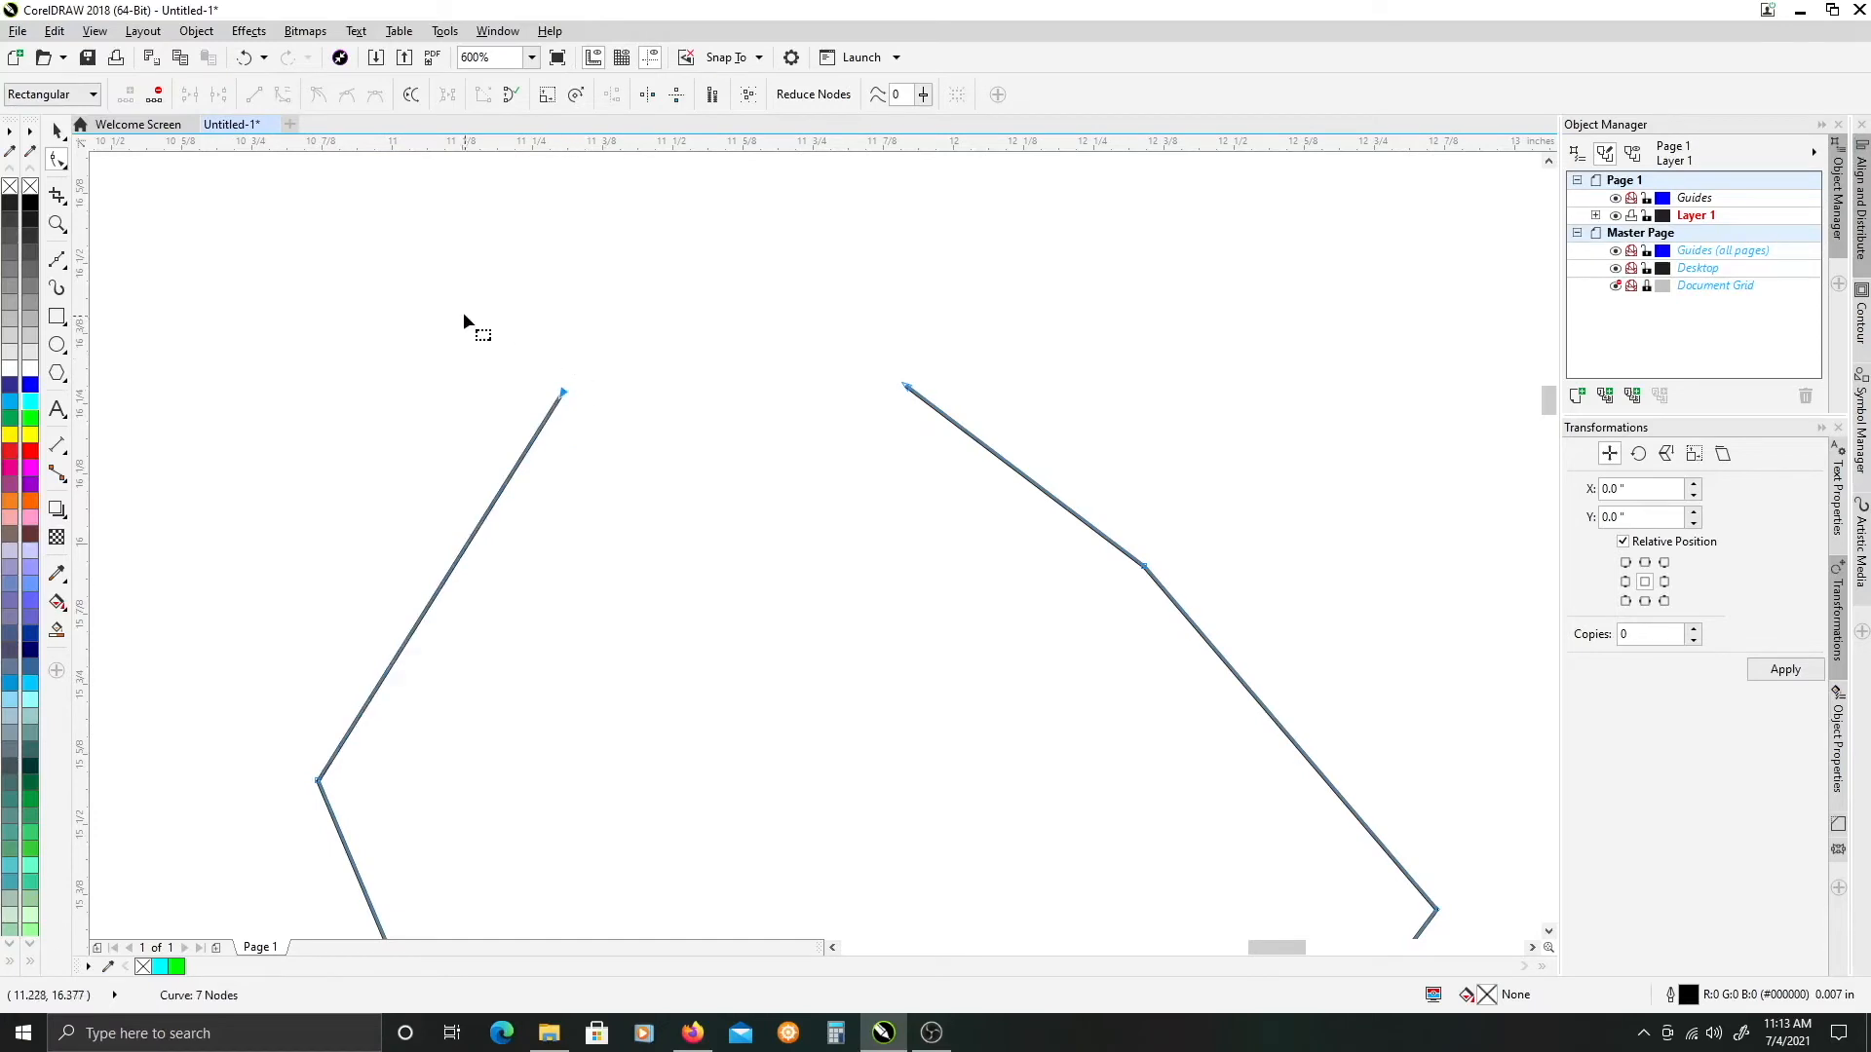
- Join the two widely separated end nodes with Join Two Nodes, and undo that join
drag(975, 490, 974, 490)
click(190, 96)
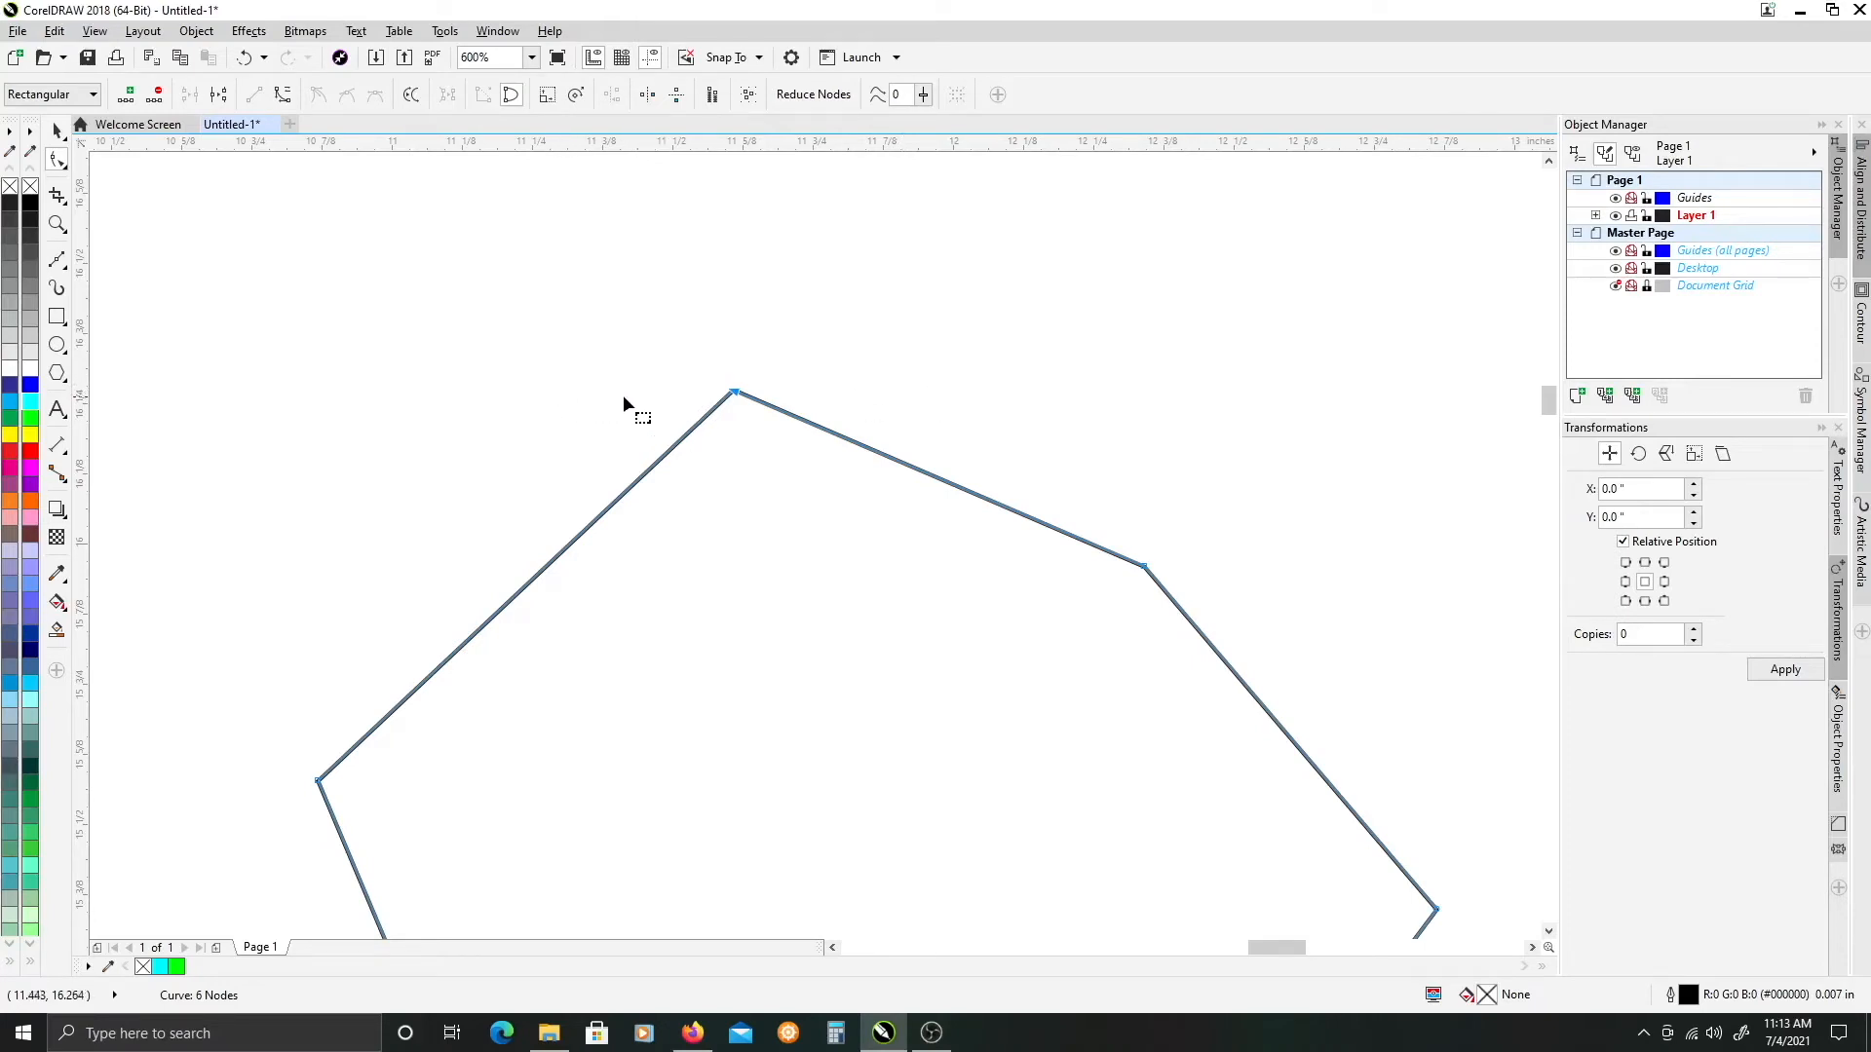
scroll(671, 409, down, 2)
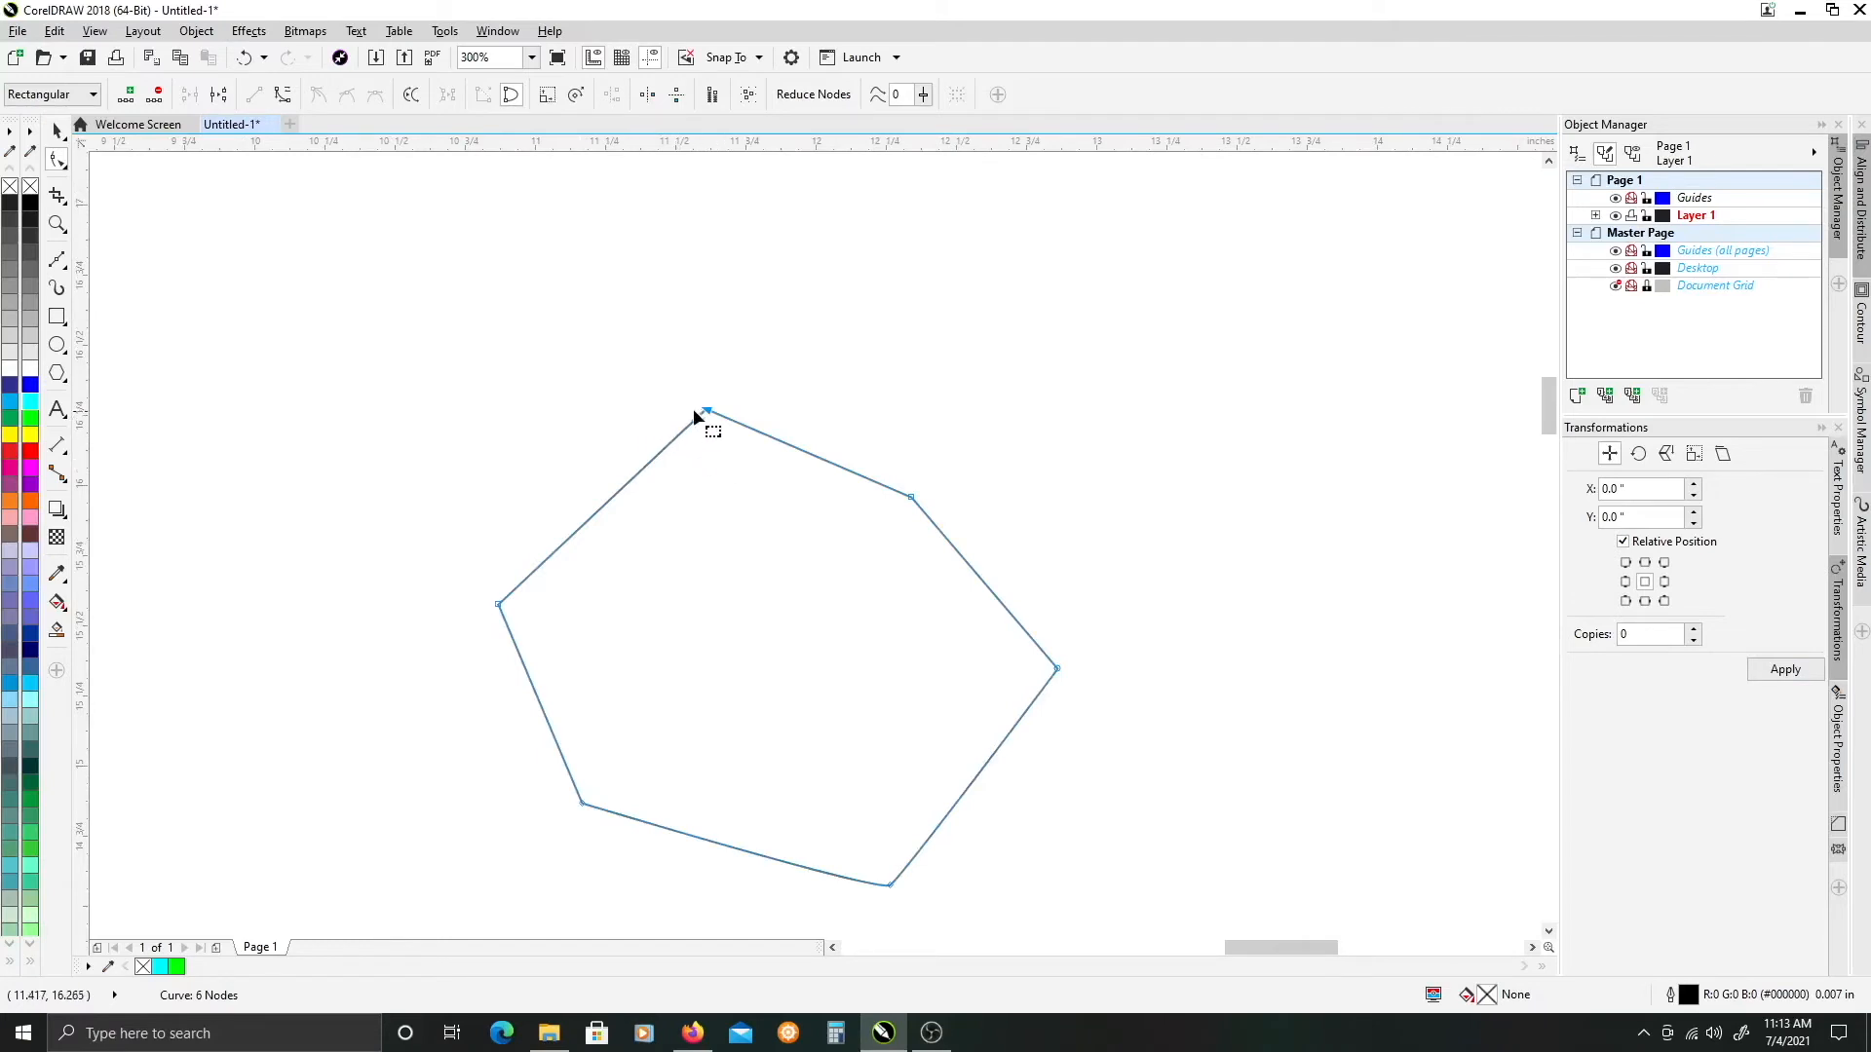
key(alt)
key(ctrl+z)
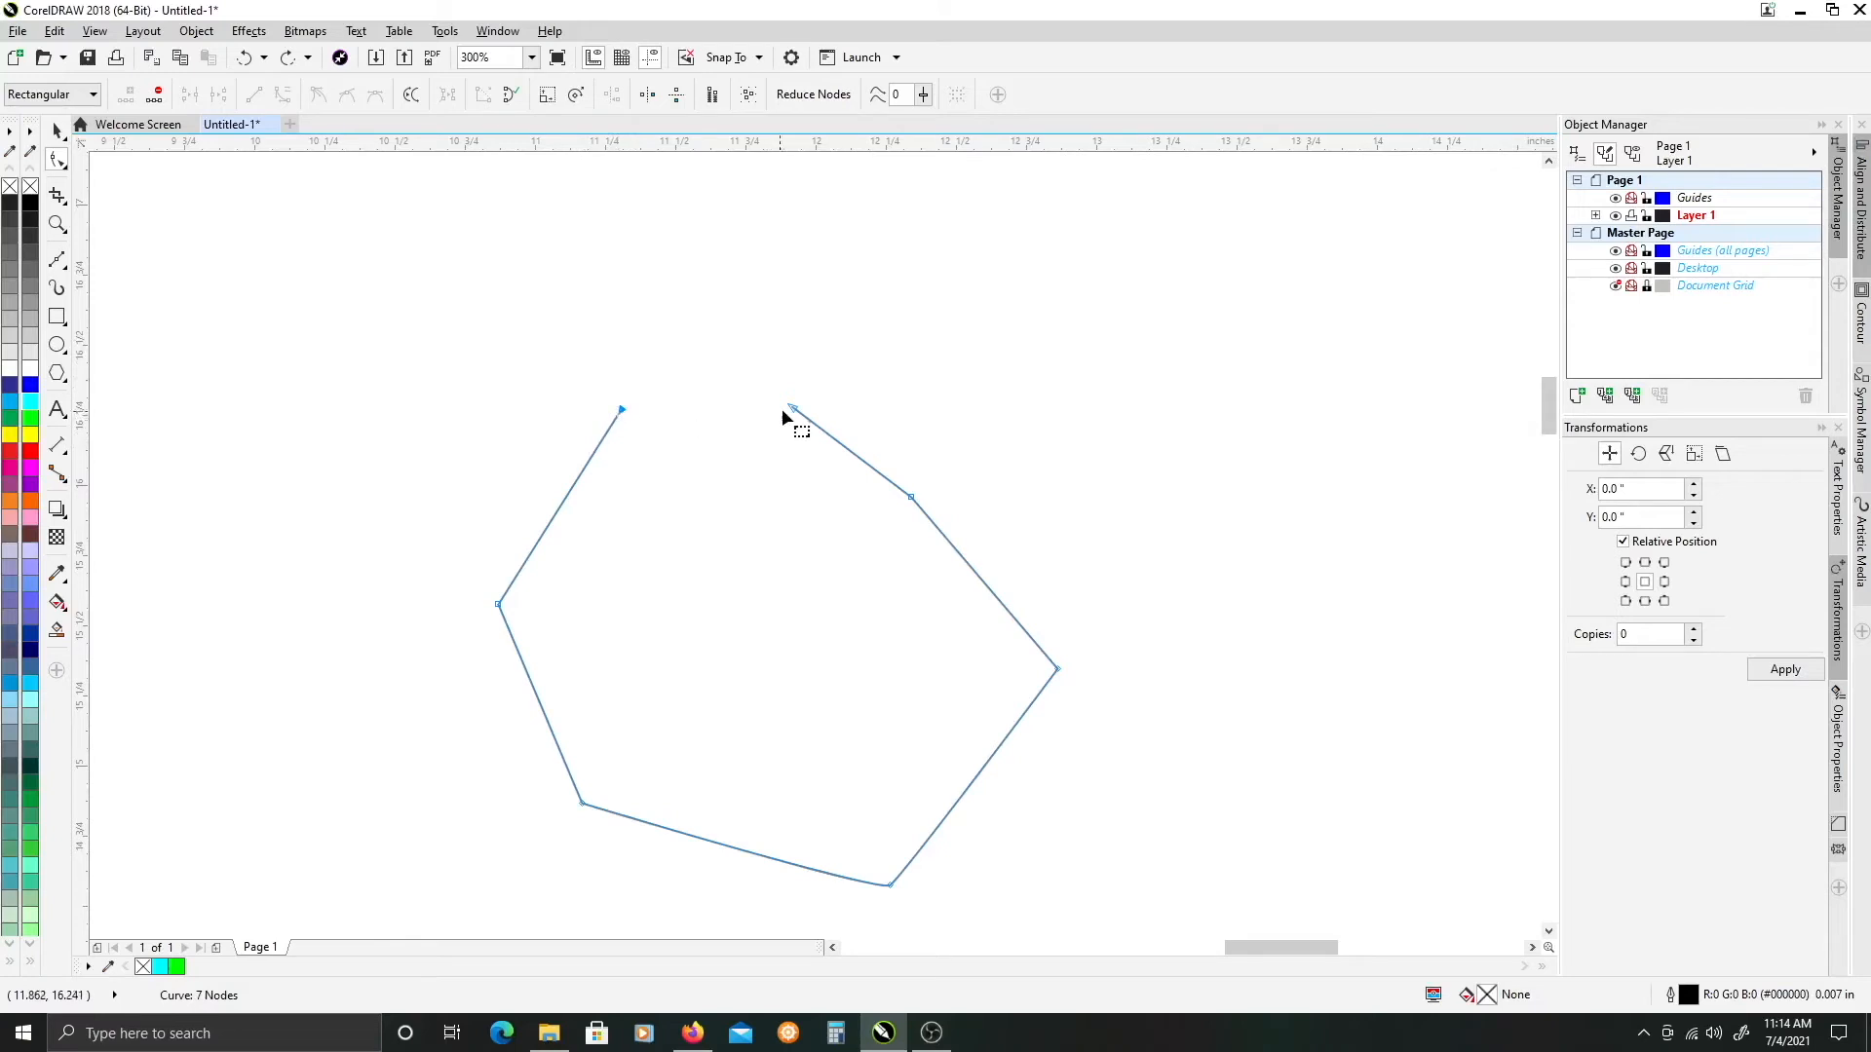
- Close the outline by moving its right end node all the way onto the left one, and undo the move
drag(794, 410, 623, 413)
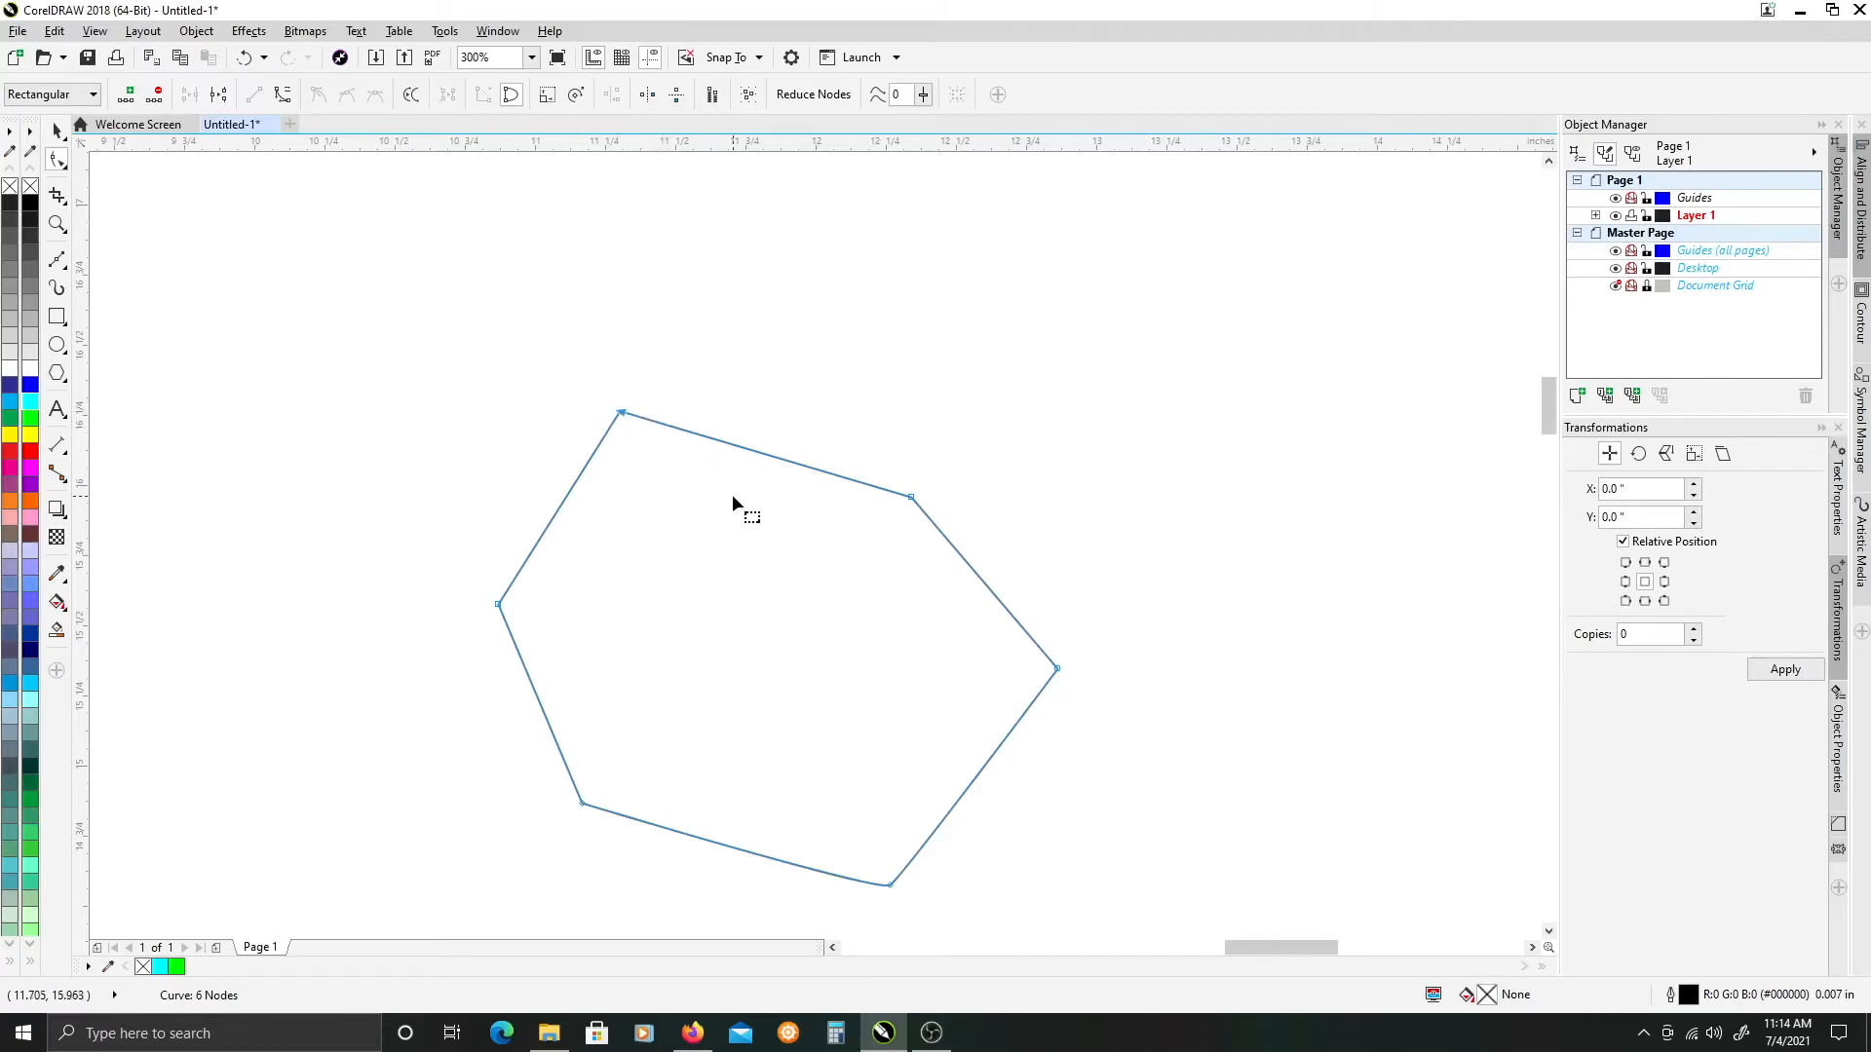
scroll(769, 499, down, 2)
scroll(766, 511, down, 2)
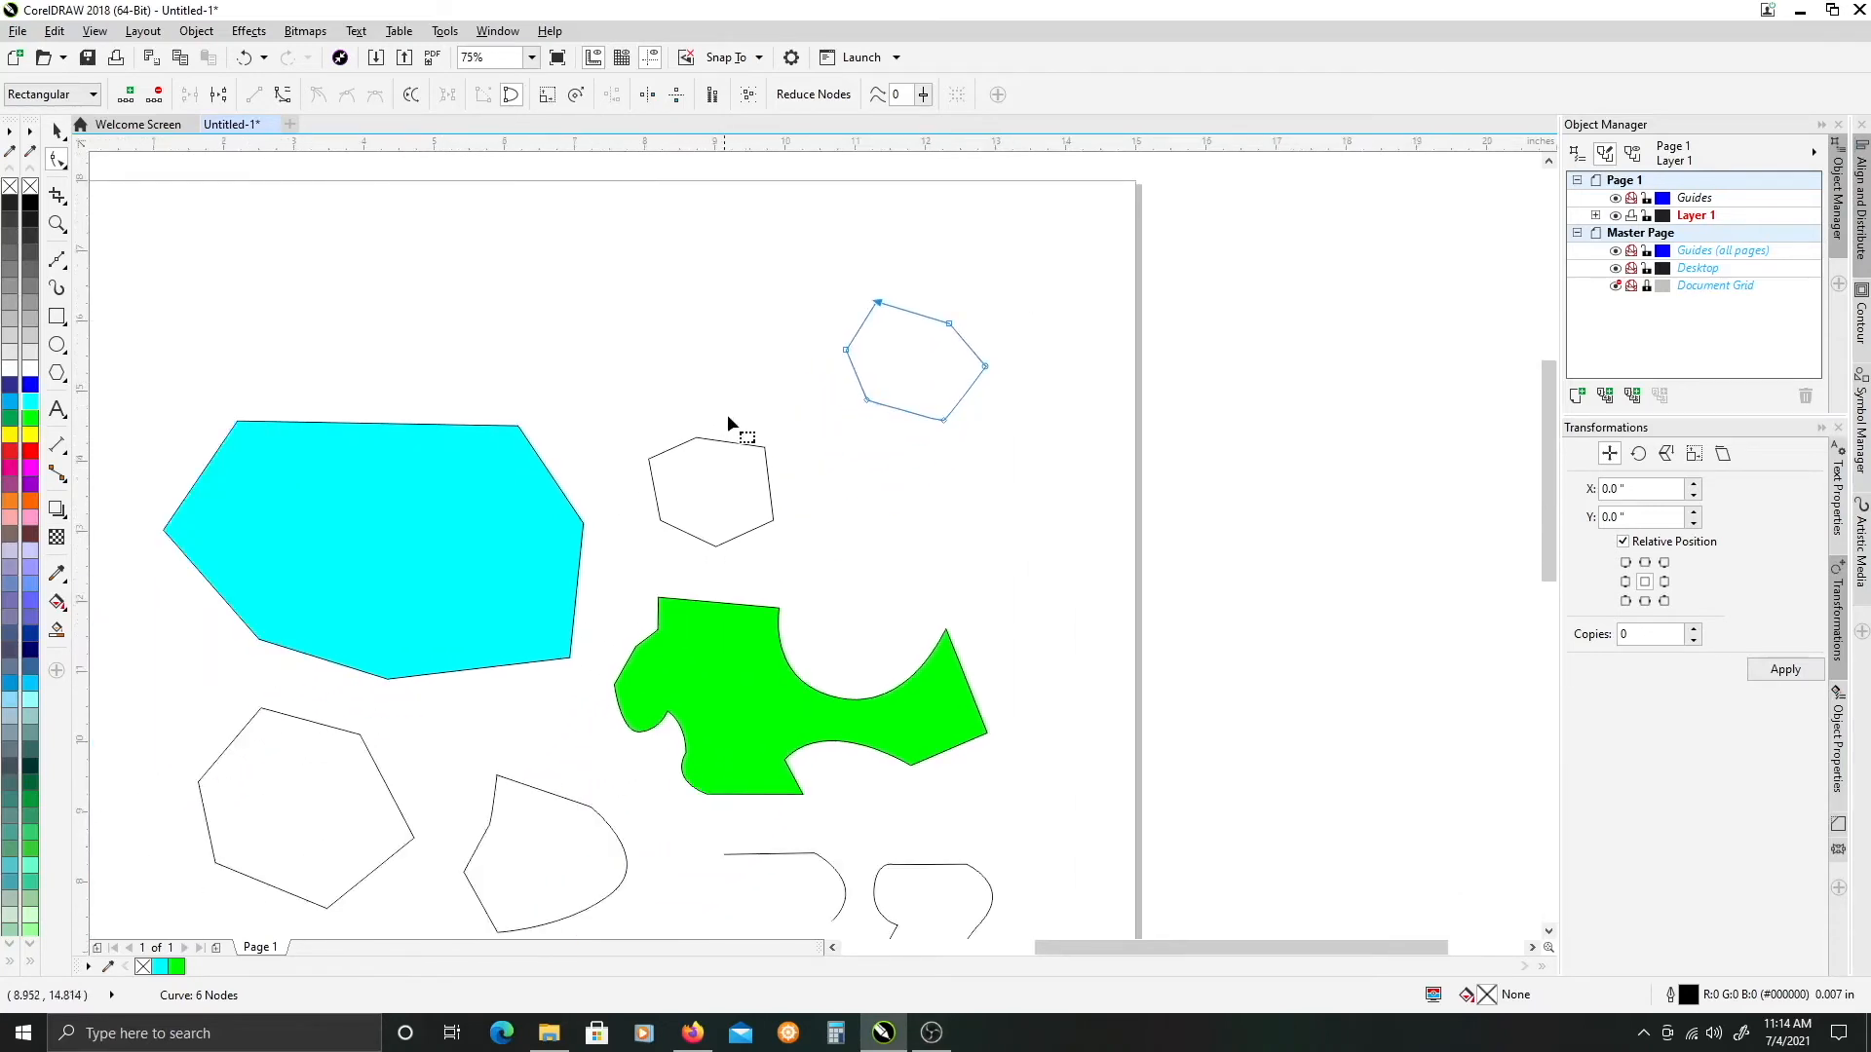
scroll(898, 330, up, 2)
drag(919, 338, 846, 401)
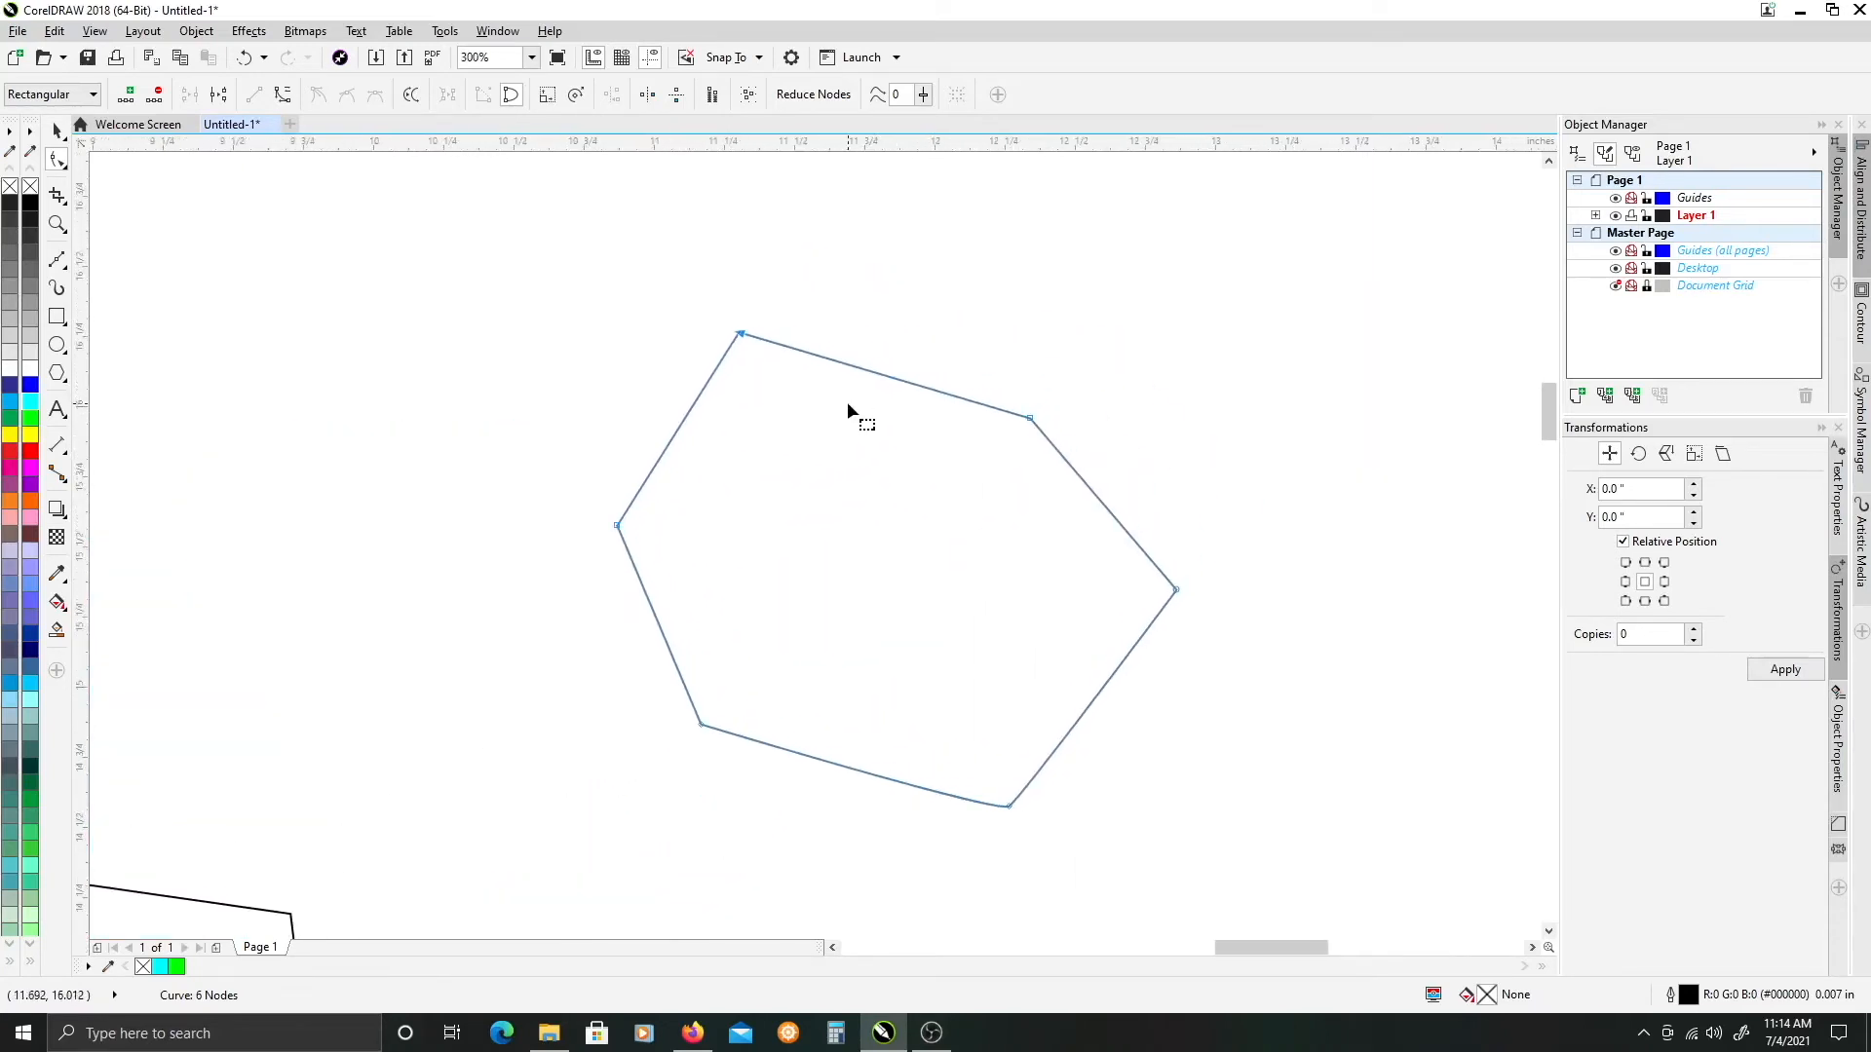
key(ctrl+z)
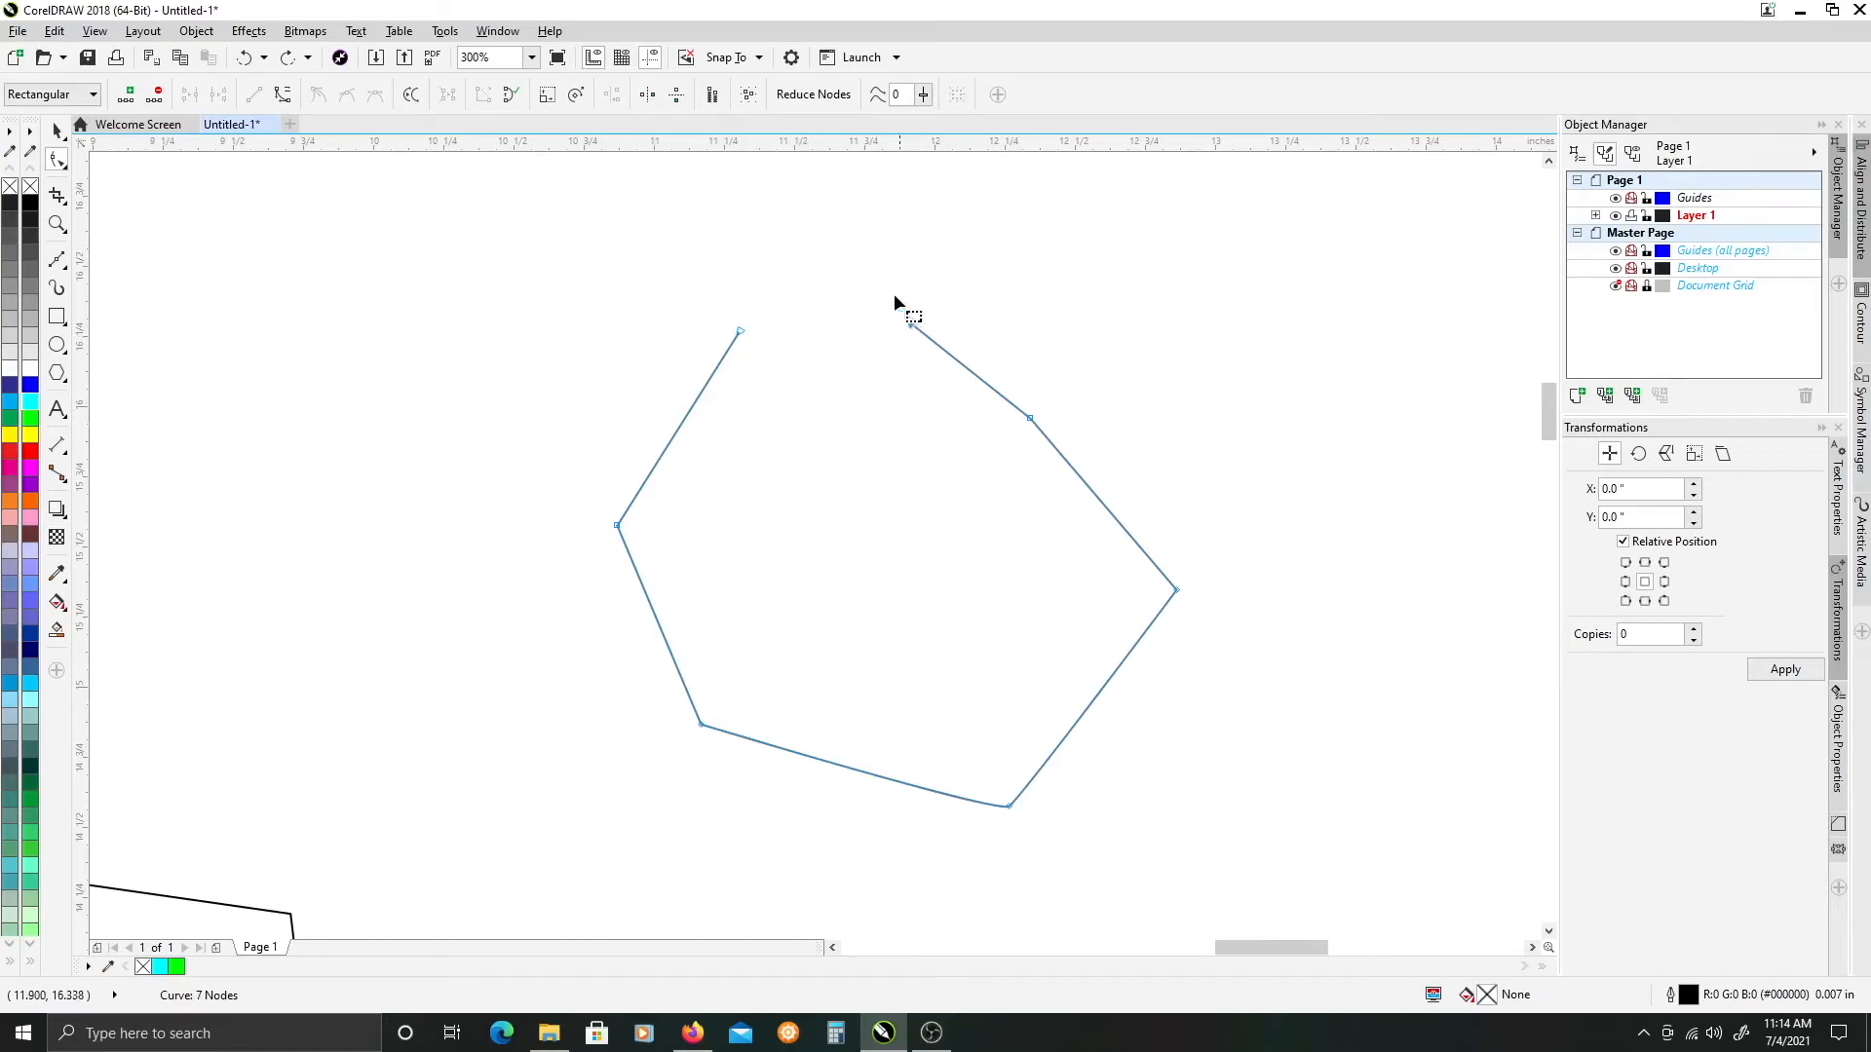
- Bridge the gap between the two end nodes with a straight Bézier segment, and fill the closed shape cyan
mouse_move(912, 323)
mouse_down()
mouse_move(932, 334)
mouse_move(910, 312)
mouse_up()
click(889, 318)
click(58, 261)
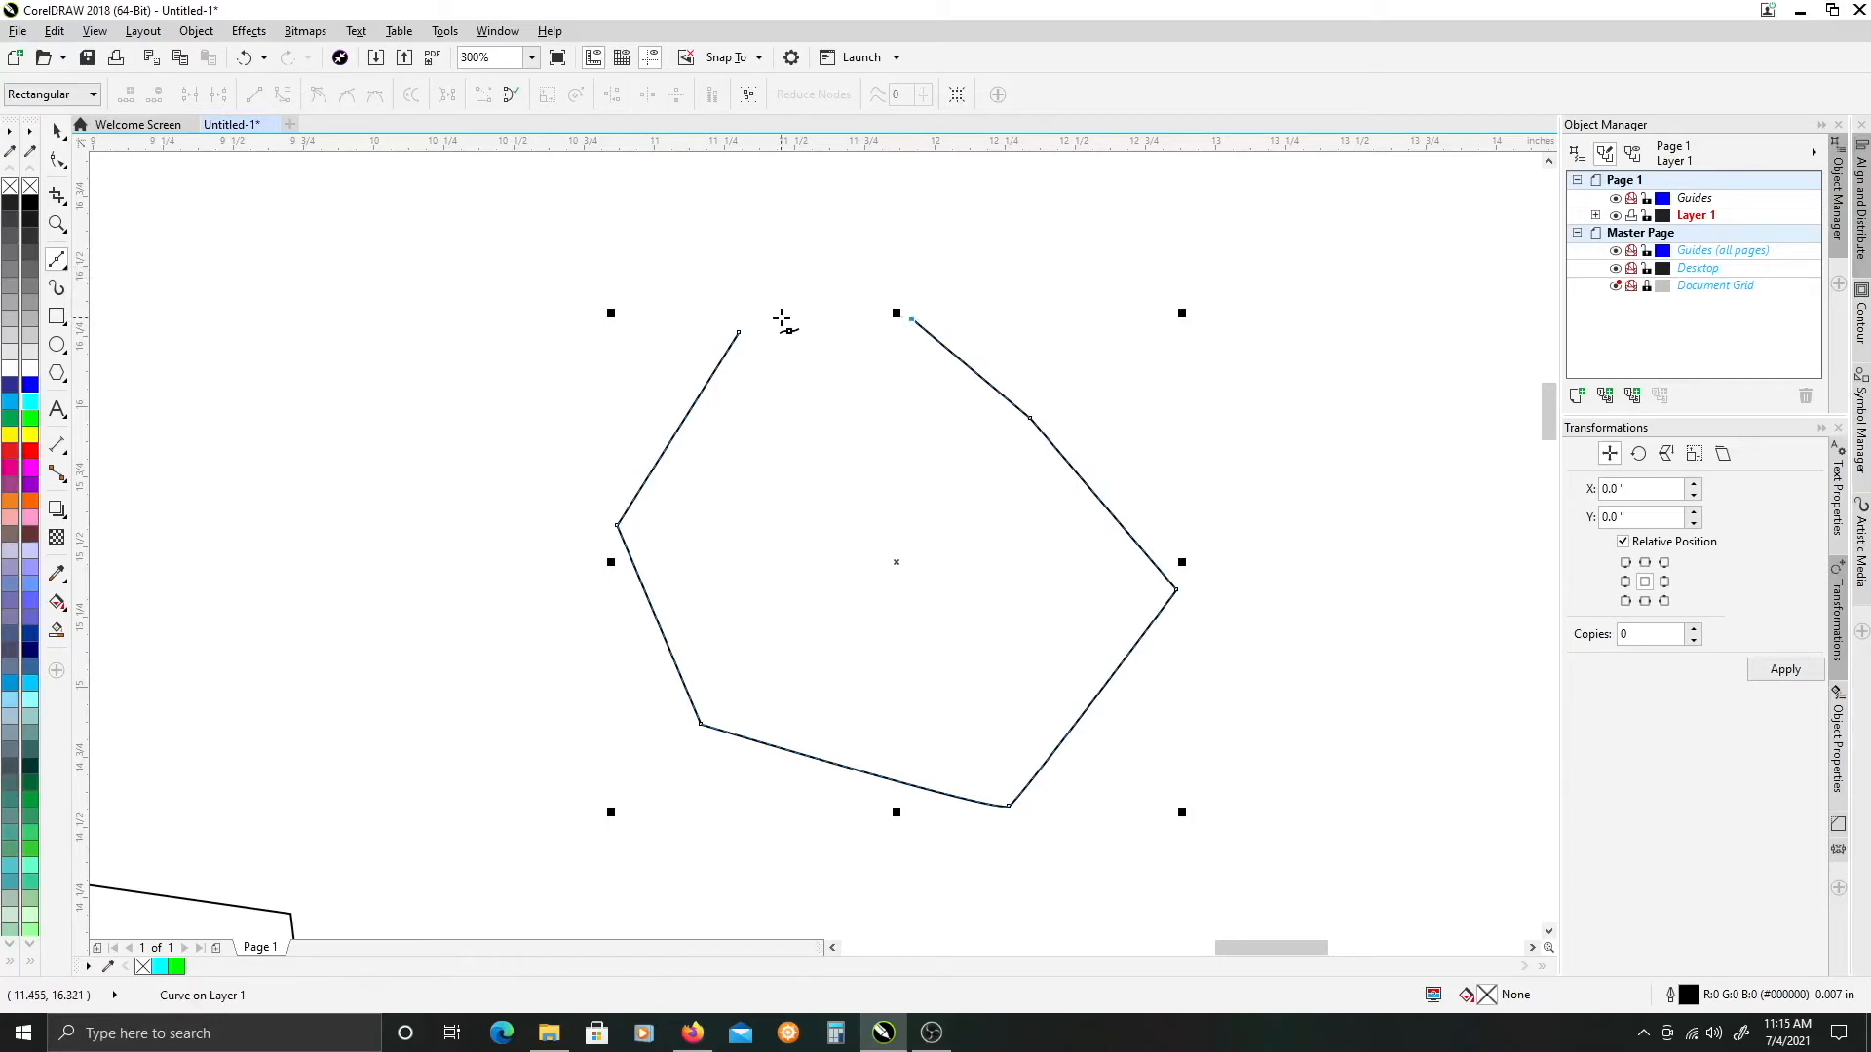
click(739, 333)
click(56, 129)
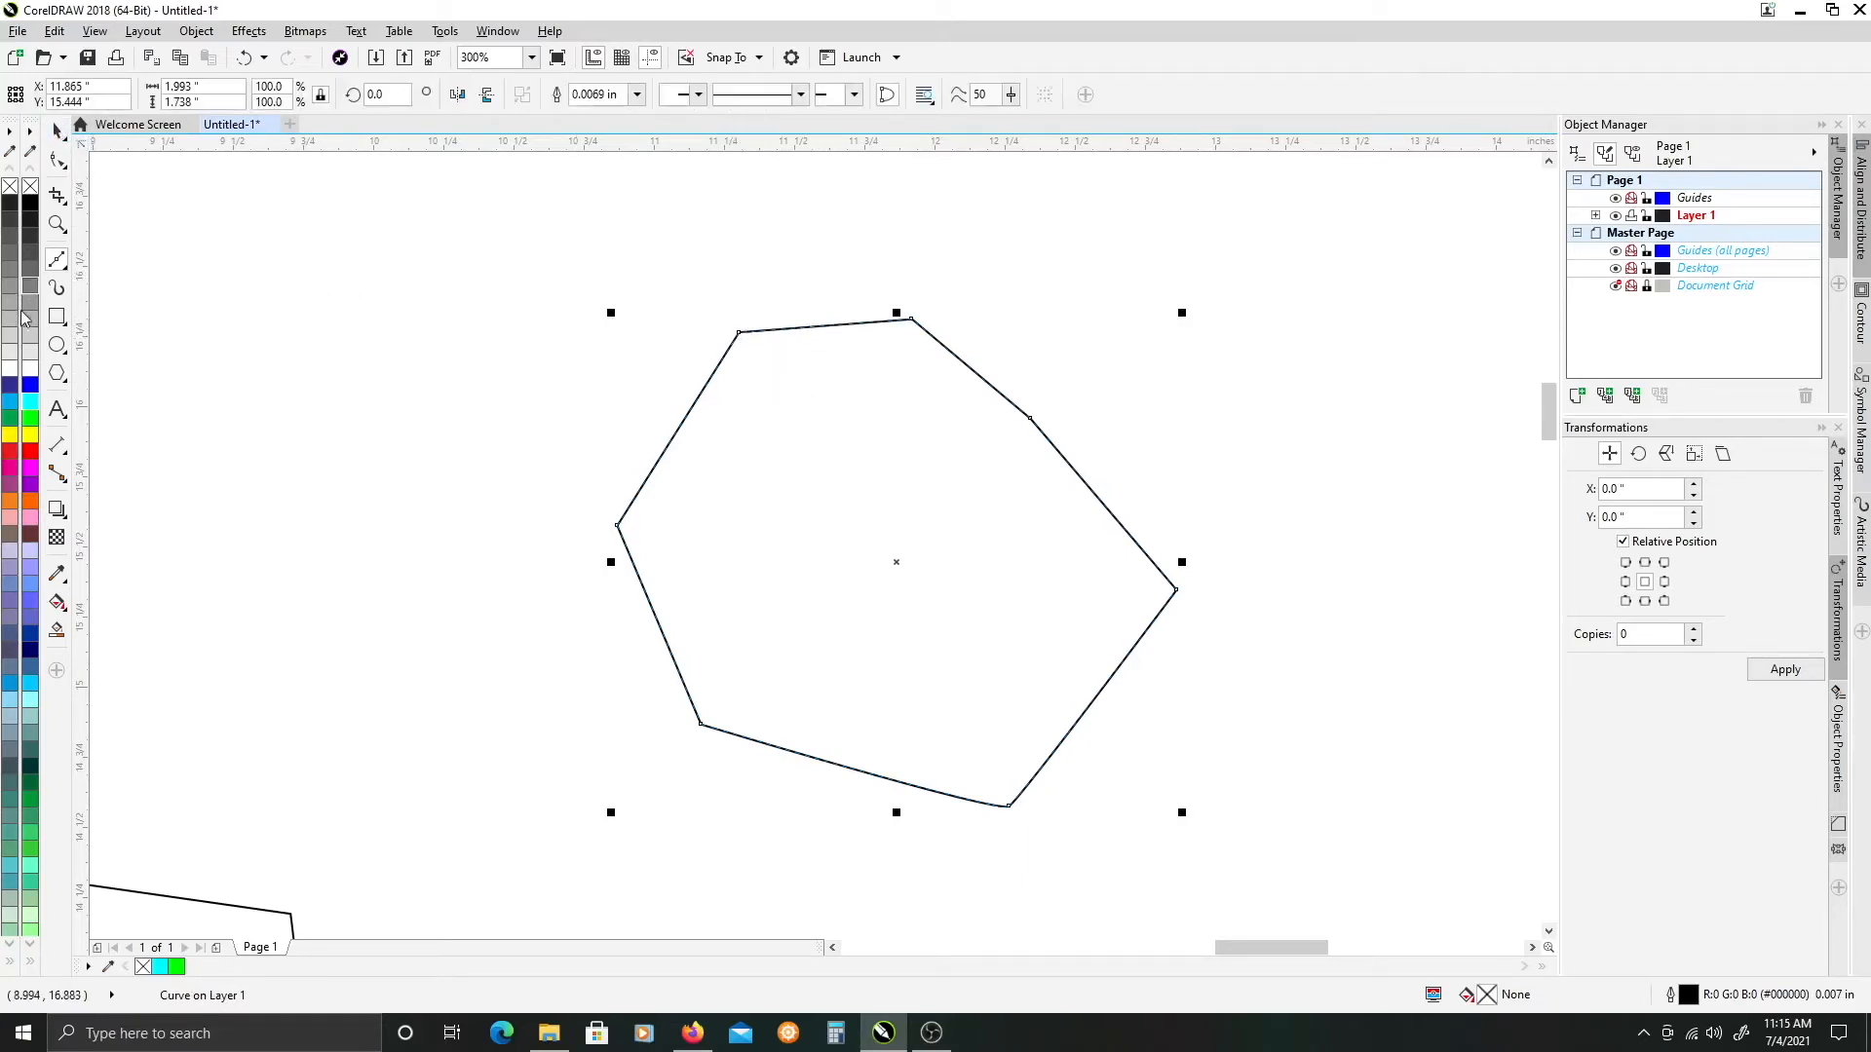
click(30, 405)
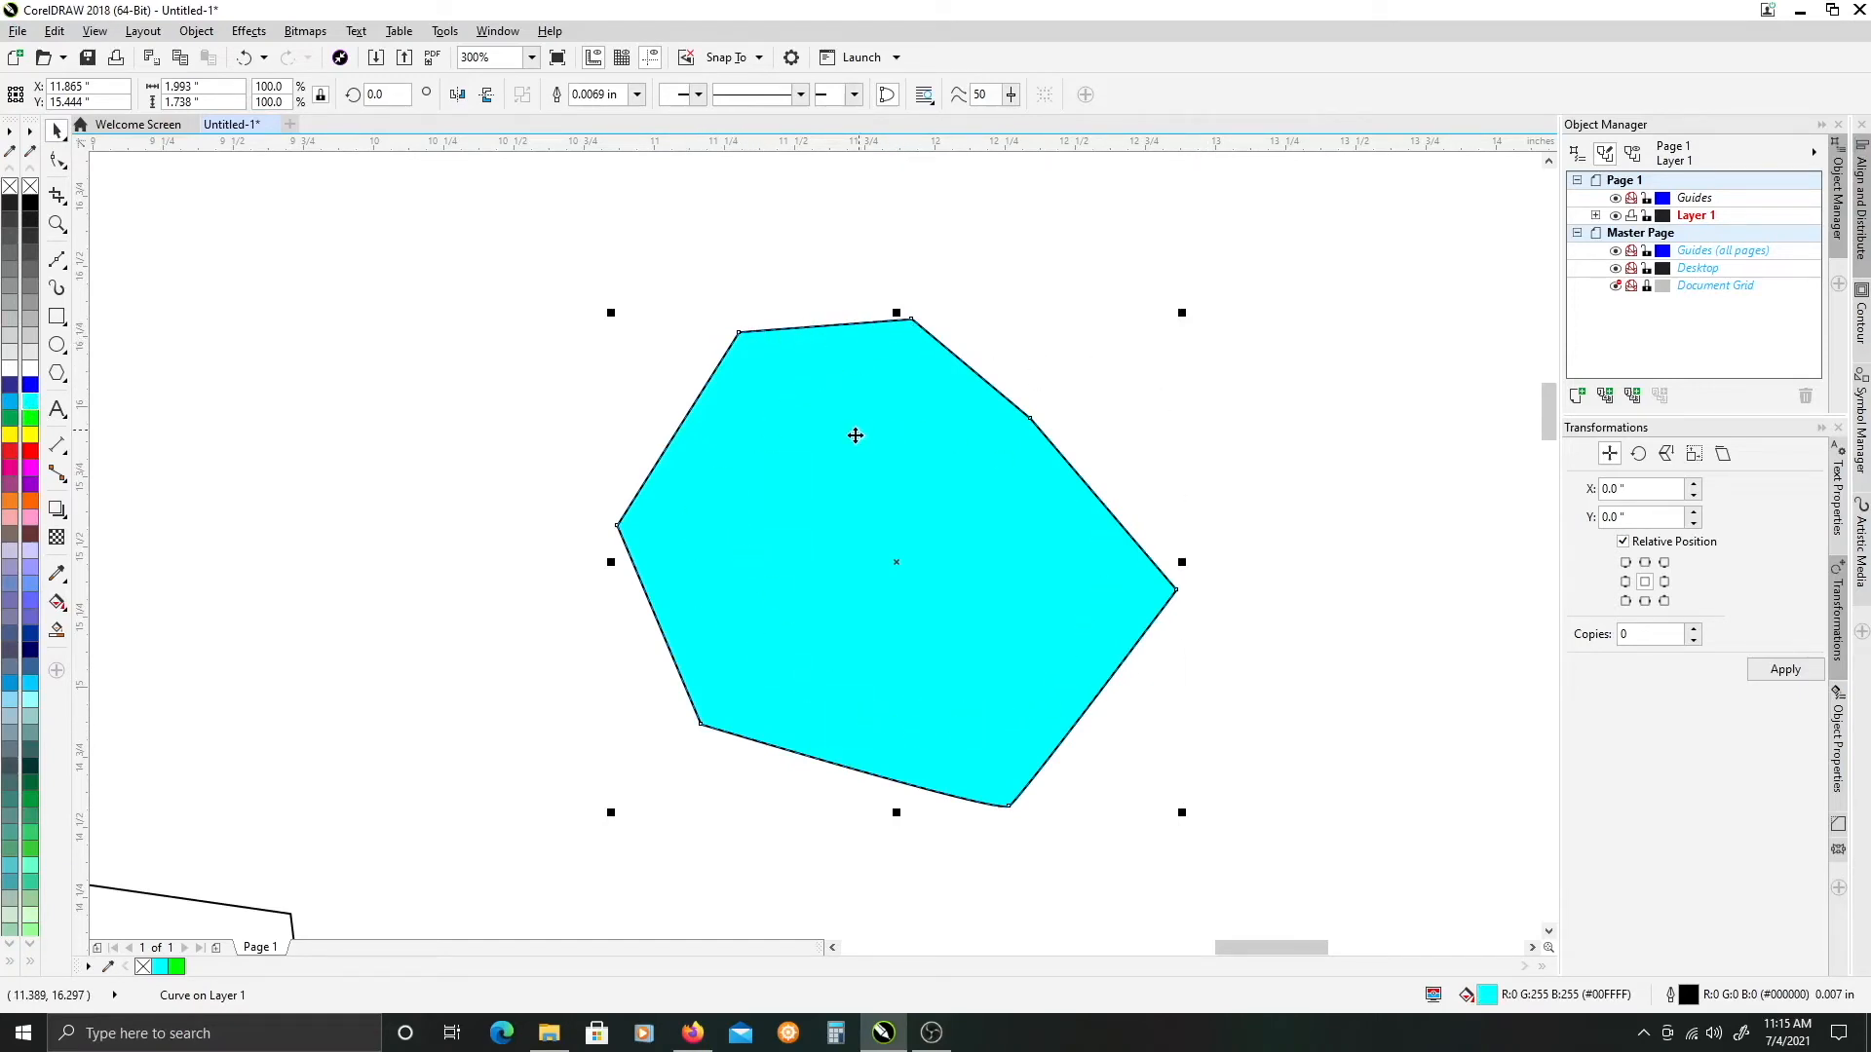
- Undo the cyan fill and the bridging Bézier segment
key(ctrl+z)
key(ctrl+z)
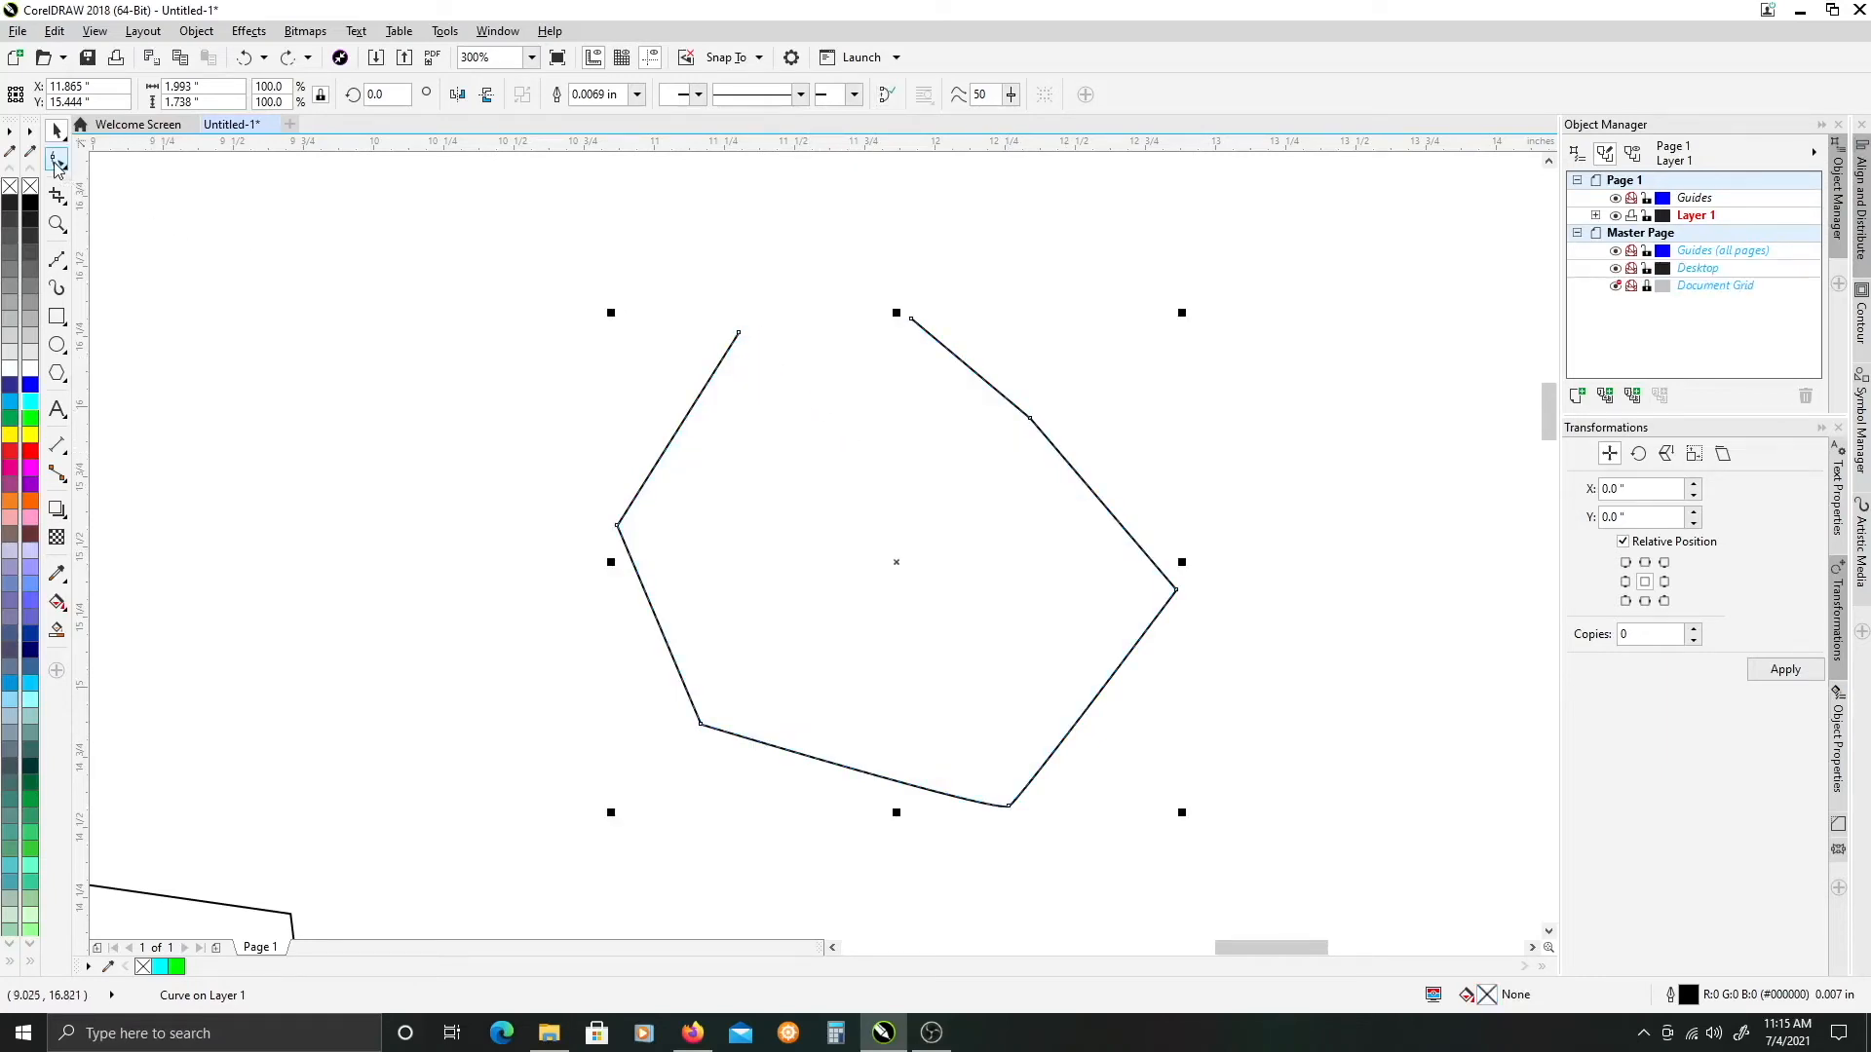
- Close the outline with a straight segment by applying Extend Curve to Close to both end nodes, and fill it cyan
drag(506, 251, 635, 422)
drag(1259, 867, 1259, 869)
click(59, 166)
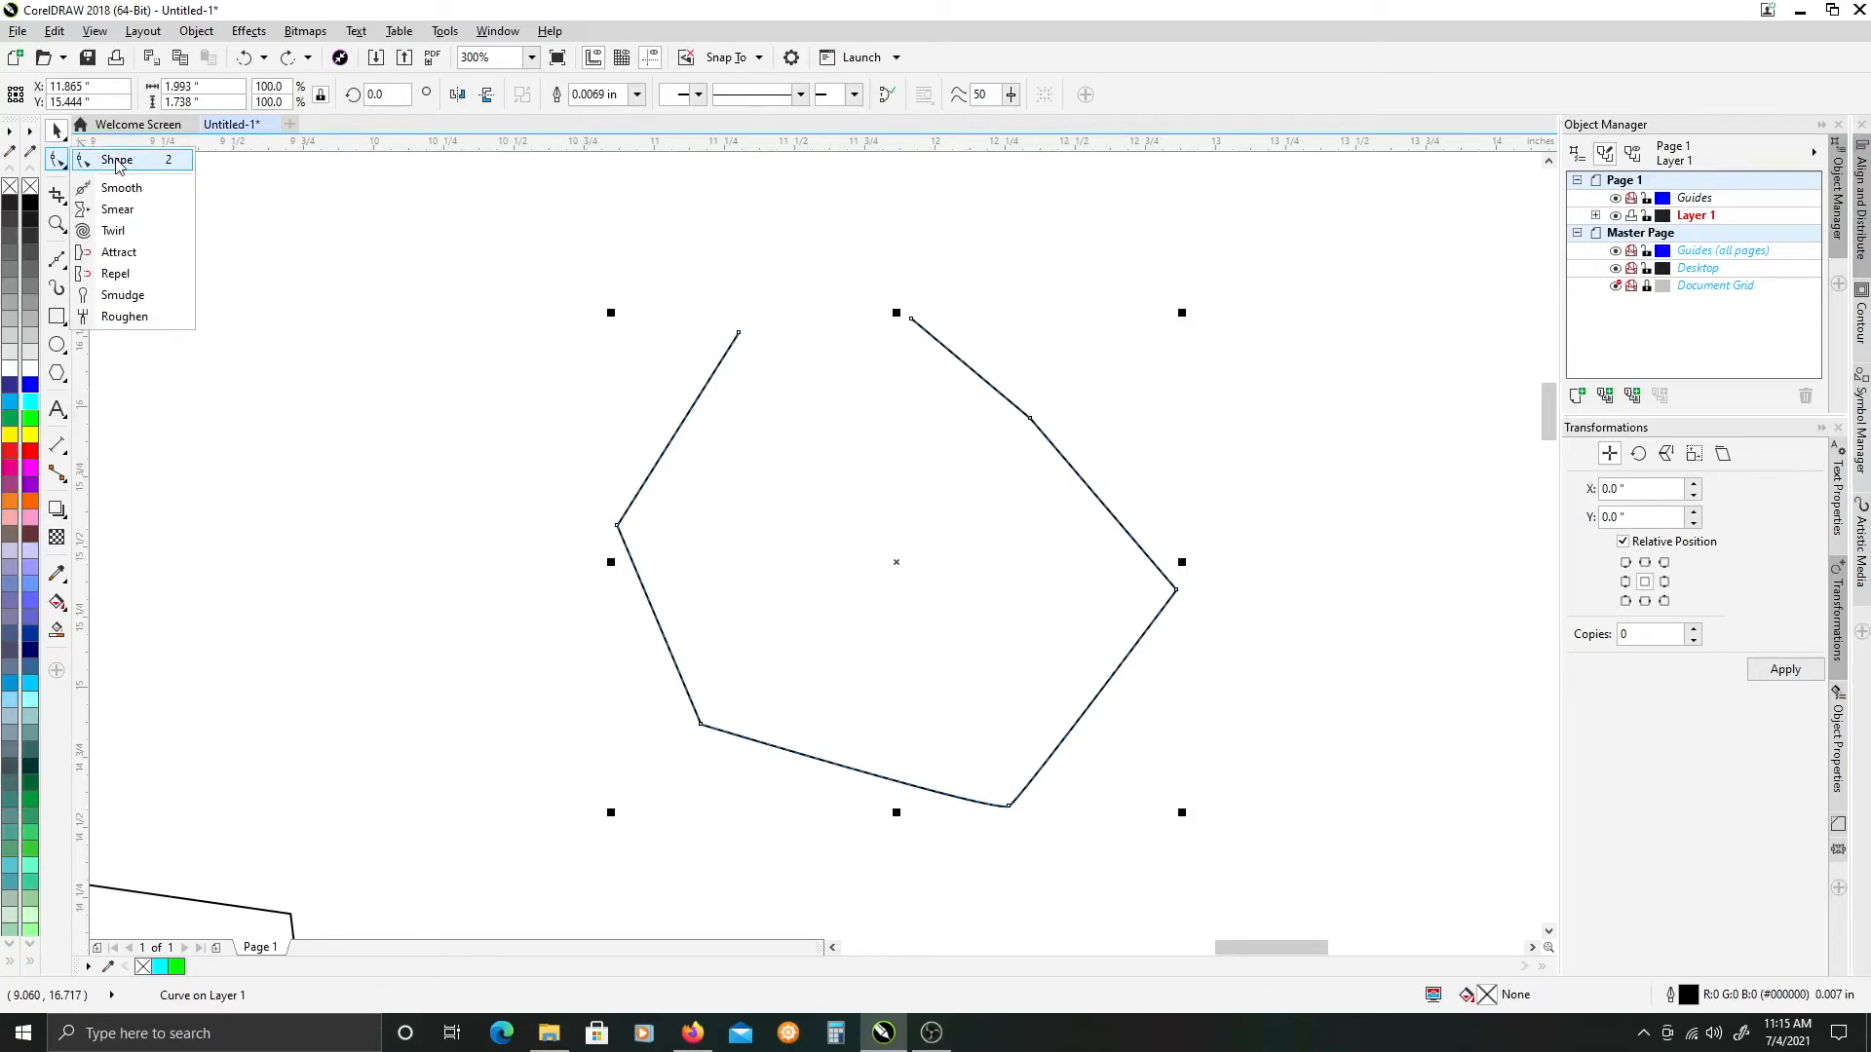
click(116, 160)
drag(627, 258, 934, 360)
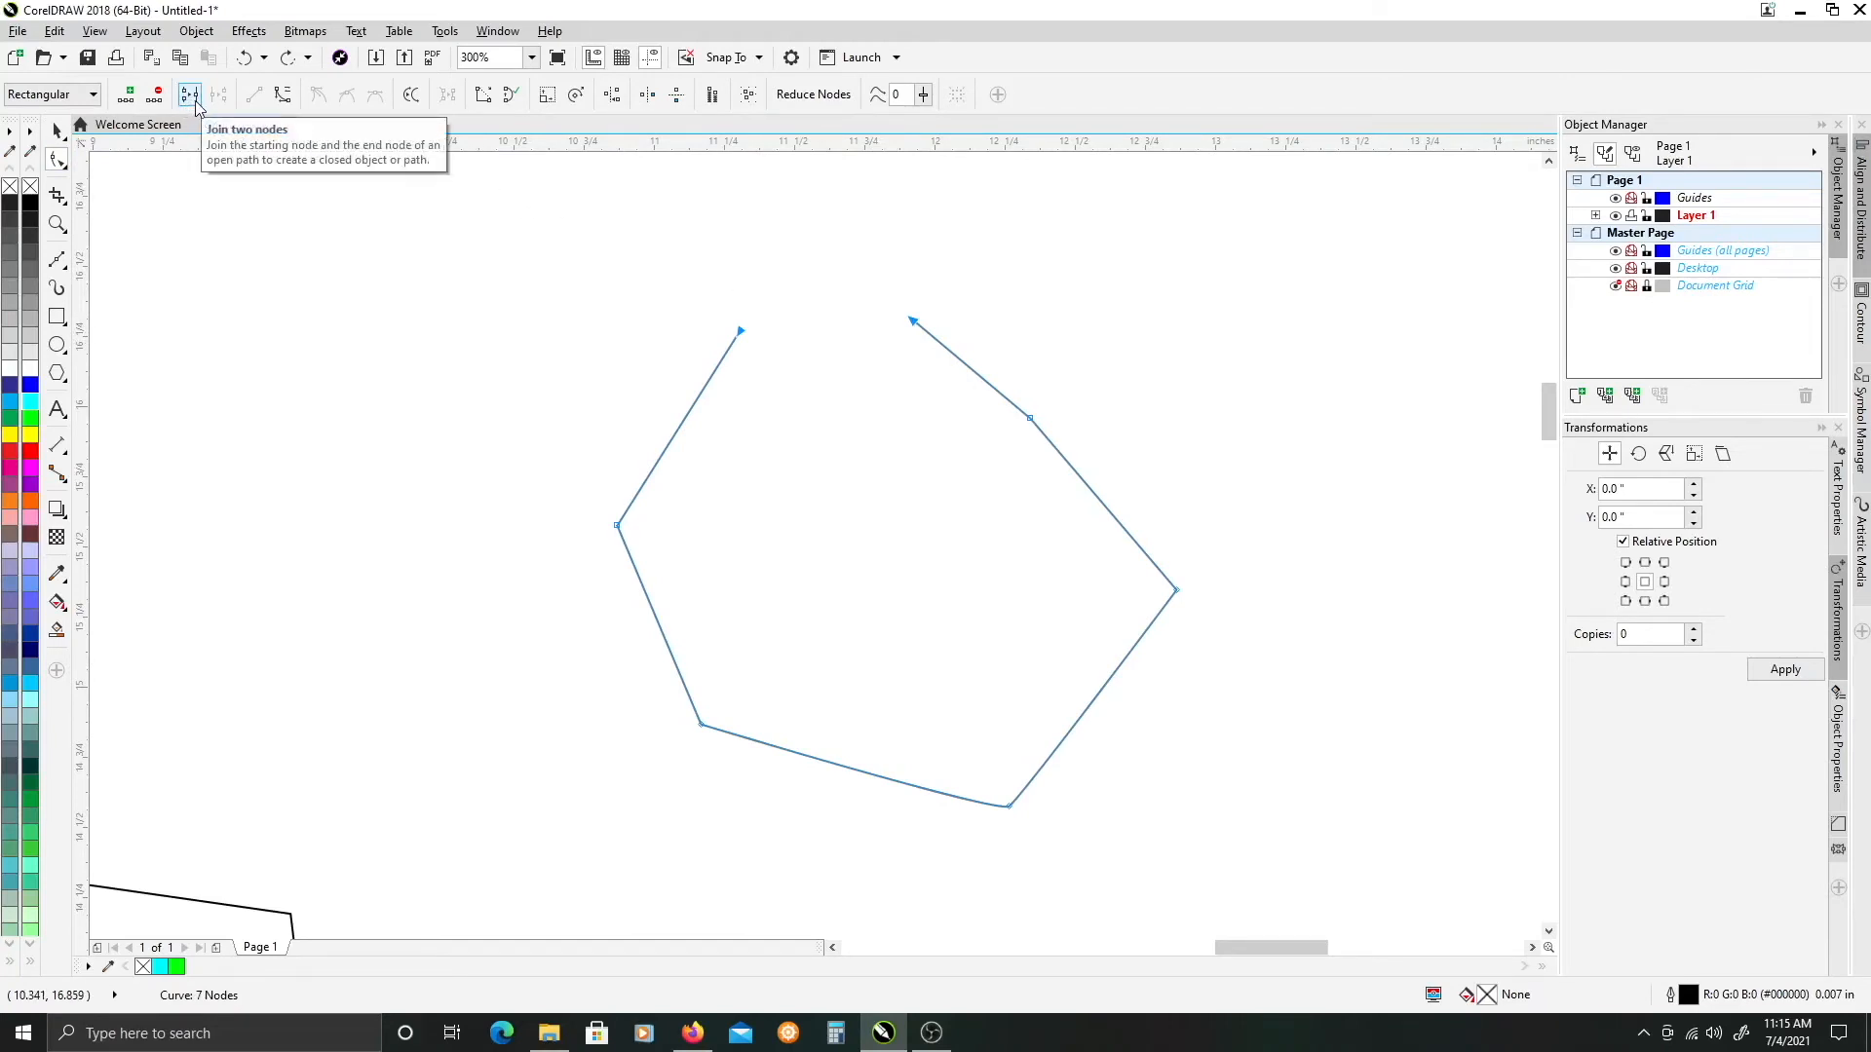
click(483, 96)
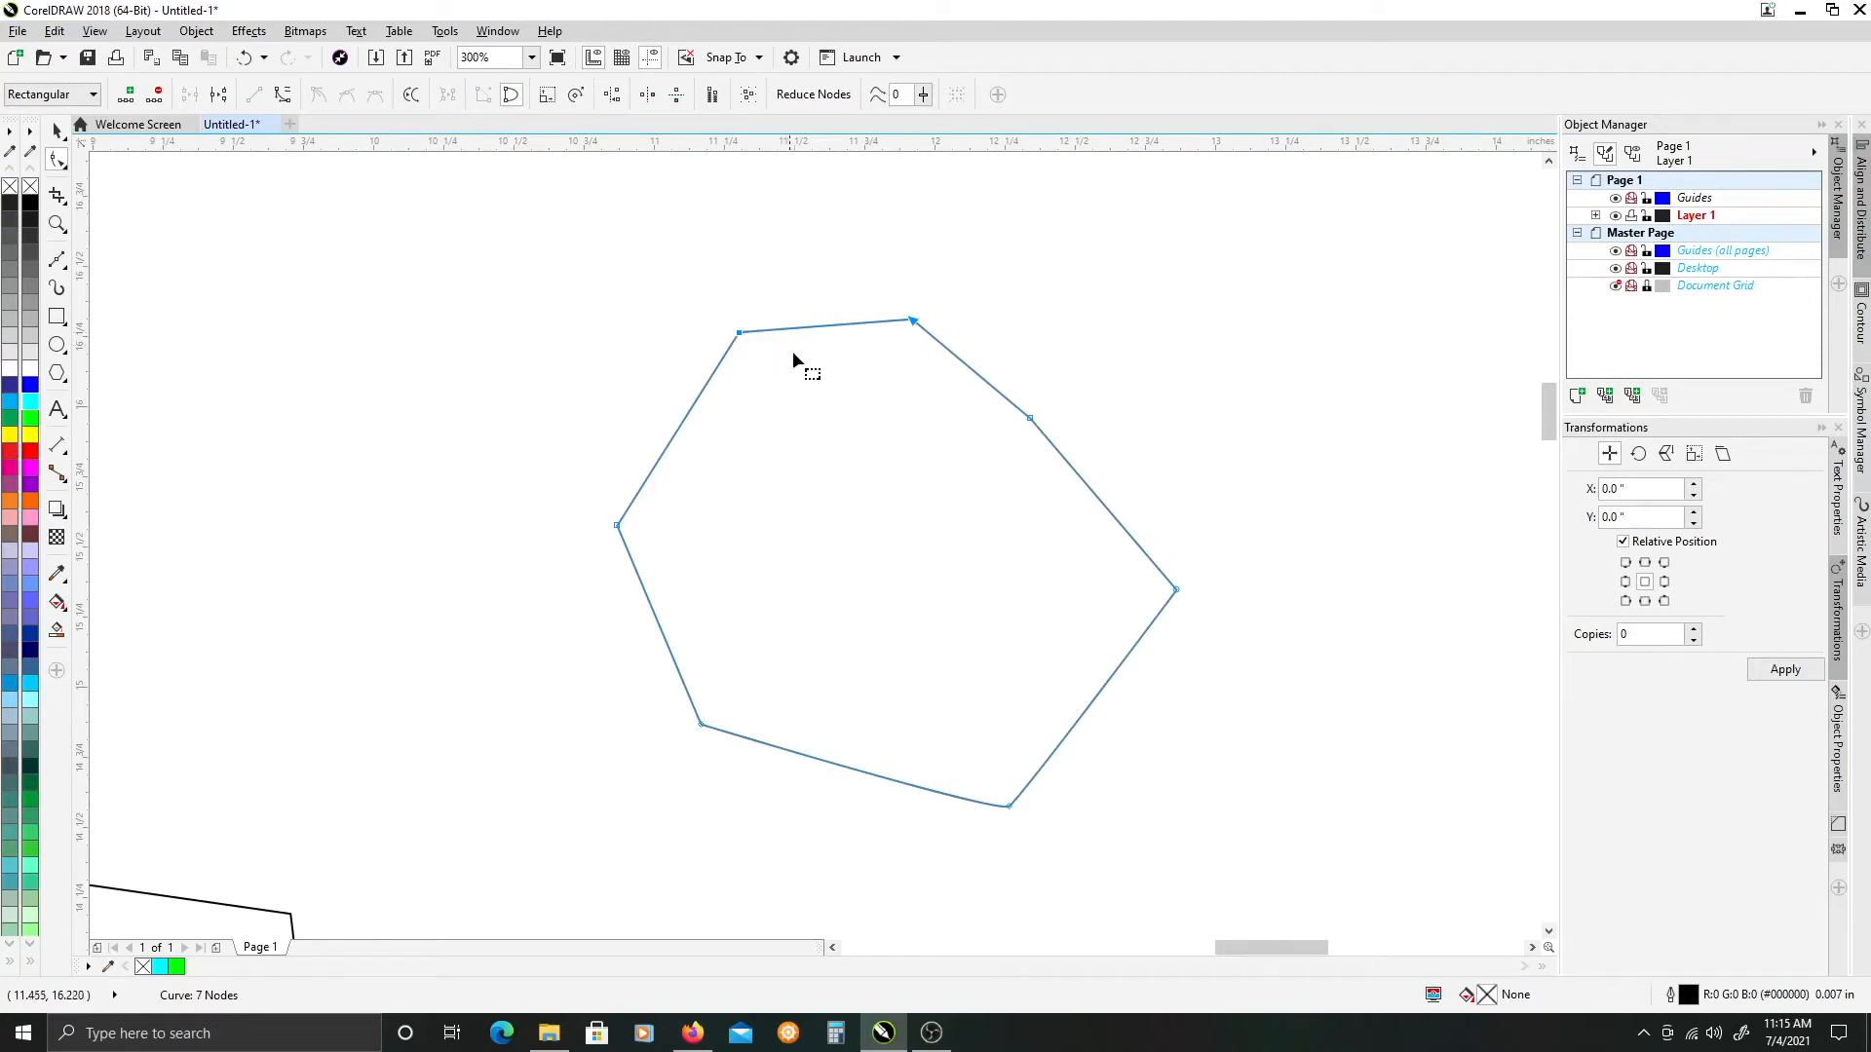
click(30, 405)
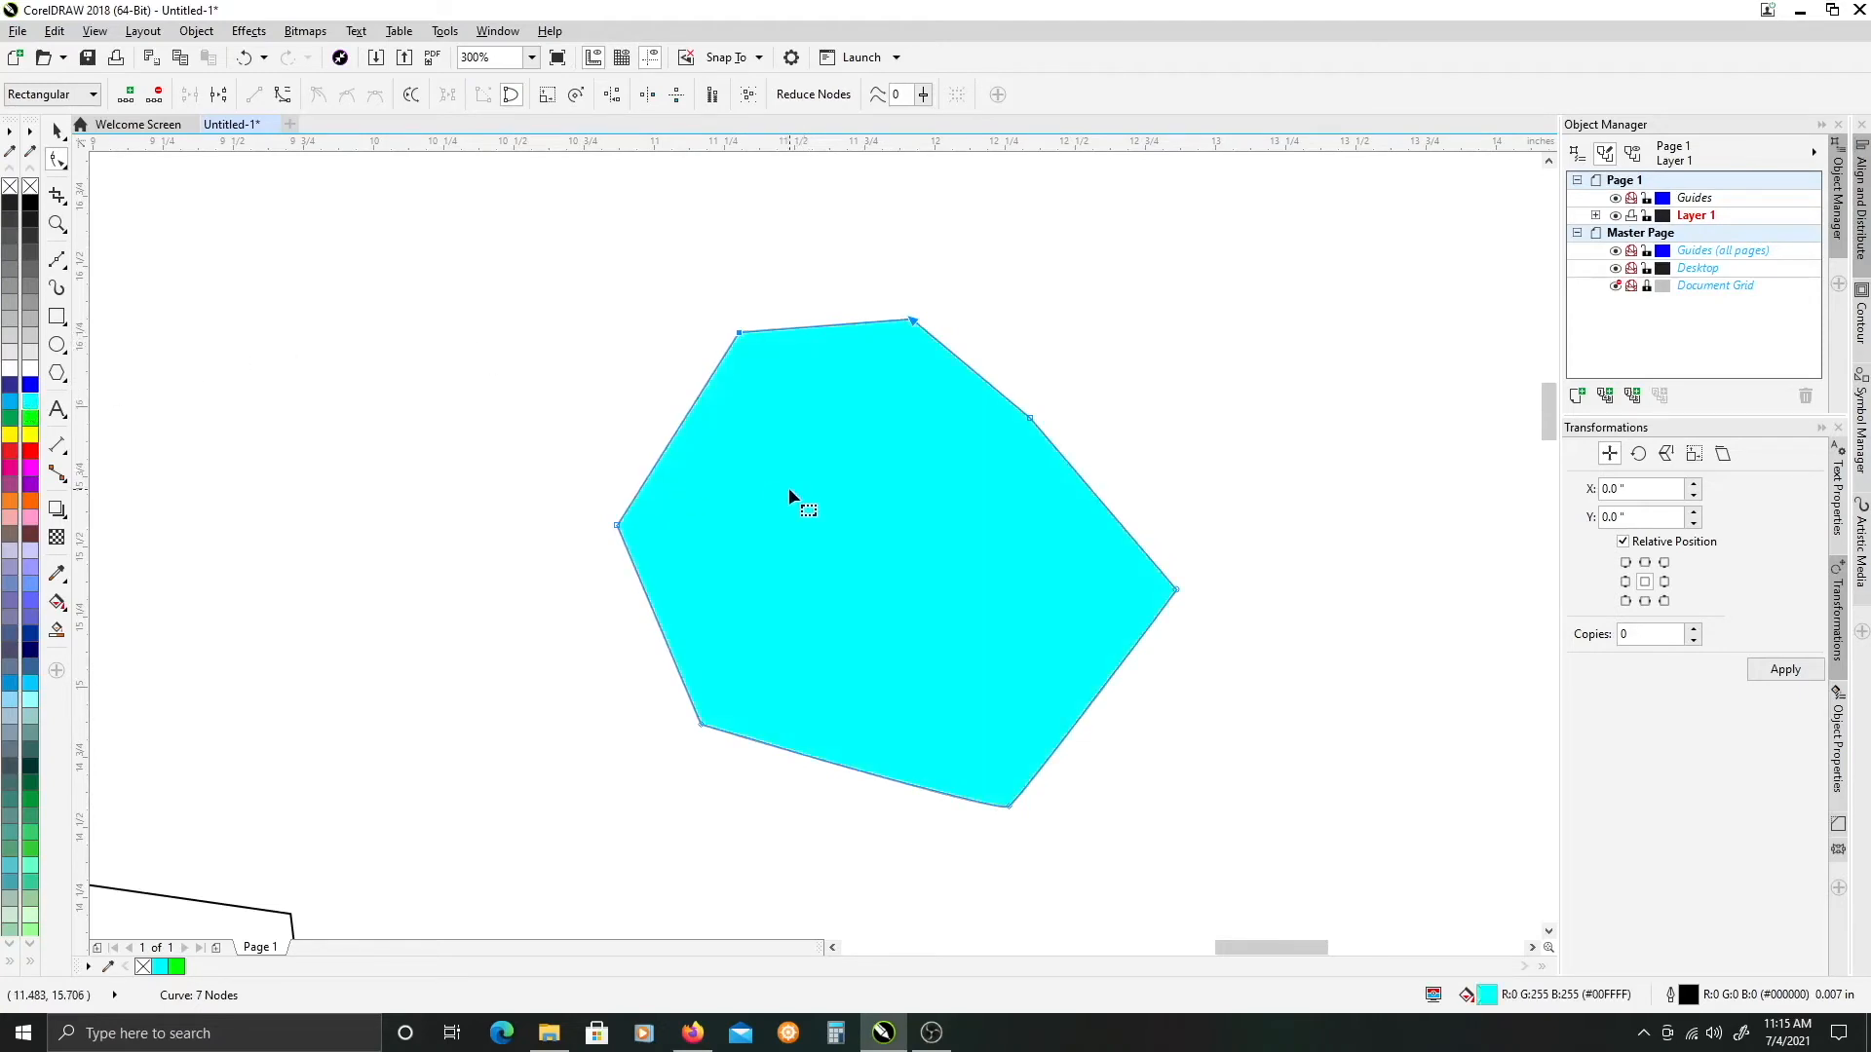
- Select all nine shapes on the page and delete them
click(55, 132)
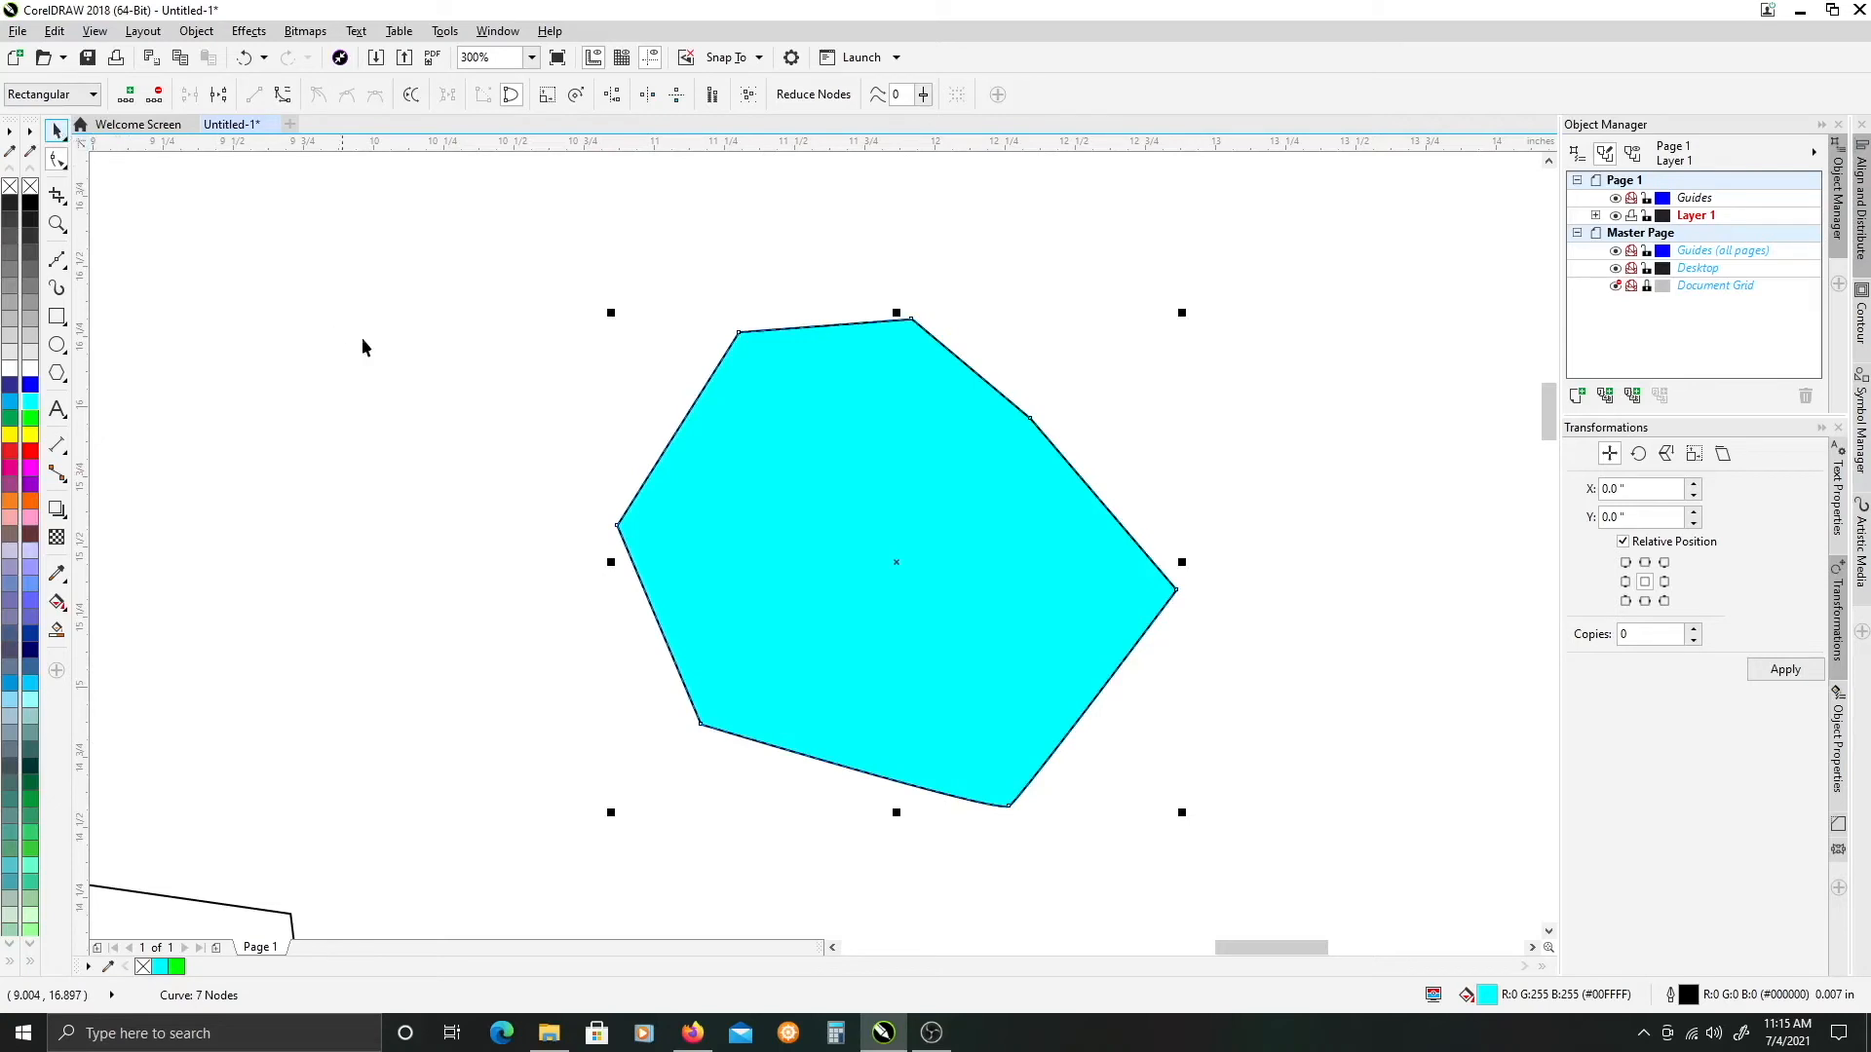
click(362, 348)
scroll(793, 455, down, 3)
drag(629, 478, 906, 367)
drag(1024, 492, 945, 386)
scroll(937, 380, down, 1)
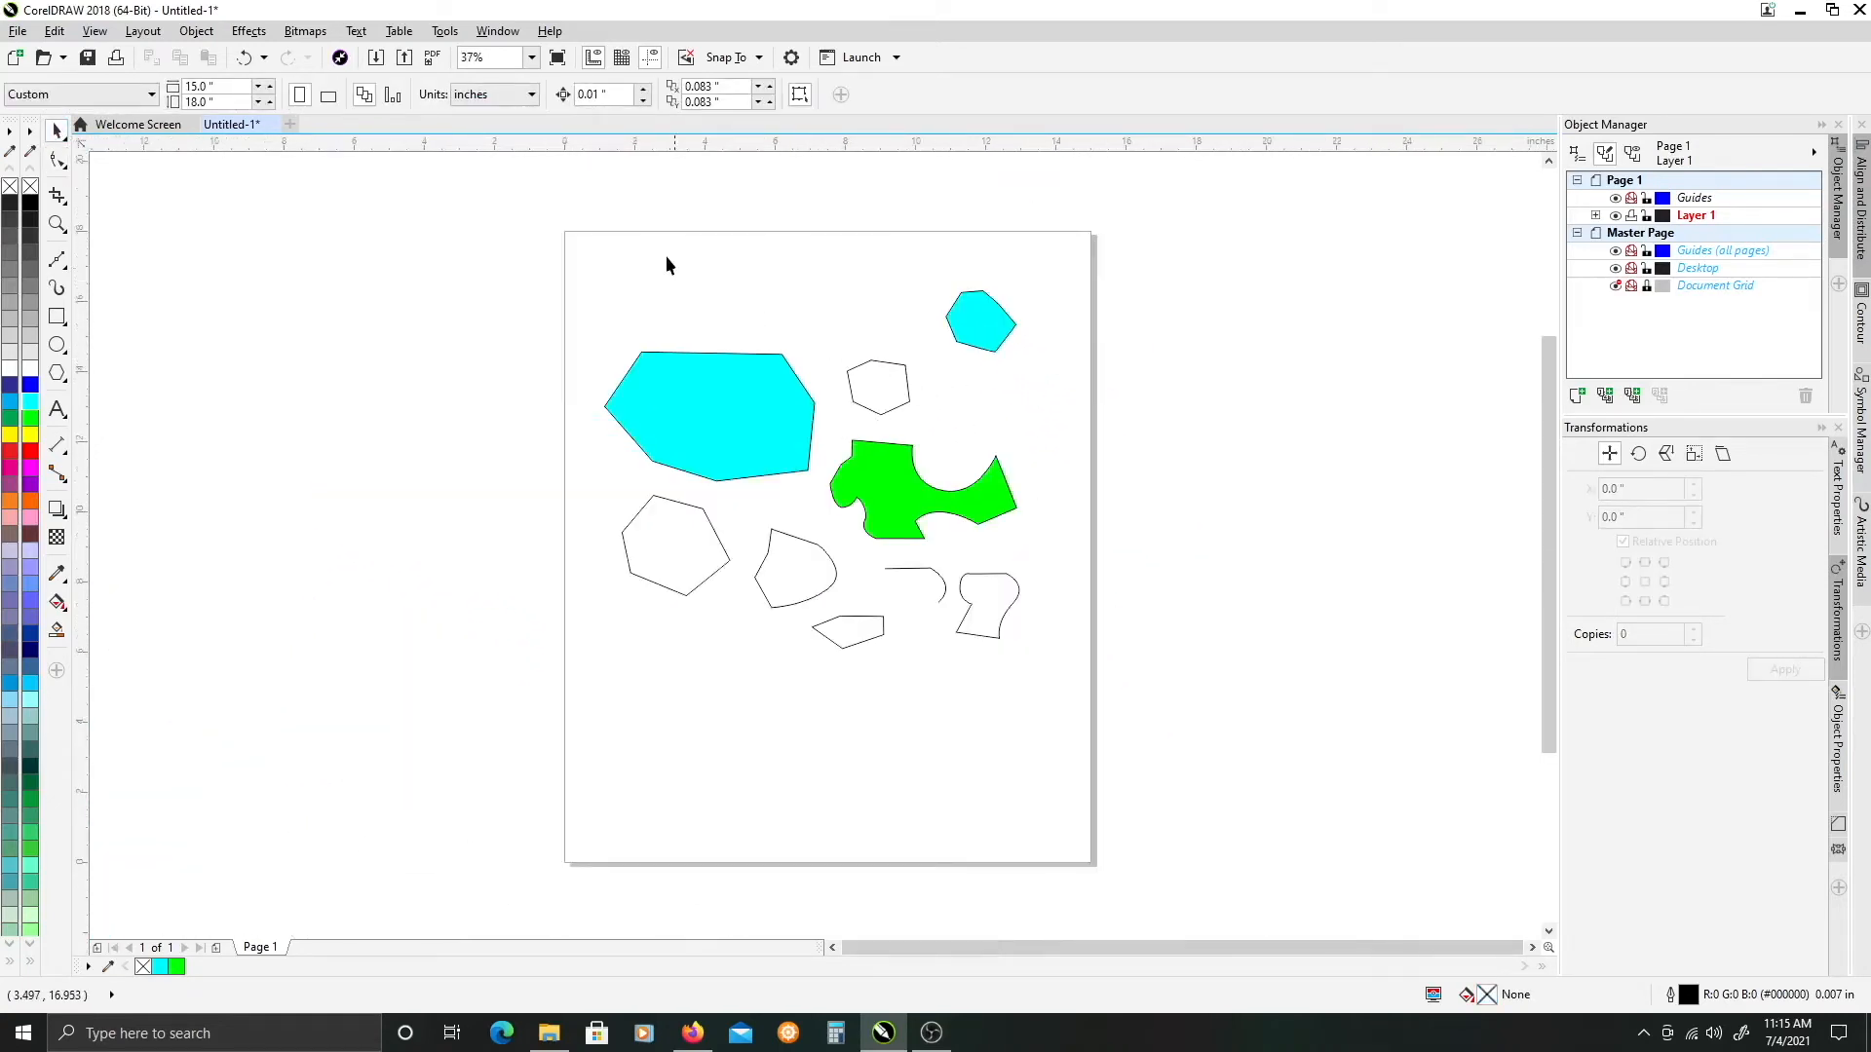
drag(584, 243, 1093, 700)
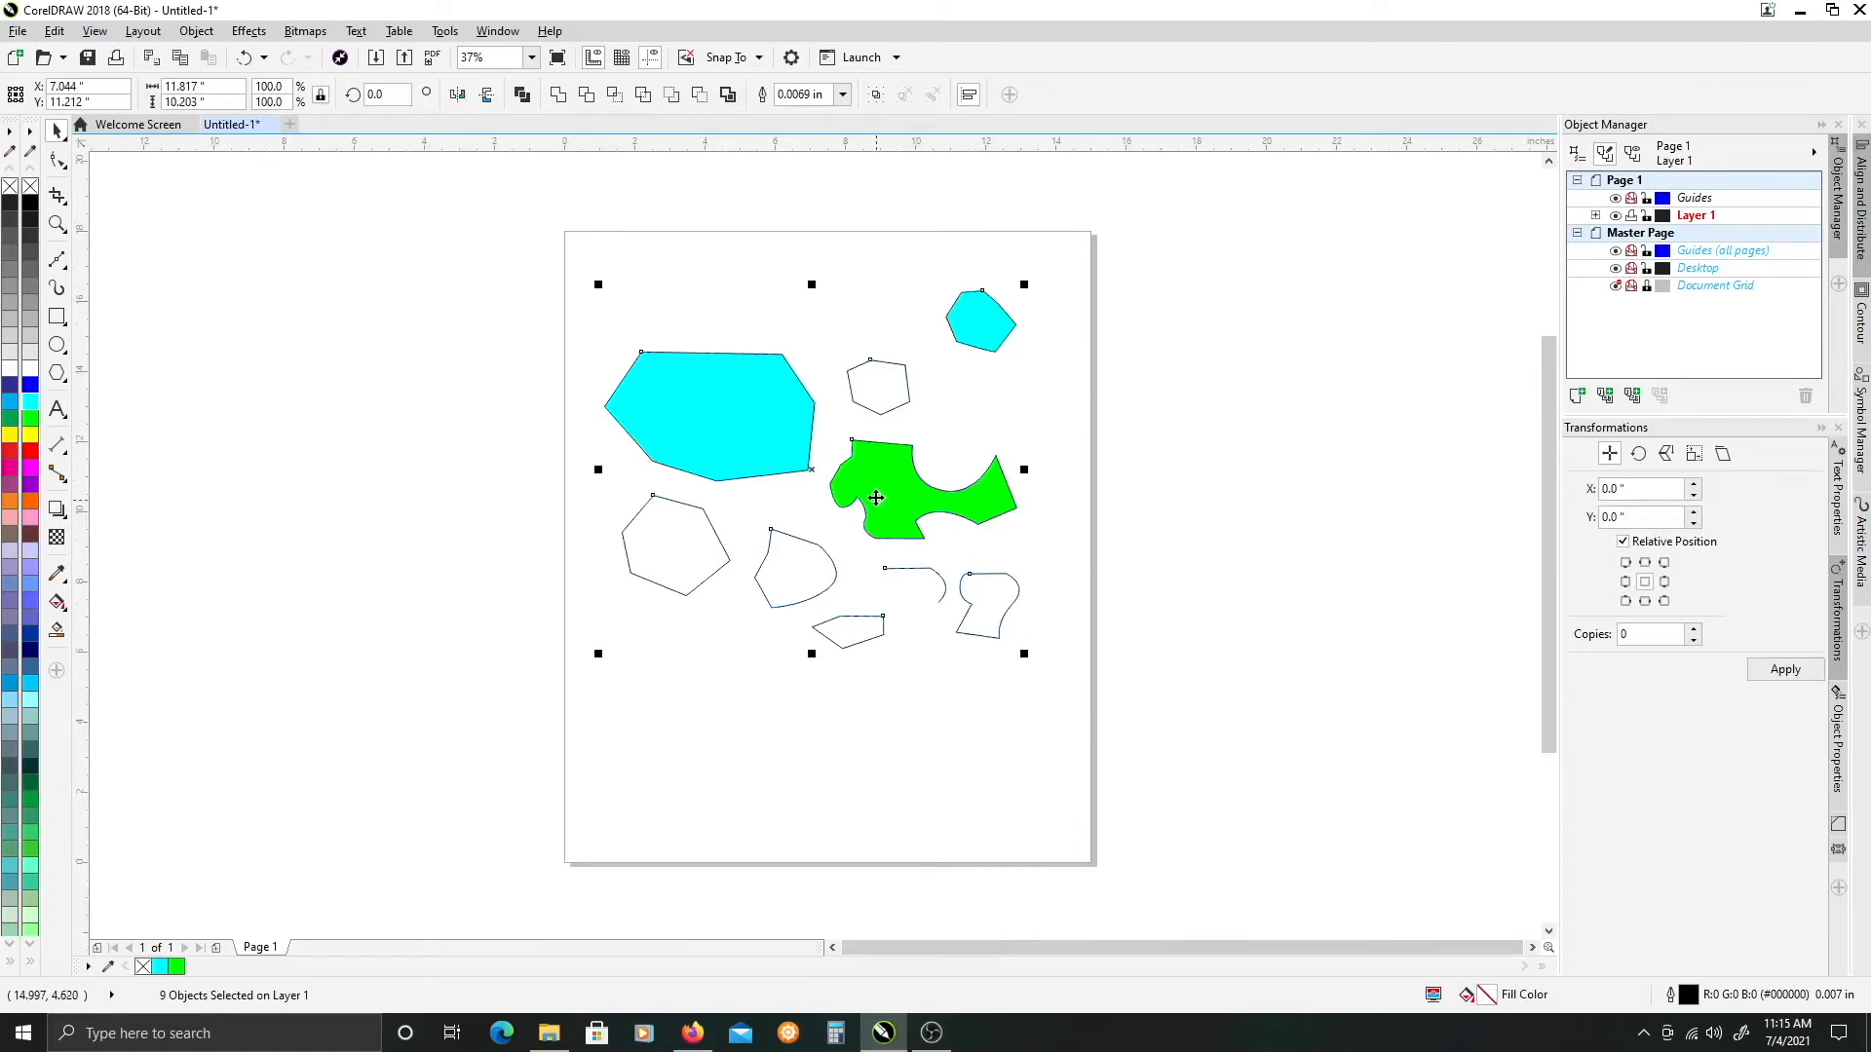
key(Delete)
- Draw a closed Bézier outline that mixes straight and curved segments, and delete it
scroll(857, 524, up, 1)
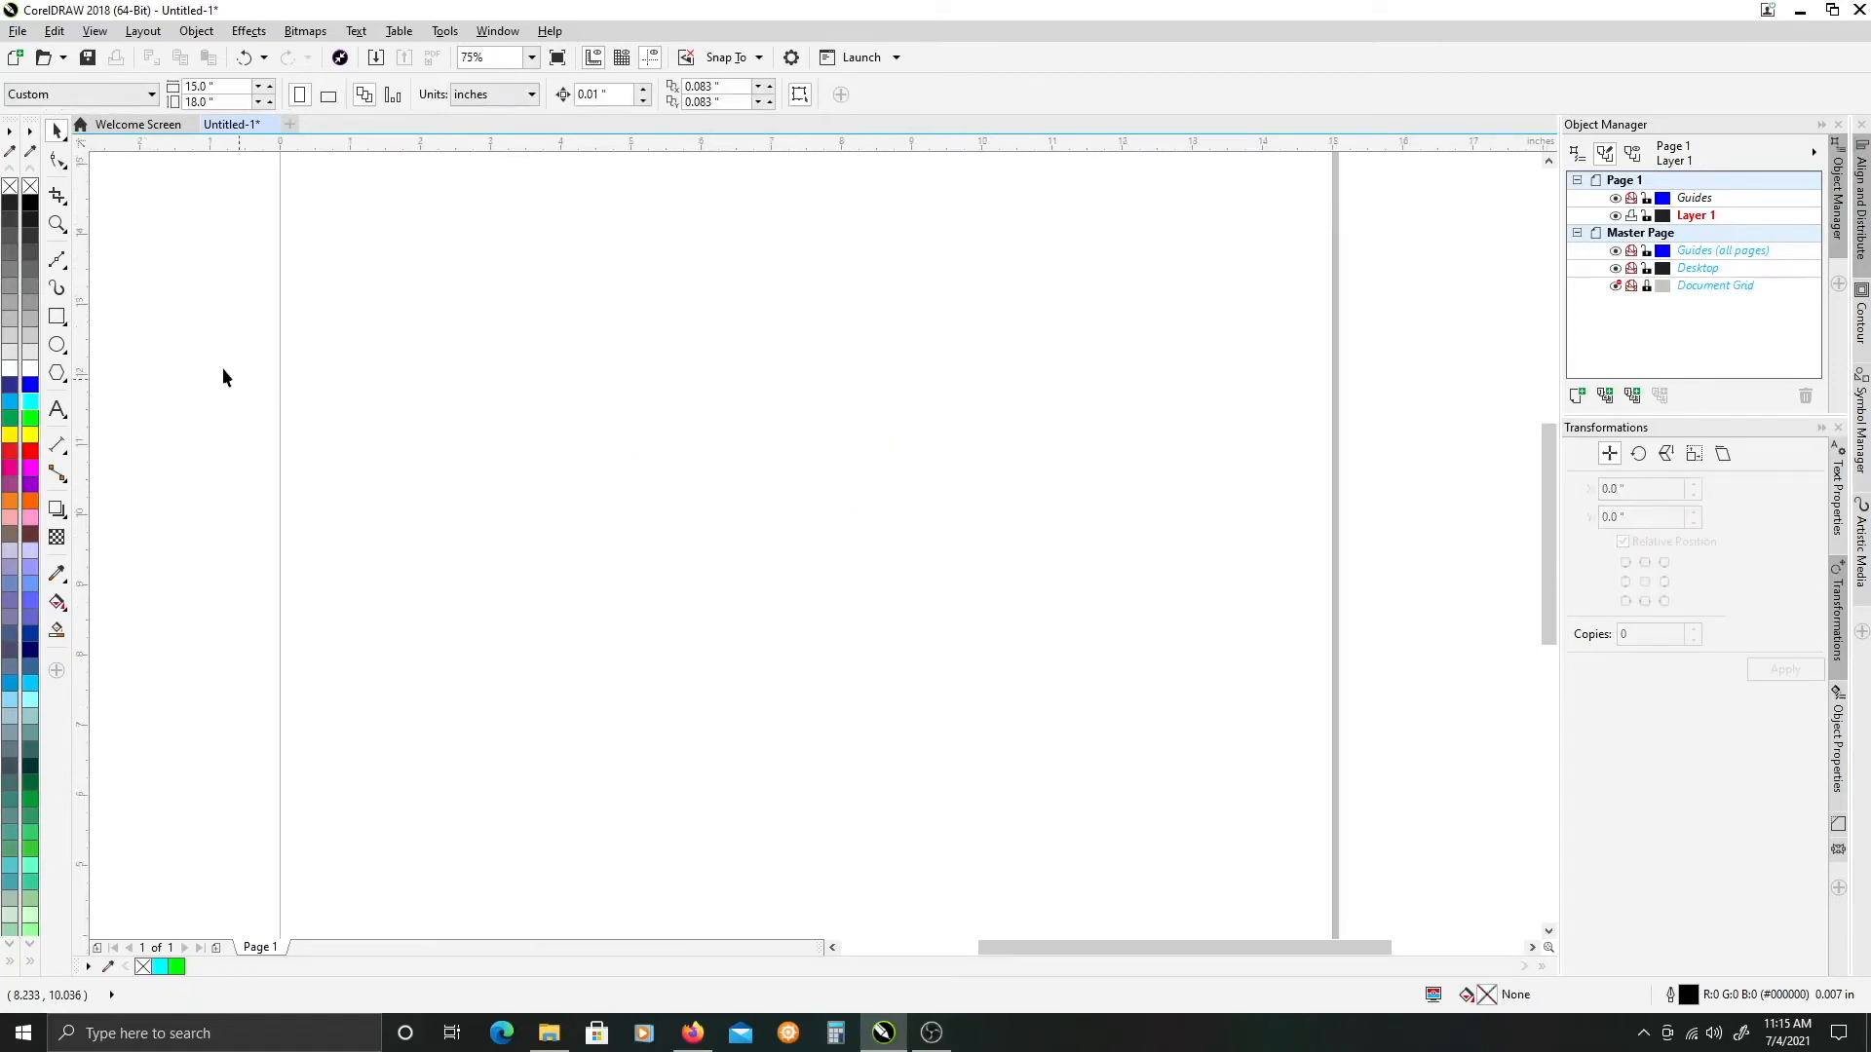
click(58, 261)
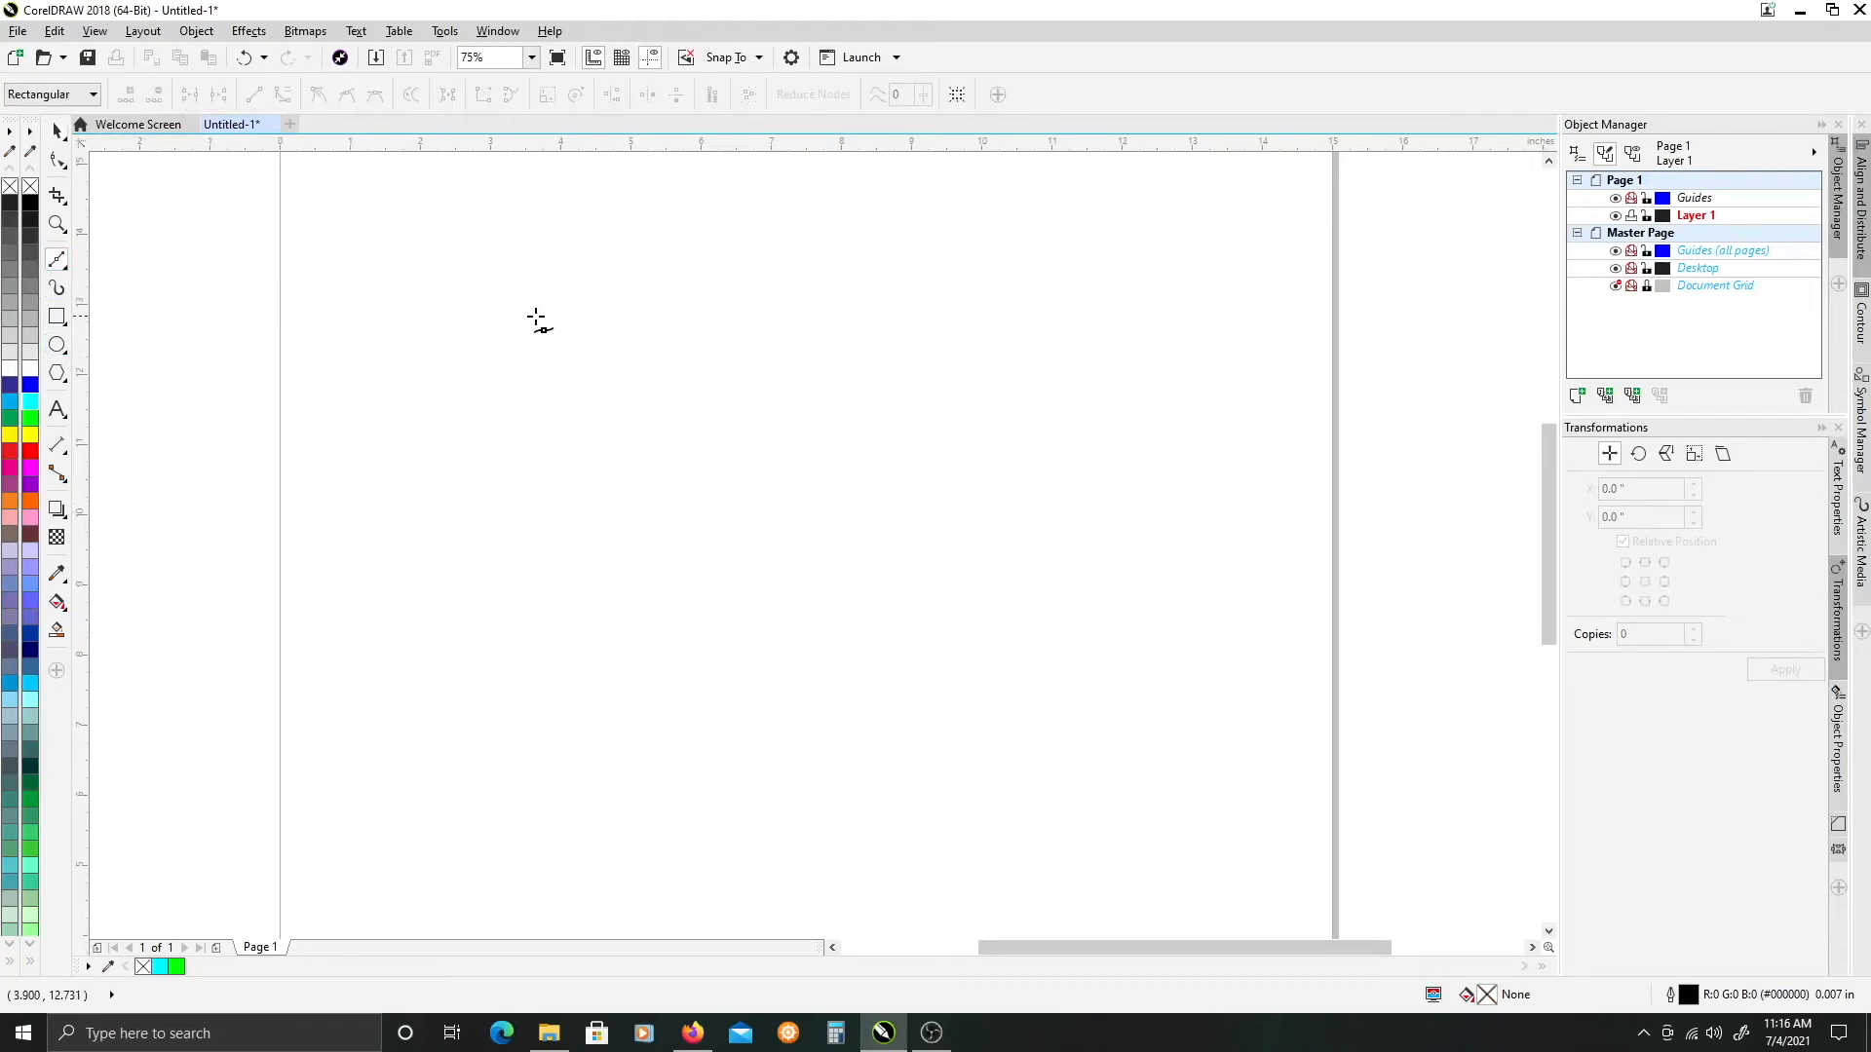
click(593, 294)
click(805, 301)
drag(833, 356, 952, 462)
click(891, 476)
click(729, 526)
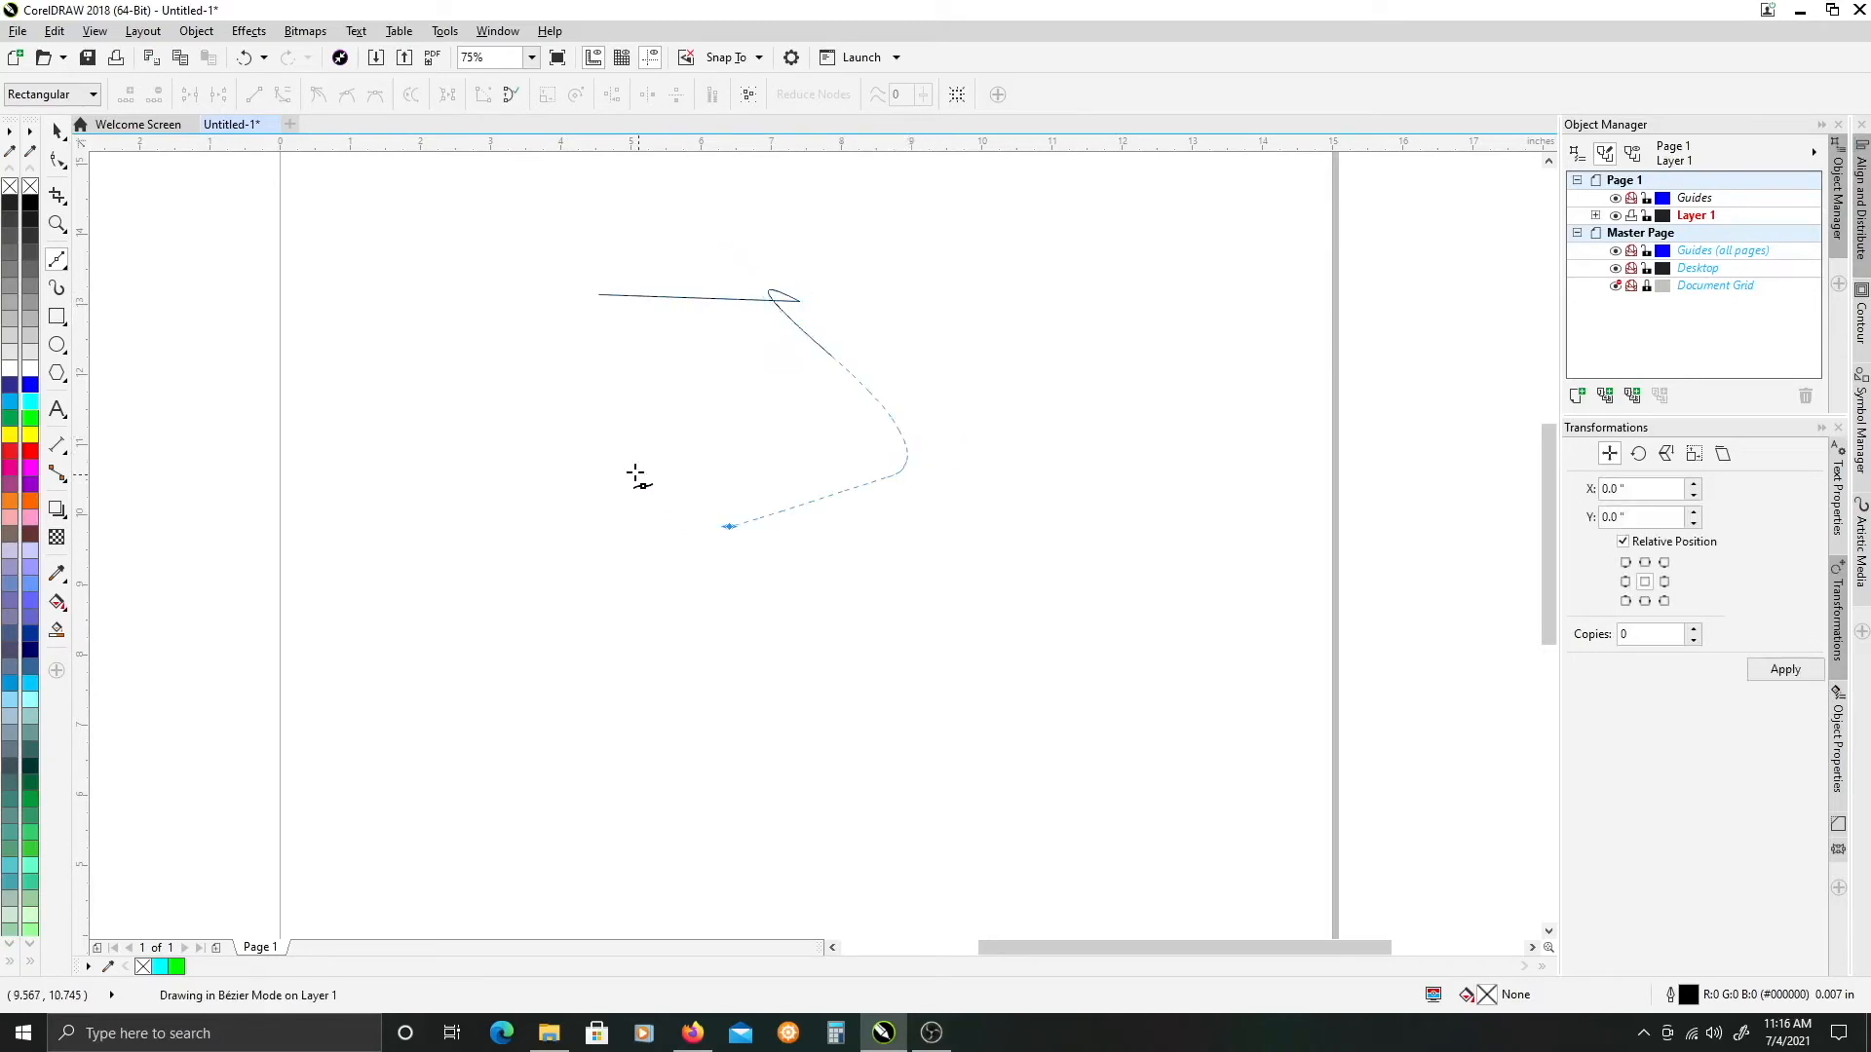
drag(590, 490, 575, 319)
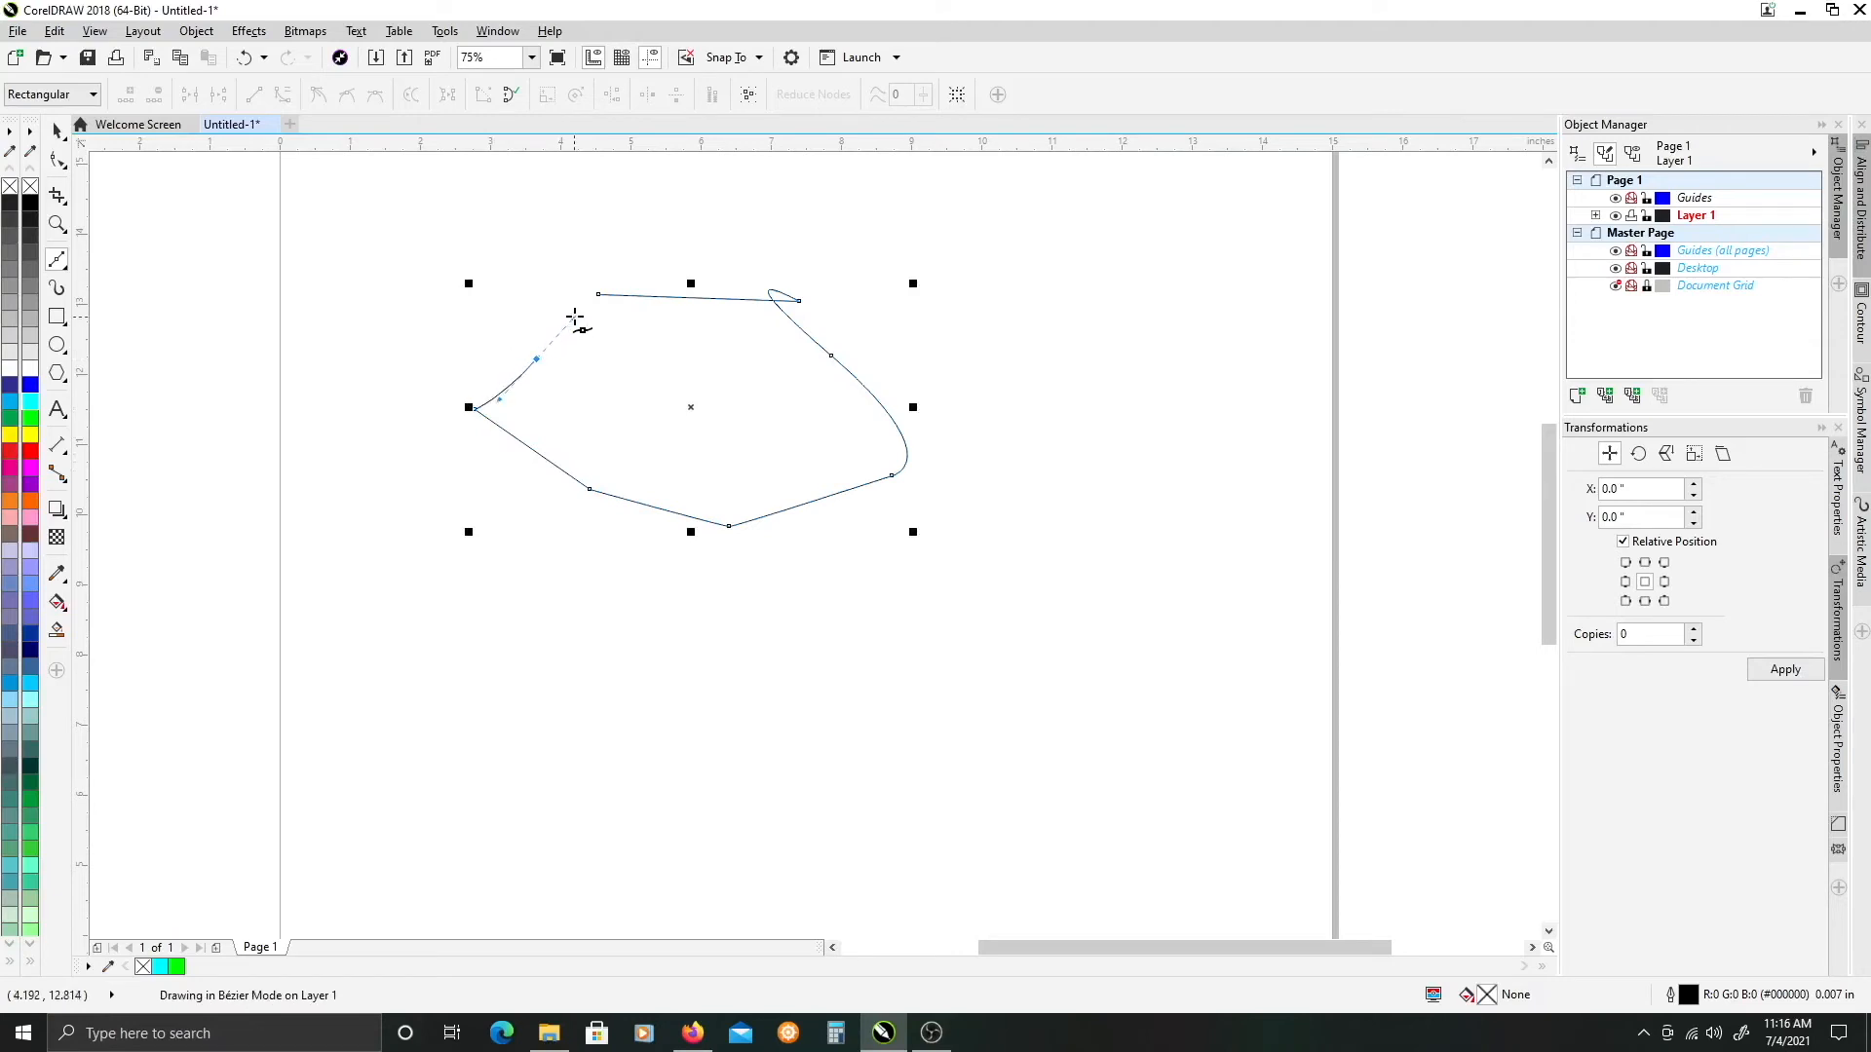
click(527, 289)
click(579, 241)
click(598, 293)
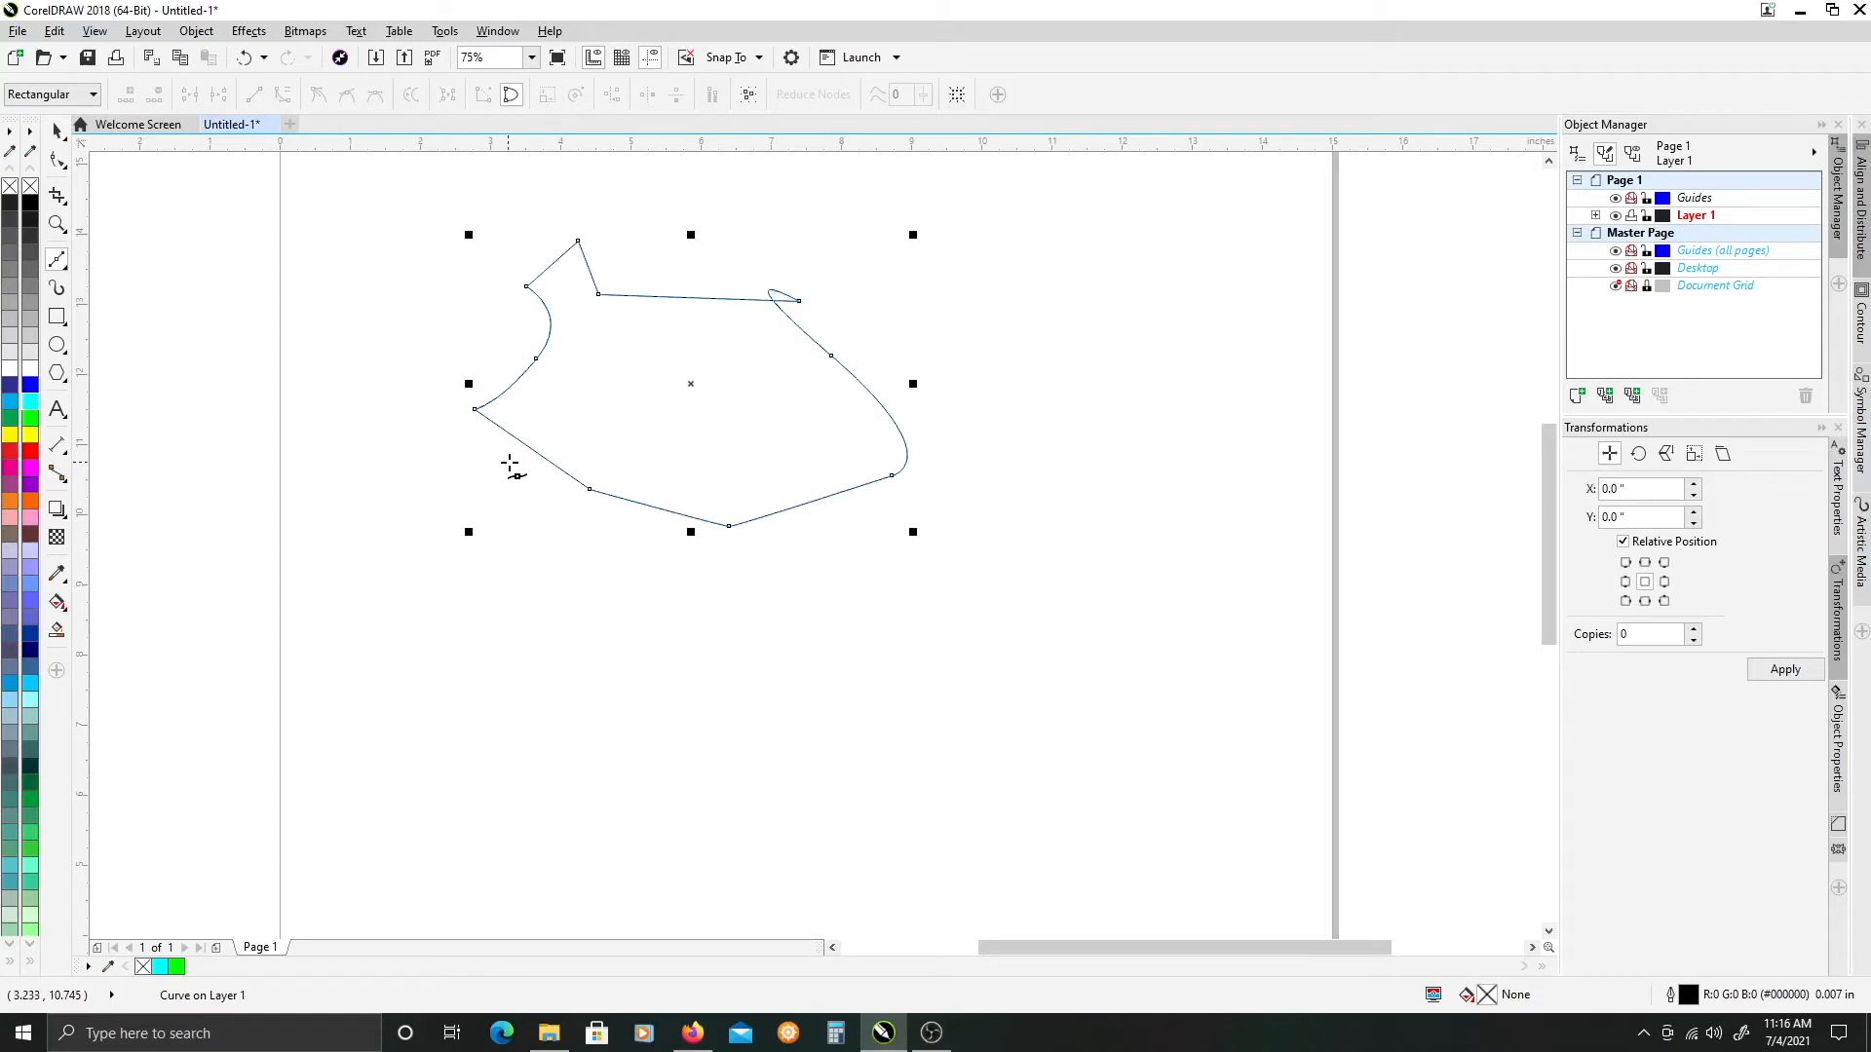
key(Delete)
- Draw a closed six-sided outline about 3.3 by 3.2 inches from straight Bézier segments, and delete it
drag(635, 387, 770, 355)
click(856, 450)
click(823, 566)
click(674, 577)
click(620, 514)
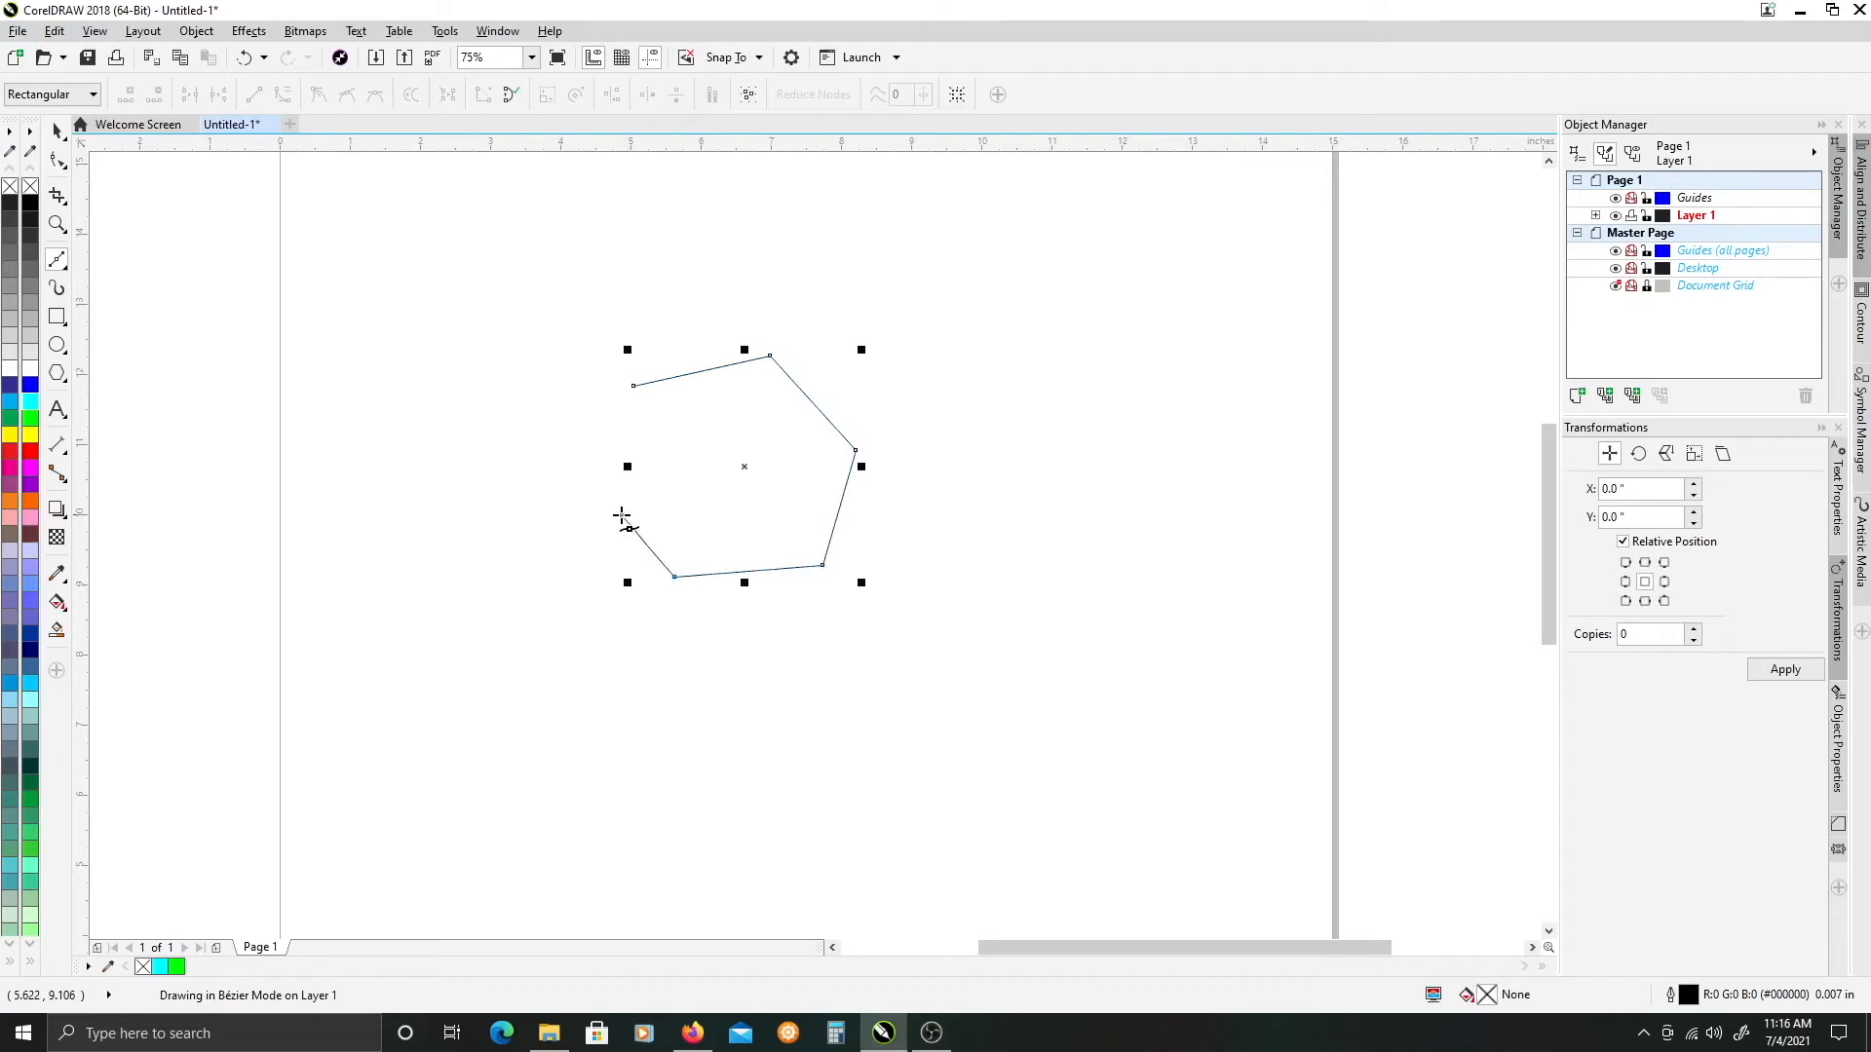
click(635, 387)
scroll(689, 481, up, 1)
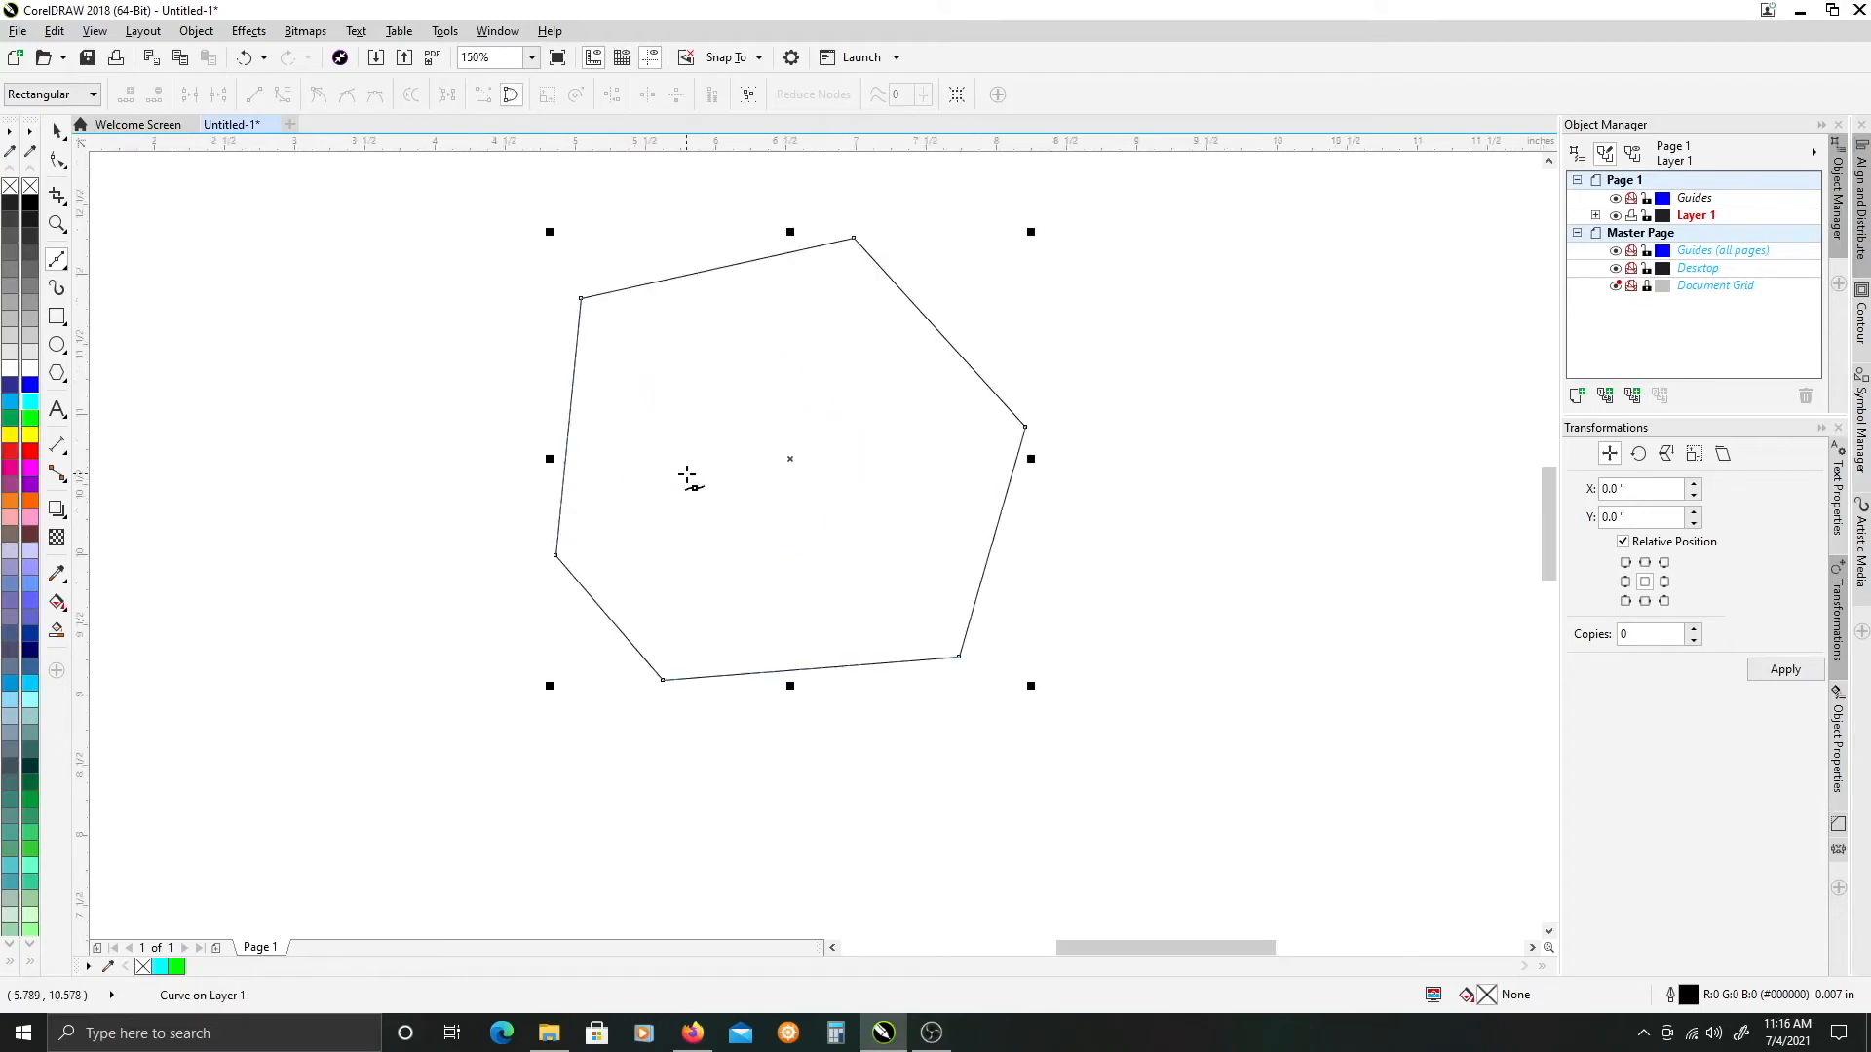
drag(813, 499, 718, 591)
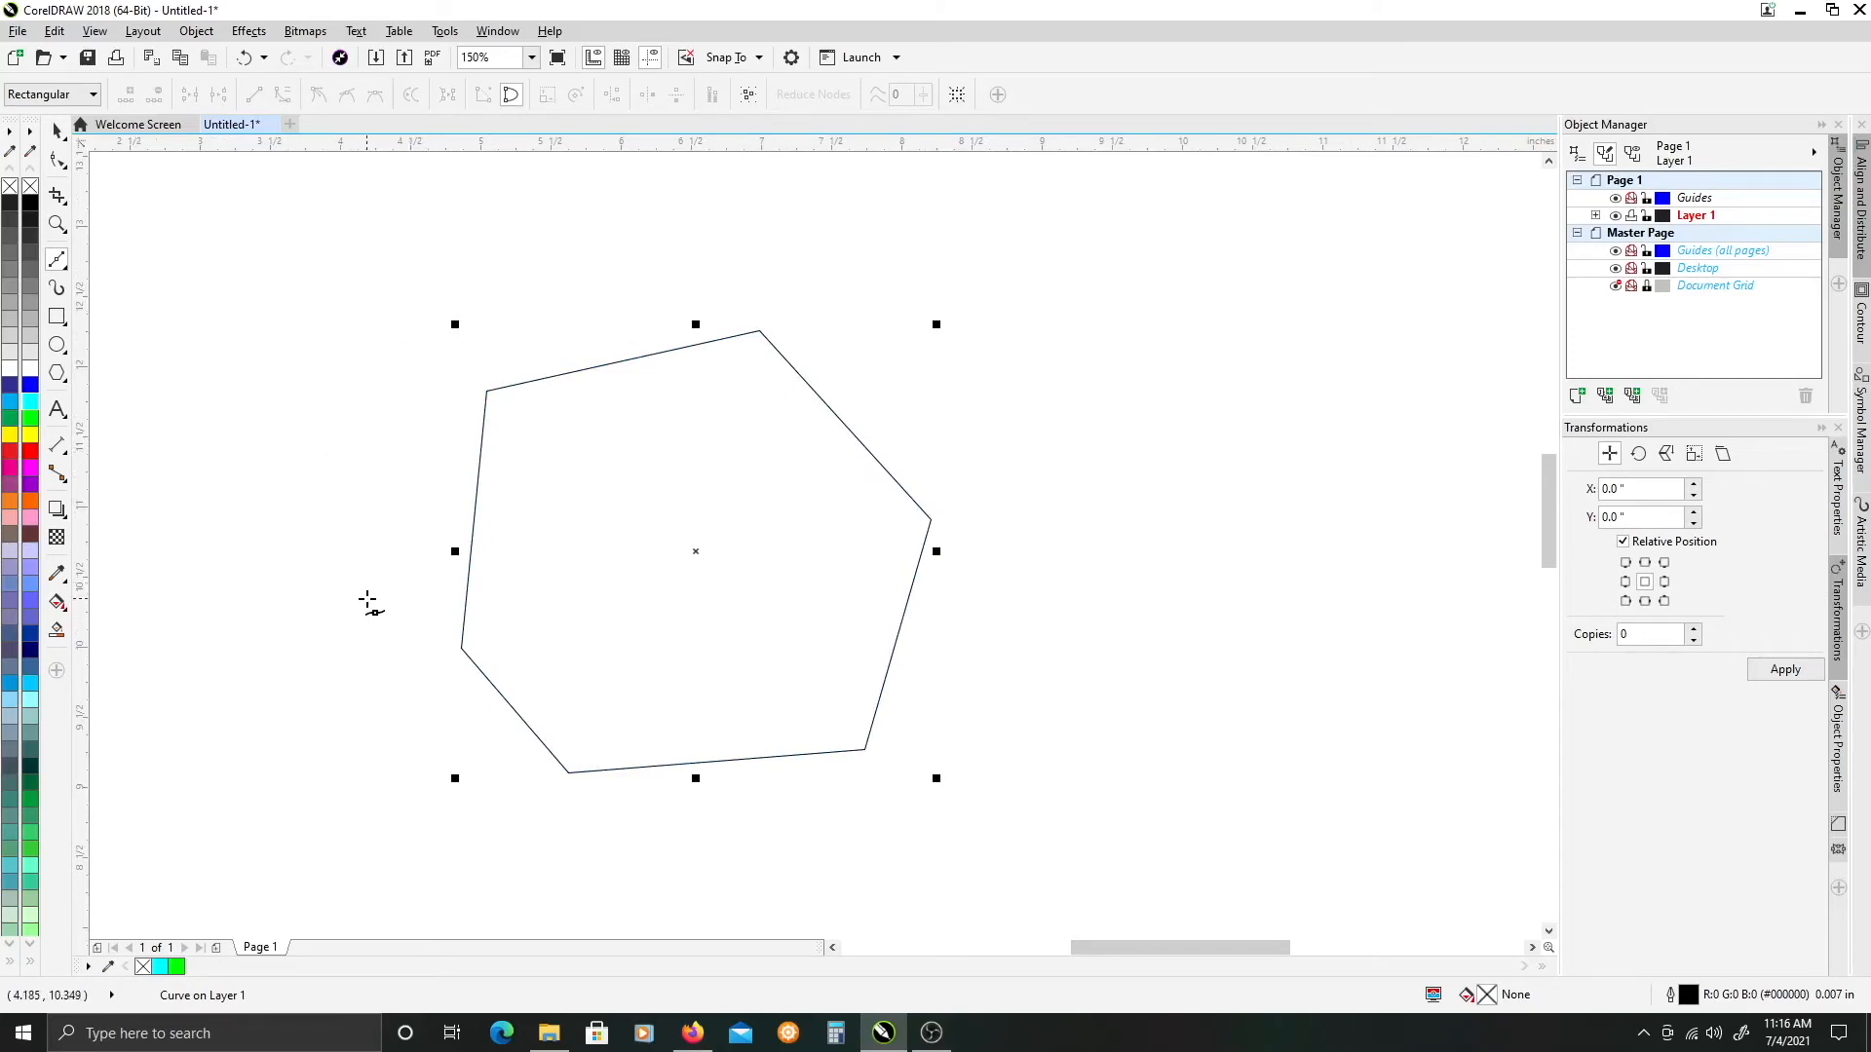
scroll(594, 592, down, 2)
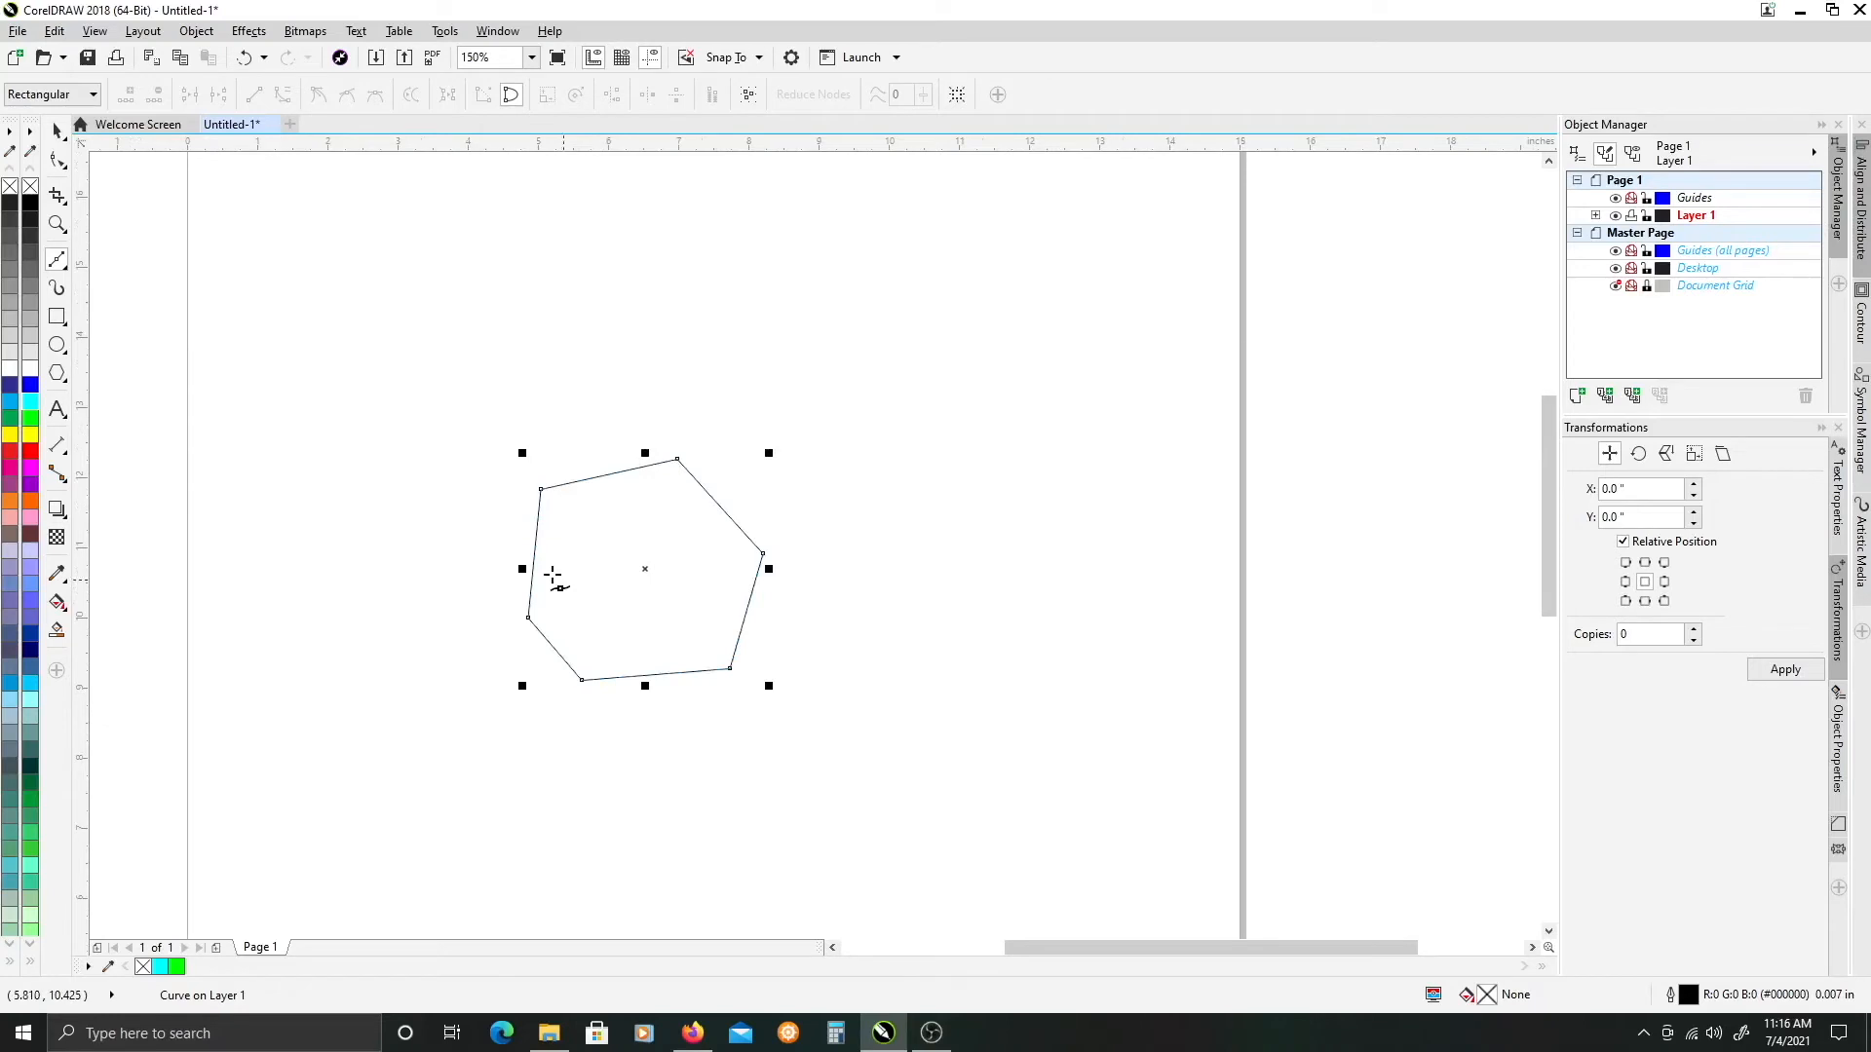
key(space)
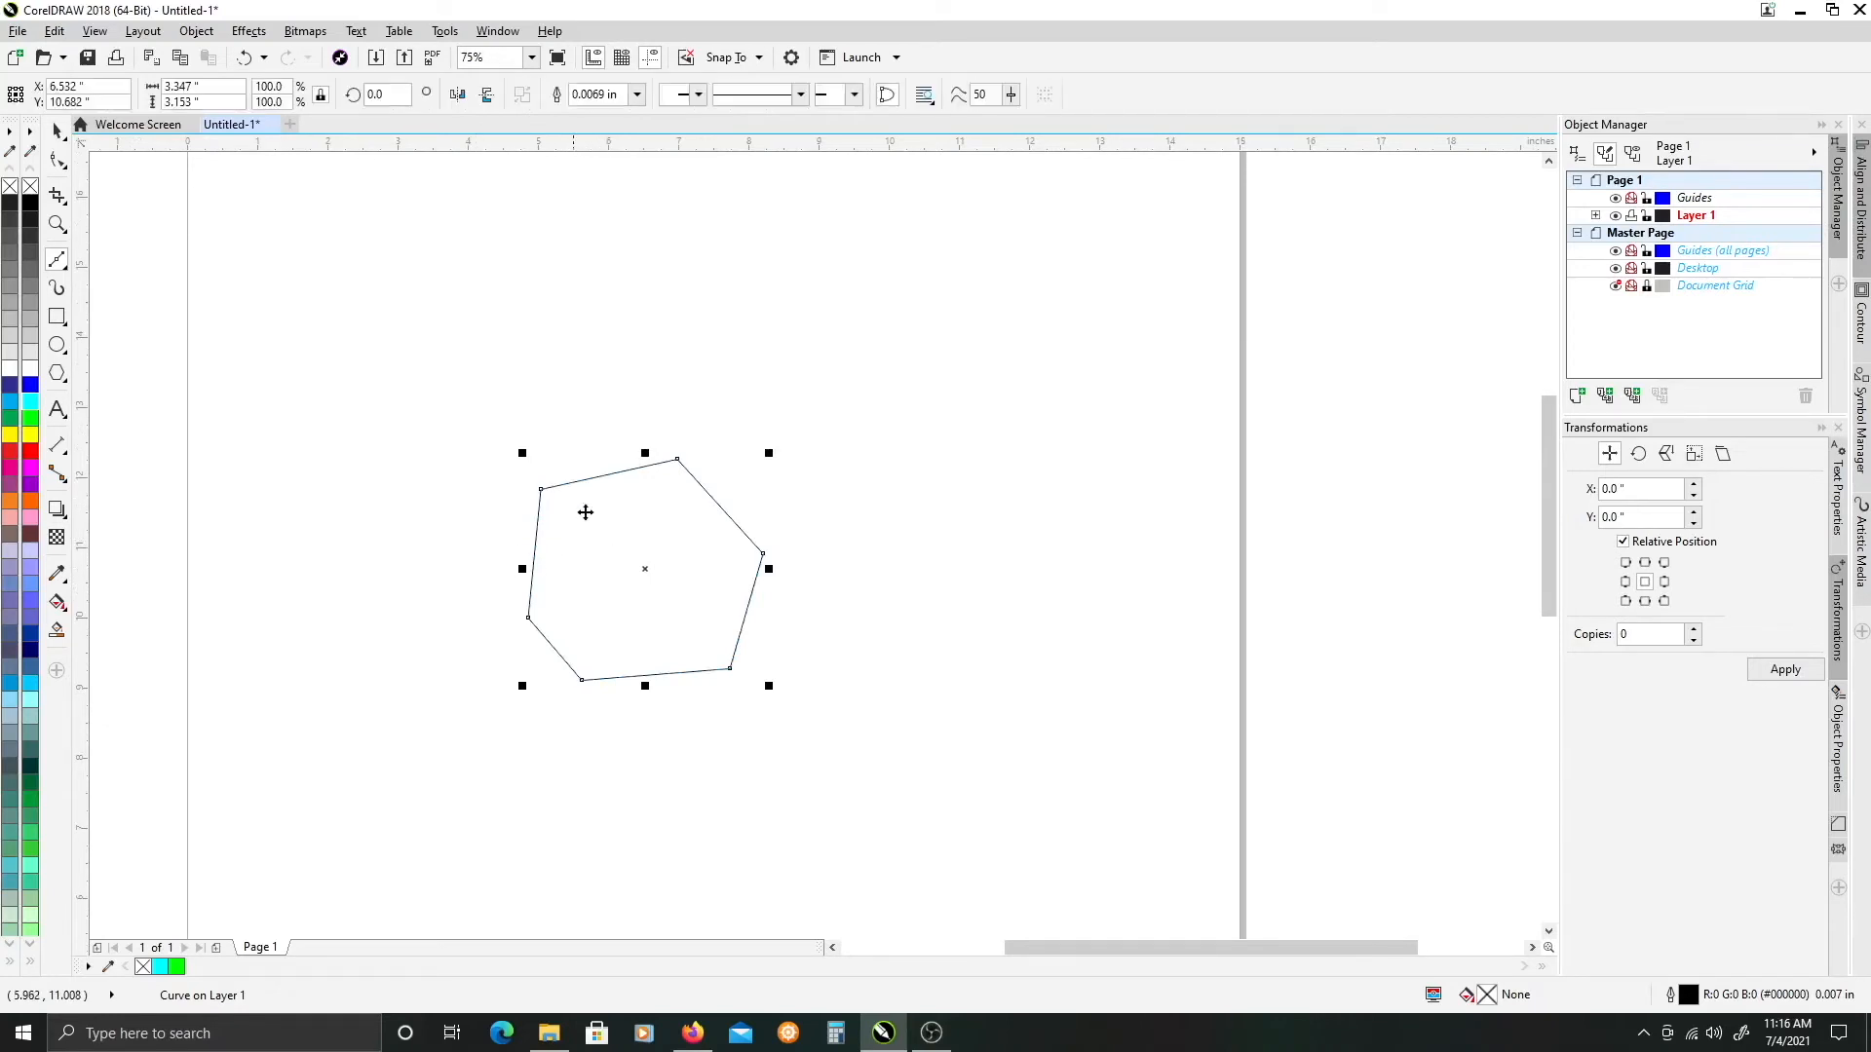
key(Delete)
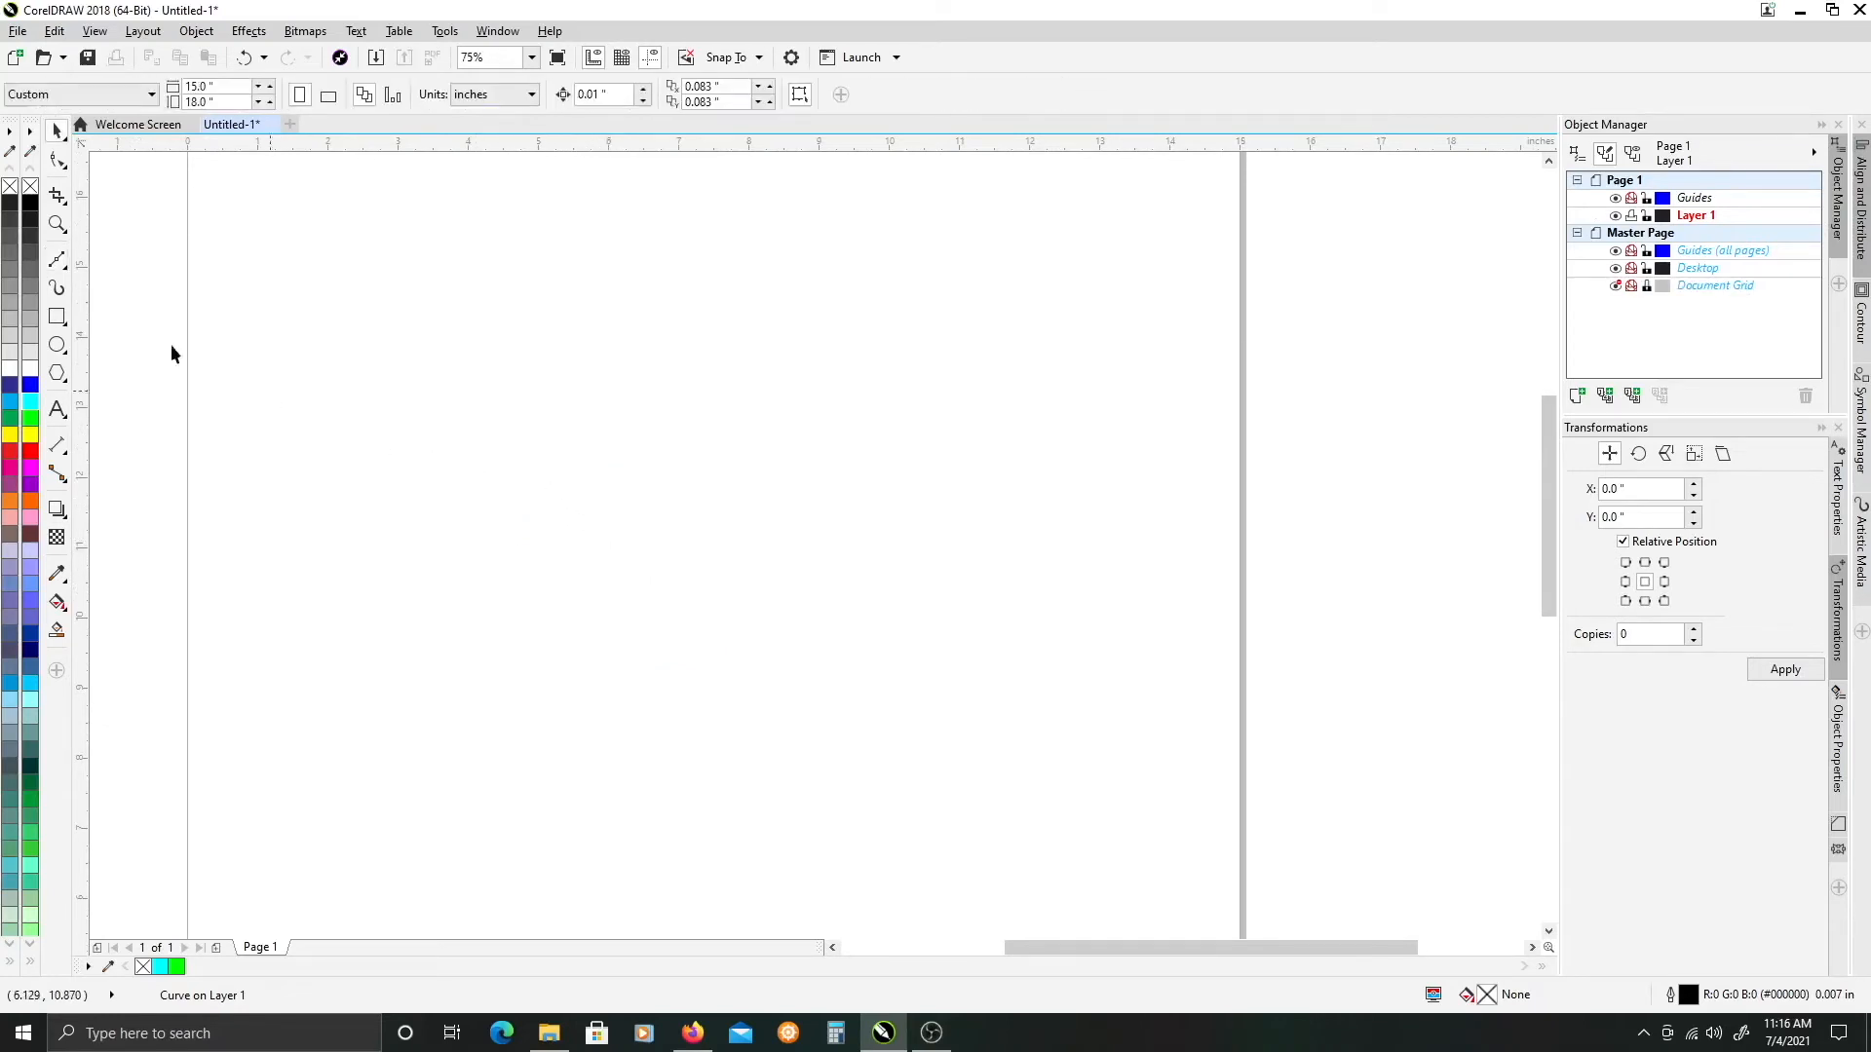
- Draw a closed, wavy S-like Bézier outline about 7.2 by 4.3 inches from curved segments
click(59, 266)
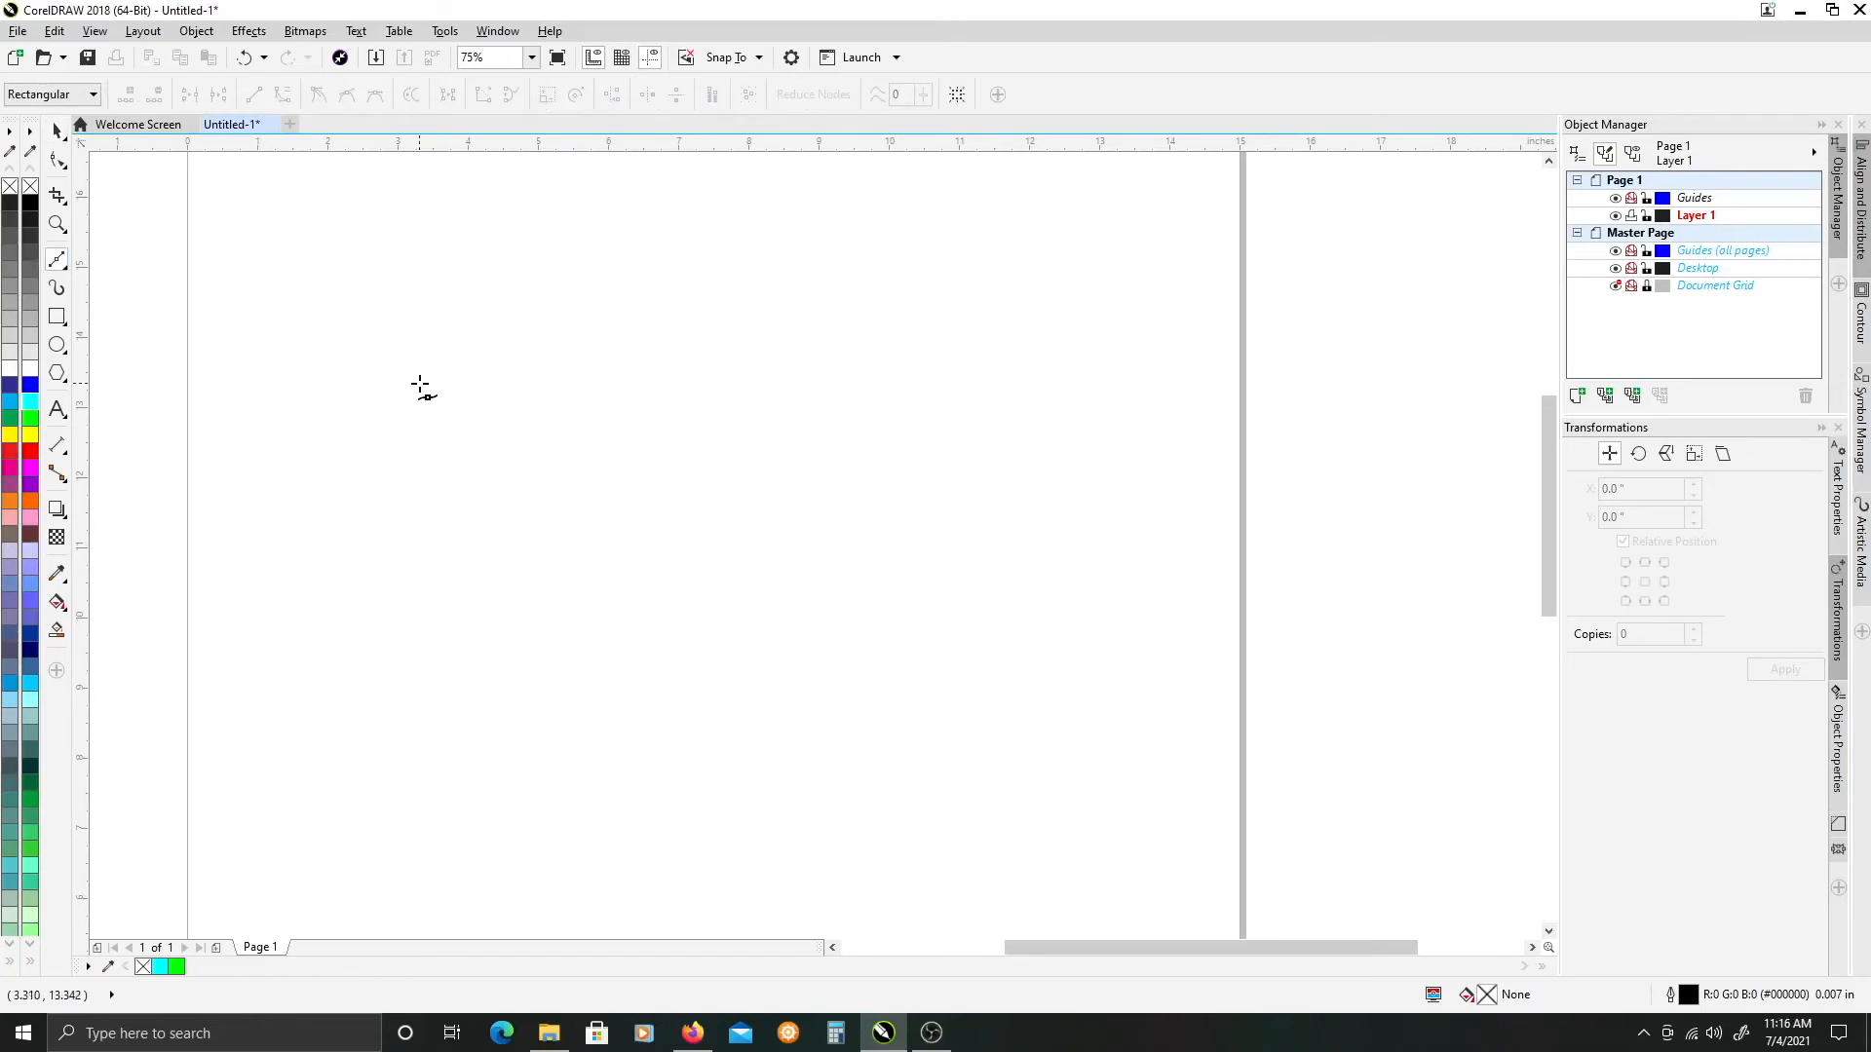
drag(555, 386, 608, 435)
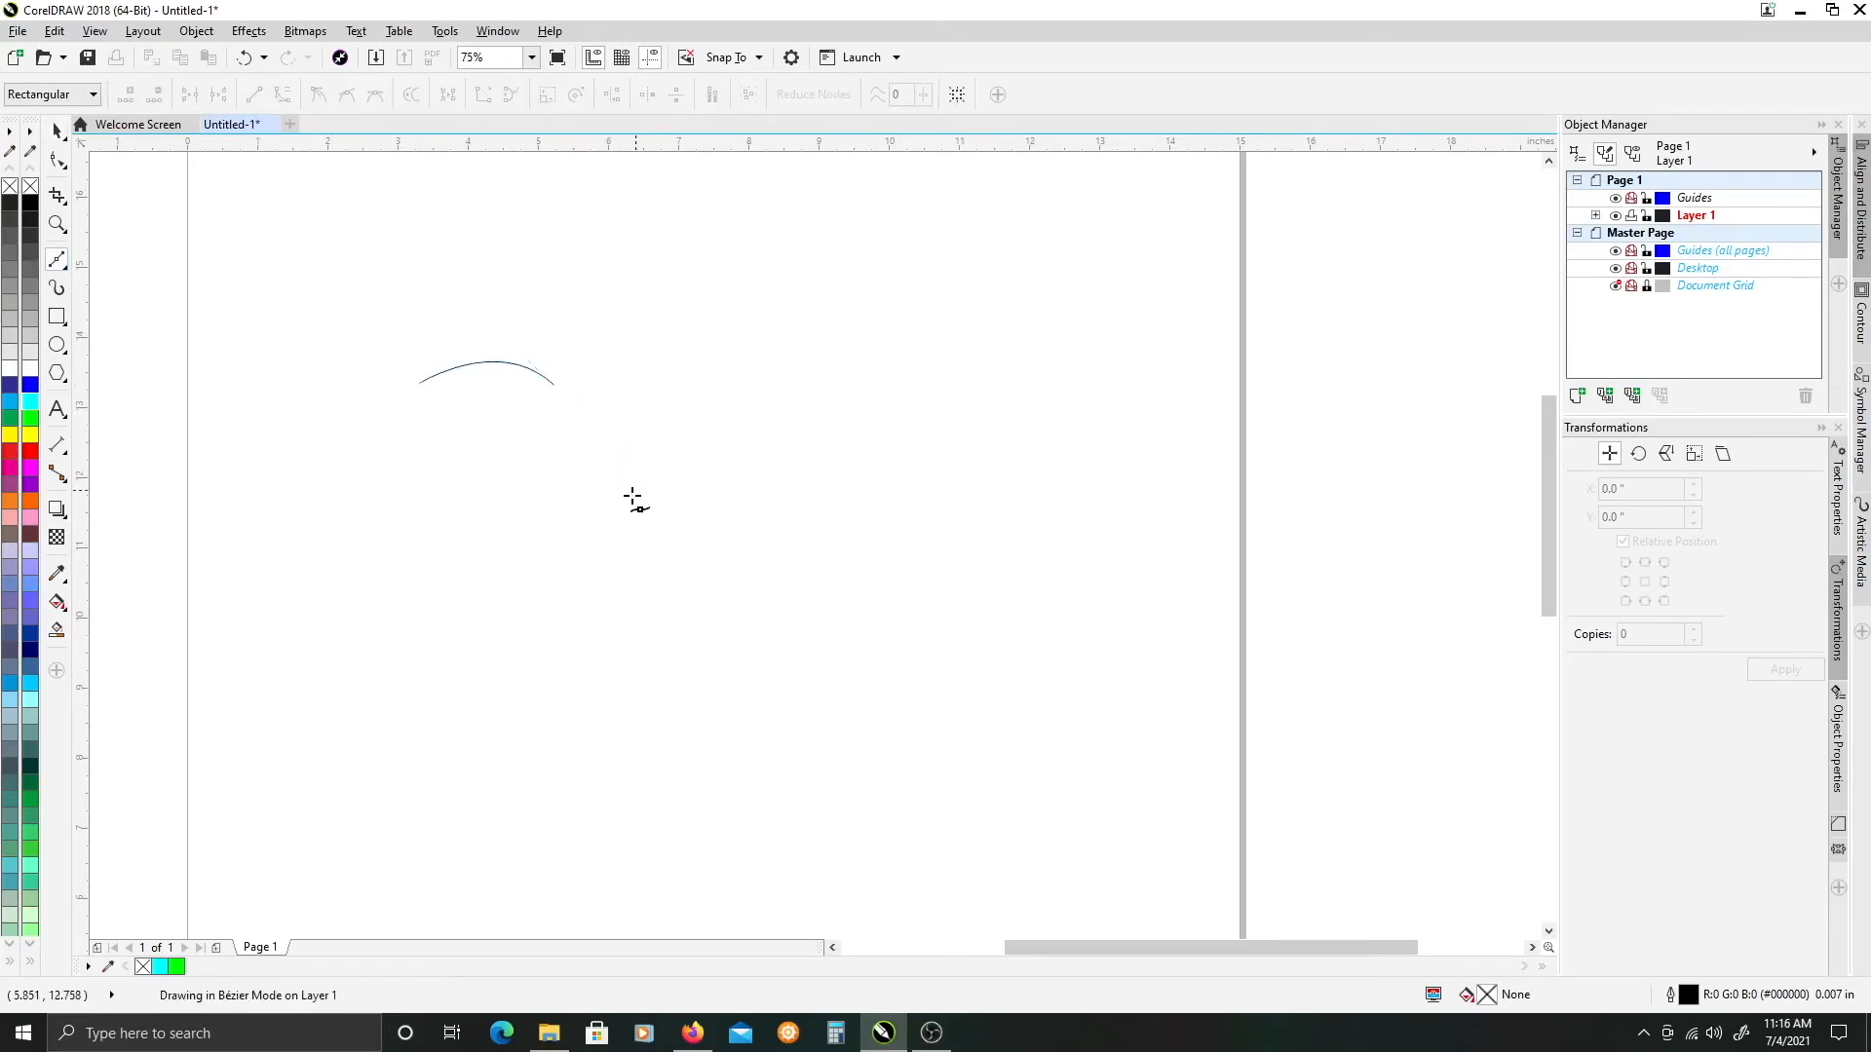
drag(612, 540, 672, 560)
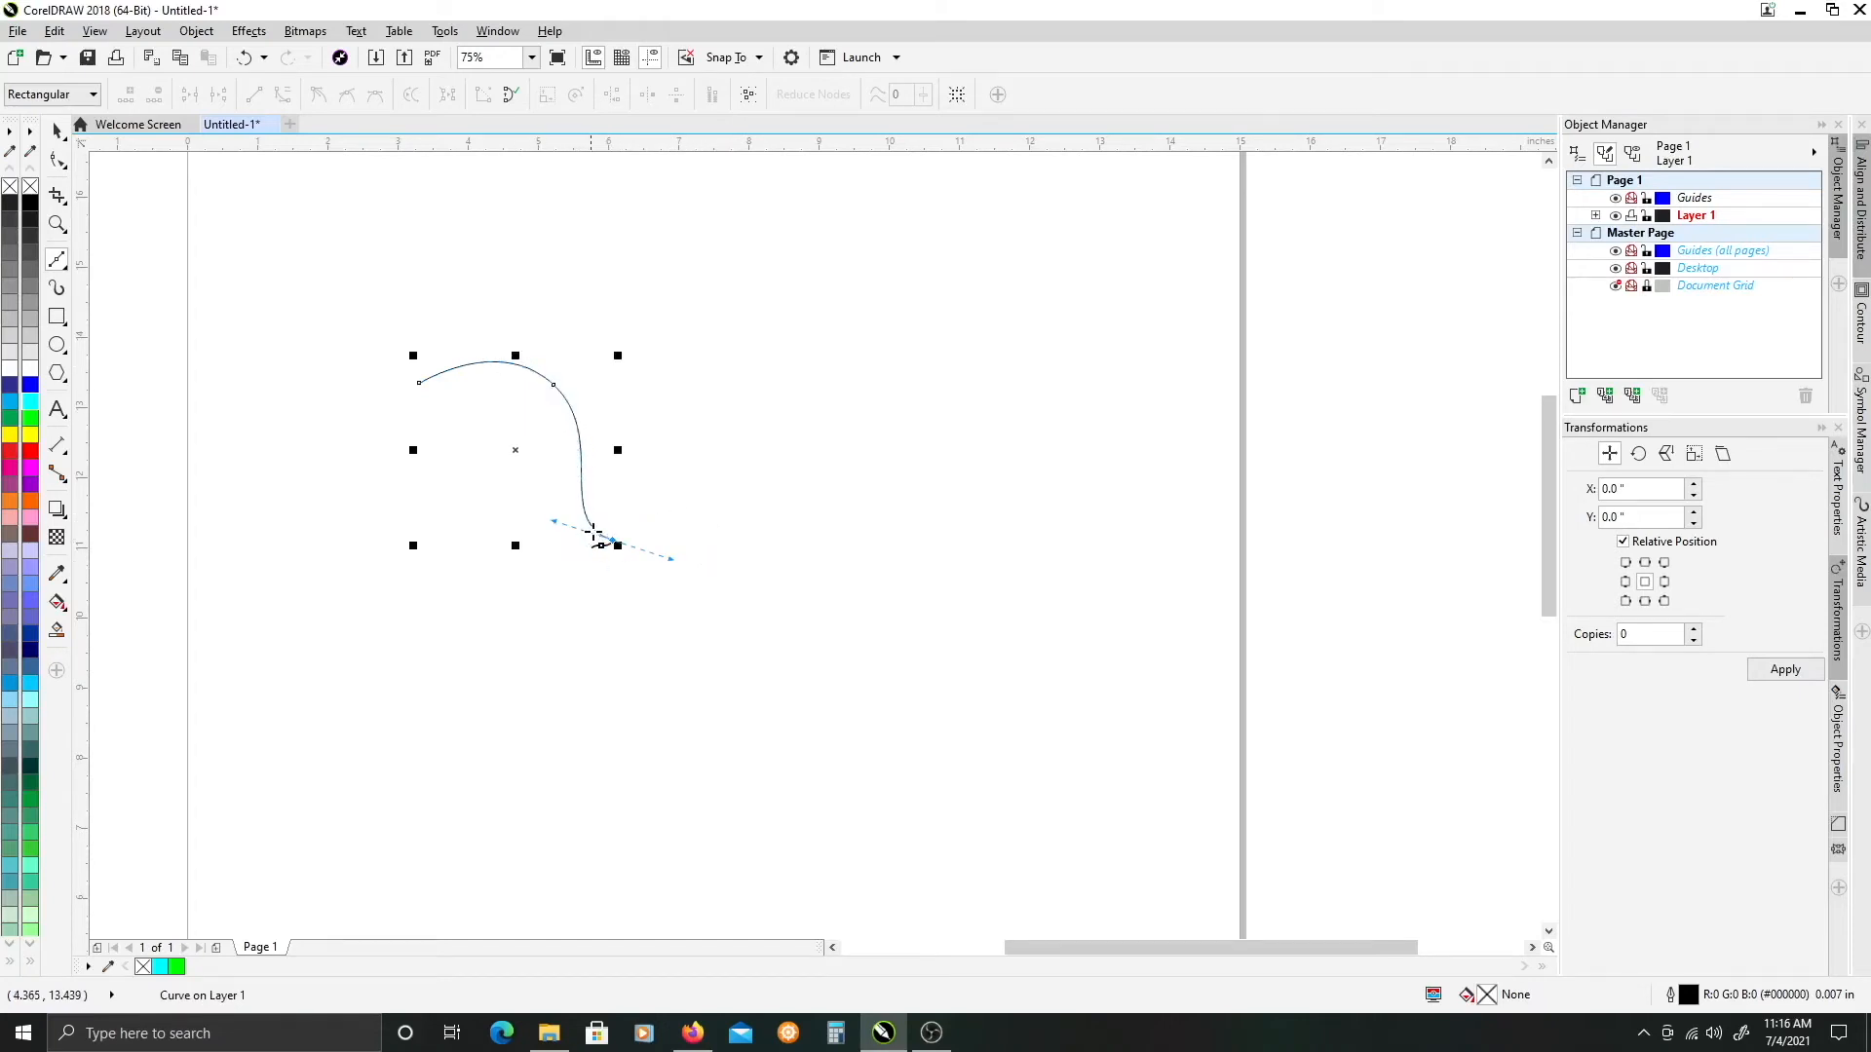
drag(711, 497, 743, 505)
drag(762, 613, 535, 612)
drag(523, 524, 331, 493)
drag(302, 503, 368, 405)
click(419, 382)
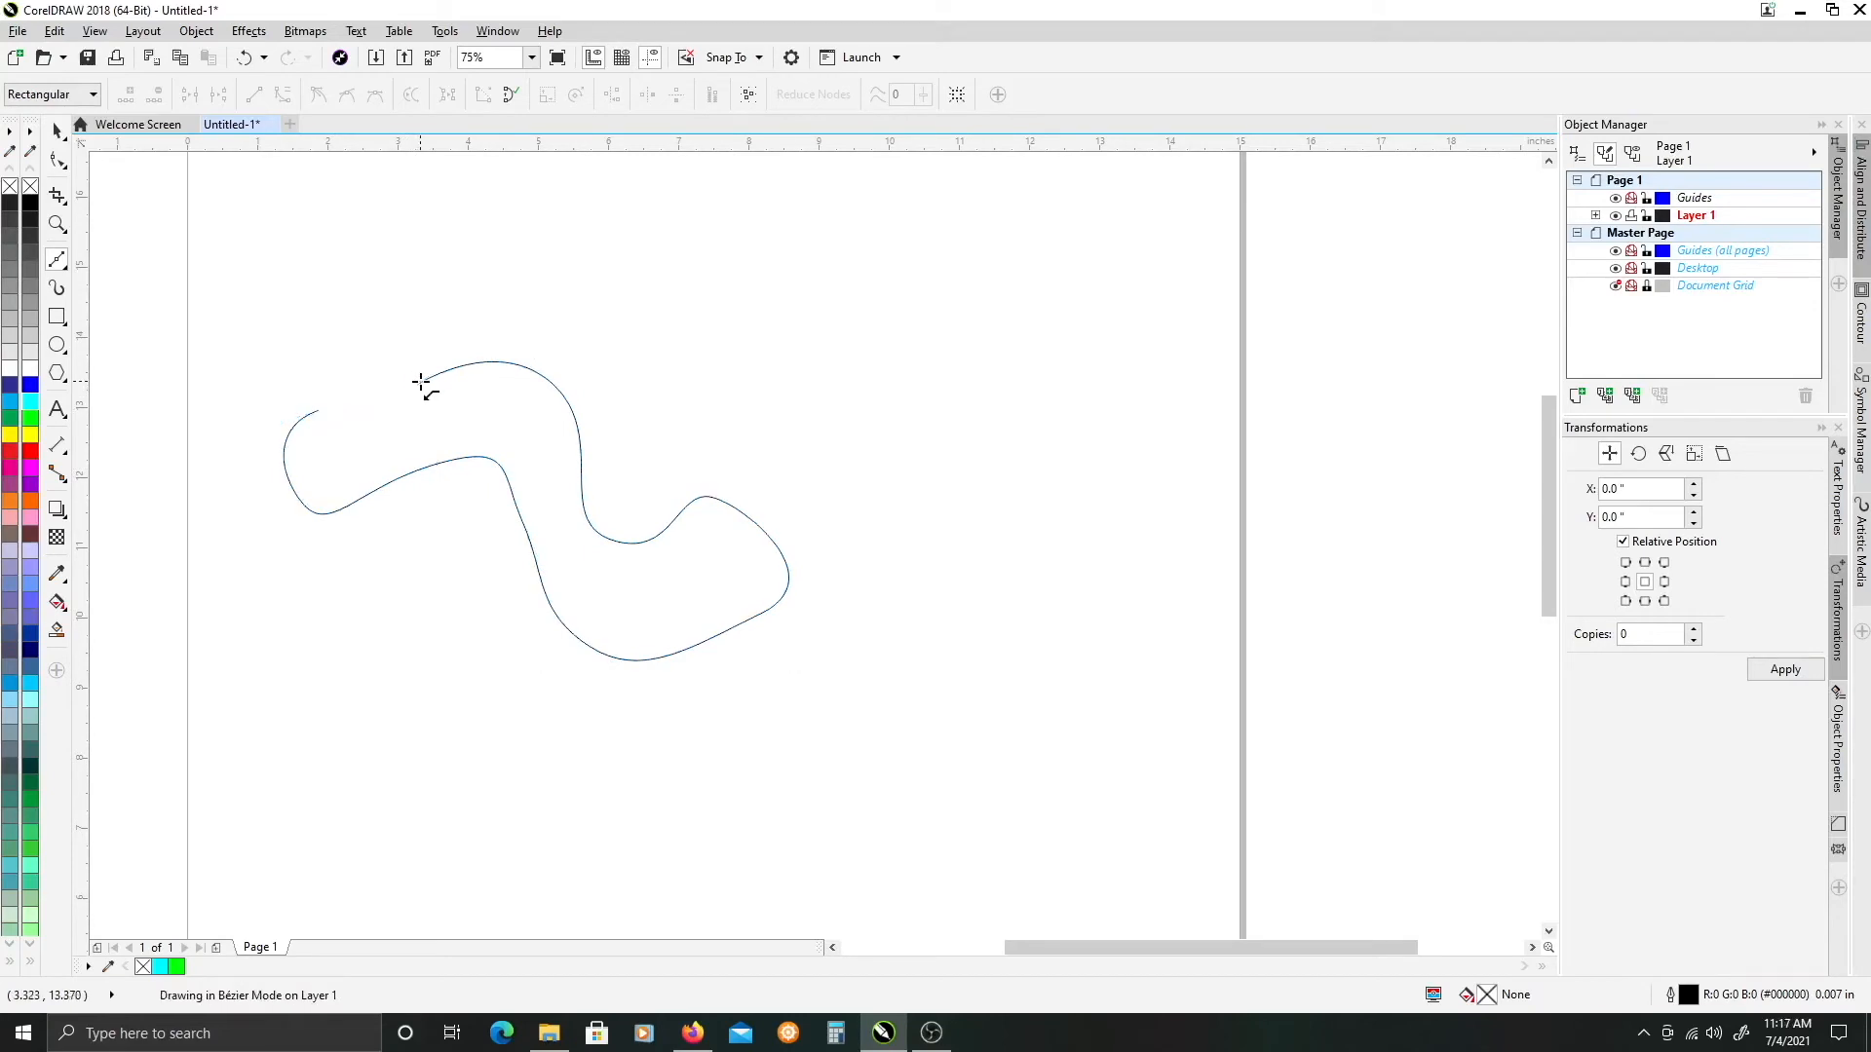
- With the Shape tool, lower the node on the left lobe's underside and adjust its handles to deepen the curve
scroll(512, 438, up, 2)
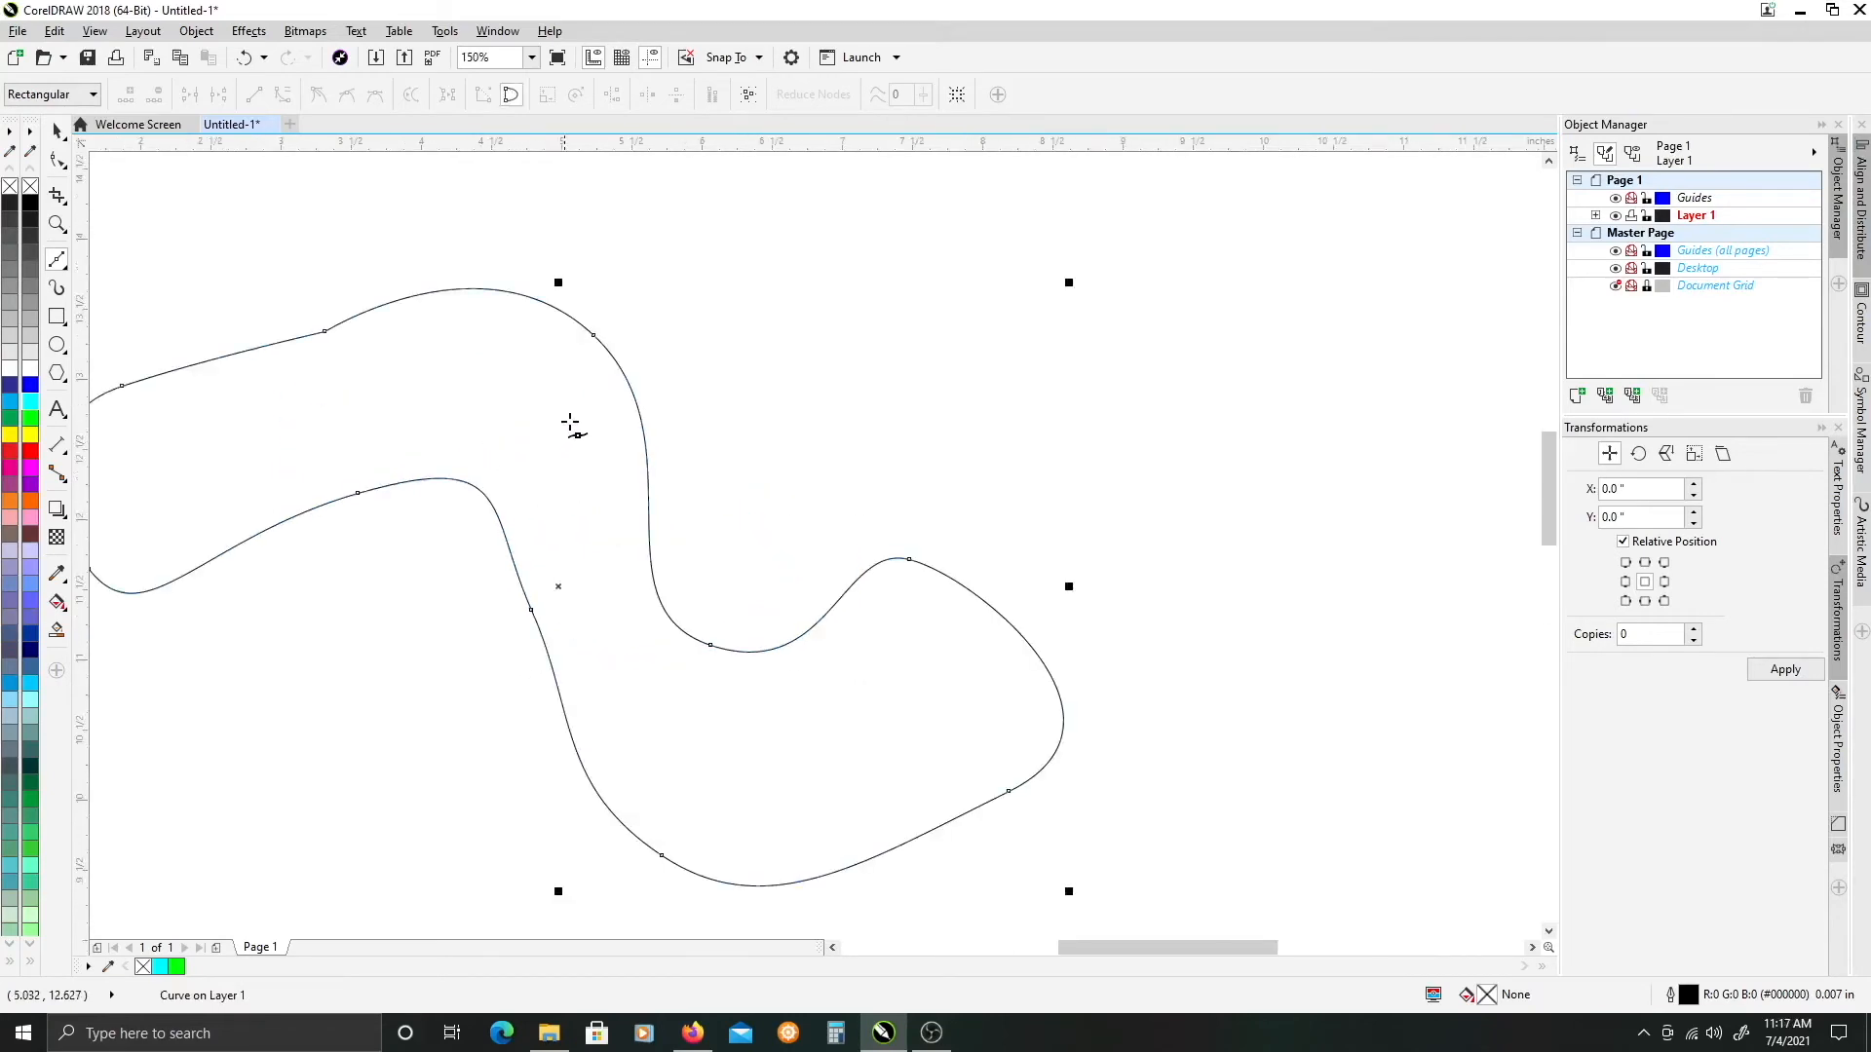
key(space)
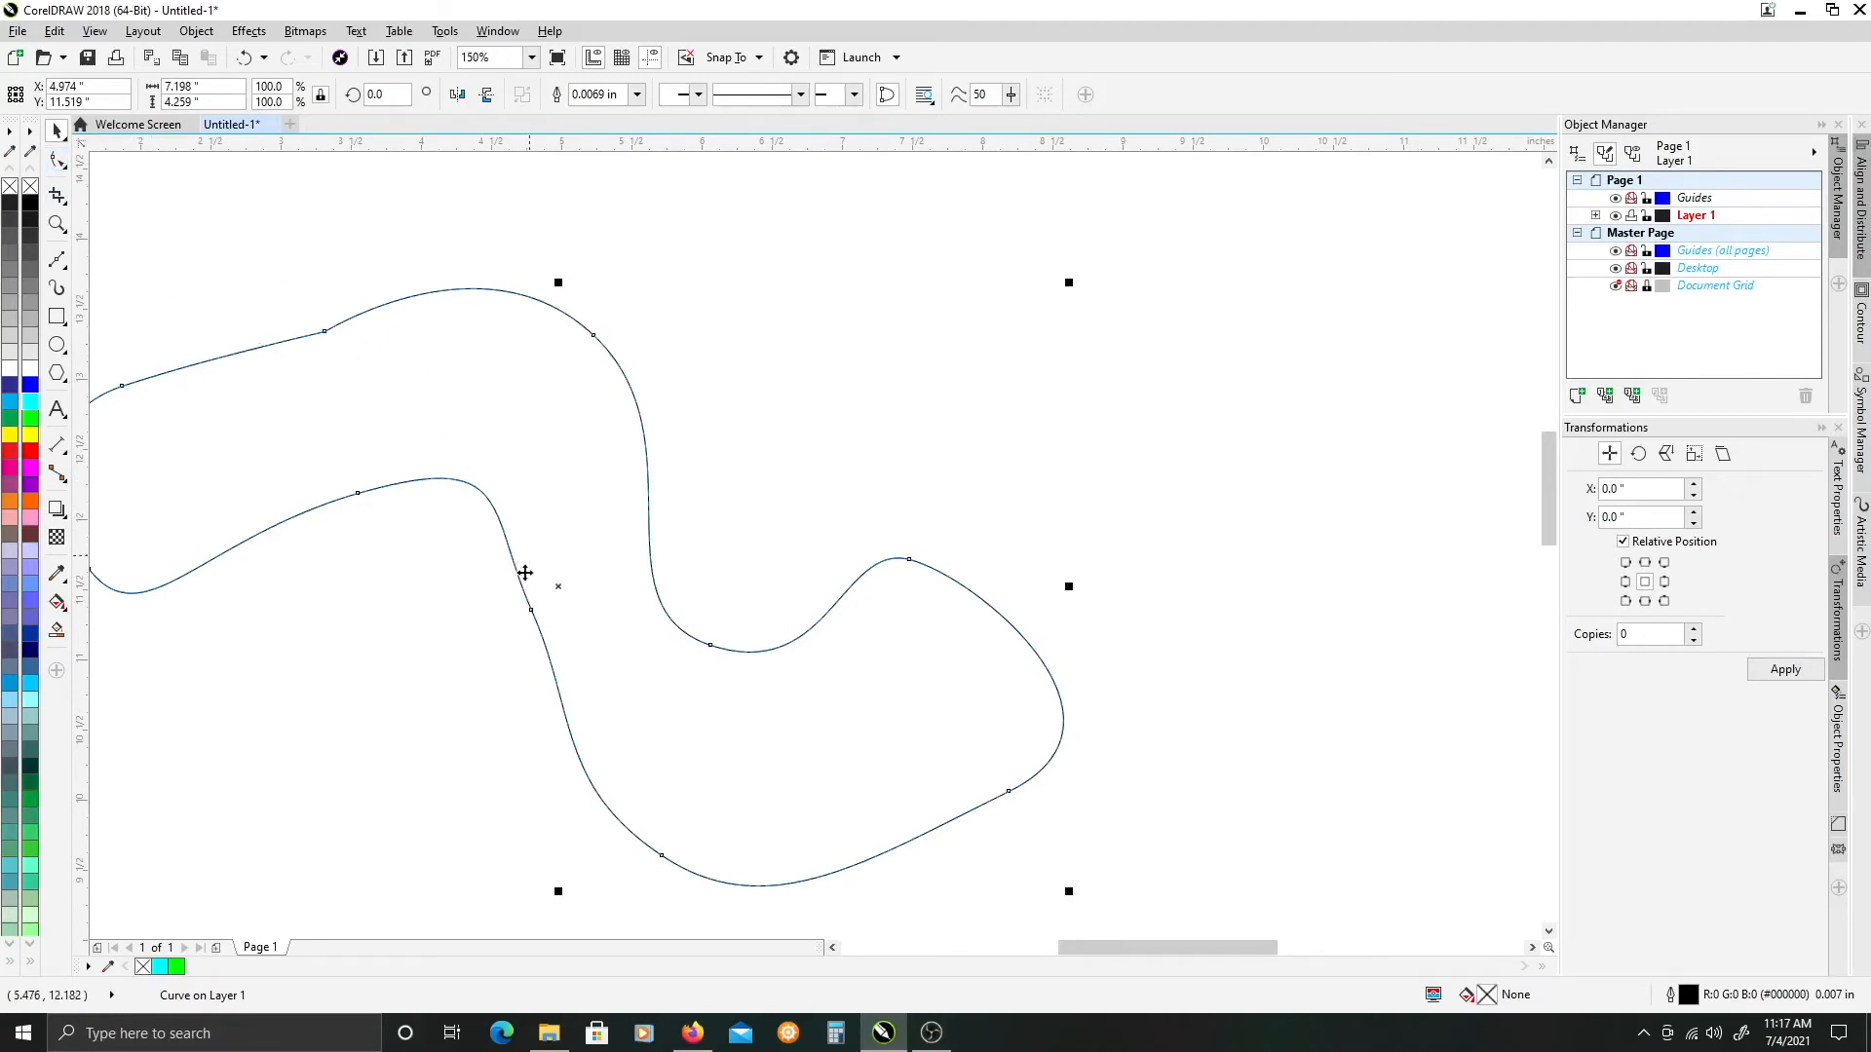
drag(568, 615, 737, 572)
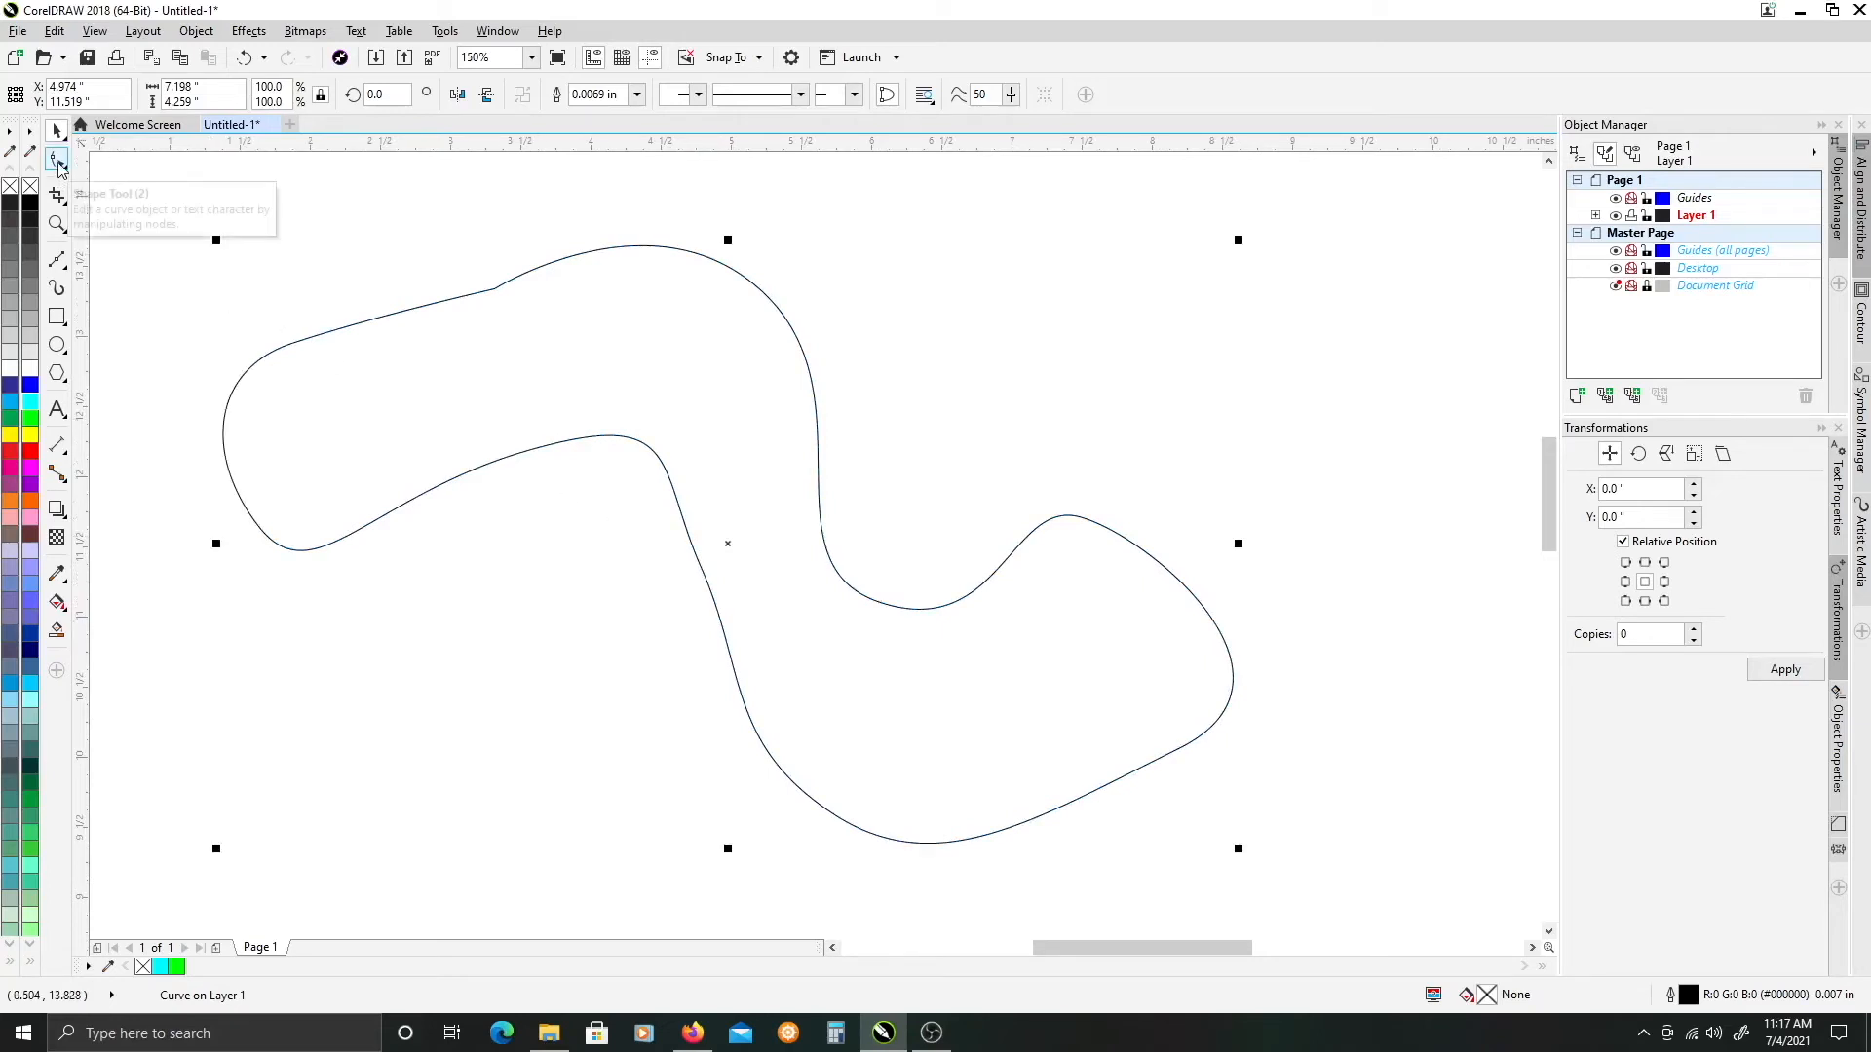
click(59, 163)
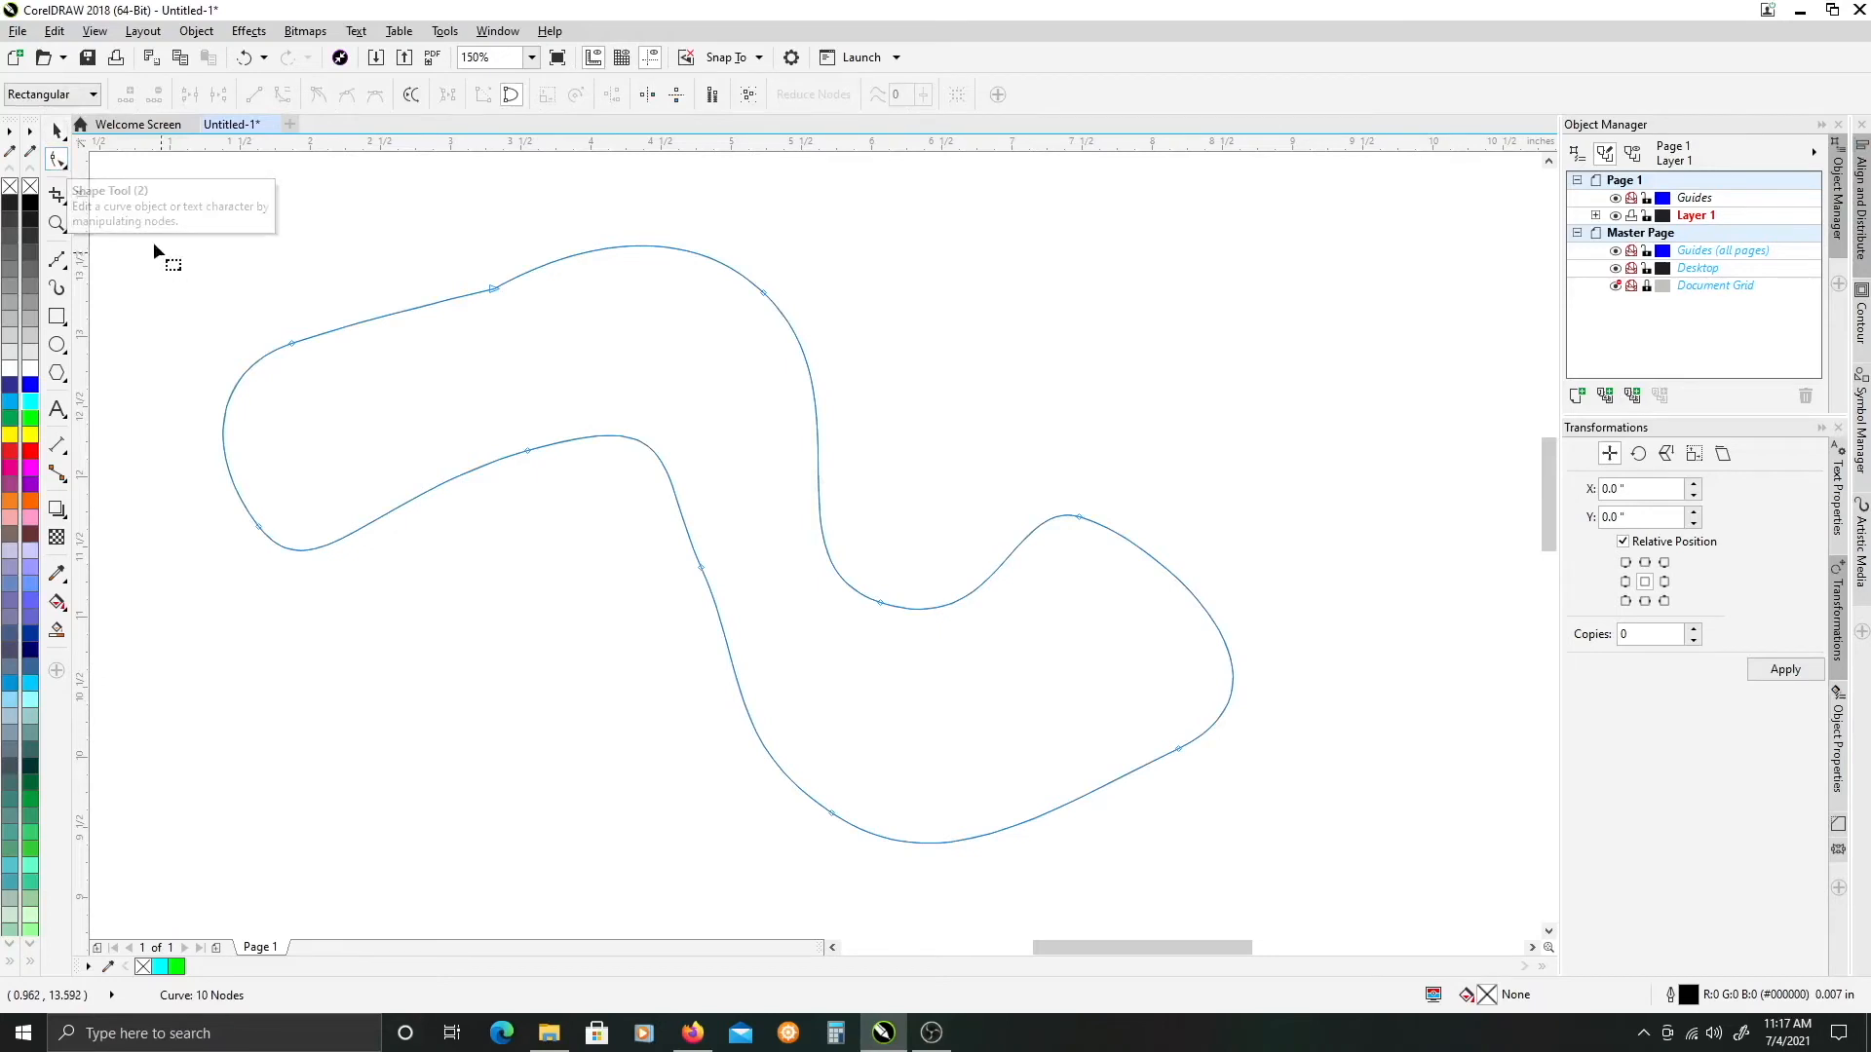
click(527, 450)
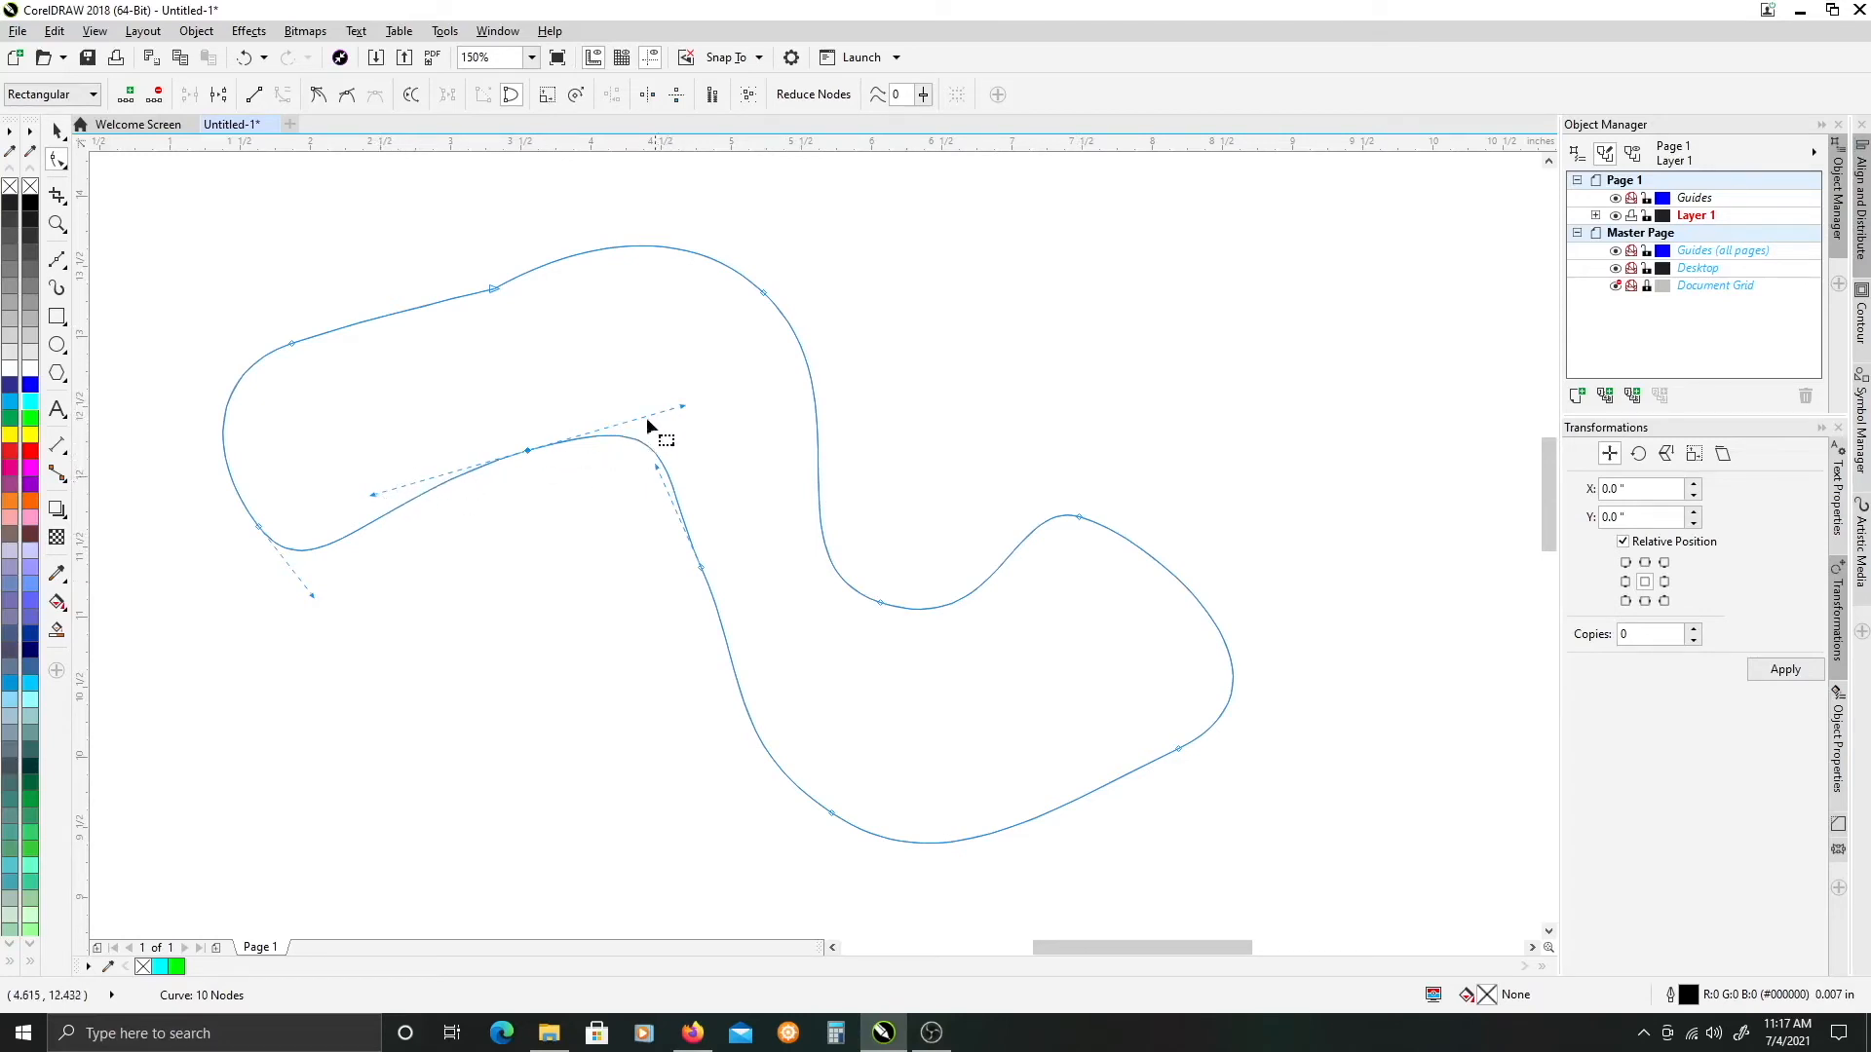
drag(374, 495, 349, 770)
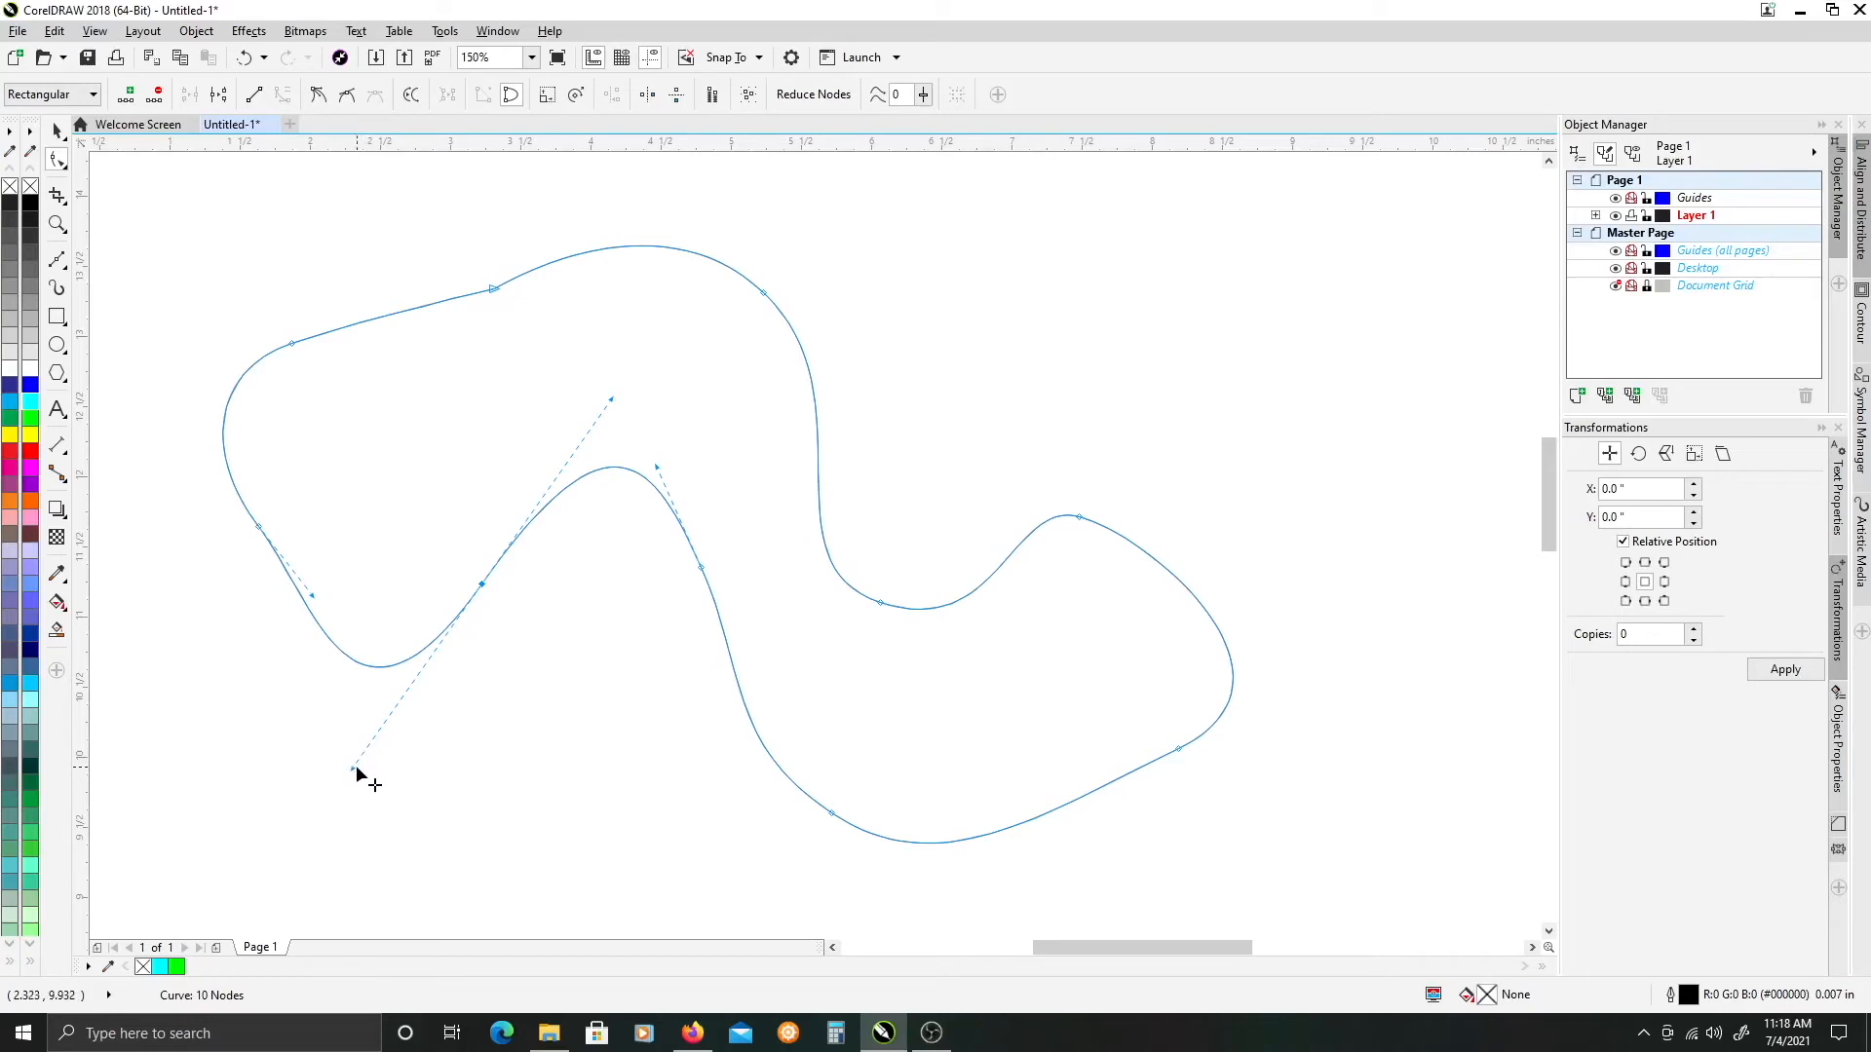
drag(355, 769, 436, 717)
drag(426, 738, 387, 691)
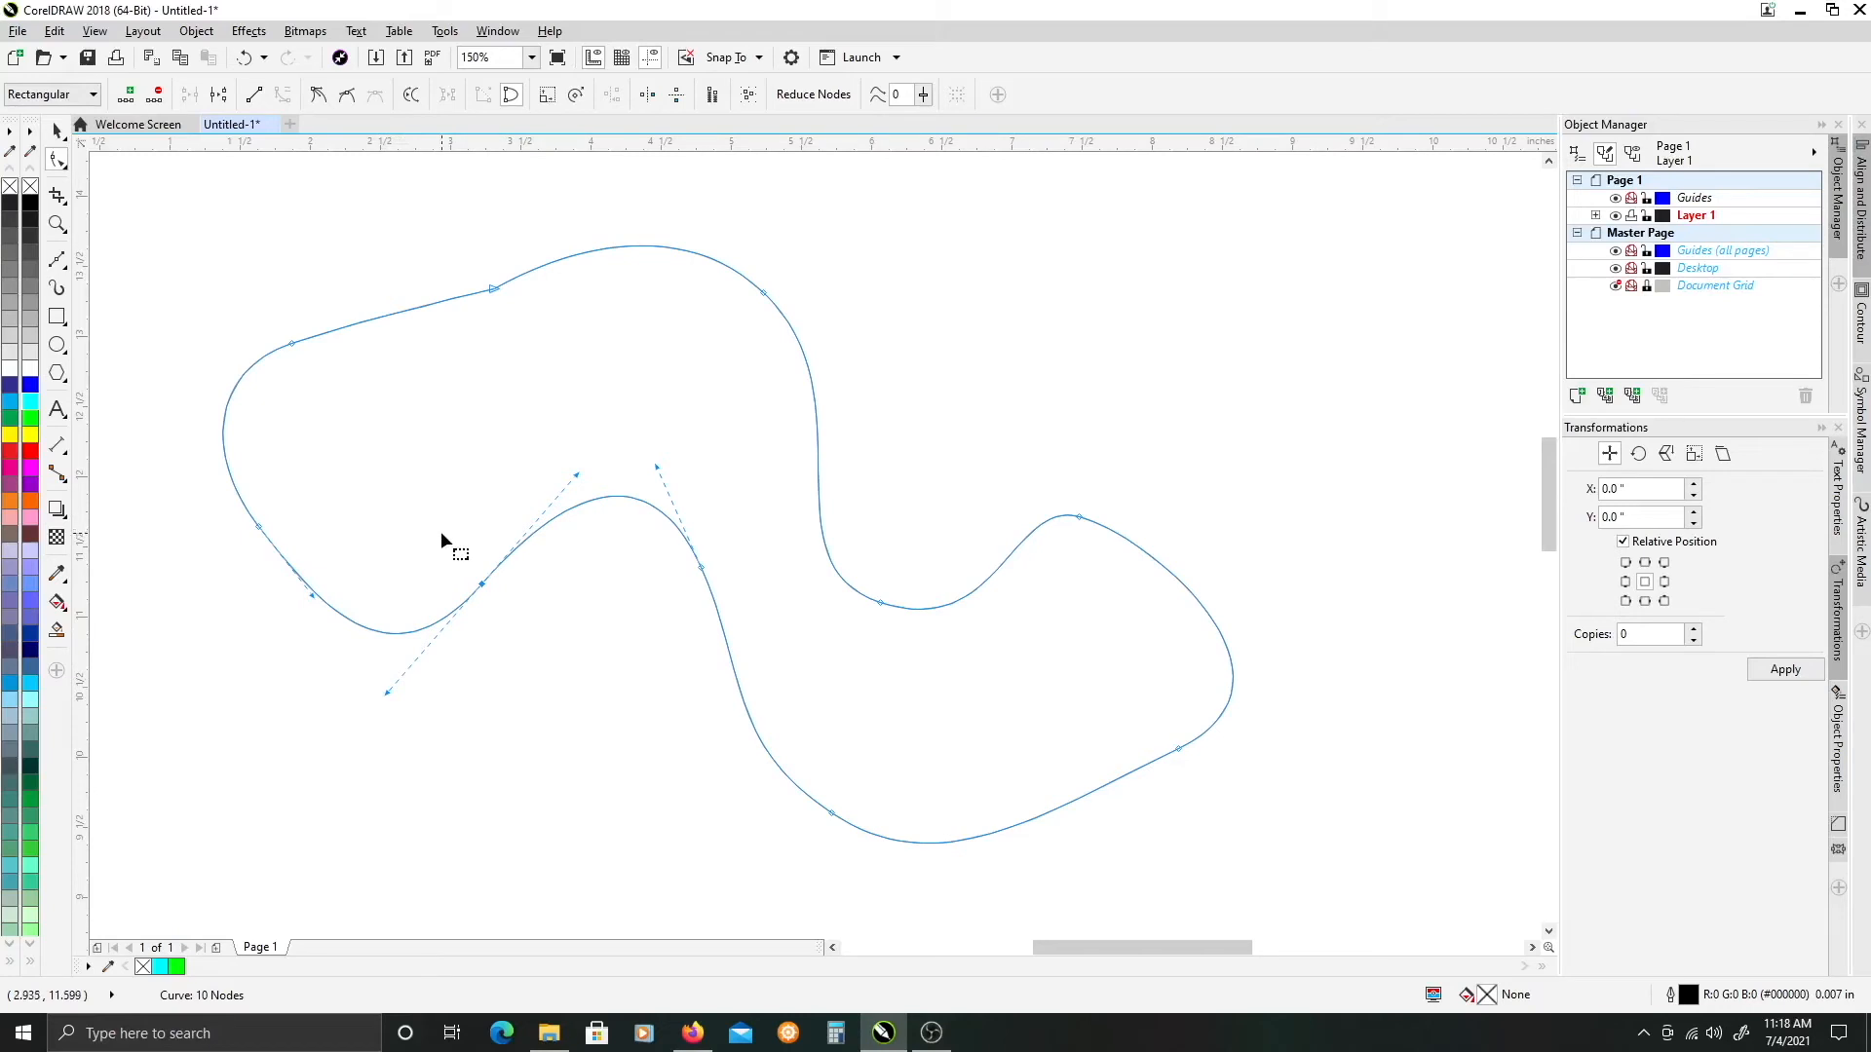
drag(516, 624, 515, 622)
- Convert the lowered node to Smooth and swing its lower handle to reshape the curves on both sides
click(482, 585)
right_click(483, 589)
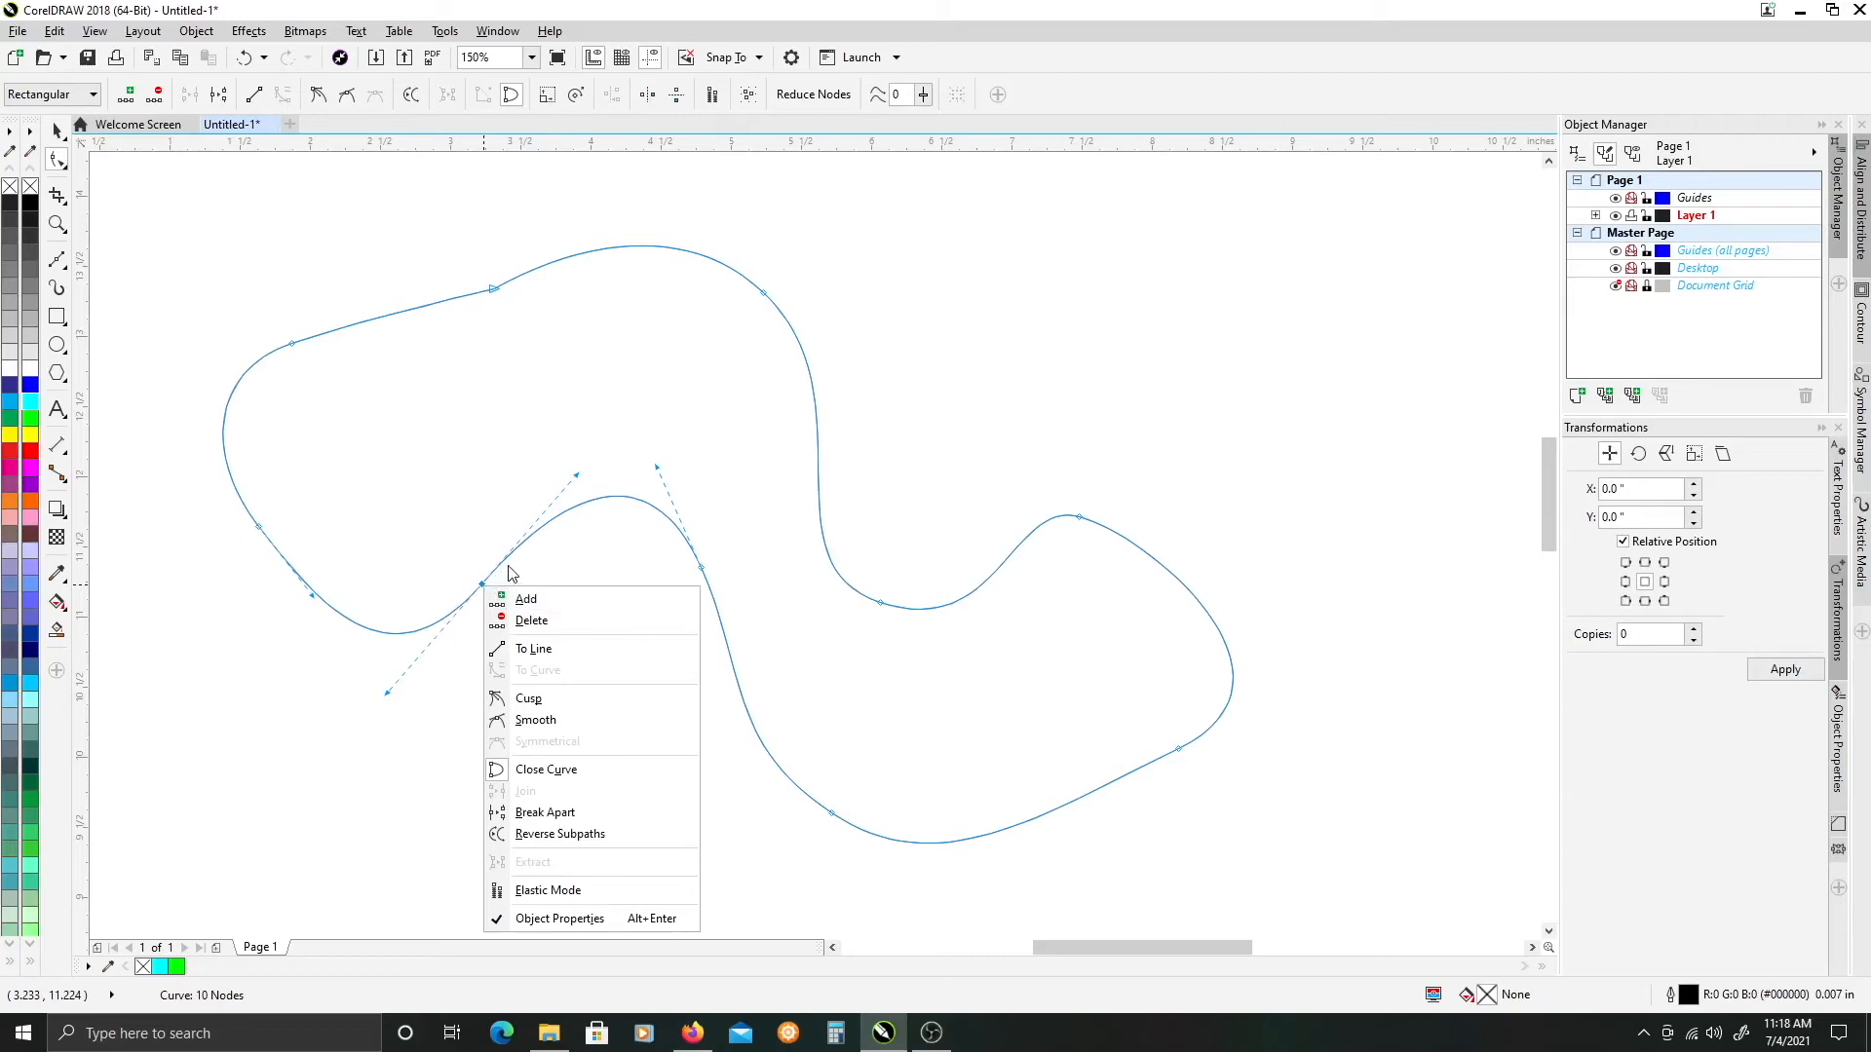
click(534, 723)
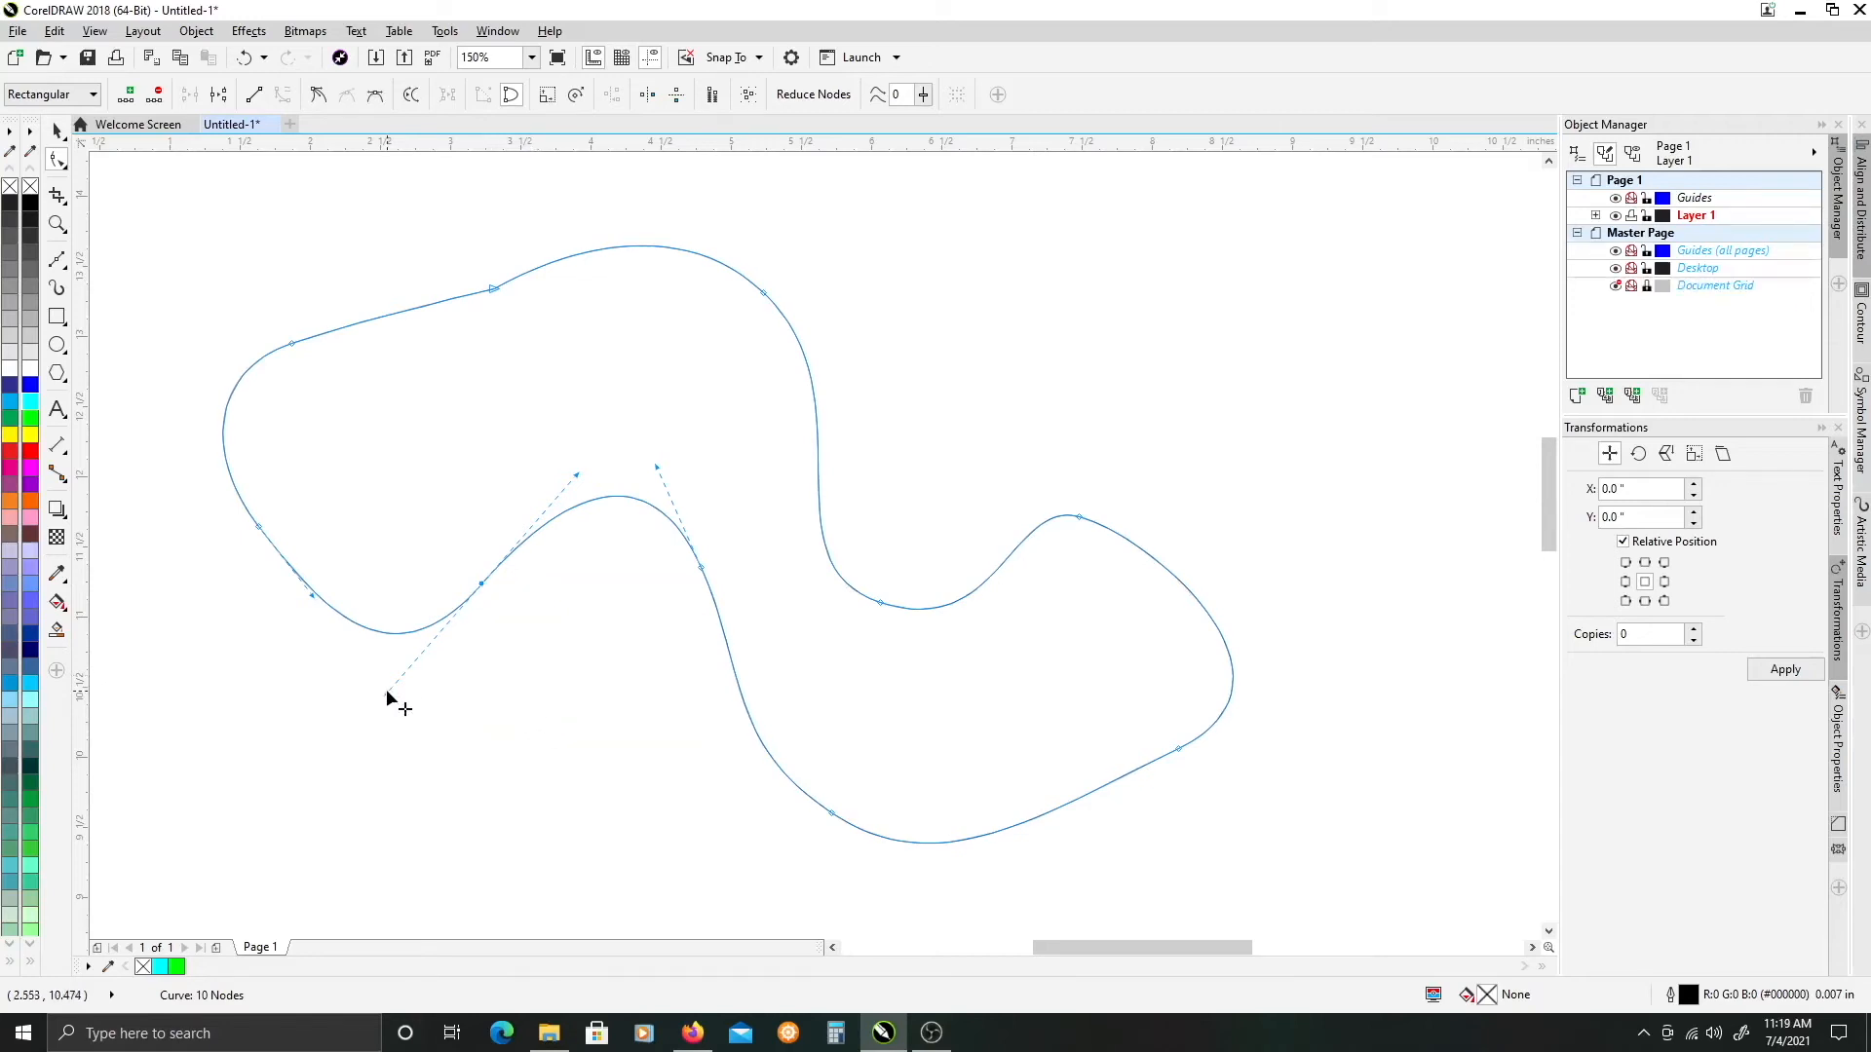
drag(386, 693, 435, 731)
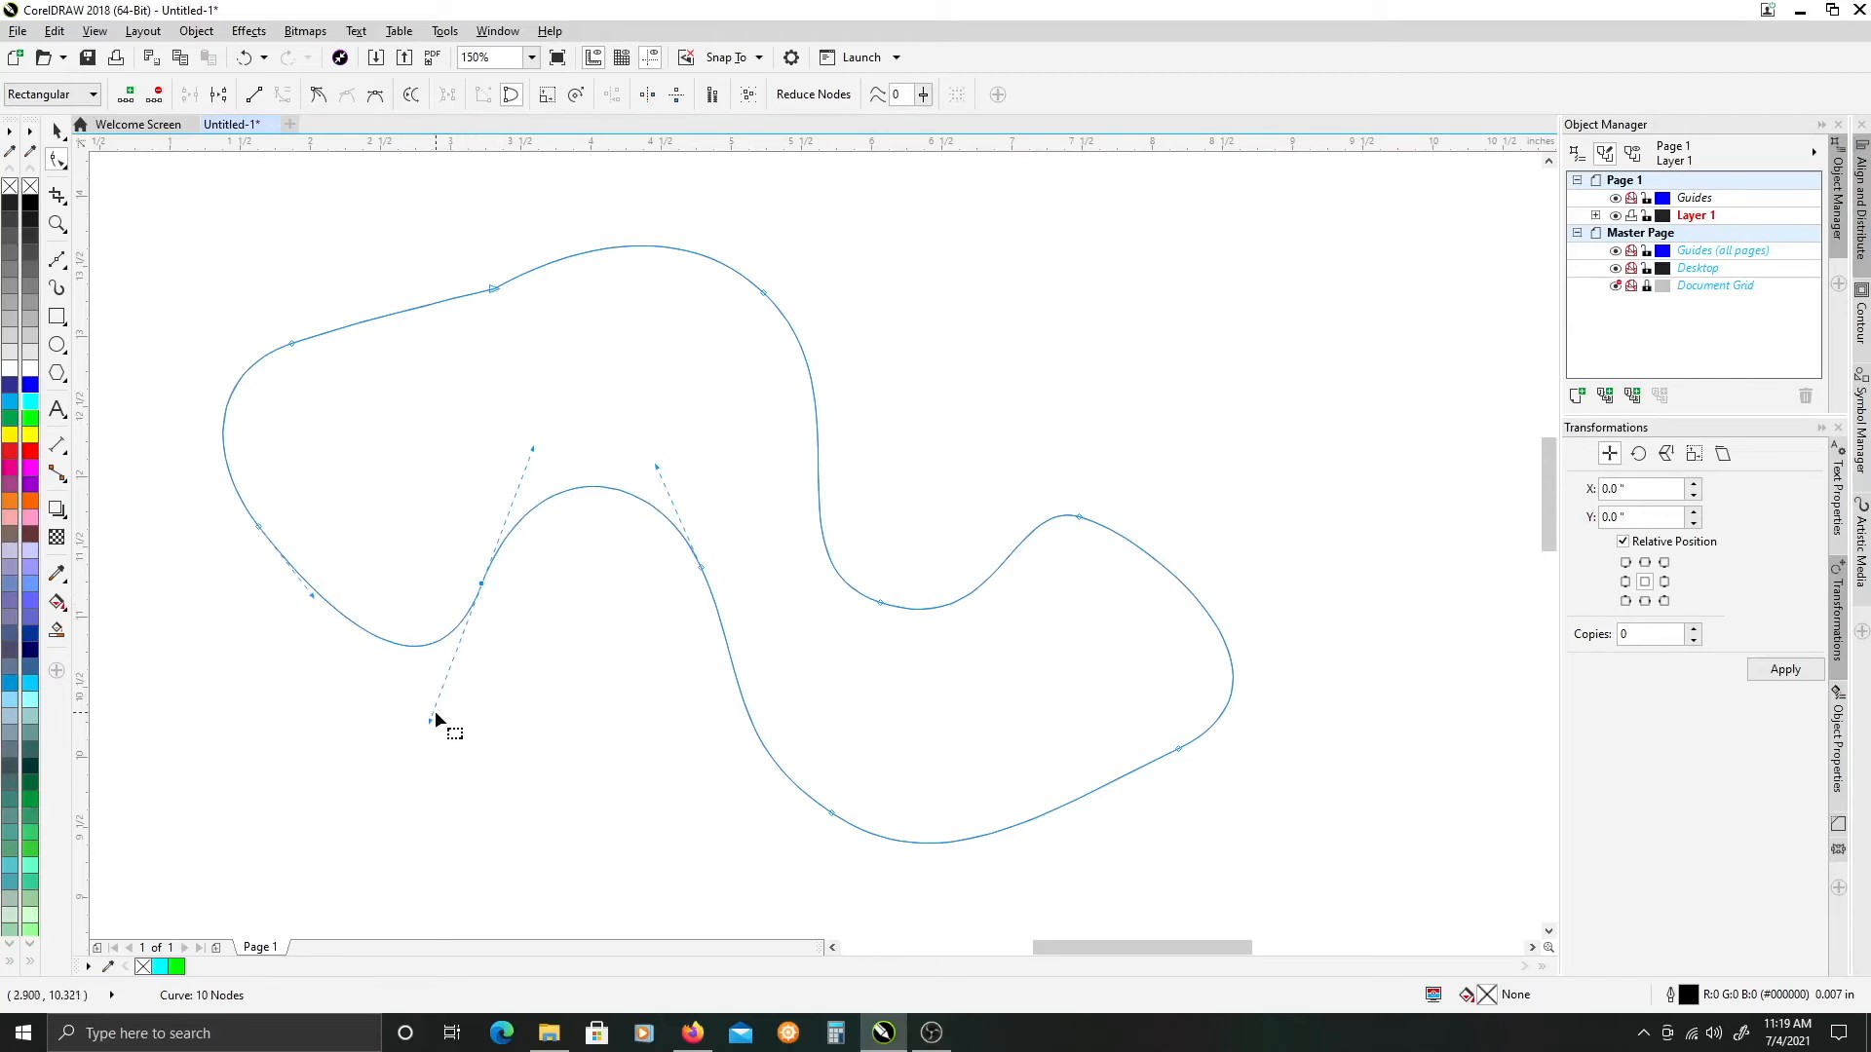
drag(430, 729, 426, 663)
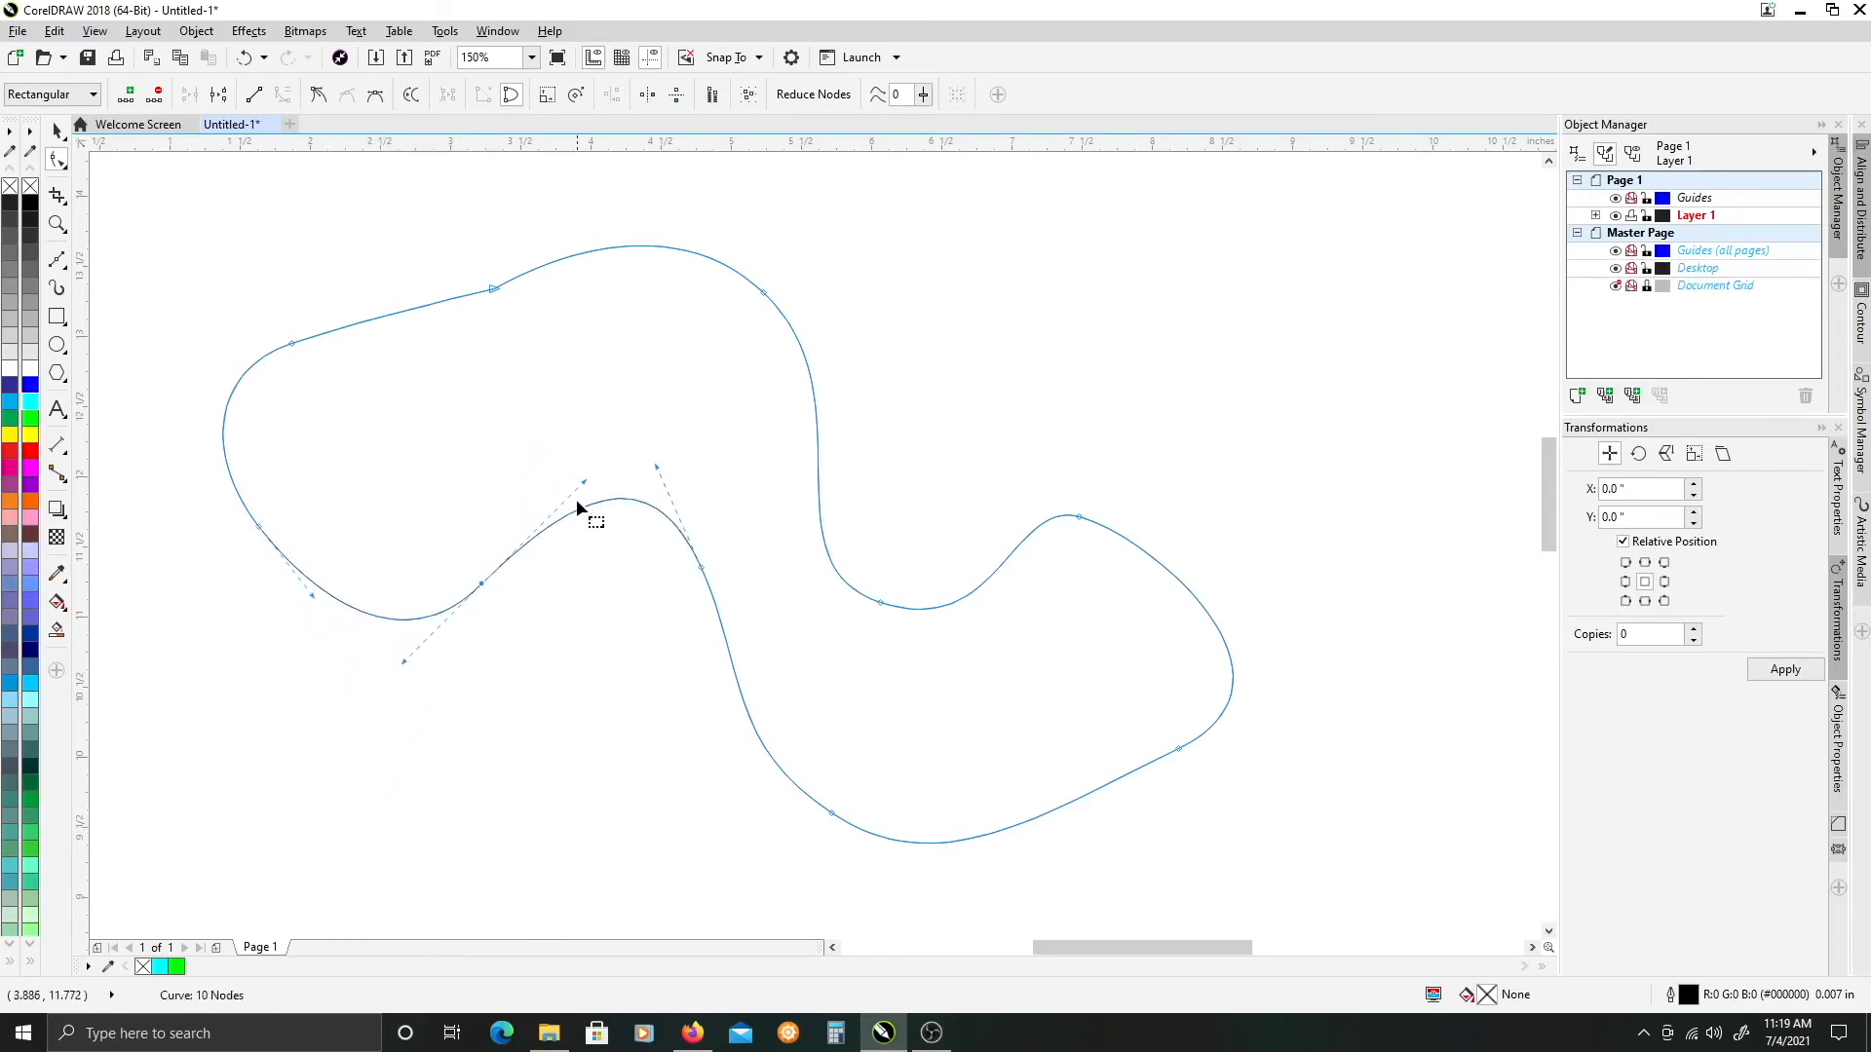
- Adjust the smooth node's upper handle, and move the neighboring node on the left lobe slightly down and outward
drag(584, 482, 543, 380)
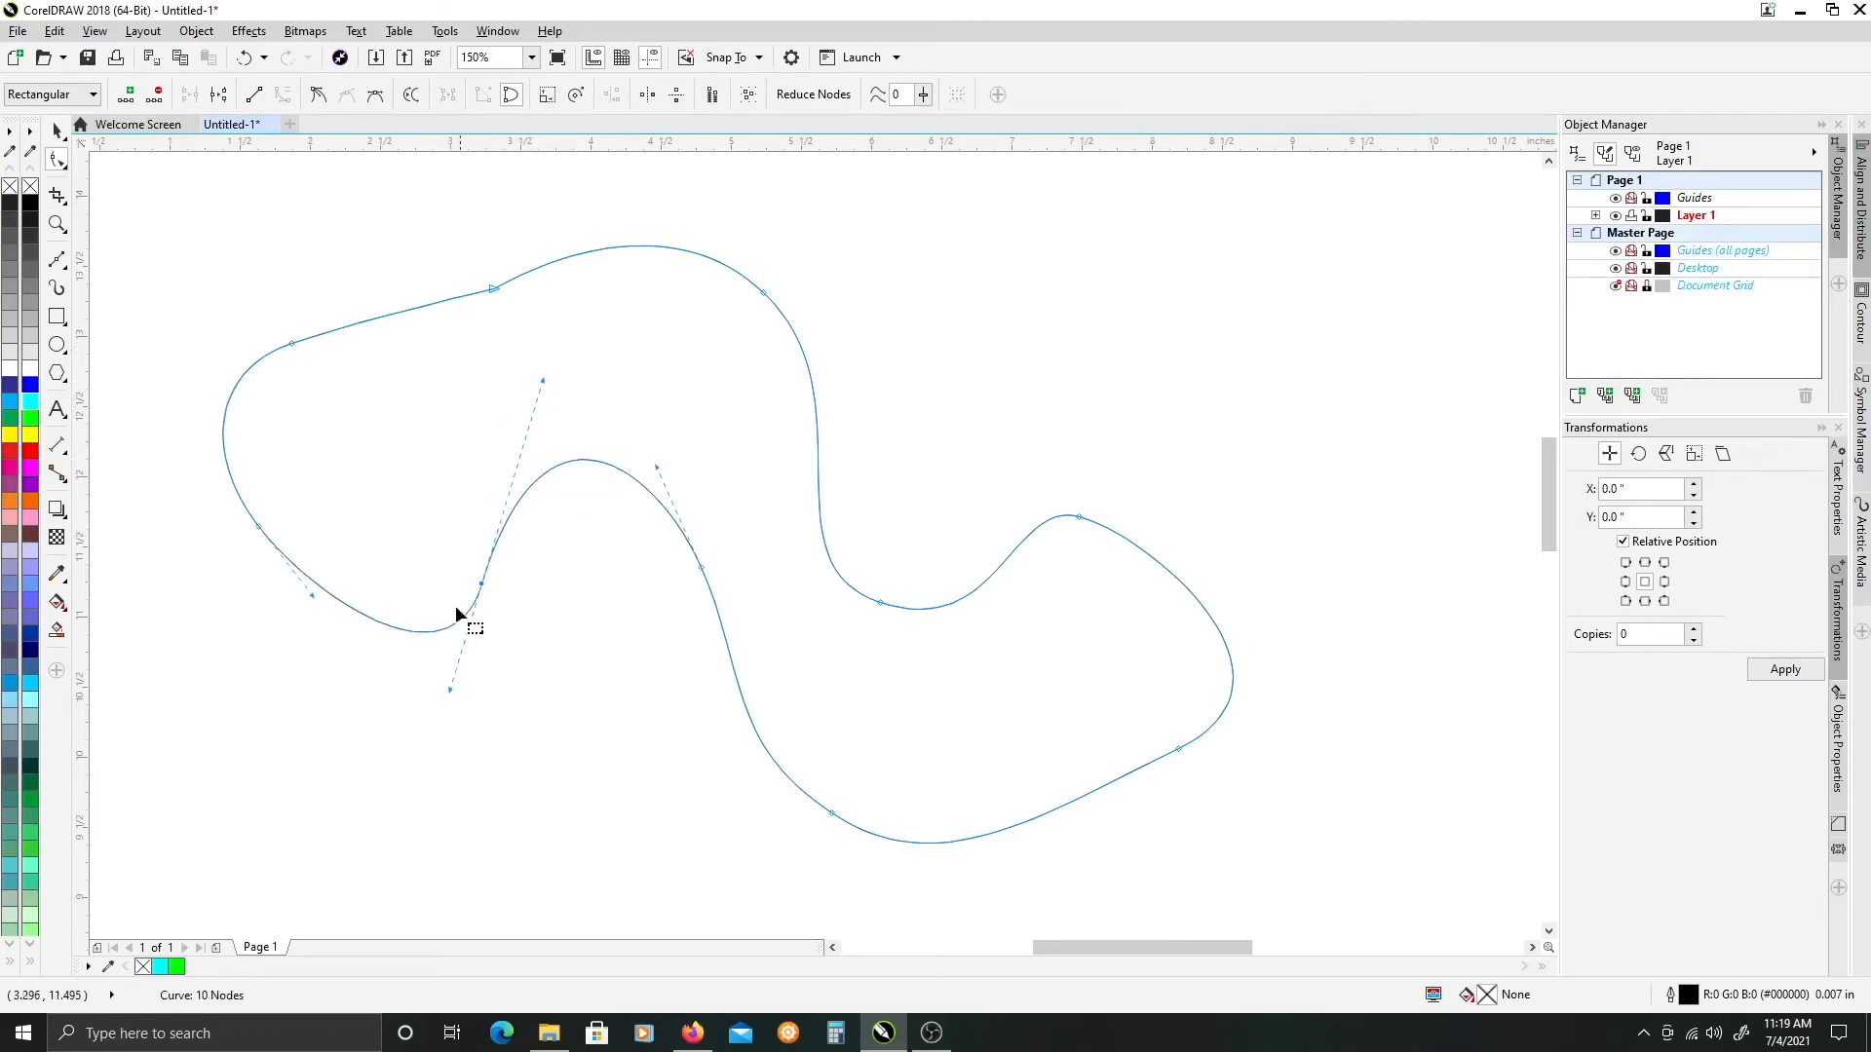
drag(543, 379, 551, 449)
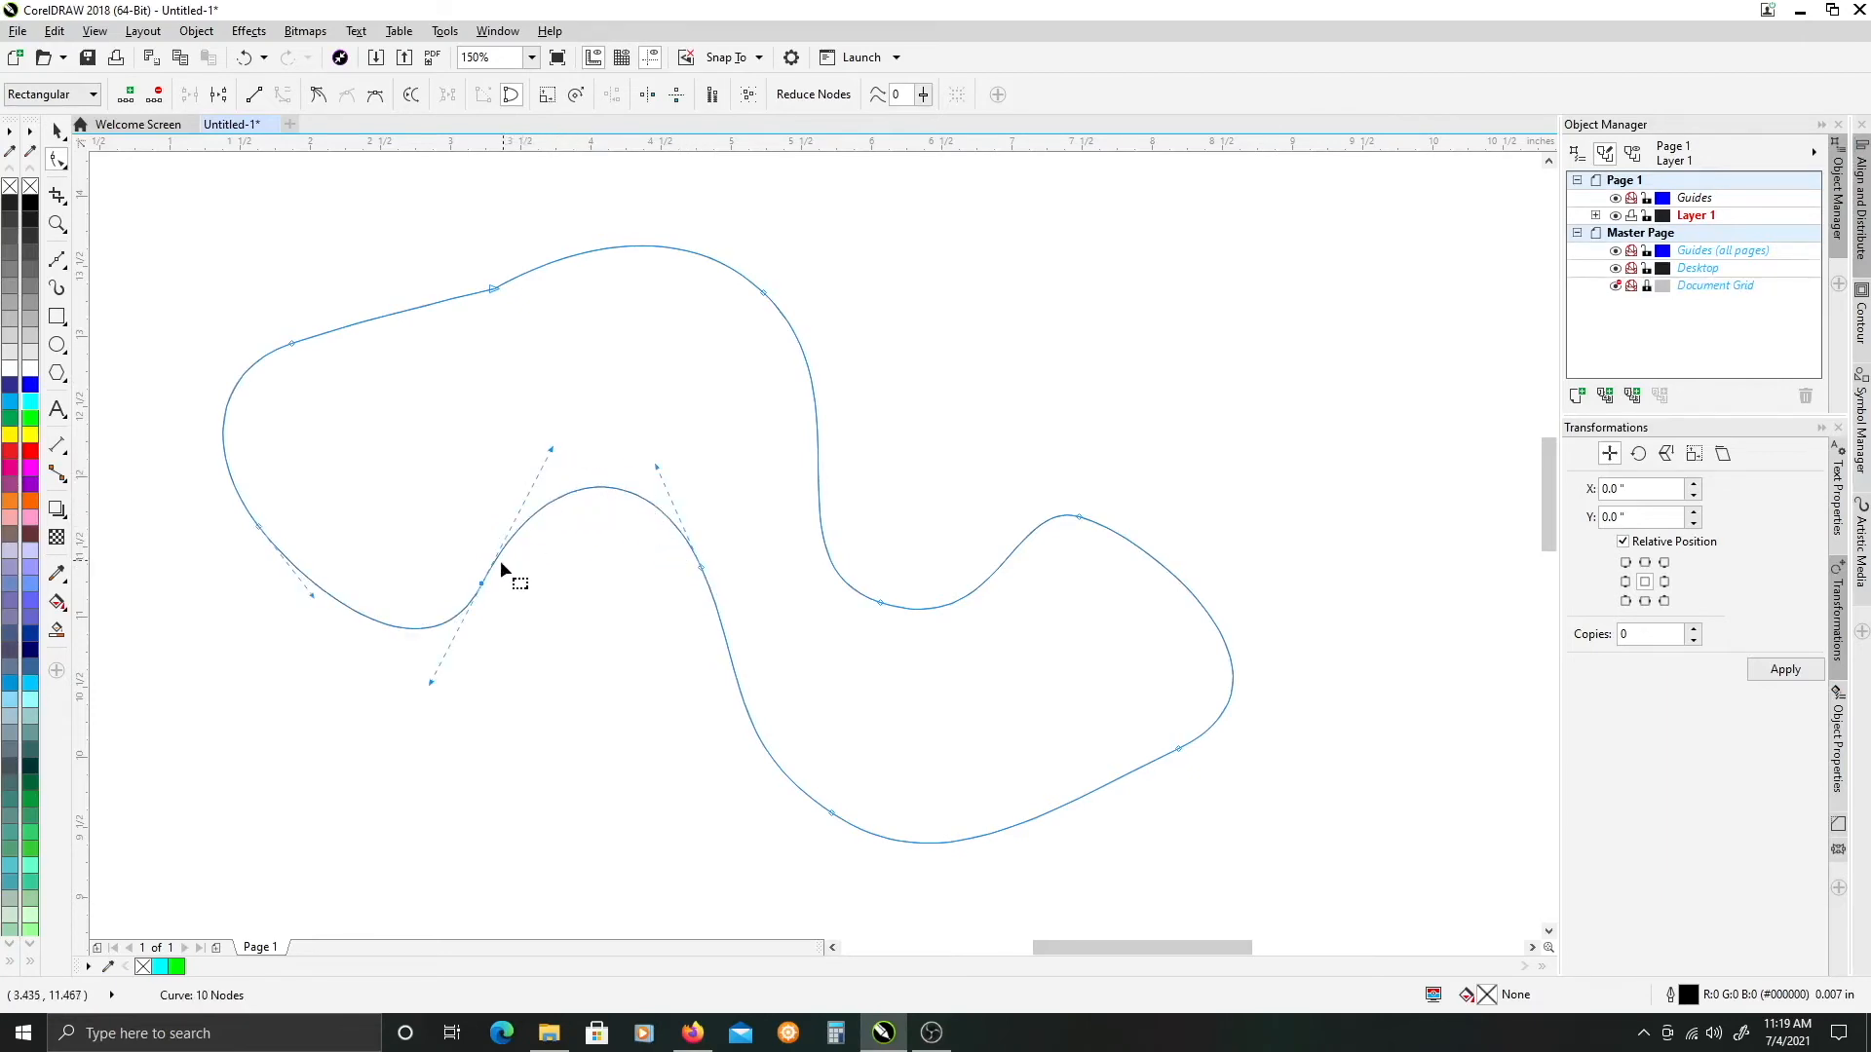
mouse_move(552, 450)
mouse_down()
mouse_move(565, 423)
mouse_move(542, 485)
mouse_up()
drag(261, 528, 243, 564)
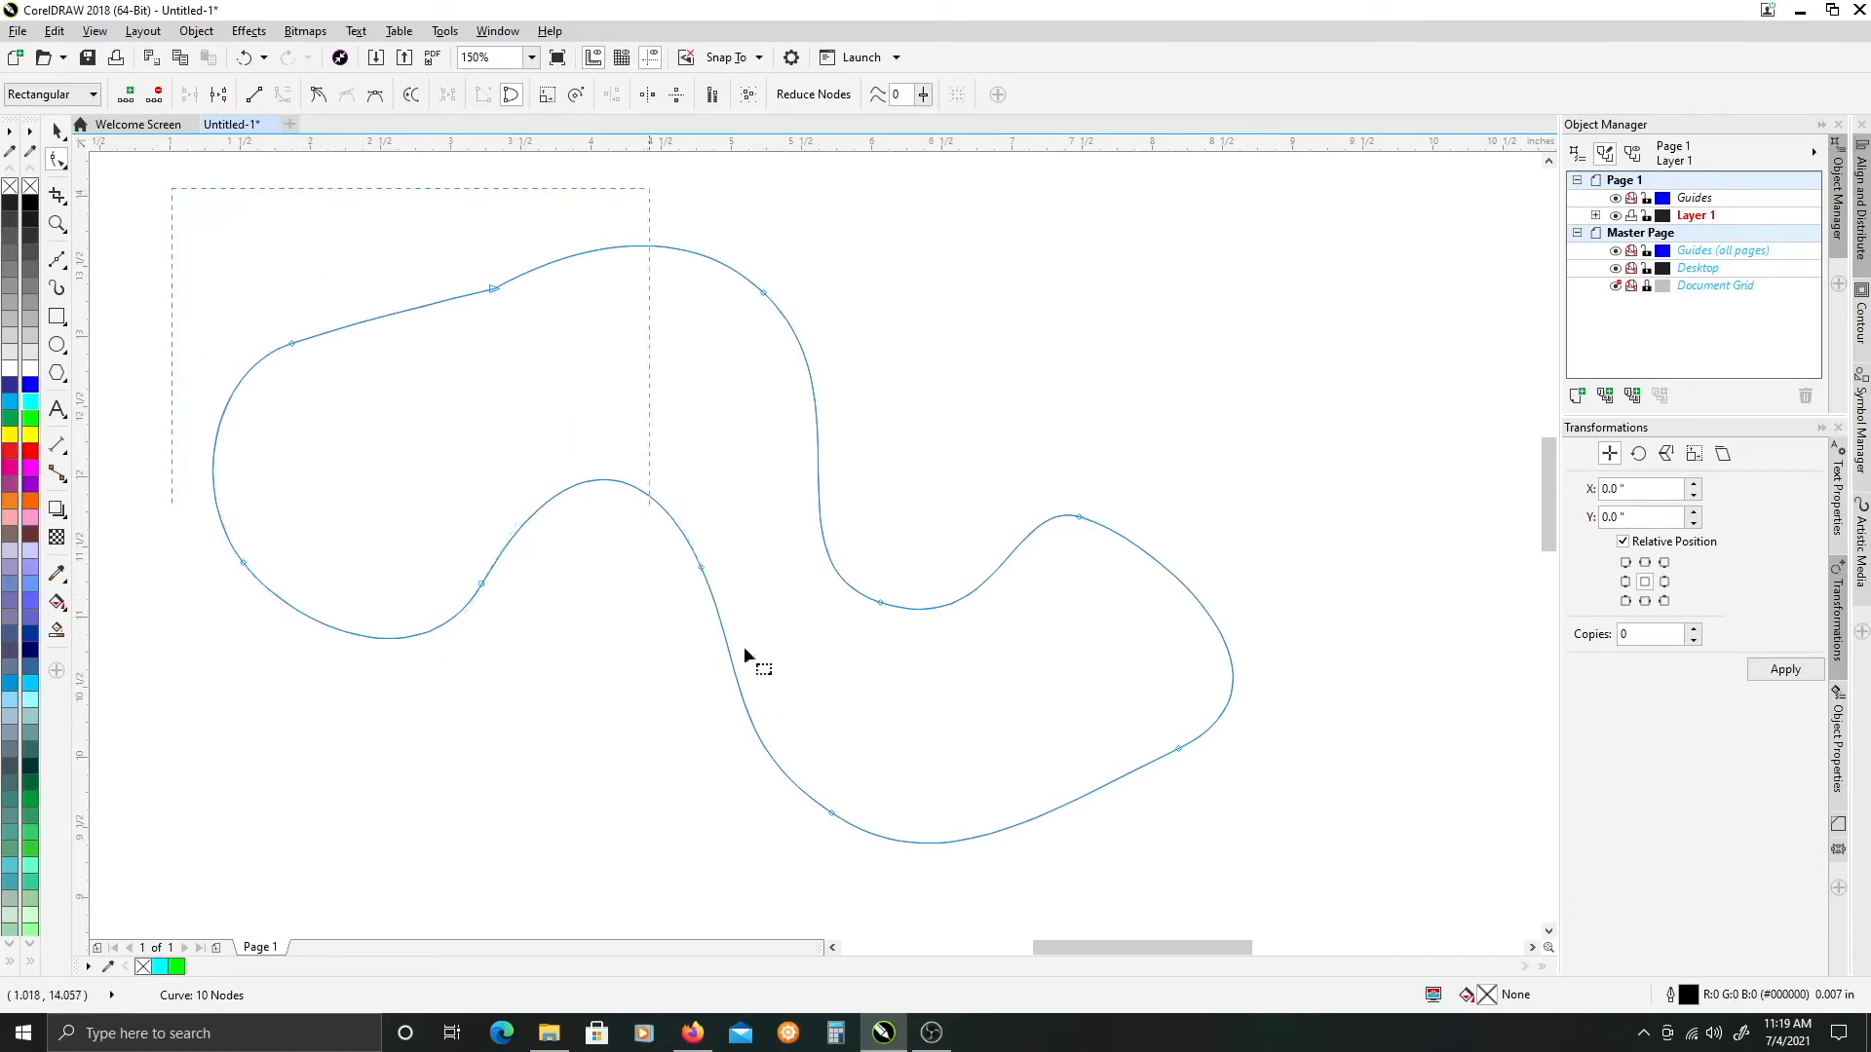
- Convert the outline's nodes to Smooth, and reposition the two nodes along the right lobe's upper edge to round it
right_click(1079, 524)
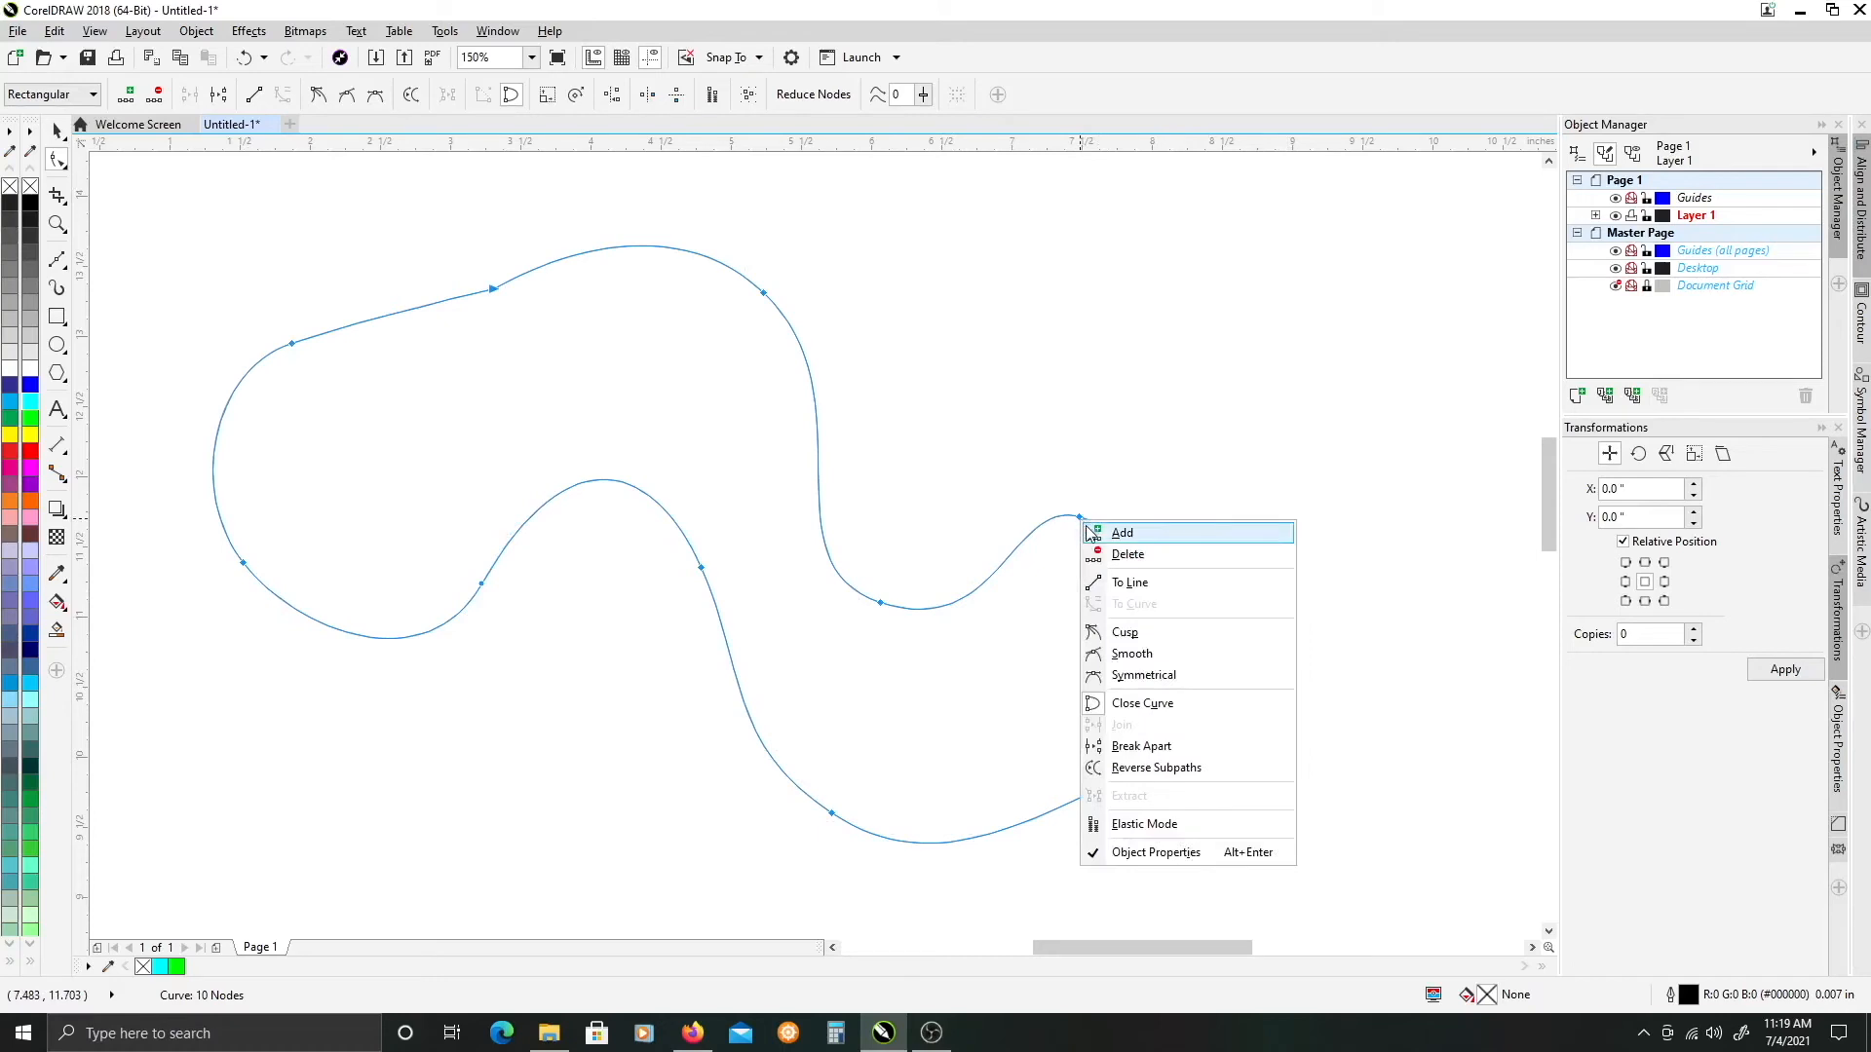
click(1131, 654)
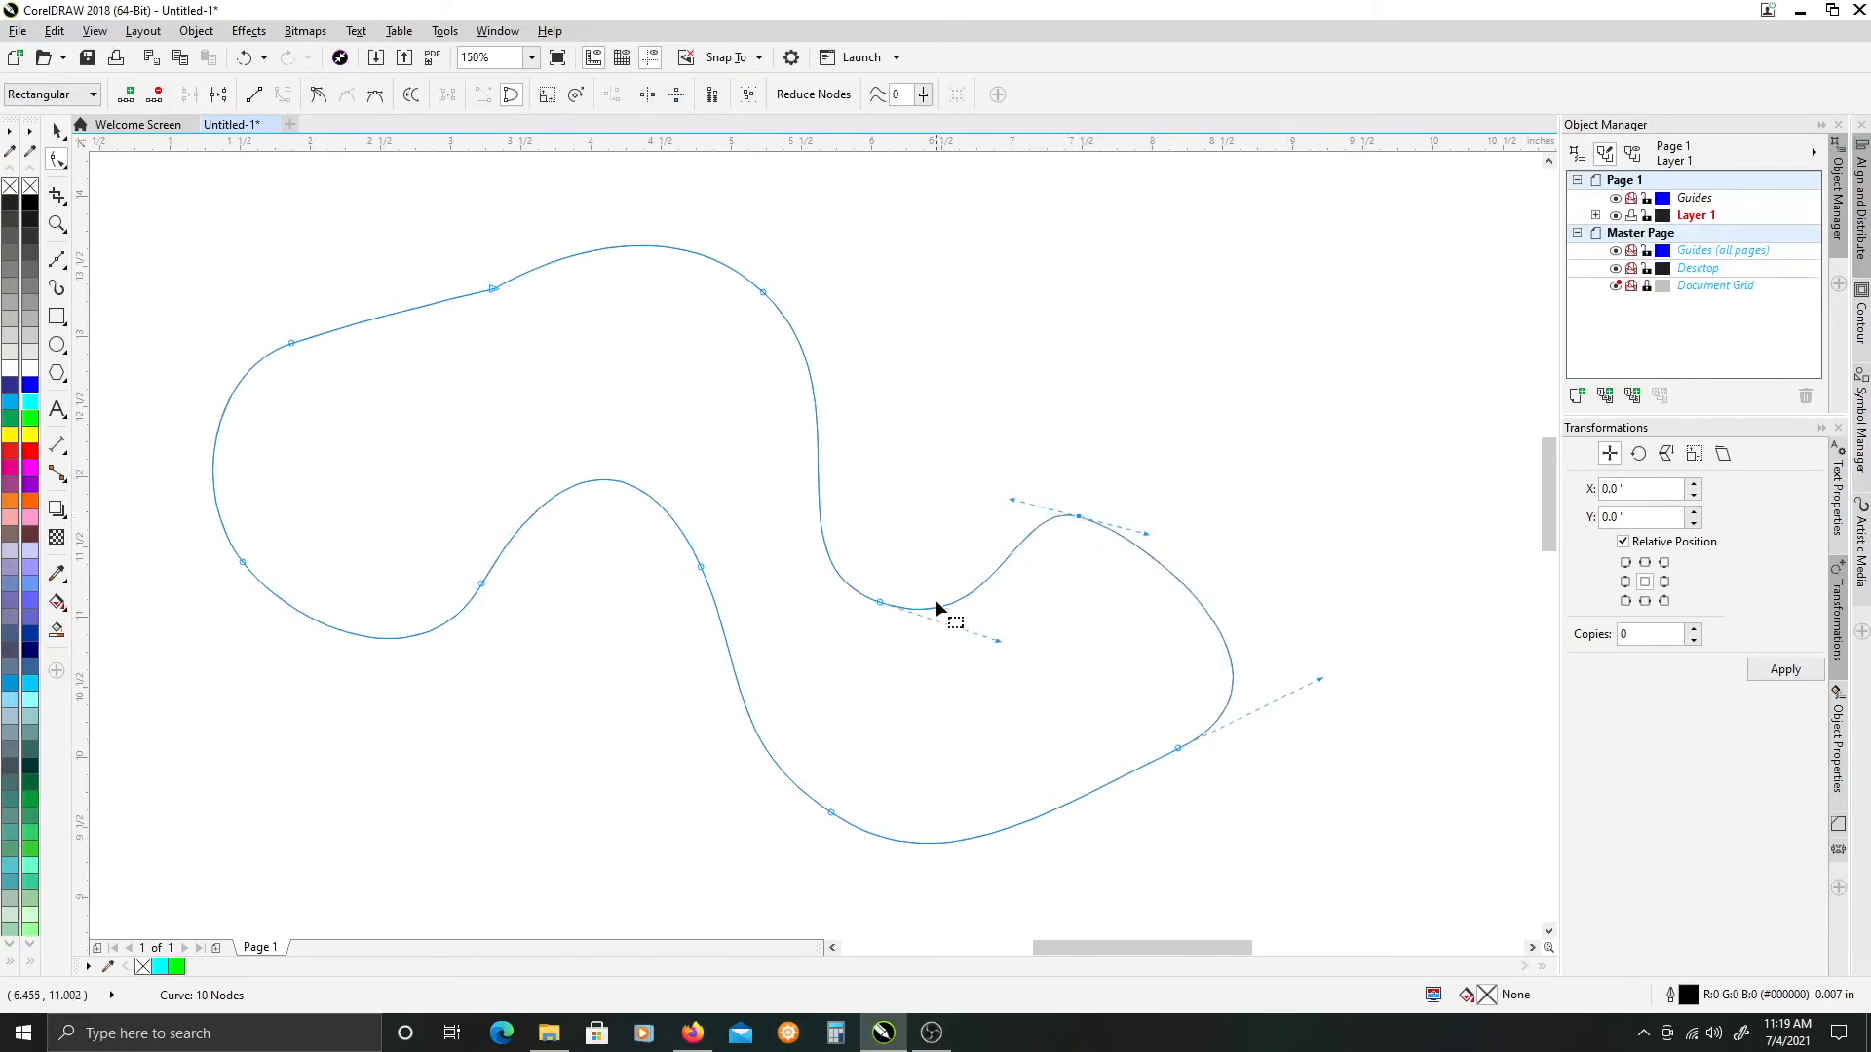
drag(1015, 510, 1110, 504)
drag(882, 606, 881, 582)
drag(1004, 626, 952, 626)
- Select all nodes of the outline and convert them to Symmetrical
drag(171, 220, 1295, 869)
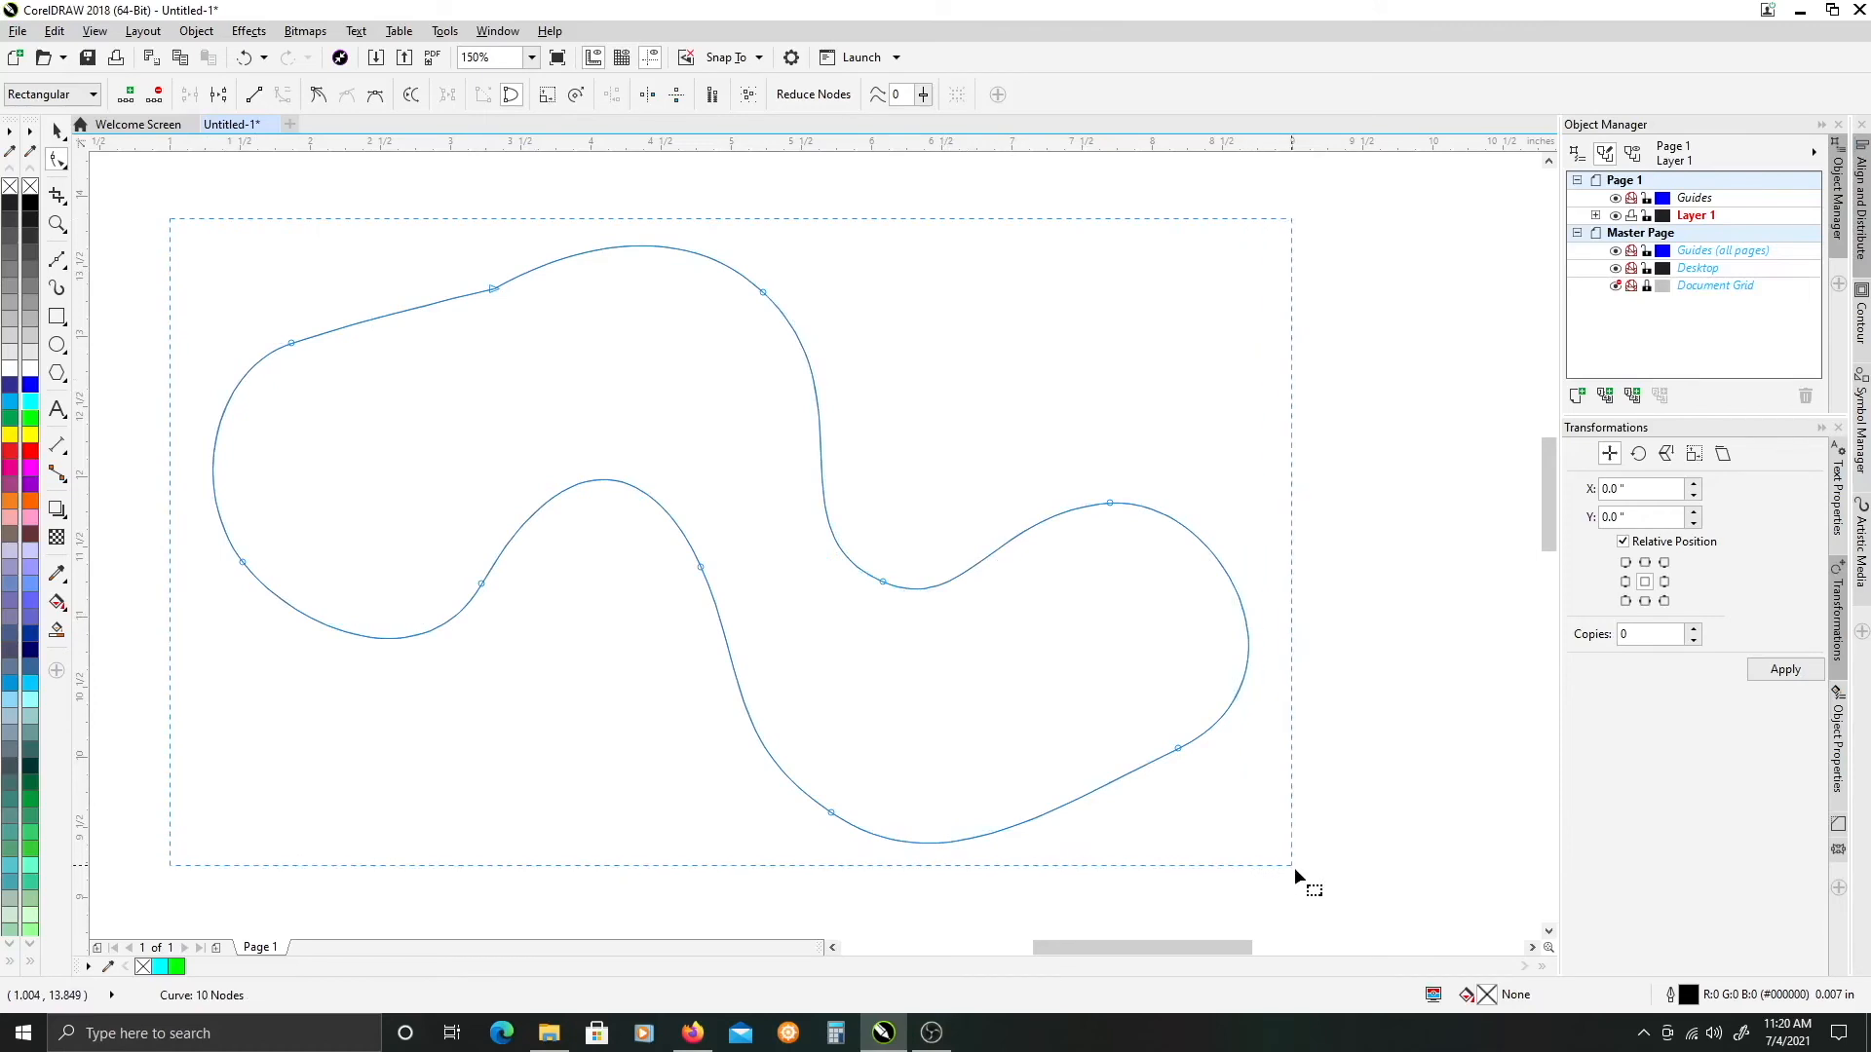
right_click(1107, 501)
click(1173, 663)
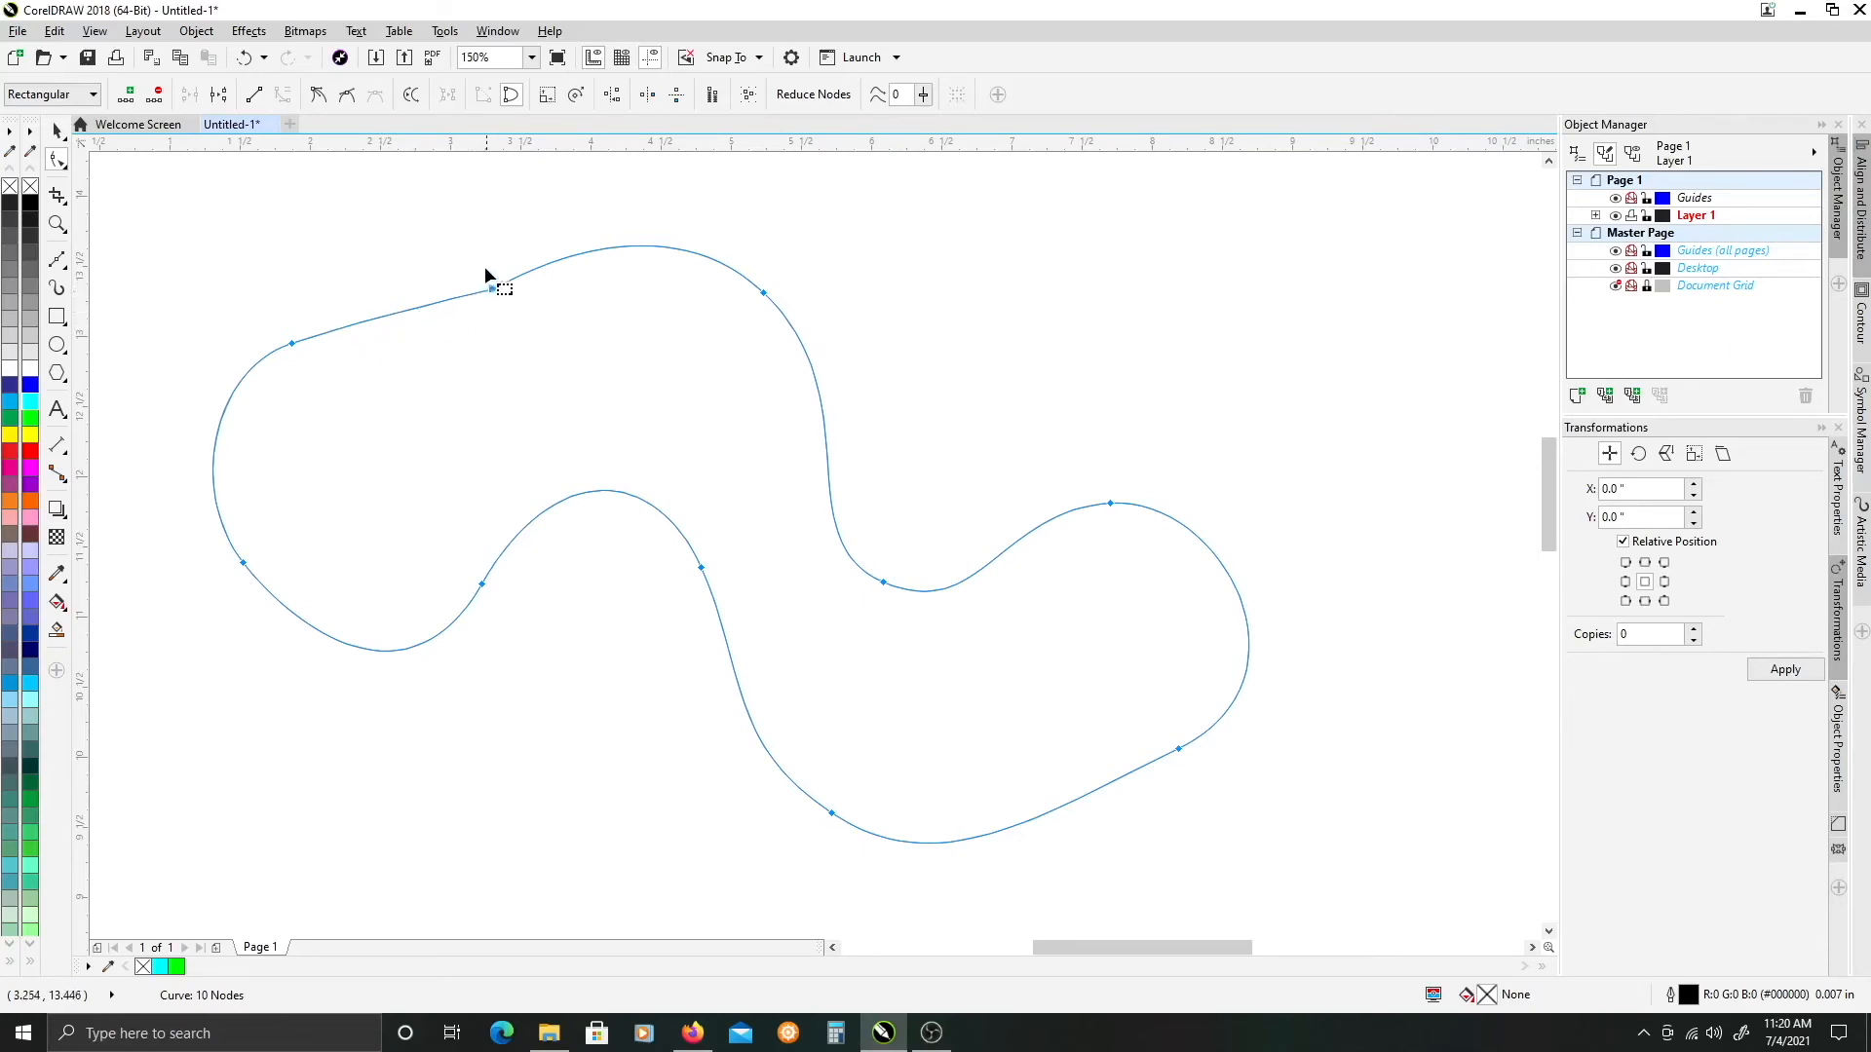
click(495, 290)
drag(180, 200, 1060, 751)
right_click(1111, 503)
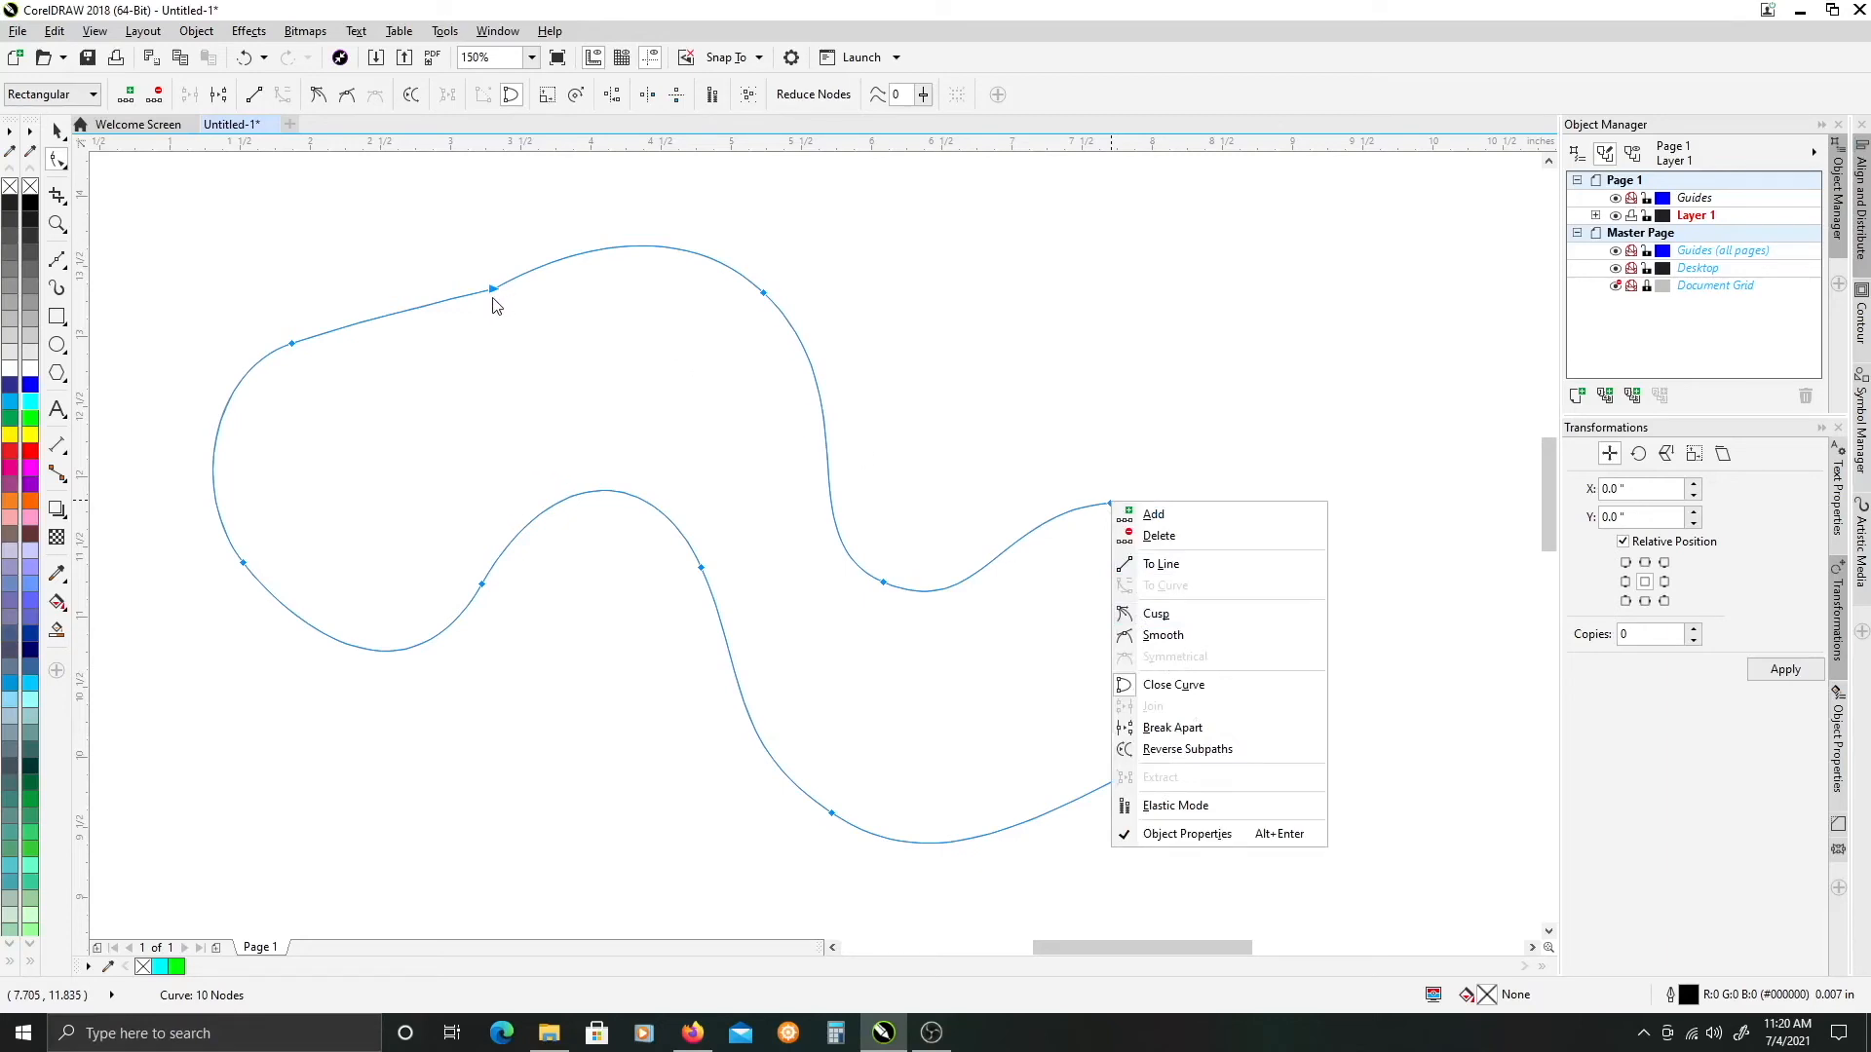
click(470, 256)
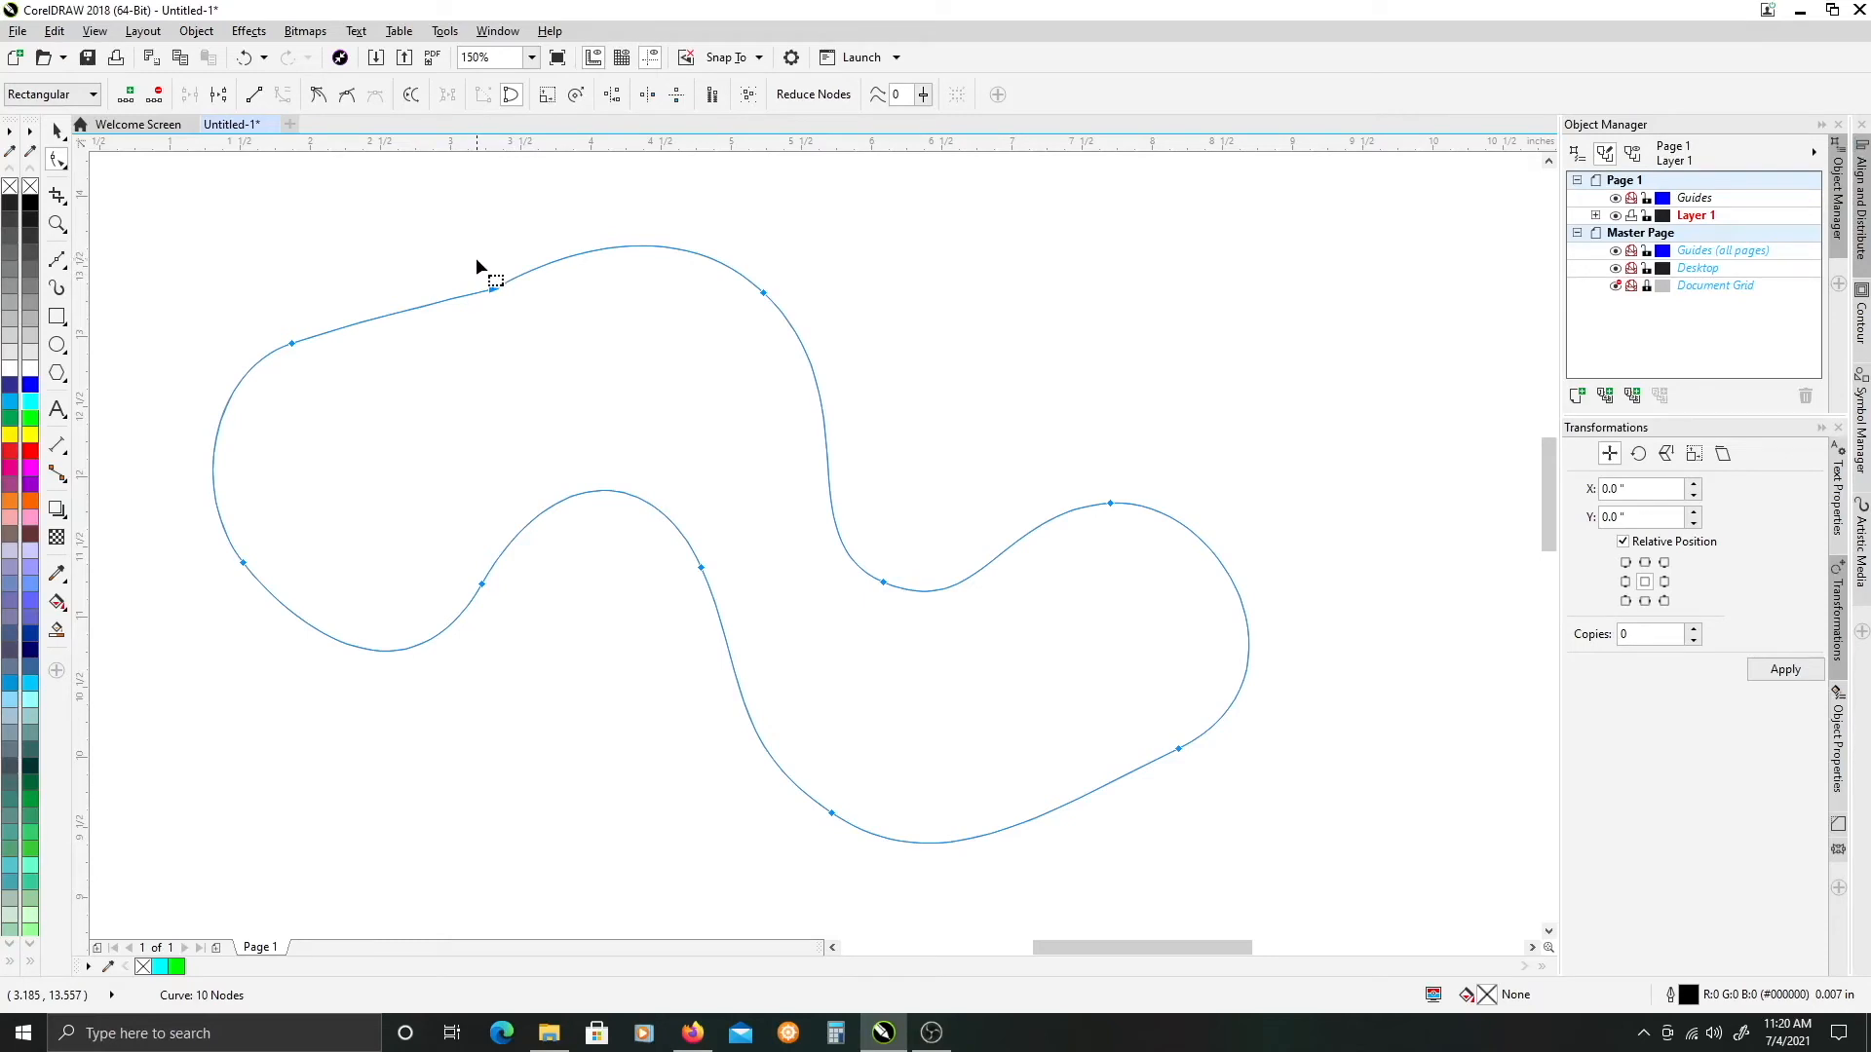
- Swing the handles of the outline's start node to dip the curve on its left and raise the curve on its right
drag(448, 248, 553, 357)
scroll(487, 294, up, 4)
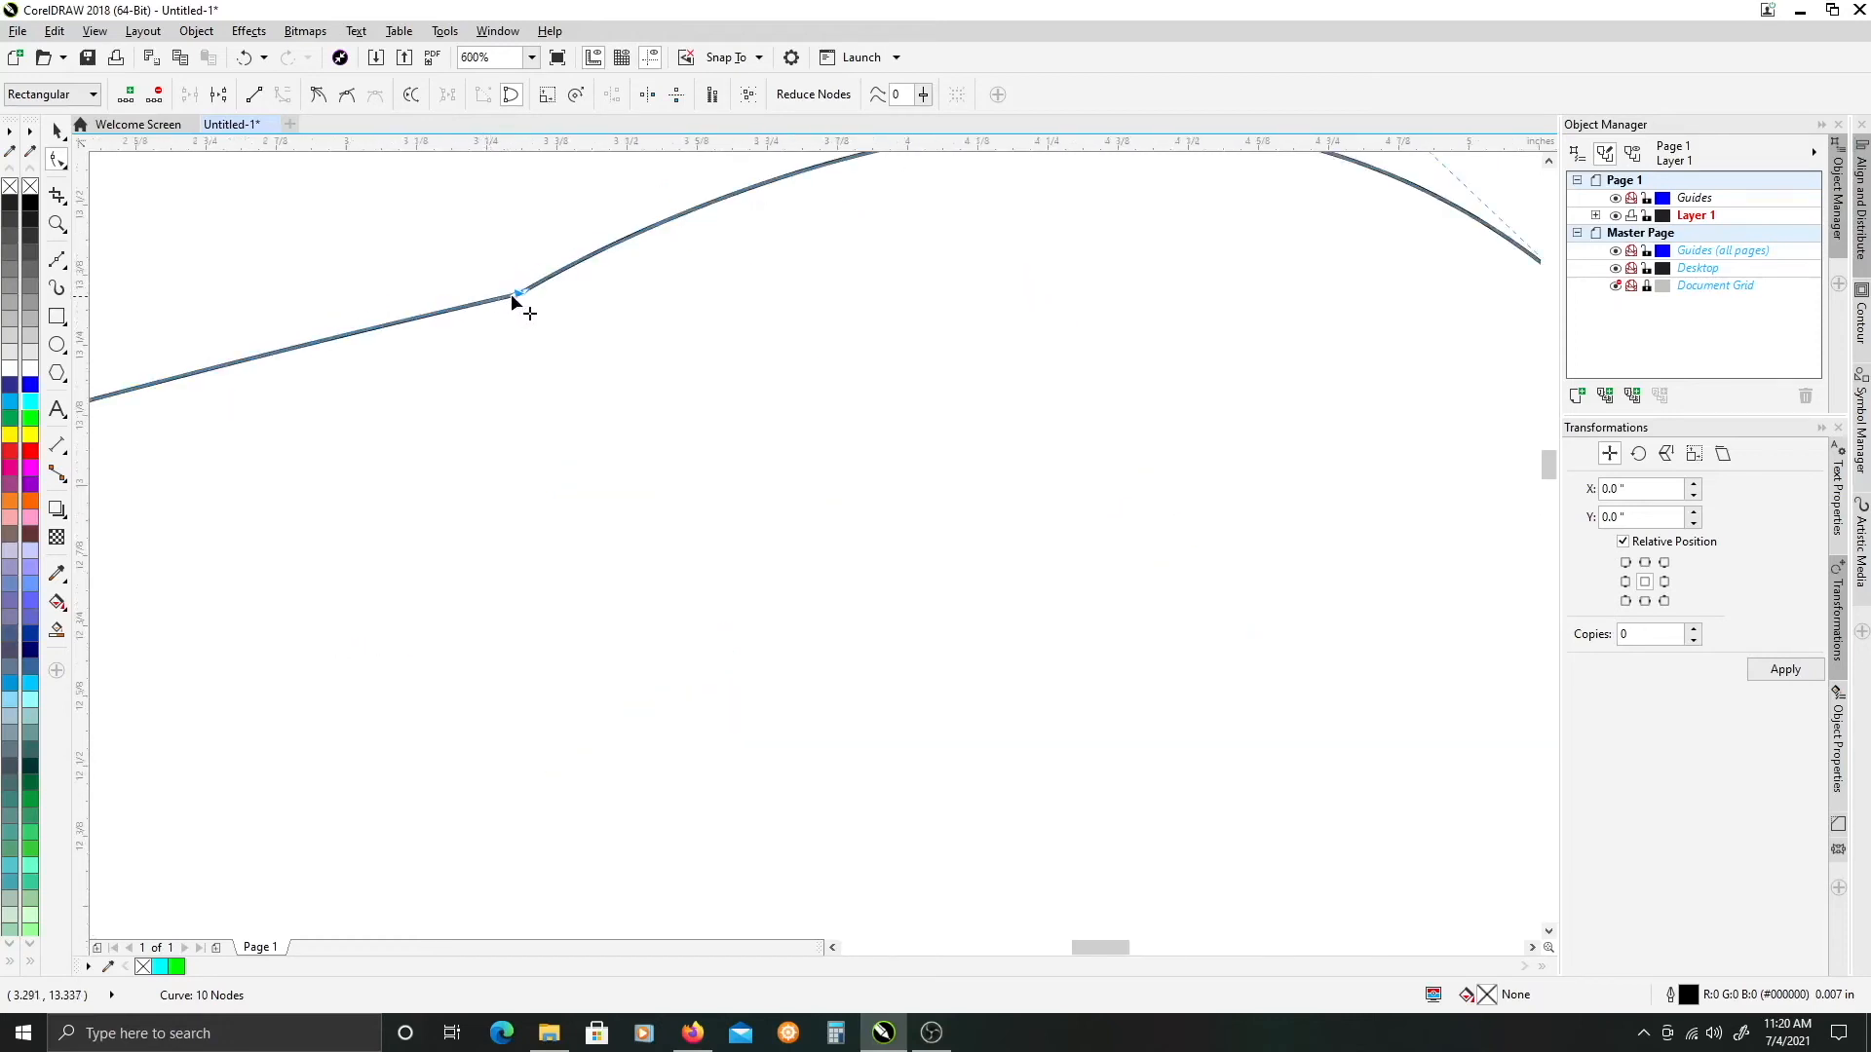
drag(511, 295, 364, 393)
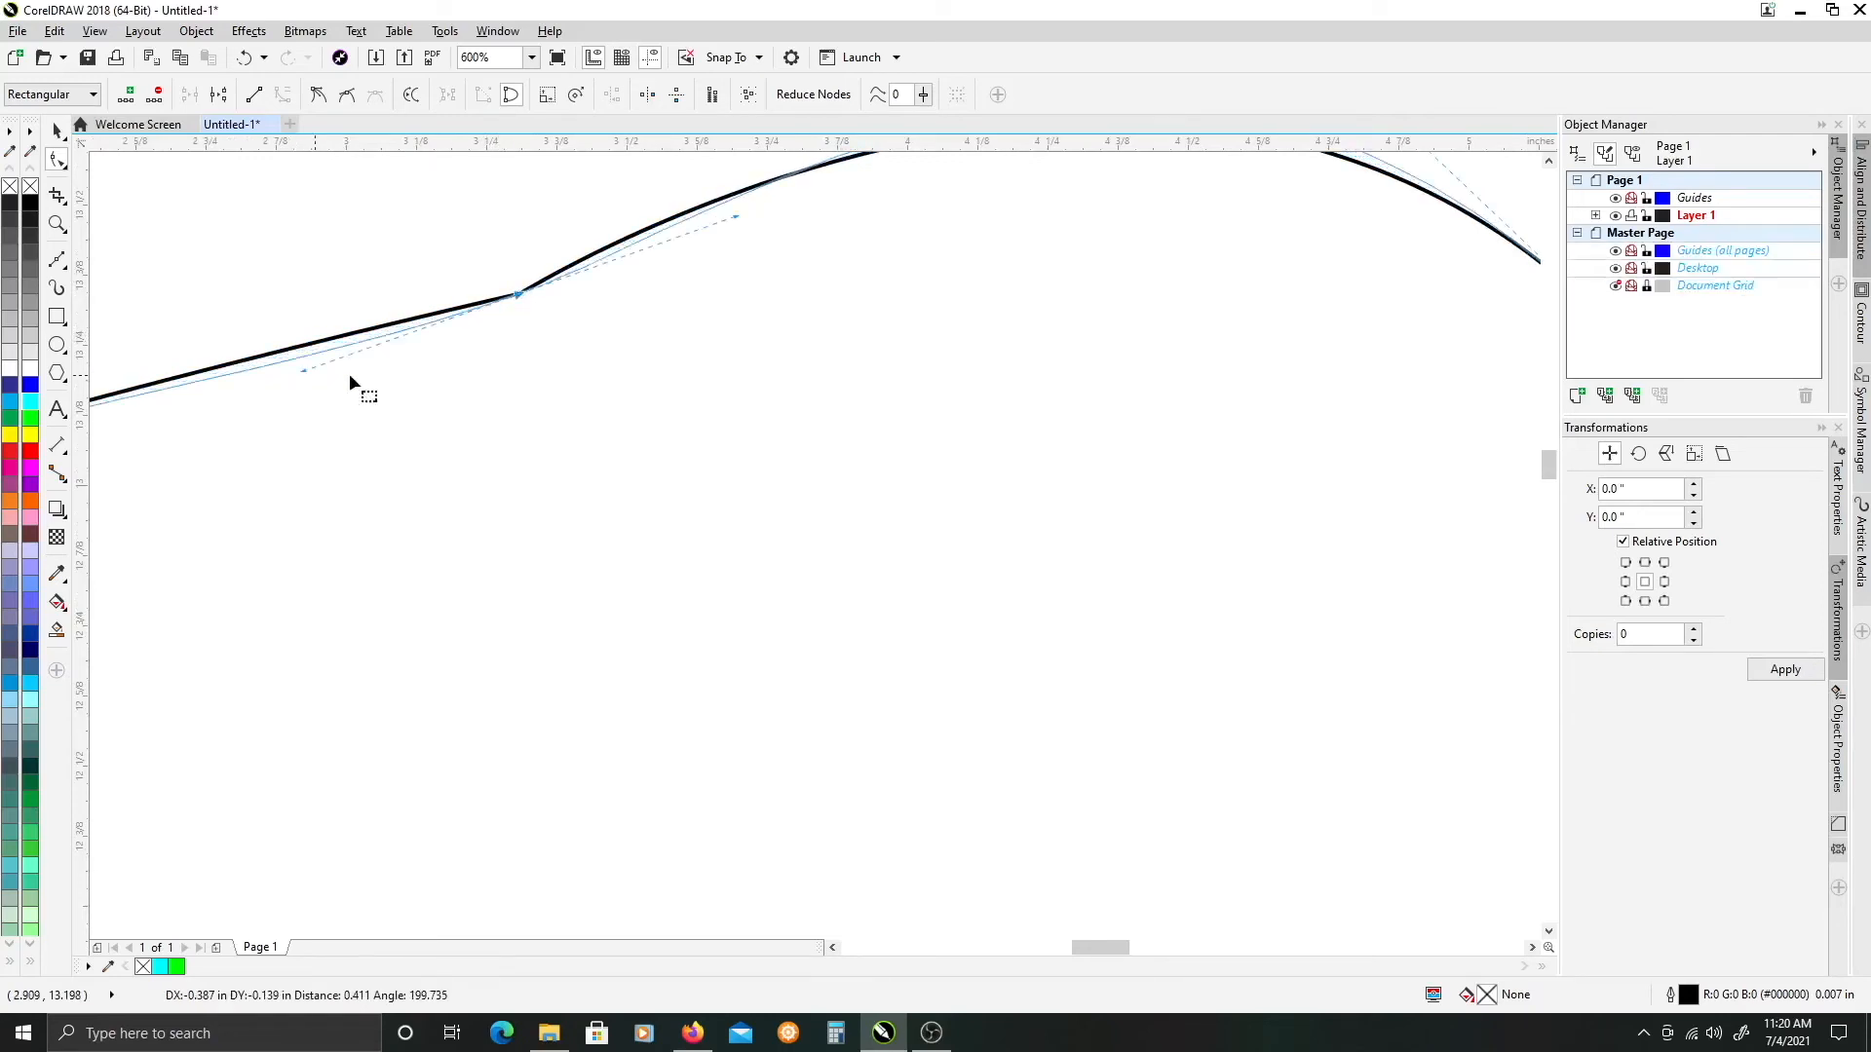
scroll(389, 385, down, 2)
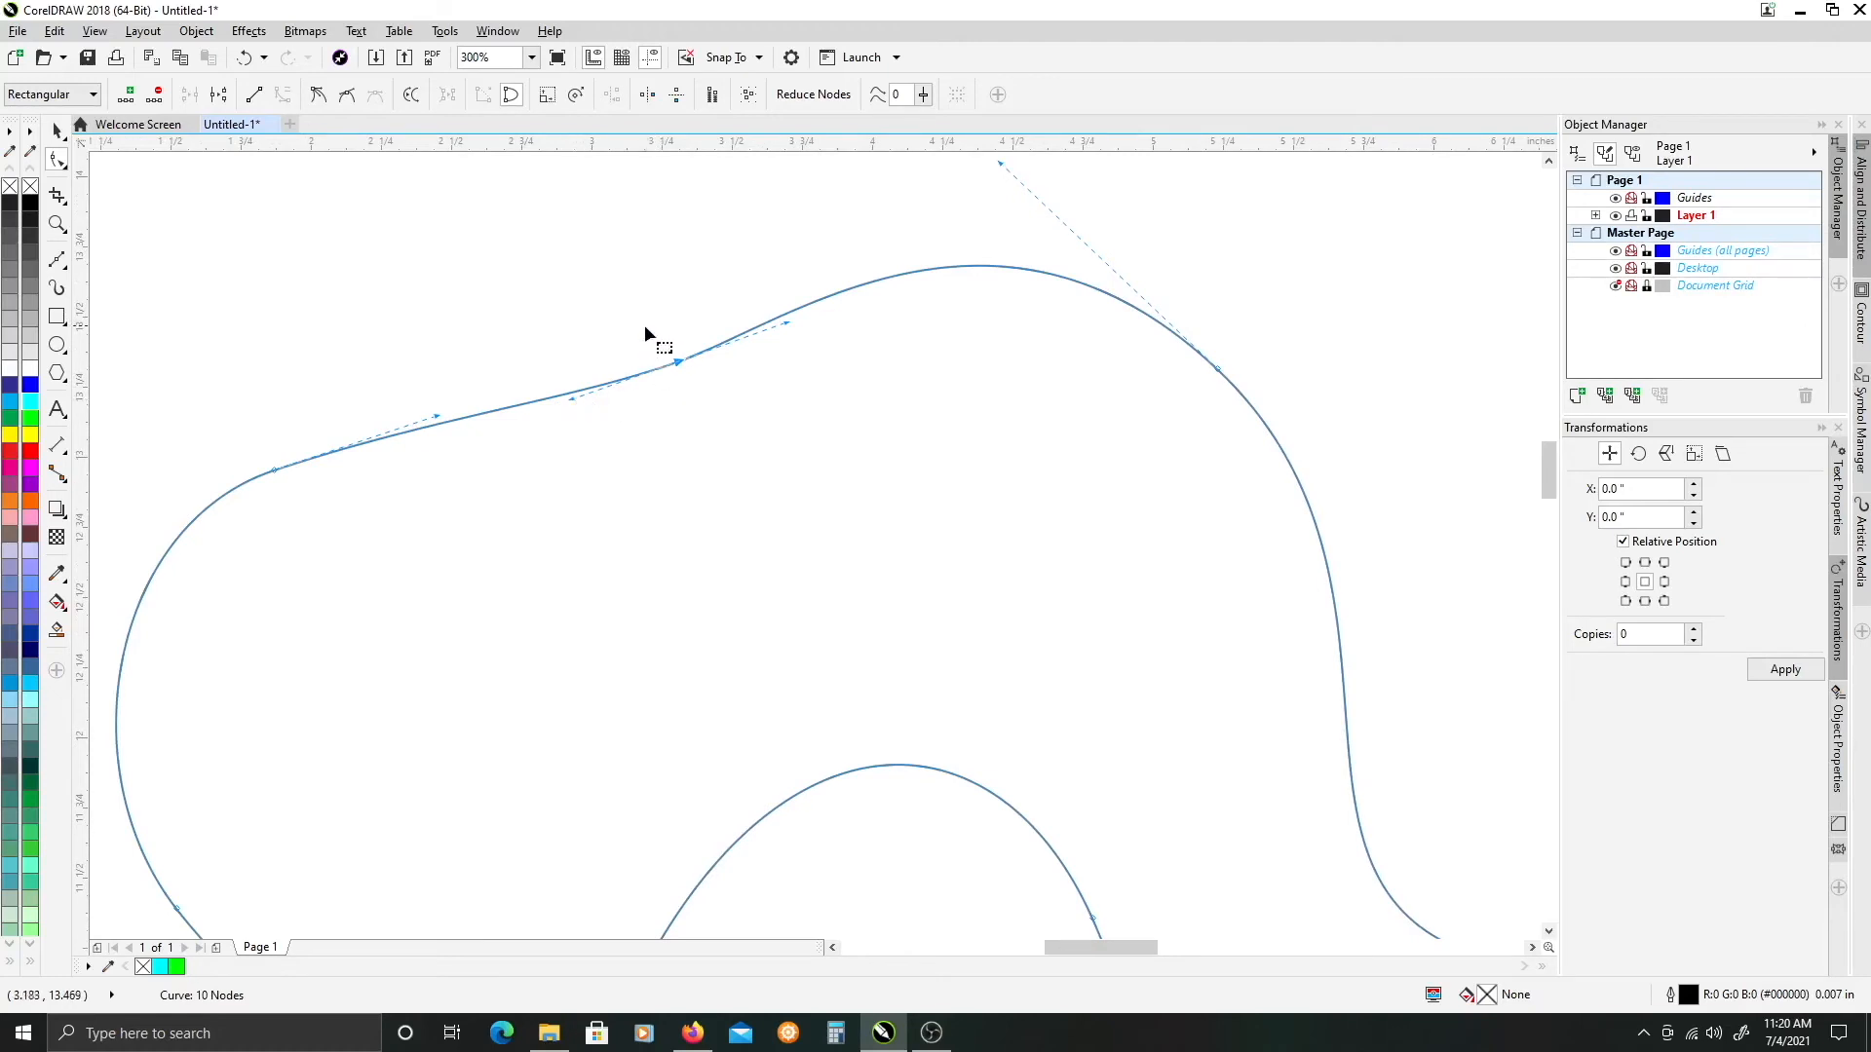
drag(602, 404, 552, 467)
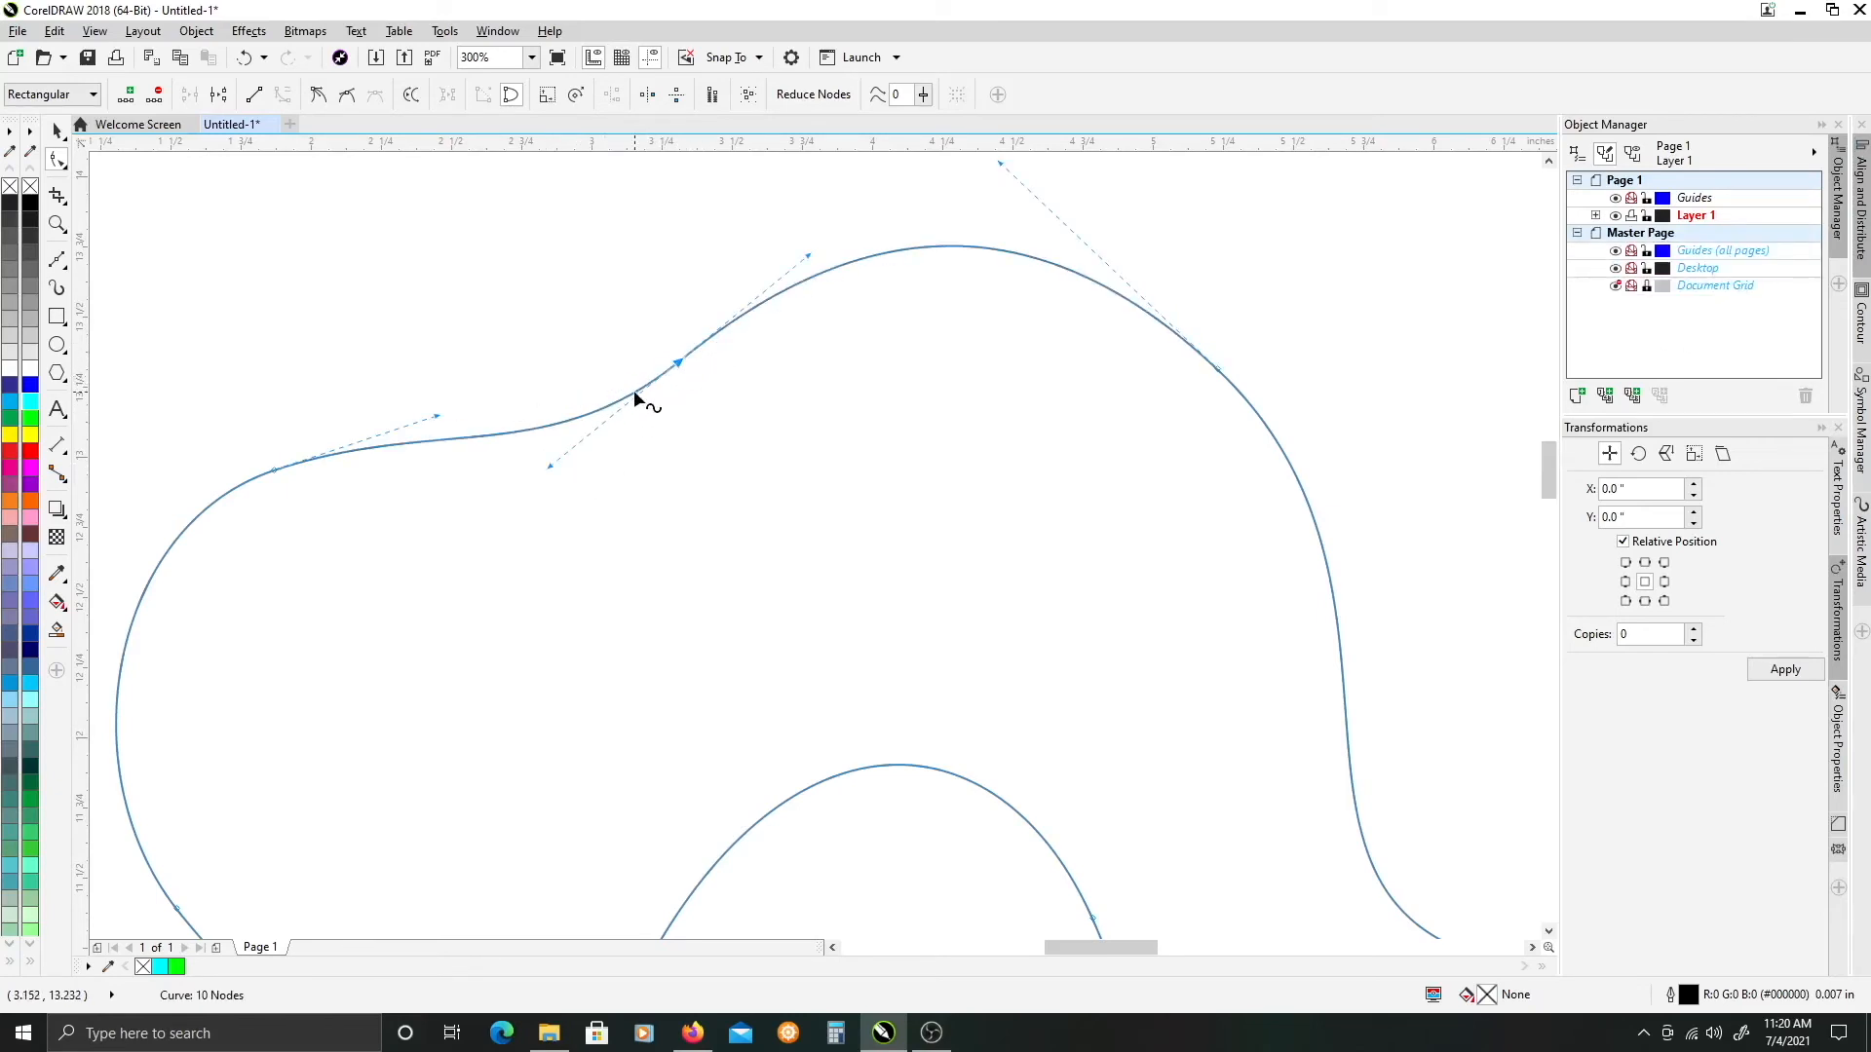
scroll(821, 456, down, 1)
drag(870, 477, 666, 396)
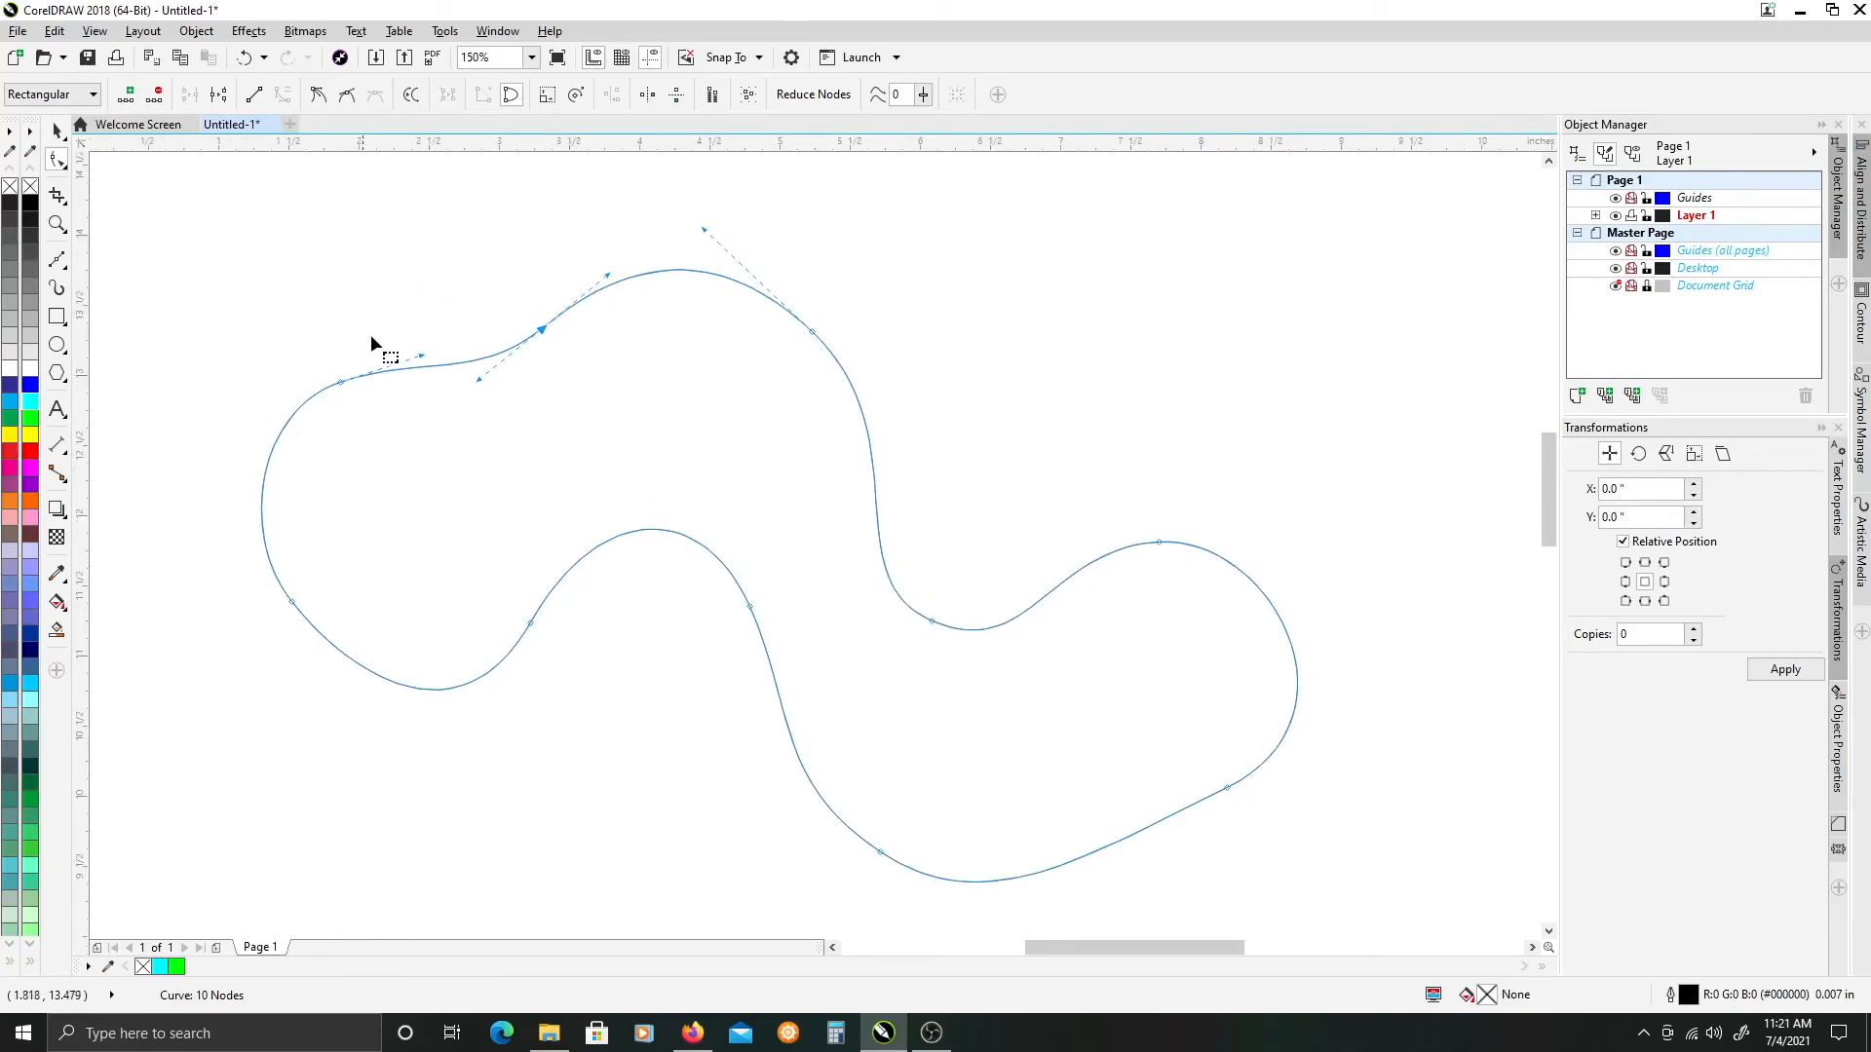
- Select every node of the outline and convert them all to Cusp
drag(1356, 905, 1357, 906)
right_click(1159, 544)
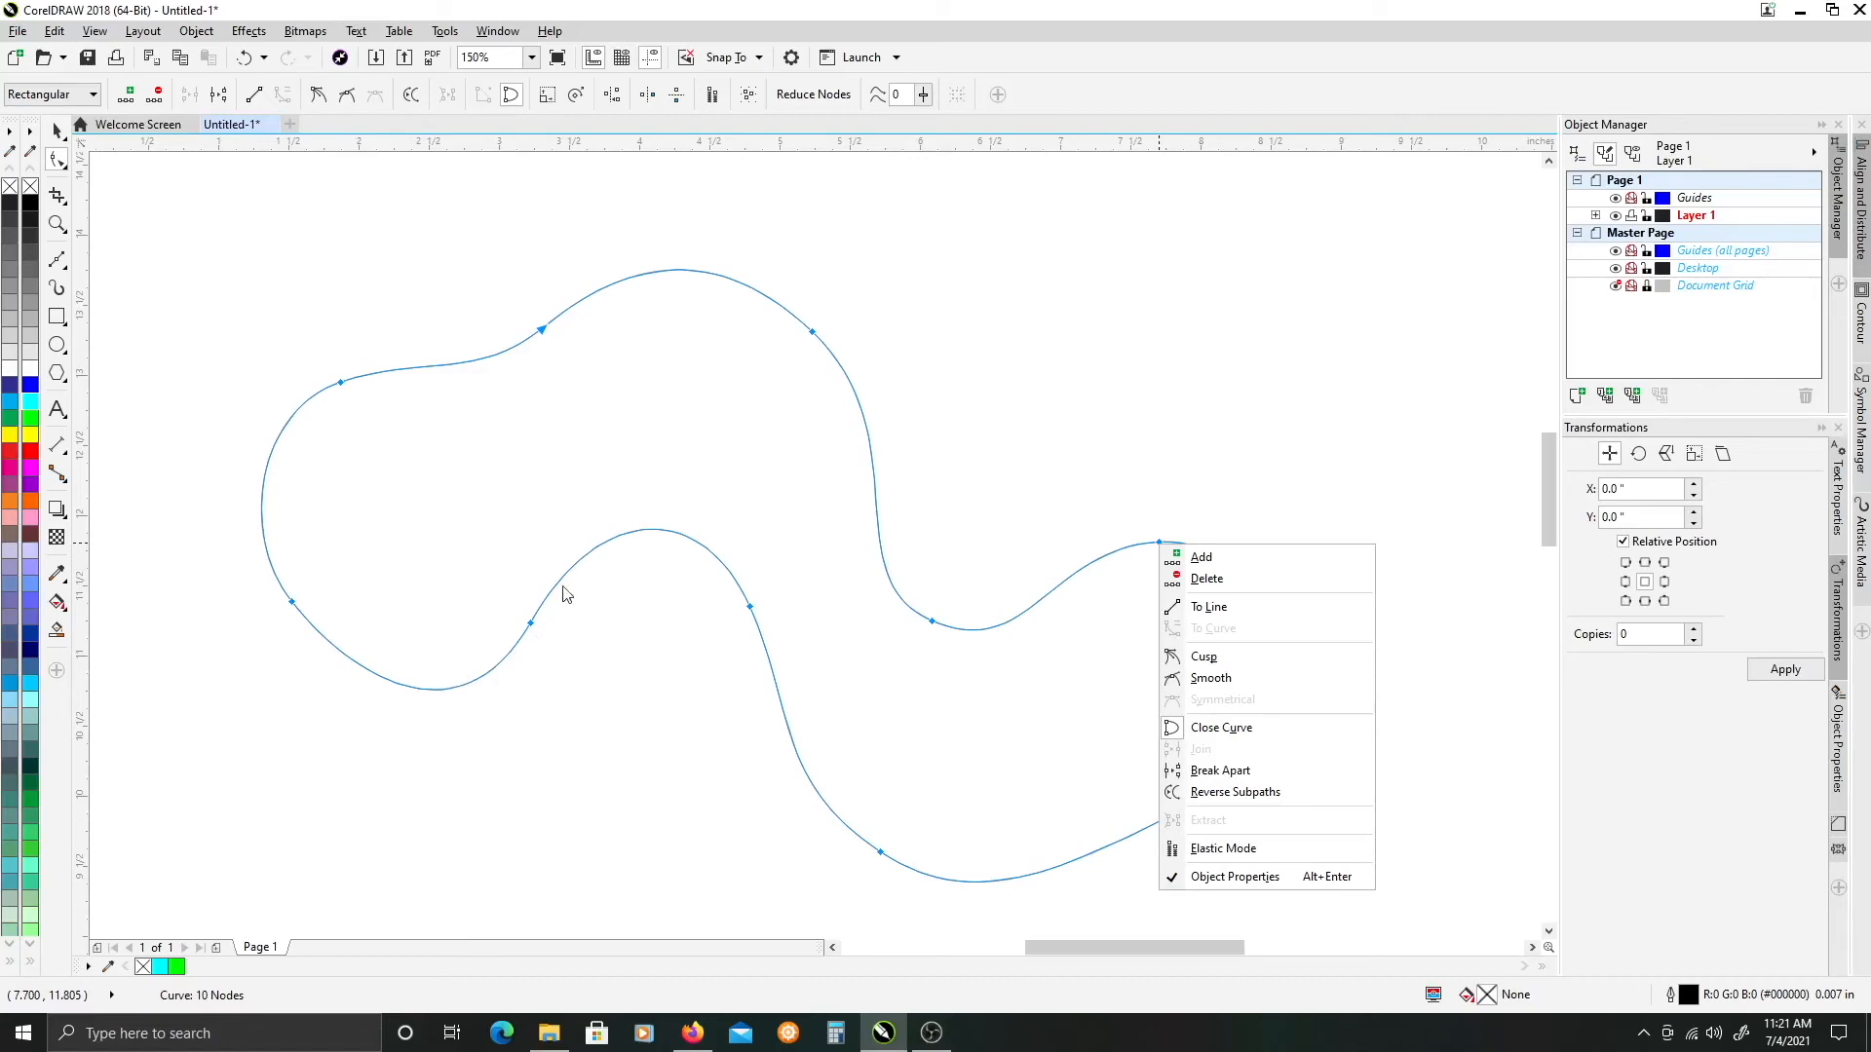
click(1201, 660)
- Move the two handles of the valley node between the lobes independently to form a sharp corner
click(999, 624)
scroll(943, 604, up, 2)
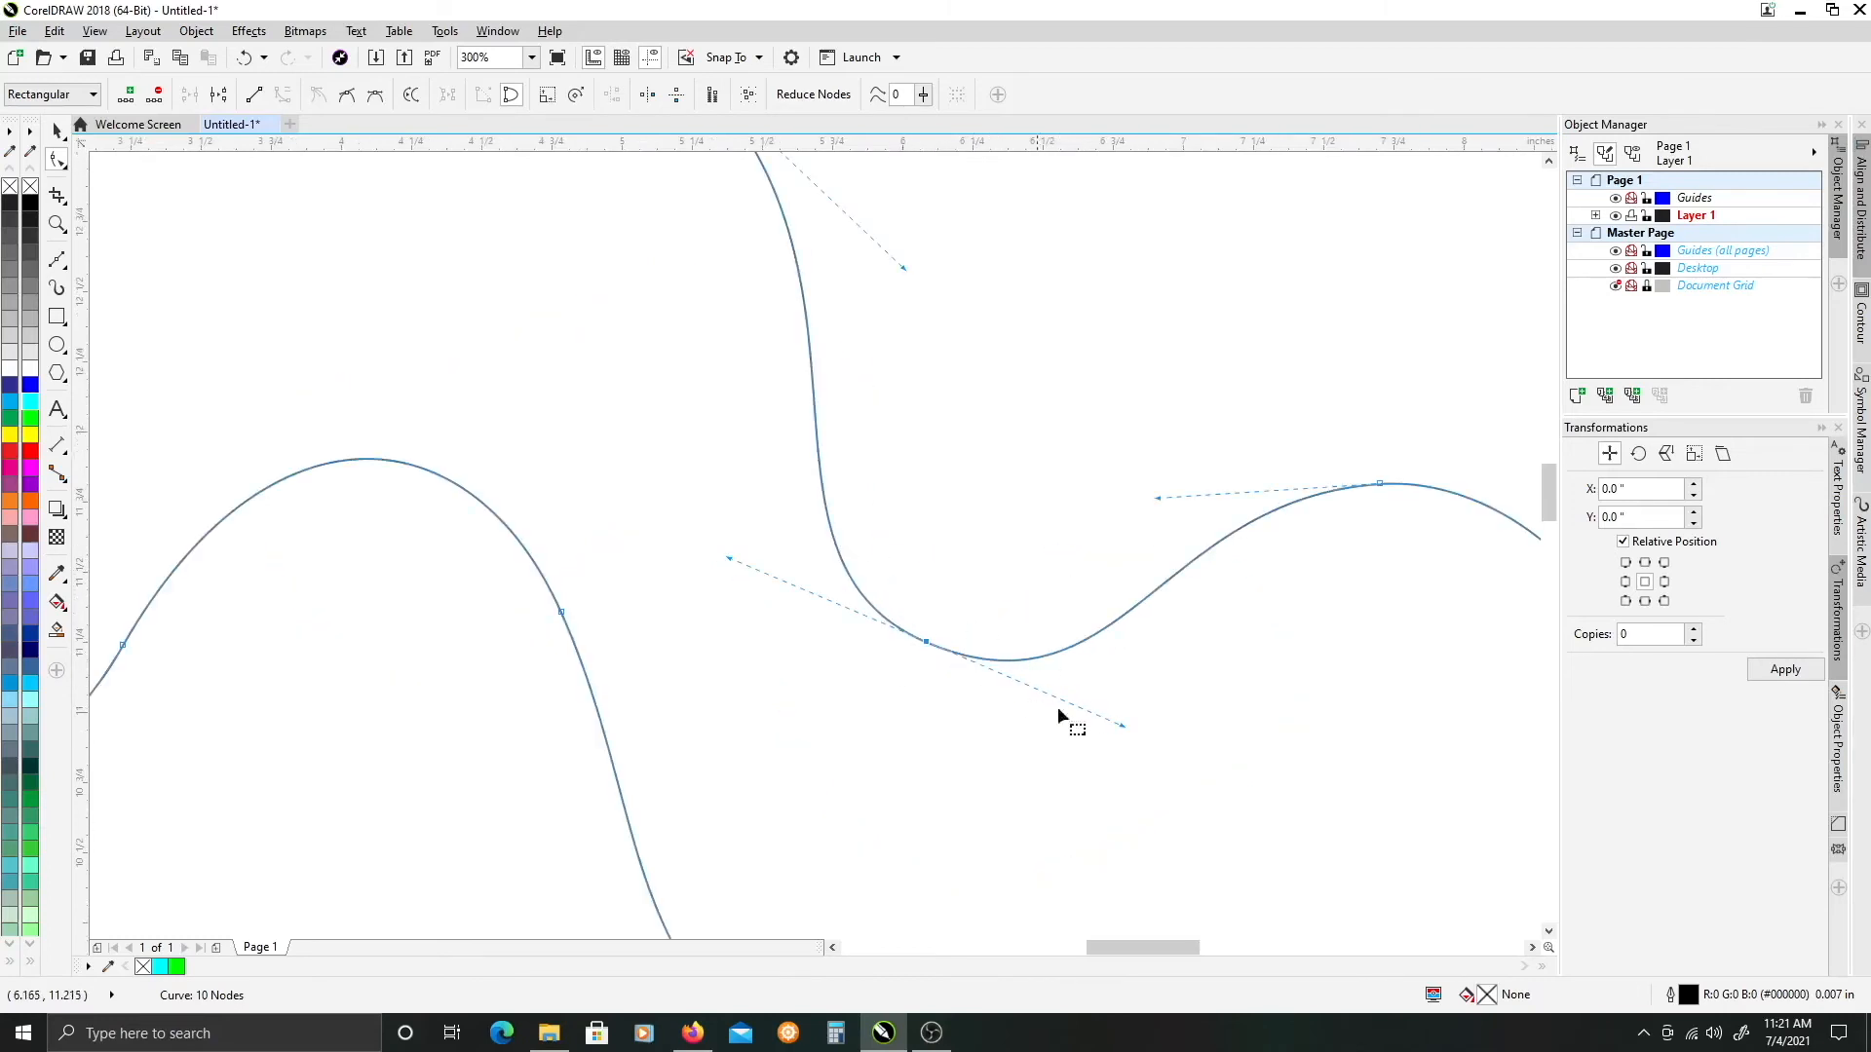
mouse_move(1124, 726)
mouse_down()
mouse_move(1127, 634)
mouse_move(1044, 546)
mouse_move(1036, 498)
mouse_move(1081, 735)
mouse_move(1028, 854)
mouse_move(1124, 760)
mouse_move(1153, 617)
mouse_move(1085, 591)
mouse_move(1014, 510)
mouse_move(1017, 431)
mouse_up()
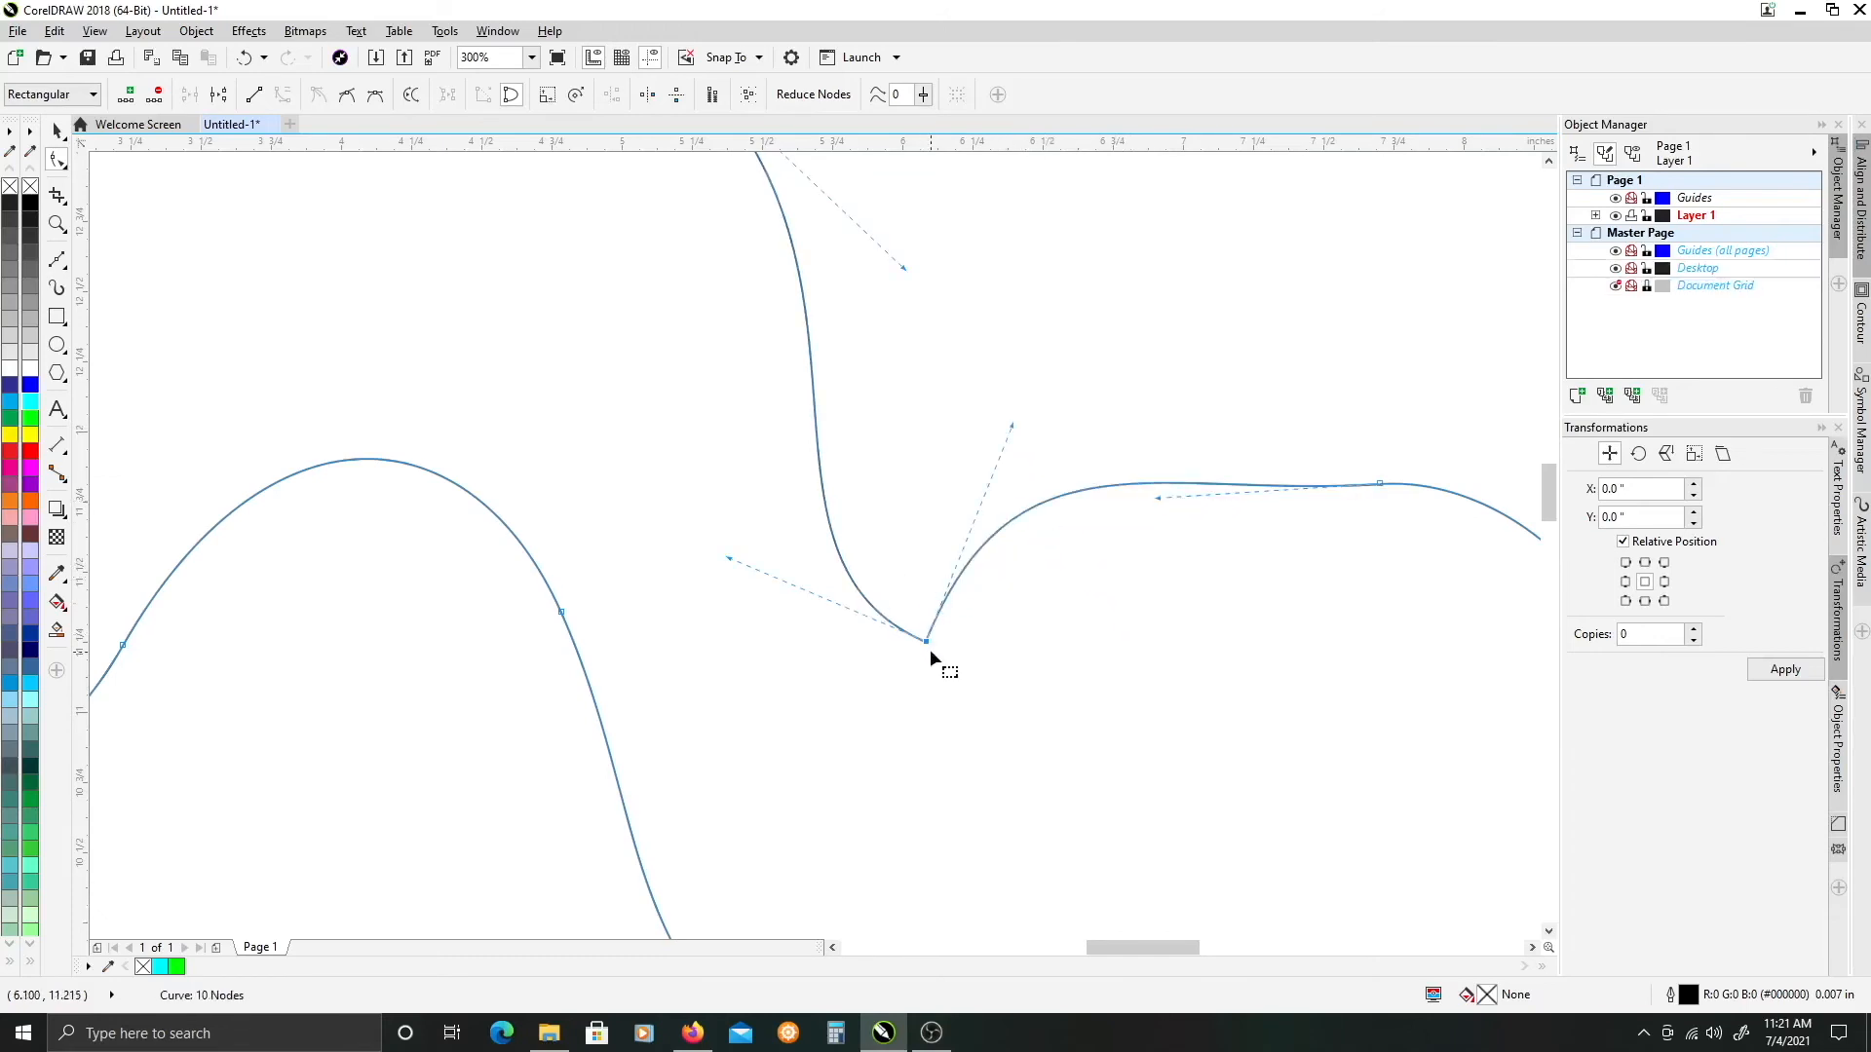
drag(733, 563, 696, 518)
drag(1011, 427, 1111, 407)
scroll(1073, 635, down, 2)
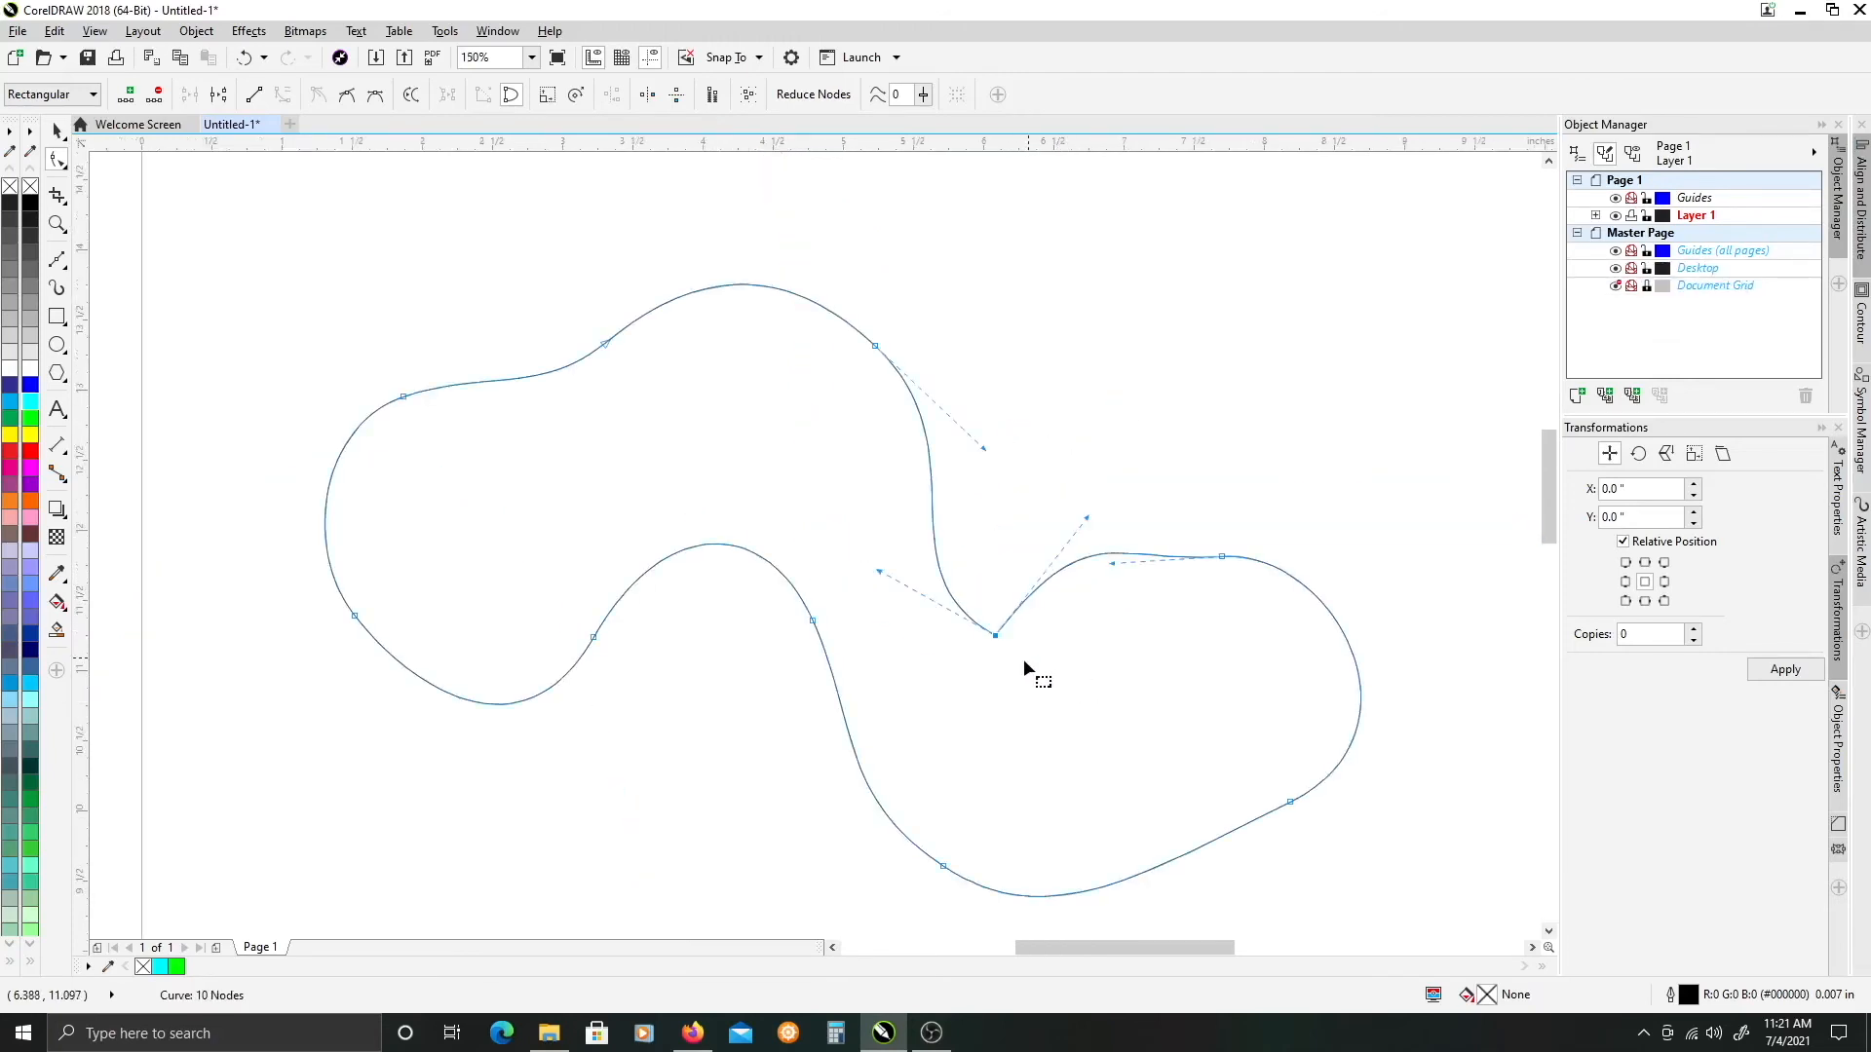
- Convert the valley node to Smooth, then shorten and tilt its handles to round the valley
scroll(997, 638, up, 2)
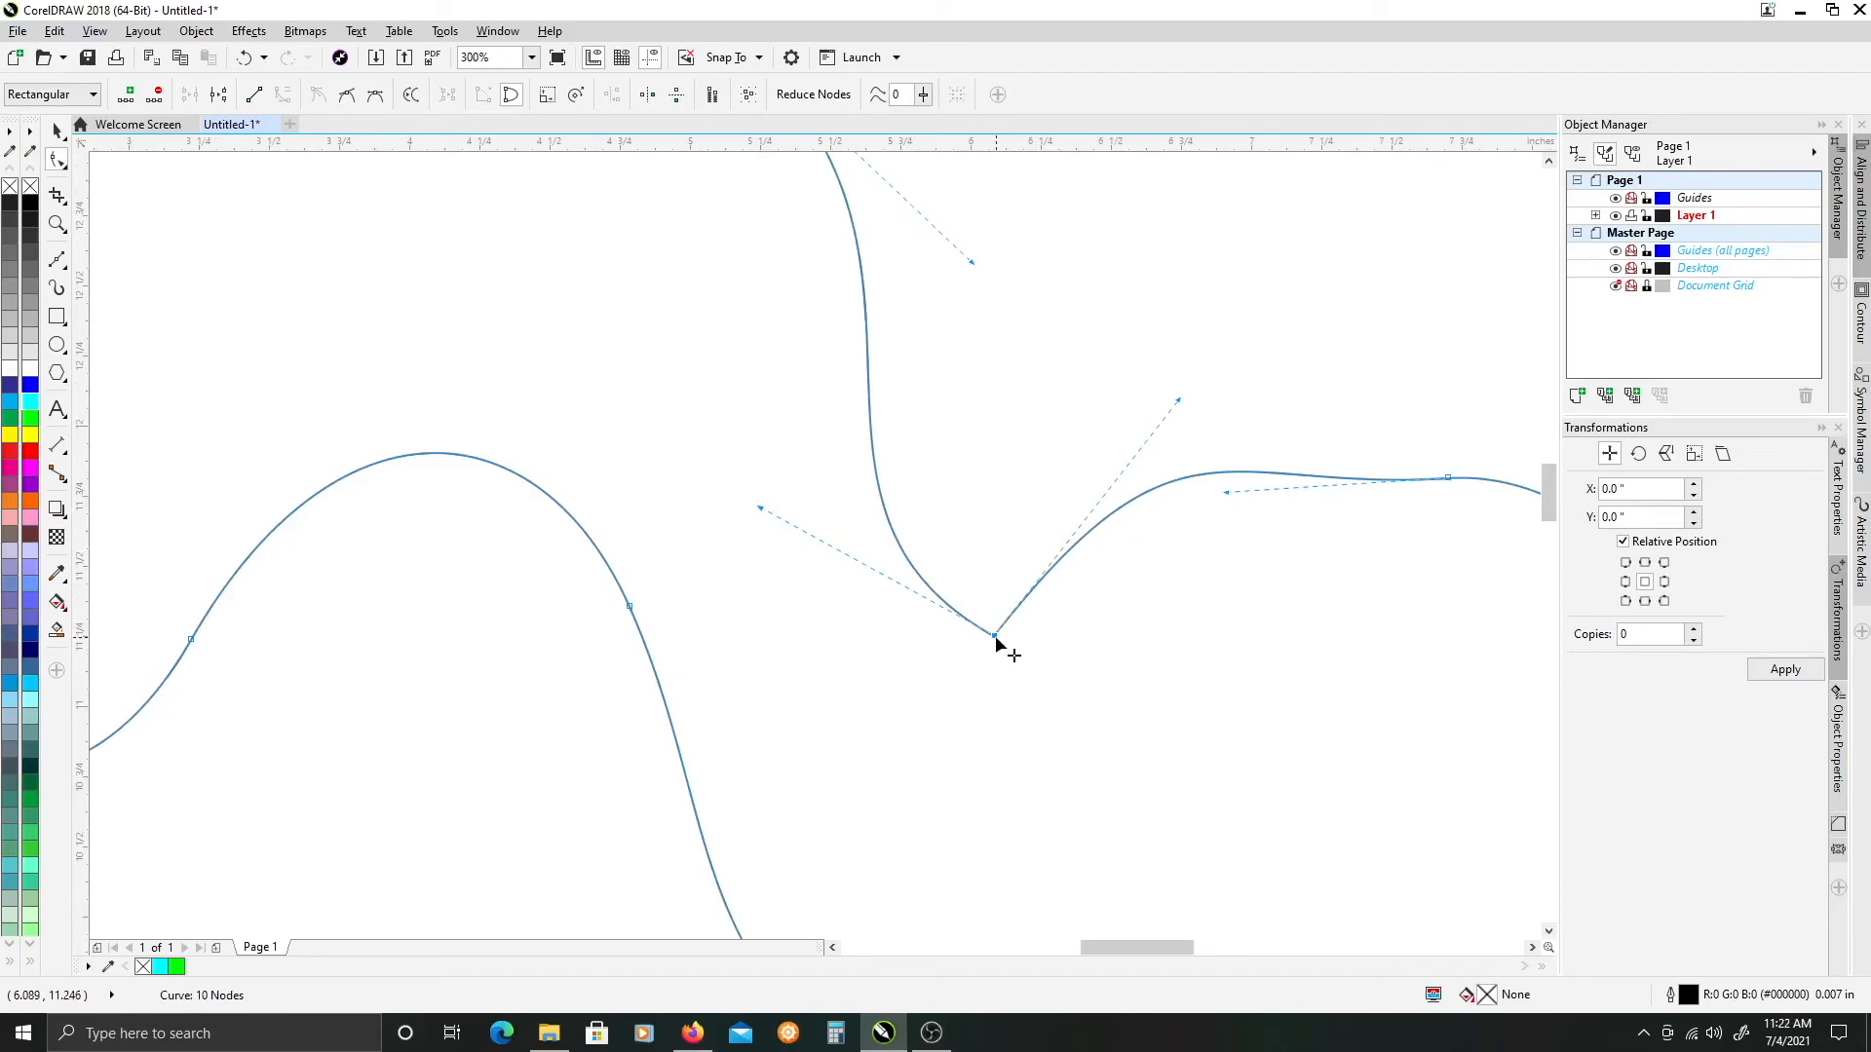
right_click(996, 640)
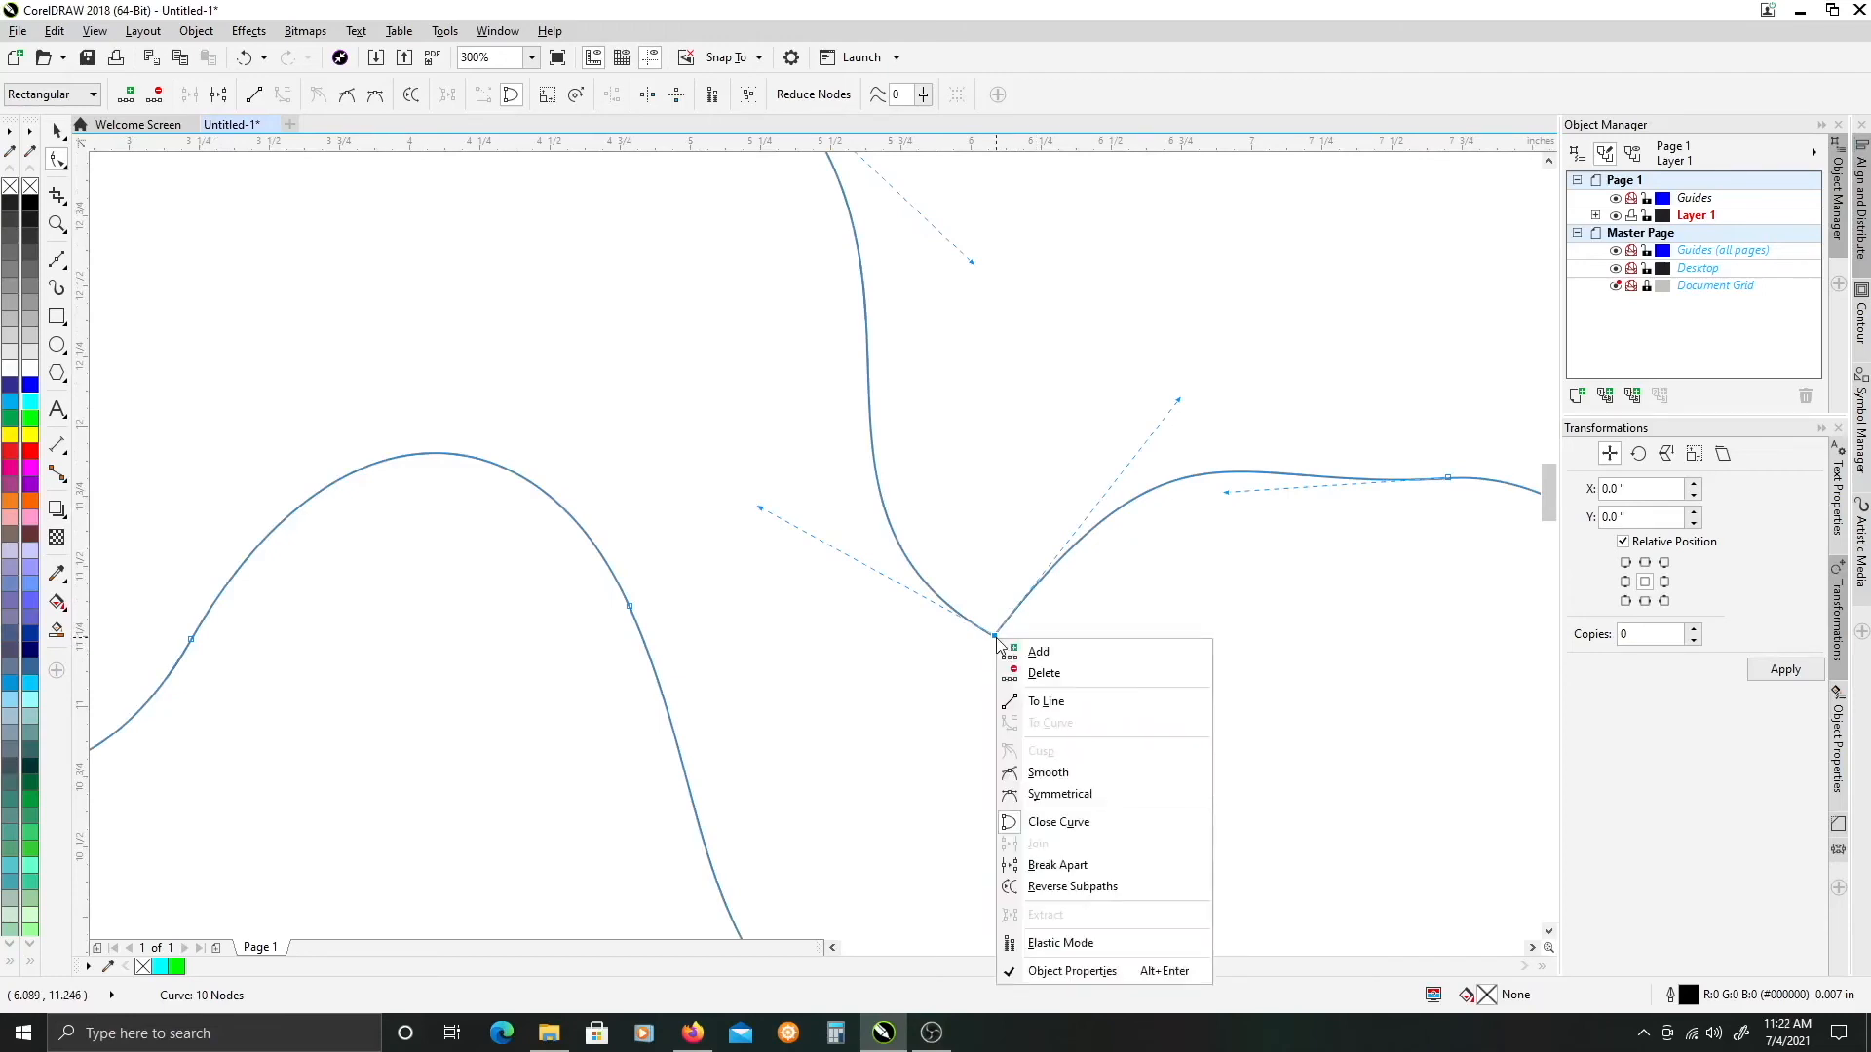
click(1061, 769)
drag(735, 700, 919, 647)
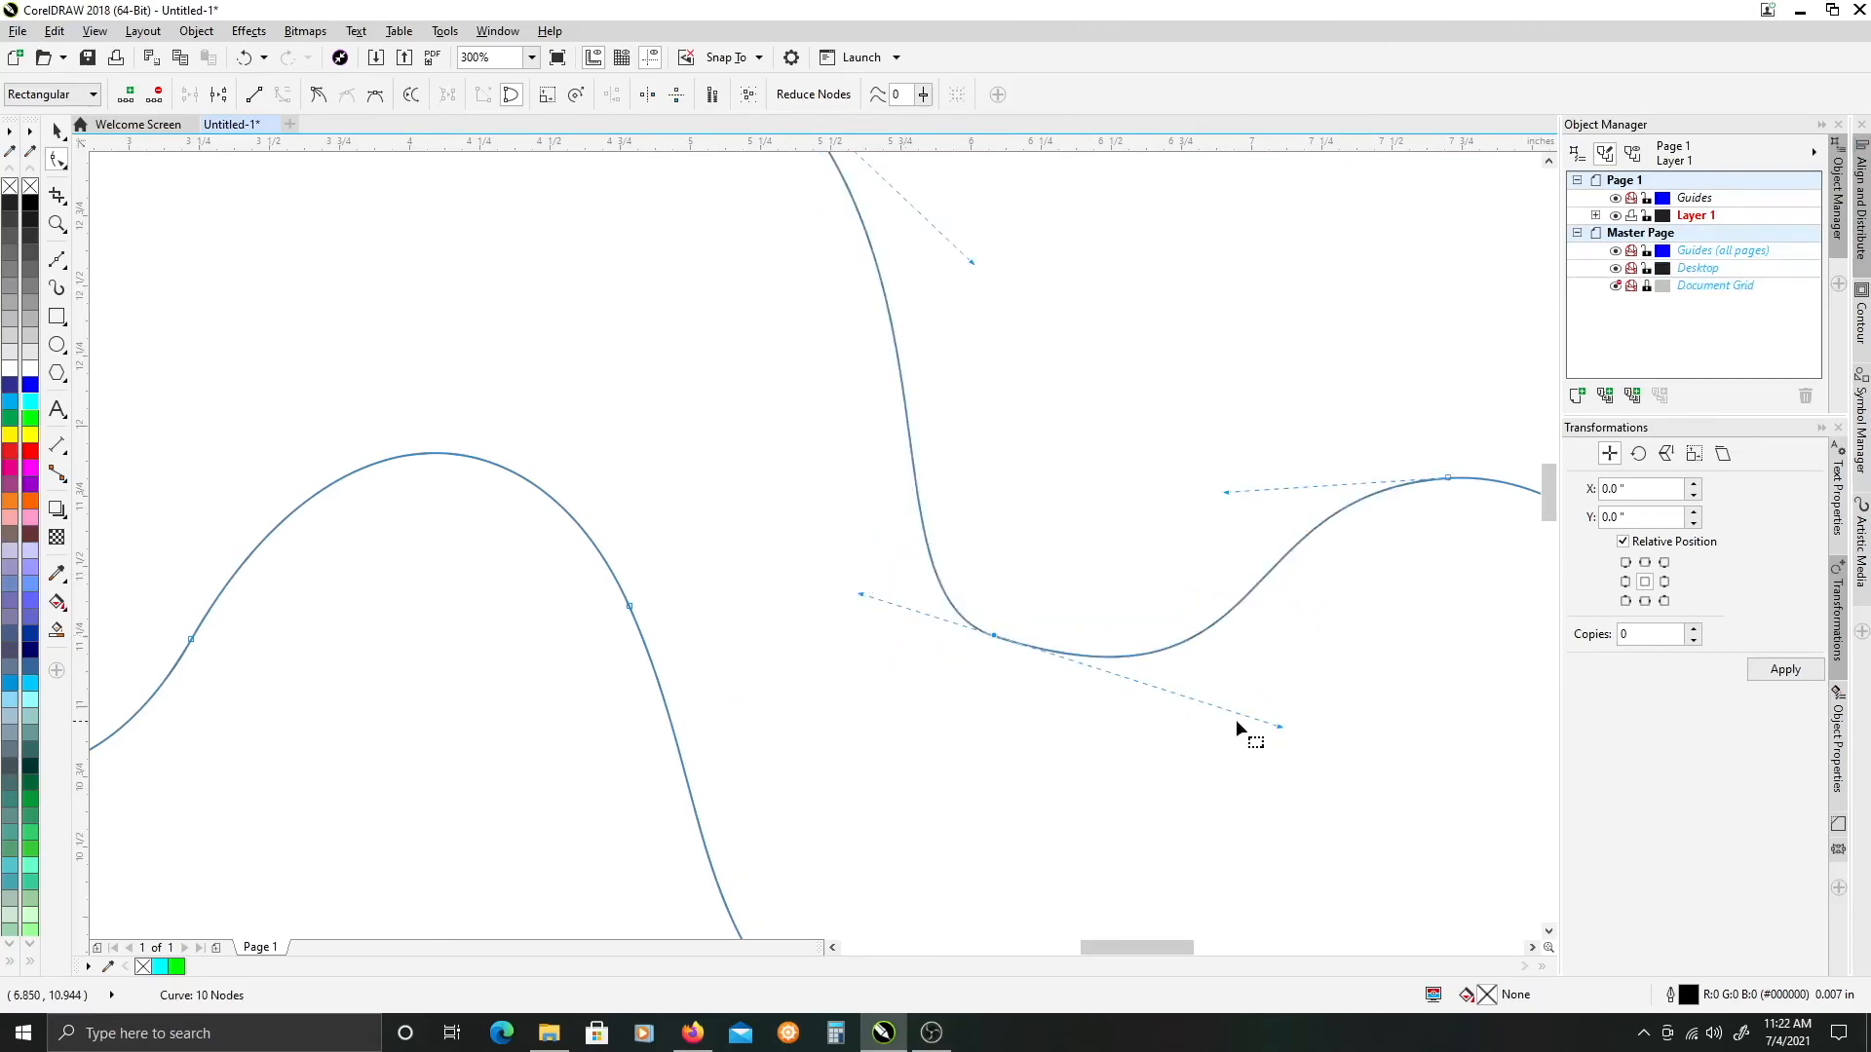
drag(1280, 728, 988, 573)
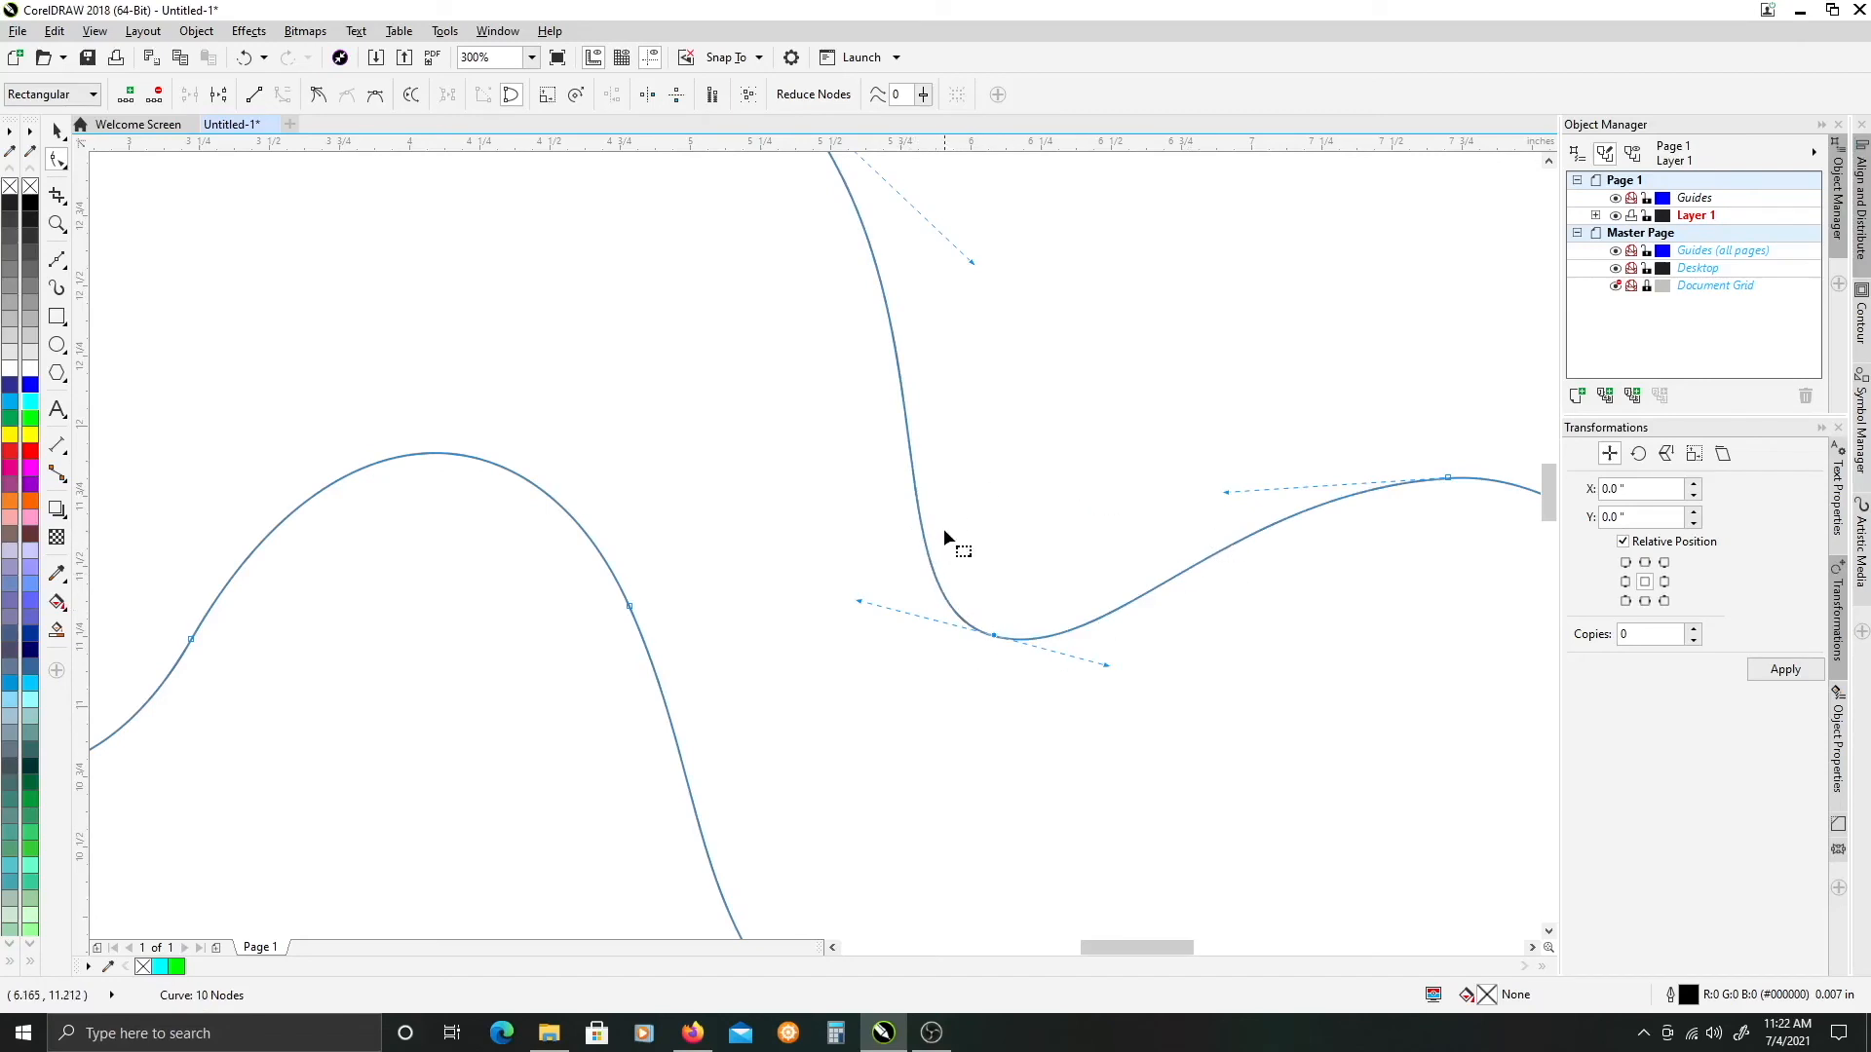
- Convert the valley node to Cusp and swing only its right handle upward to make a corner
right_click(994, 638)
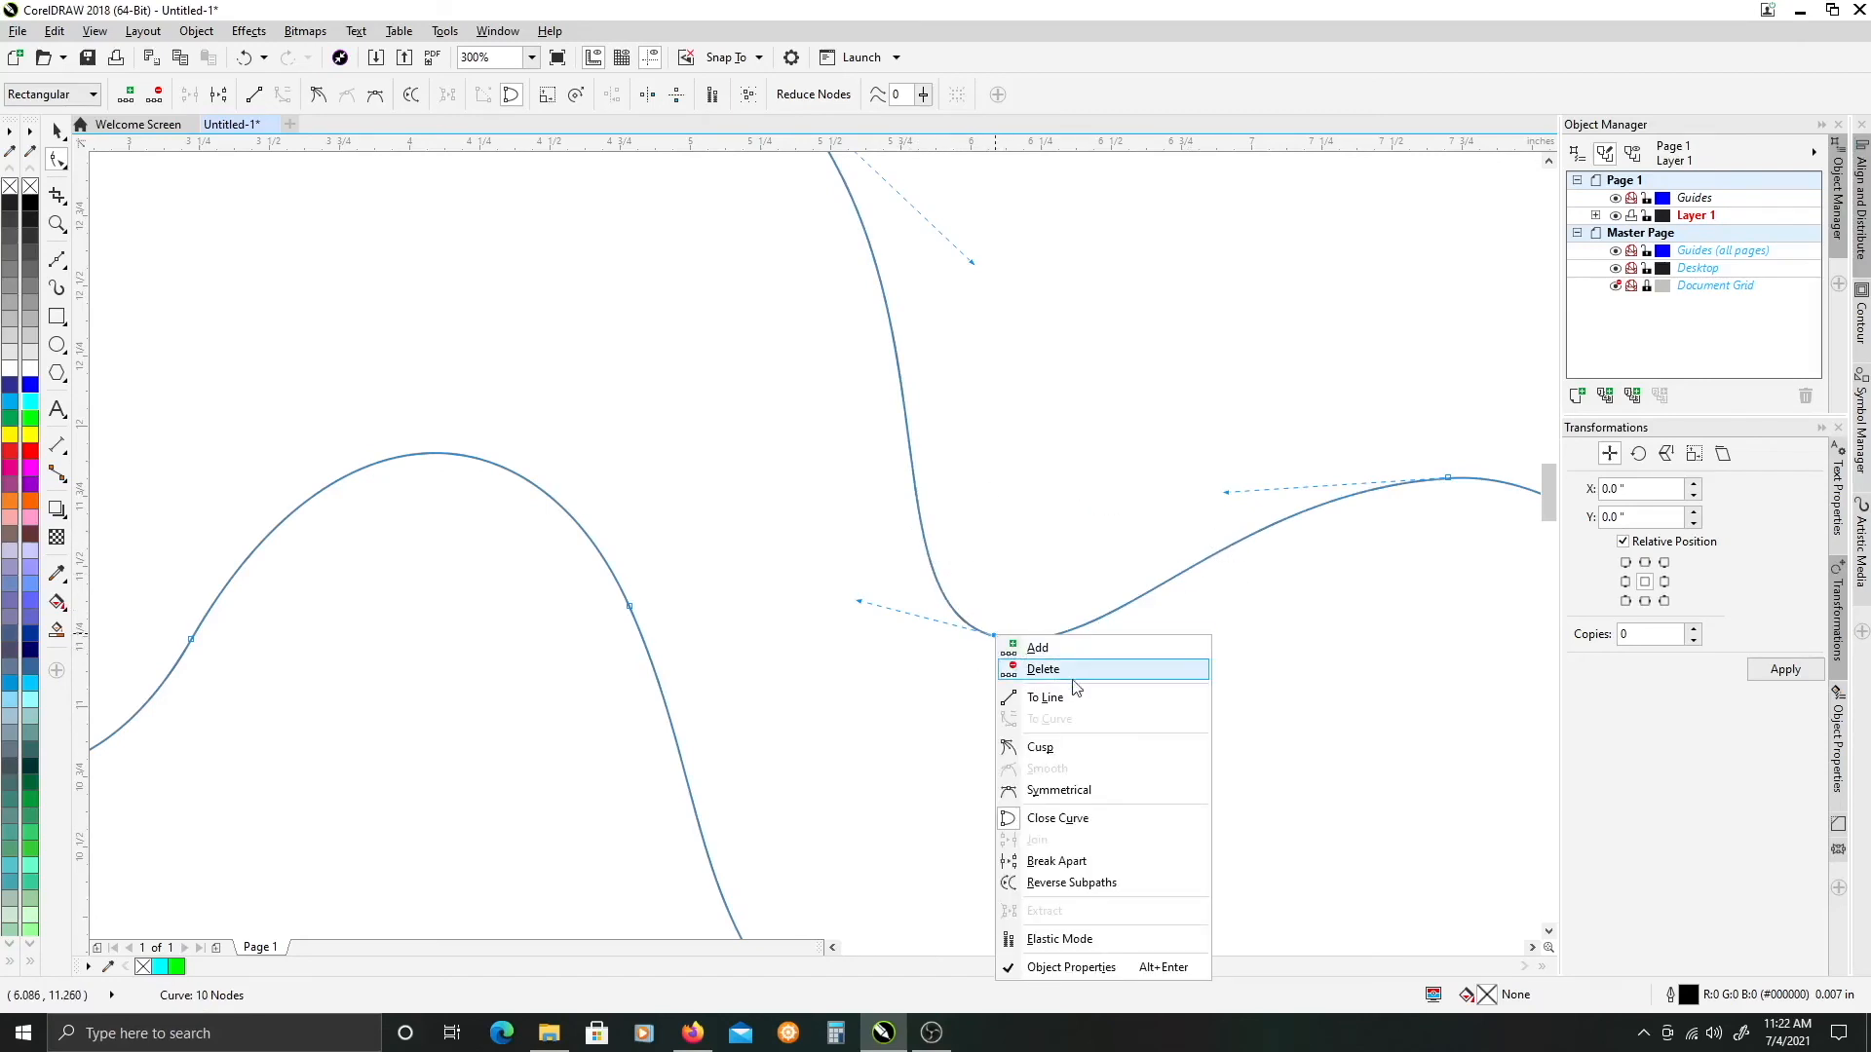
click(1062, 752)
drag(1104, 668, 994, 638)
click(995, 634)
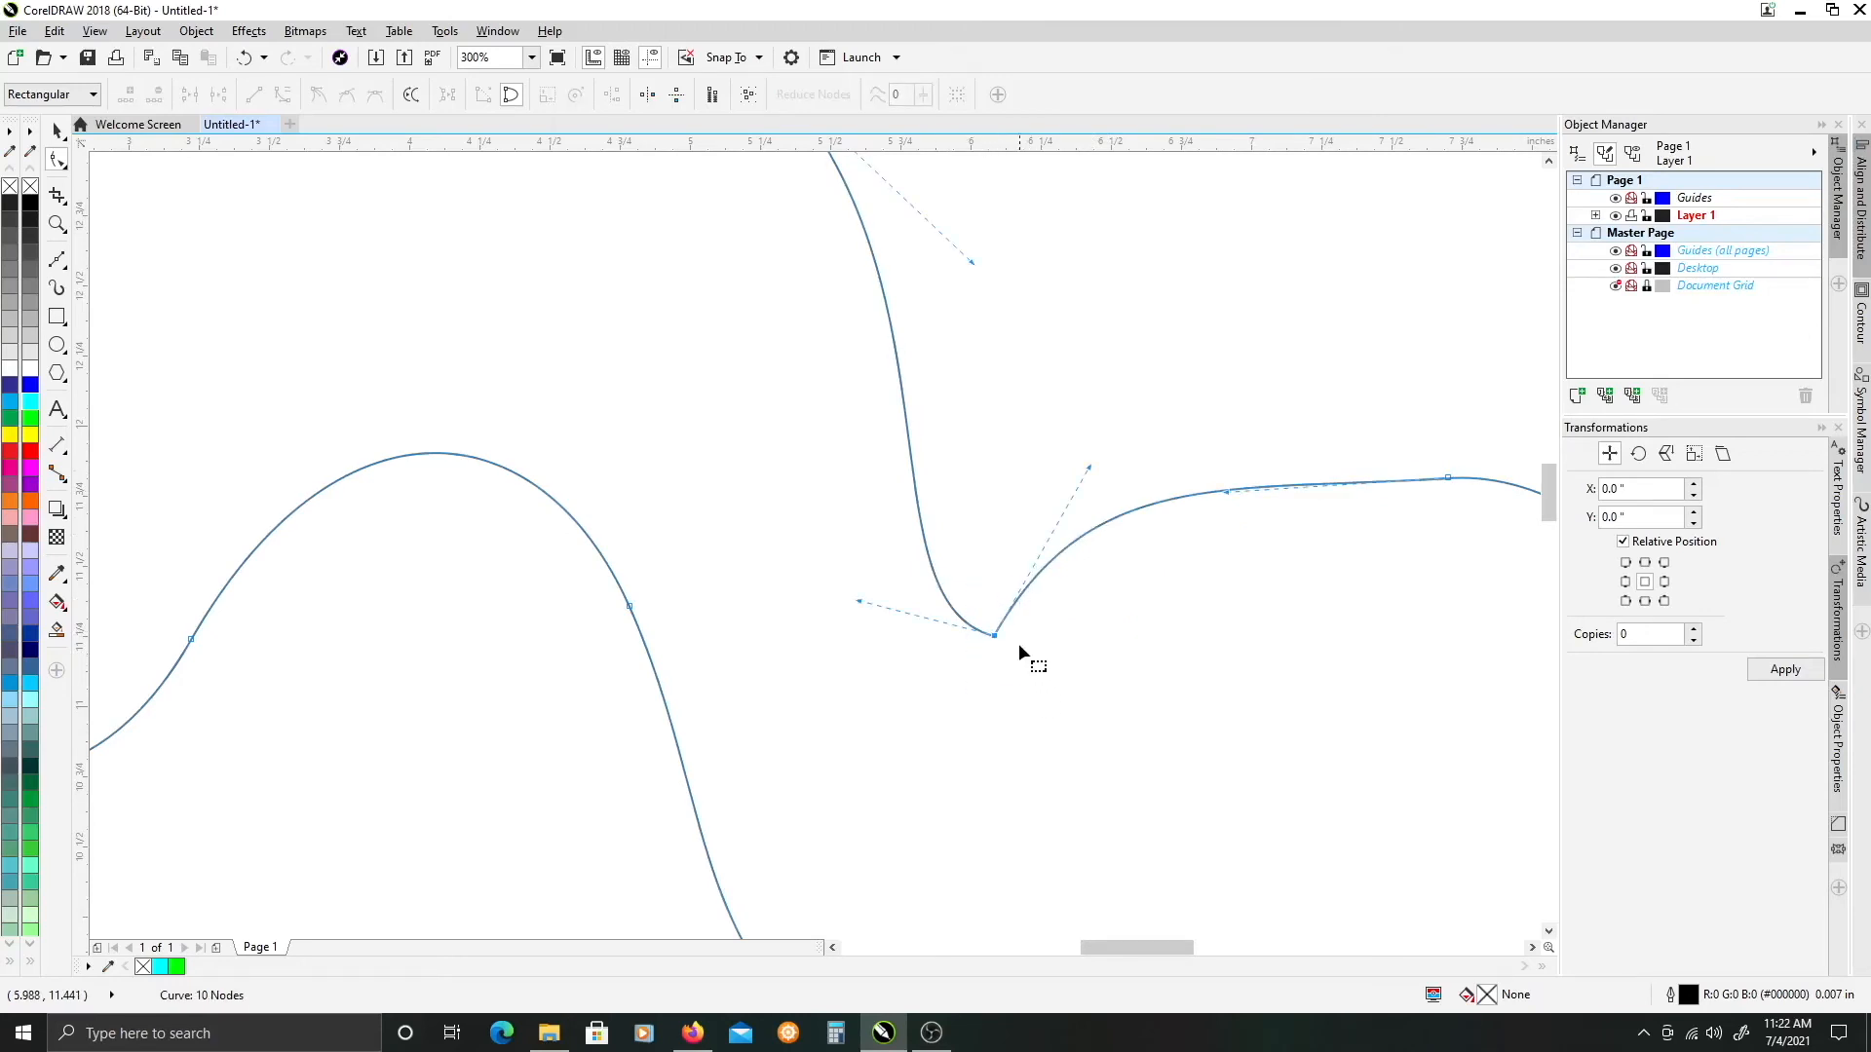
- Return the valley node to Smooth and reposition its handles to restore a rounded transition into the right lobe
right_click(995, 639)
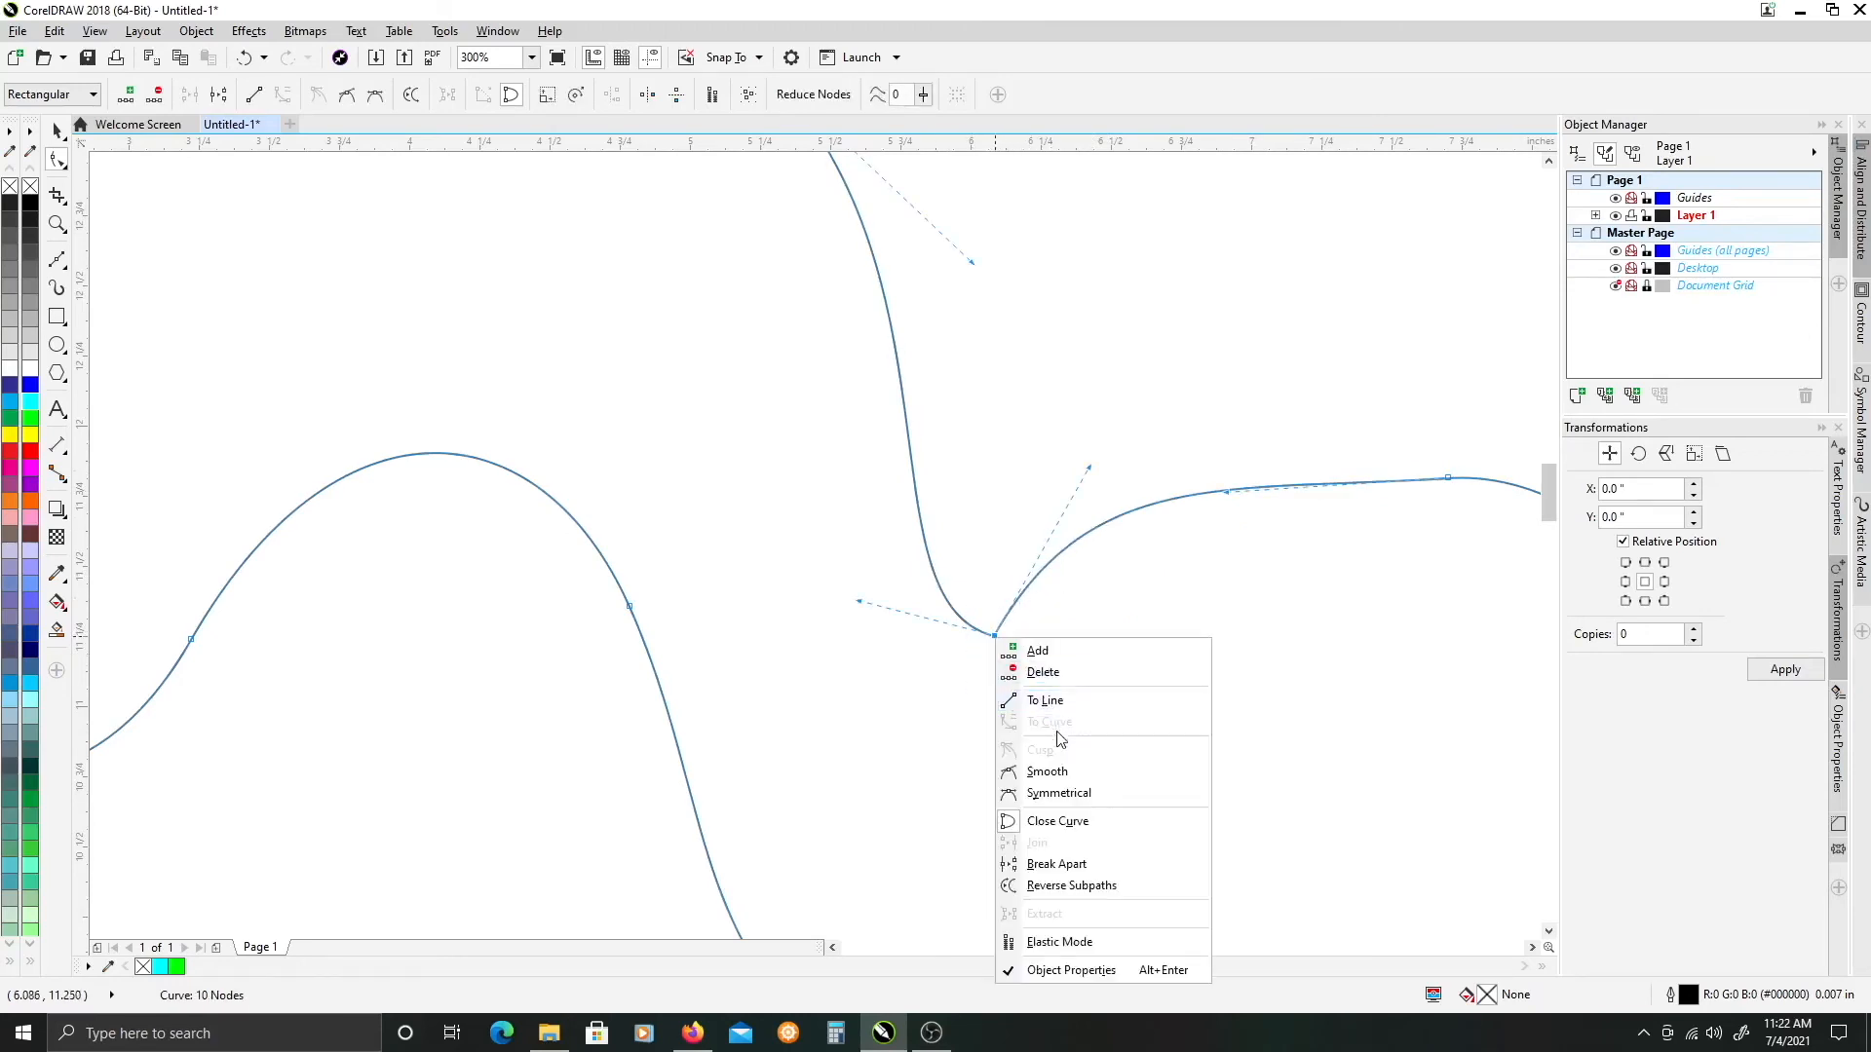
click(1064, 772)
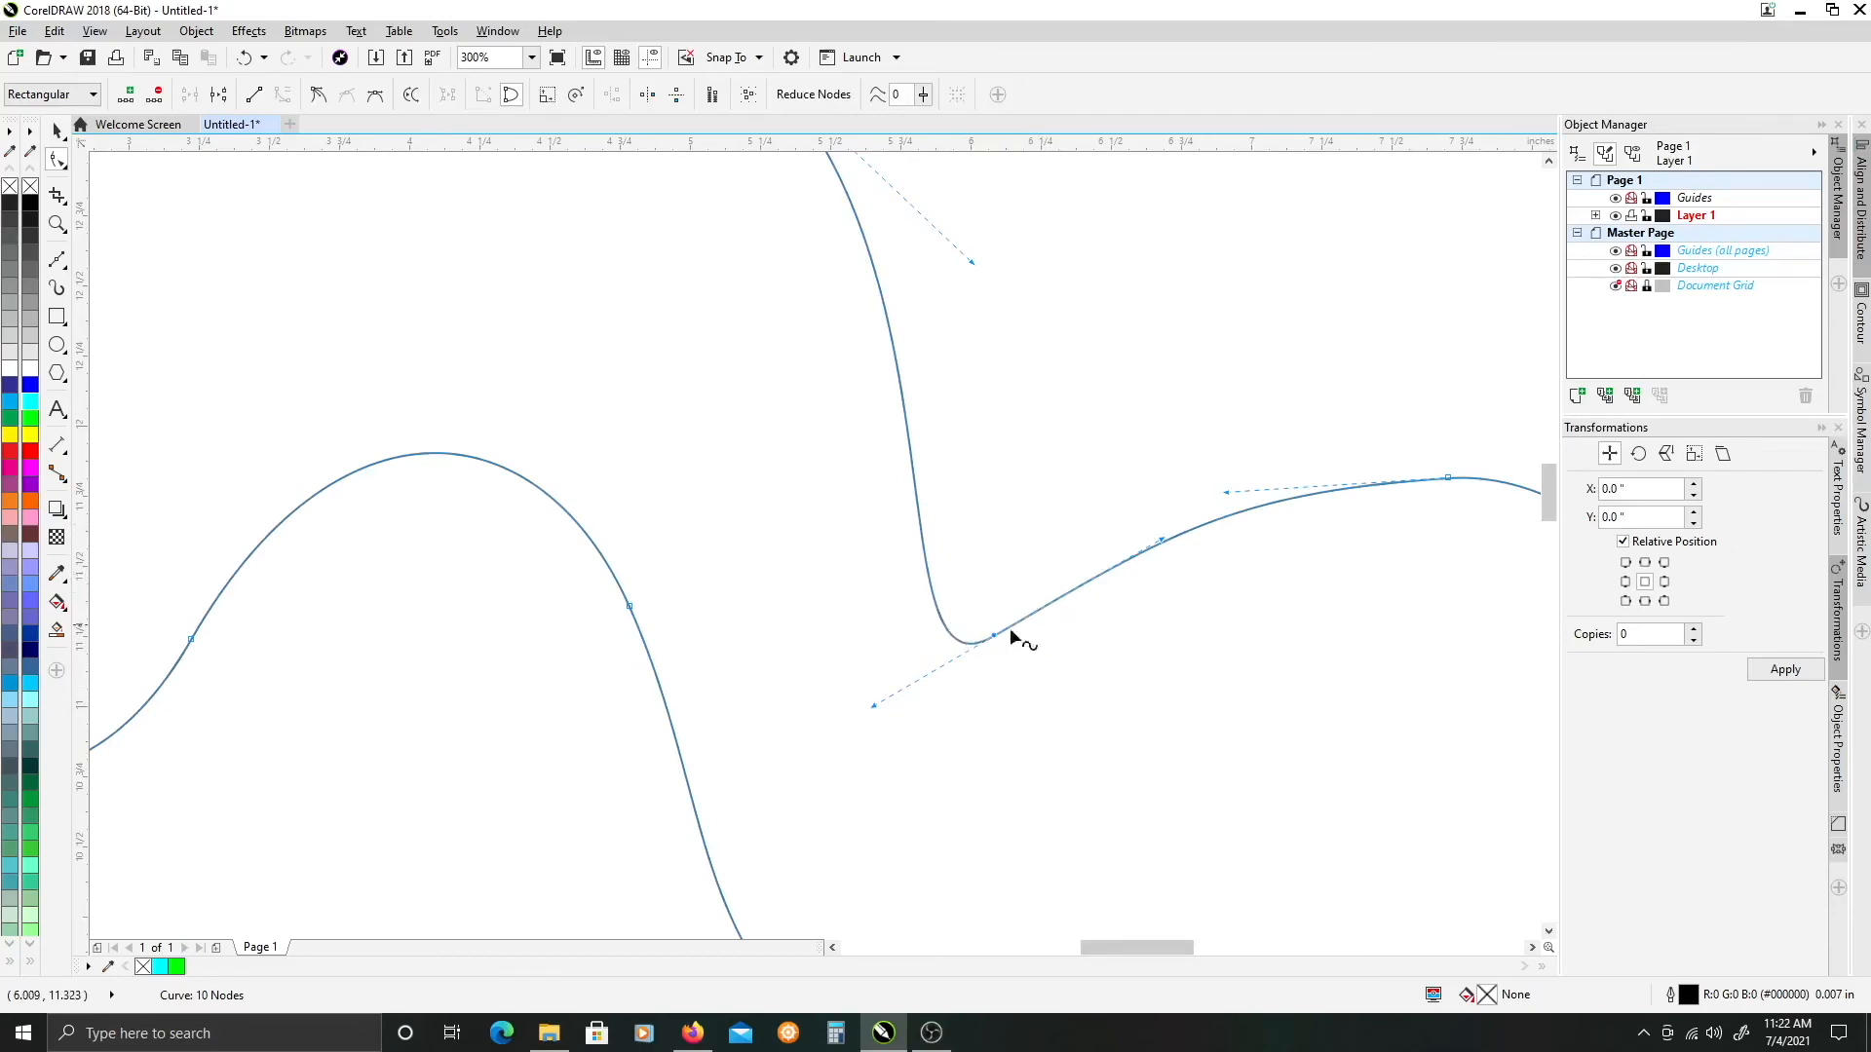
drag(874, 702, 808, 580)
drag(1182, 694, 998, 668)
scroll(1103, 688, down, 2)
scroll(1014, 618, up, 1)
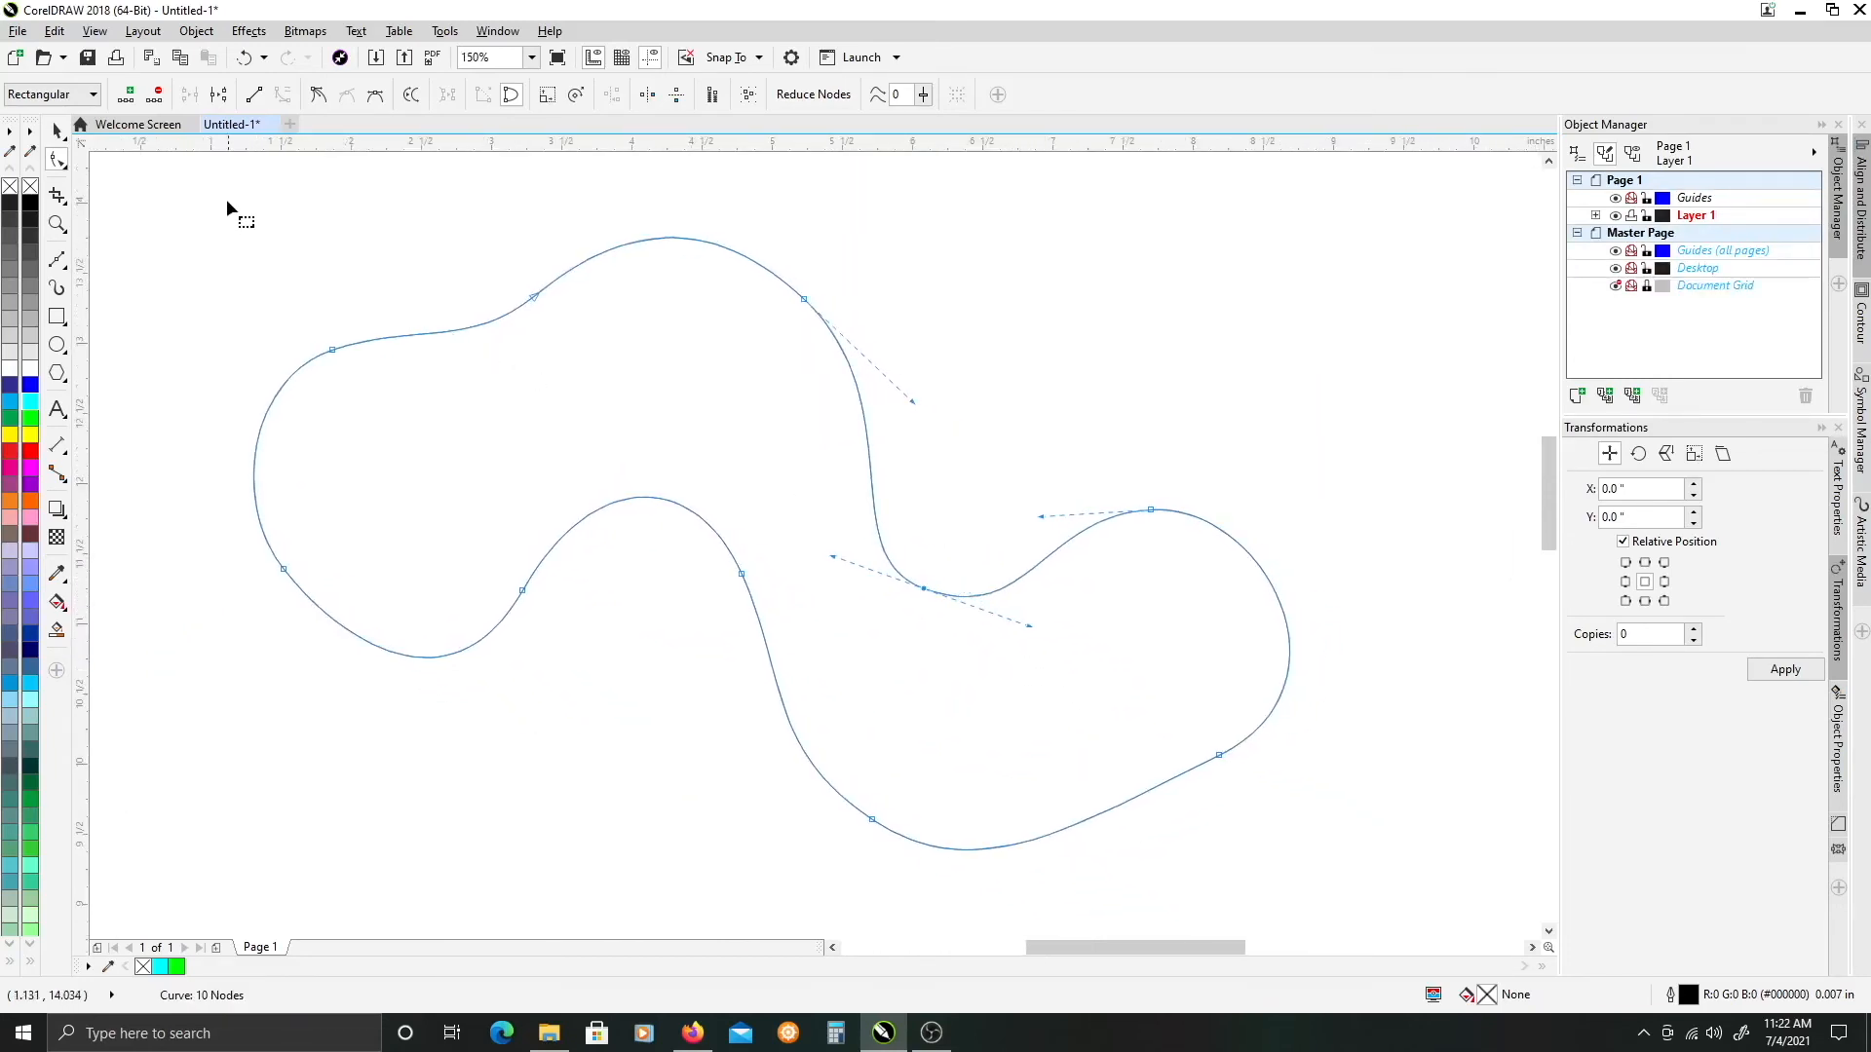
- Select all nodes of the outline and convert every curved segment to a straight line
drag(1201, 804, 1205, 805)
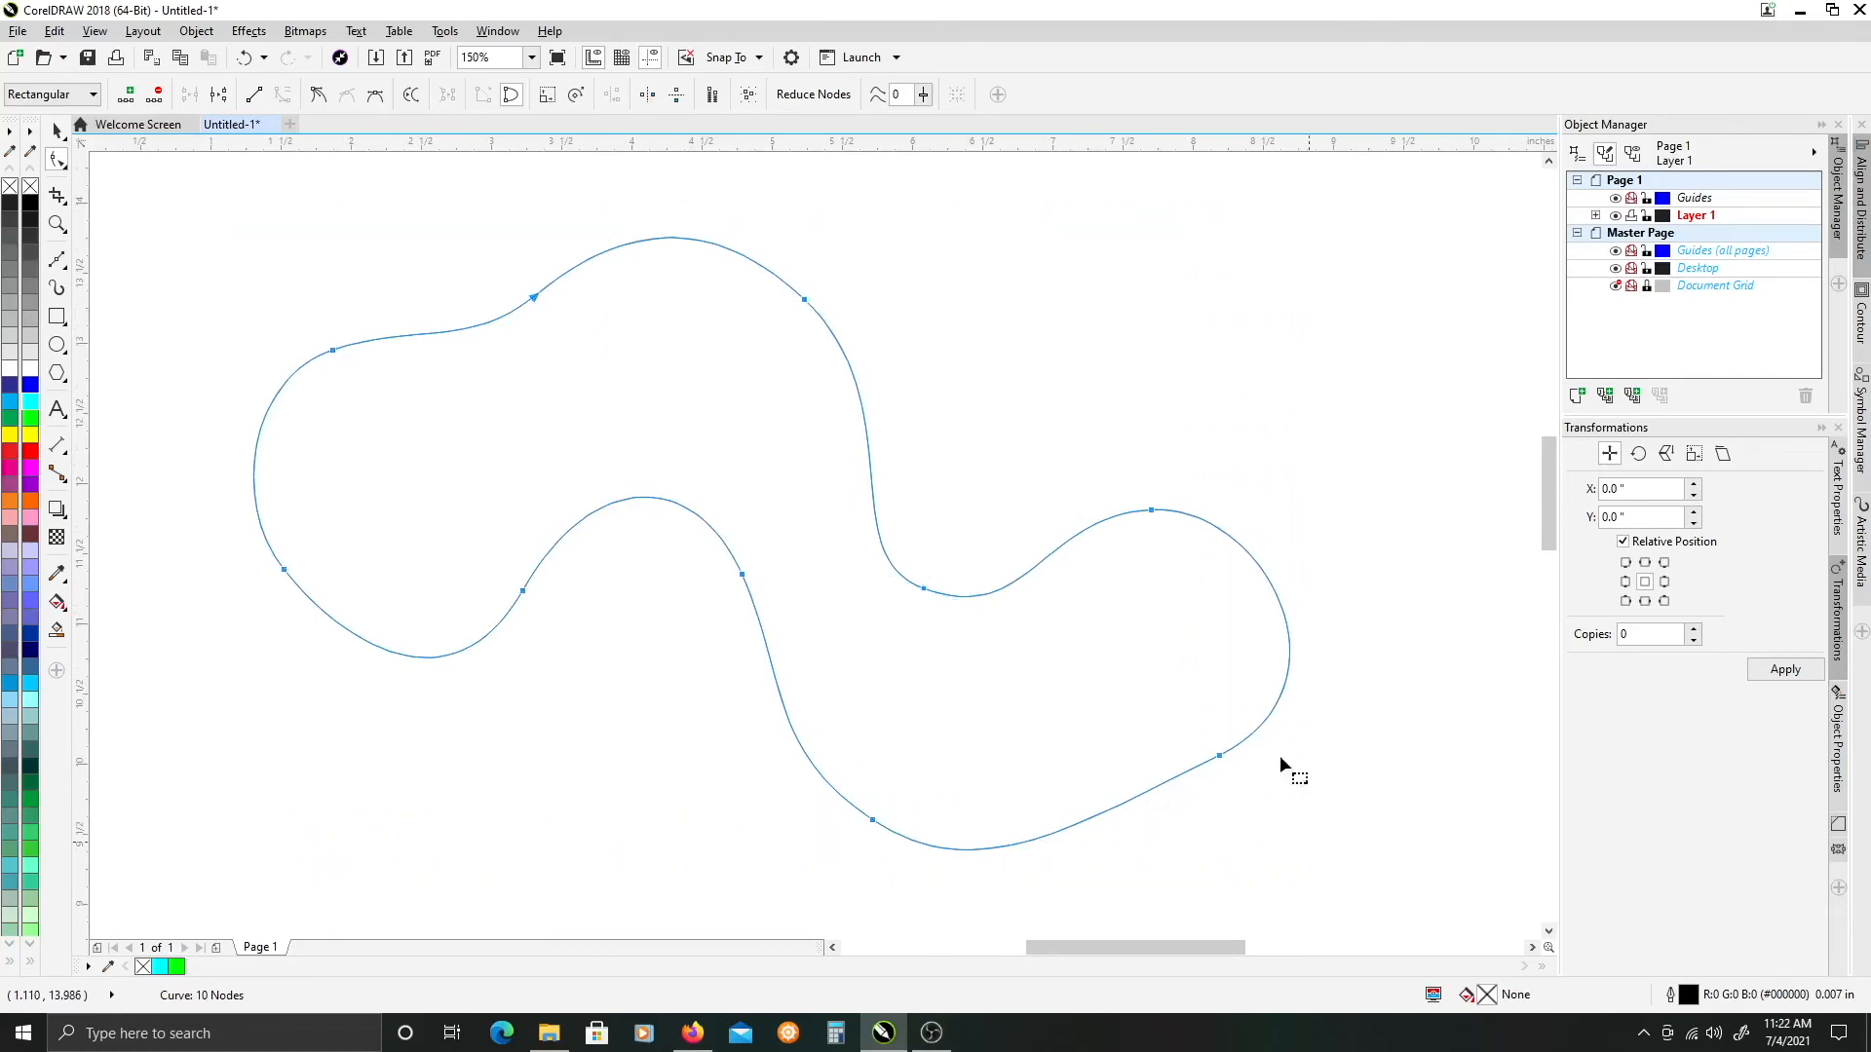
right_click(1152, 511)
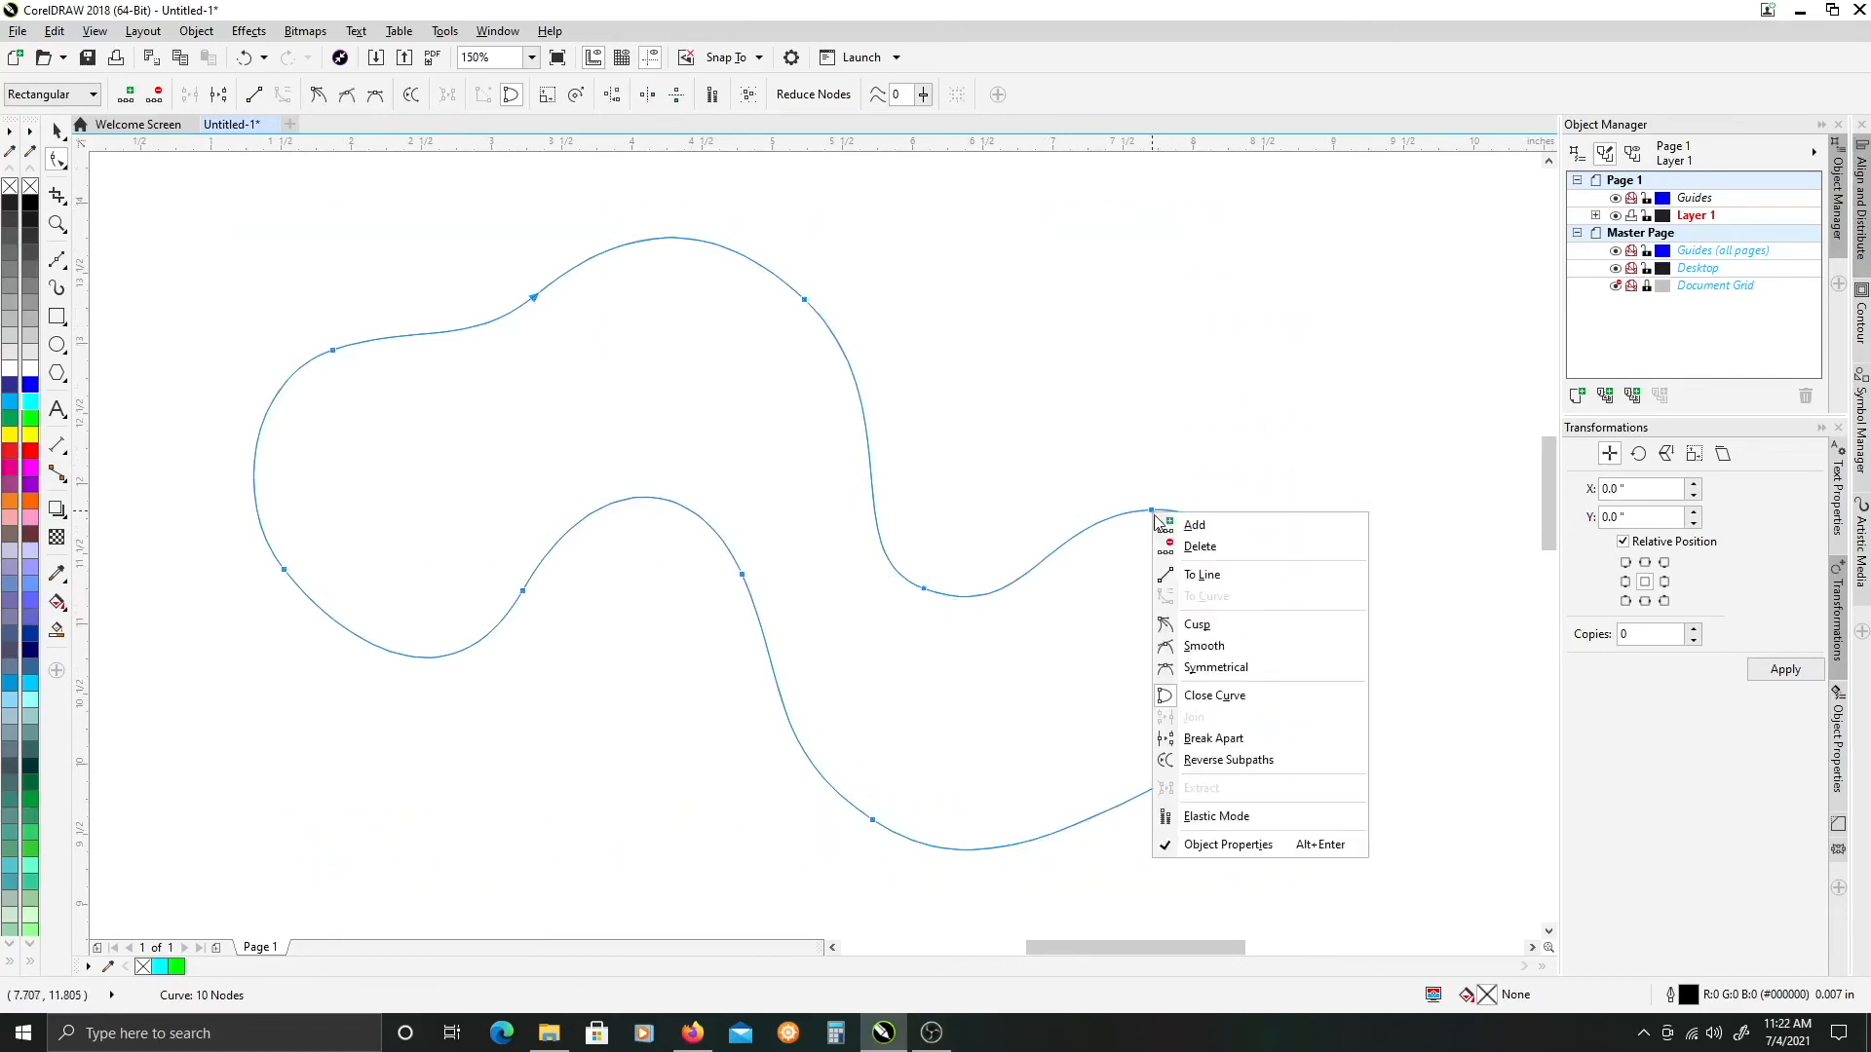
click(1206, 576)
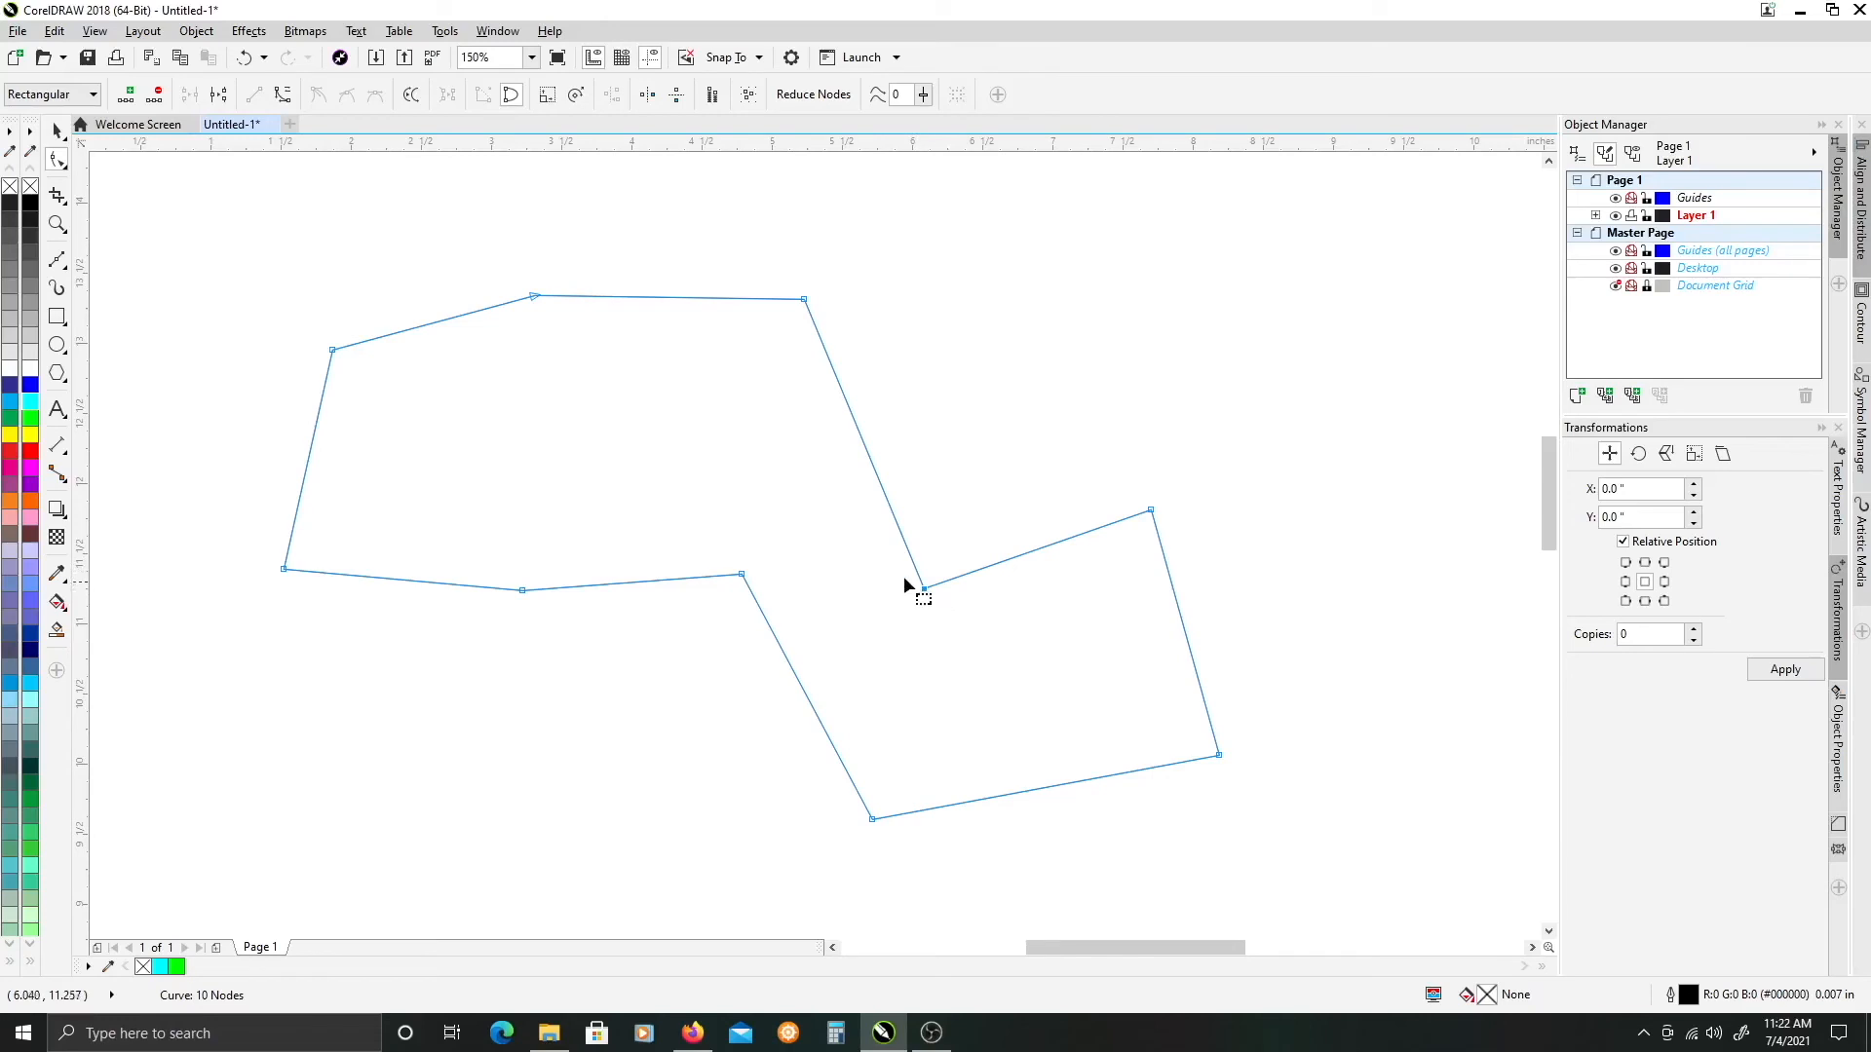
- Reposition the valley node, the right lobe's corner nodes and the two inner nodes along the left lobe's underside
drag(926, 589, 965, 494)
drag(1151, 510, 1211, 465)
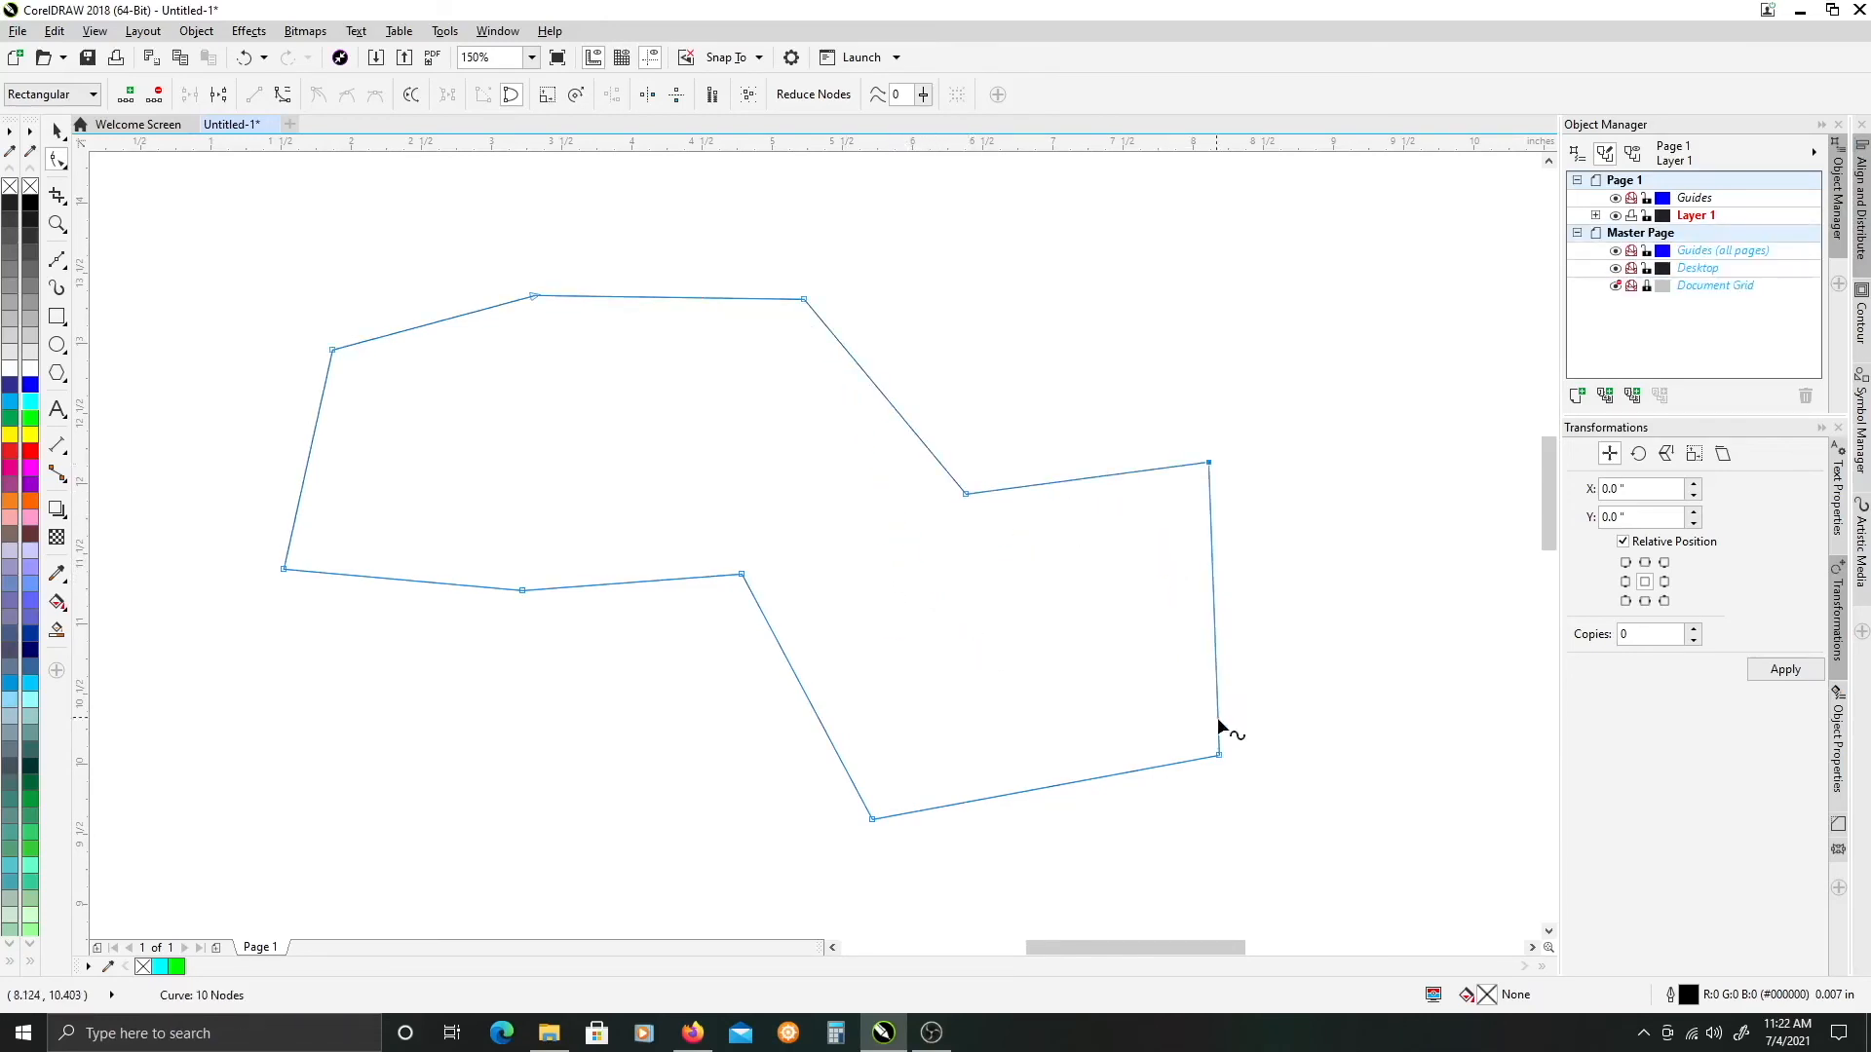
mouse_move(1220, 757)
mouse_down()
mouse_move(1116, 700)
mouse_move(1252, 772)
mouse_up()
drag(875, 820, 954, 803)
mouse_move(743, 580)
mouse_down()
mouse_move(743, 676)
mouse_move(767, 608)
mouse_up()
drag(524, 591, 519, 647)
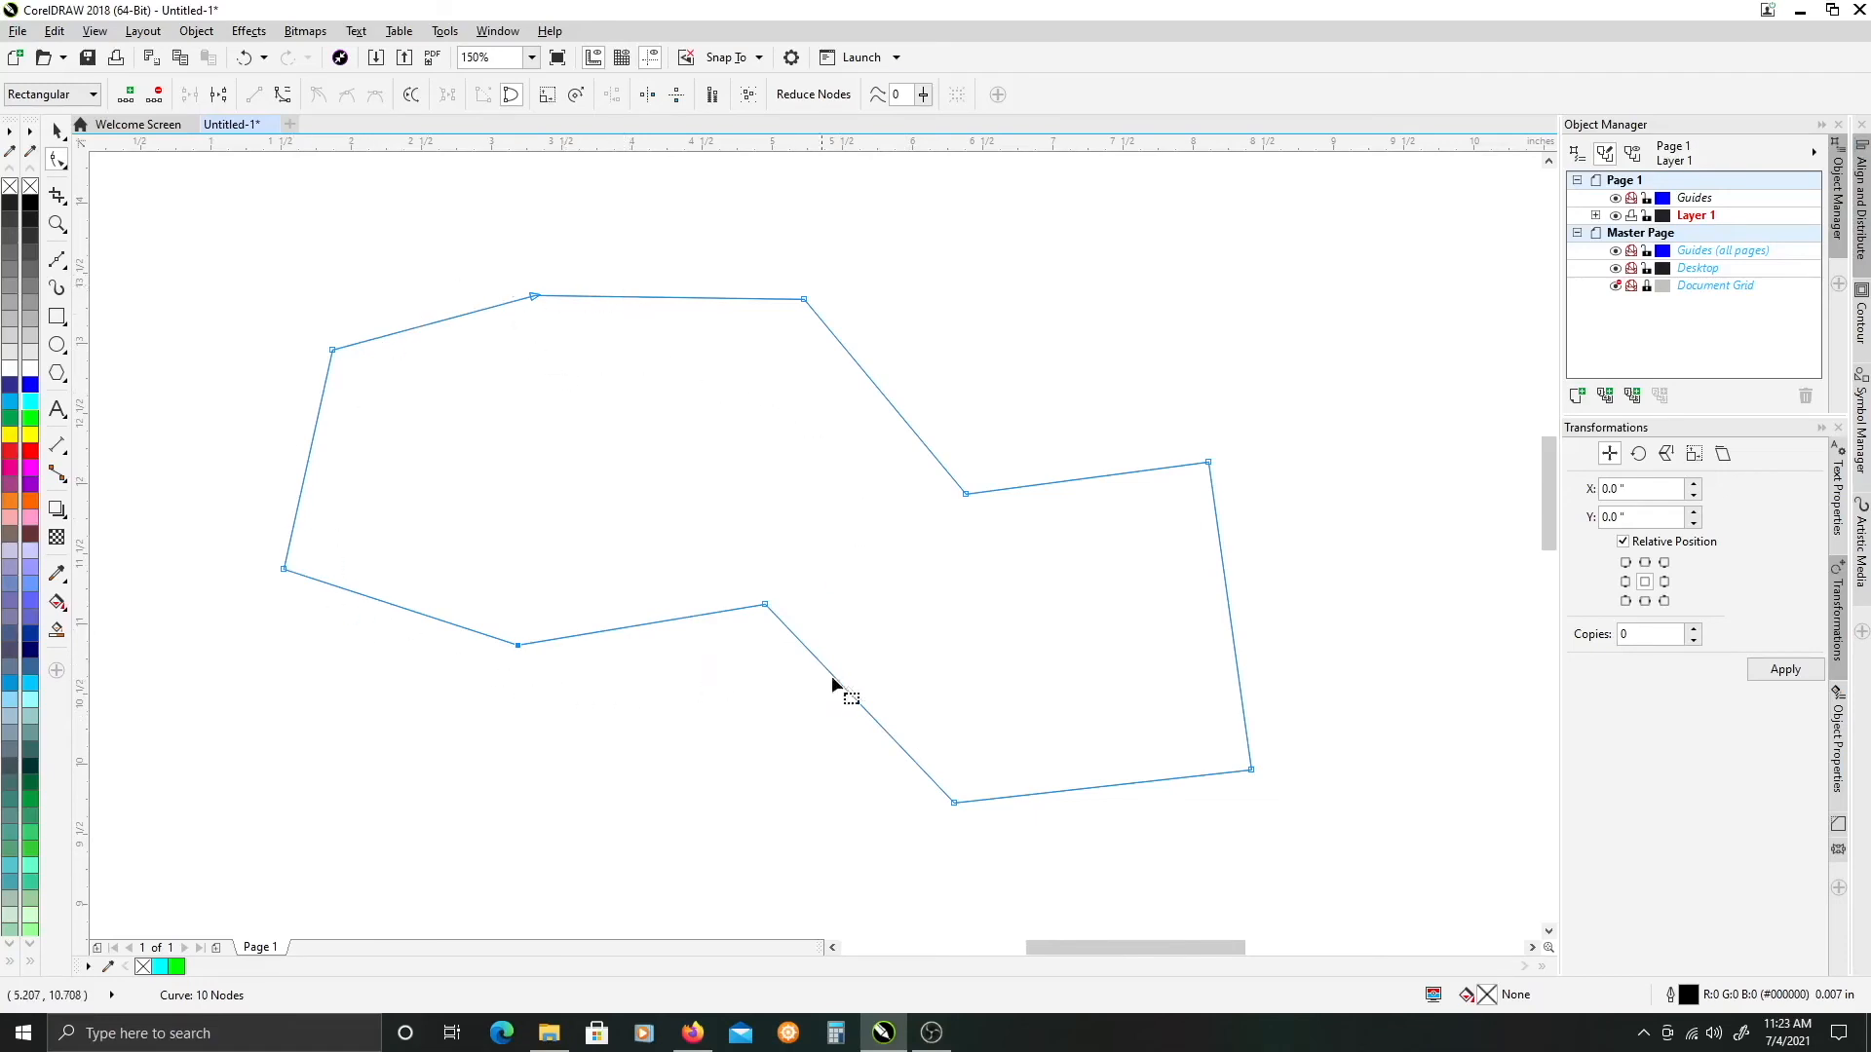
- Try to bend the straight segment joining the left lobe's underside to the right lobe's bottom node, and undo the change
drag(819, 662, 1012, 776)
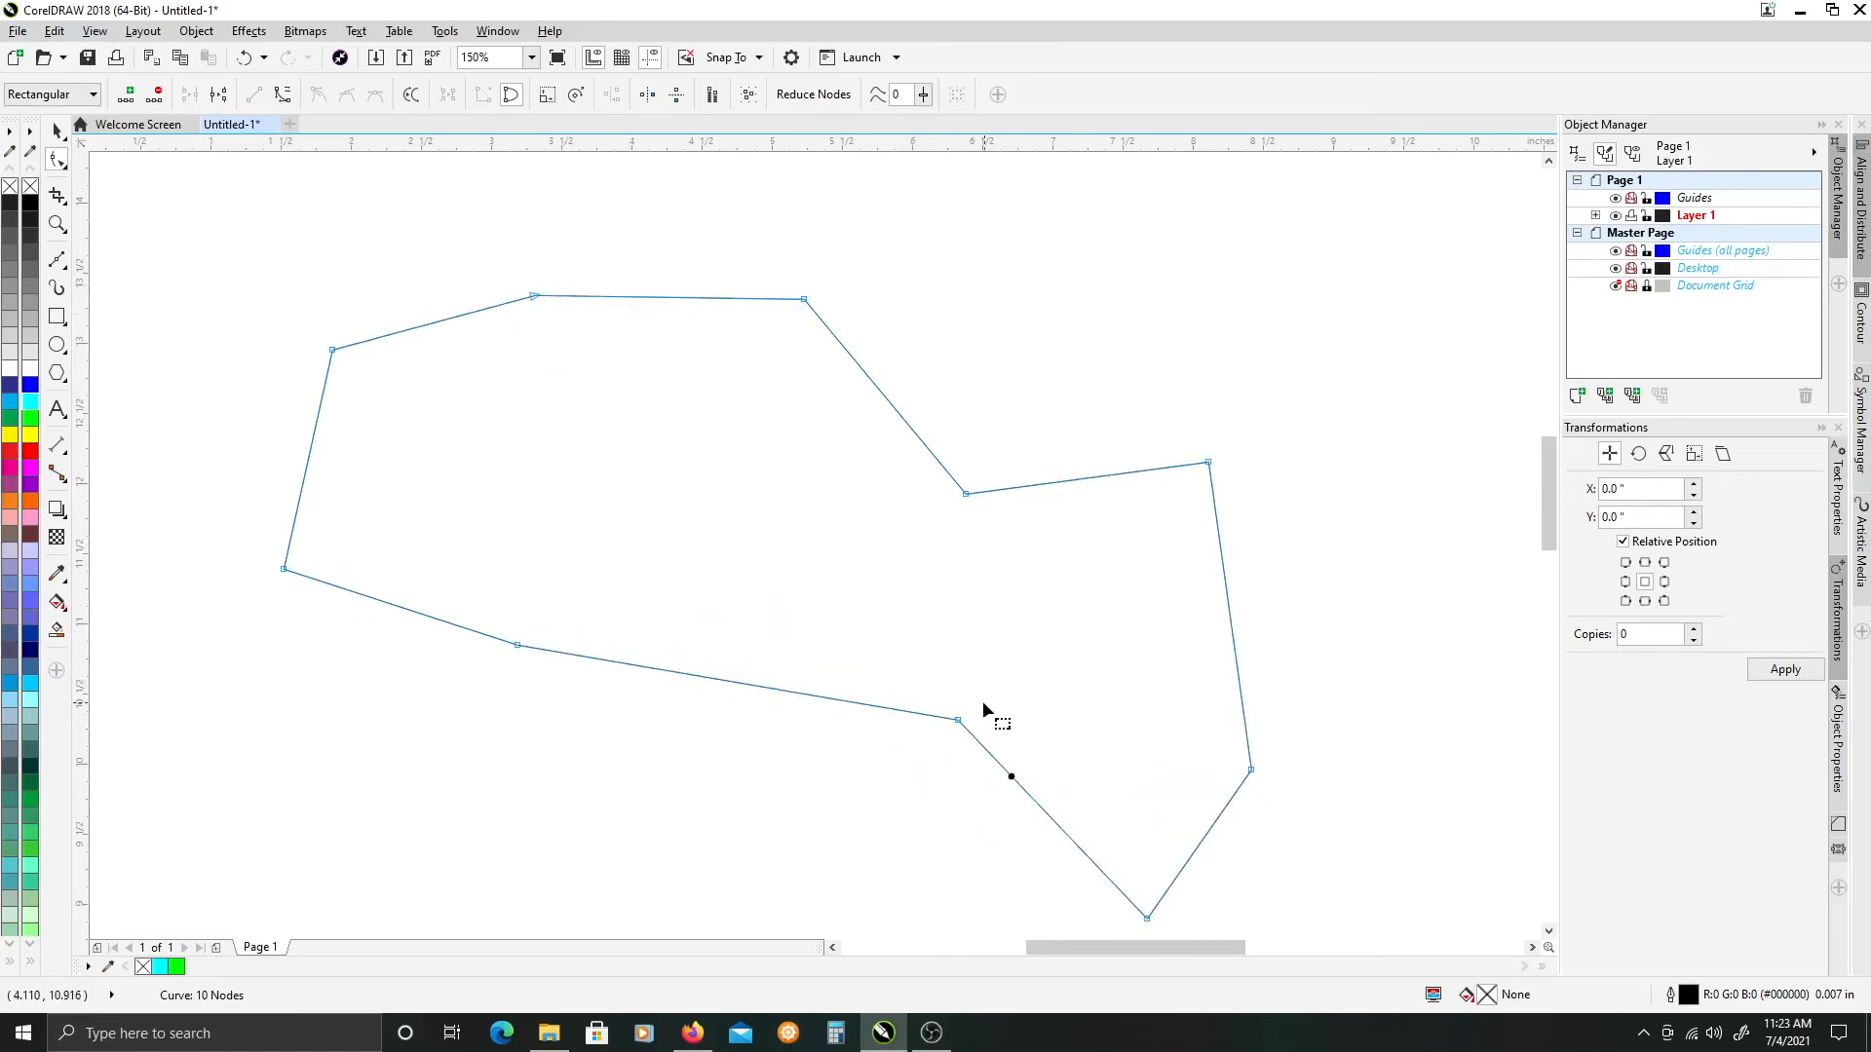
key(ctrl+z)
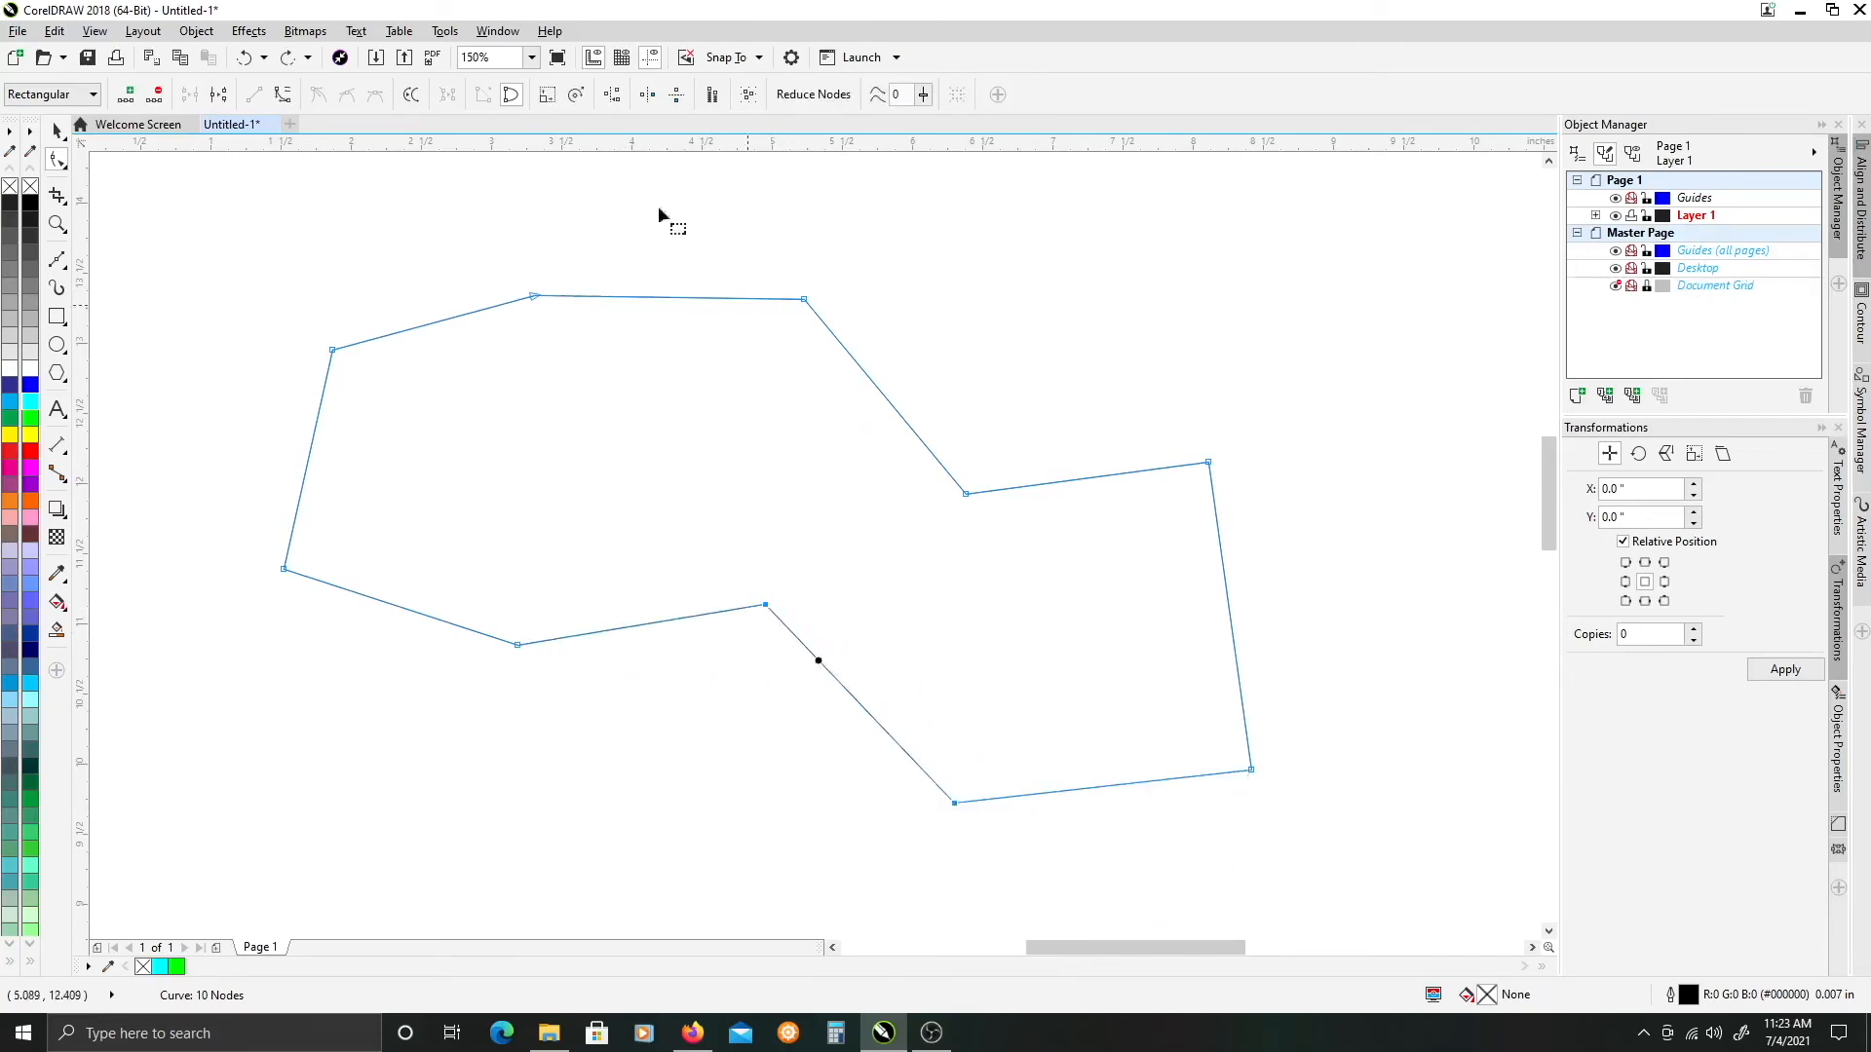
- Select all nodes of the straight-sided outline and convert its line segments to curves
drag(252, 214, 1333, 860)
drag(1302, 794, 1333, 826)
drag(268, 236, 1446, 900)
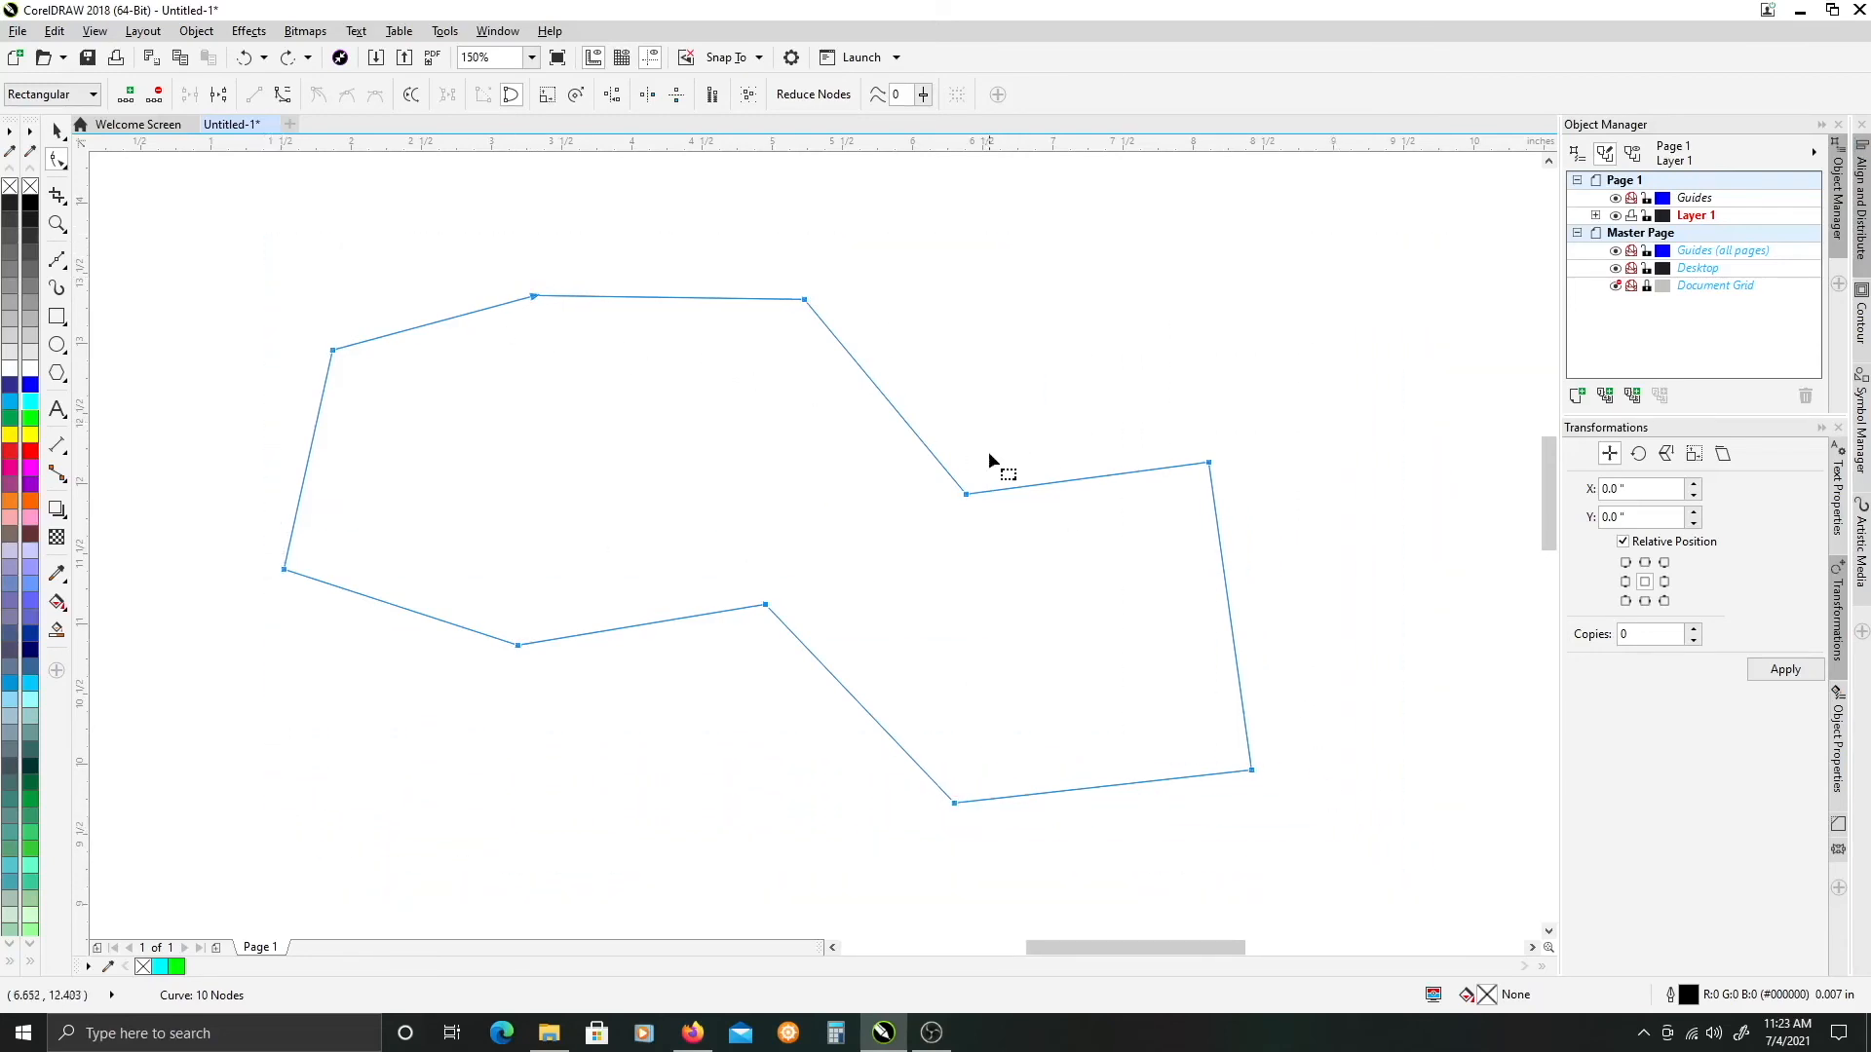
right_click(968, 499)
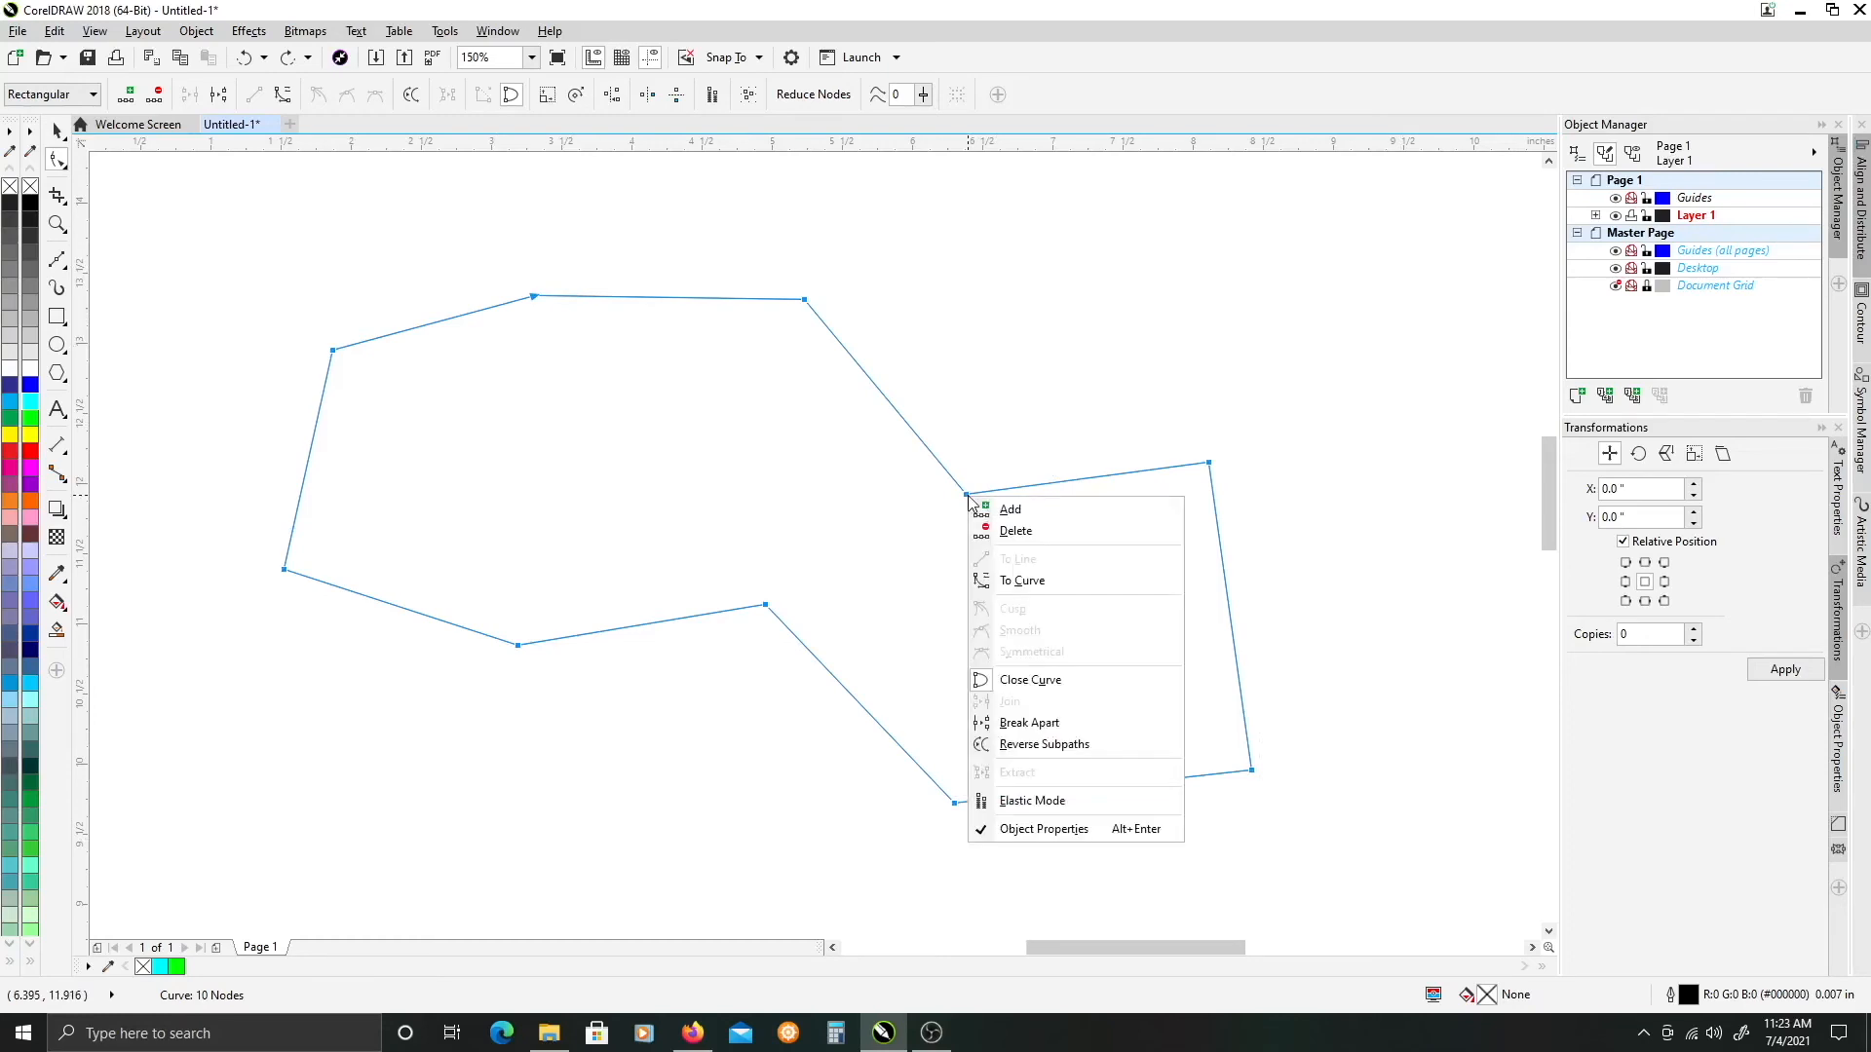
click(1023, 580)
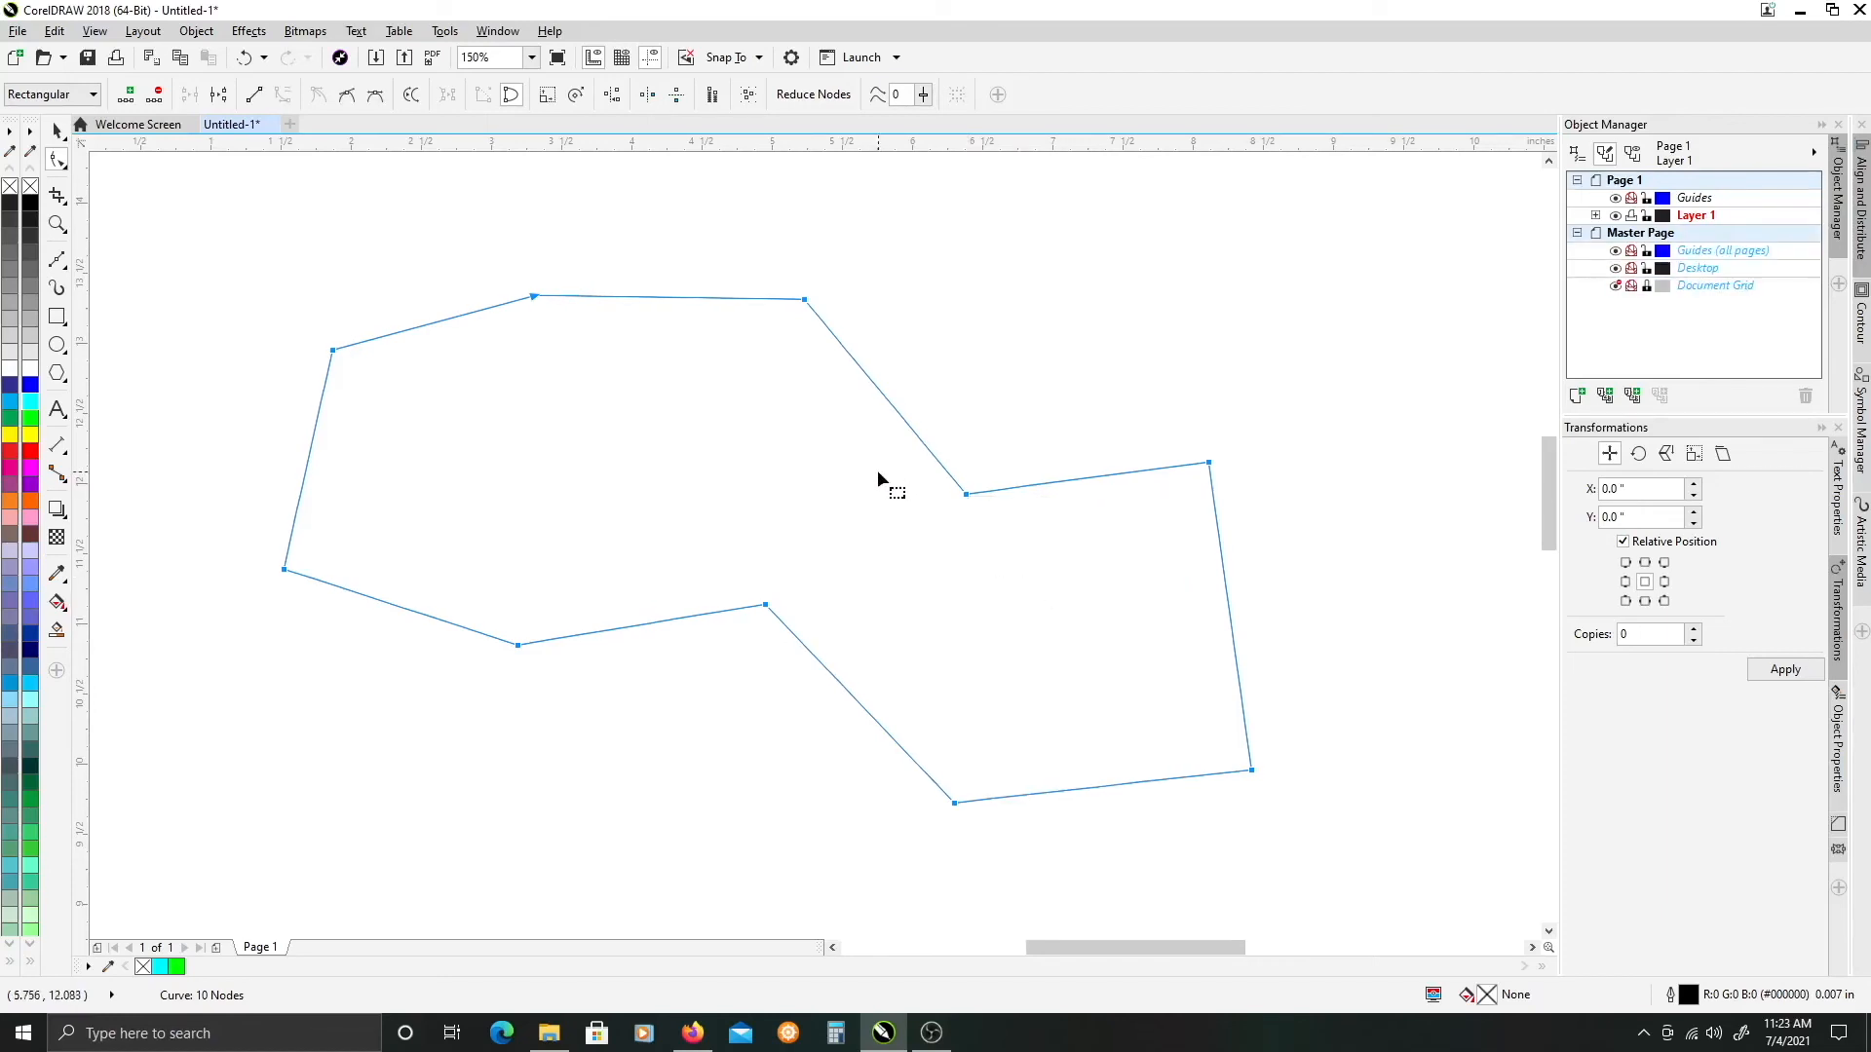
drag(852, 437, 1047, 558)
right_click(969, 499)
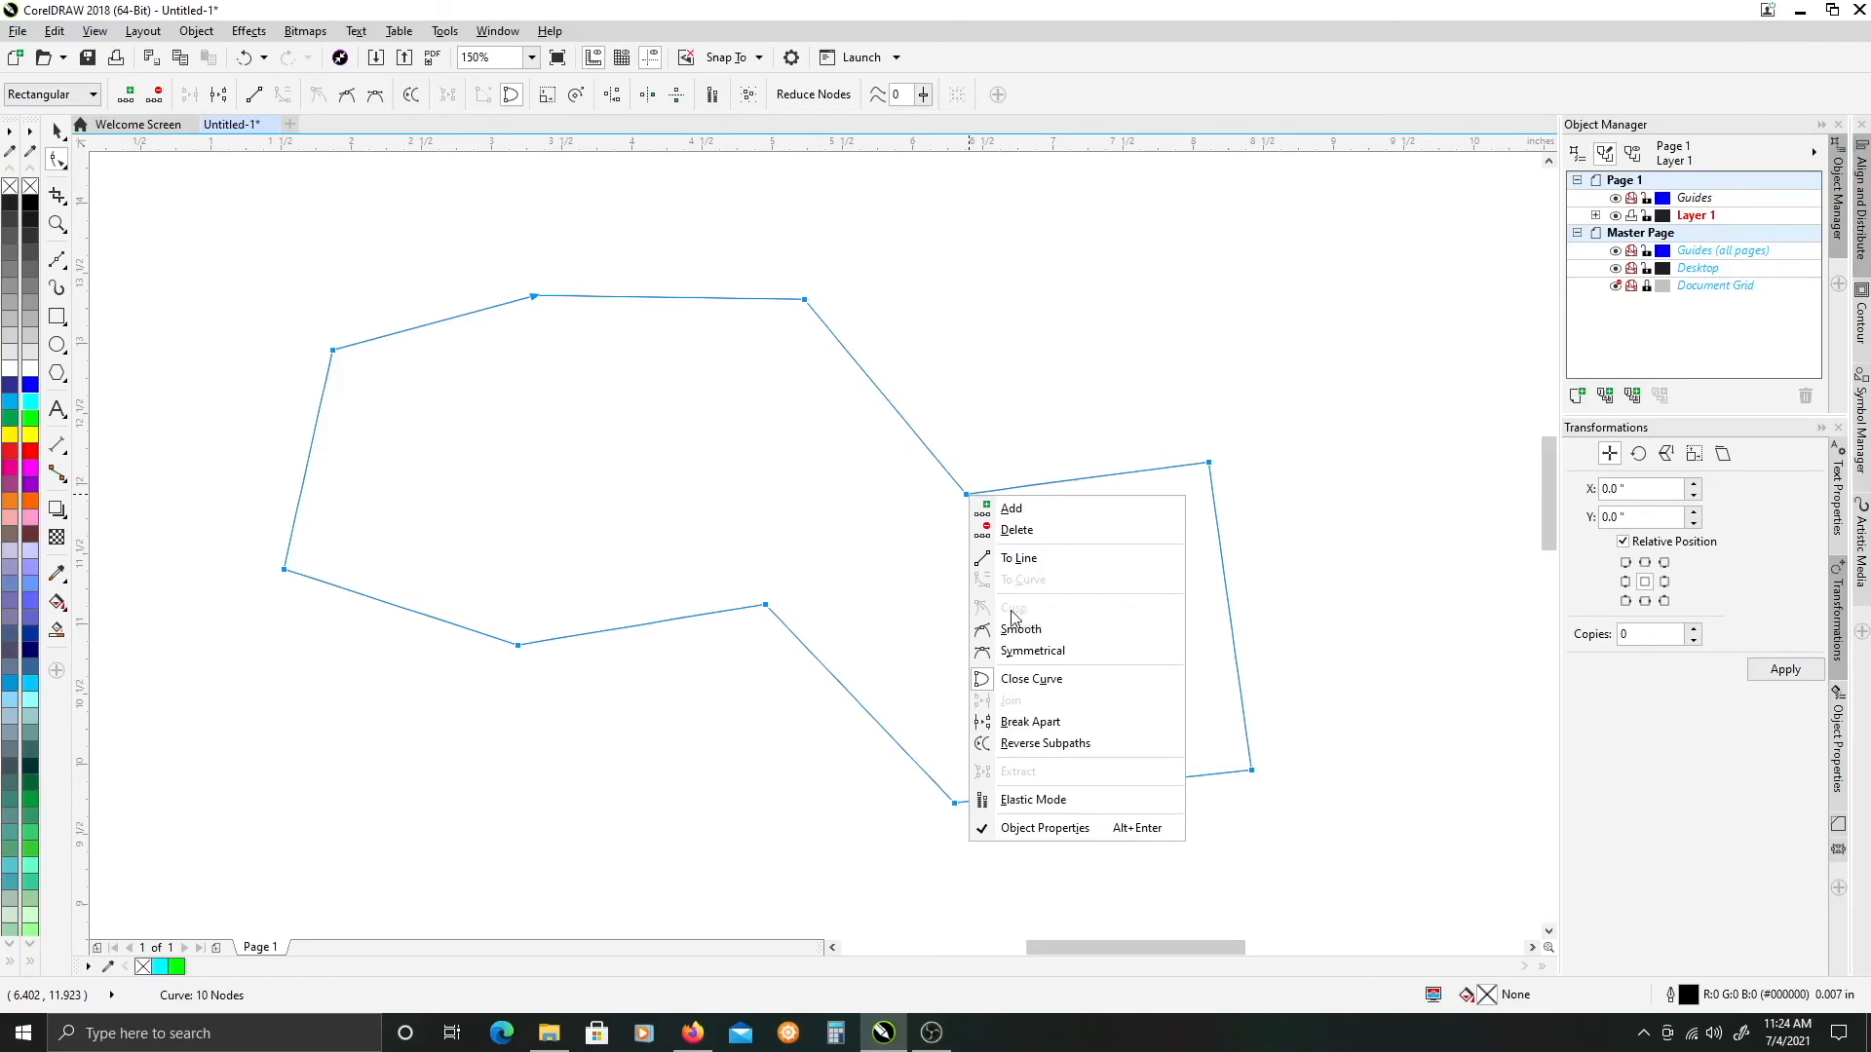
click(913, 530)
- Bow the segment between the left lobe's upper-right node and the valley node outward into an arc
drag(866, 436, 1091, 594)
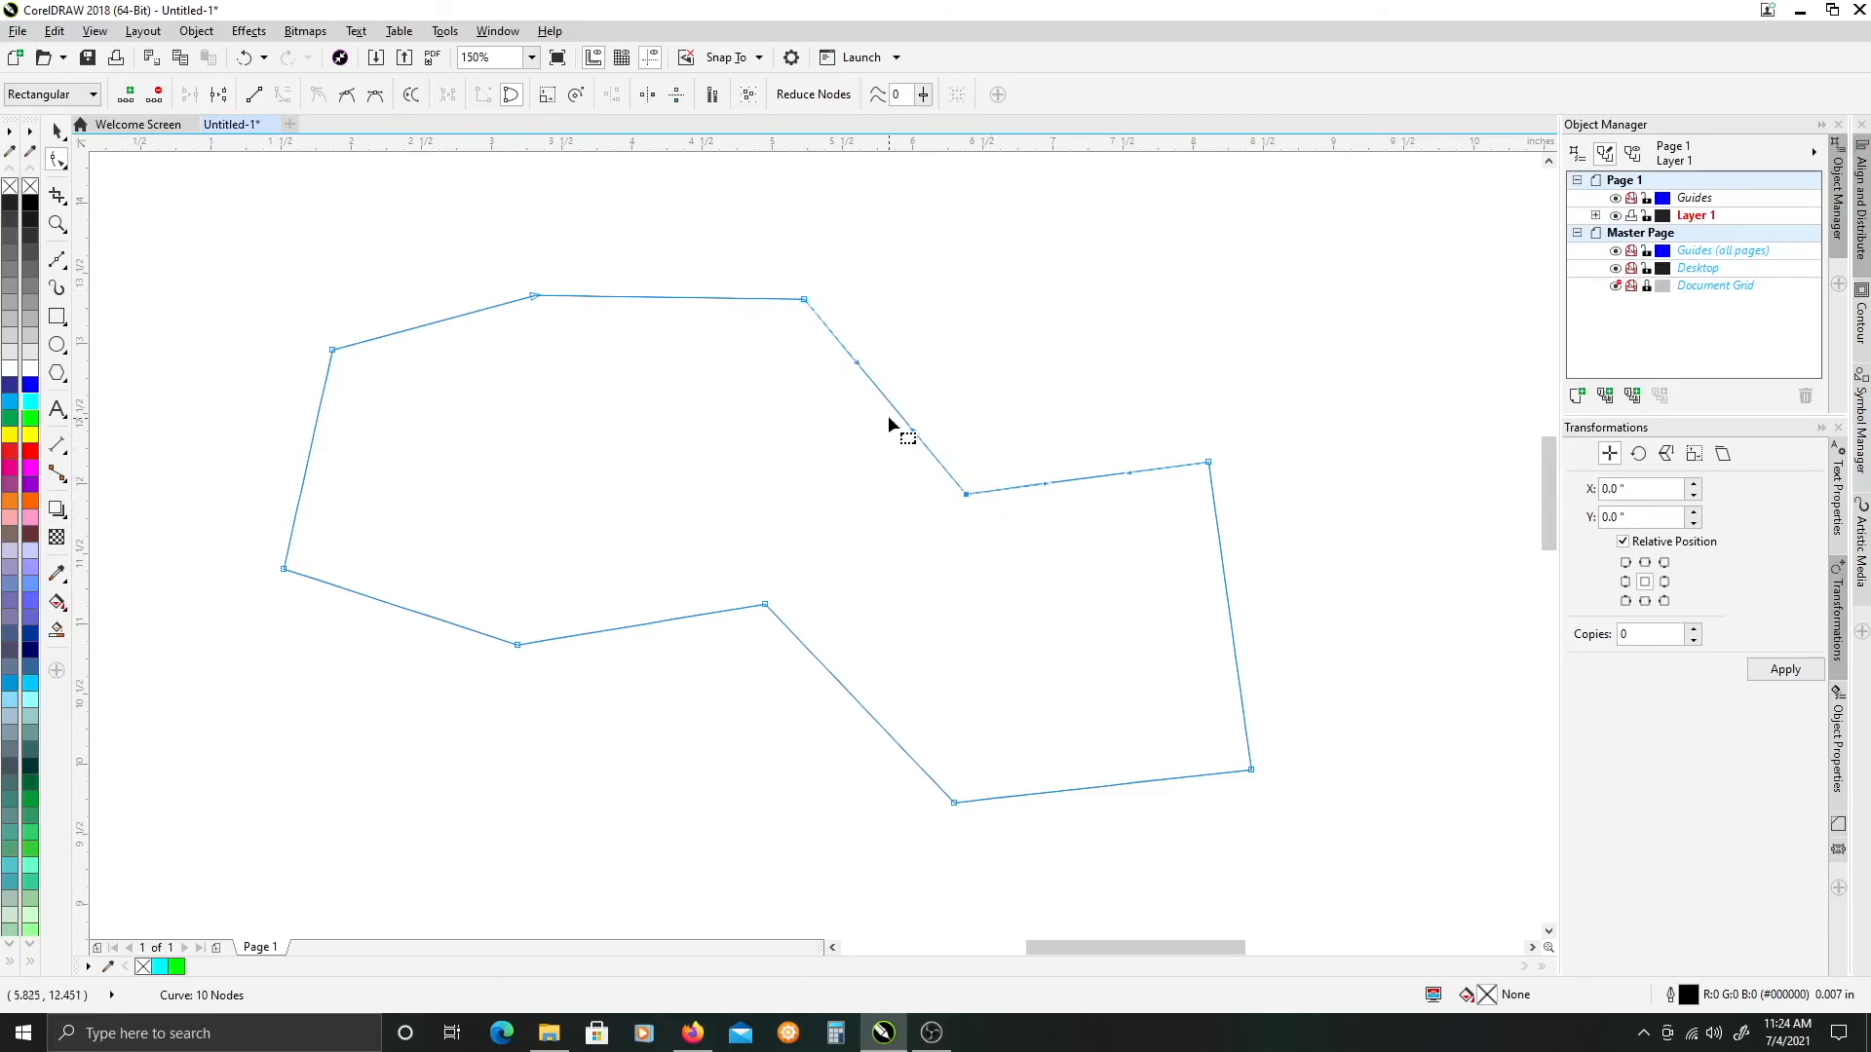
mouse_move(889, 401)
mouse_down()
mouse_move(848, 430)
mouse_move(914, 382)
mouse_move(877, 405)
mouse_move(880, 388)
mouse_move(883, 414)
mouse_move(822, 422)
mouse_move(835, 451)
mouse_move(864, 393)
mouse_move(944, 368)
mouse_move(865, 389)
mouse_move(868, 428)
mouse_up()
key(ctrl+z)
click(967, 494)
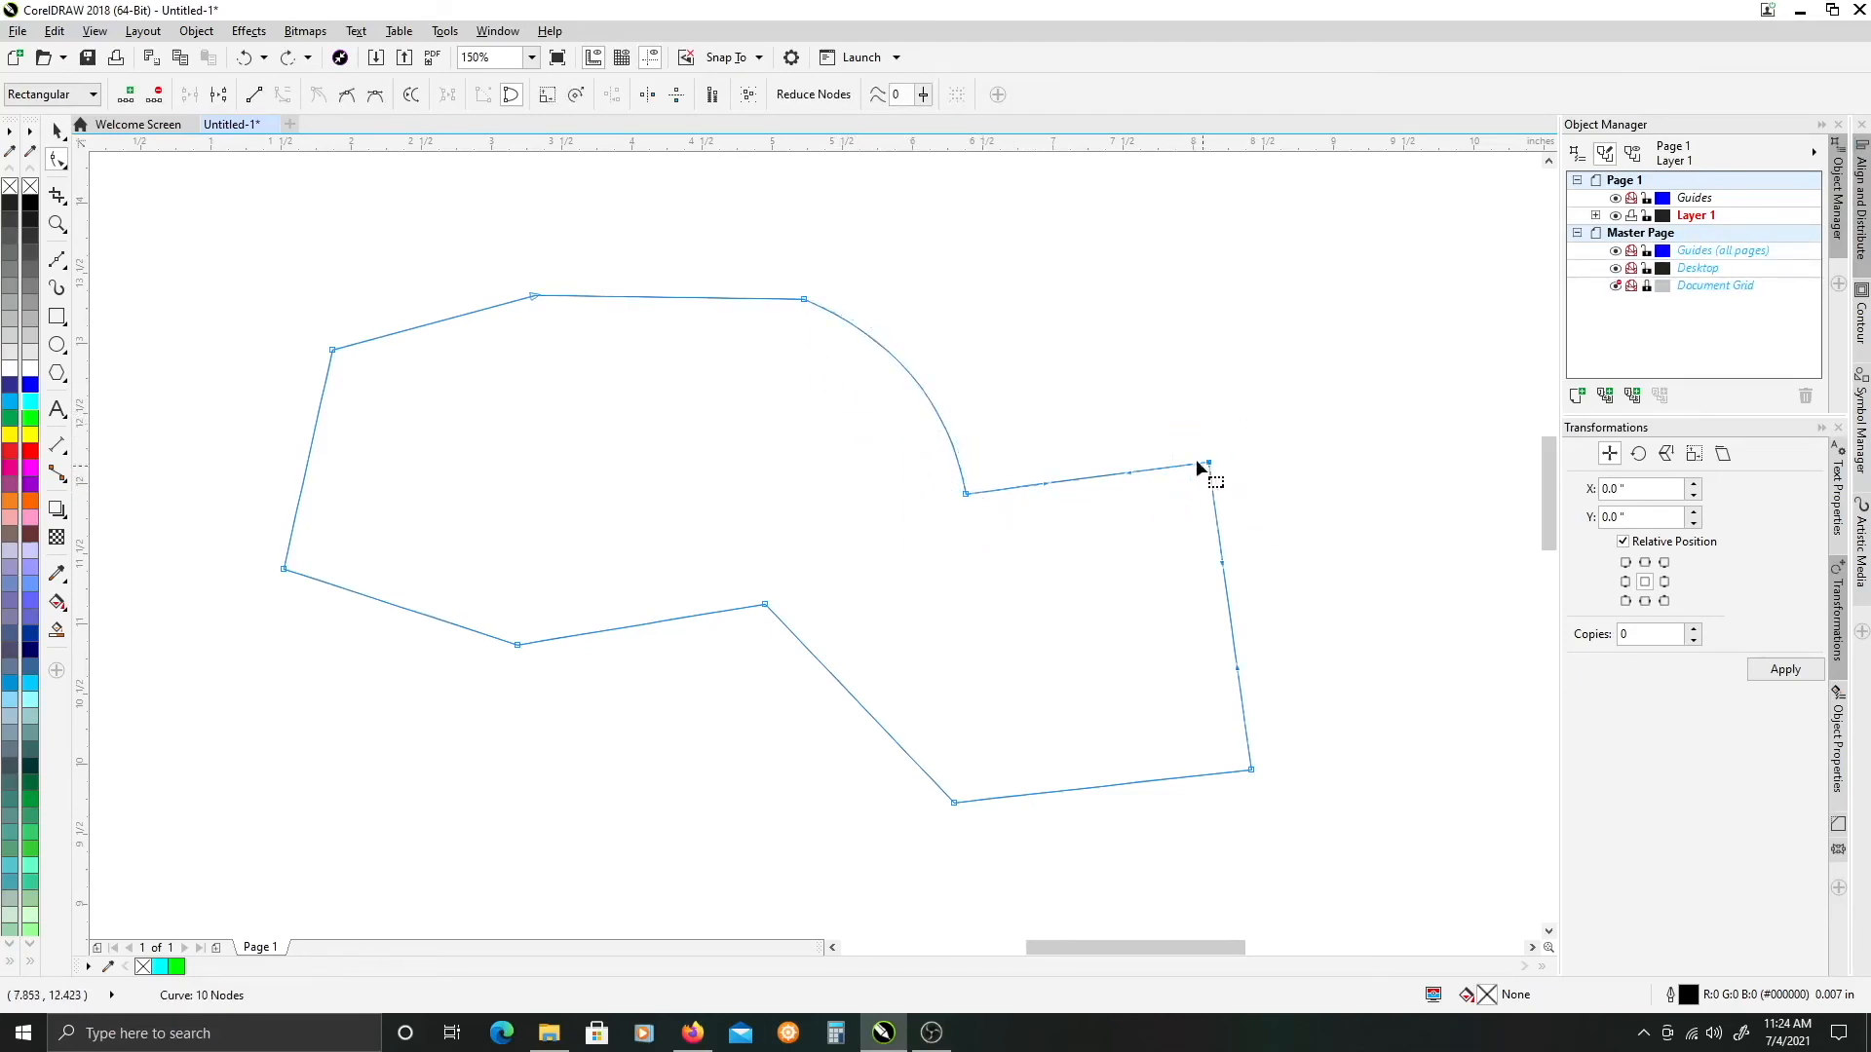
- Arch the valley-to-right-lobe segment upward, make the left lobe's inner underside node smooth and swing its handle
drag(1131, 474, 1076, 326)
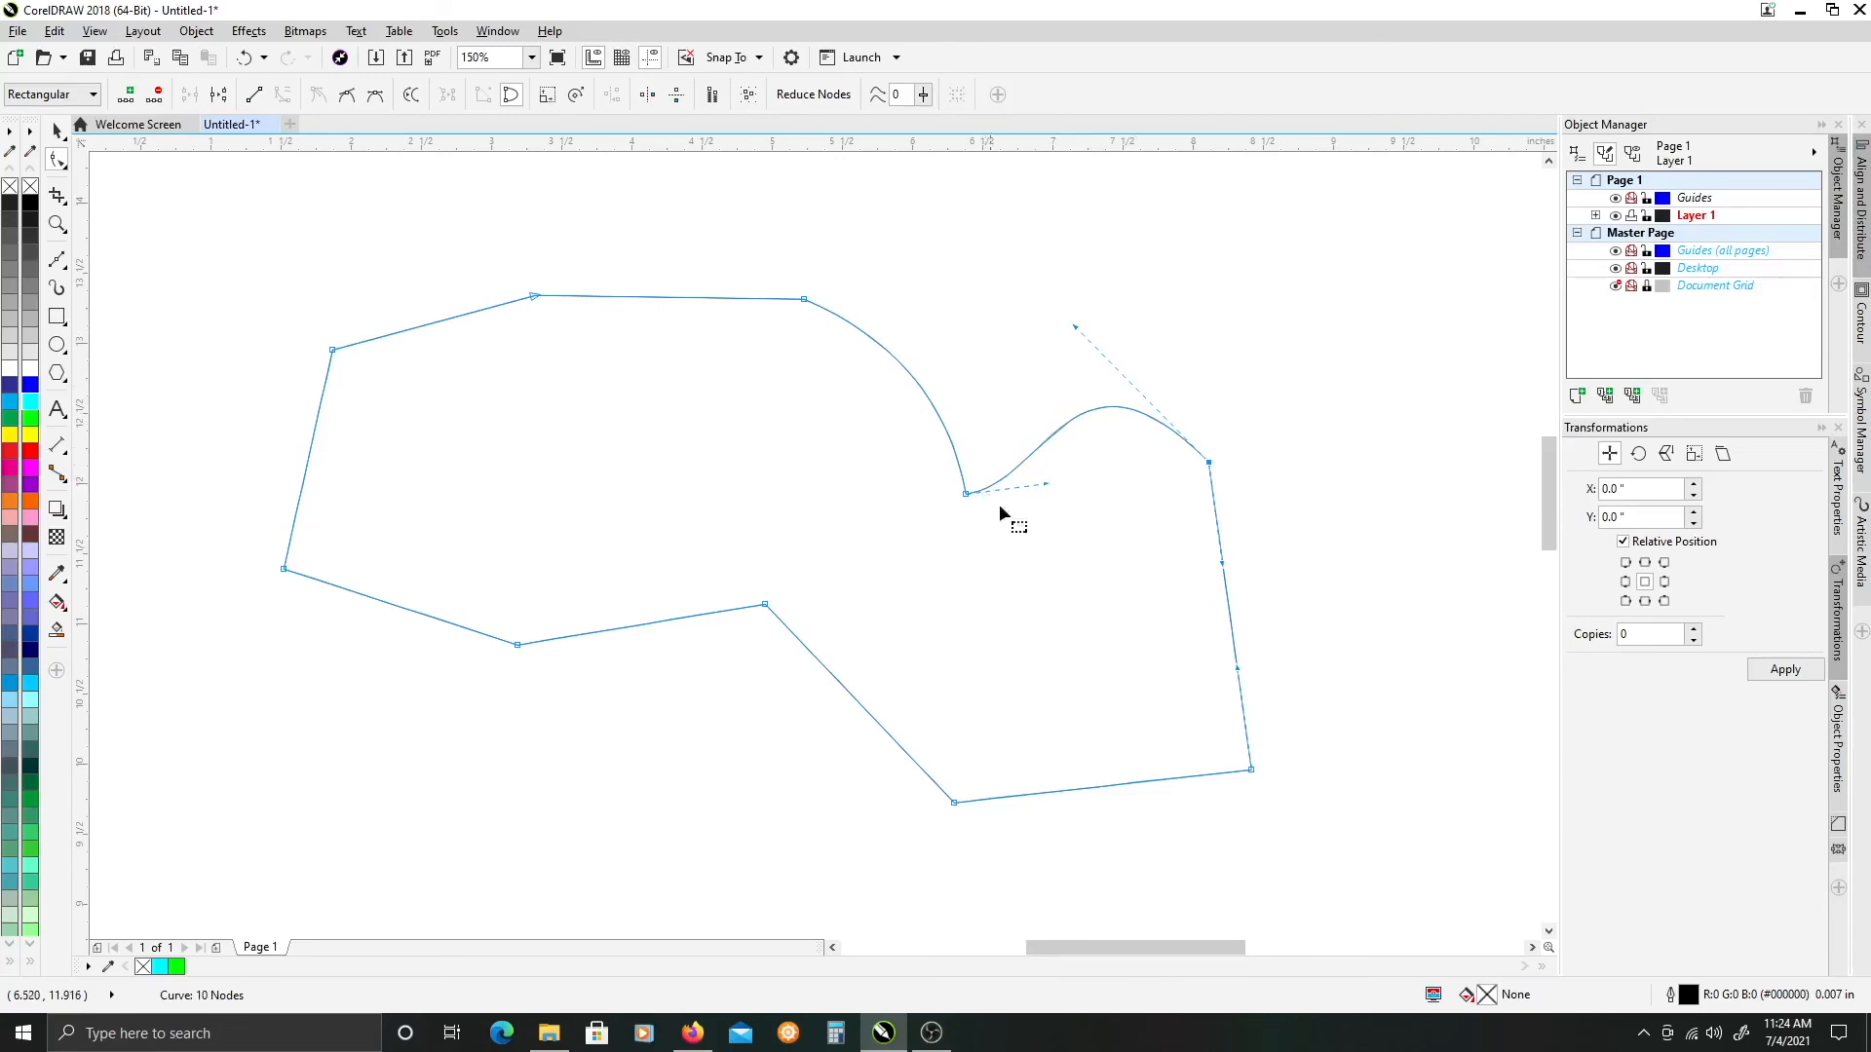
click(765, 606)
right_click(767, 608)
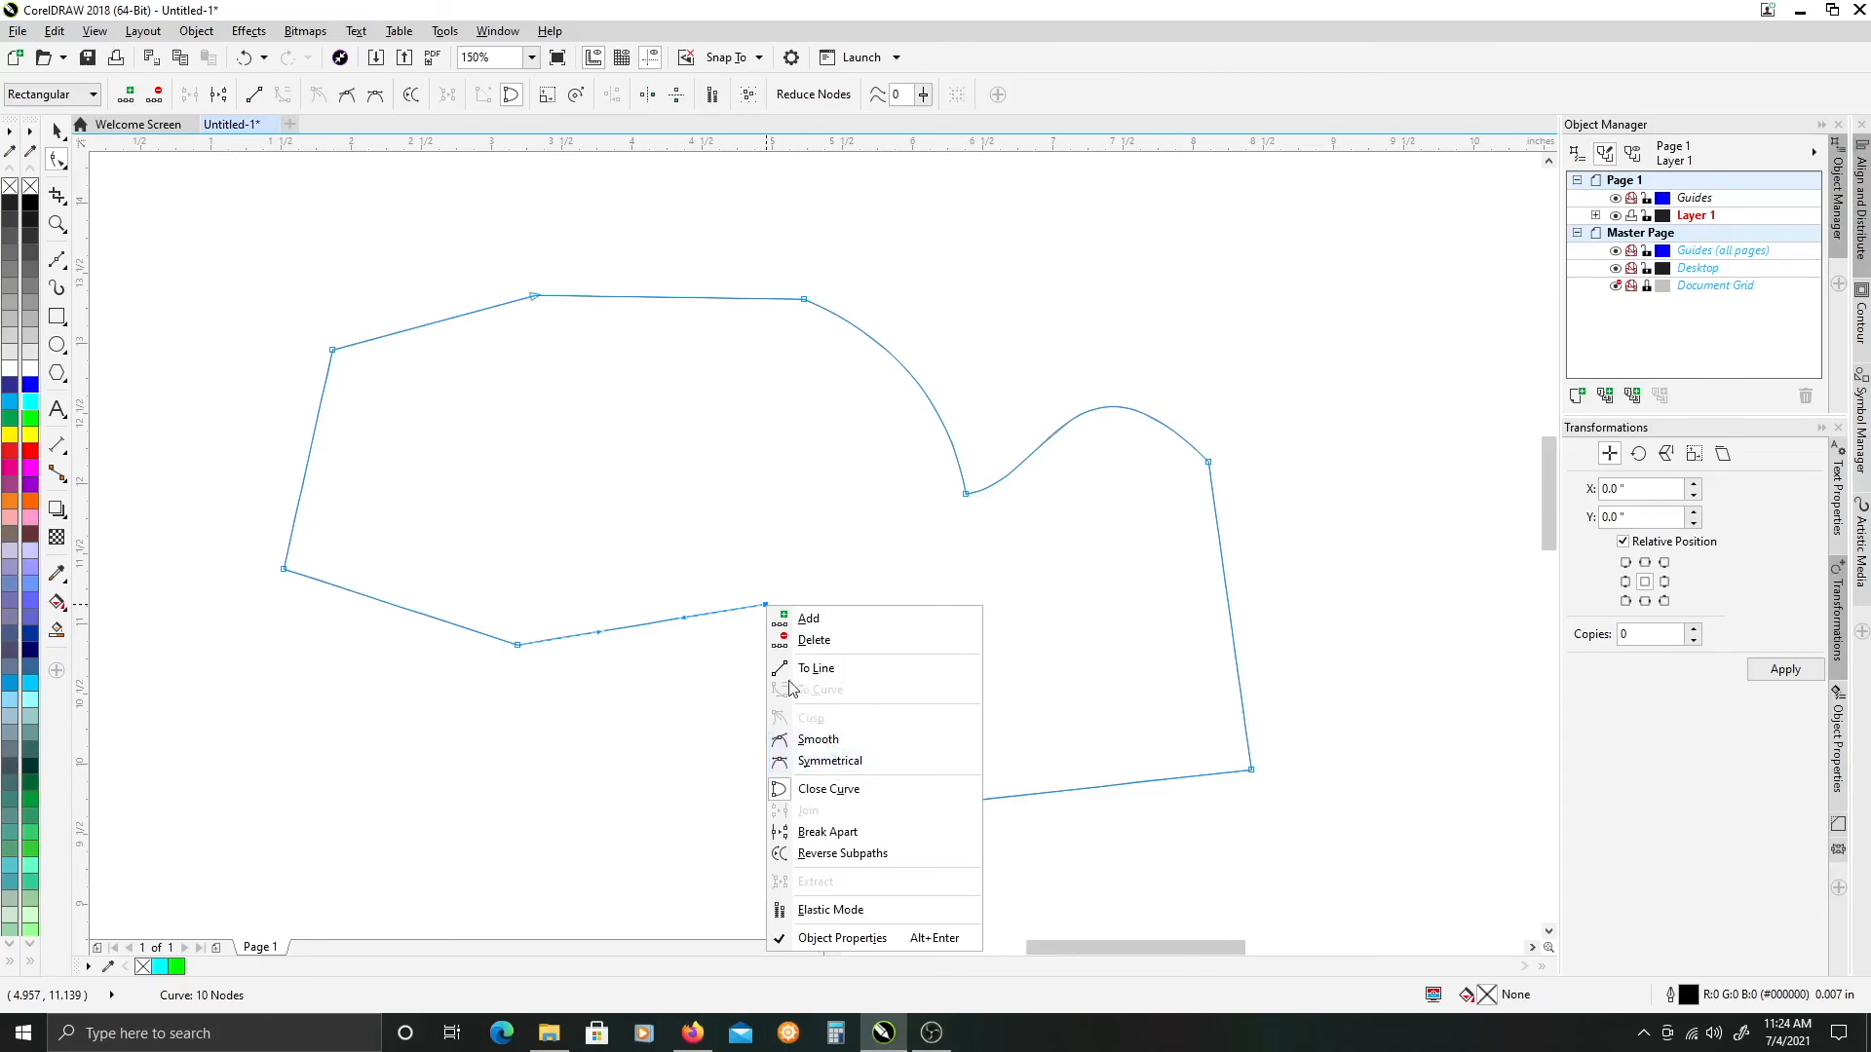
click(829, 739)
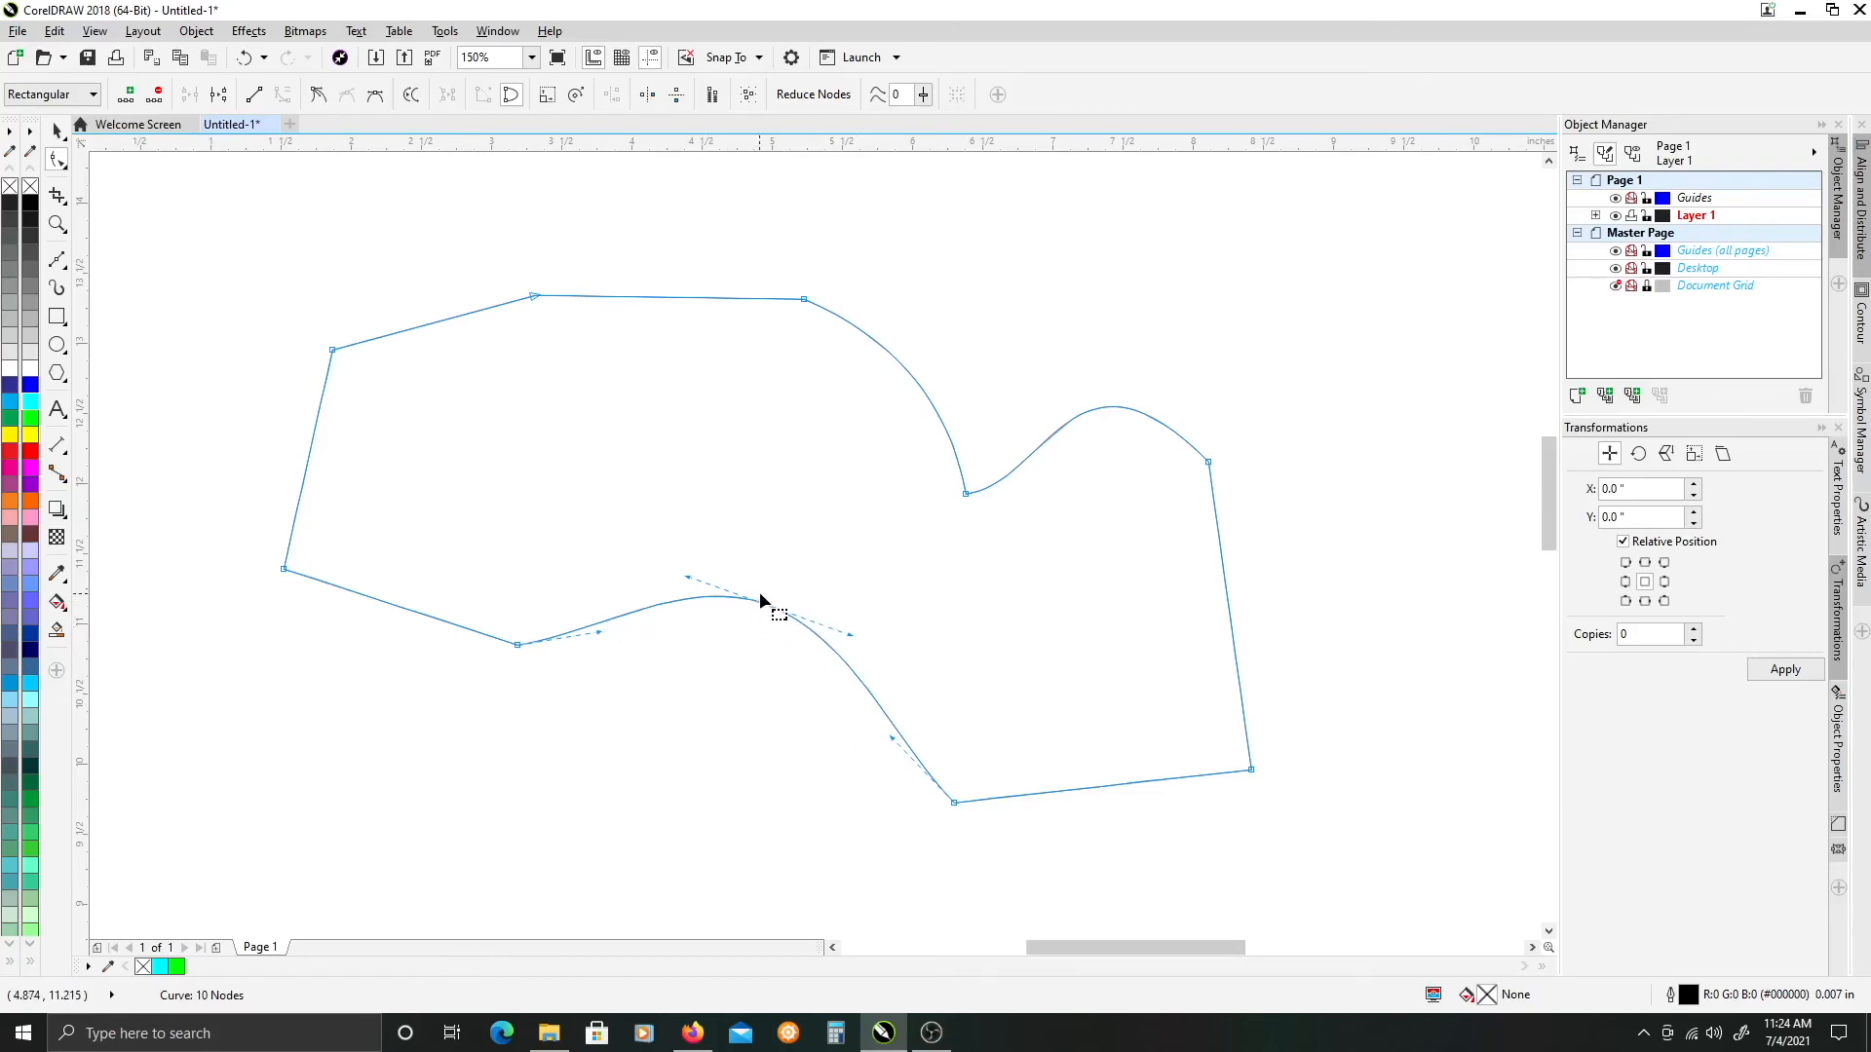
drag(690, 577, 765, 596)
- Make the left lobe's lower-left node smooth and swing its handle to reshape the adjoining curves
drag(454, 508, 255, 583)
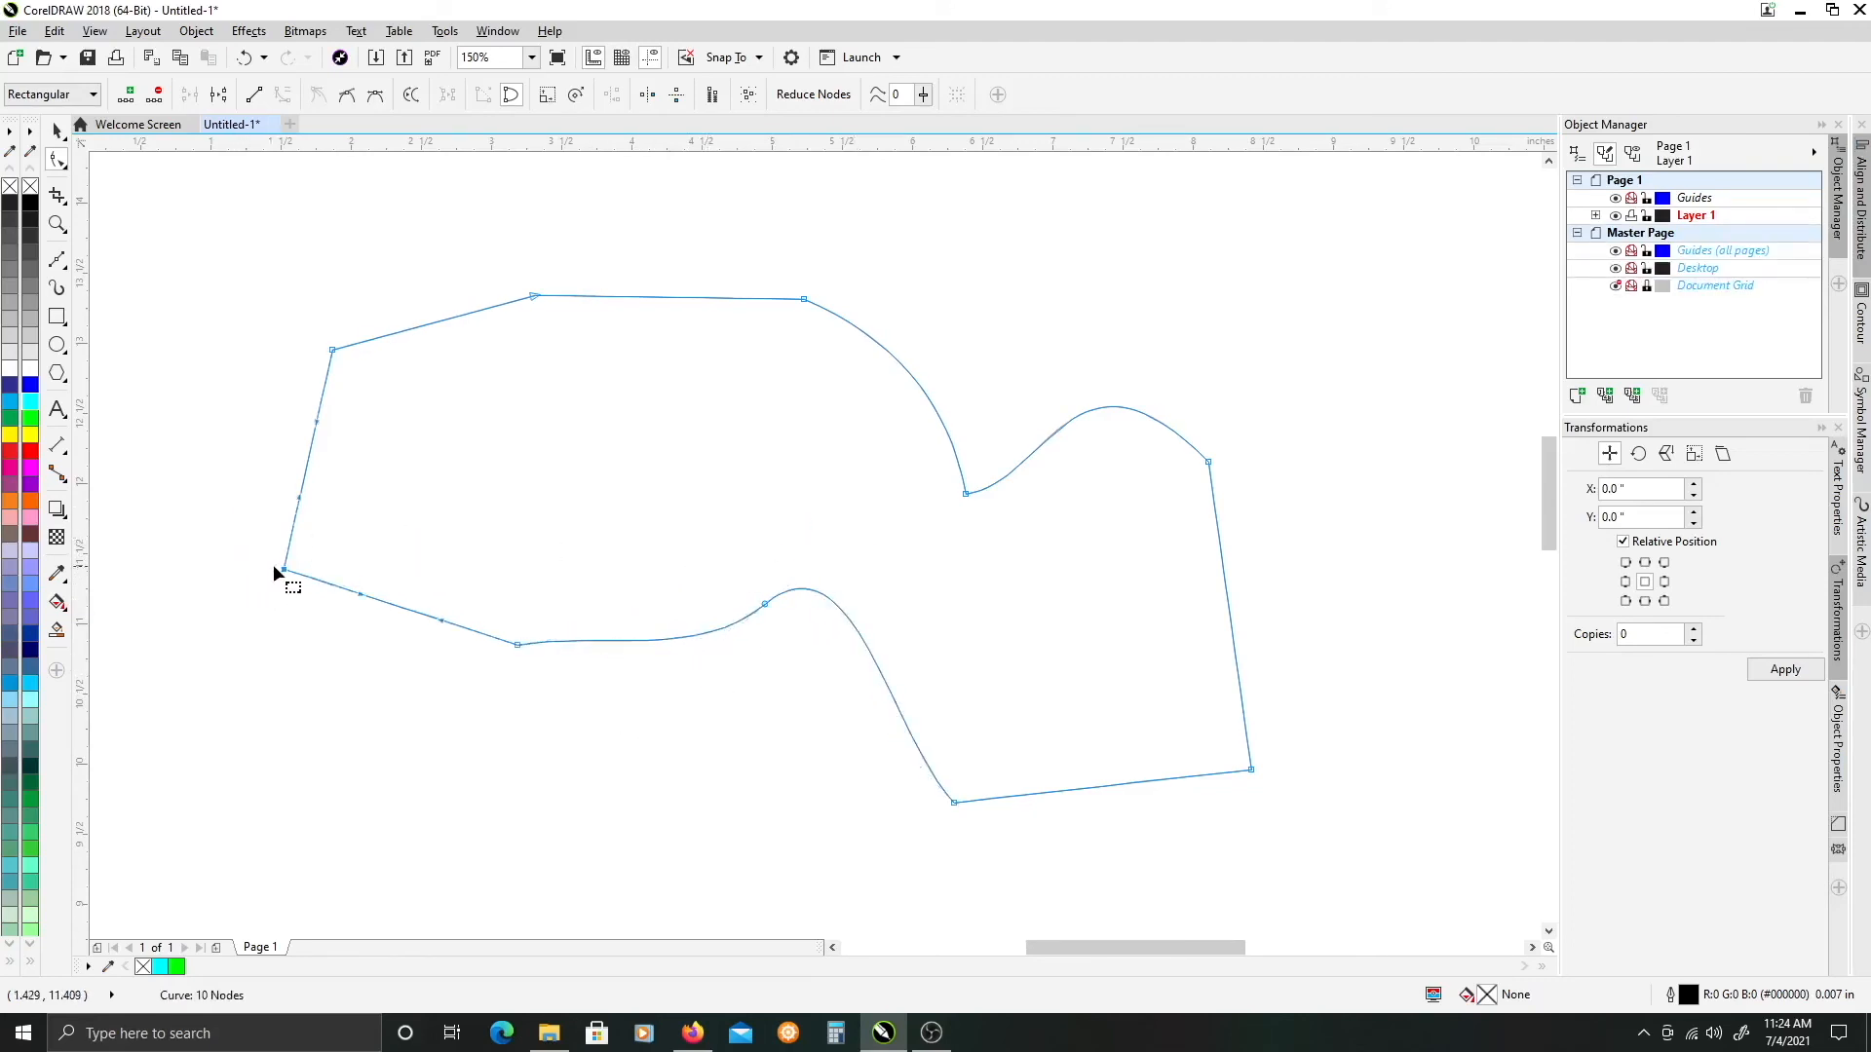
right_click(284, 567)
click(339, 725)
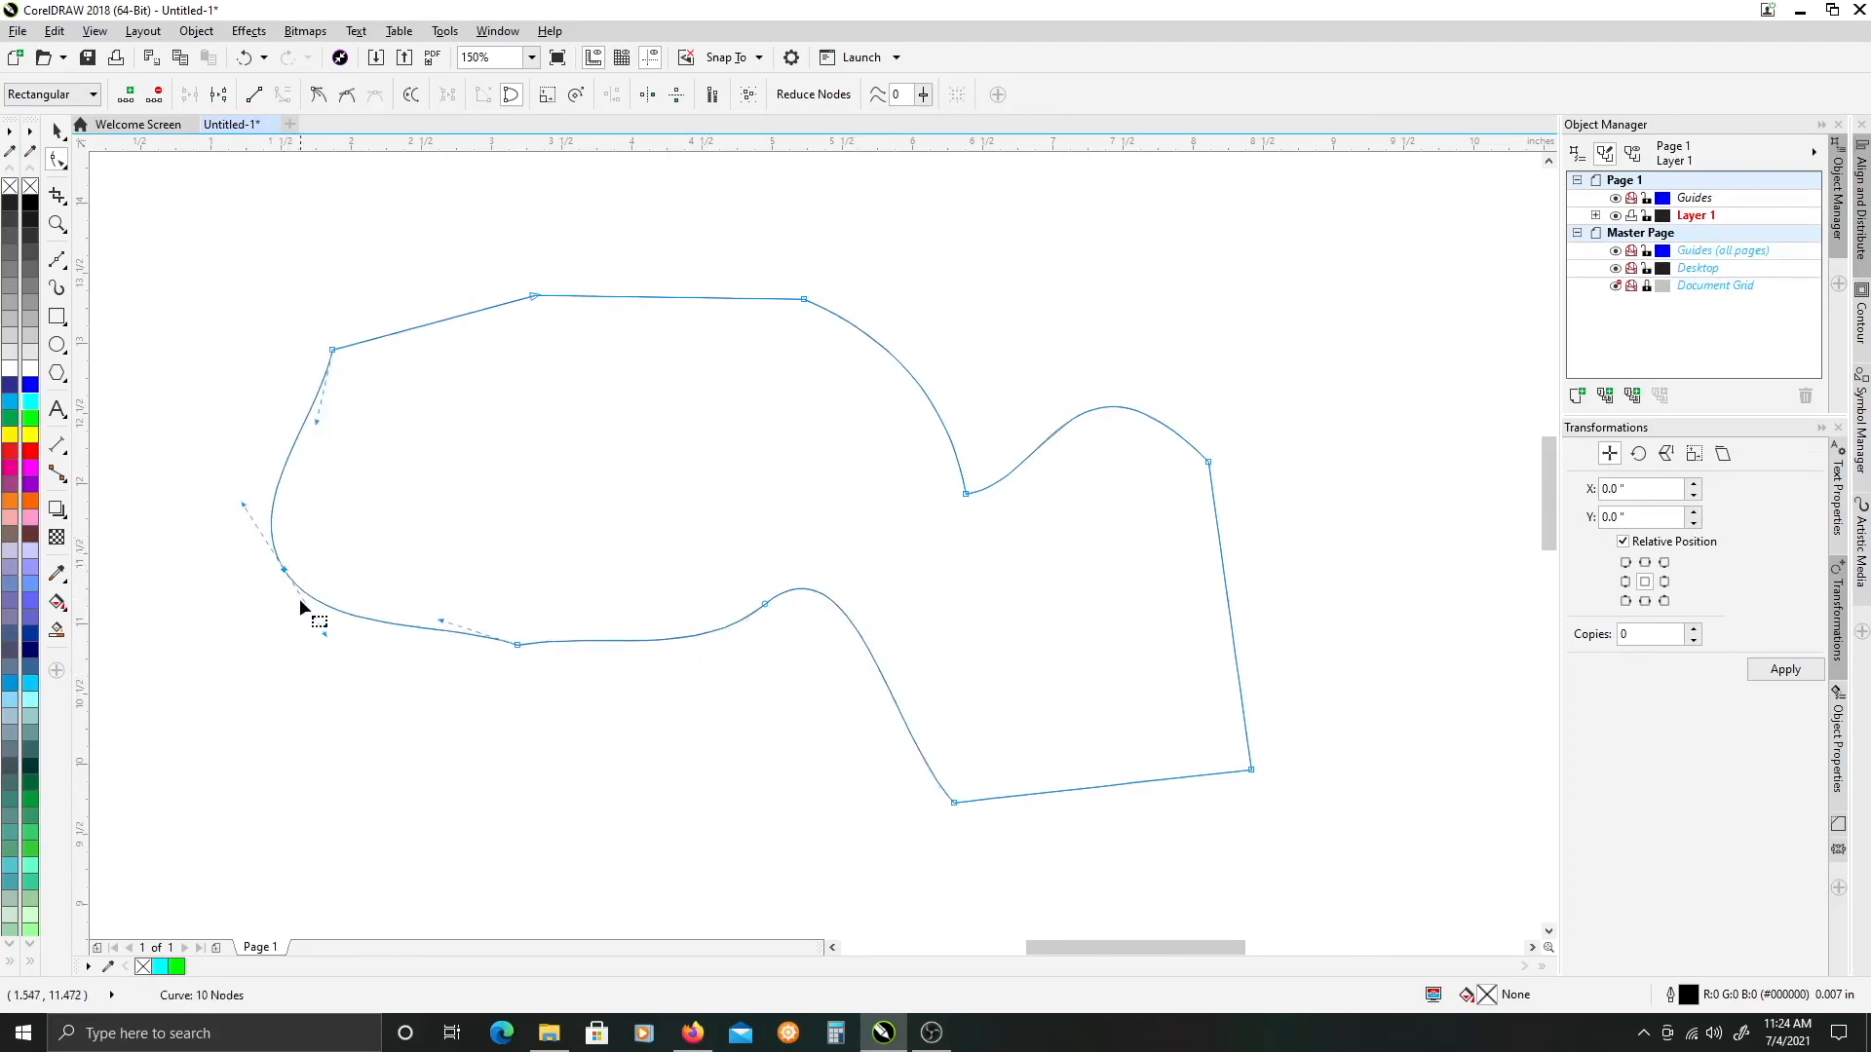
drag(321, 634, 442, 554)
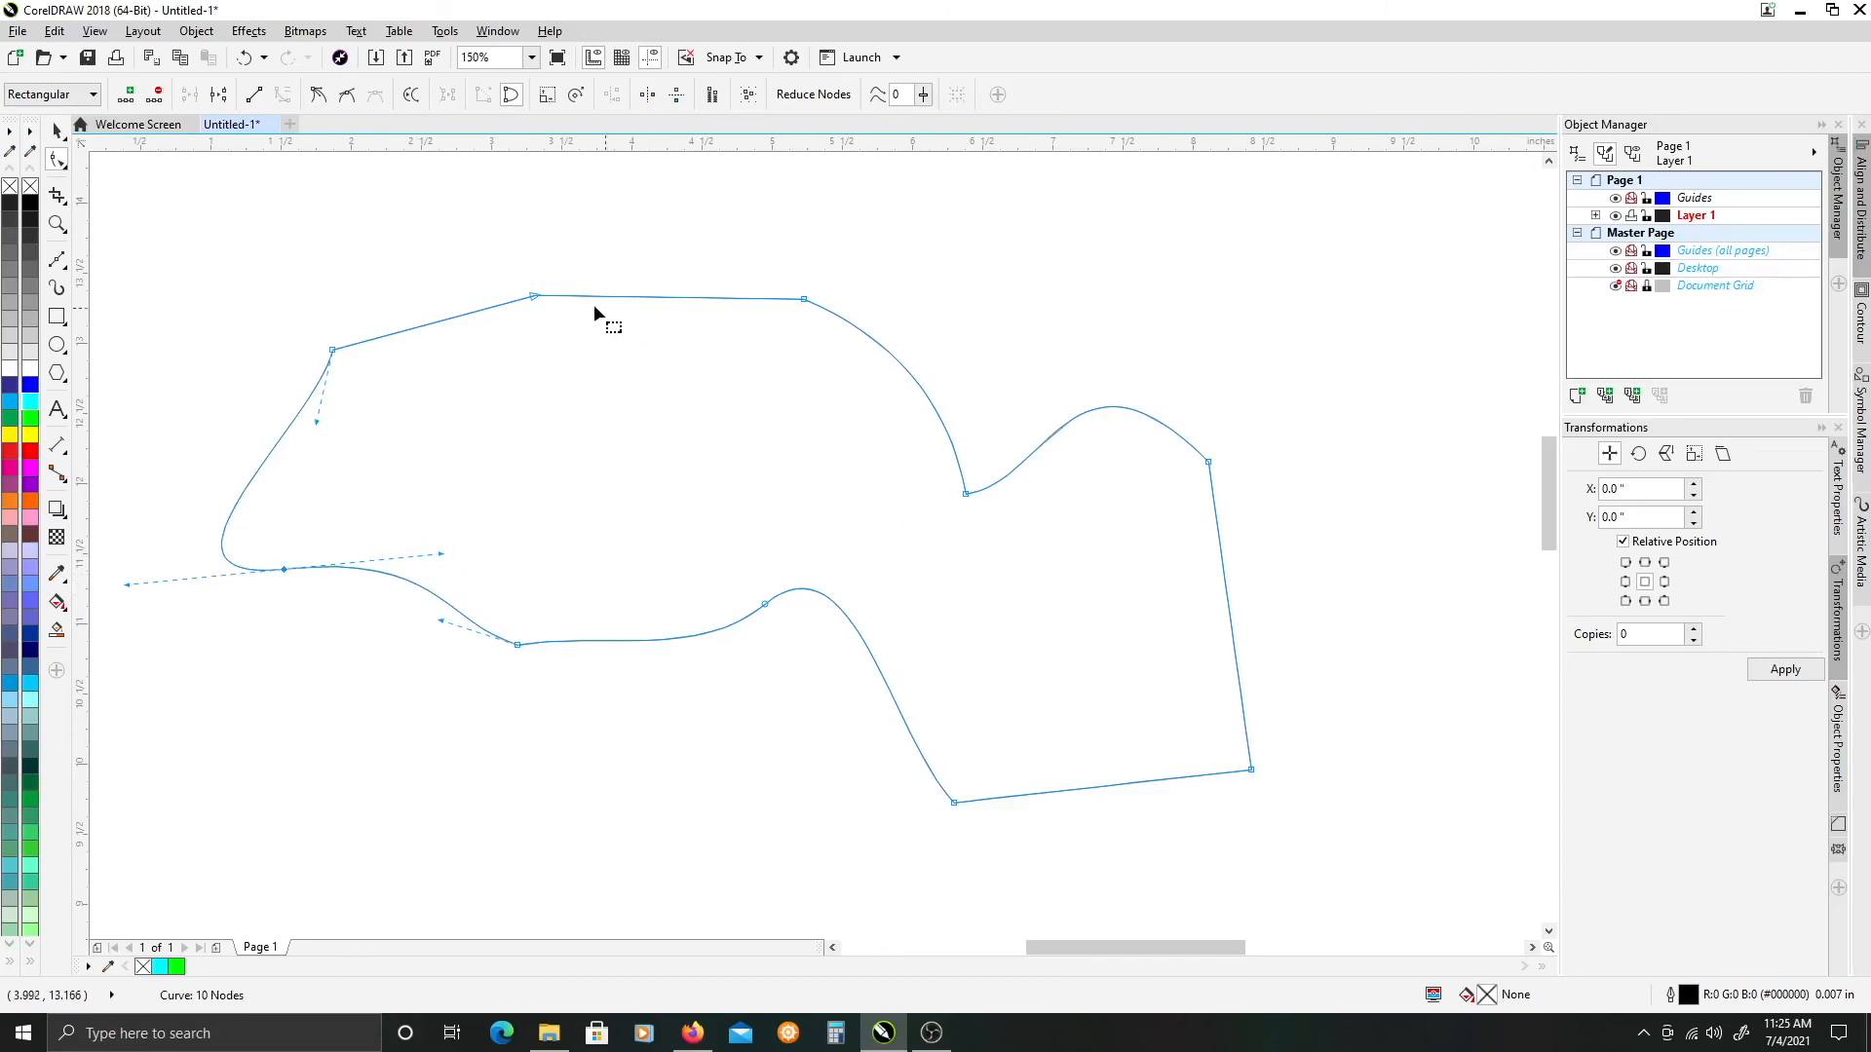
- Bow the right lobe's bottom segment downward into an arc
drag(497, 621, 1364, 848)
click(557, 397)
drag(430, 499, 1302, 867)
click(1253, 771)
drag(1097, 786, 1080, 856)
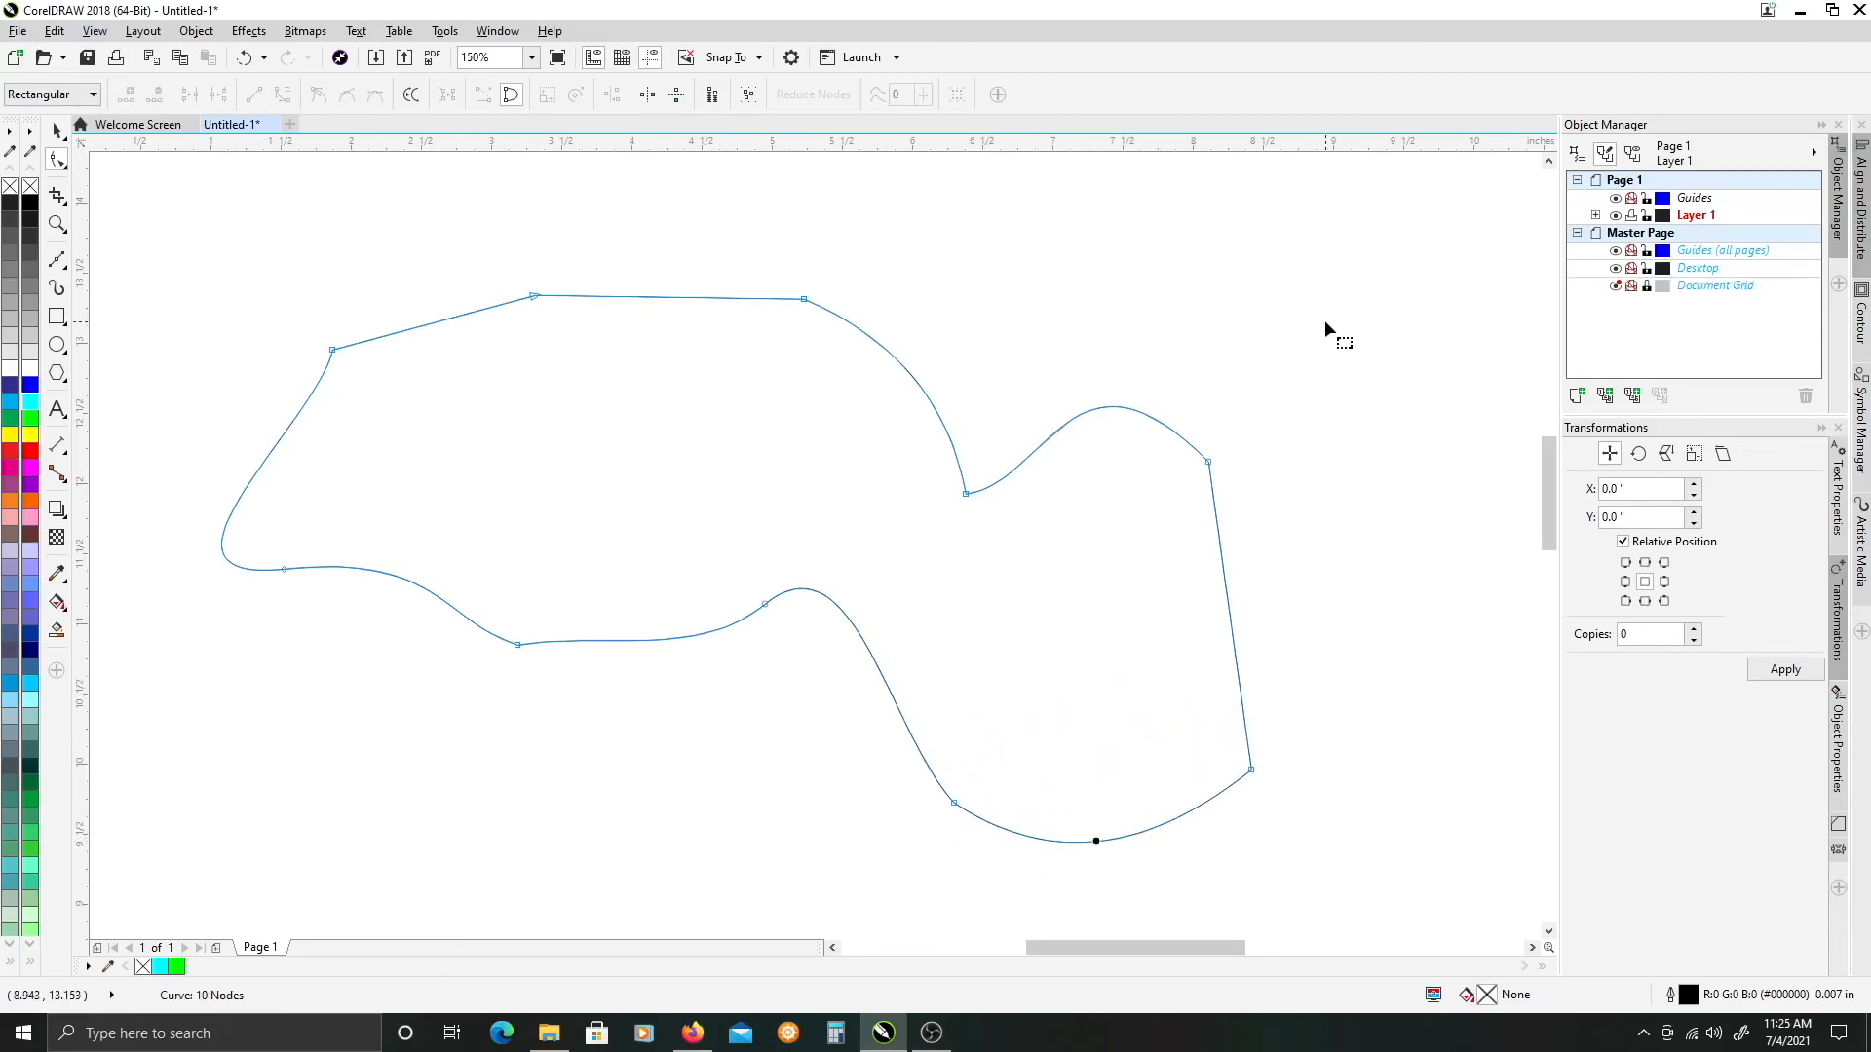
- Select all nodes of the outline and convert every curve segment to a straight line
drag(179, 217, 1340, 864)
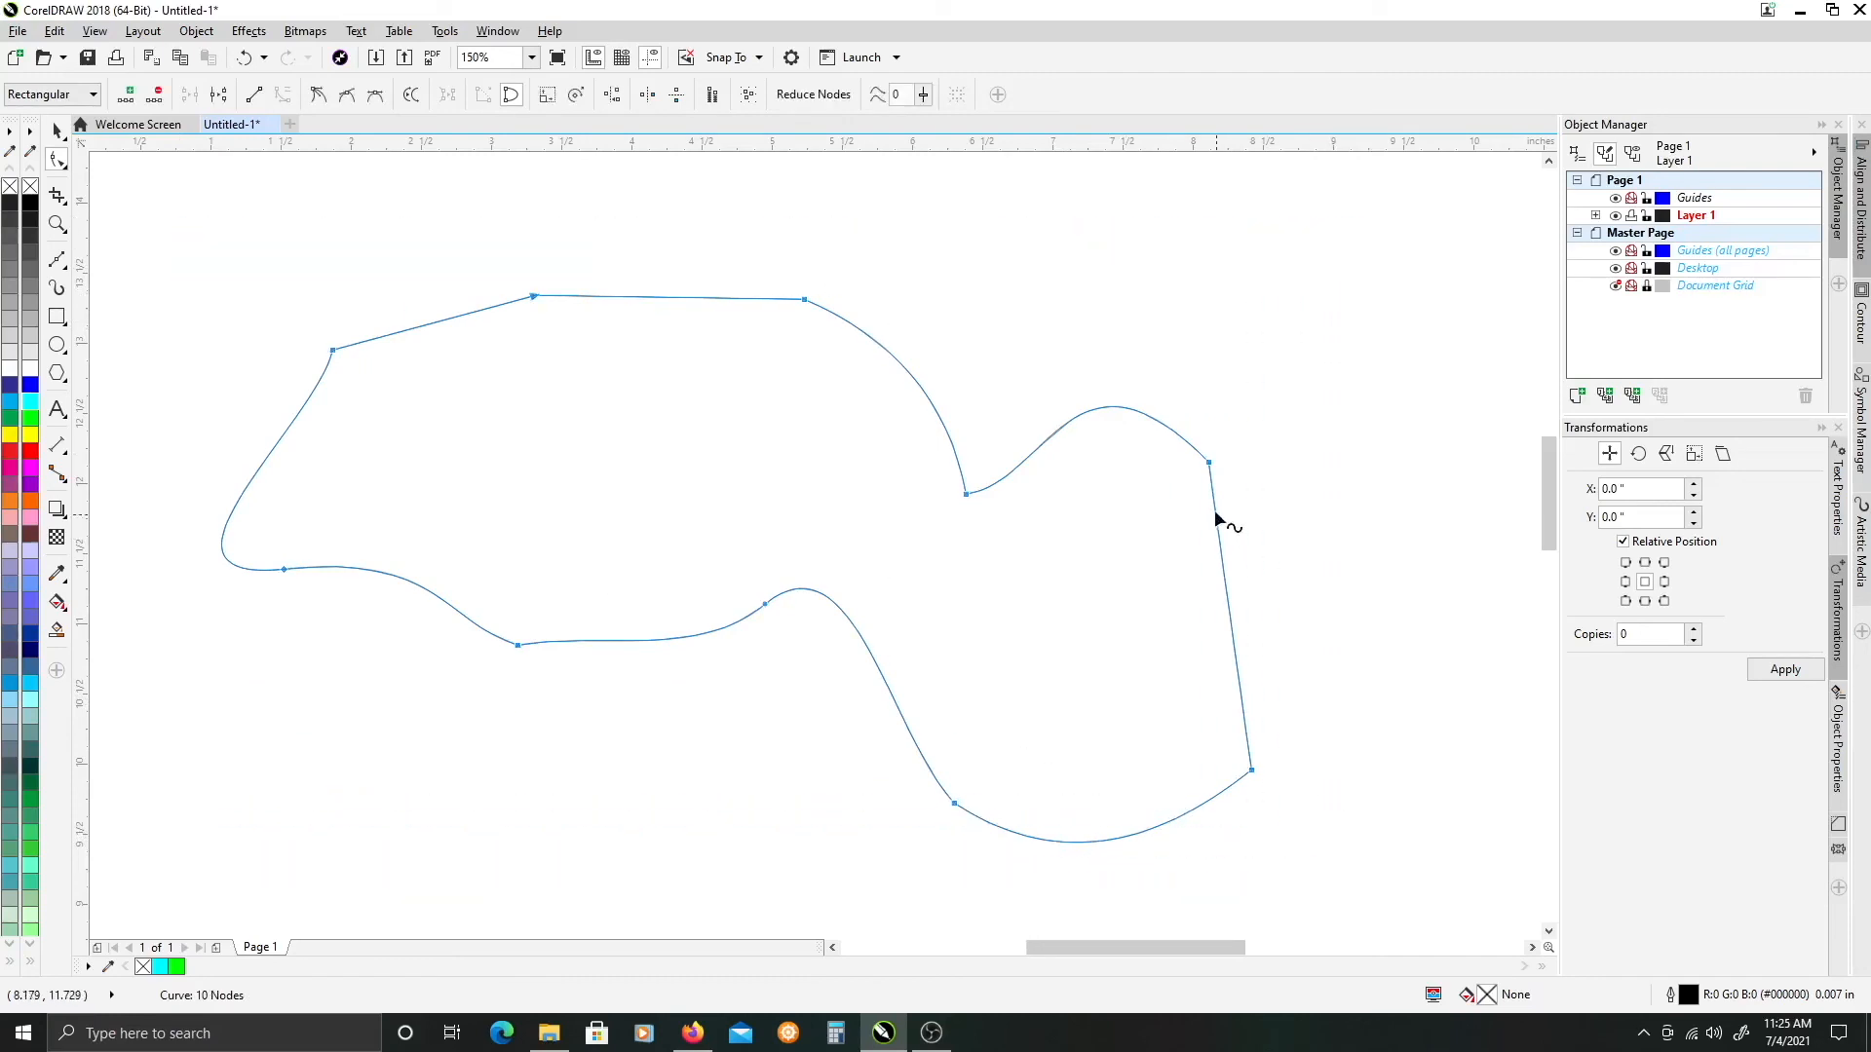
right_click(1209, 470)
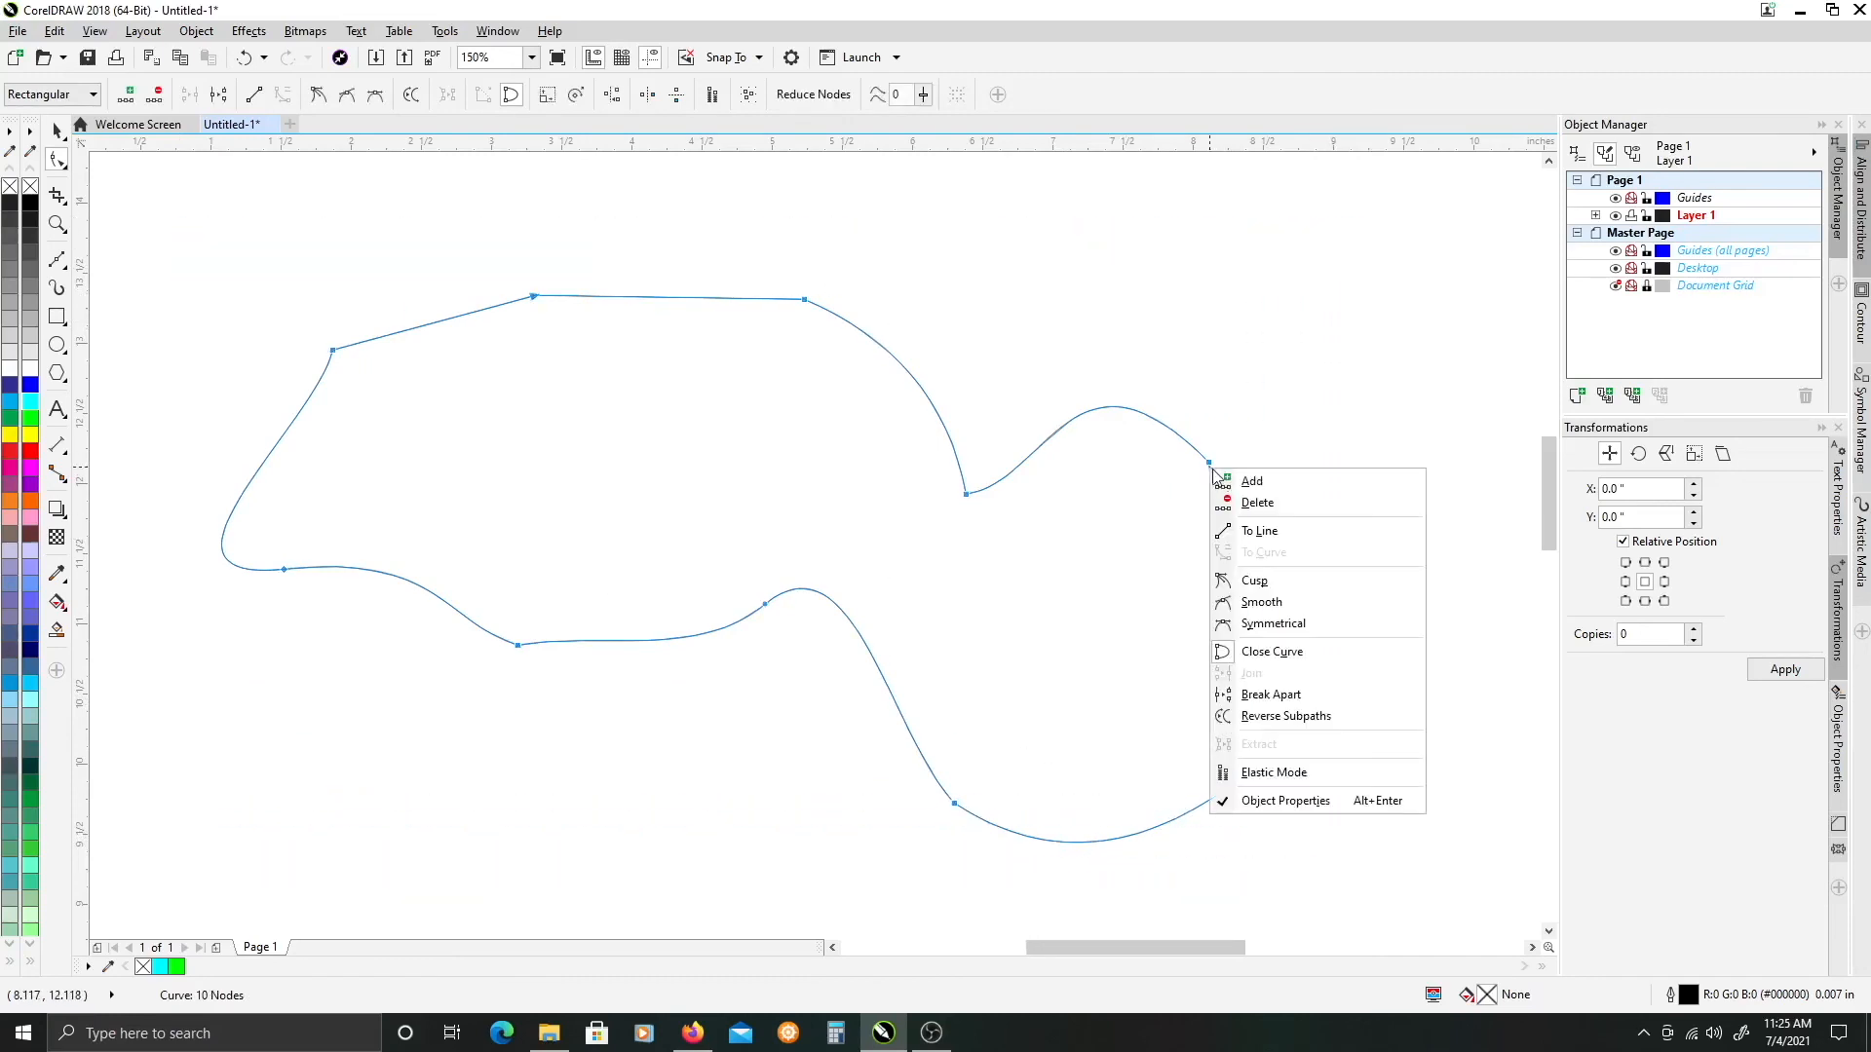
click(1273, 537)
- Shift the straight segment between the left lobe's upper-right node and the valley node, and reposition both of its end nodes
mouse_move(873, 382)
mouse_down()
mouse_move(895, 369)
mouse_move(839, 380)
mouse_move(857, 396)
mouse_move(869, 367)
mouse_move(832, 389)
mouse_move(841, 372)
mouse_up()
click(737, 256)
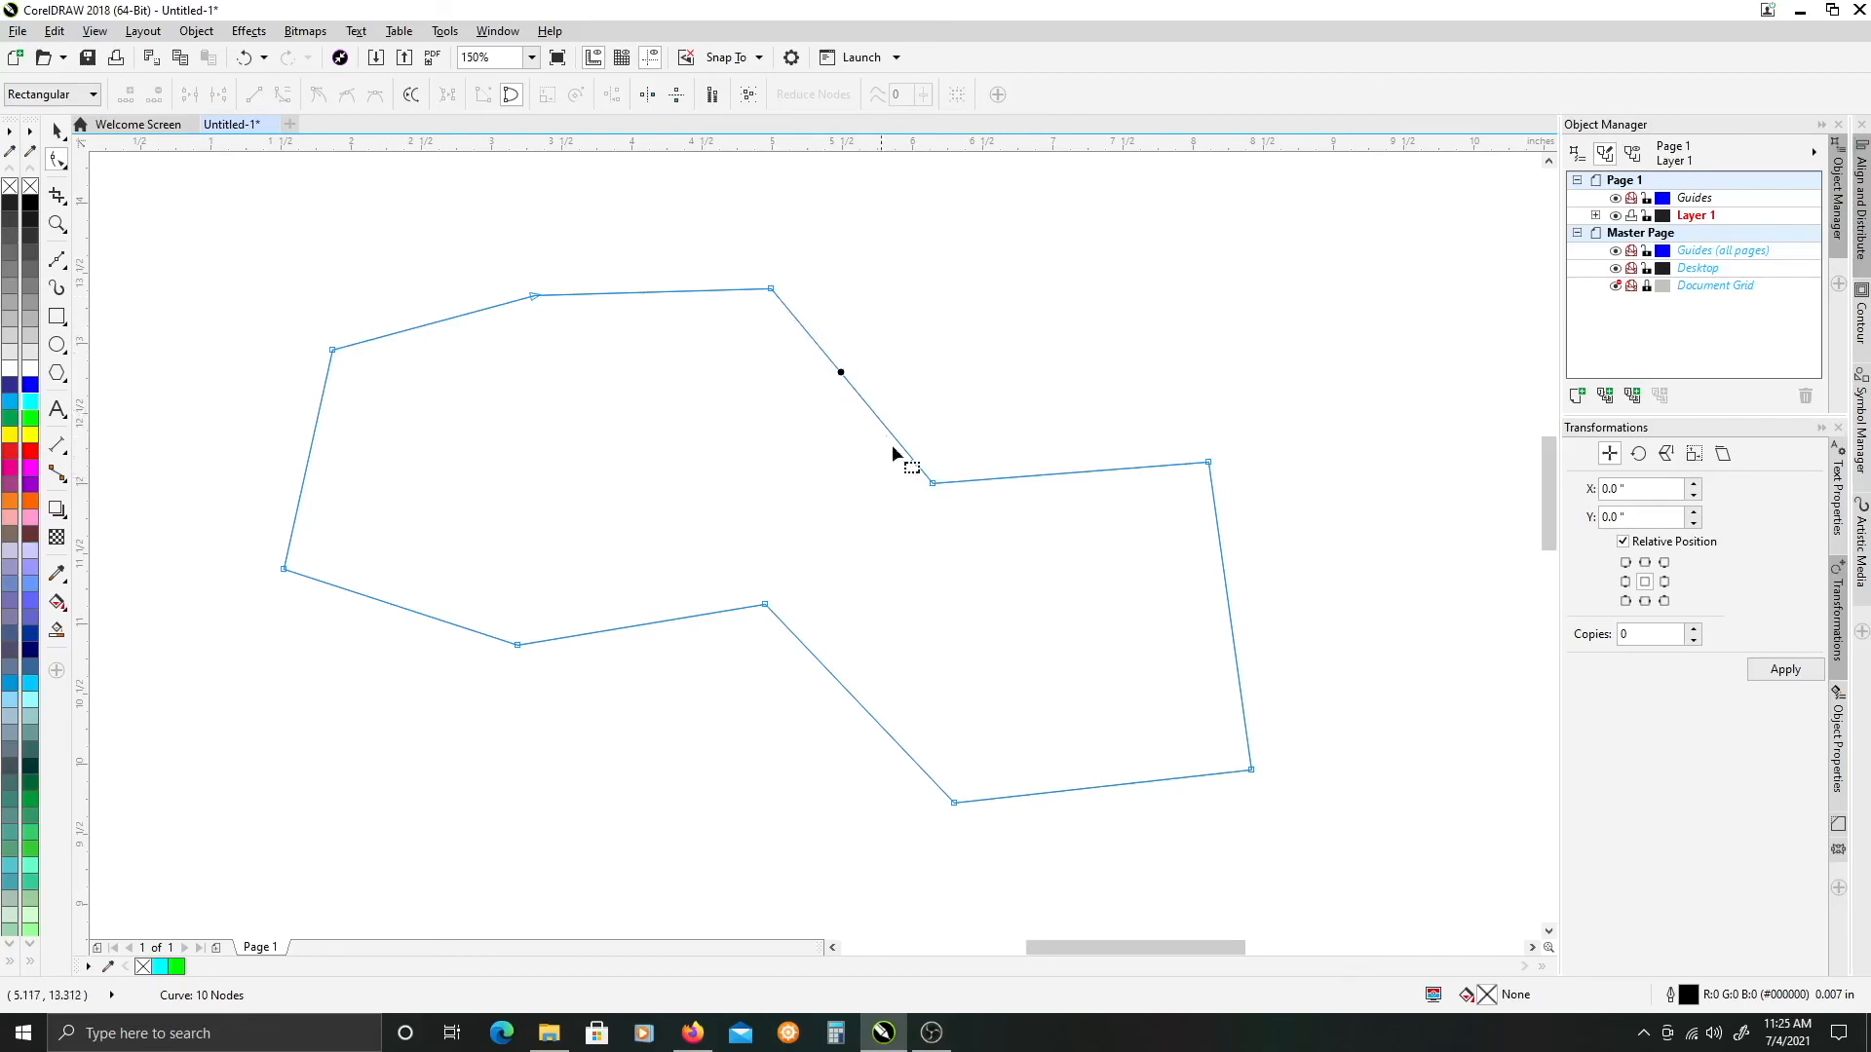
mouse_move(865, 410)
mouse_down()
mouse_move(886, 385)
mouse_move(855, 403)
mouse_move(857, 446)
mouse_move(779, 493)
mouse_move(873, 320)
mouse_move(961, 348)
mouse_move(962, 369)
mouse_up()
drag(1029, 453, 959, 485)
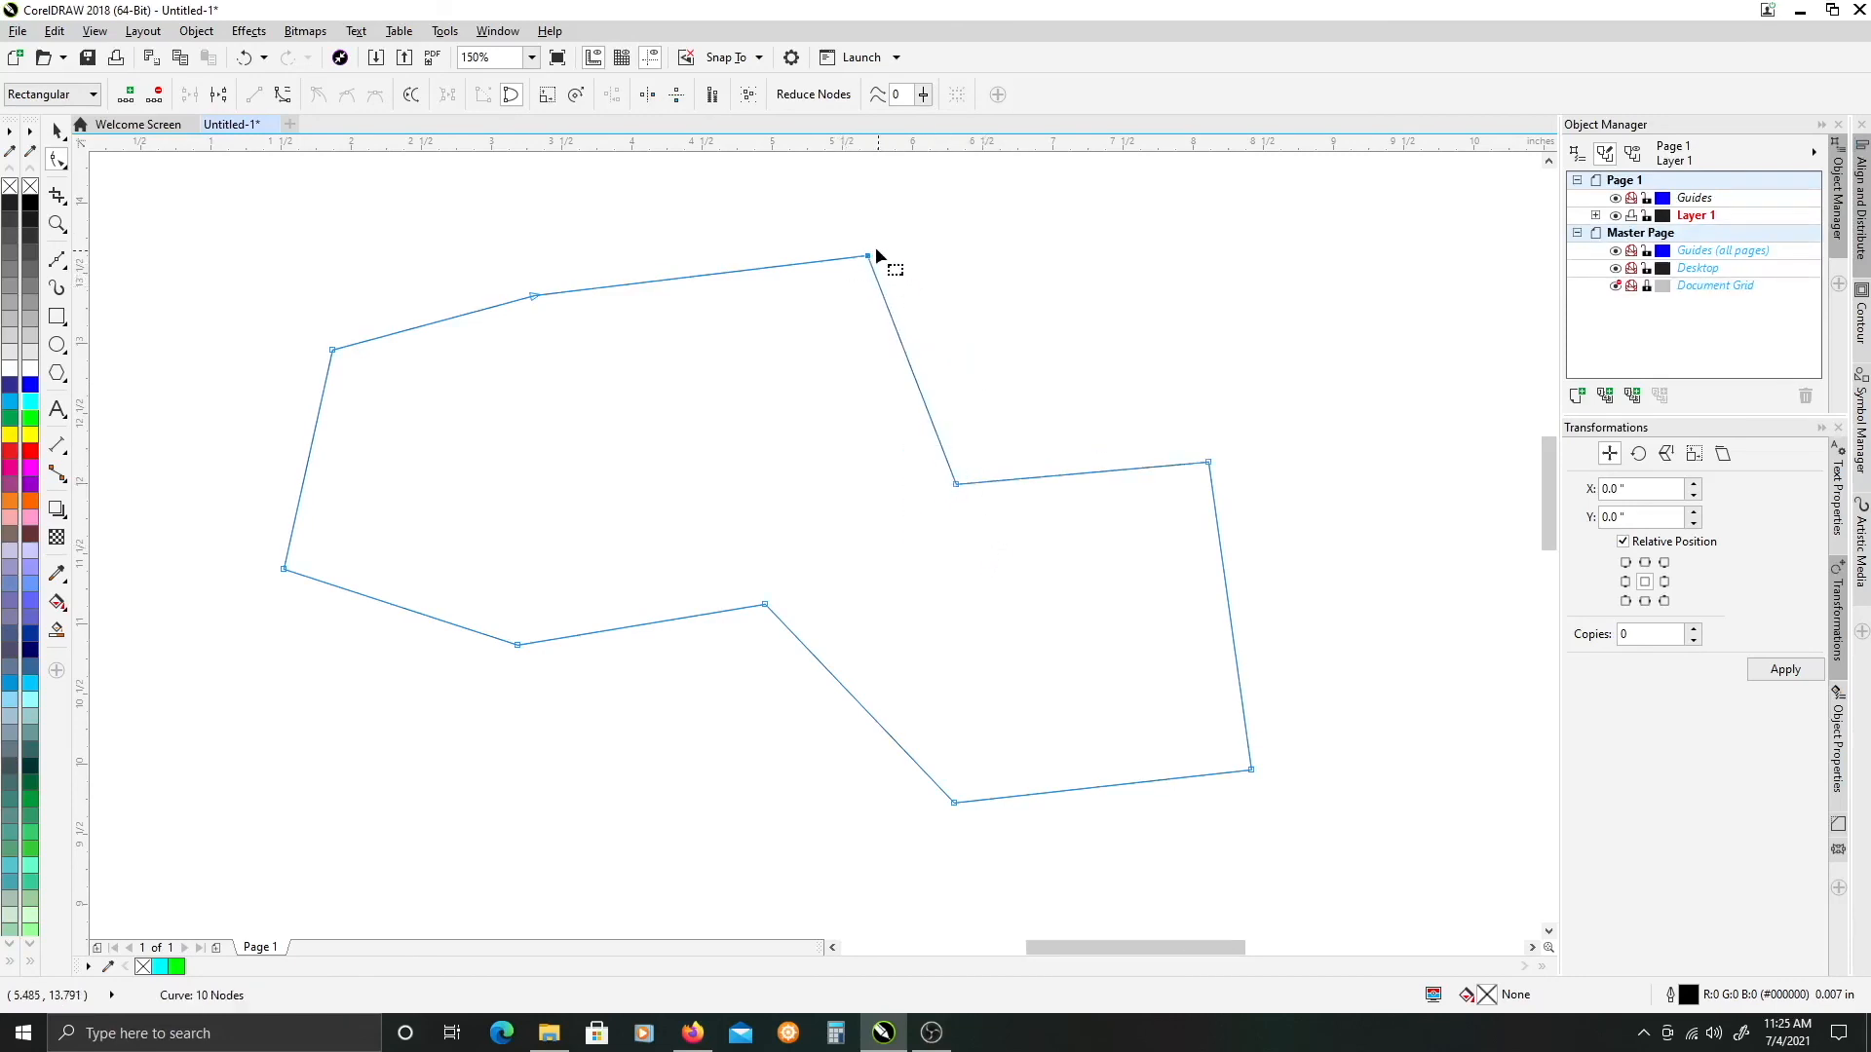
drag(868, 258, 788, 293)
drag(231, 230, 1362, 882)
right_click(1210, 464)
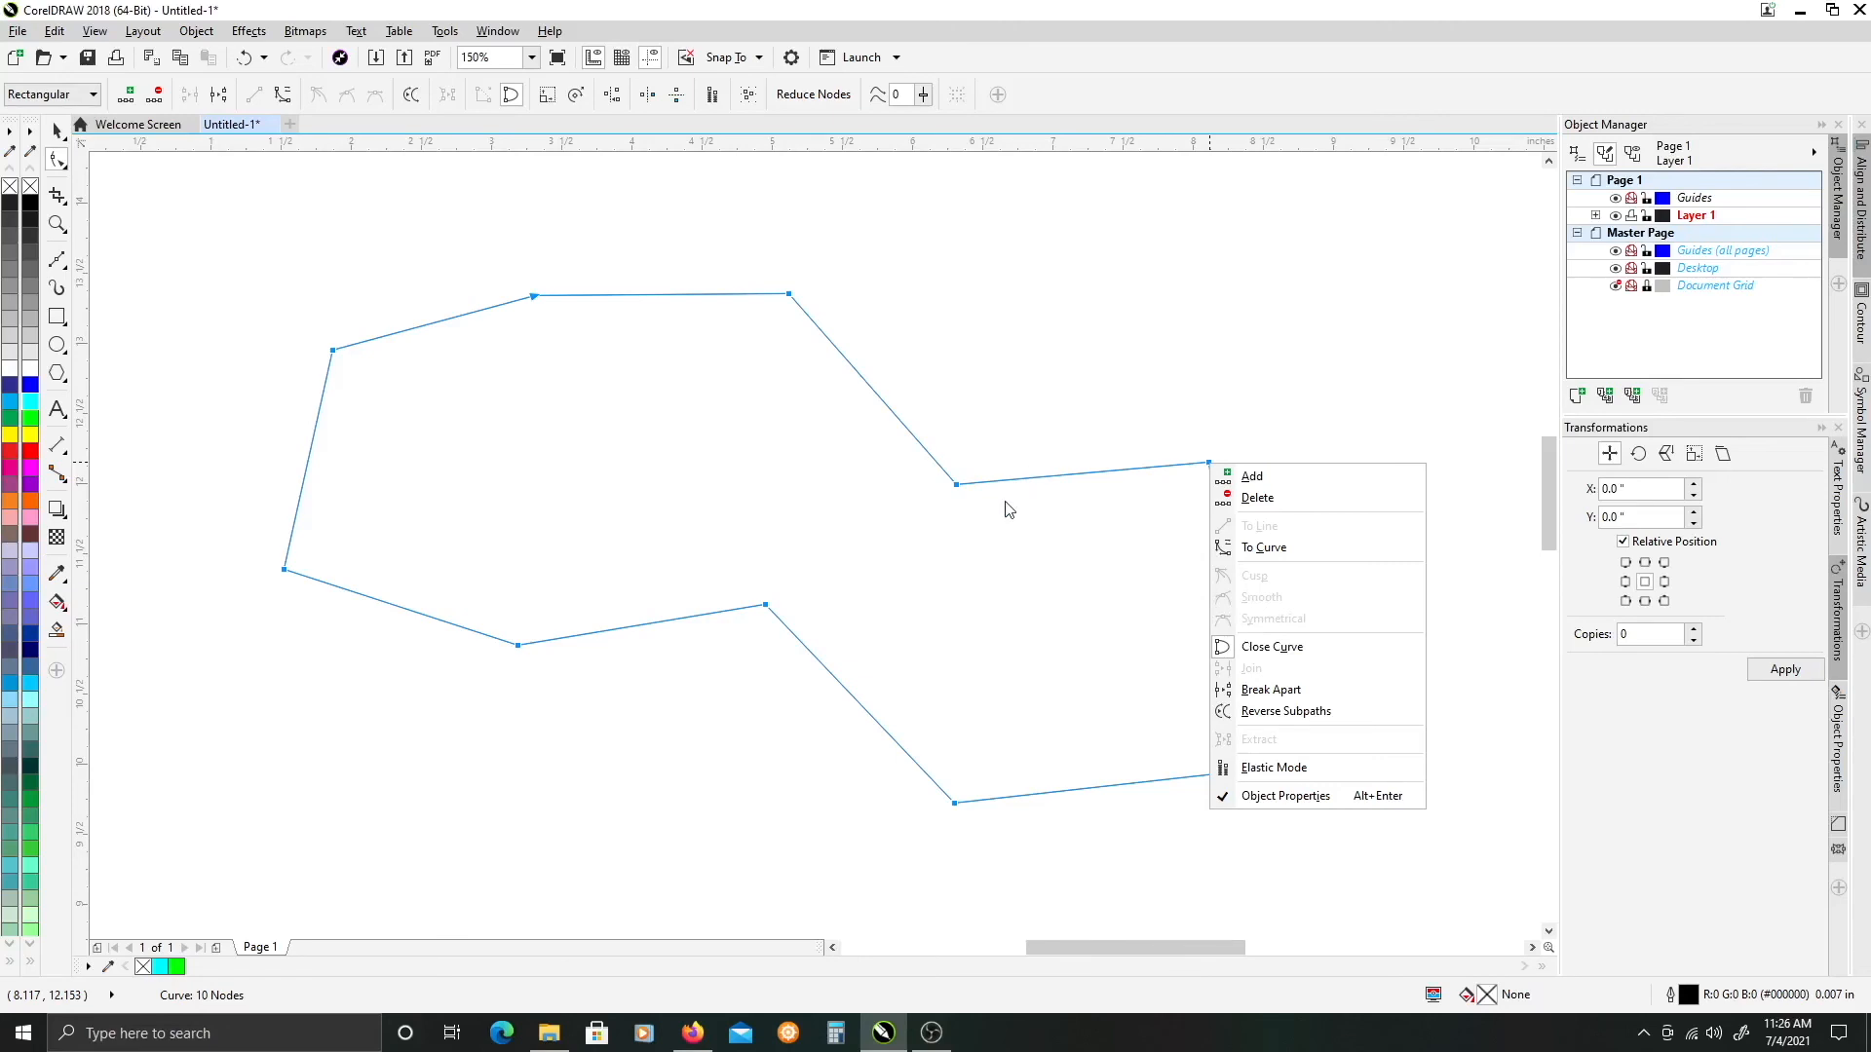
click(1052, 560)
click(916, 531)
- Raise the valley node between the two lobes
mouse_move(956, 485)
mouse_down()
mouse_move(973, 411)
mouse_move(955, 452)
mouse_up()
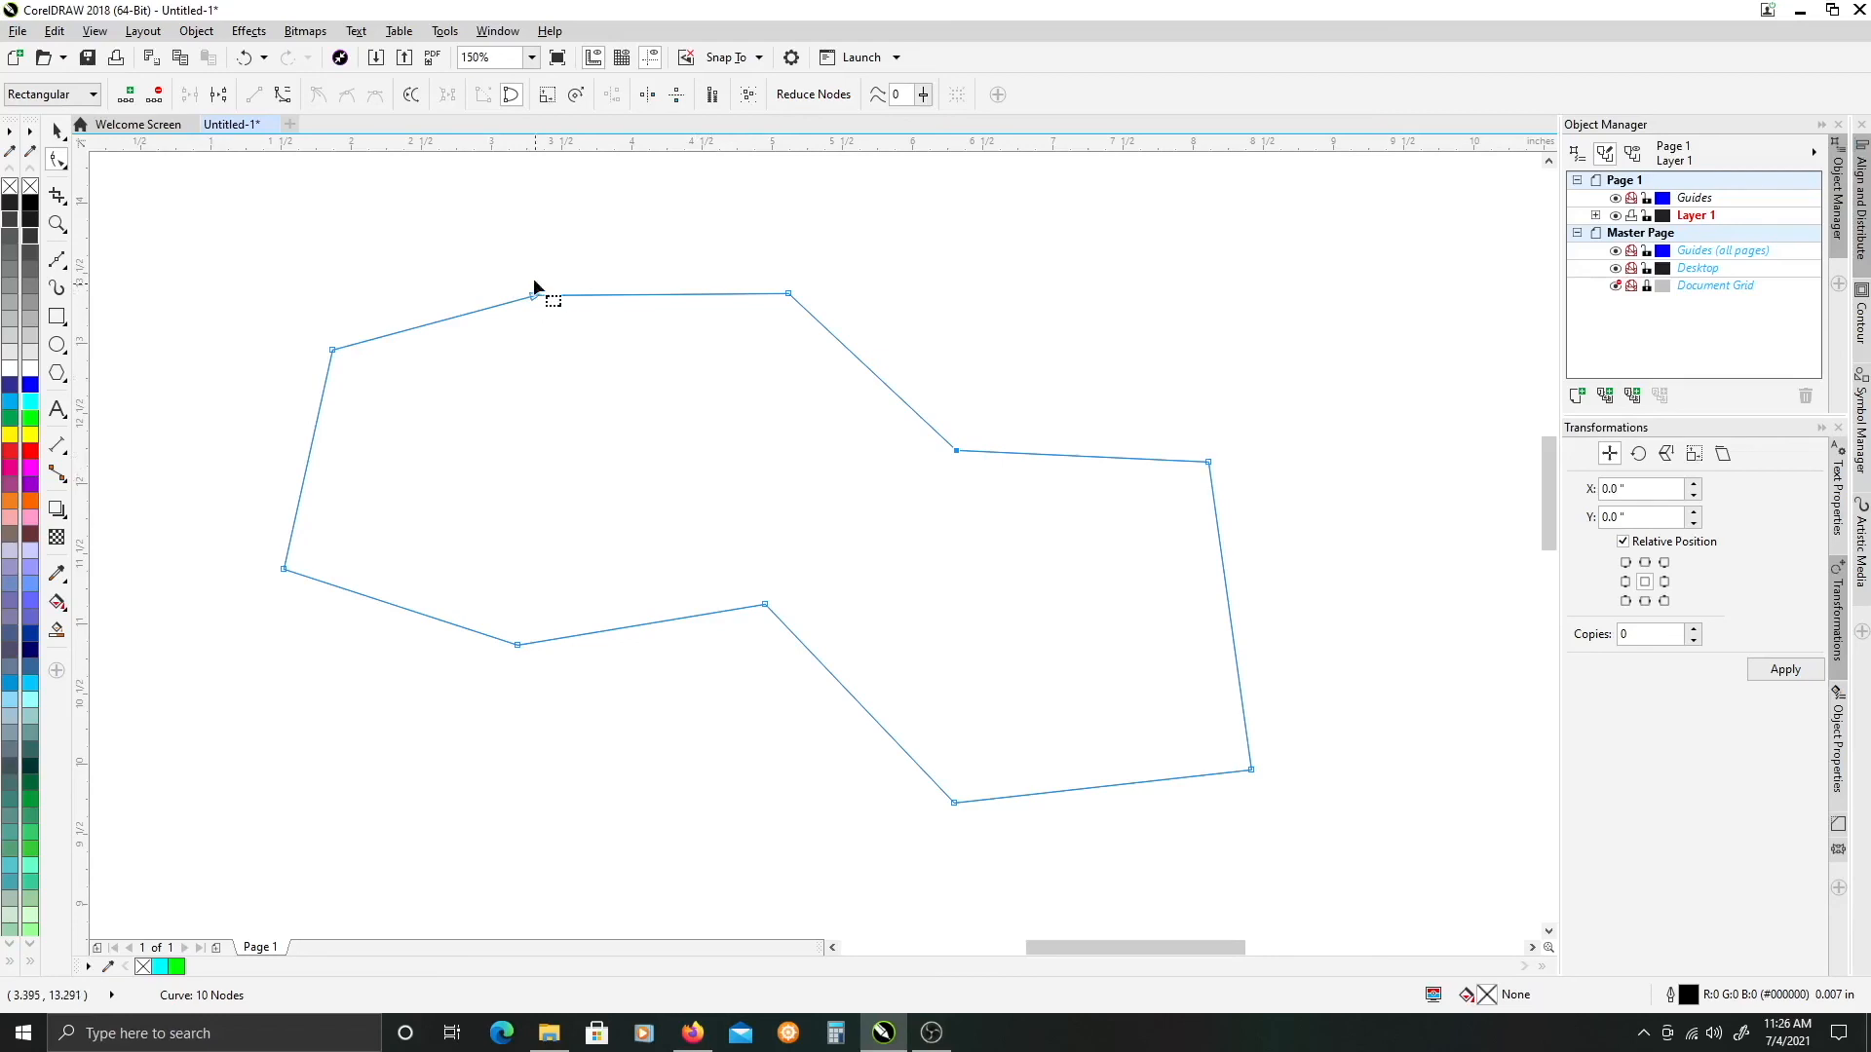
- Break the closed outline apart at the left lobe's top starting node
drag(631, 413, 634, 419)
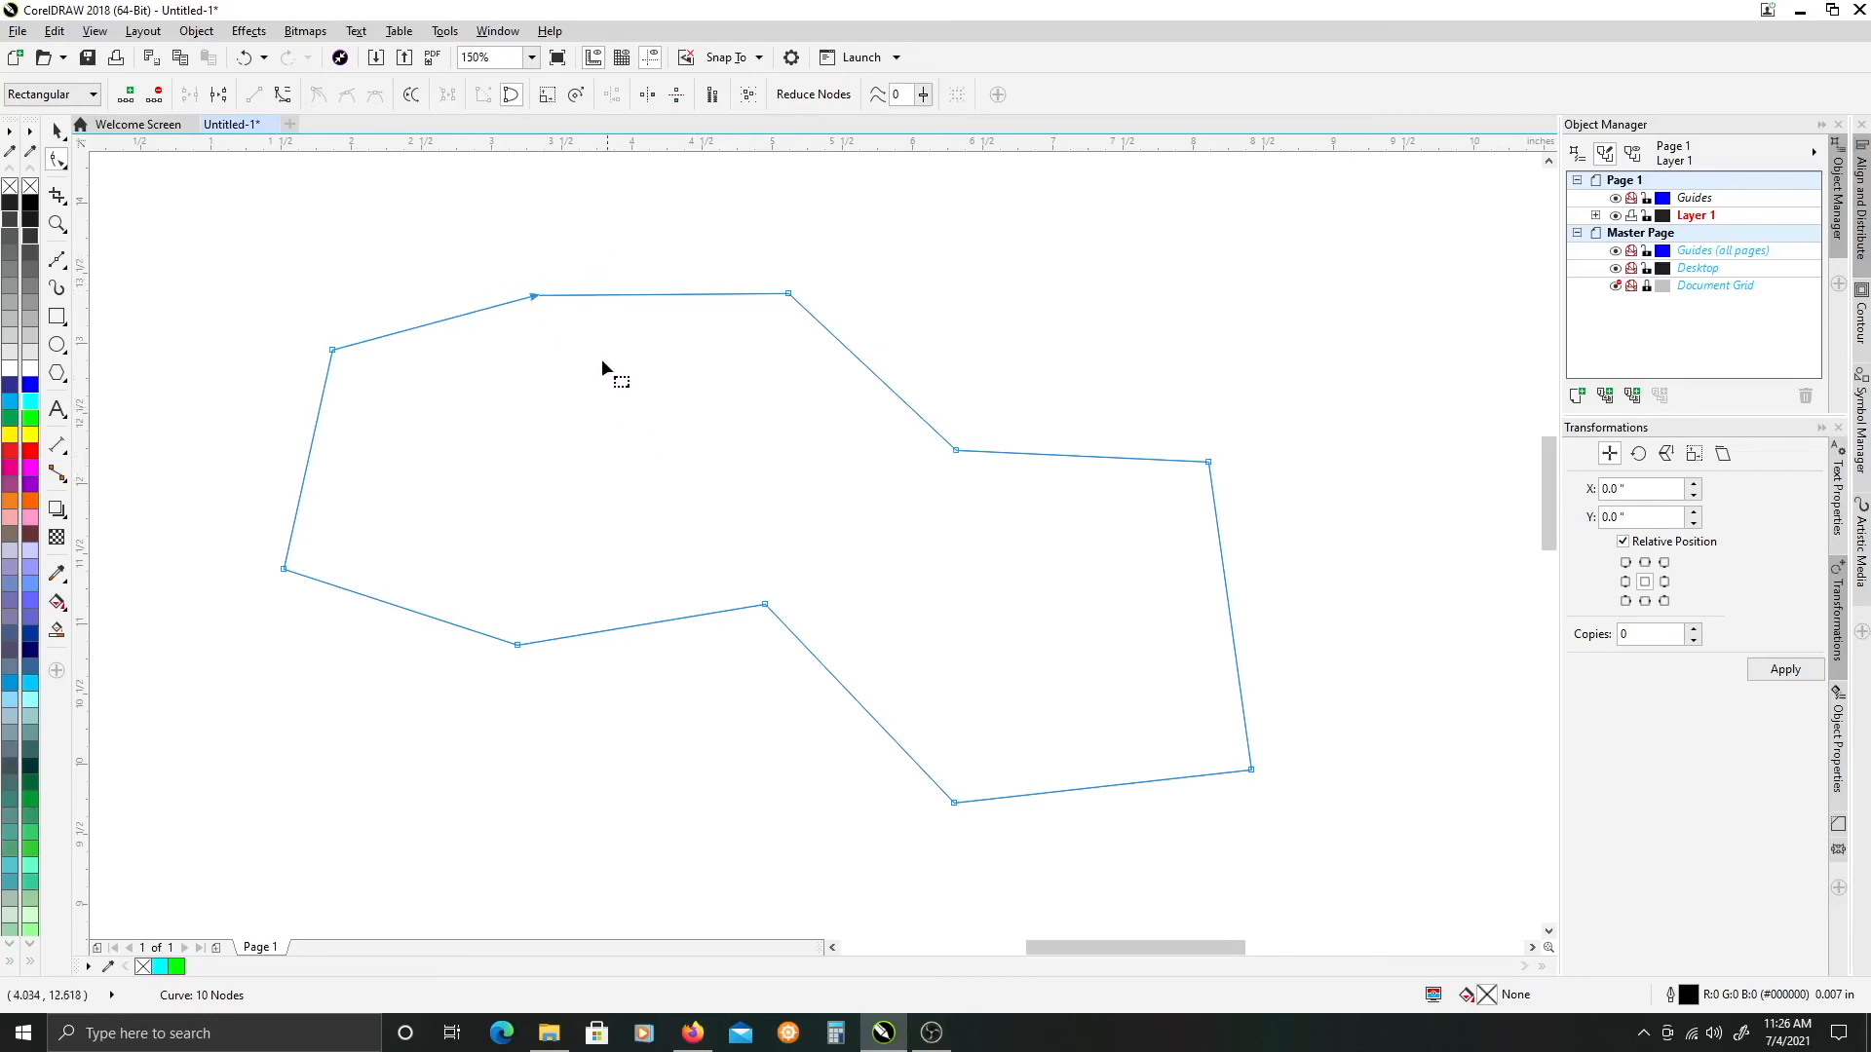
right_click(532, 296)
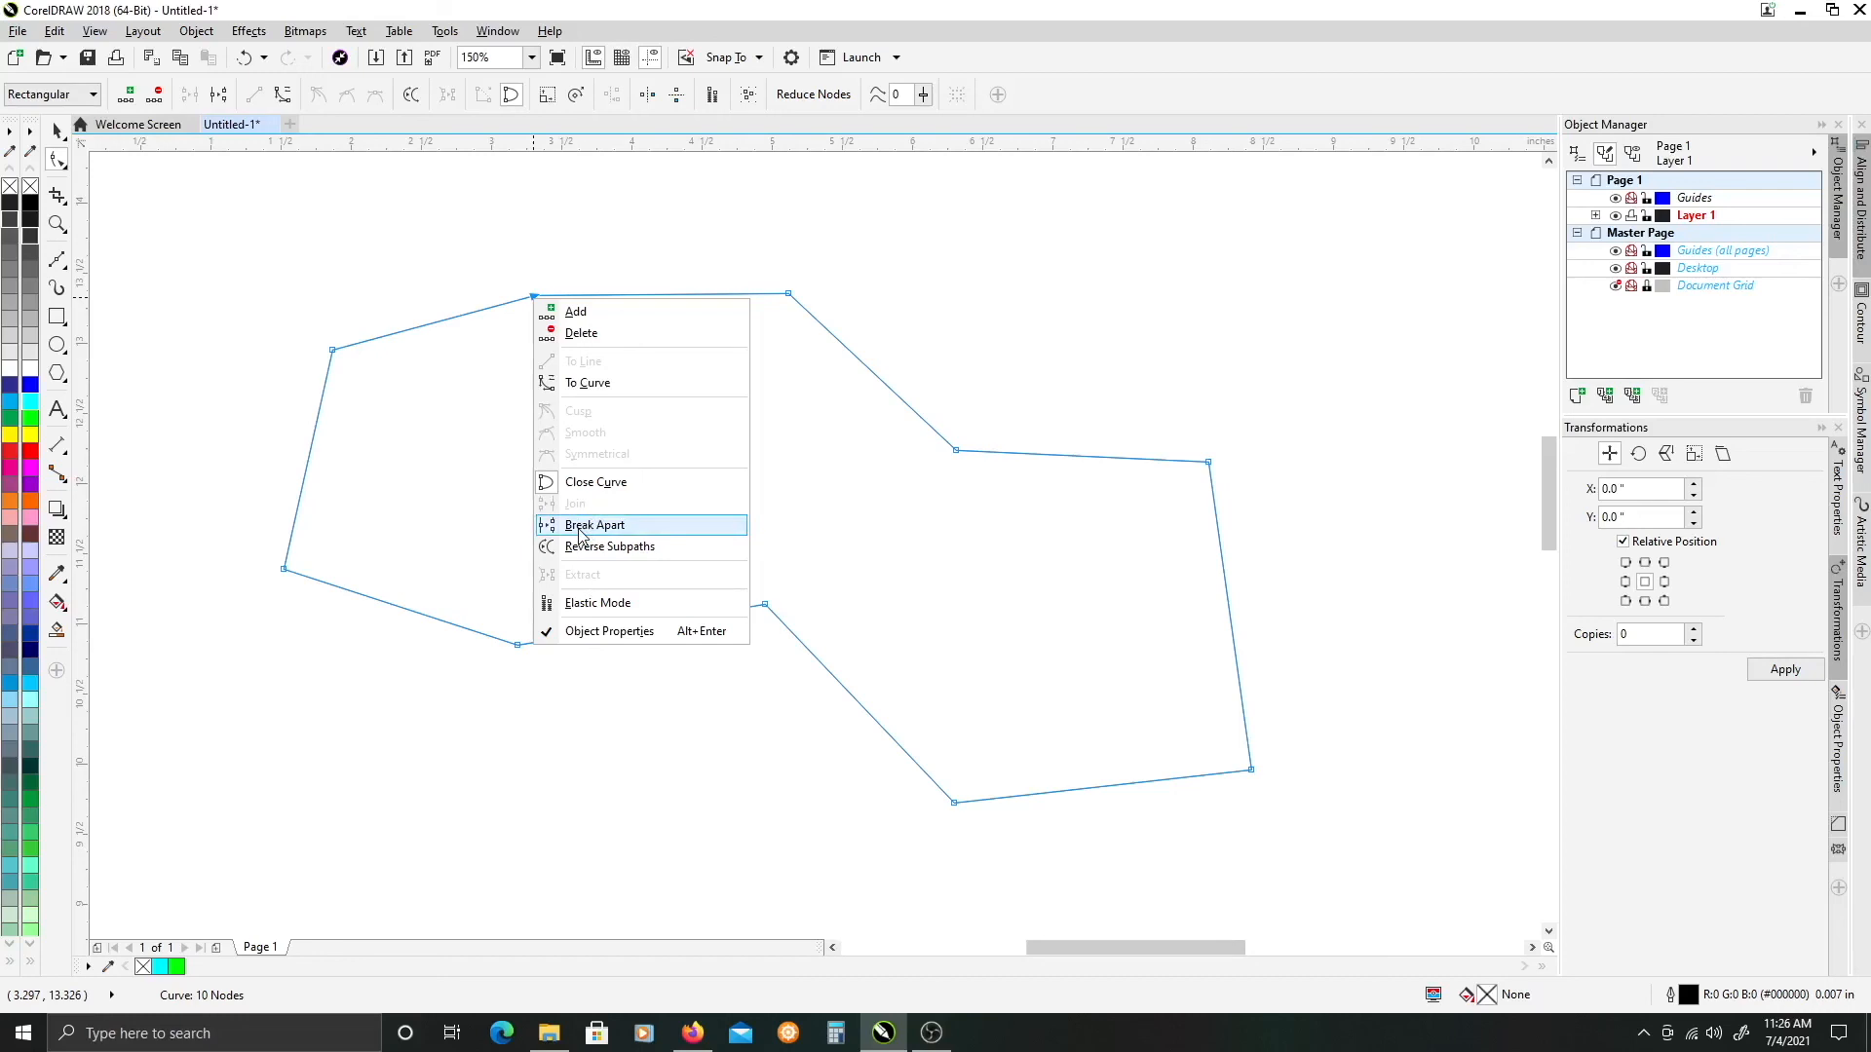
click(457, 400)
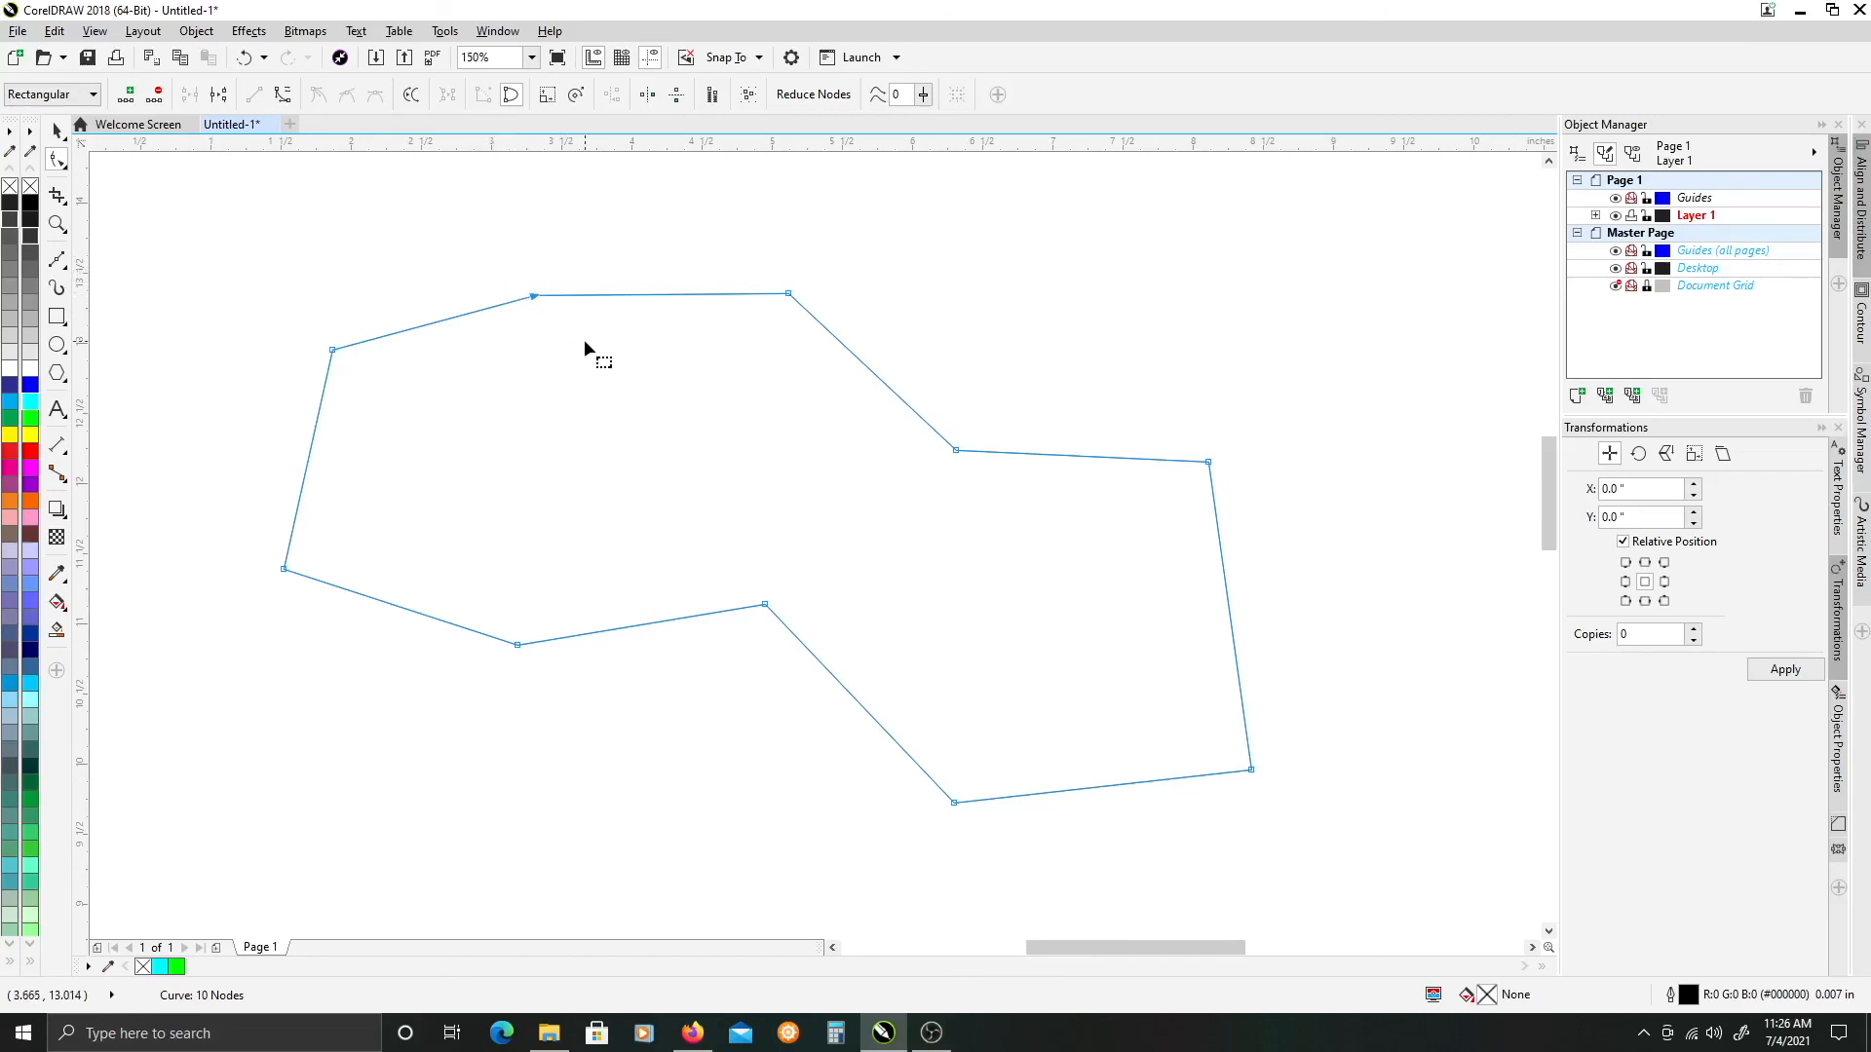
scroll(605, 430, down, 2)
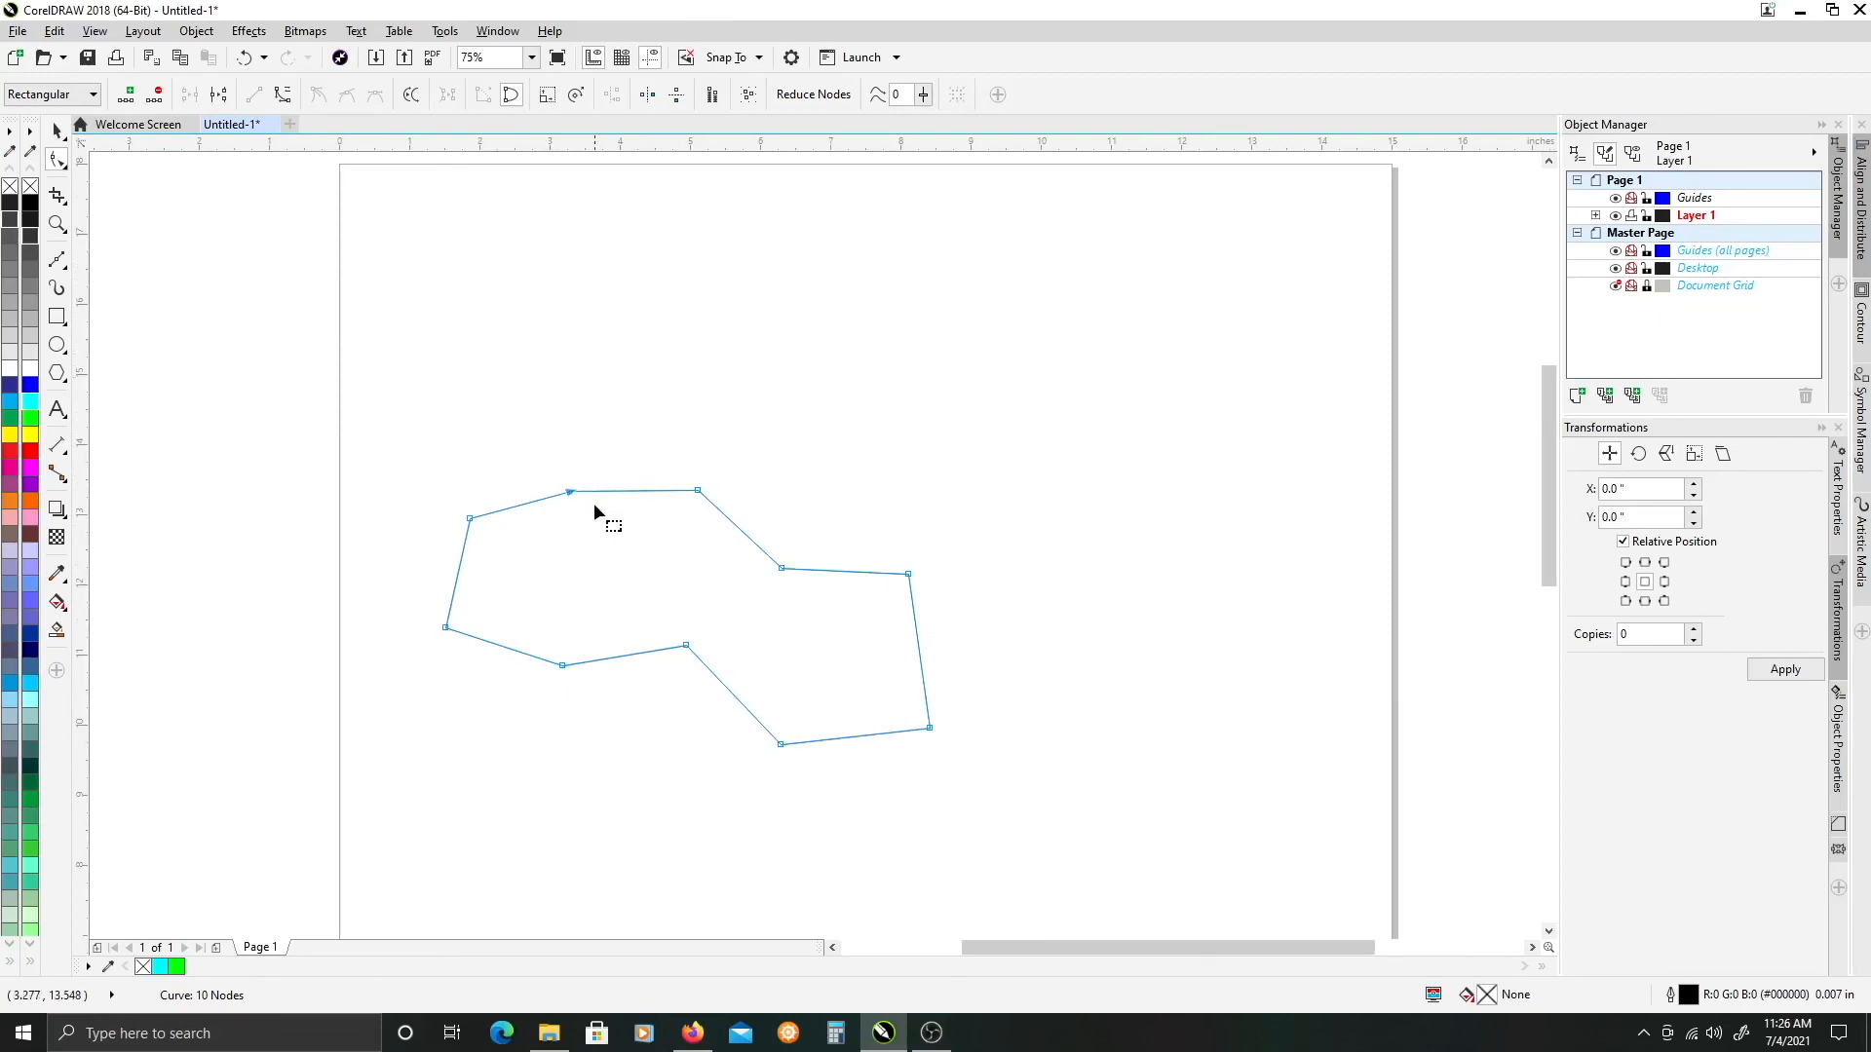
scroll(594, 502, up, 2)
drag(522, 418, 558, 476)
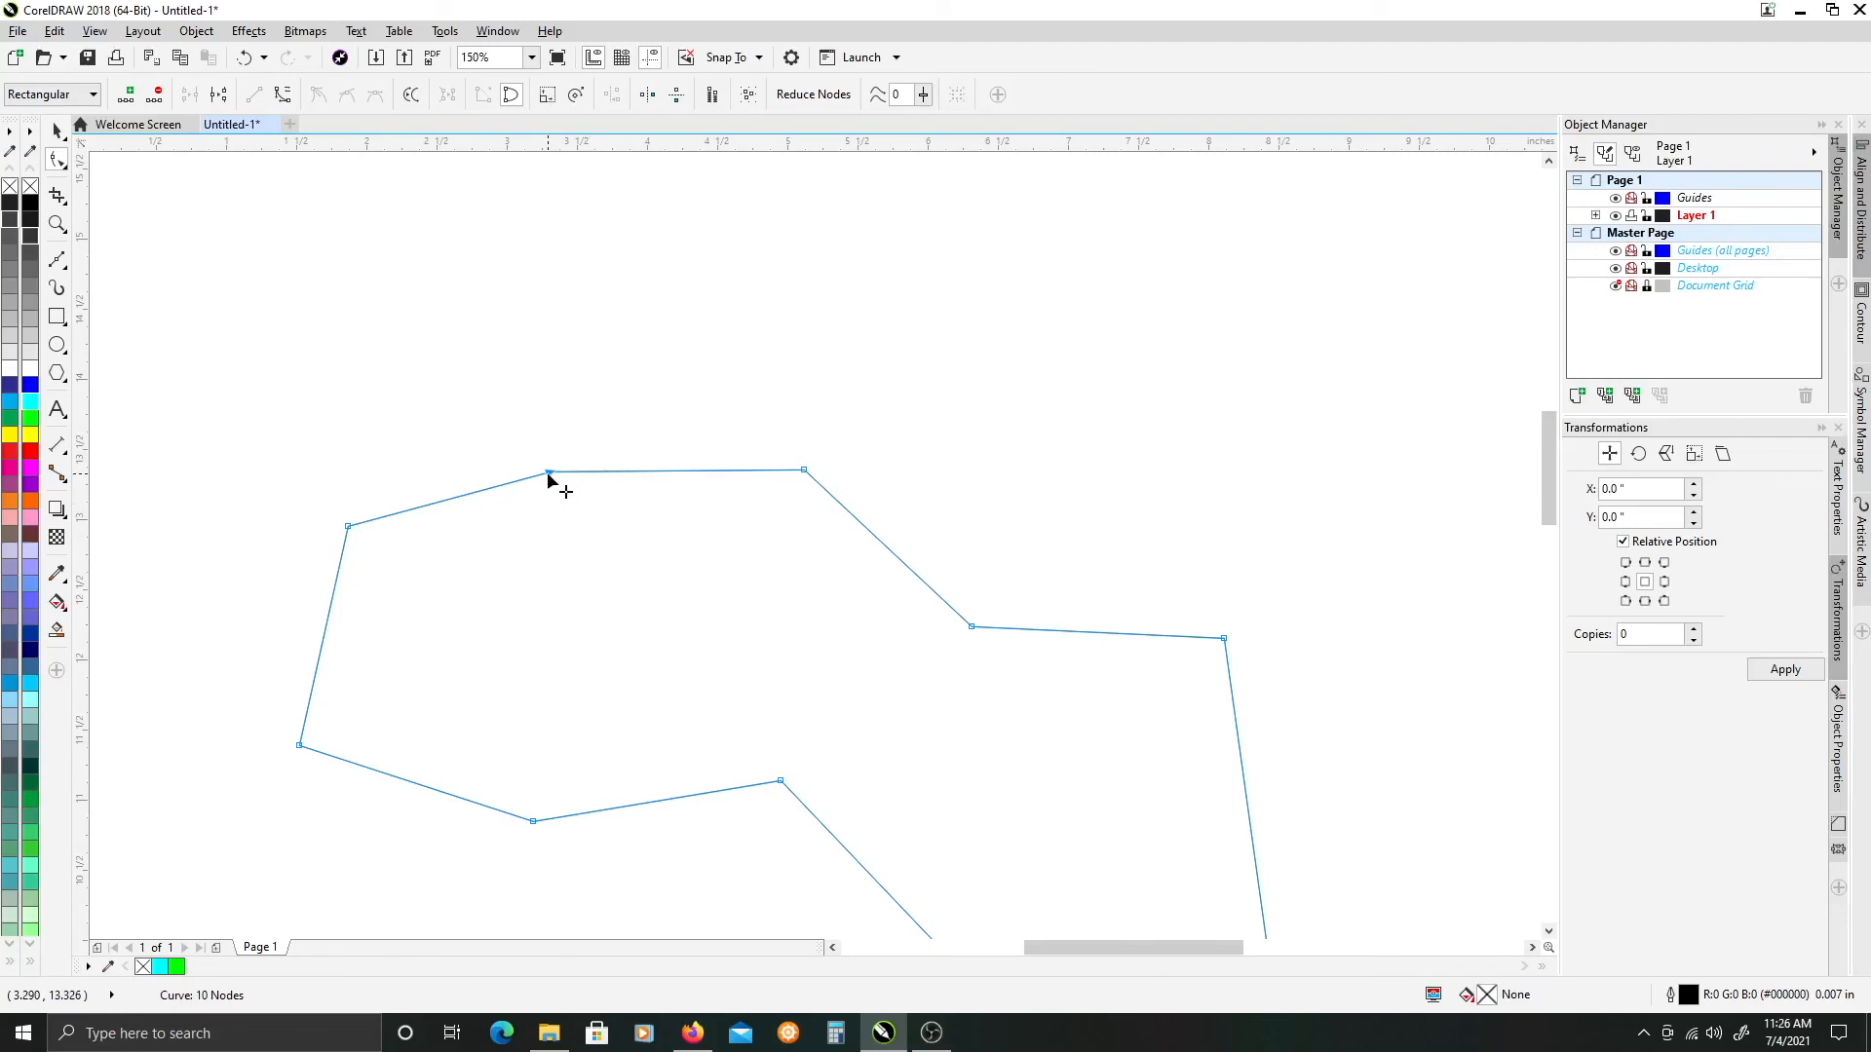
right_click(549, 477)
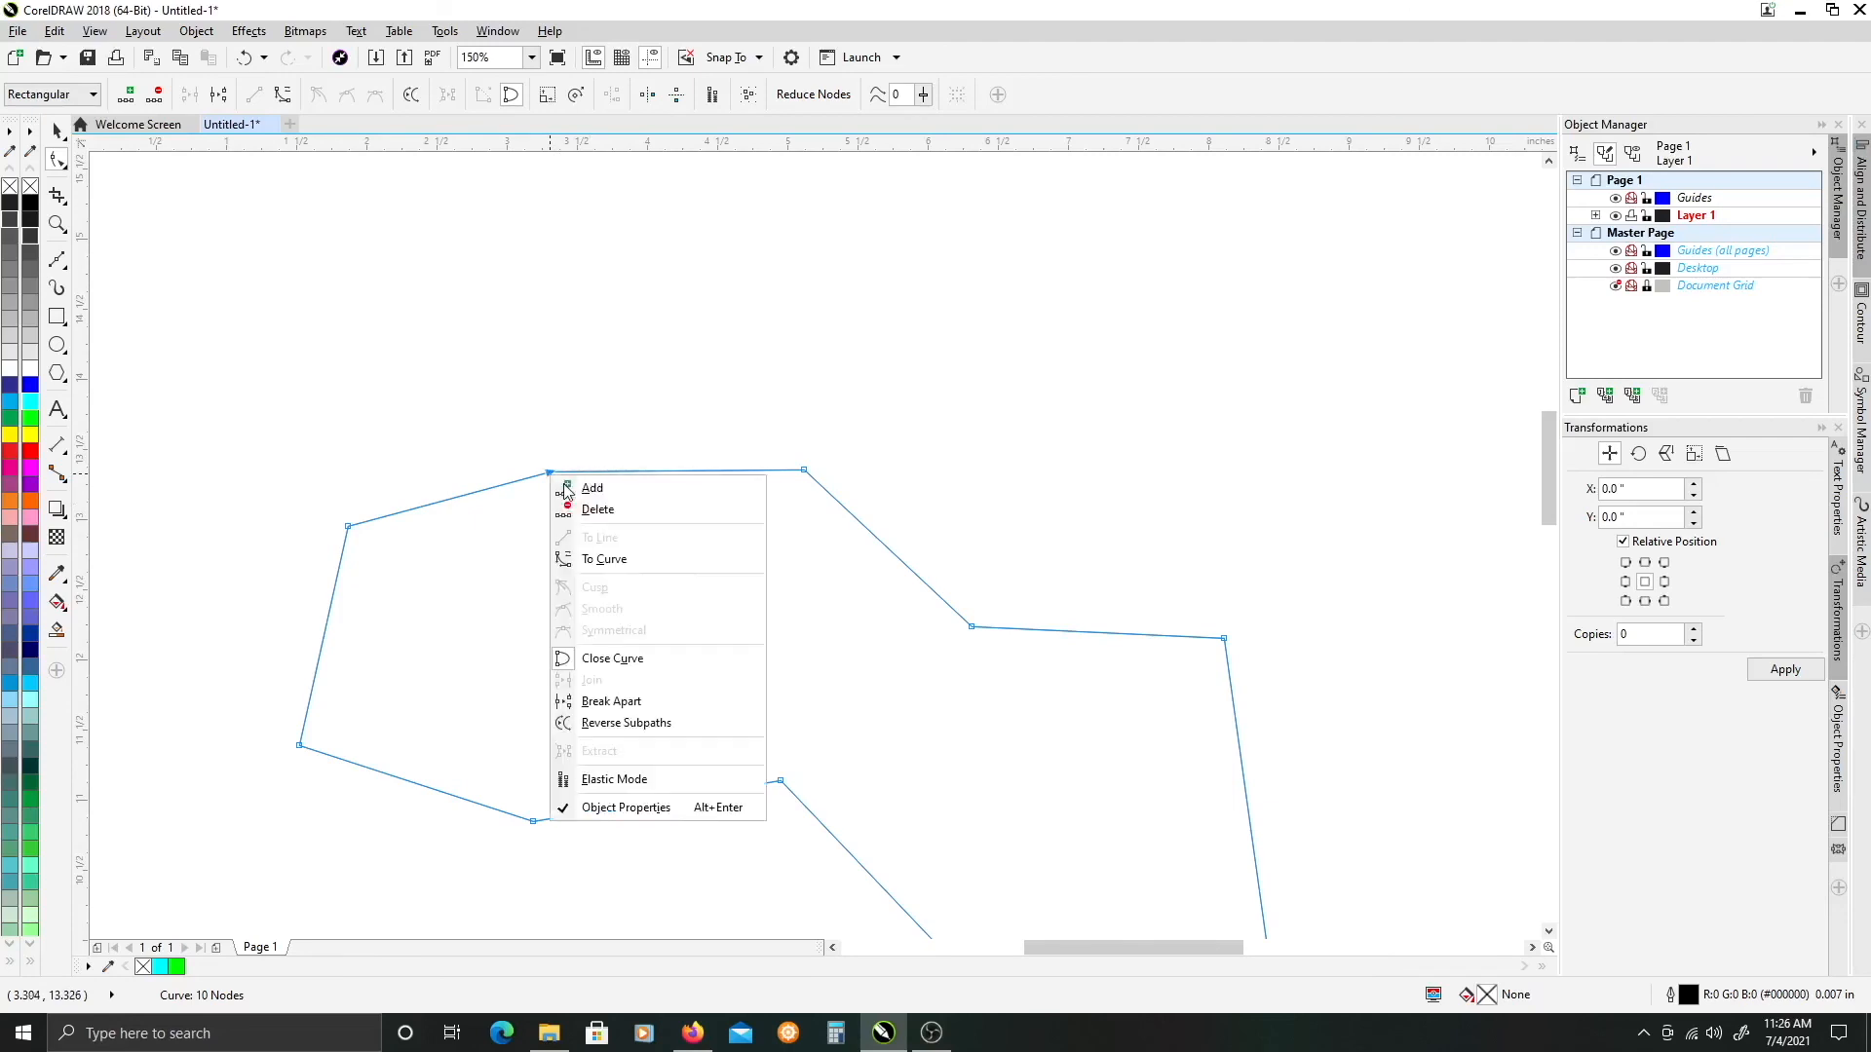
click(614, 704)
- Pull the two separated end nodes apart to open a gap and move the left lobe's upper-left node outward
mouse_move(552, 475)
mouse_down()
mouse_move(510, 481)
mouse_move(548, 474)
mouse_move(515, 503)
mouse_move(571, 444)
mouse_up()
drag(513, 502, 452, 372)
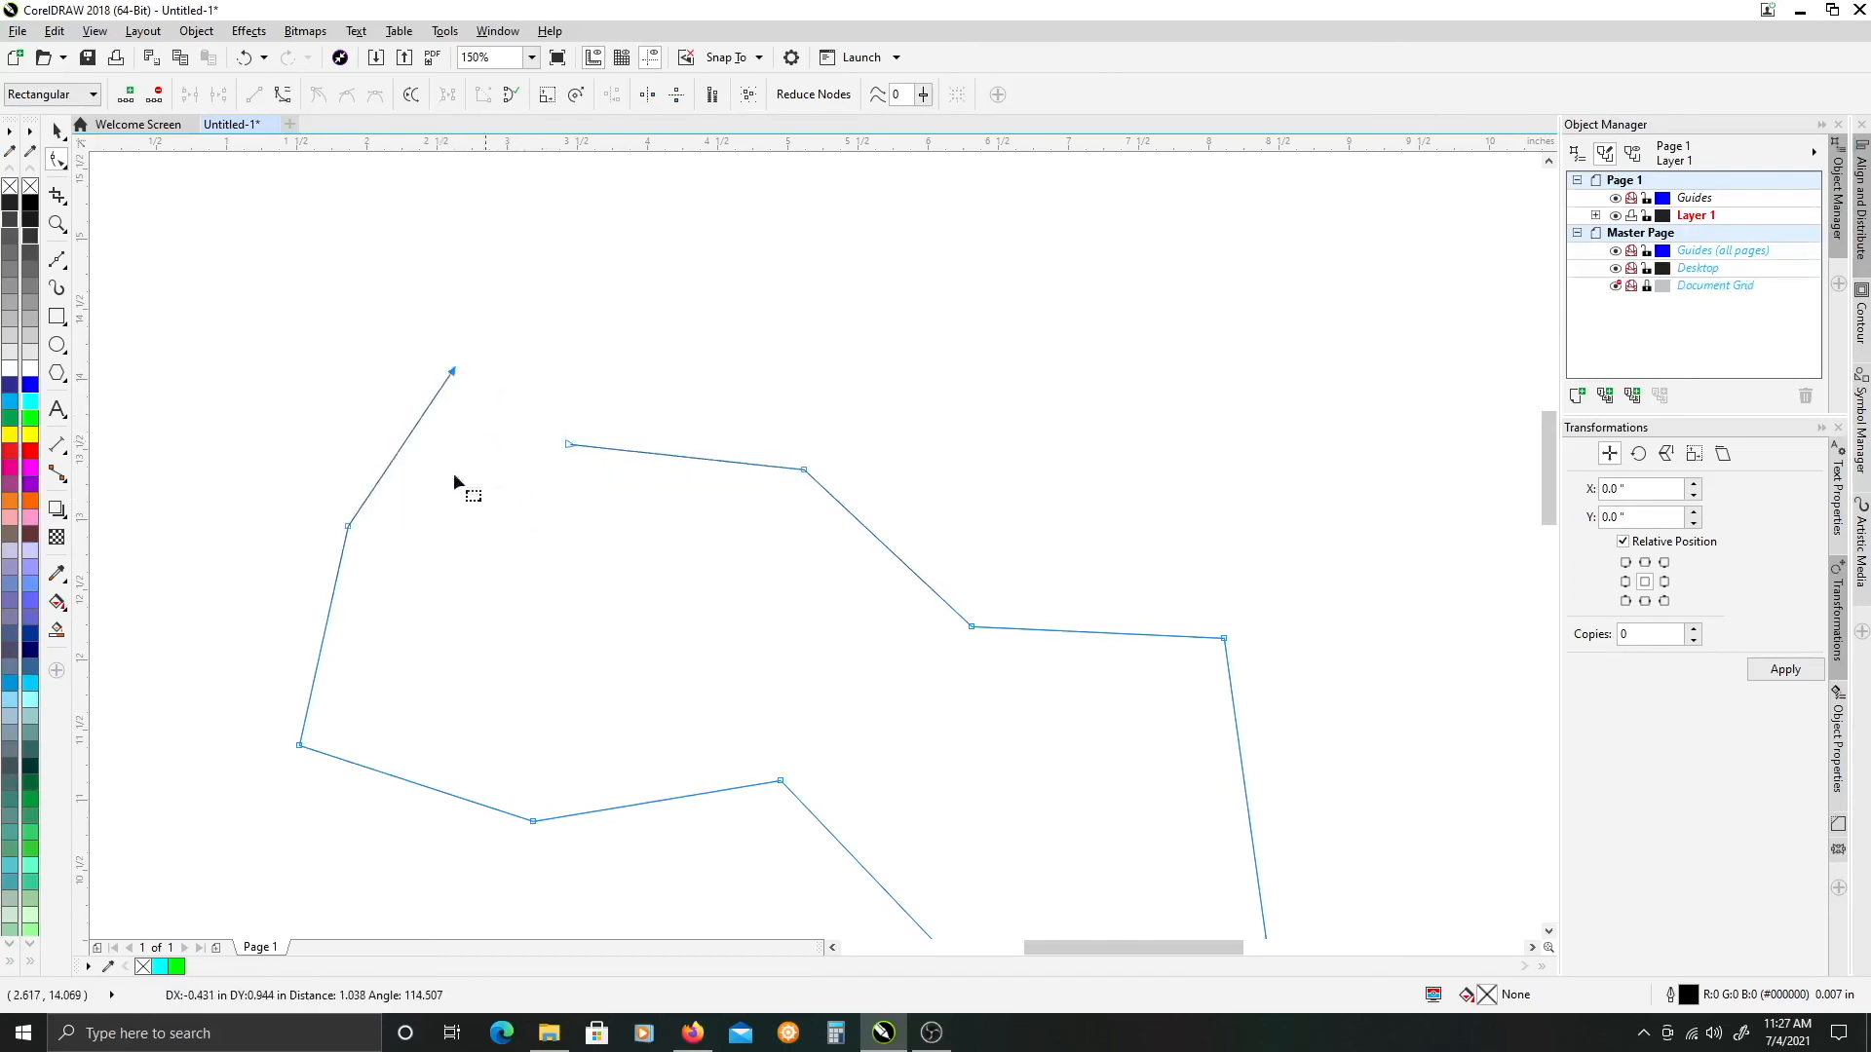
drag(347, 524, 260, 510)
drag(453, 371, 408, 419)
drag(570, 446, 631, 401)
- Bridge the gap with the Bézier tool, adding four nodes in an arch from the right open end to the left one
click(58, 261)
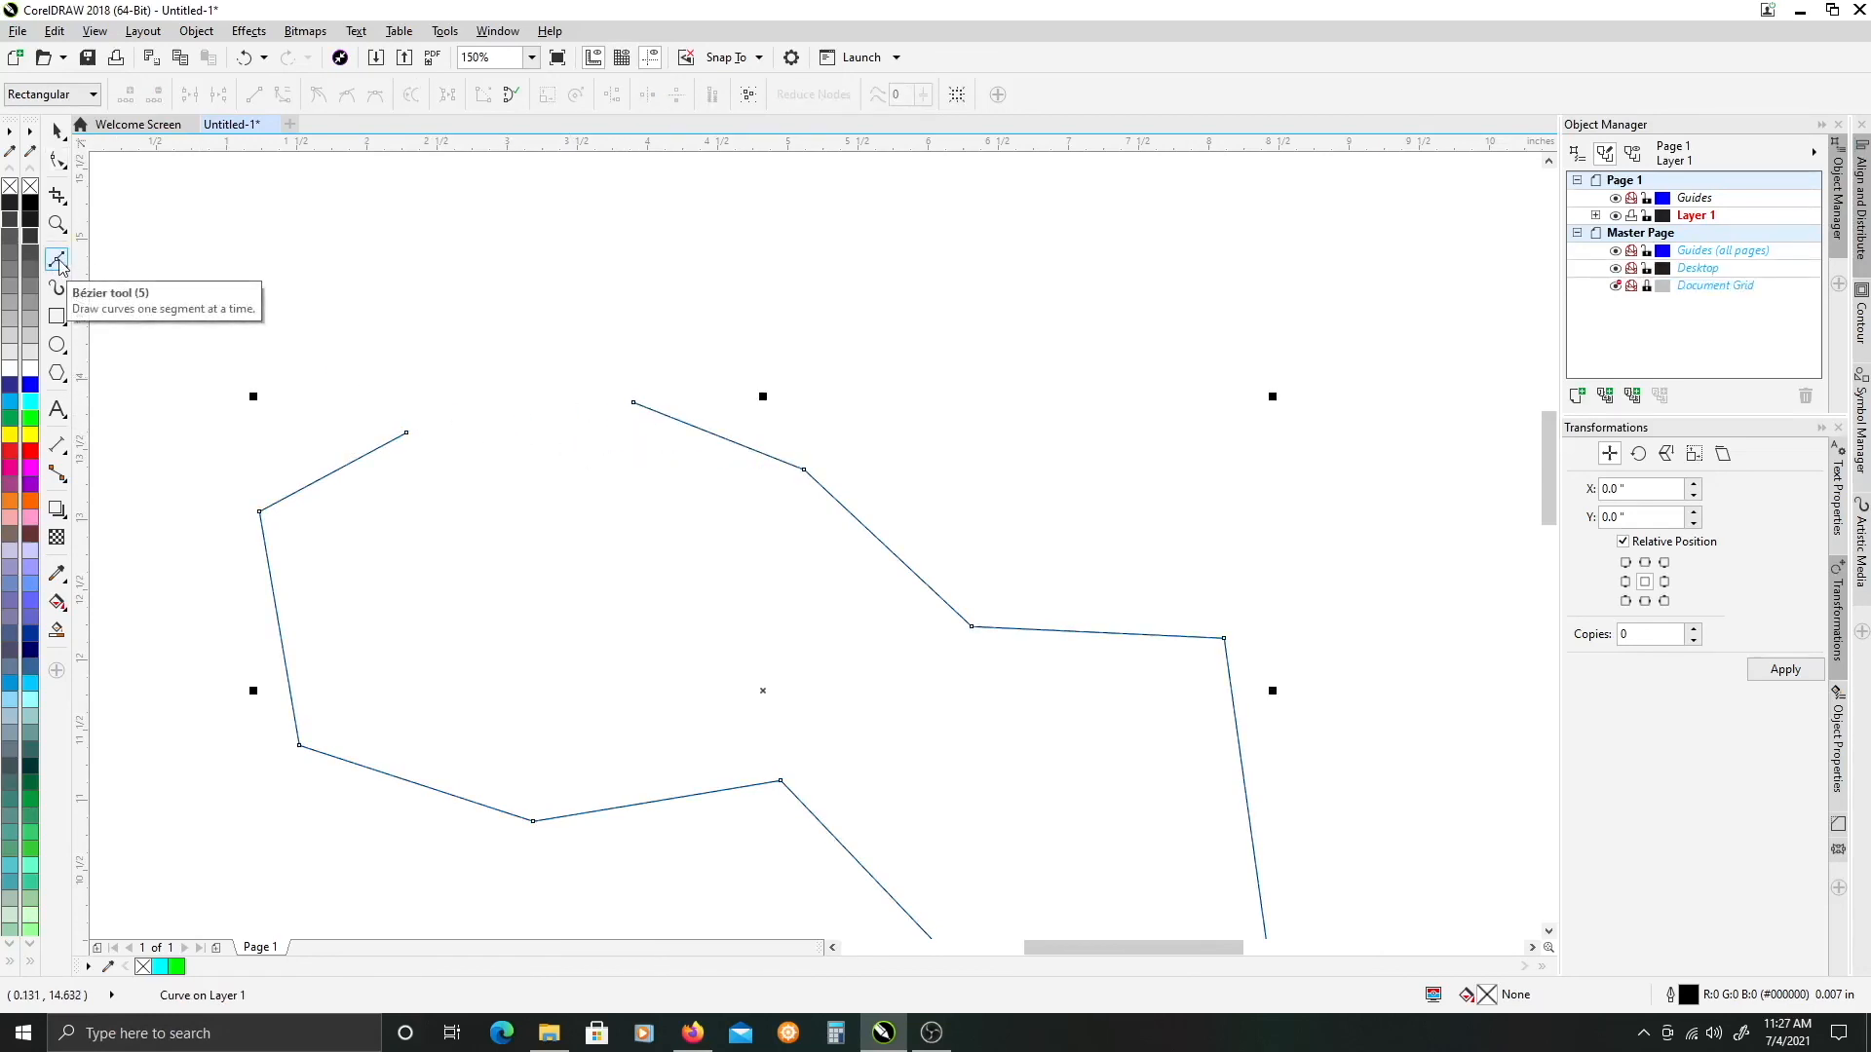
click(631, 402)
click(615, 340)
click(537, 256)
click(448, 301)
click(392, 385)
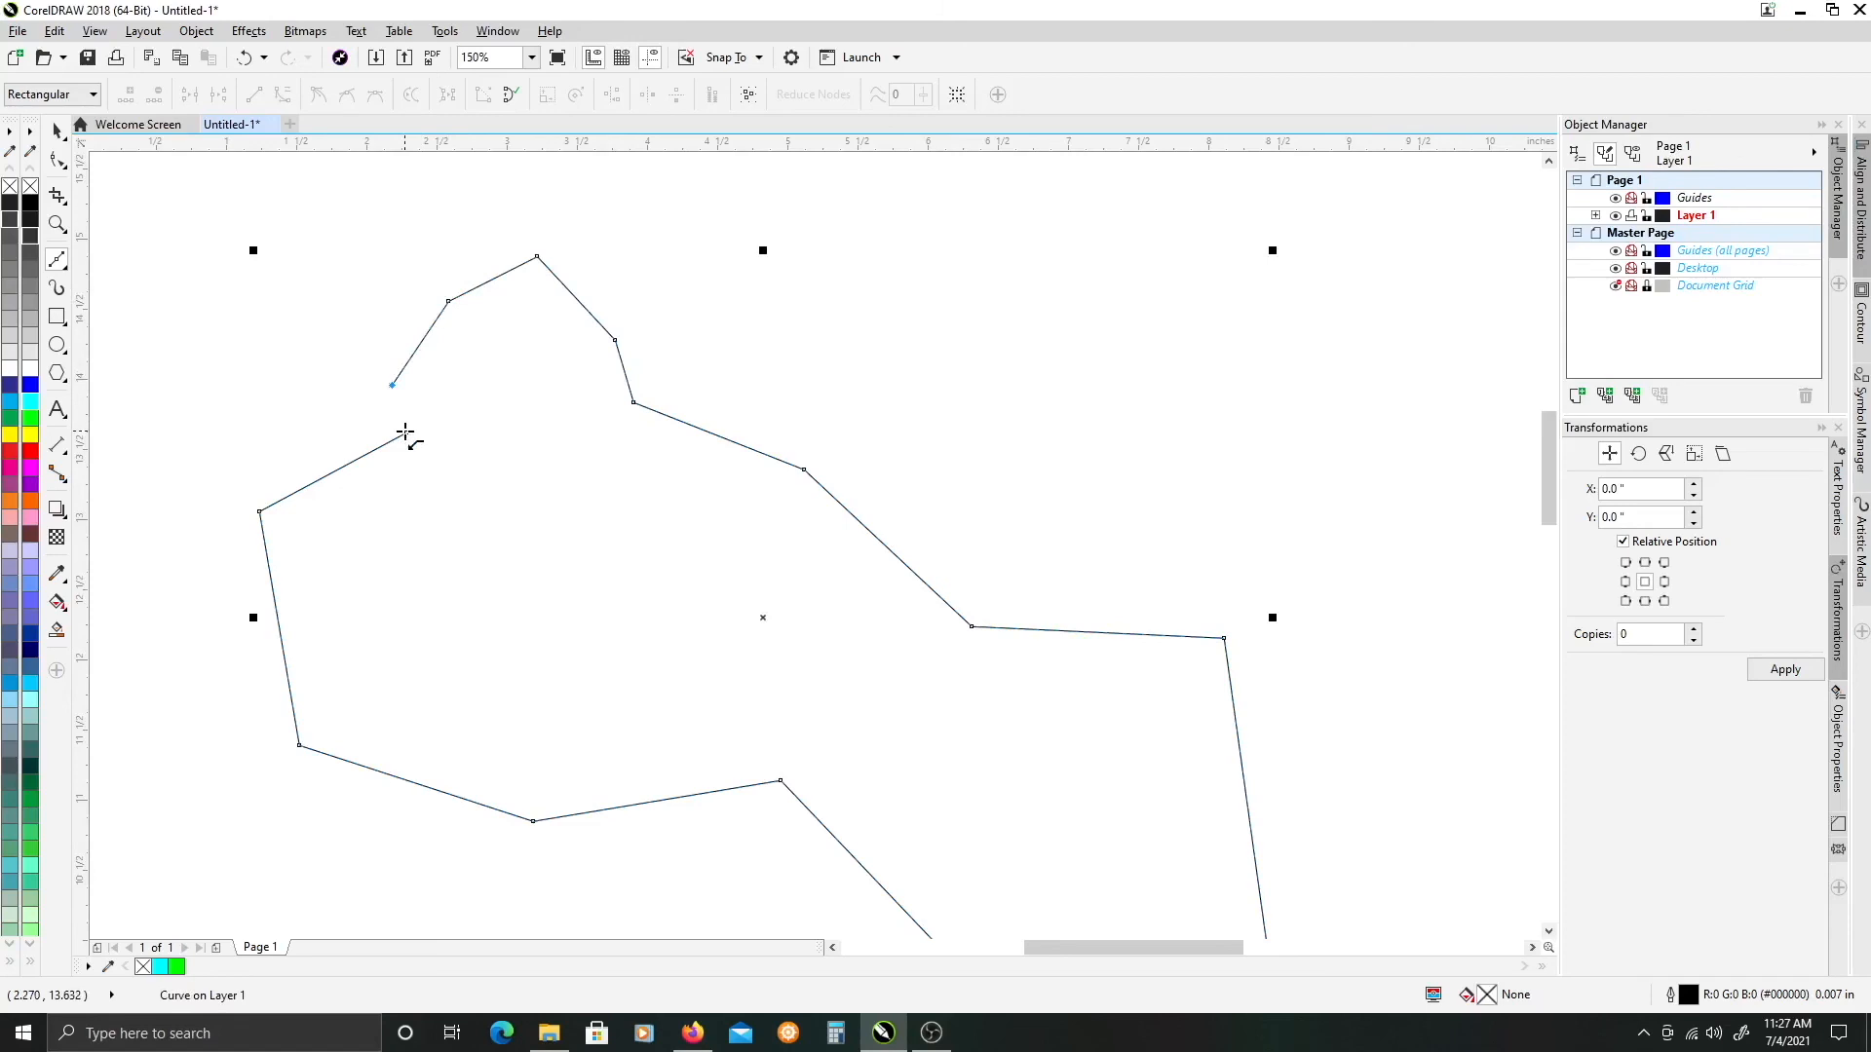
click(406, 432)
- Undo the Bézier segments added across the gap
key(ctrl+z)
key(ctrl+z)
key(ctrl+z)
key(ctrl+z)
key(ctrl+z)
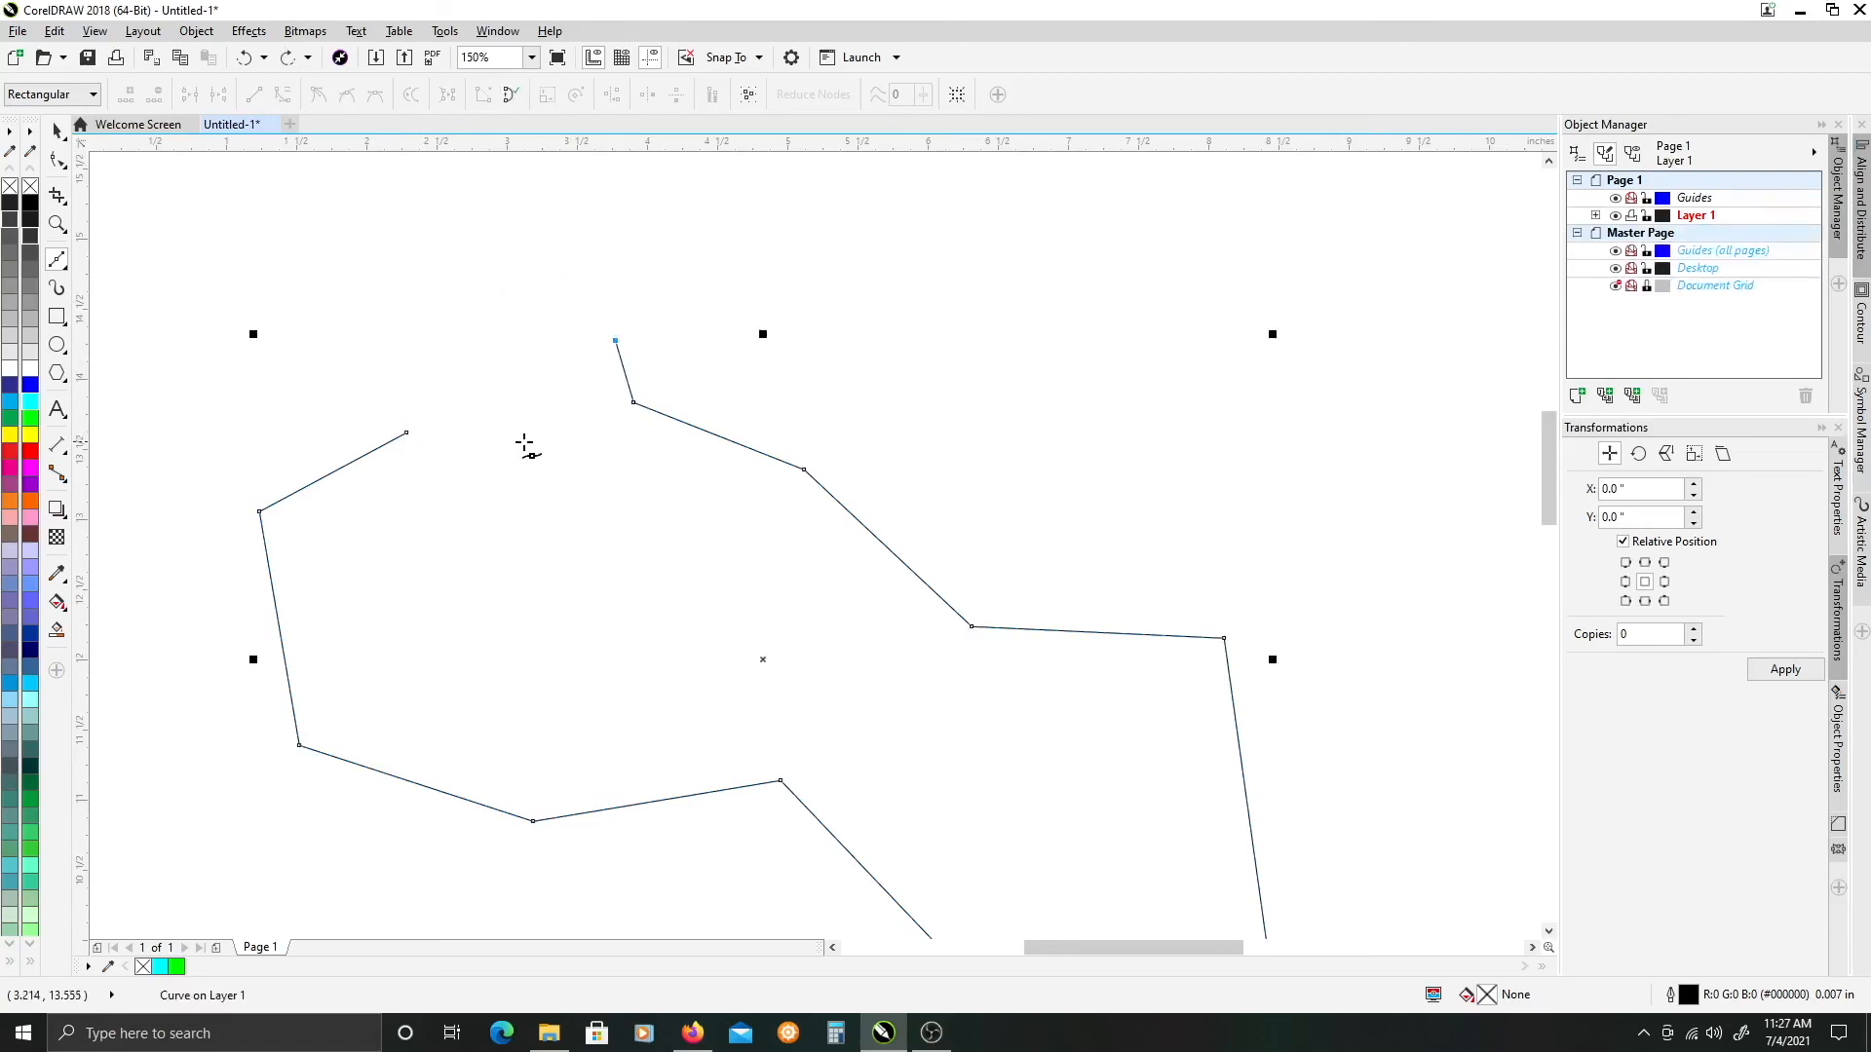
- Select both open end nodes with the Shape tool, close the gap with a straight segment, and nudge the right-hand node inward
click(57, 159)
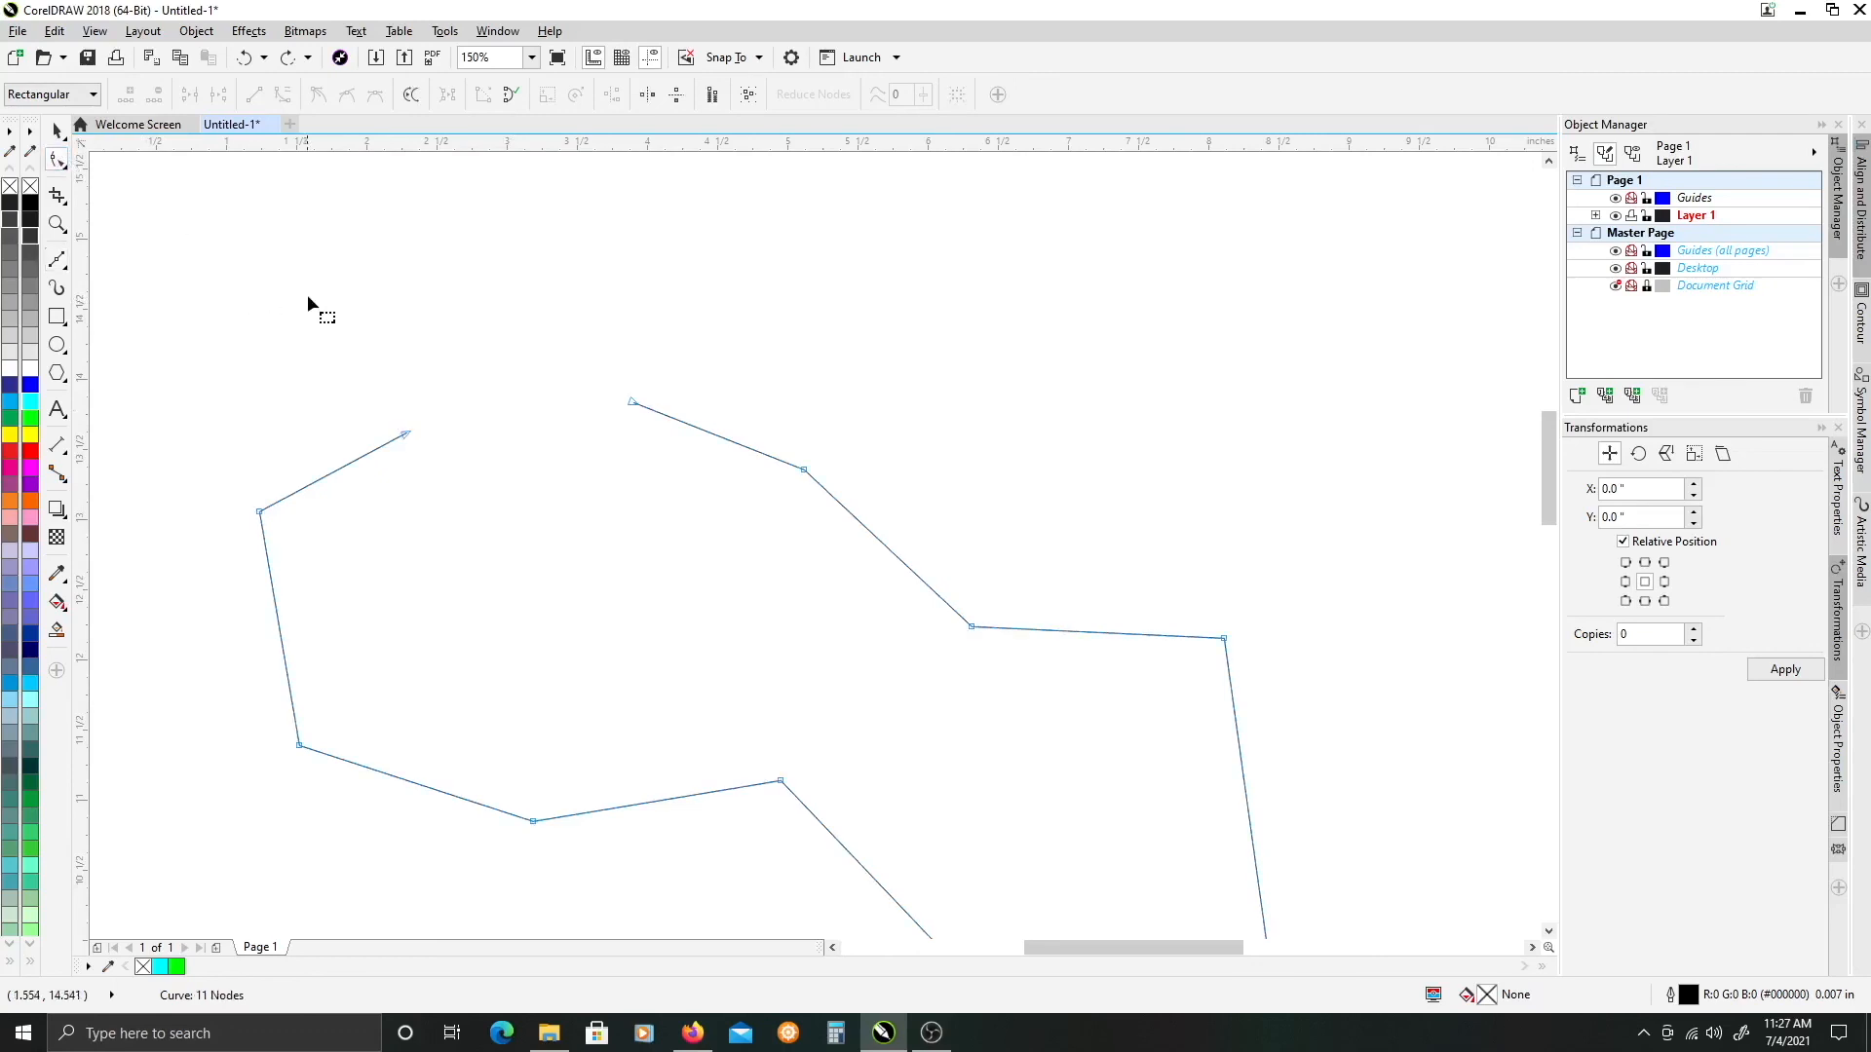
drag(643, 488, 675, 497)
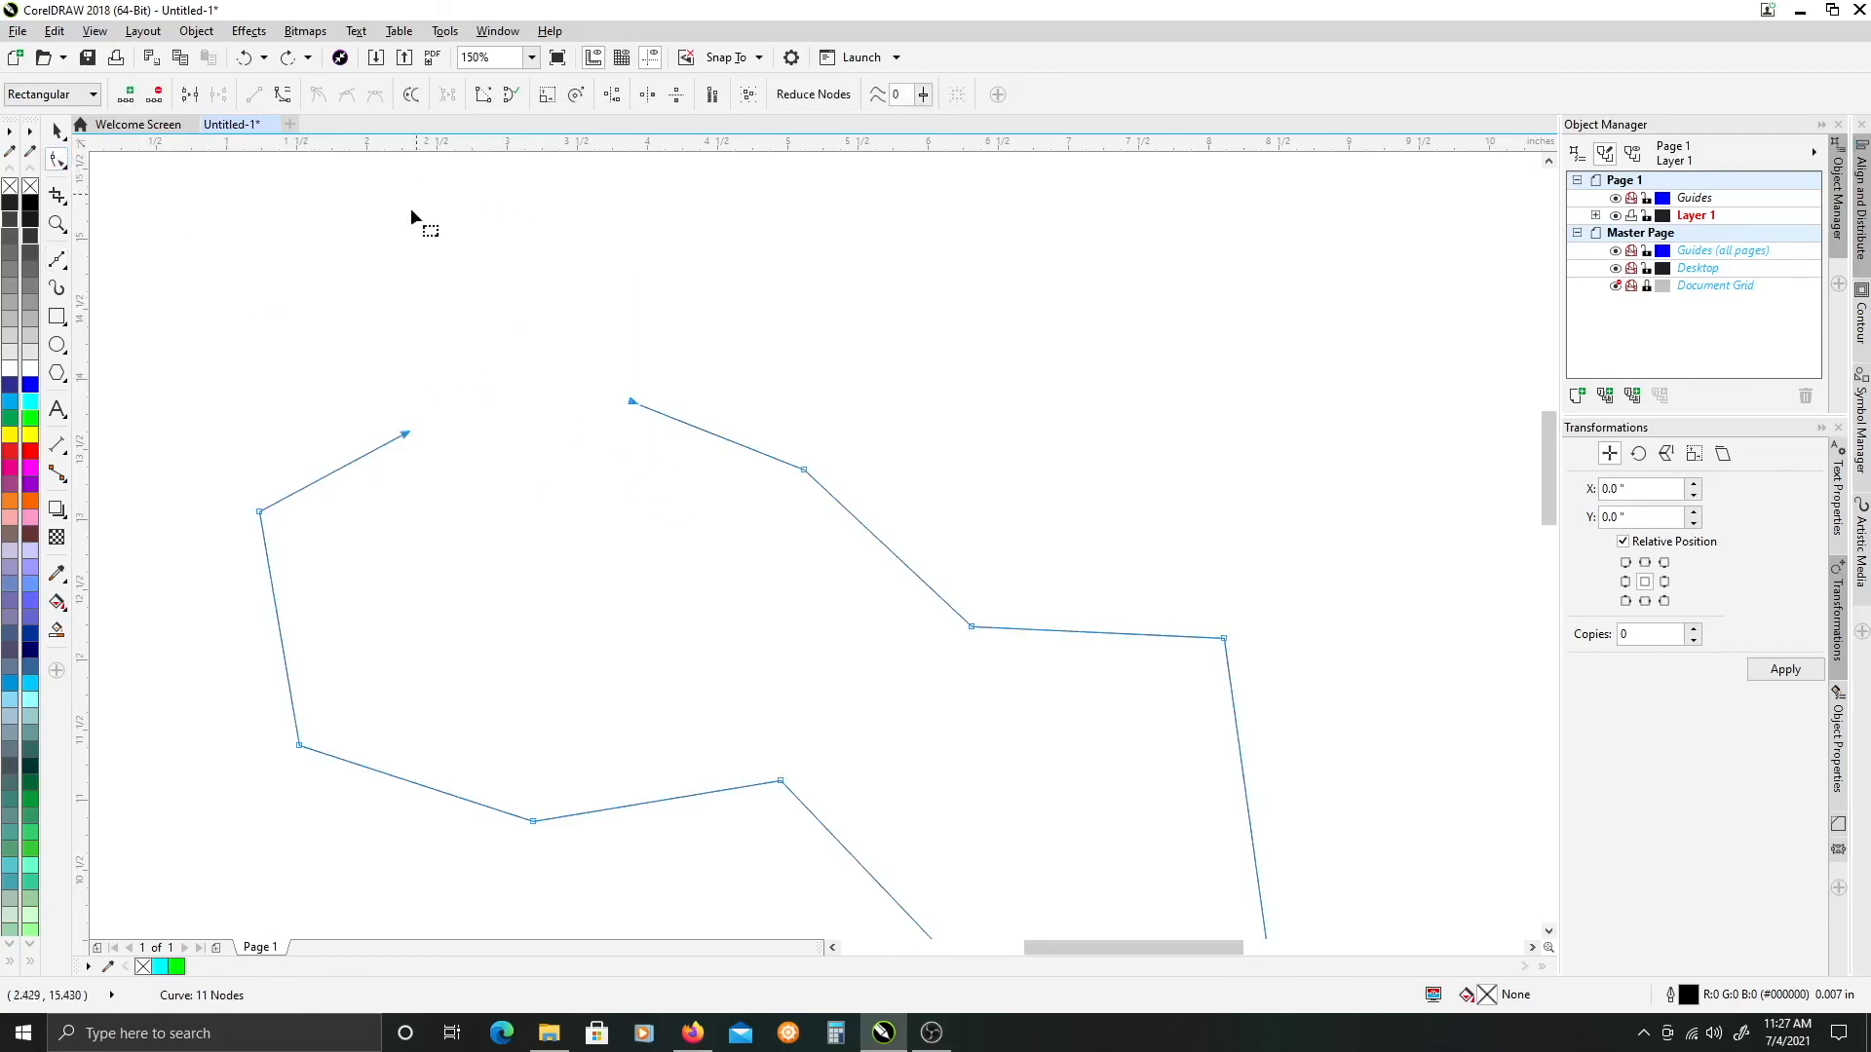
click(483, 99)
drag(634, 402, 601, 400)
scroll(682, 499, down, 2)
drag(797, 591, 744, 579)
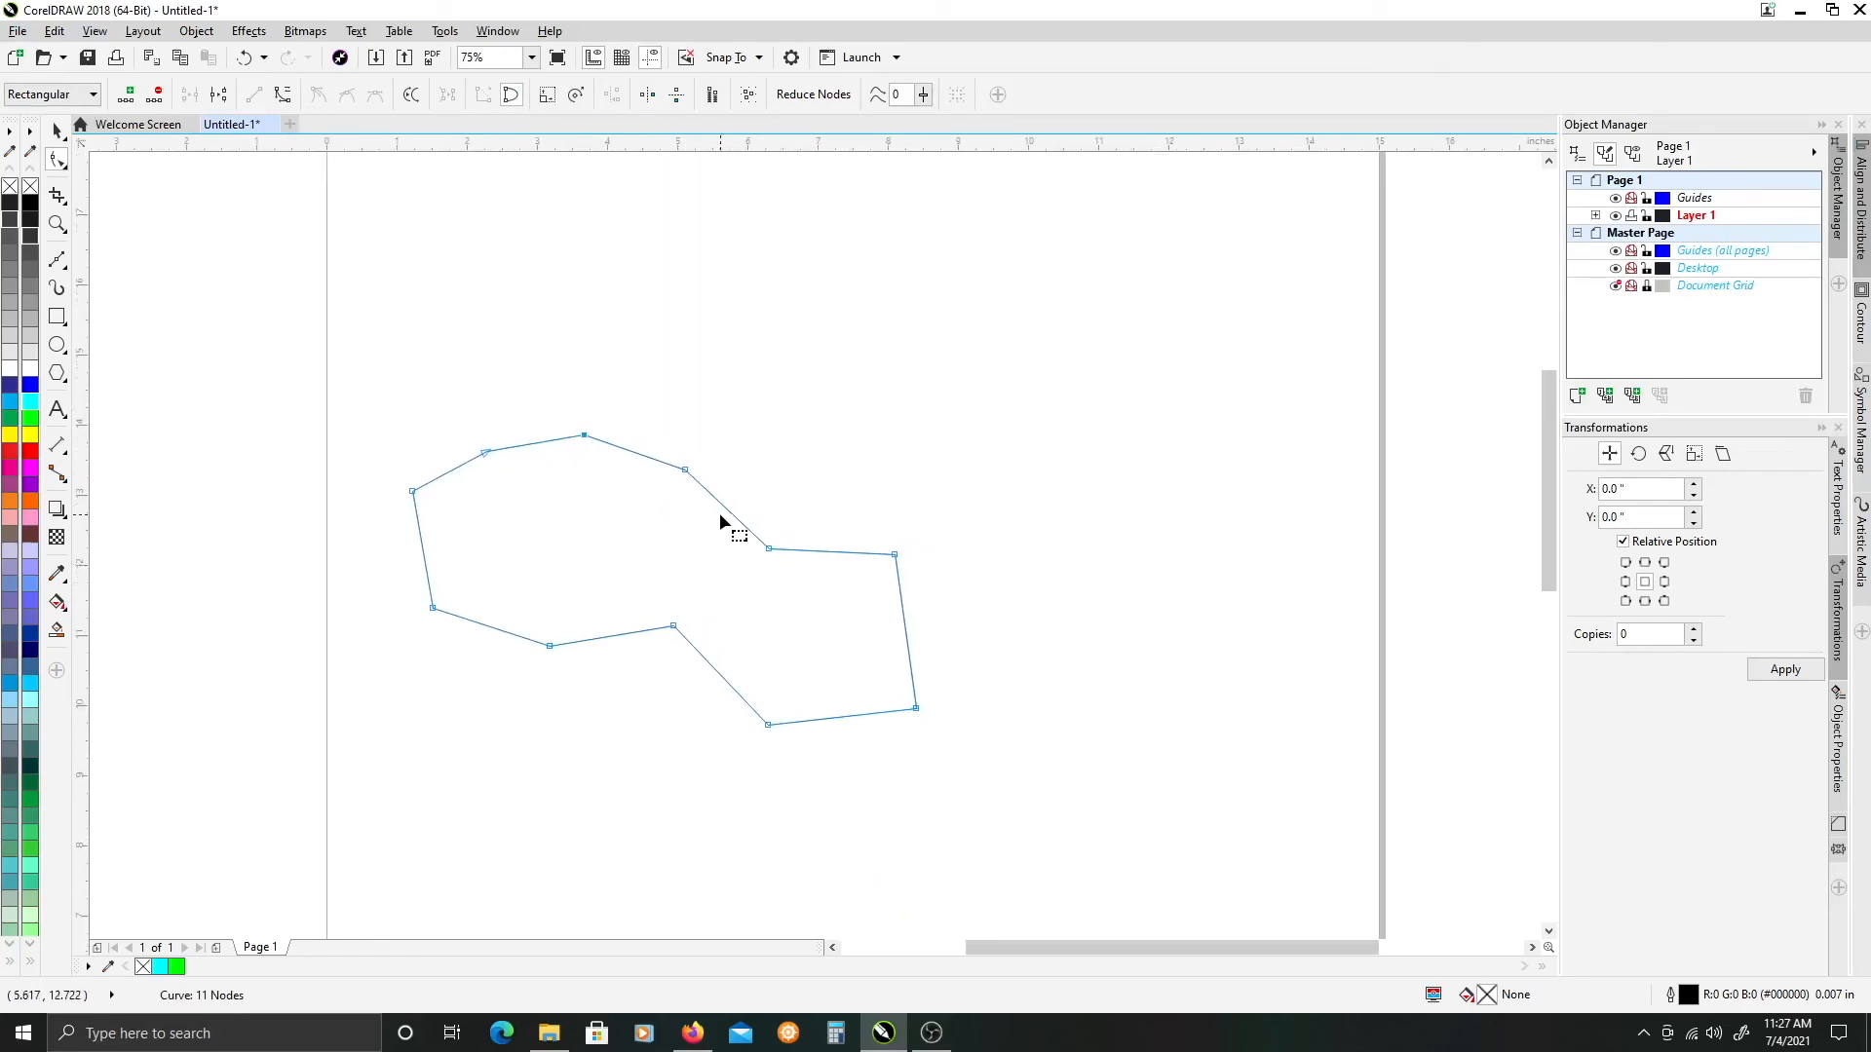
click(66, 262)
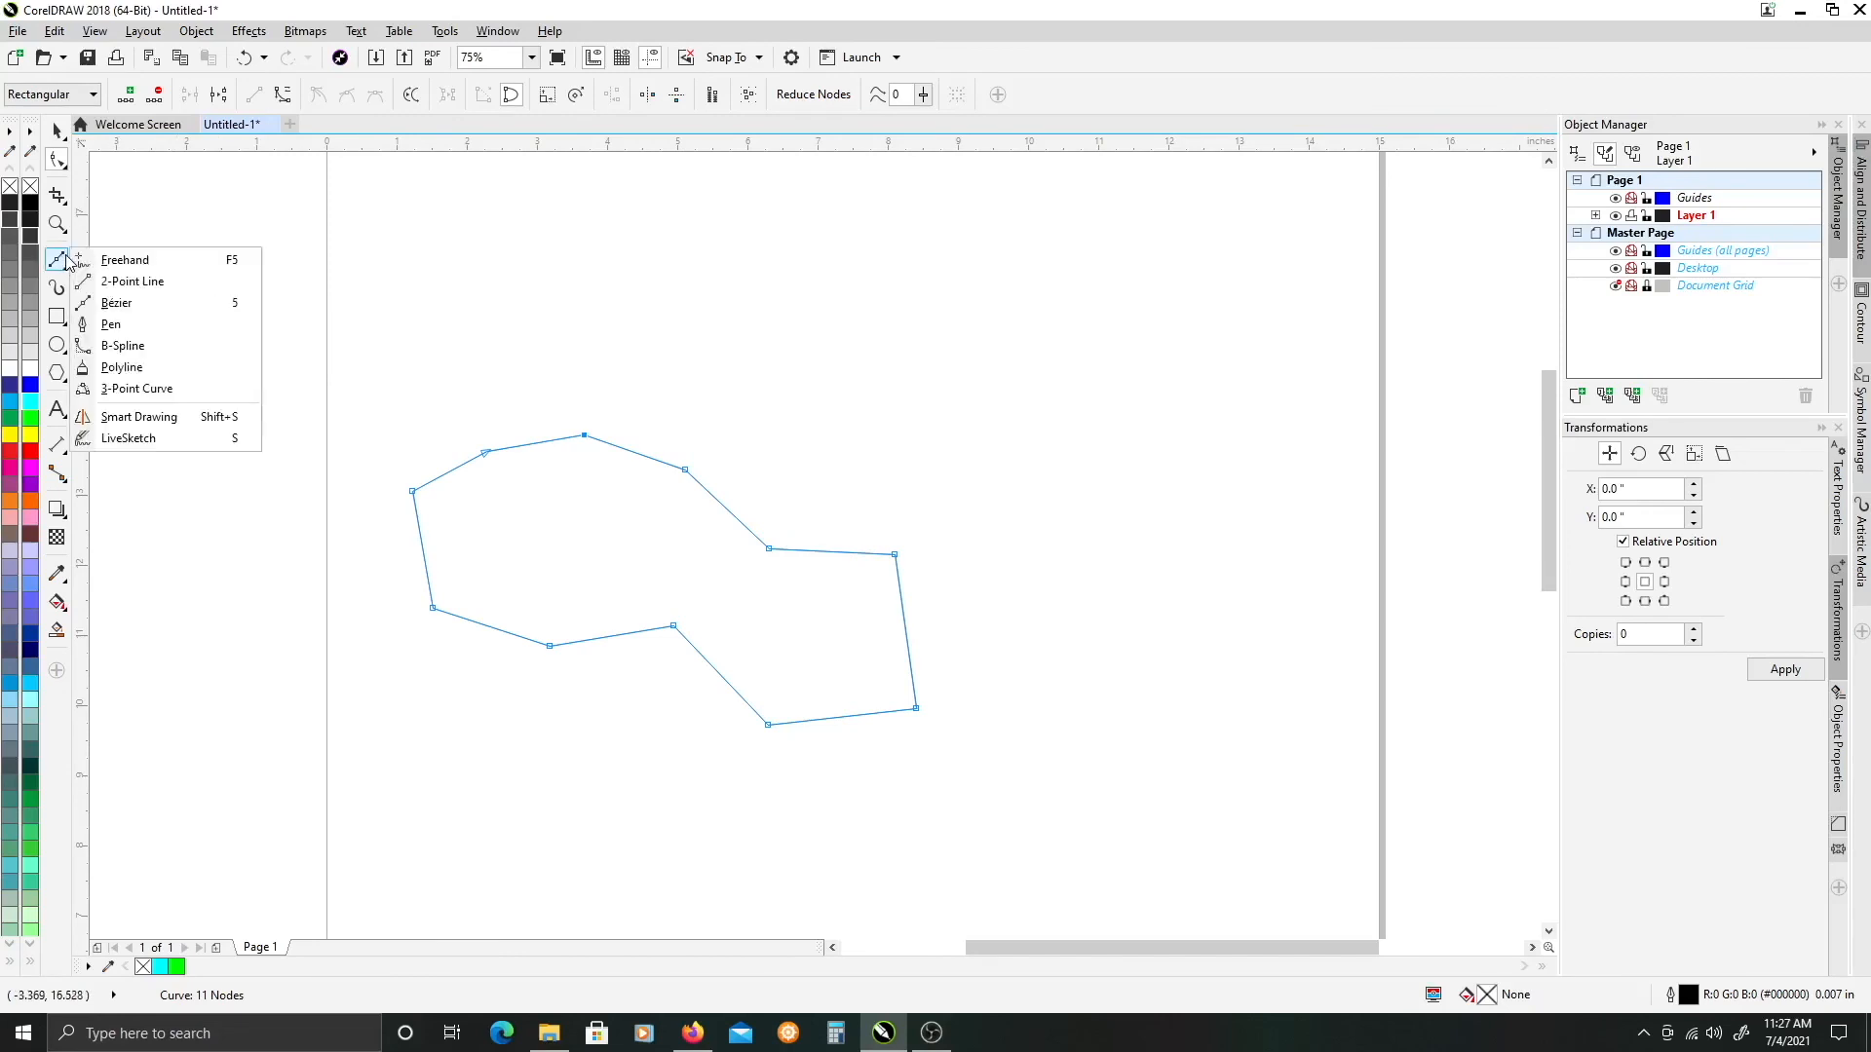
click(207, 308)
click(207, 310)
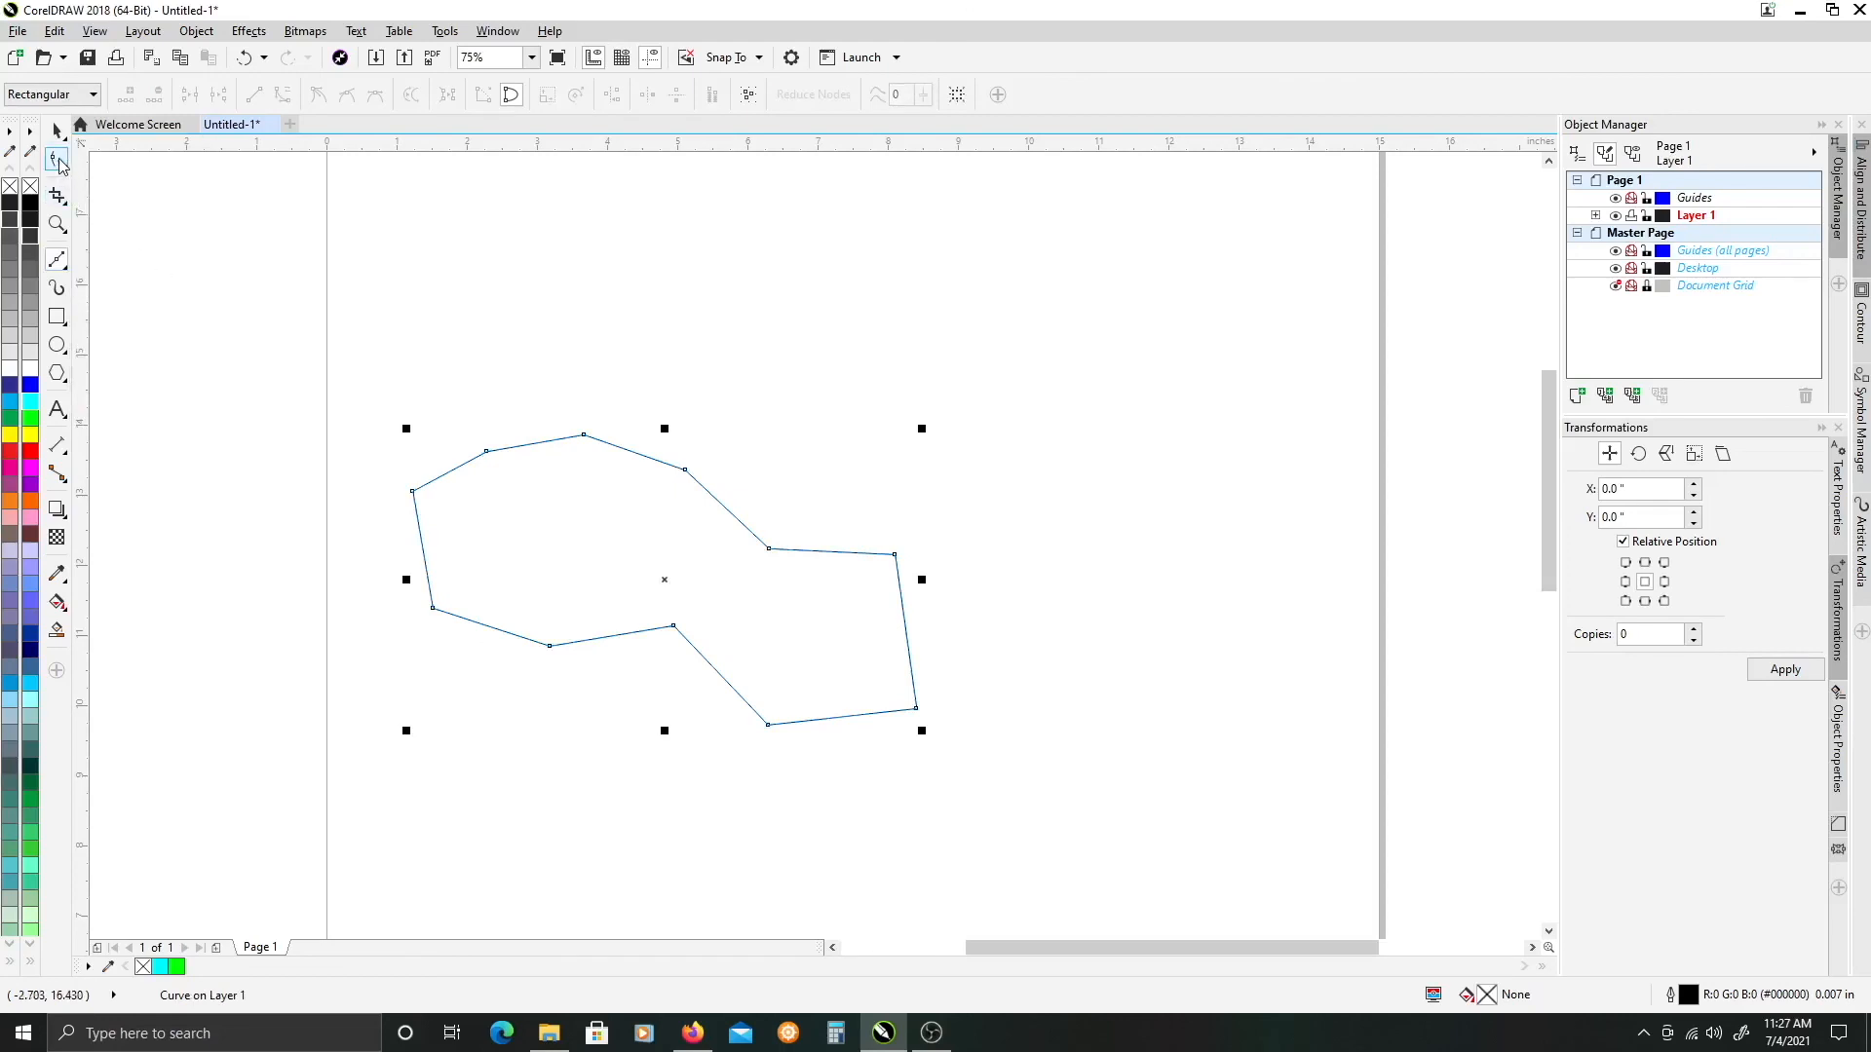
click(60, 164)
click(82, 167)
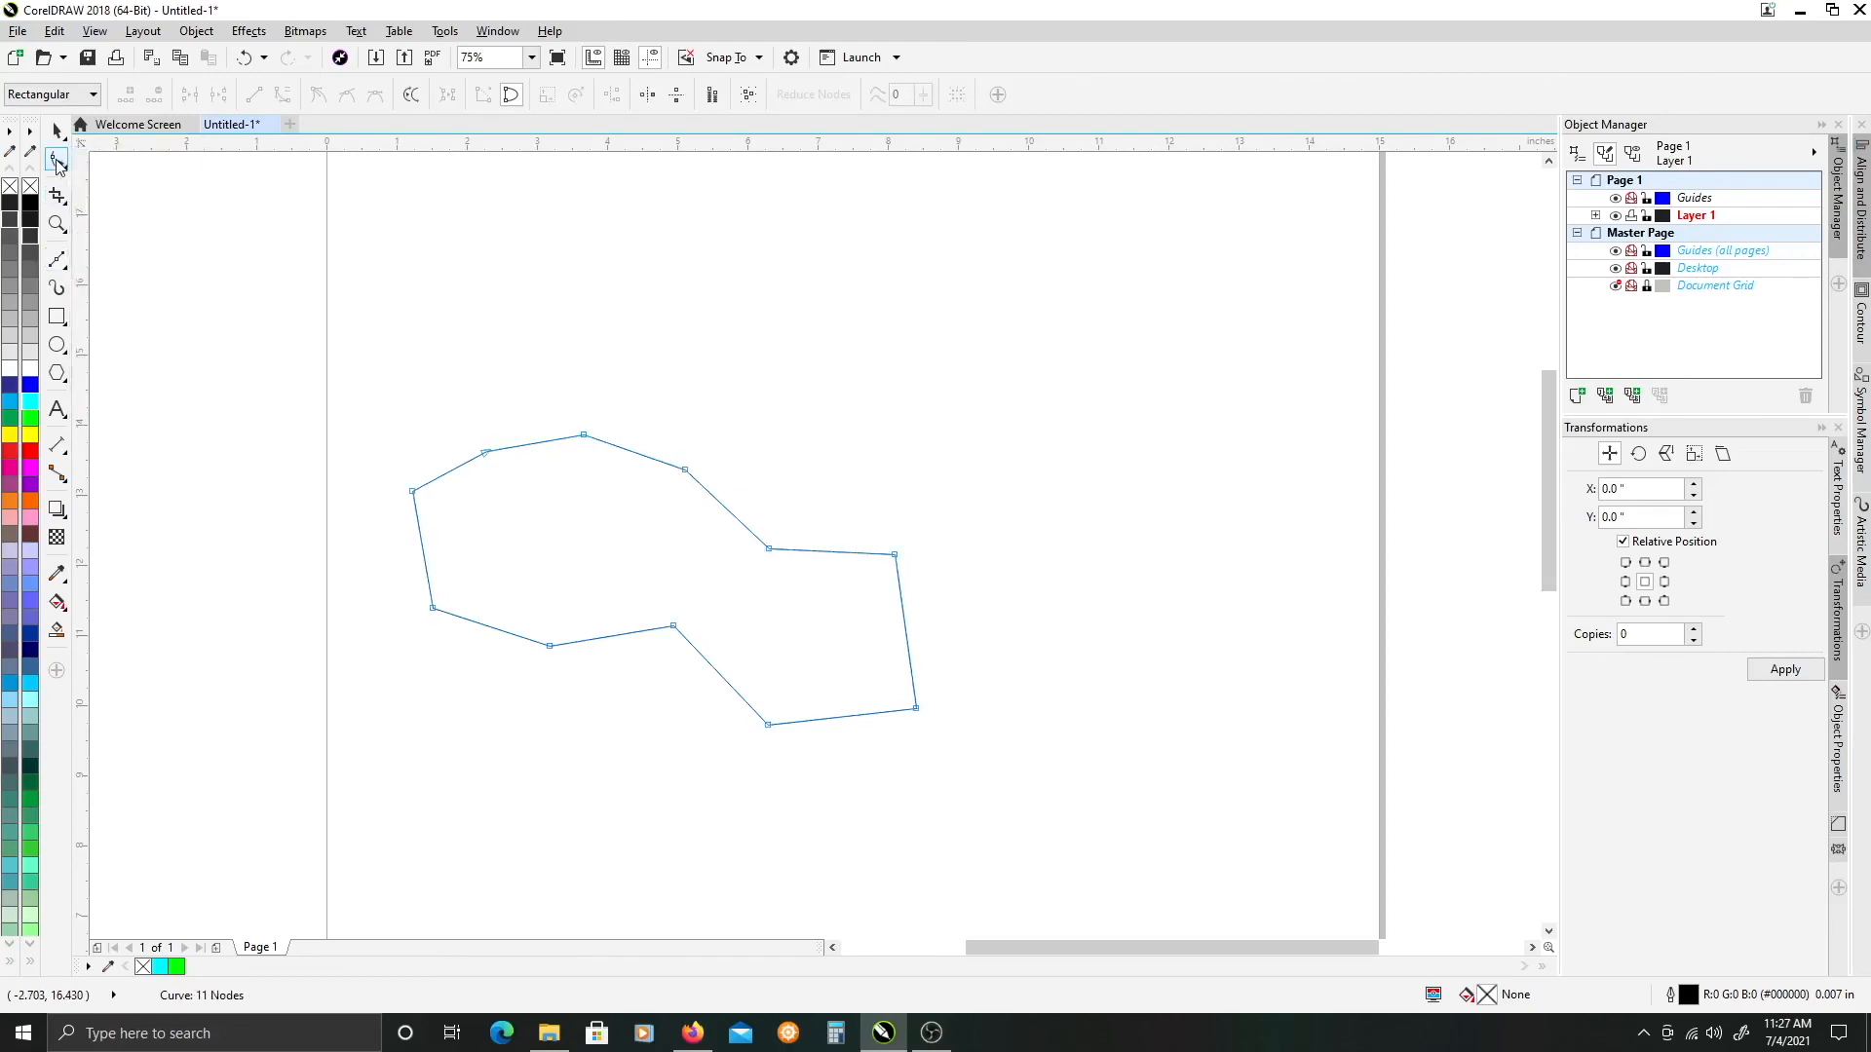
click(56, 135)
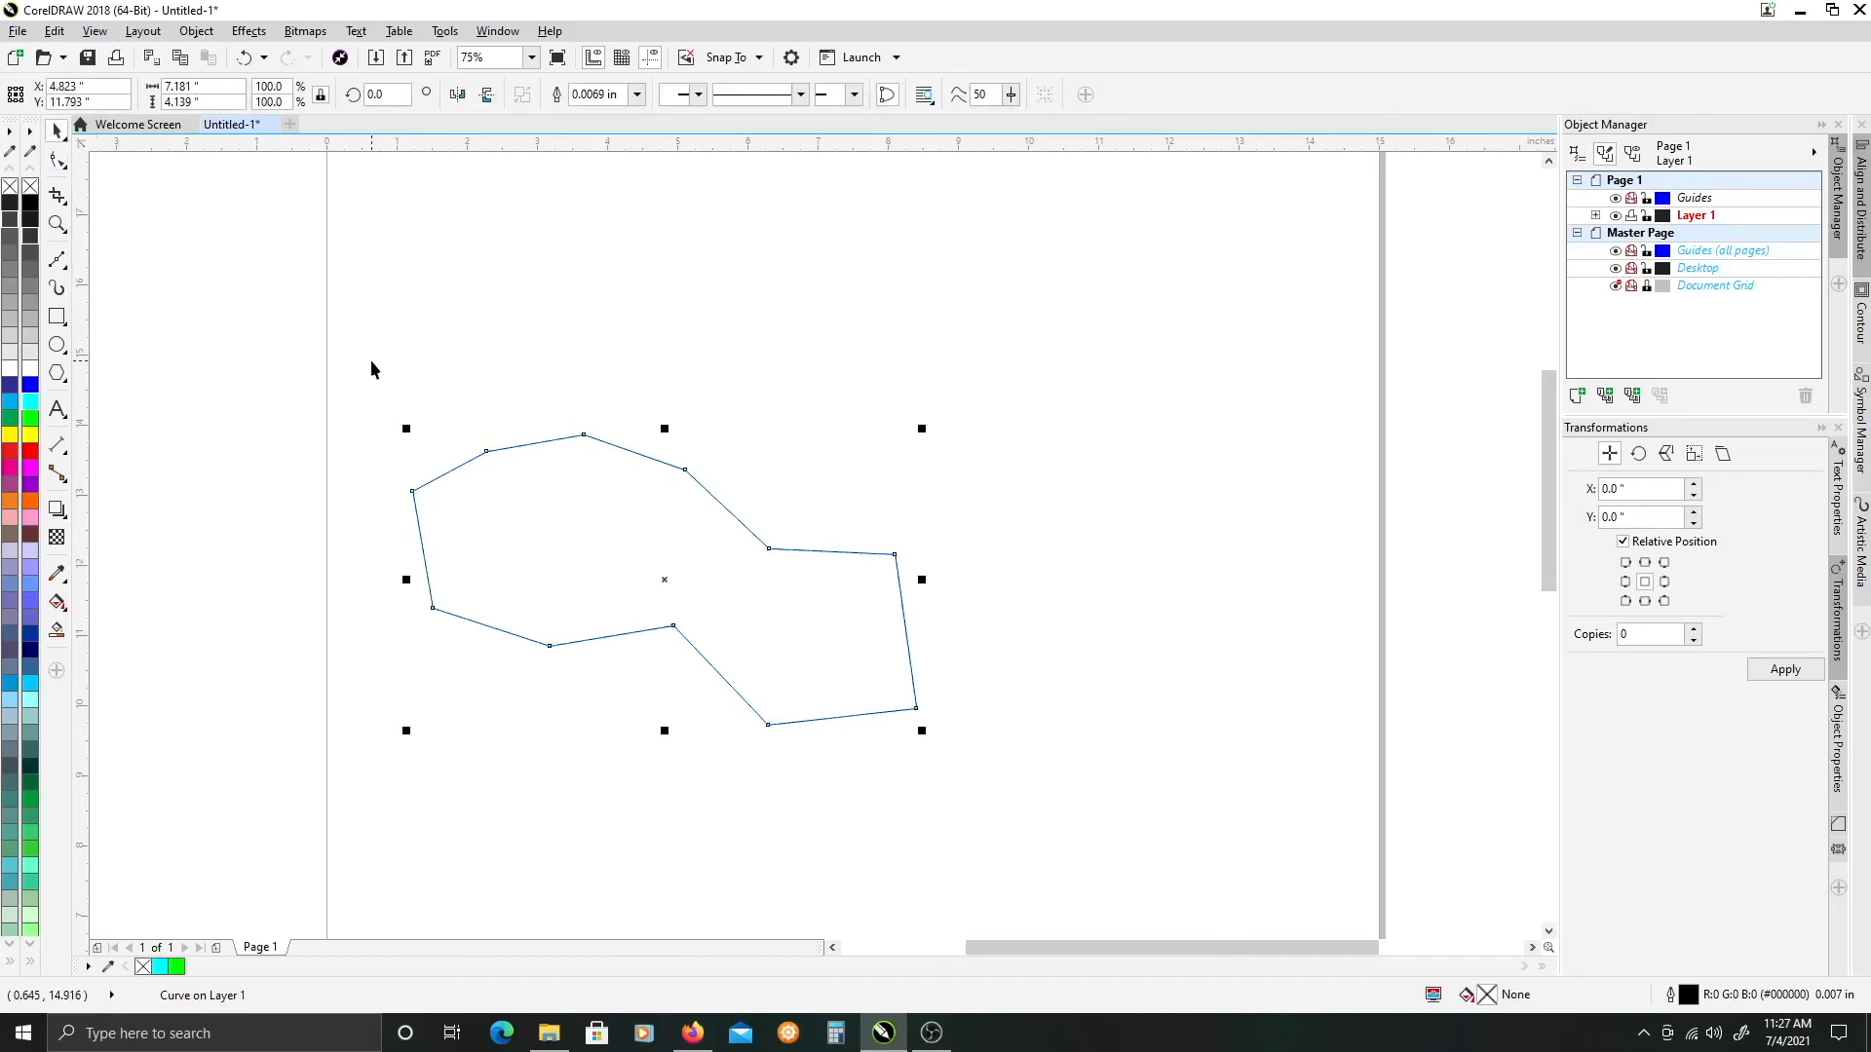
- Deselect the outline and draw a closed seven-node shape above its left lobe in Bézier mode
click(395, 460)
key(F5)
click(501, 332)
drag(589, 354, 619, 272)
click(619, 272)
click(756, 336)
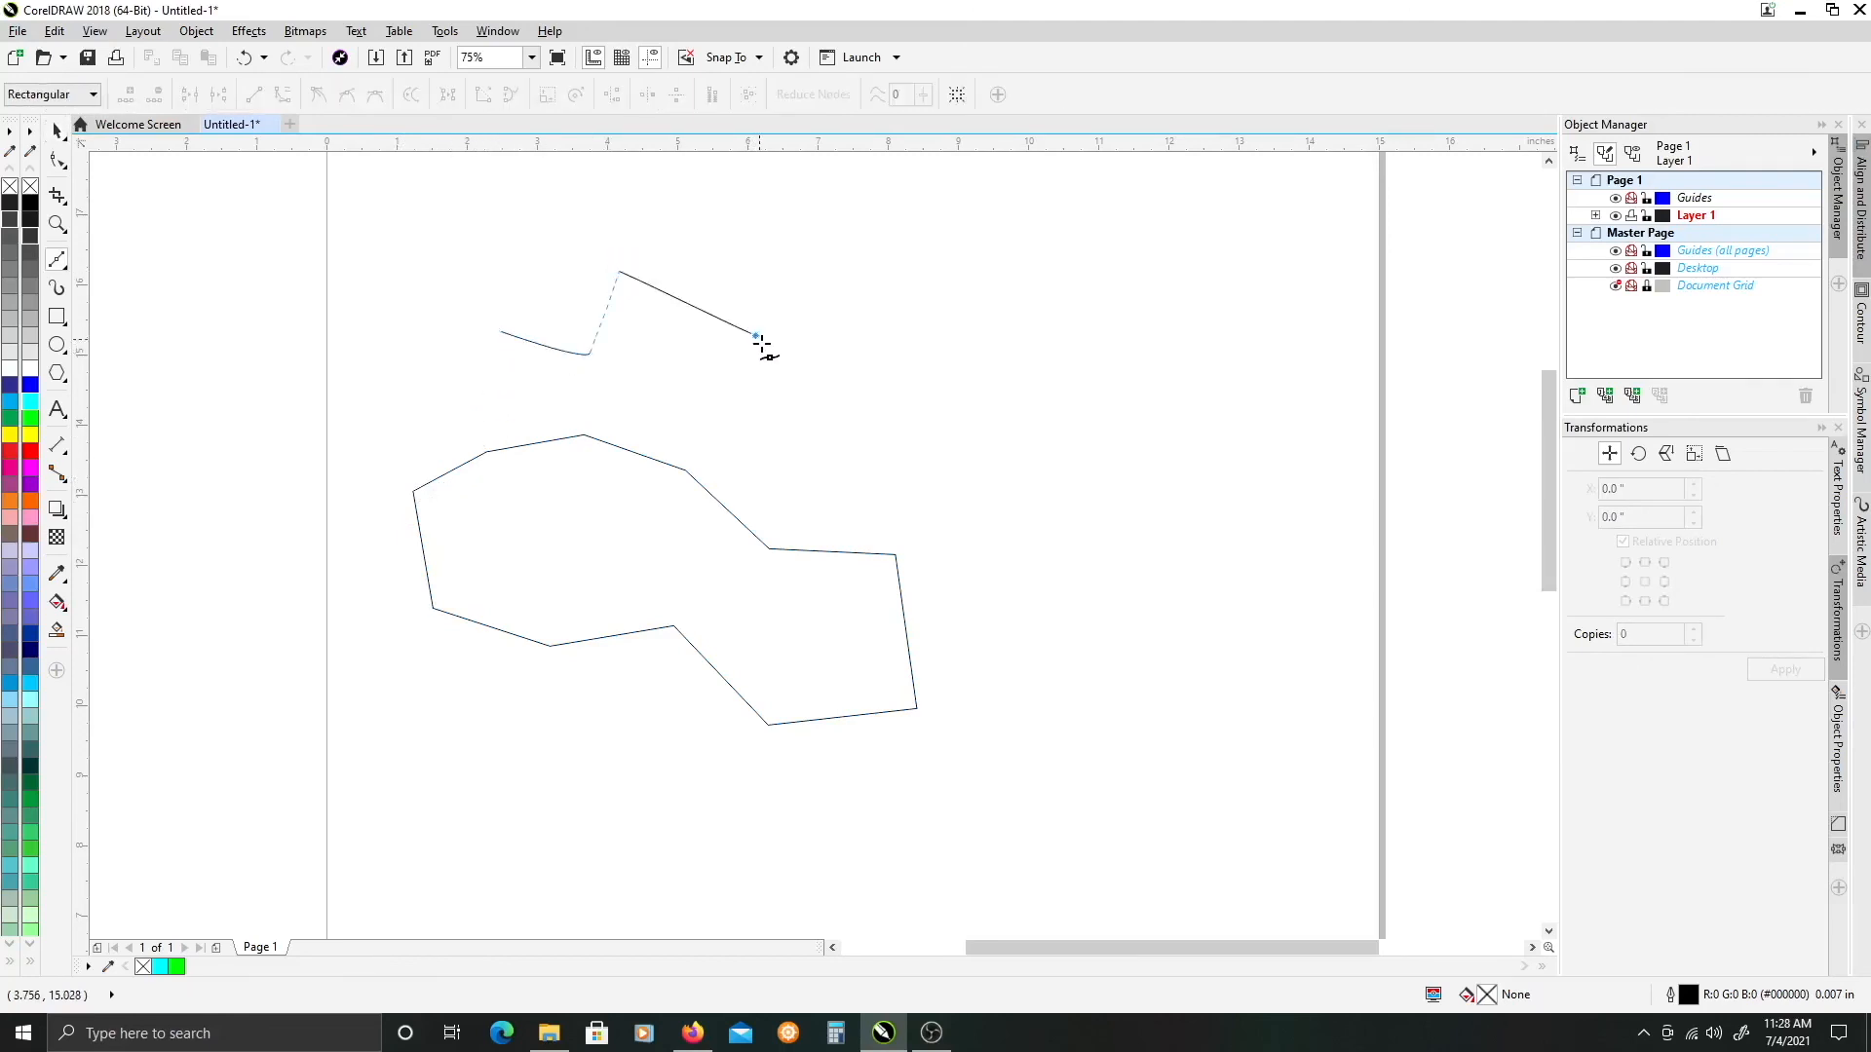
click(706, 429)
click(612, 416)
click(540, 392)
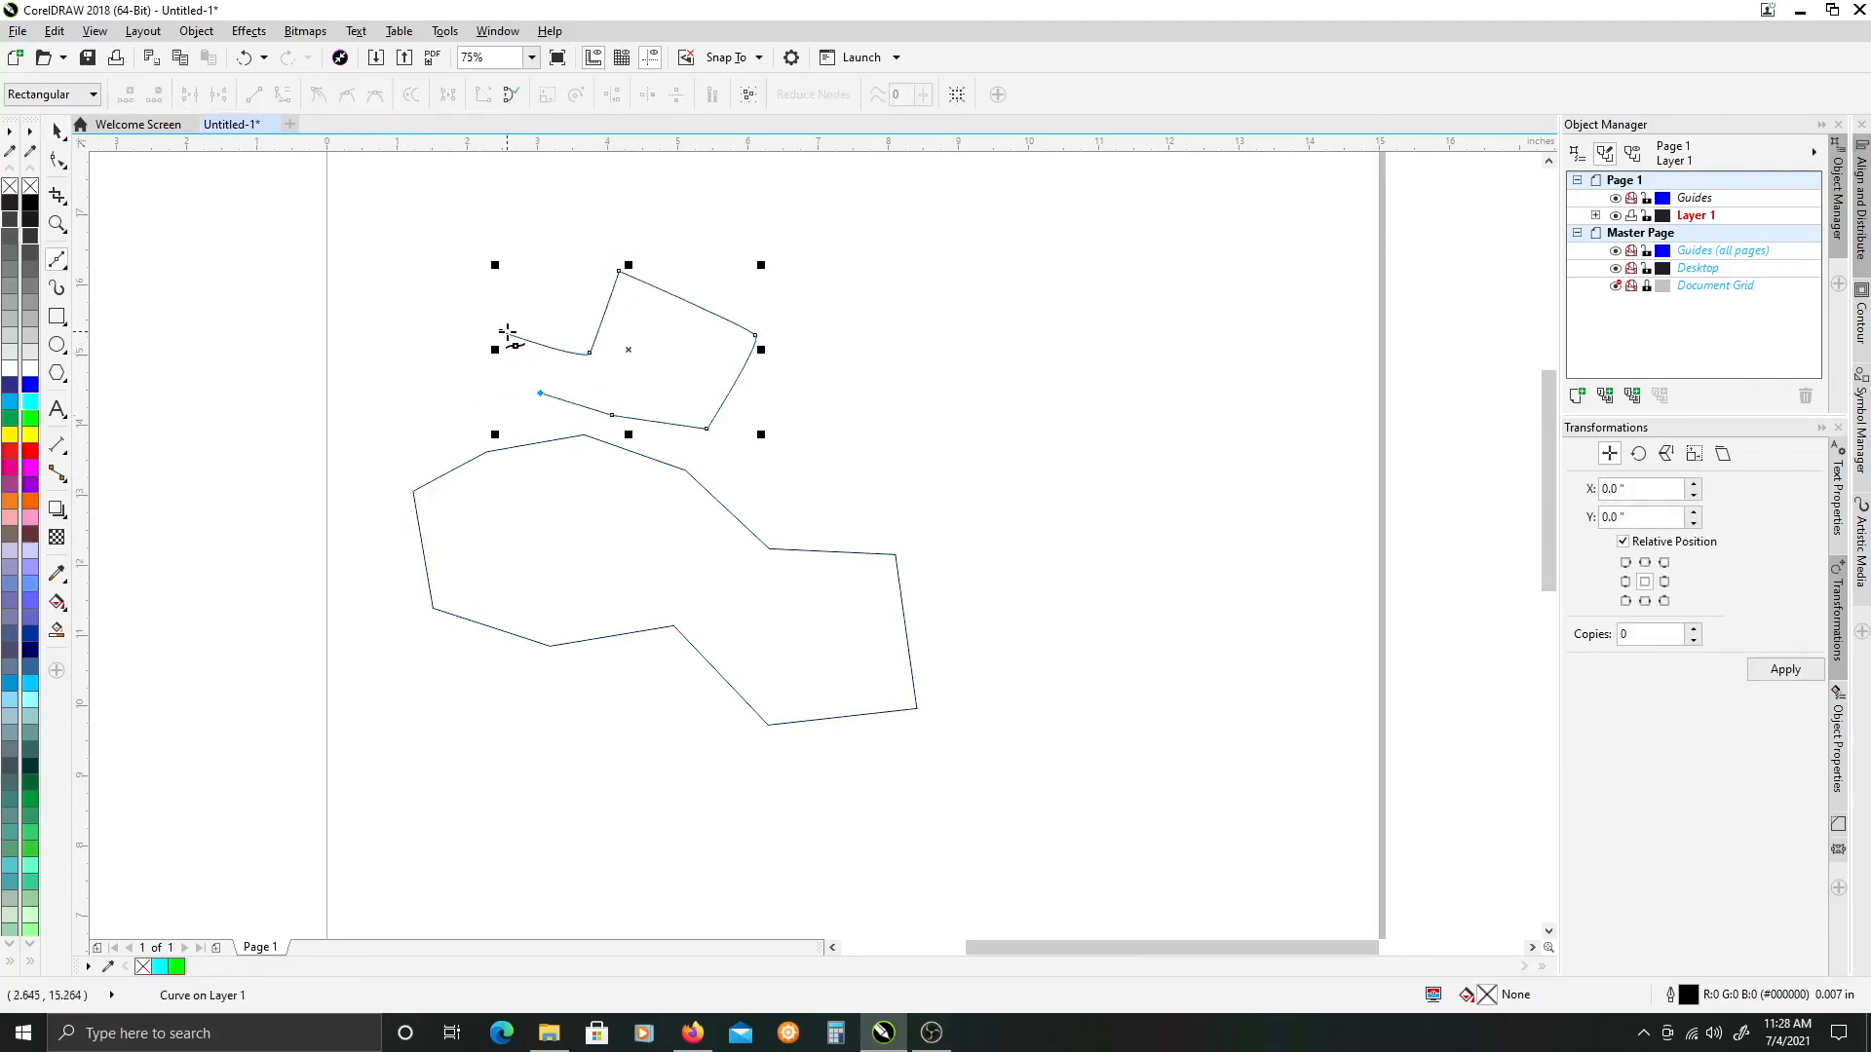
click(501, 332)
- Draw a small closed five-sided shape to the right of the seven-node shape in Bézier mode
click(809, 399)
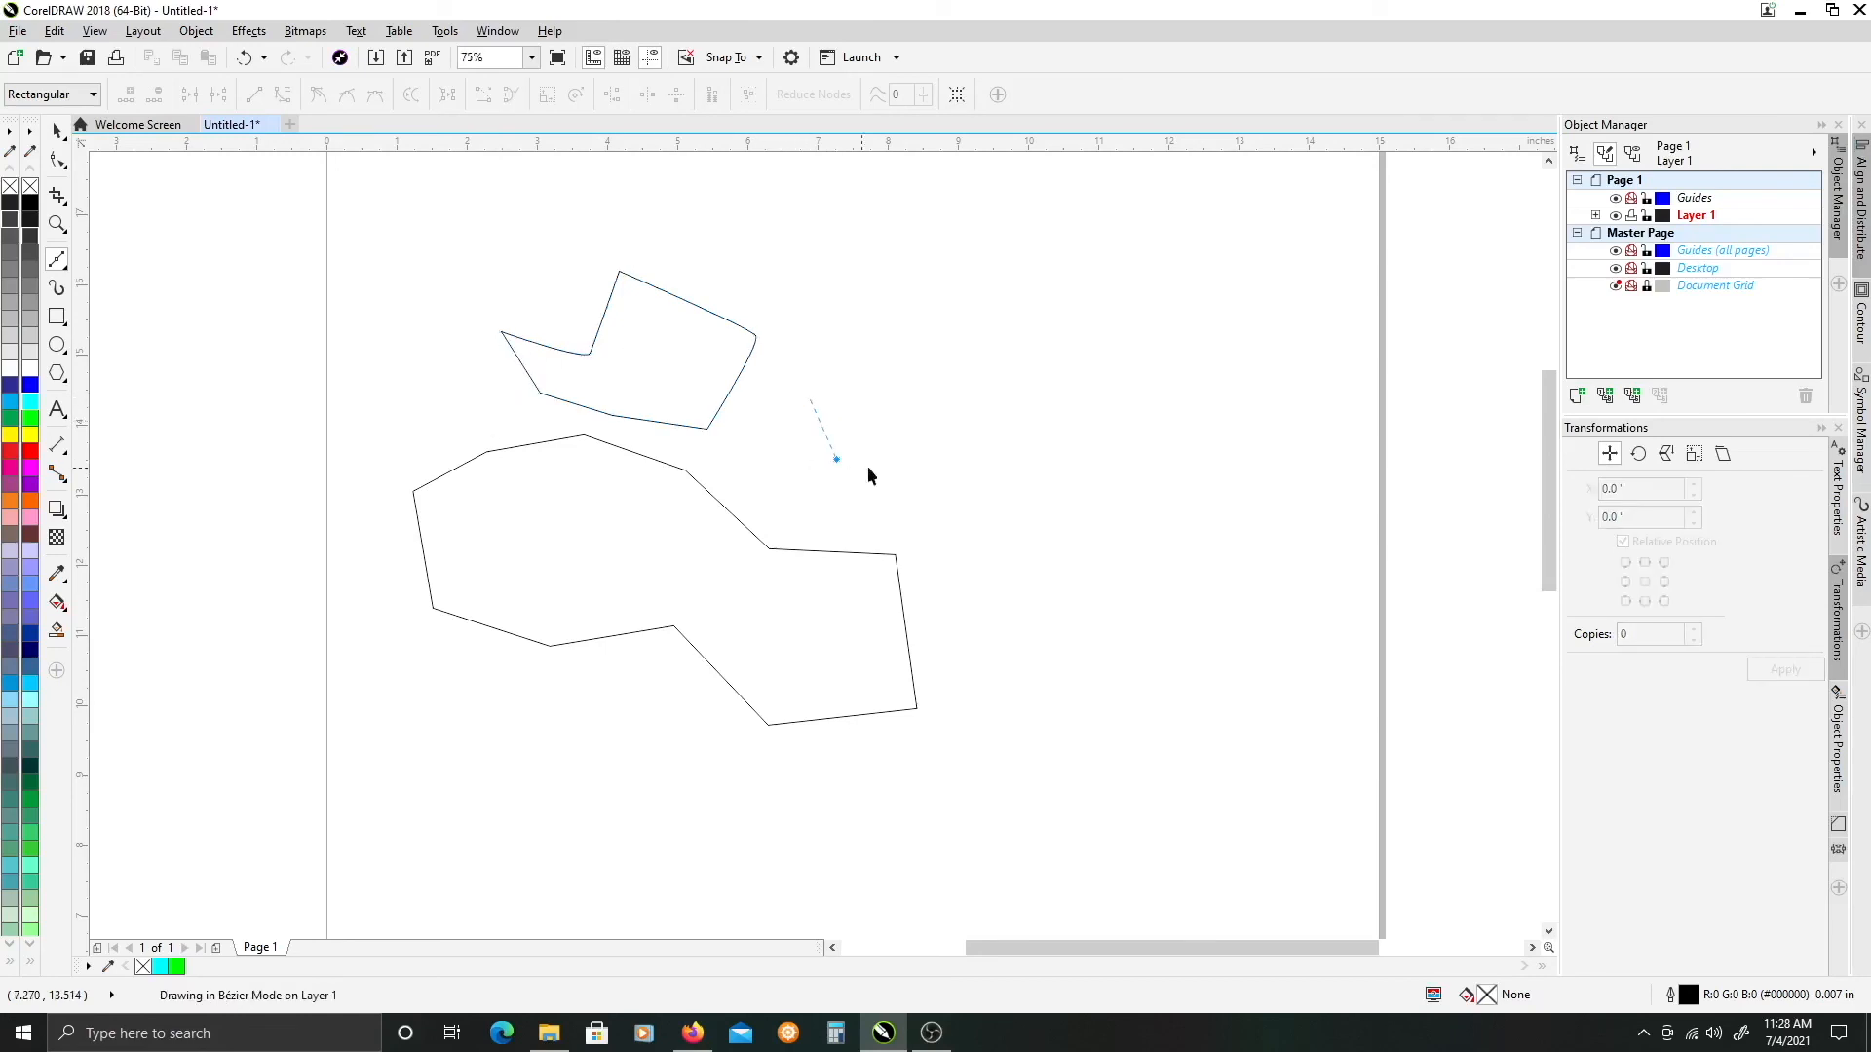
click(836, 459)
click(897, 458)
click(931, 395)
click(810, 399)
- Reshape the five-sided shape with the Shape tool by moving its top, right and lower-right nodes
key(F10)
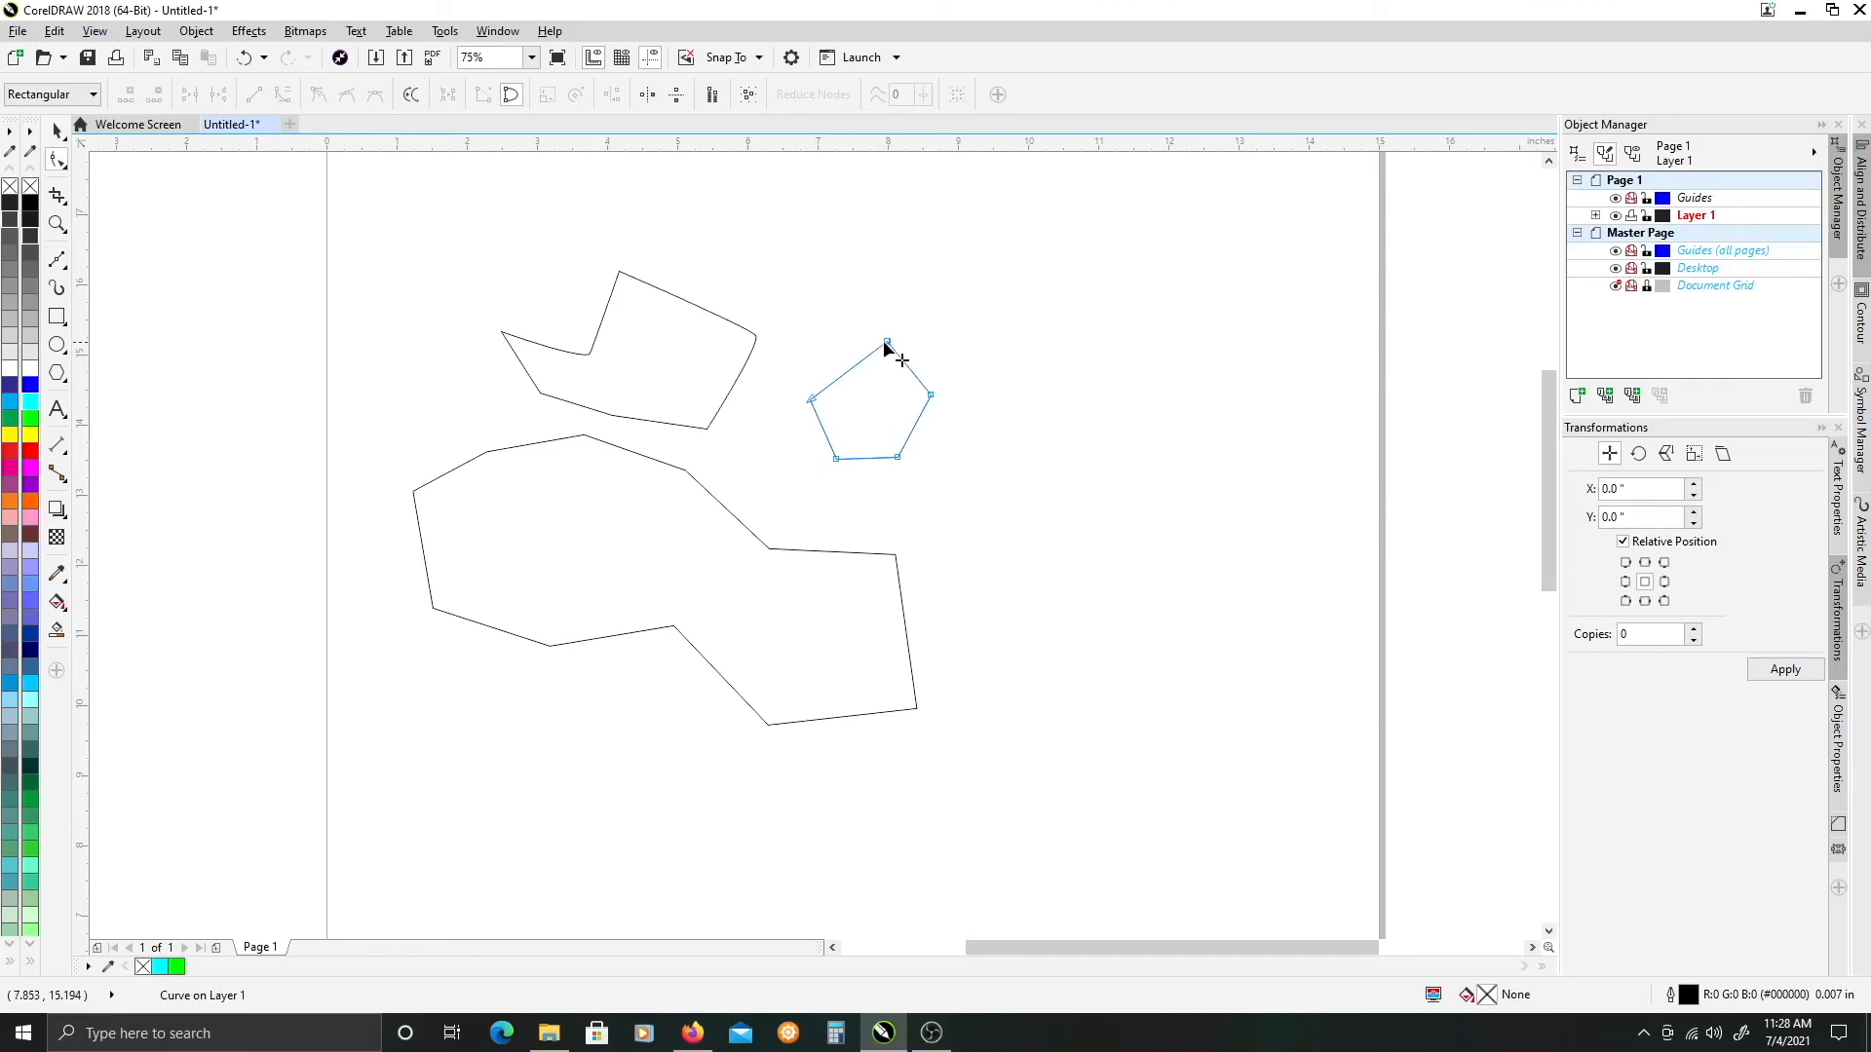
drag(887, 341, 841, 310)
drag(931, 395, 943, 344)
drag(897, 458, 1003, 459)
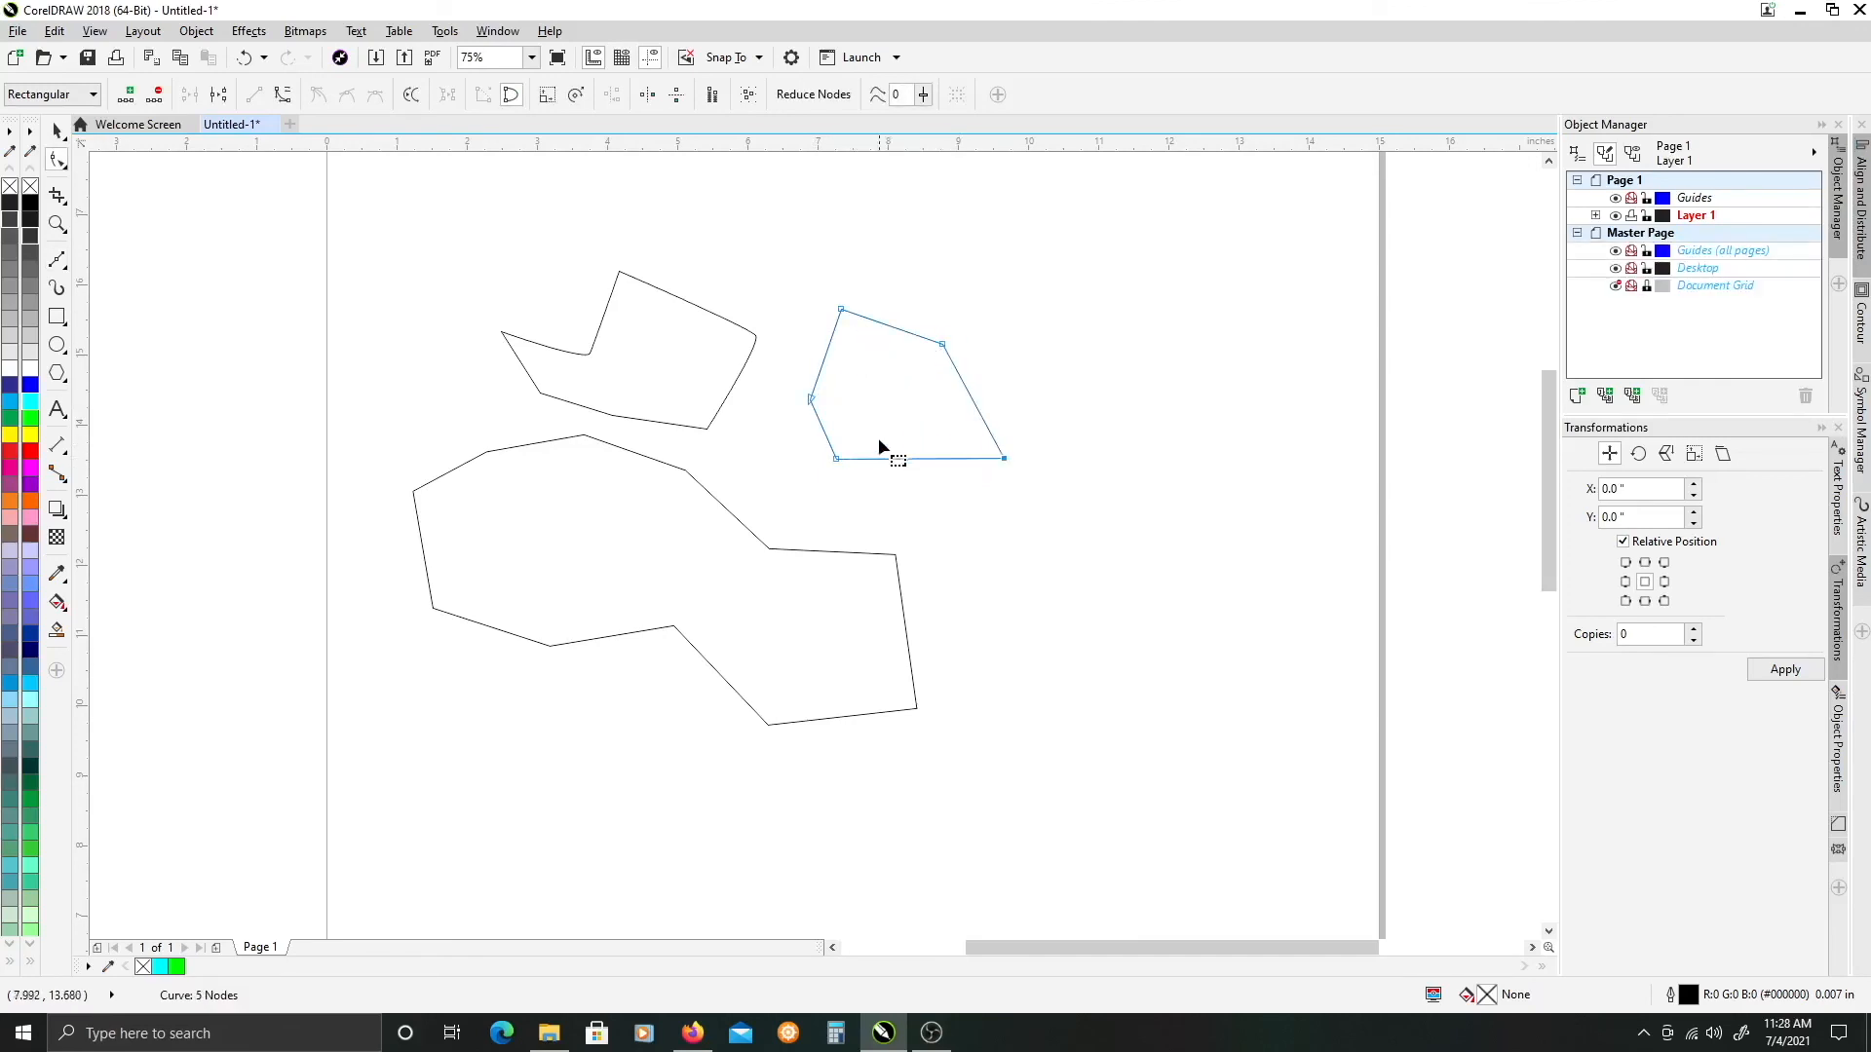
- Move the lower-left and left nodes of the five-sided shape outward with the Shape tool and deselect the shape
drag(838, 464, 858, 497)
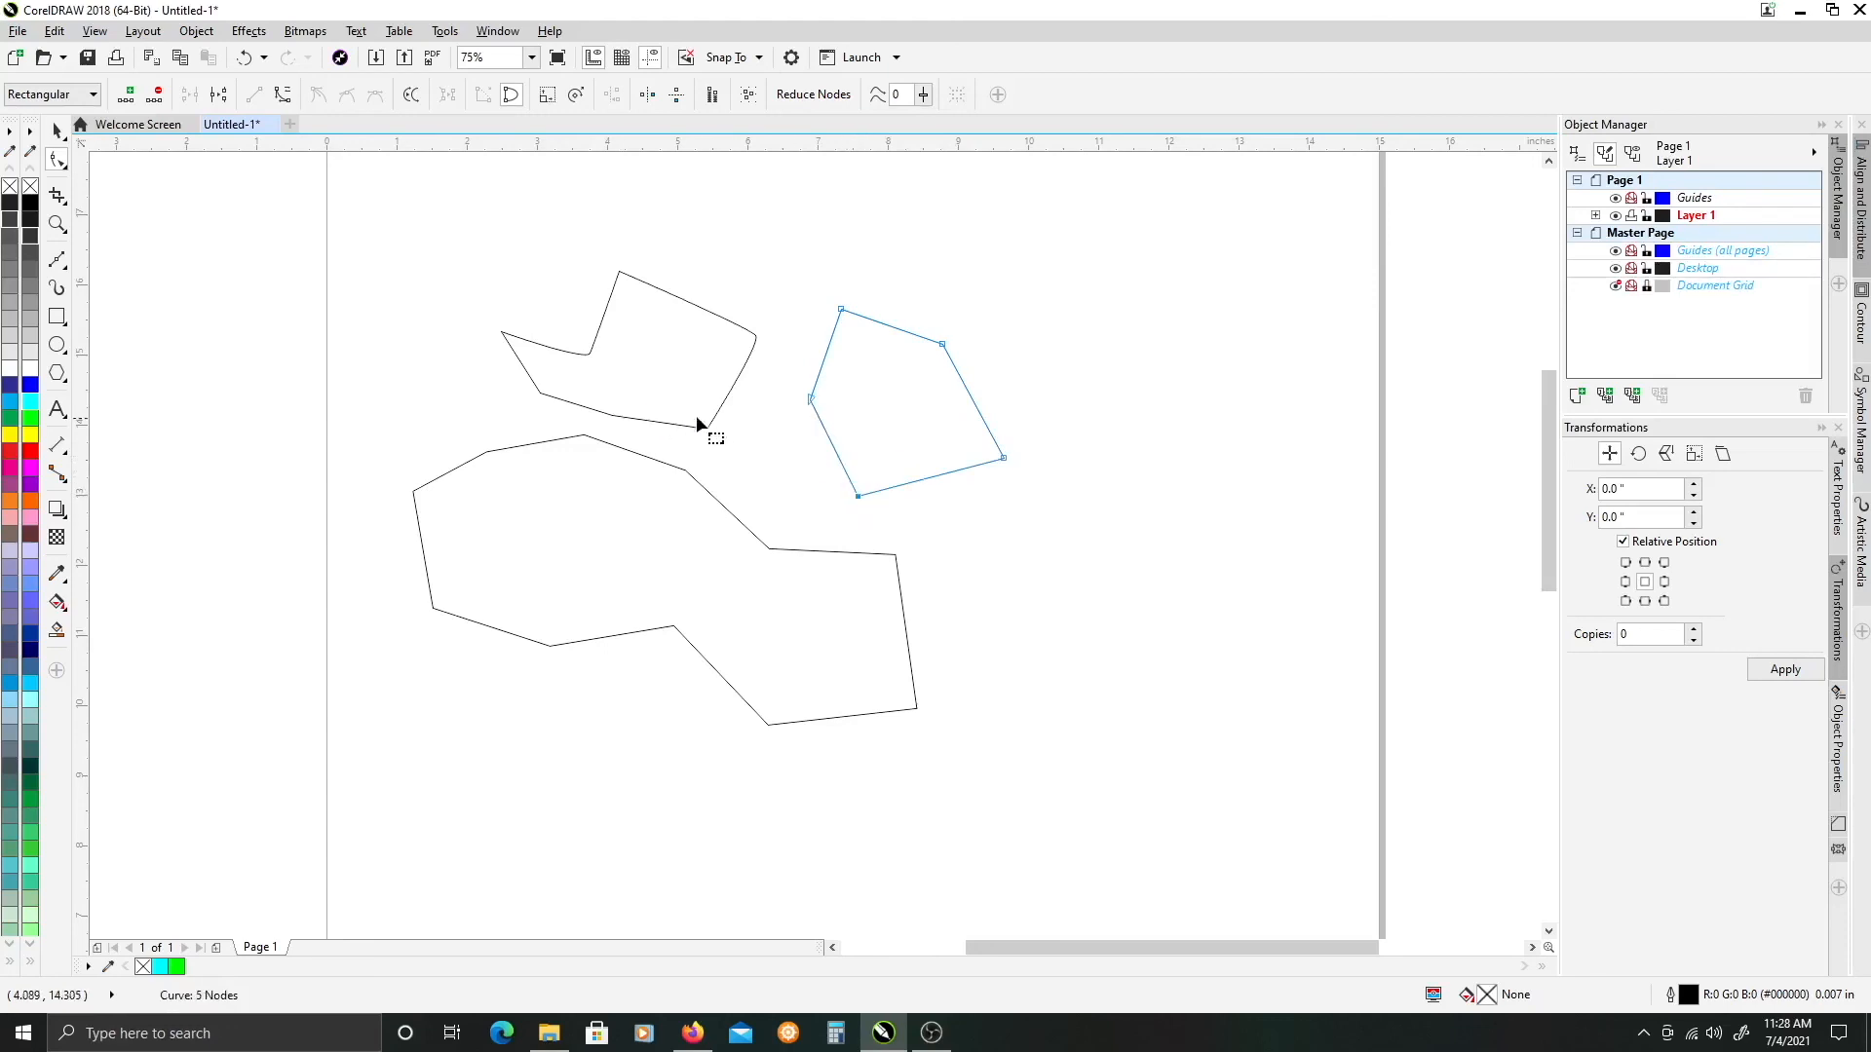
mouse_move(810, 398)
mouse_down()
mouse_move(833, 420)
mouse_move(786, 425)
mouse_up()
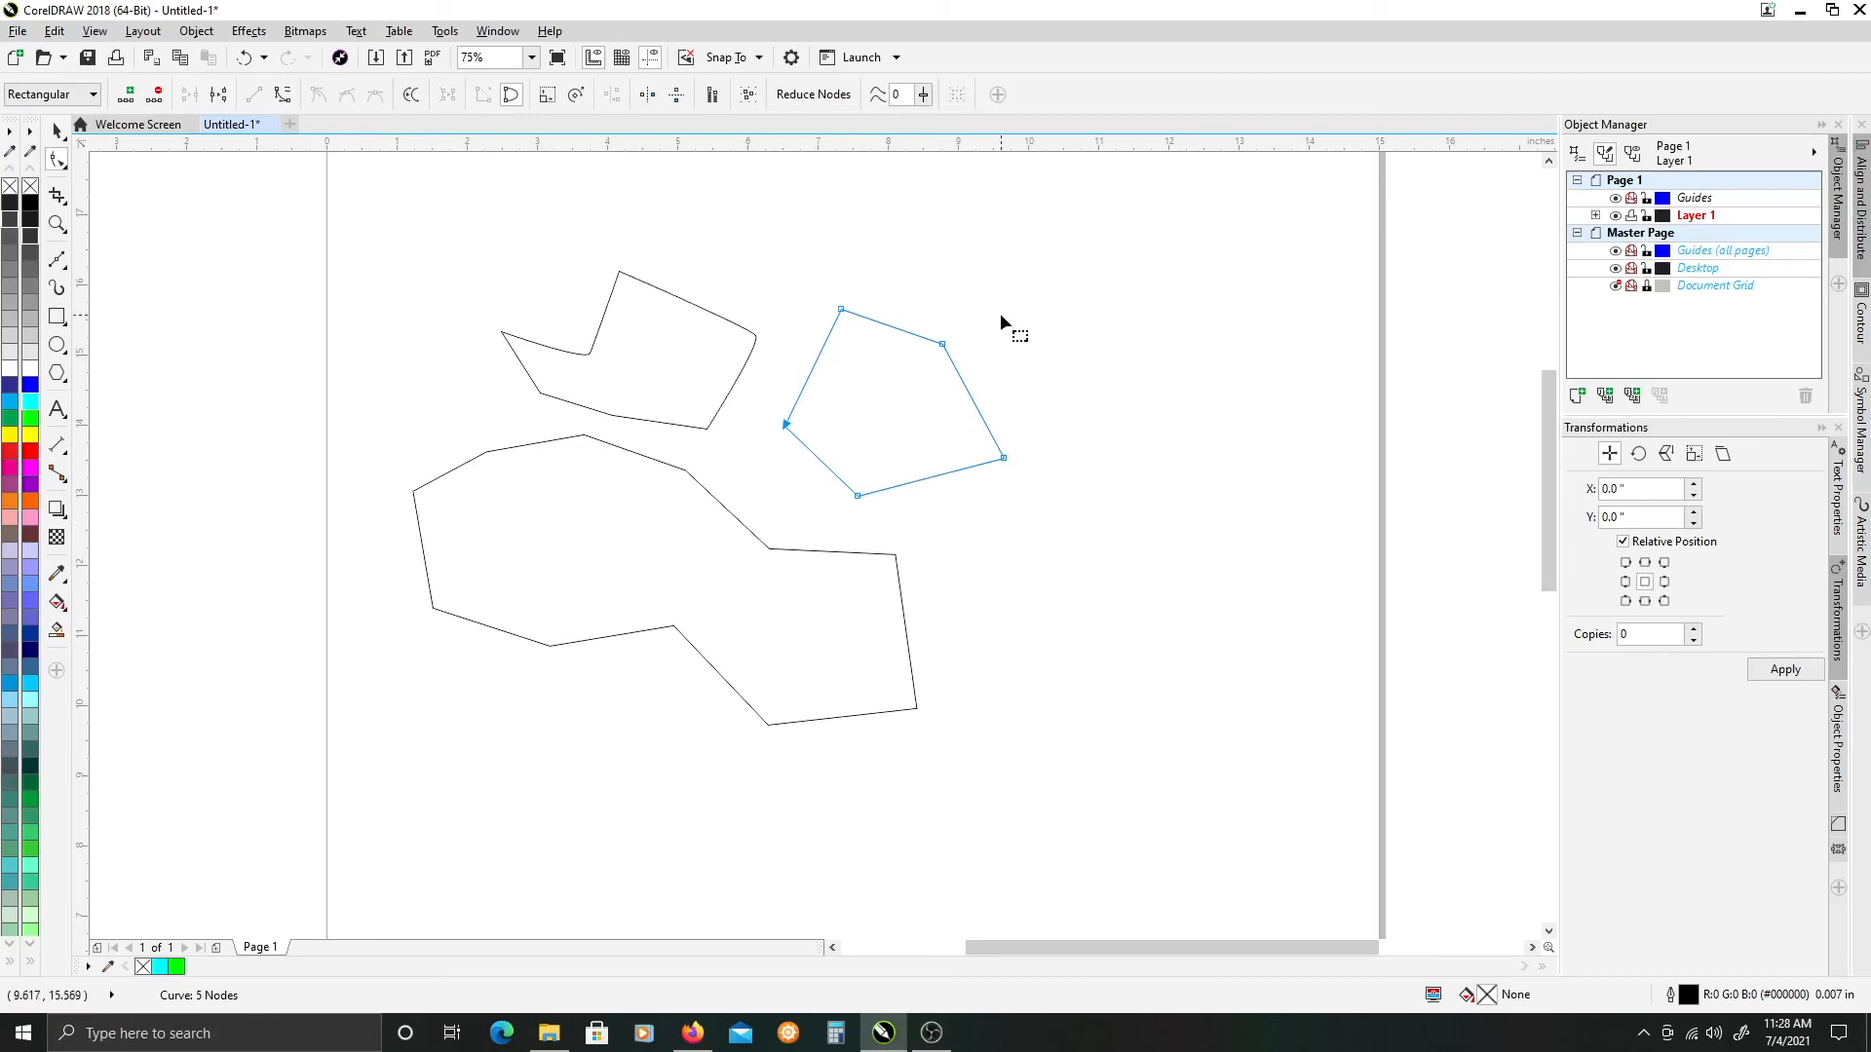
key(space)
click(1067, 317)
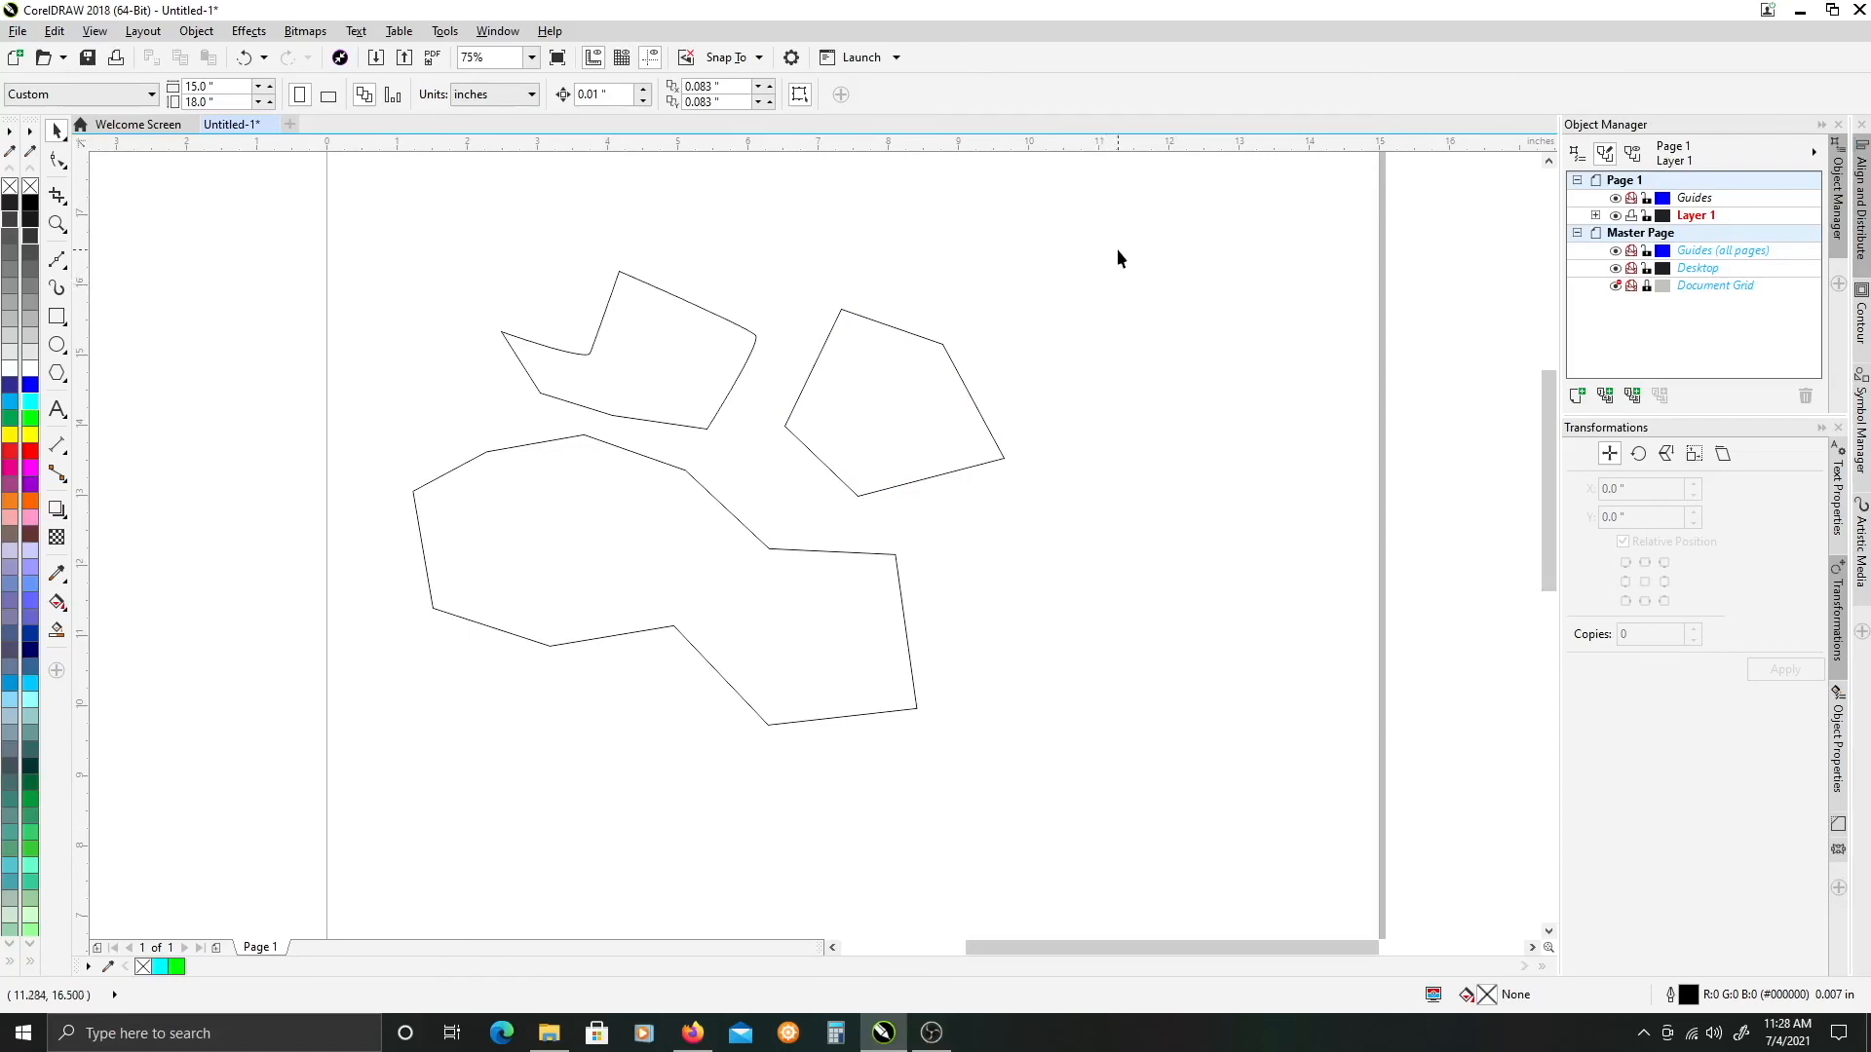
- Select all three outlines together and clear the selection
drag(1101, 231, 346, 743)
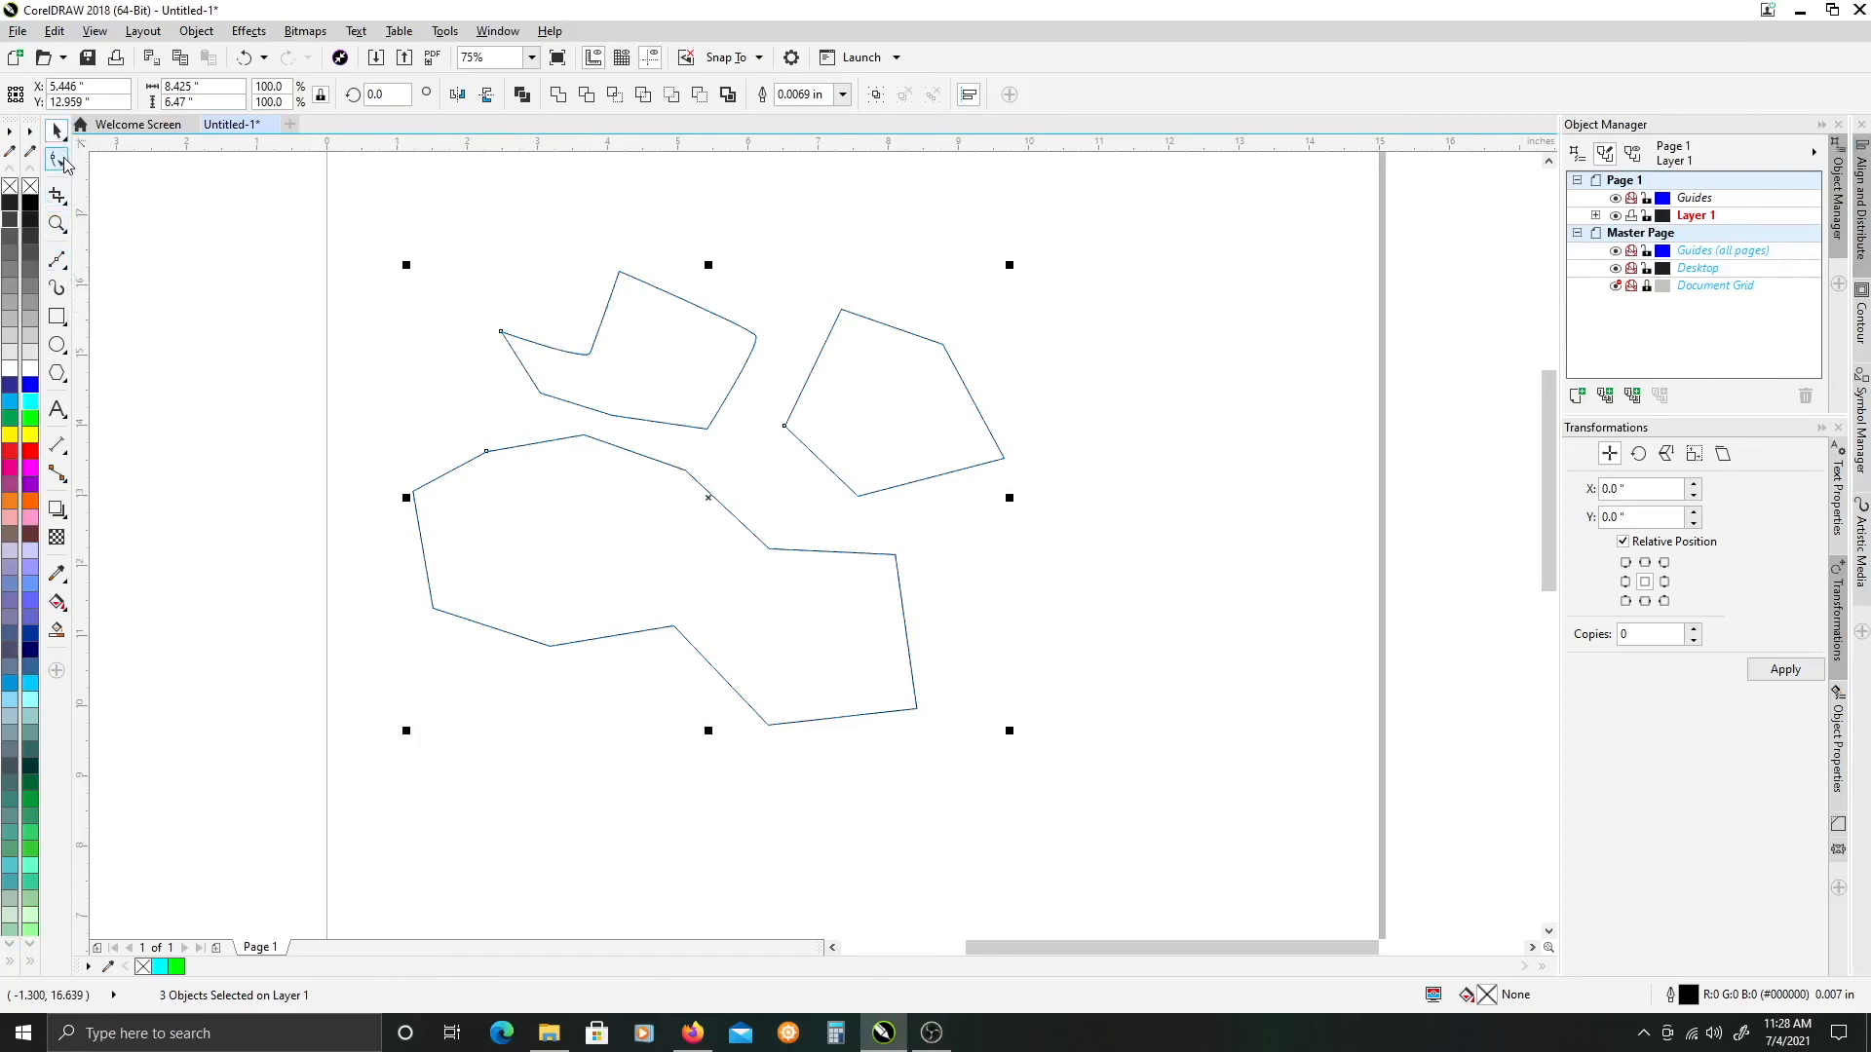
click(476, 238)
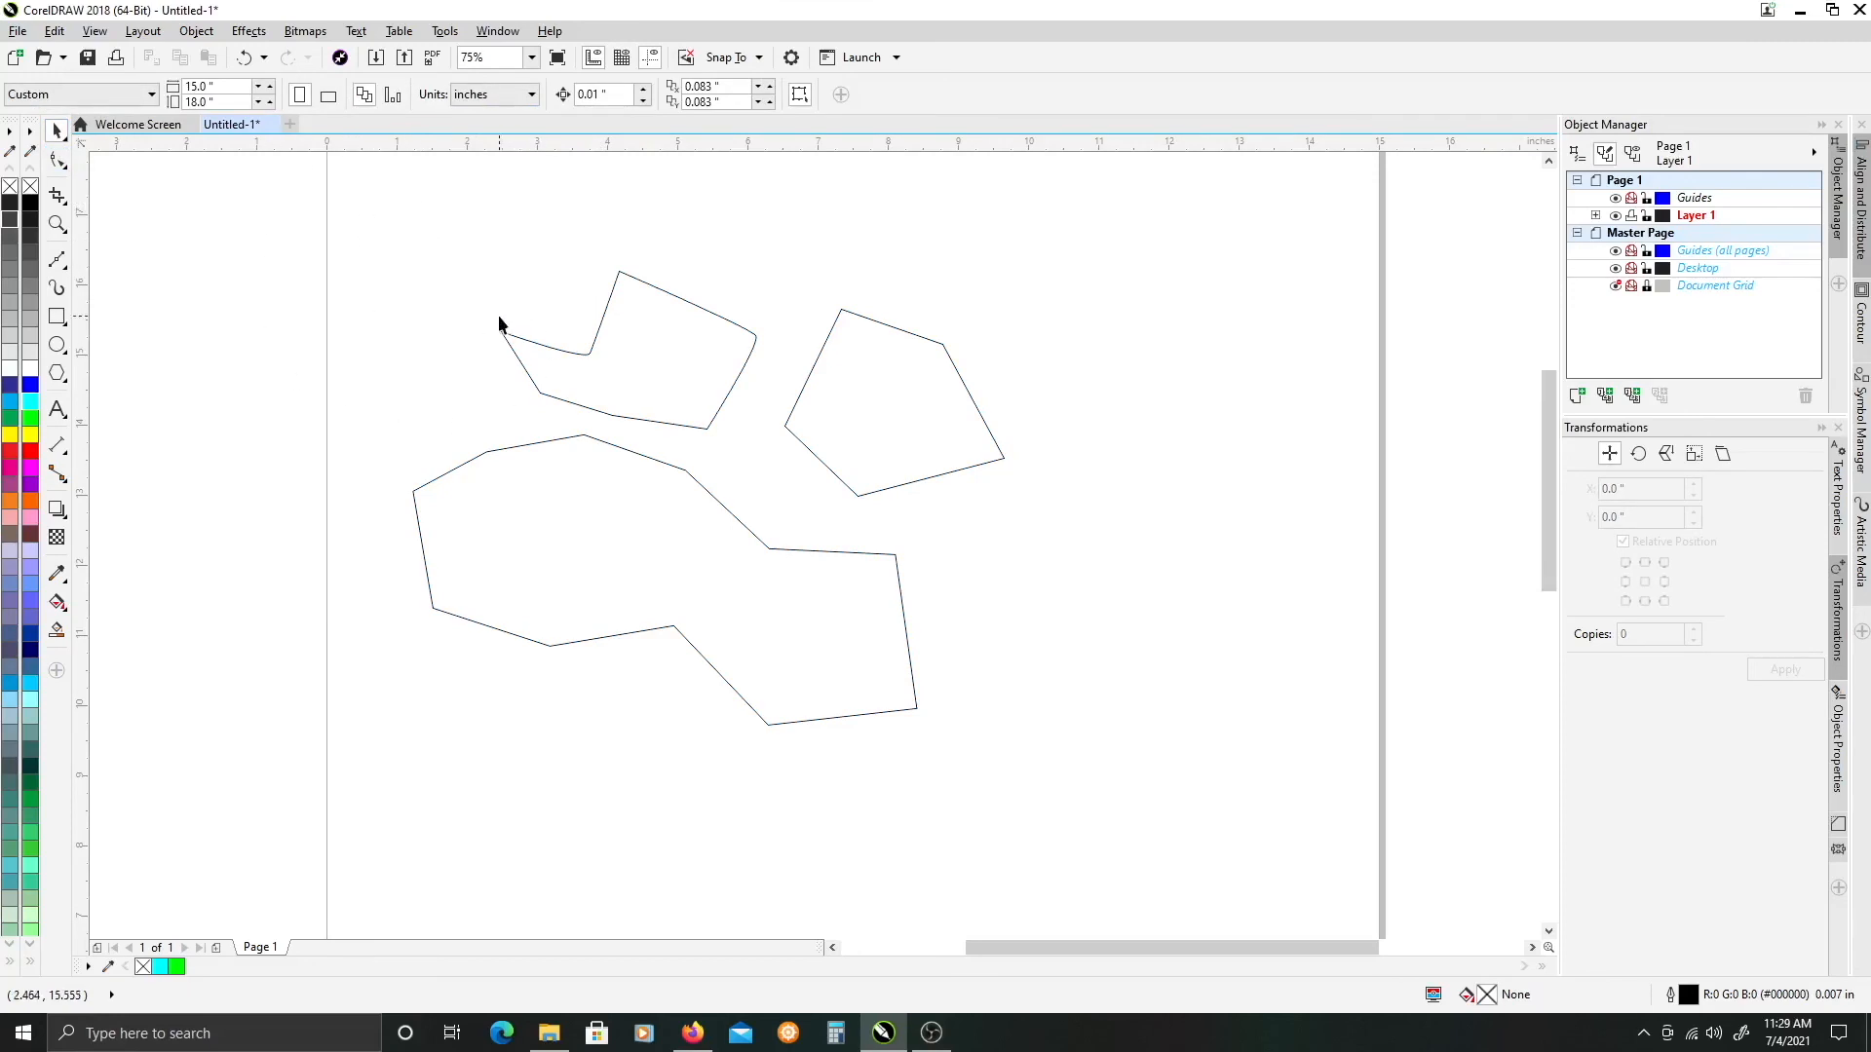
scroll(417, 337, down, 2)
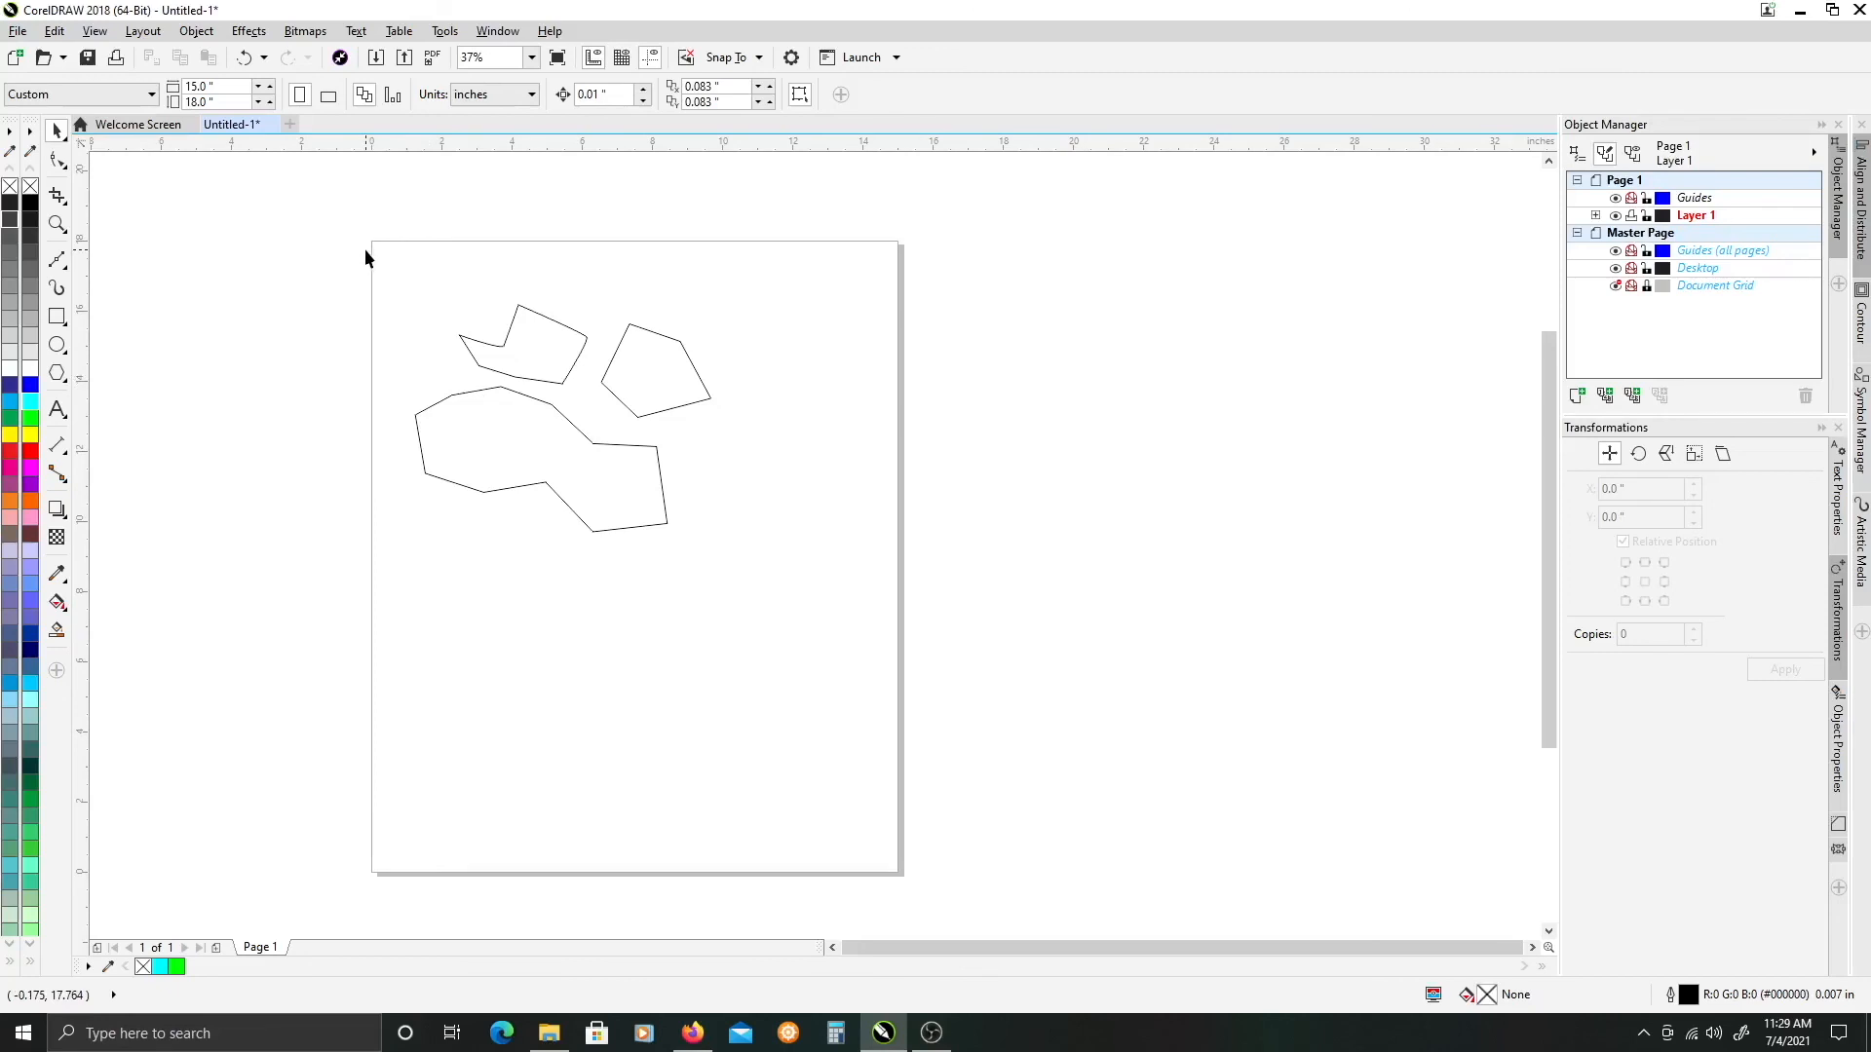
scroll(526, 376, up, 2)
drag(650, 456, 579, 394)
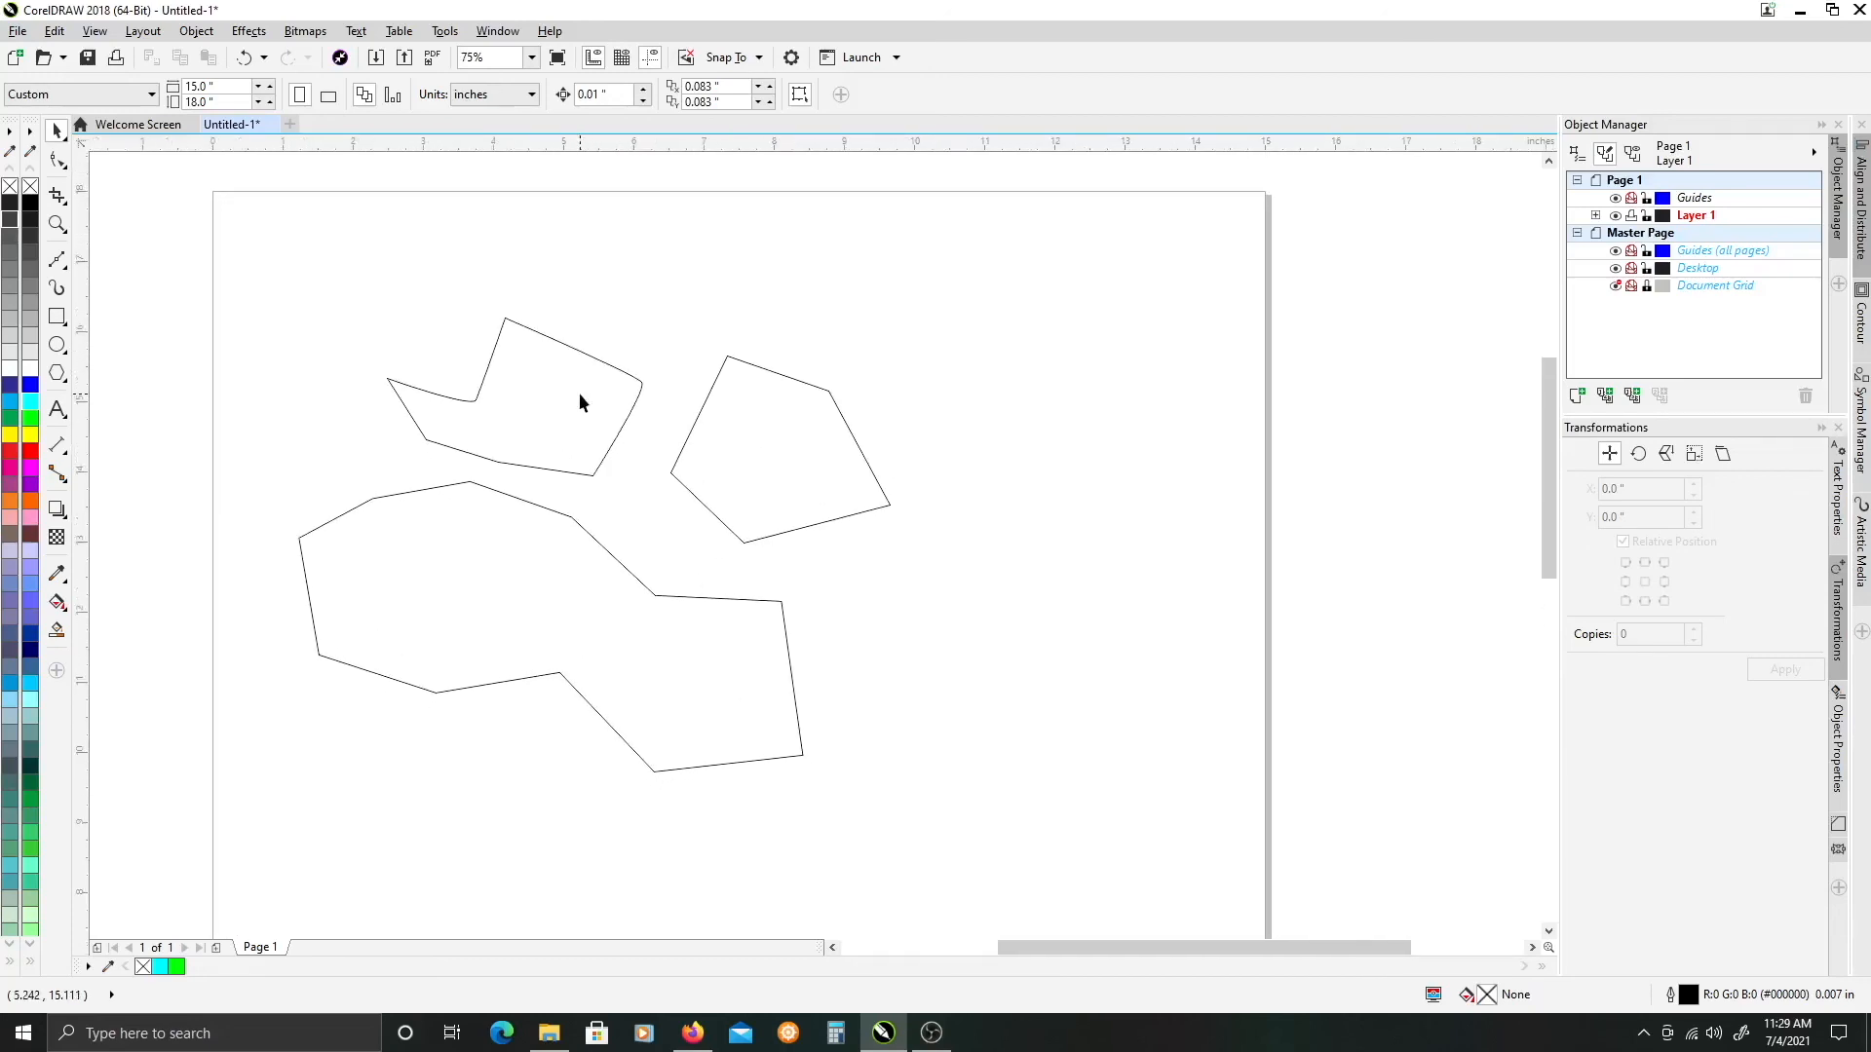